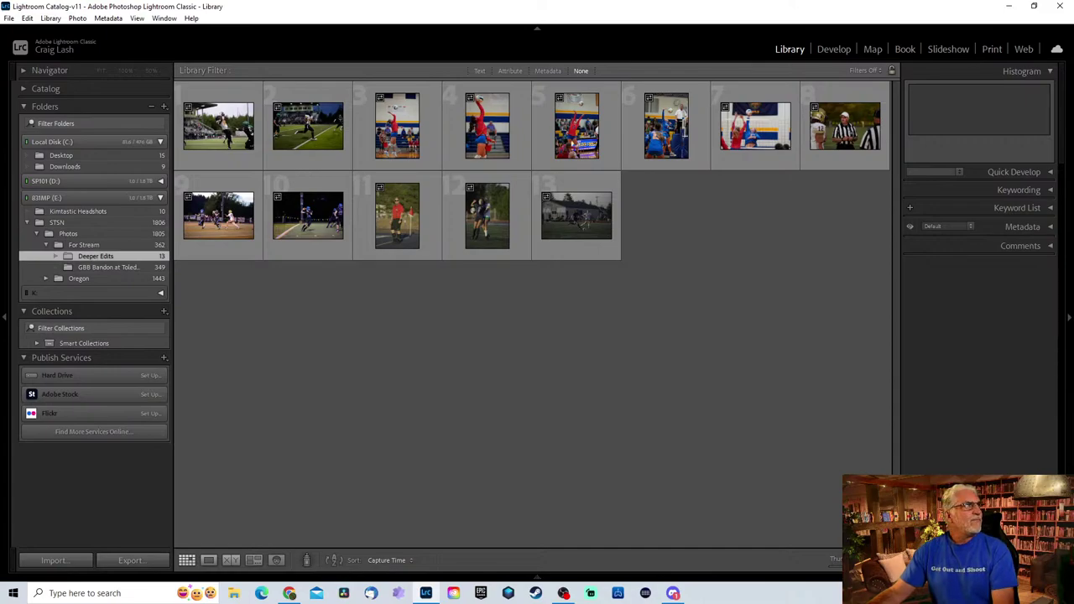
Open the first football catch photo at full view in the Develop module, with the folders side panel hidden.
key("alt+Tab")
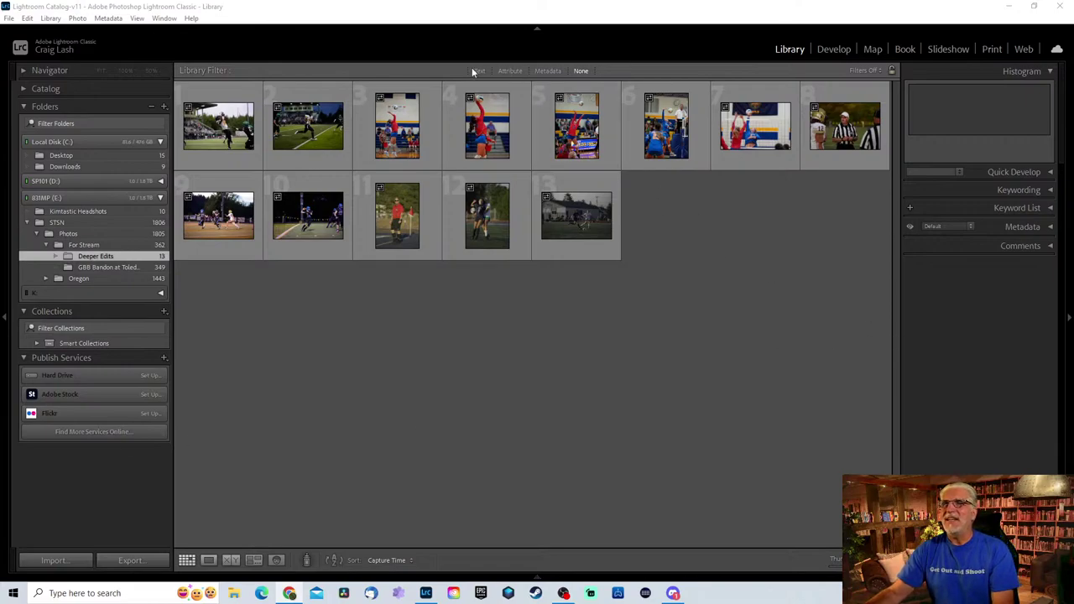
double_click(249, 113)
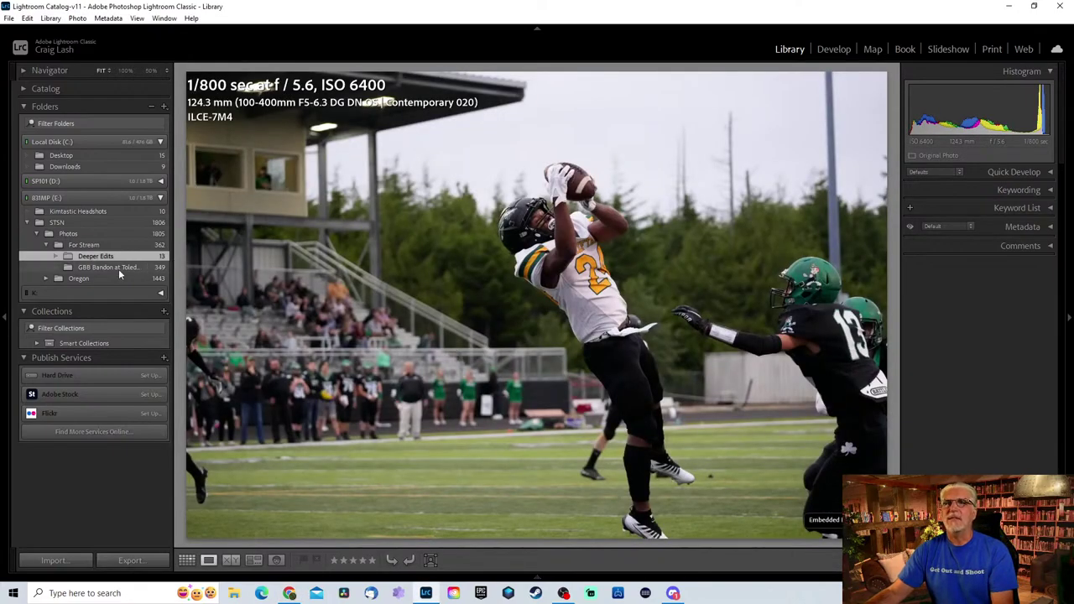
left_click(4, 319)
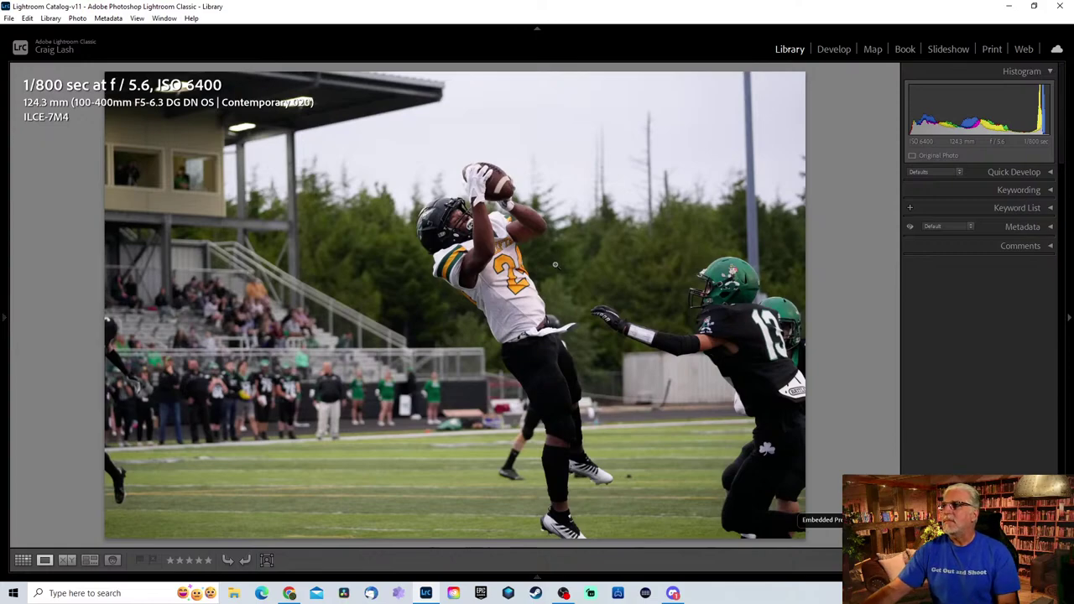
left_click(834, 49)
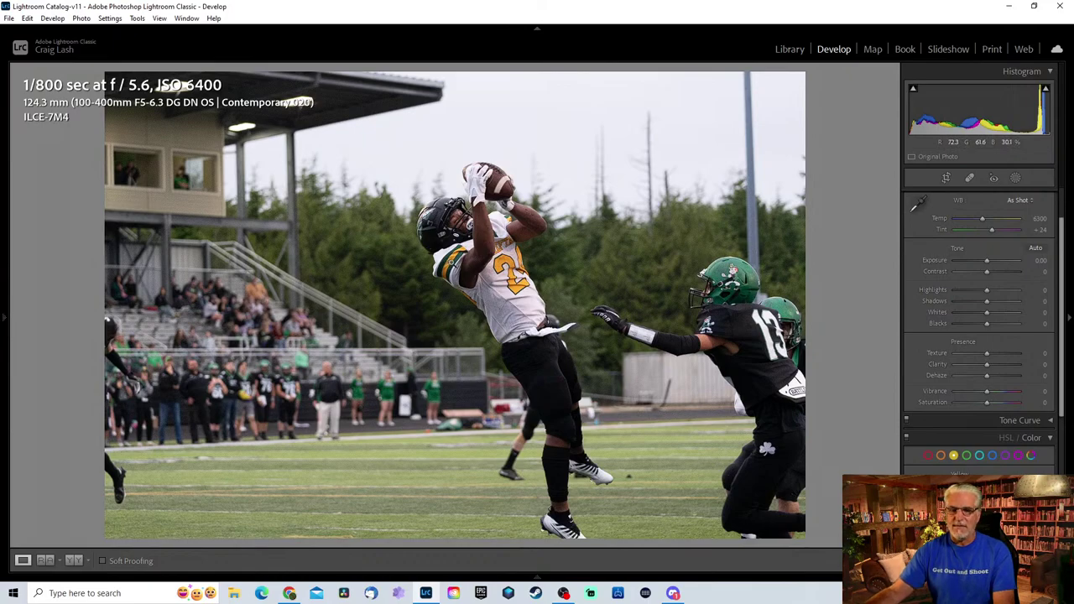
Frame a tighter crop around the leaping receiver and the reaching defender, keeping the original aspect ratio.
key("r")
left_click_drag(108, 73, 257, 168)
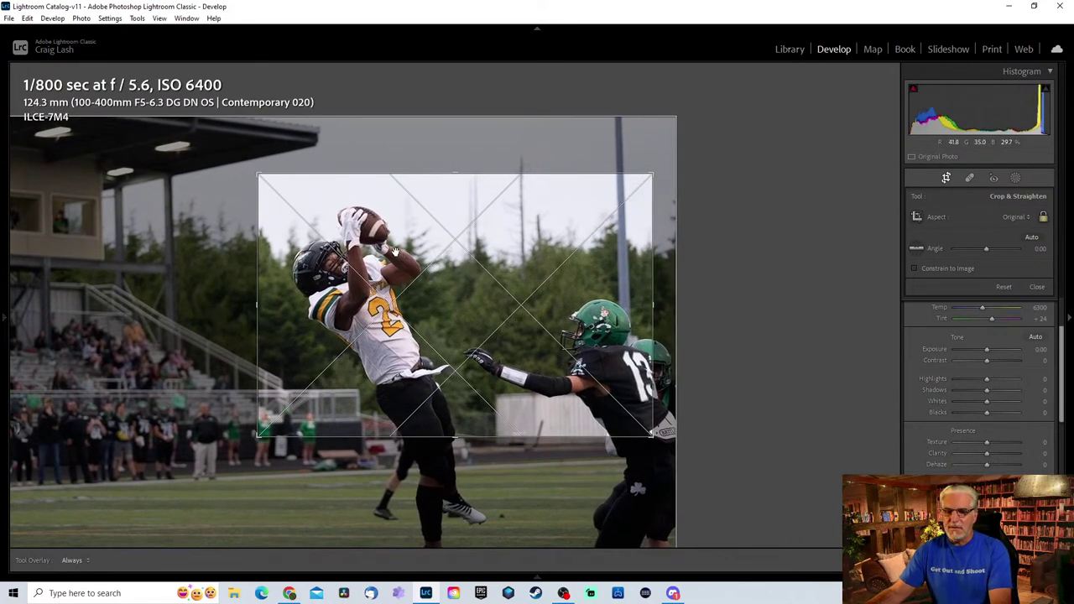
left_click_drag(441, 298, 448, 291)
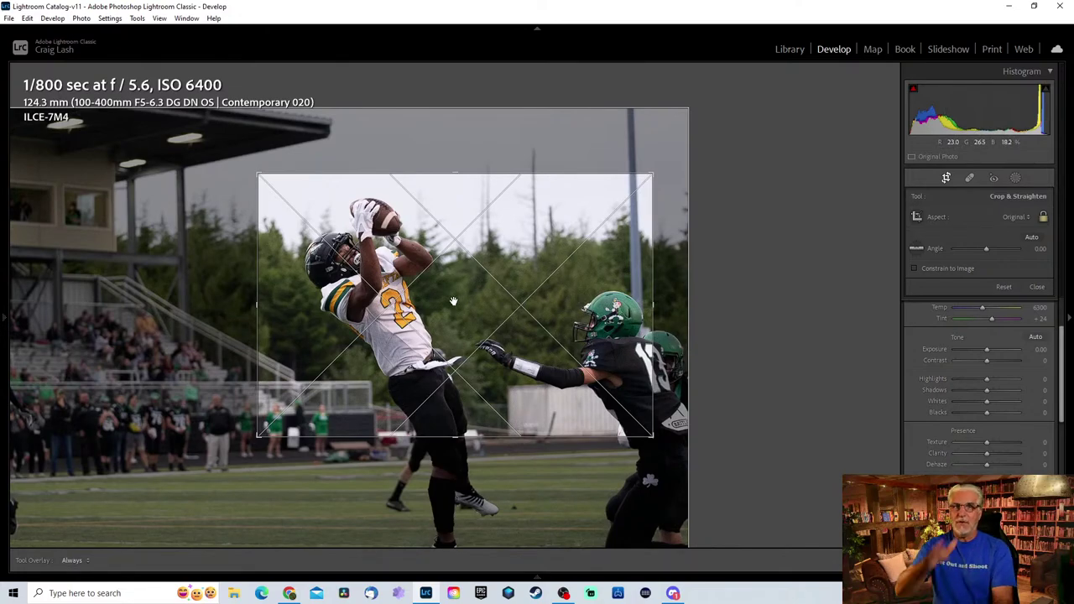
left_click_drag(453, 302, 476, 325)
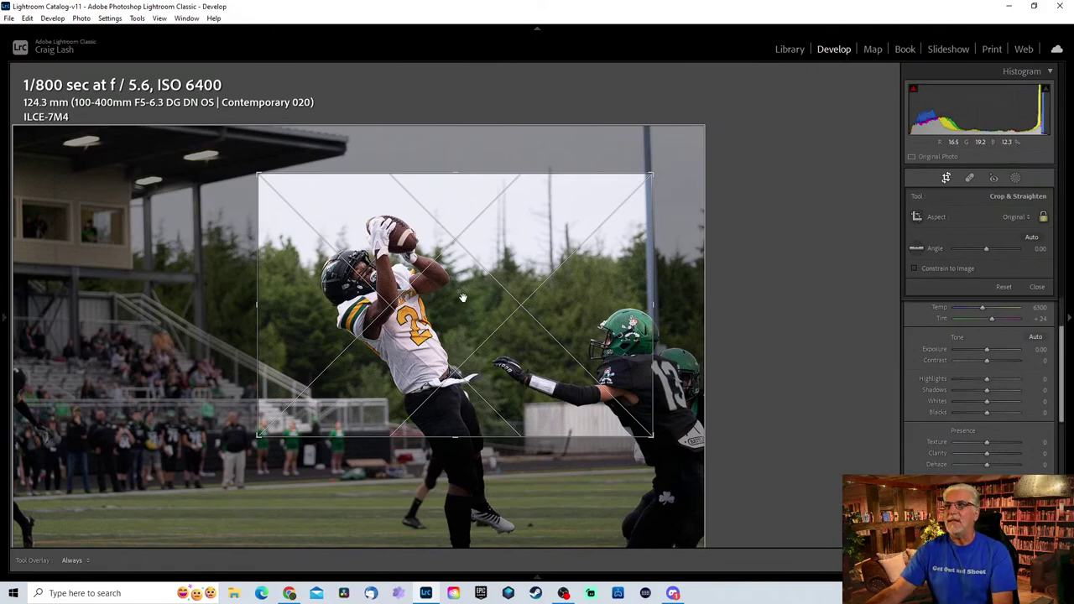
Cycle through the crop guide overlays, such as thirds, golden spiral, aspect ratios and grid, returning to the diagonal guides.
key("o")
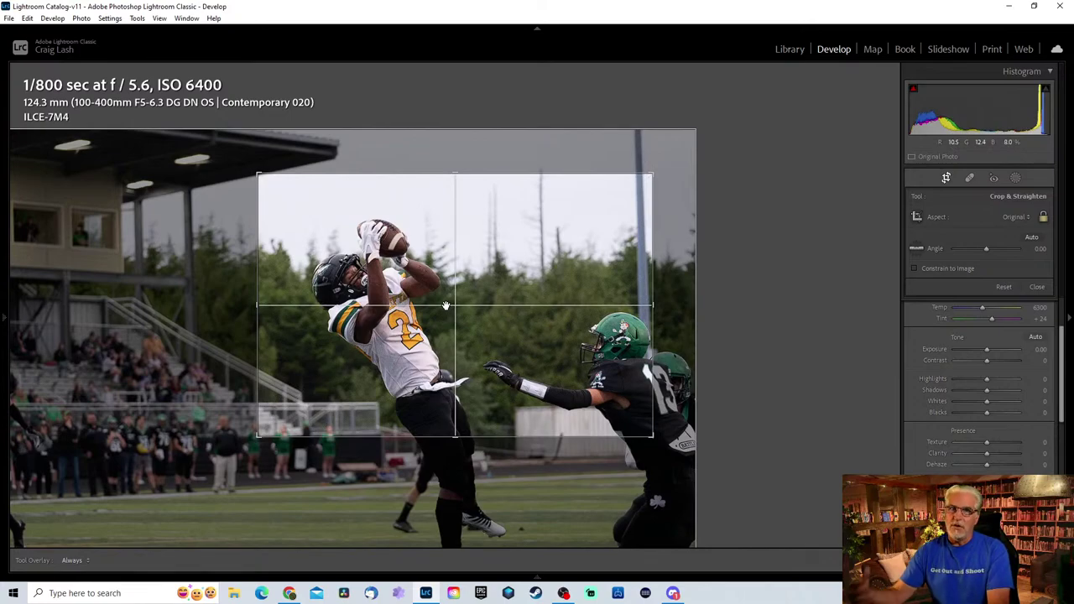
key("o")
key("o")
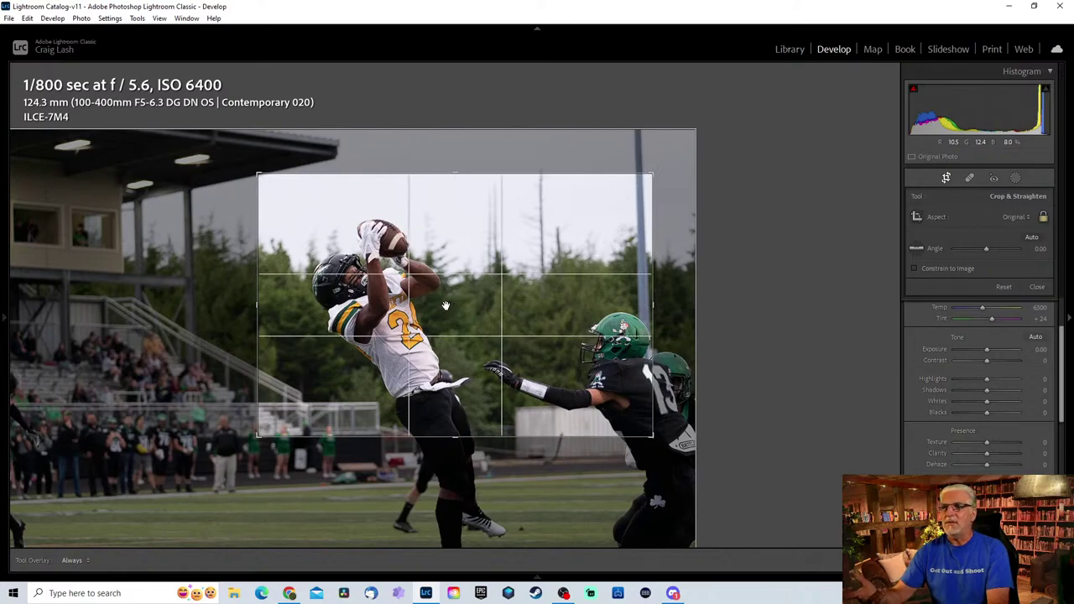
key("o")
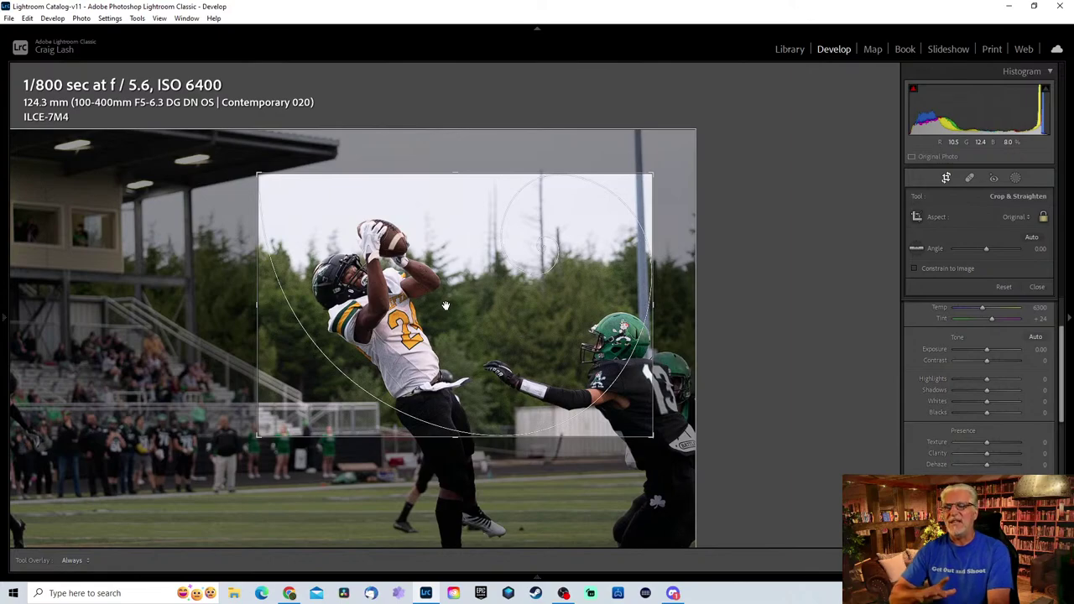
key("o")
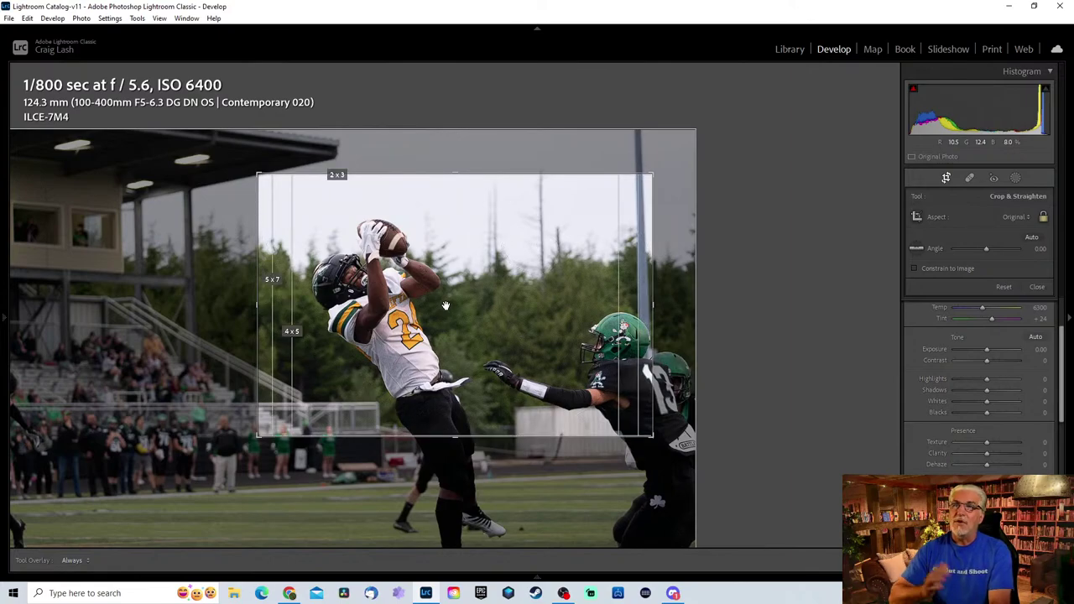
key("o")
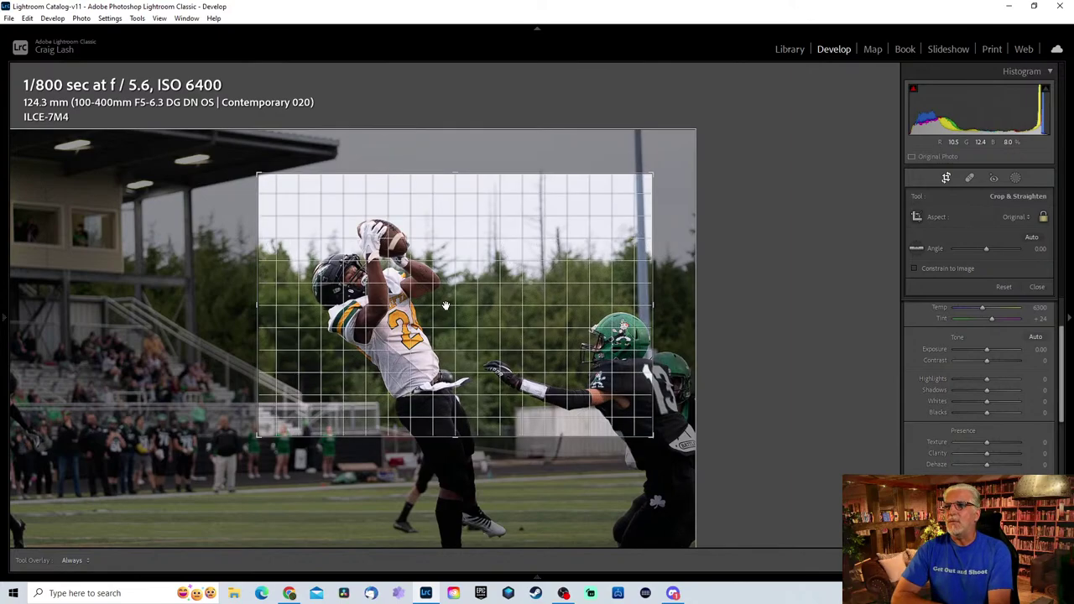
key("o")
key("o")
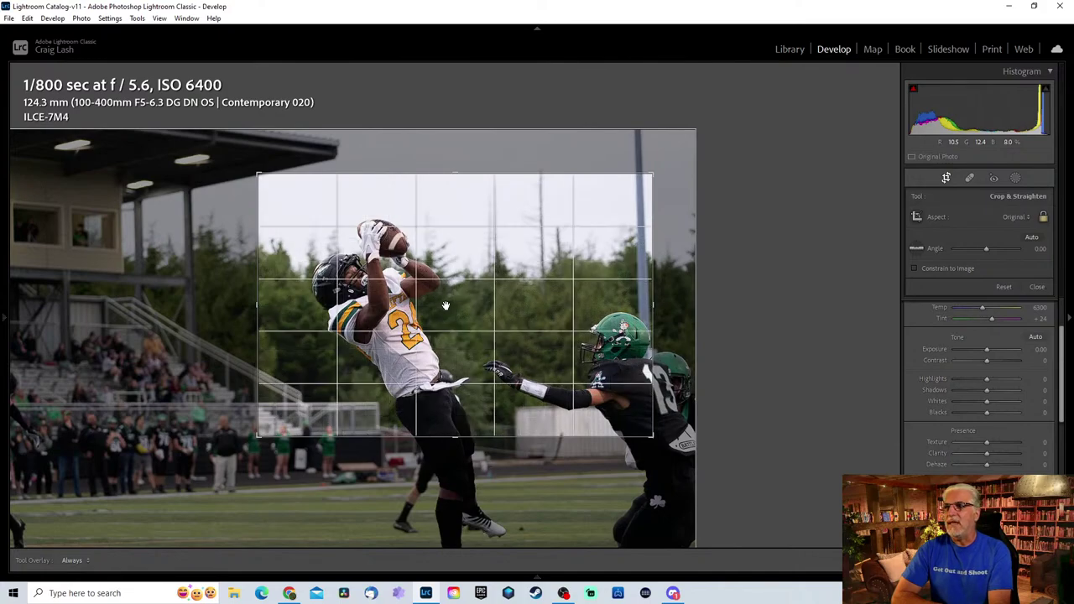
key("o")
key("o")
key("o")
key("o")
key("o")
key("o")
key("o")
key("o")
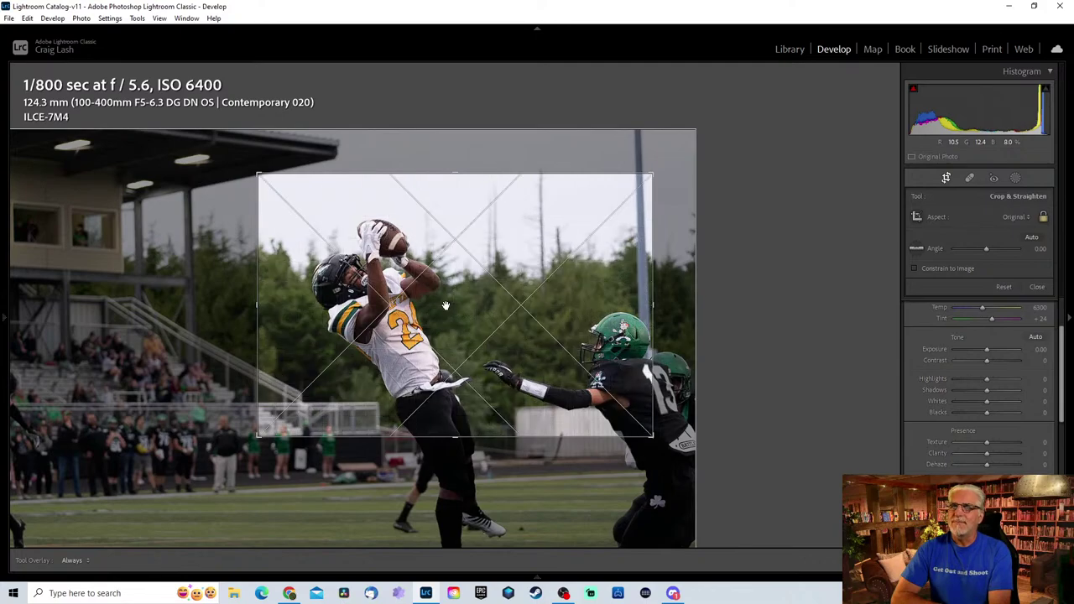
key("o")
key("o")
key("o")
key("o")
key("o")
key("o")
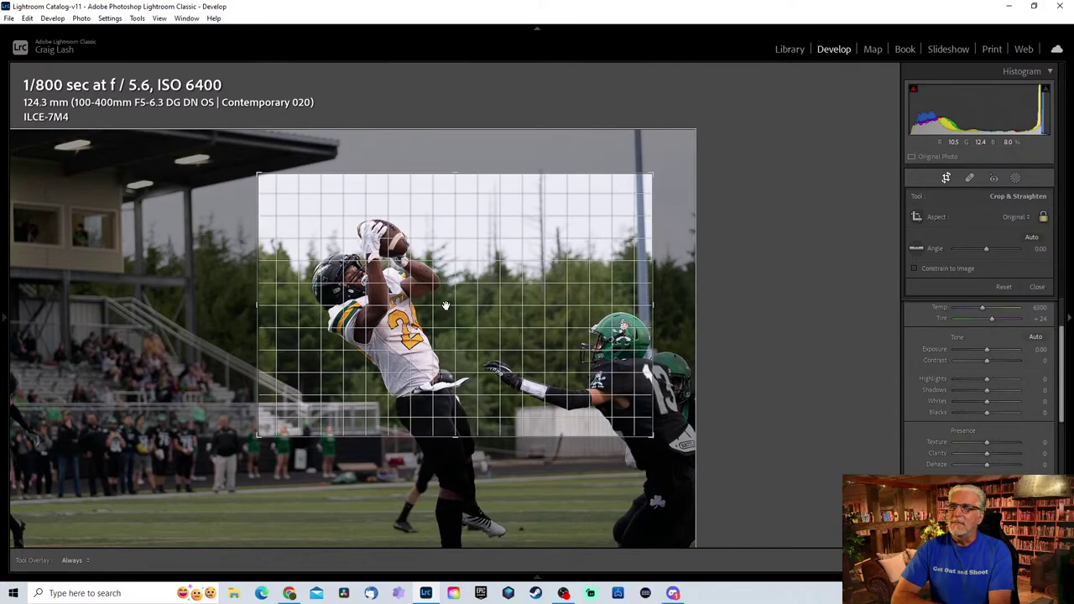
key("o")
key("o")
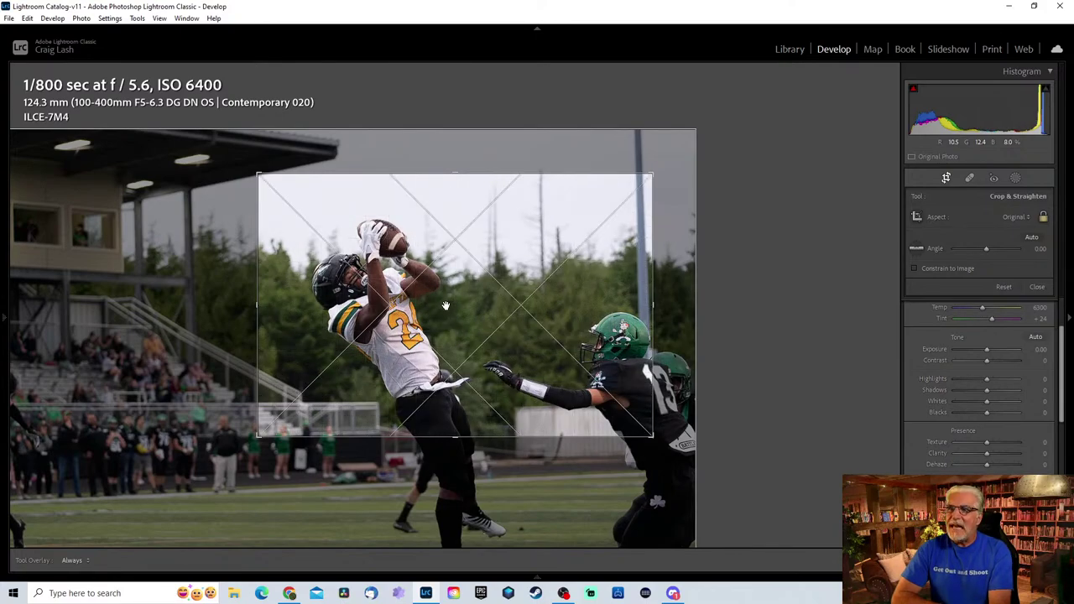
Reposition the photo within the crop frame around the receiver and apply the crop.
left_click_drag(477, 319, 462, 311)
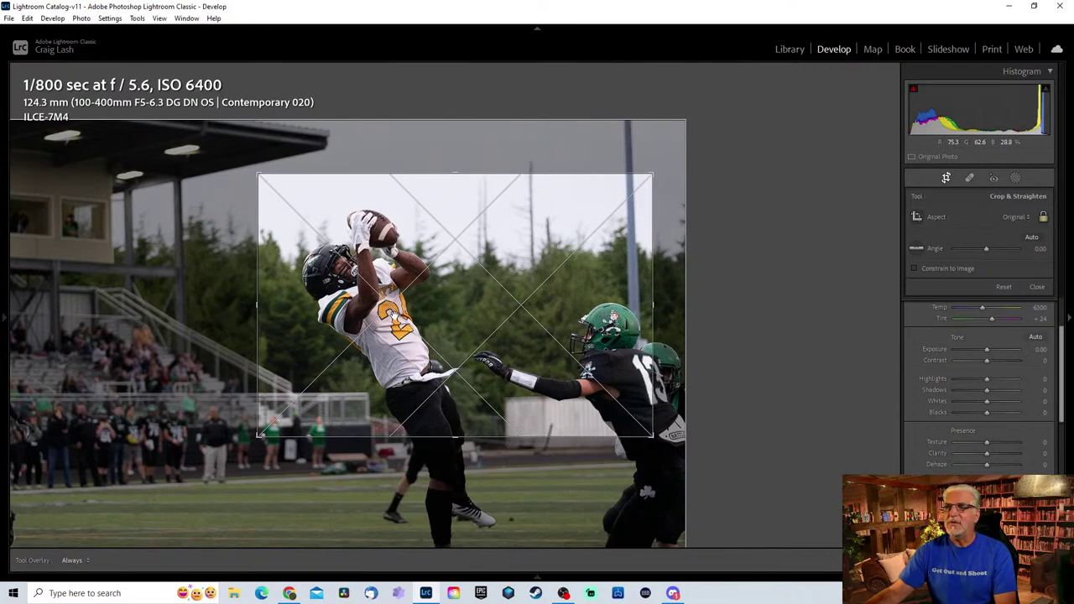
left_click_drag(412, 328, 417, 334)
key("Return")
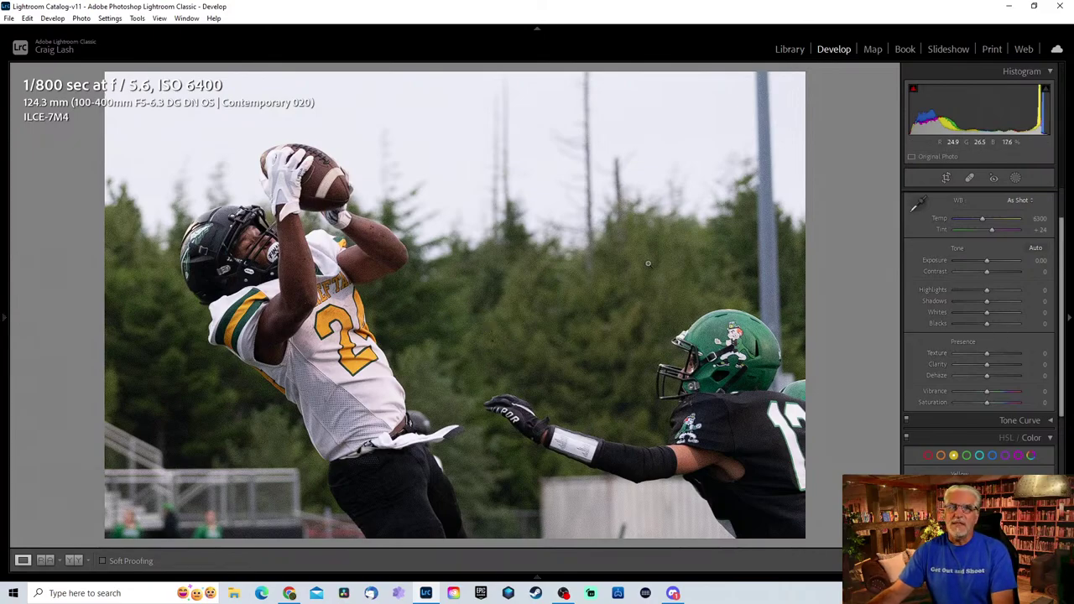
Set the Luminance noise reduction to 30 while checking the receiver up close.
scroll(981, 309, "down", 5)
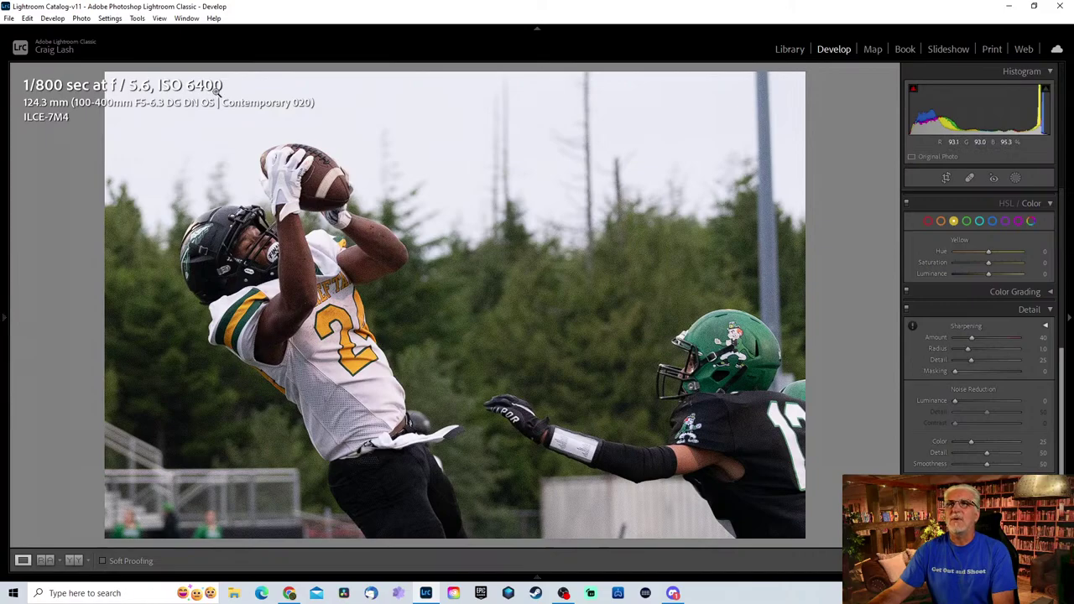
left_click(356, 363)
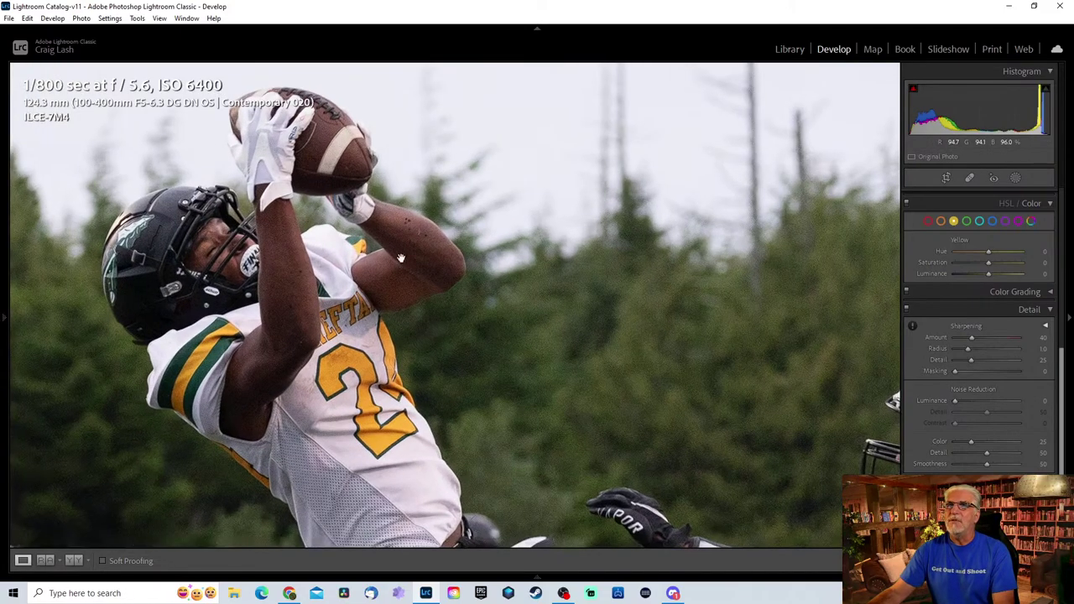
left_click_drag(954, 400, 974, 401)
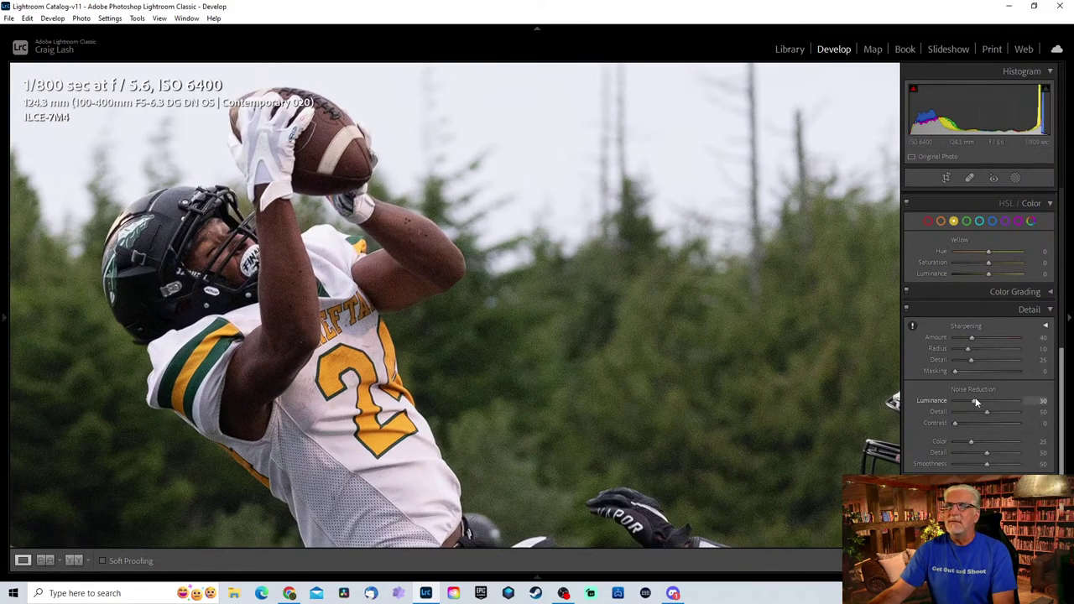
left_click(689, 373)
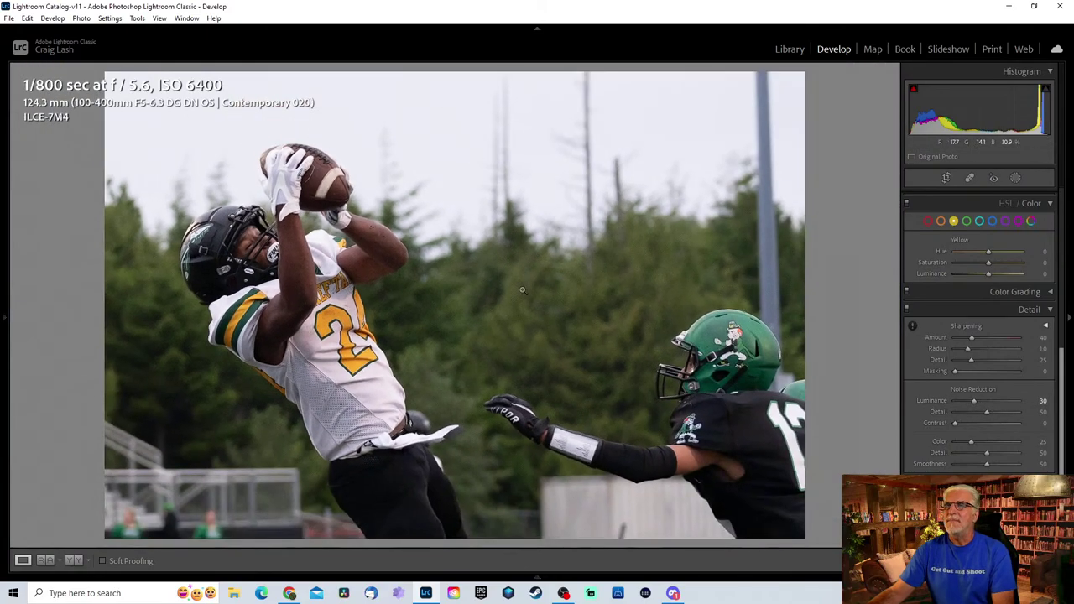
Set the photo's Exposure to +0.88, Highlights to -100, Shadows to -7 and Texture to +39.
scroll(1004, 274, "up", 3)
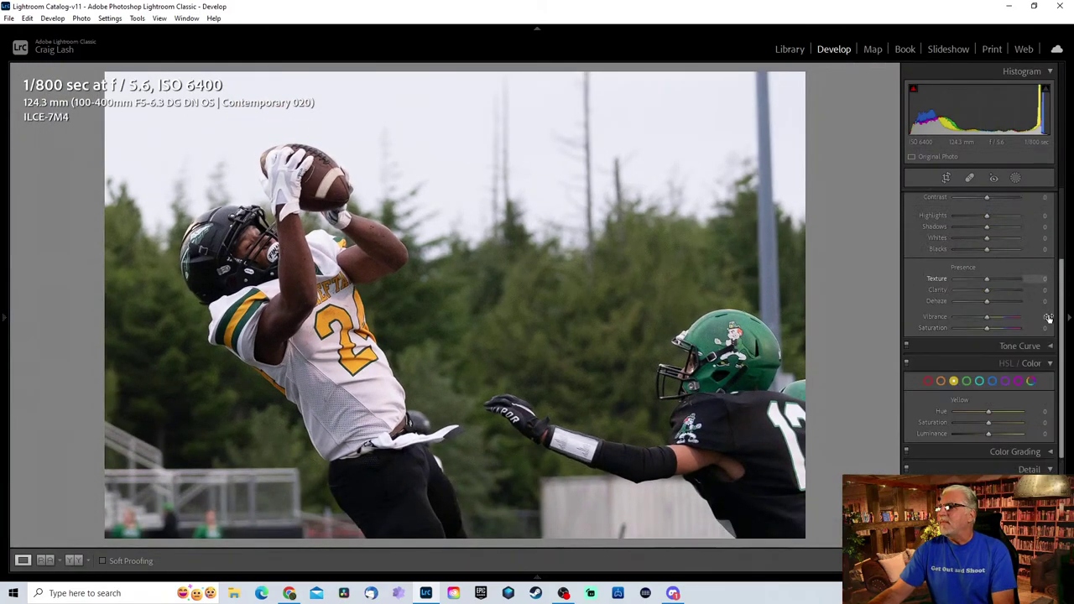
scroll(1010, 290, "up", 3)
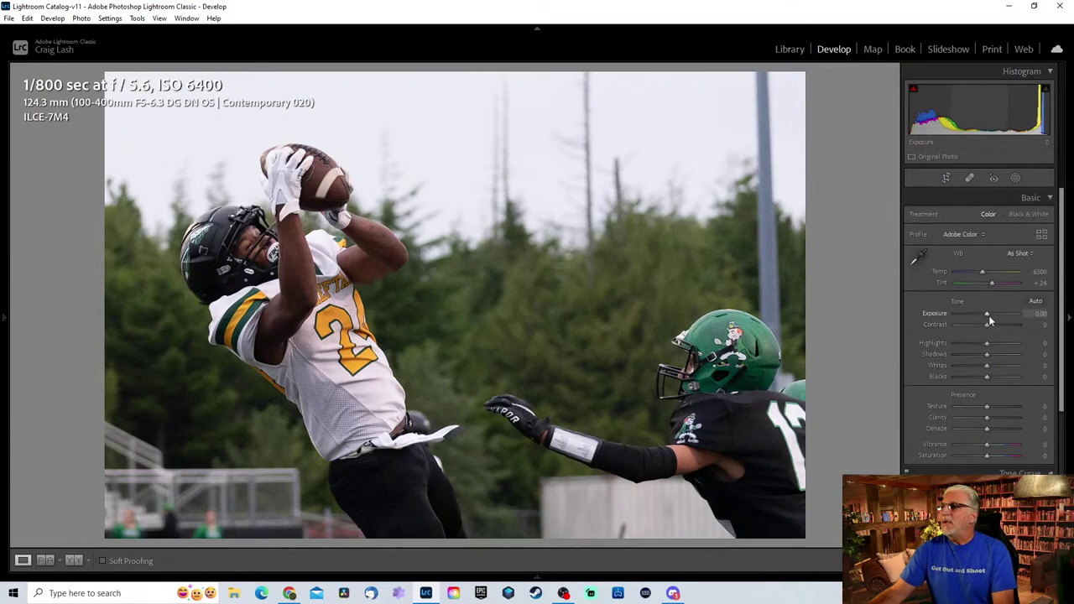
mouse_move(988, 312)
left_mouse_down()
mouse_move(978, 312)
mouse_move(993, 313)
left_mouse_up()
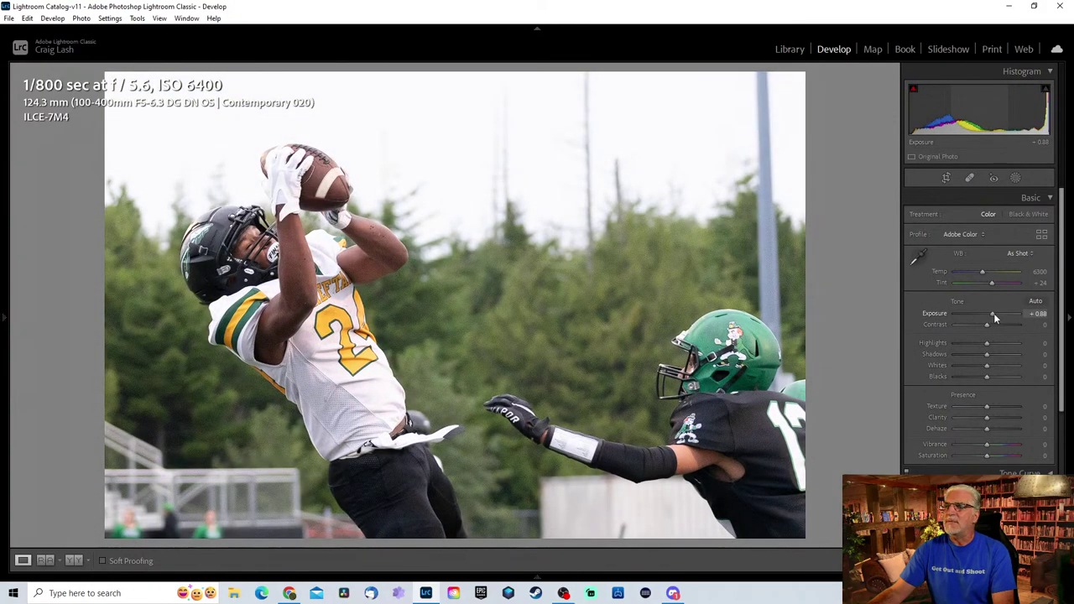
left_click_drag(988, 341, 957, 339)
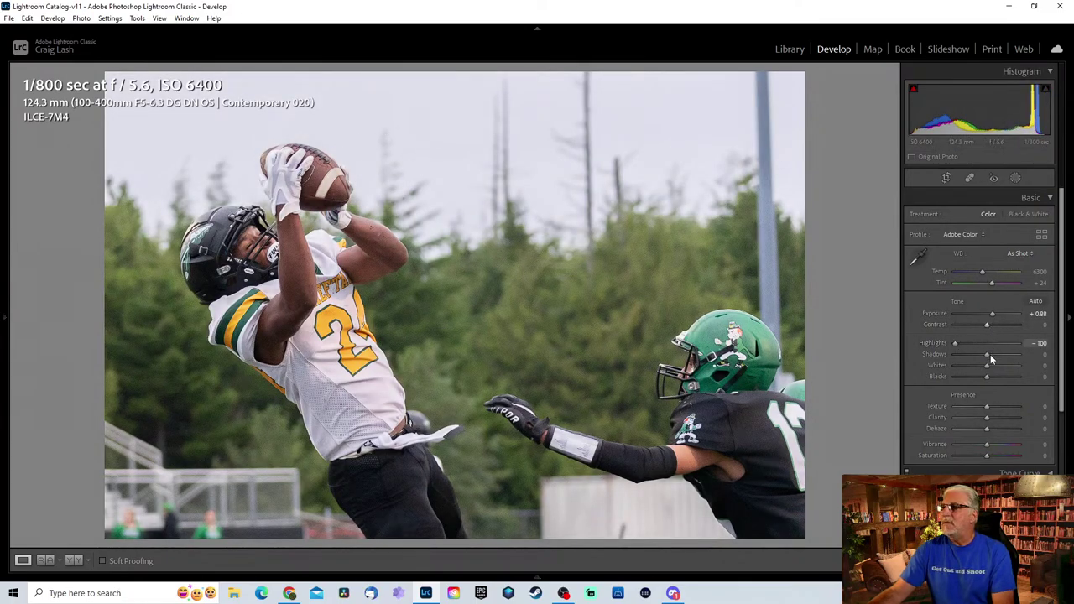
mouse_move(989, 353)
left_mouse_down()
mouse_move(998, 353)
mouse_move(983, 355)
left_mouse_up()
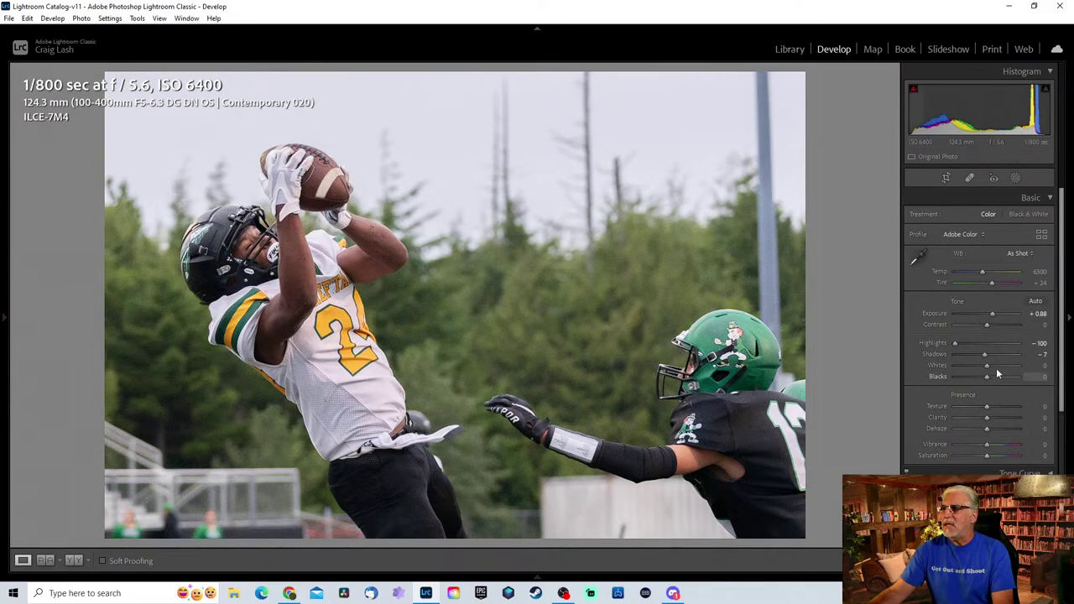
scroll(976, 412, "down", 2)
left_click_drag(986, 362, 995, 361)
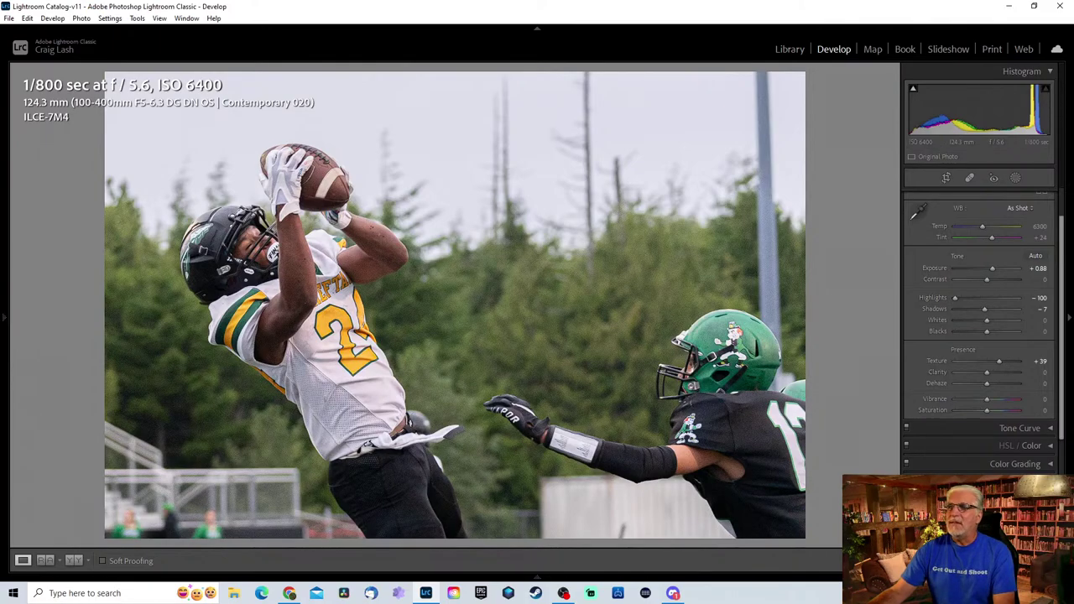
Reset all edits on the photo and crop it again tightly around the receiver's catch and the reaching defender.
key("ctrl+shift+r")
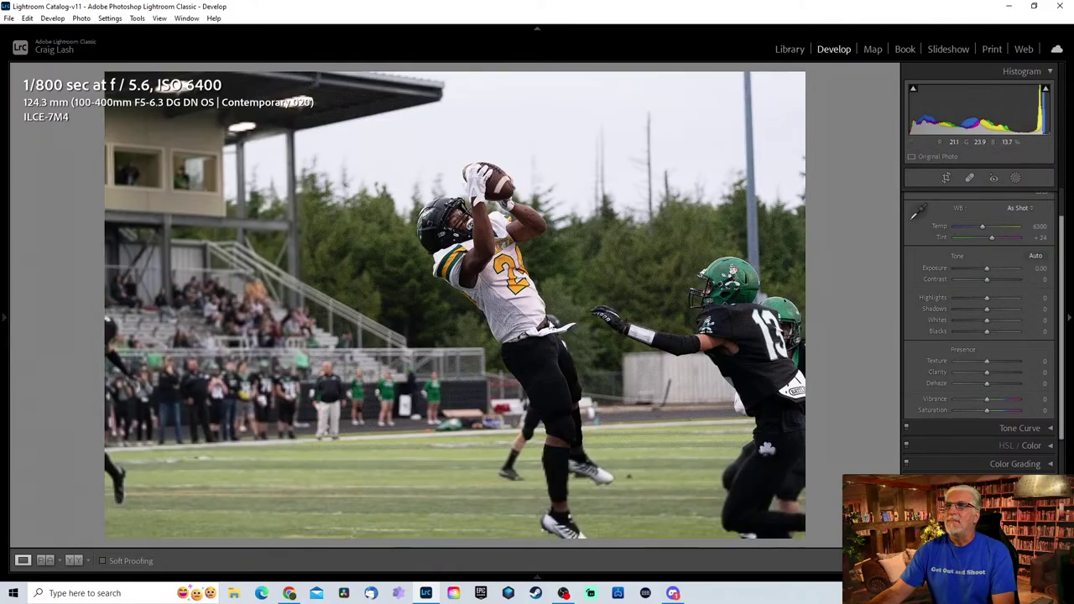
key("r")
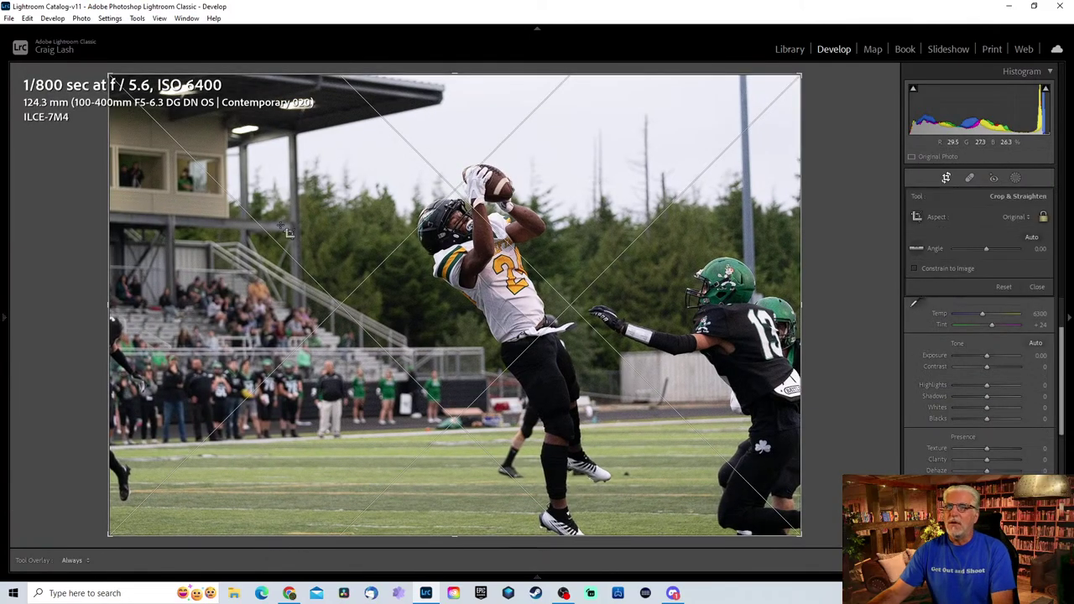
left_click_drag(110, 77, 396, 262)
left_click_drag(549, 231, 563, 383)
left_click_drag(571, 384, 572, 363)
key("Return")
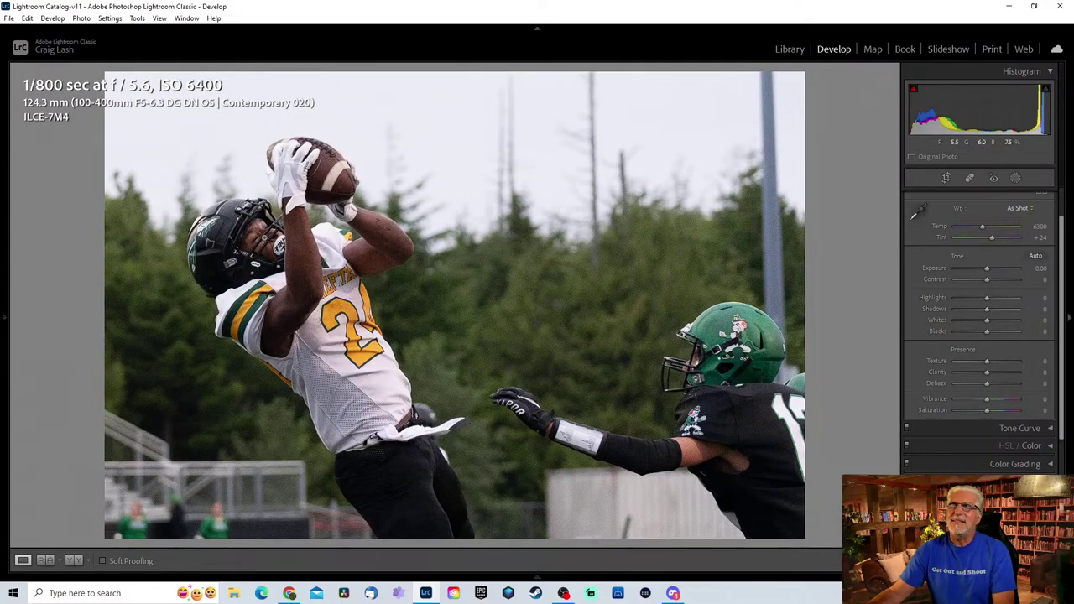
Check the receiver up close, and set Exposure to +0.79, Highlights to -58 and Texture to +9.
left_click(279, 243)
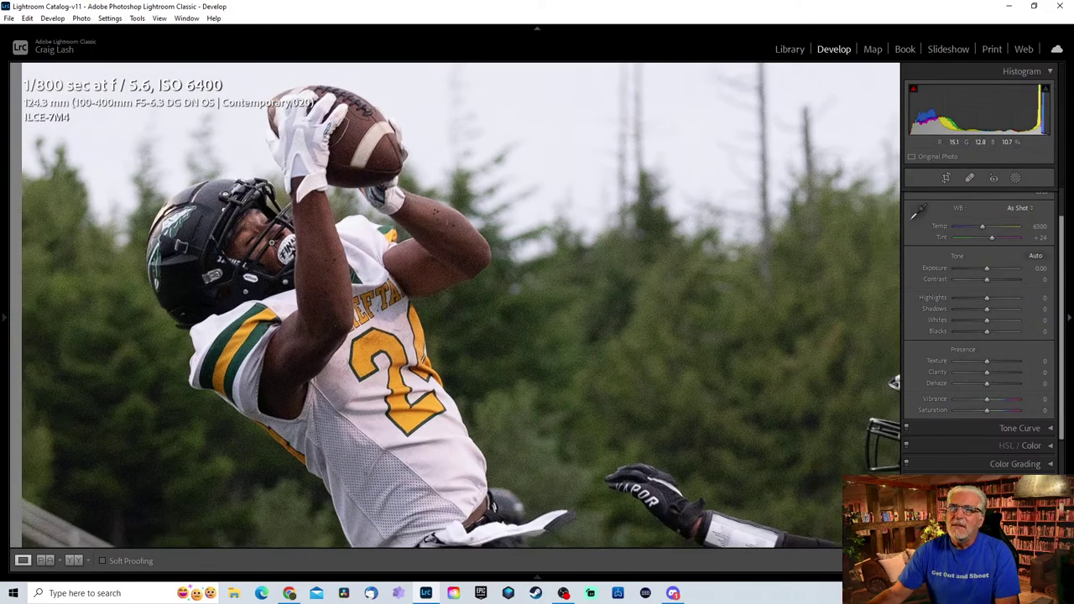
left_click(894, 381)
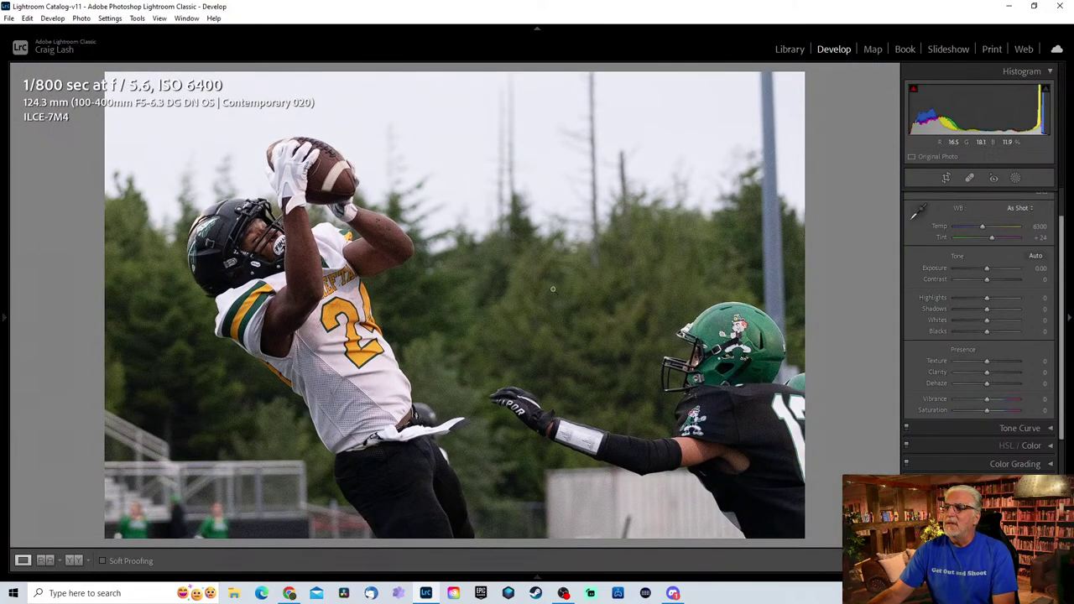
mouse_move(988, 296)
left_mouse_down()
mouse_move(991, 268)
mouse_move(972, 297)
left_mouse_up()
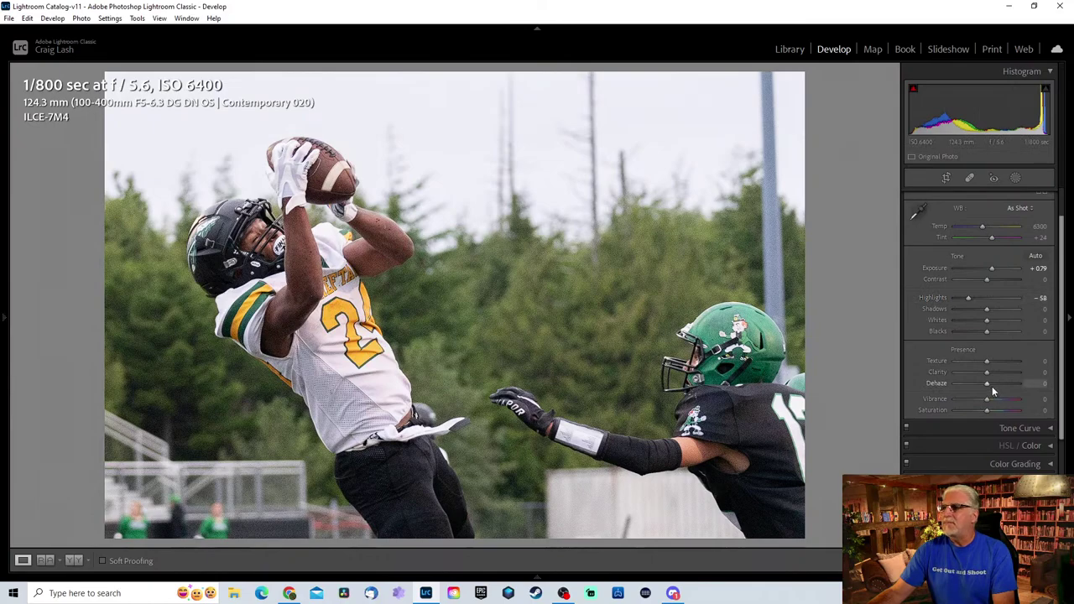
left_click_drag(988, 362, 990, 362)
scroll(1007, 452, "down", 3)
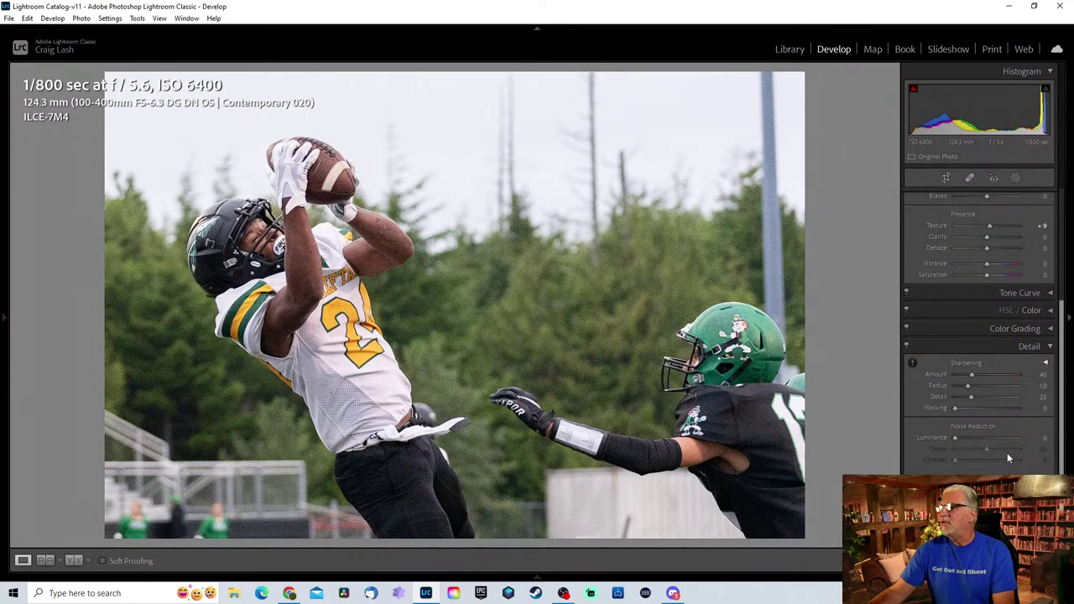
Set the Luminance noise reduction to 25 and nudge the crop to leave slightly more room to the left of the receiver.
left_click(971, 437)
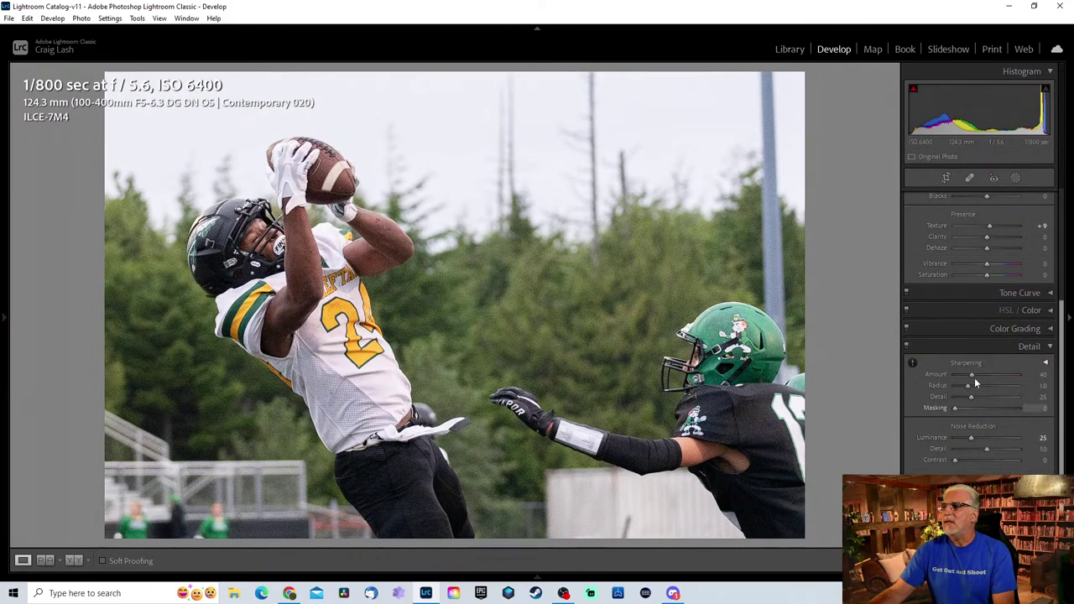
scroll(974, 388, "up", 5)
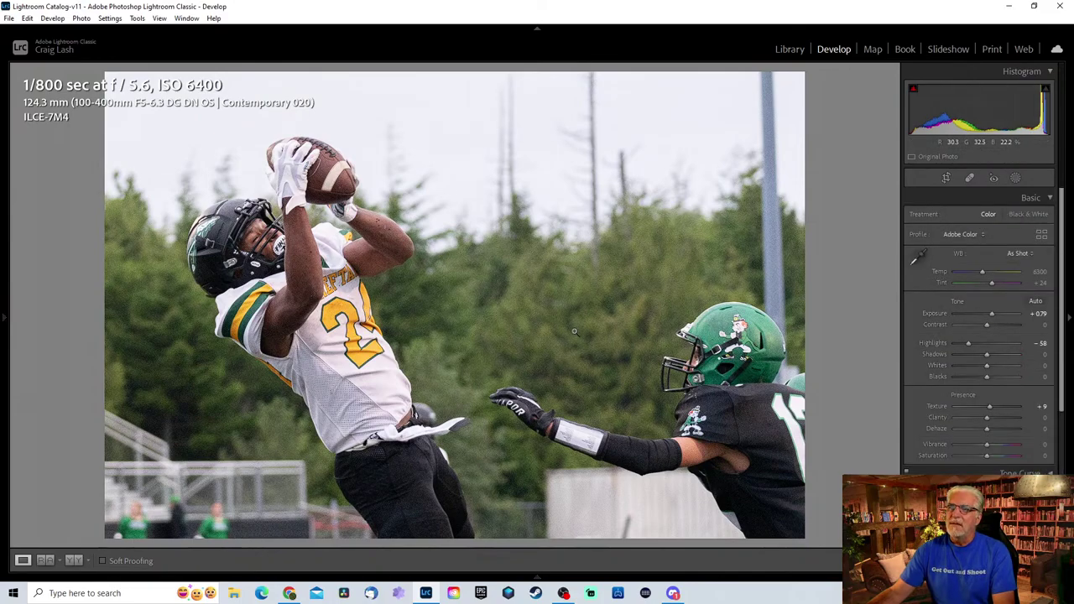
key("r")
key("Return")
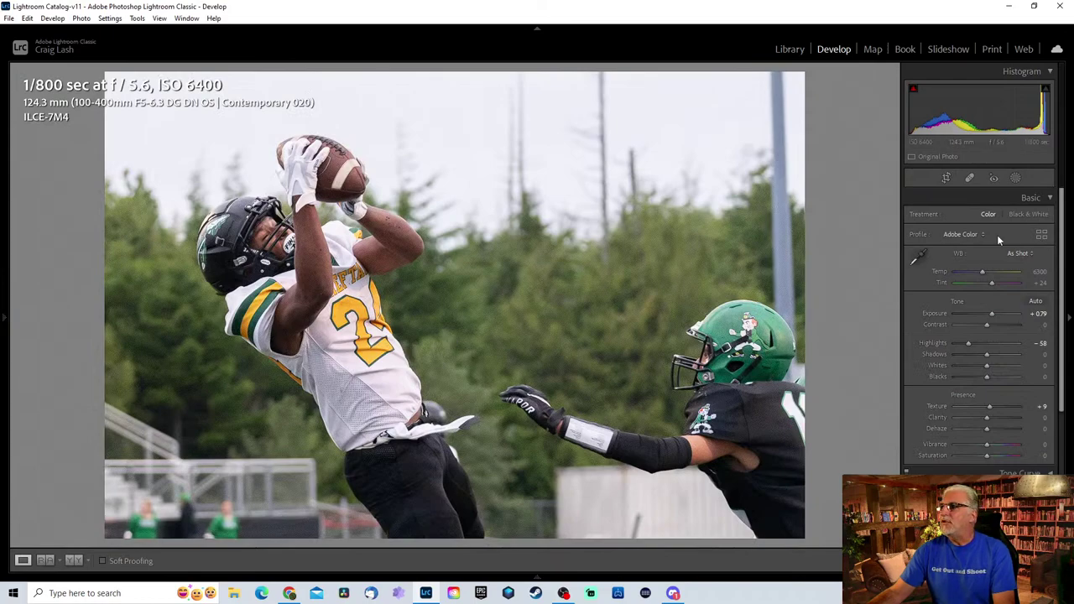
Create a Select Subject mask of the two players and invert it so it covers the background.
left_click(1015, 179)
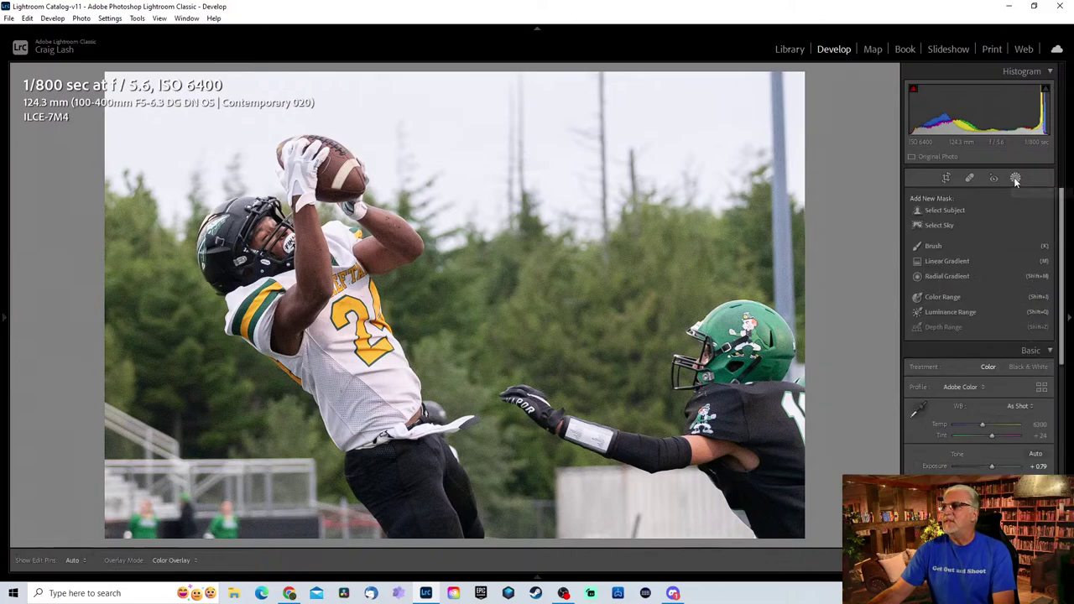
left_click(944, 211)
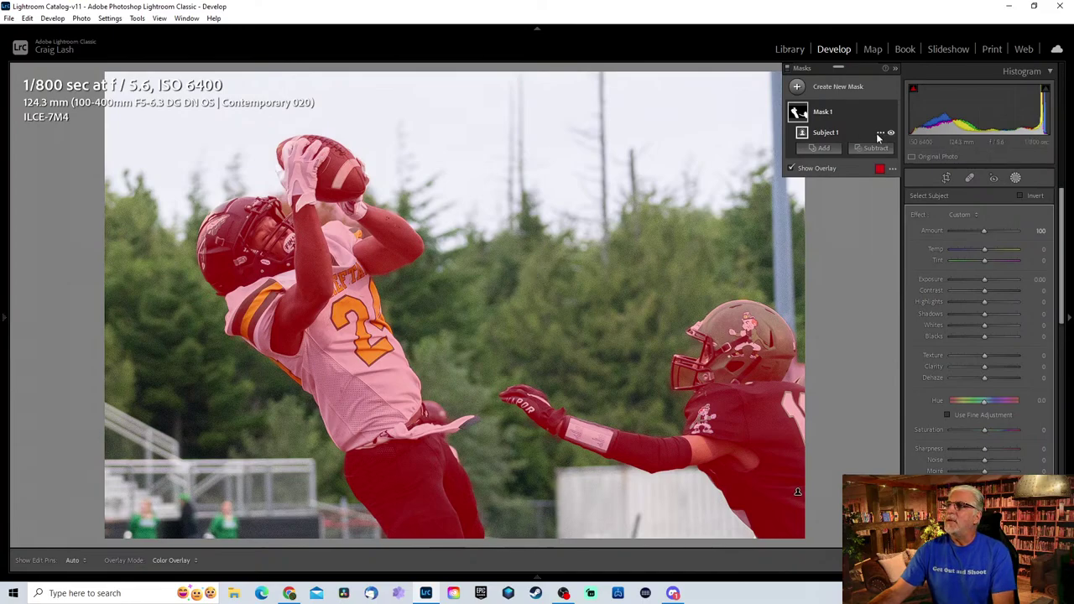
left_click(878, 132)
left_click(904, 171)
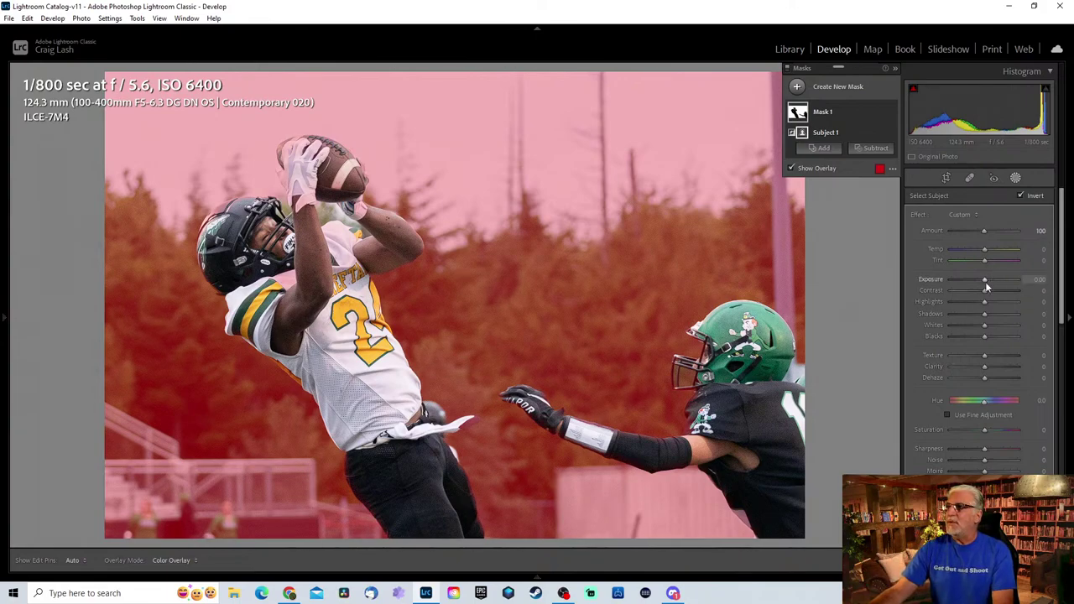
Darken the masked background with Exposure -2.12, Contrast 31 and Shadows -21, and compare the photo before and after.
left_click_drag(987, 282, 969, 274)
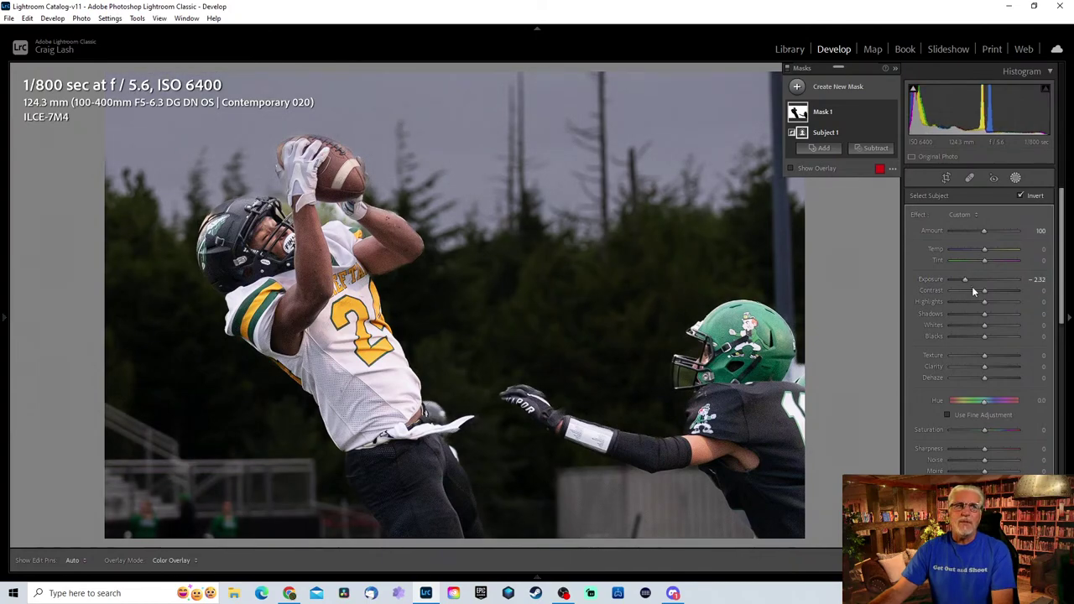
left_click_drag(960, 280, 961, 279)
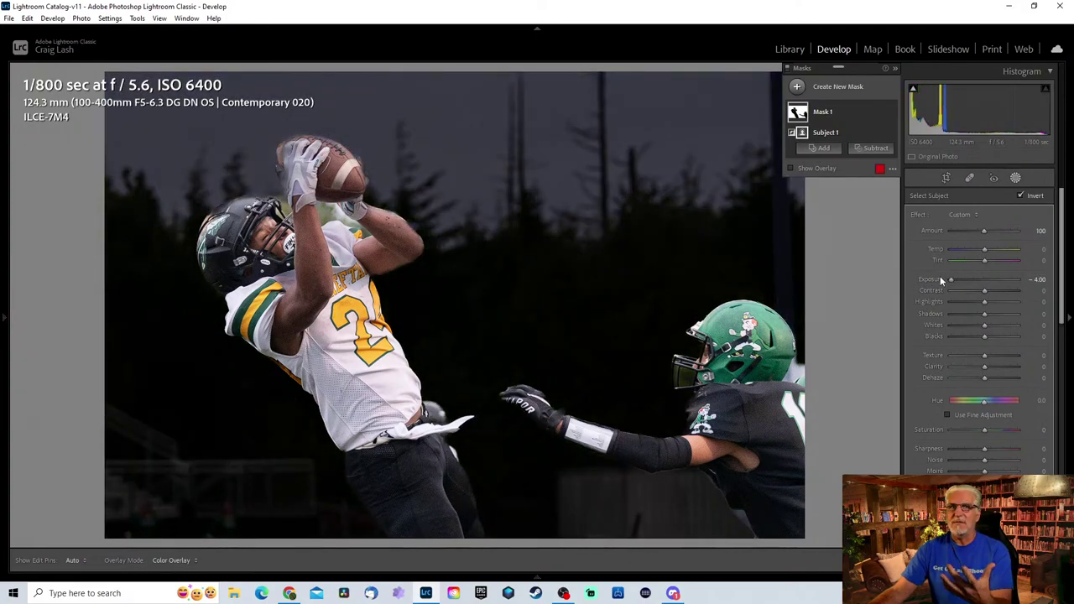
left_click_drag(944, 277, 995, 290)
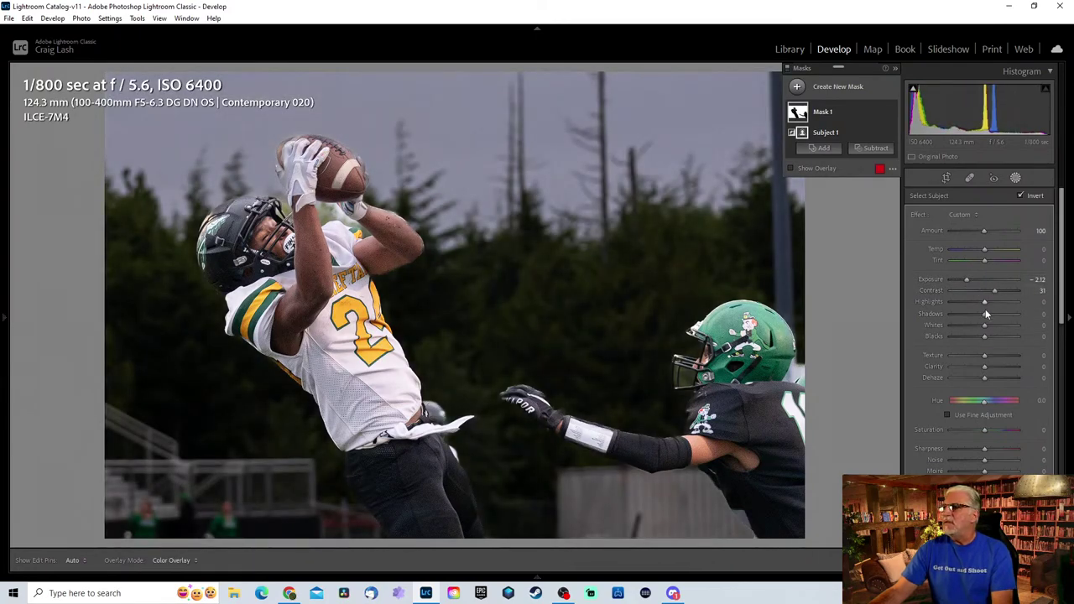
mouse_move(984, 313)
left_mouse_down()
mouse_move(961, 316)
mouse_move(976, 312)
left_mouse_up()
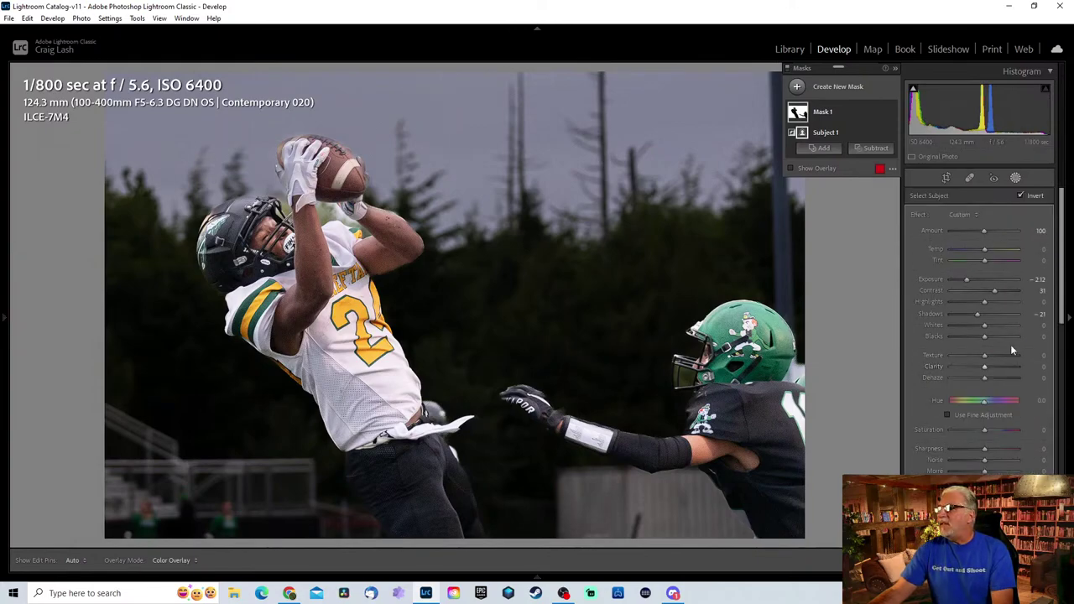
left_click(1015, 177)
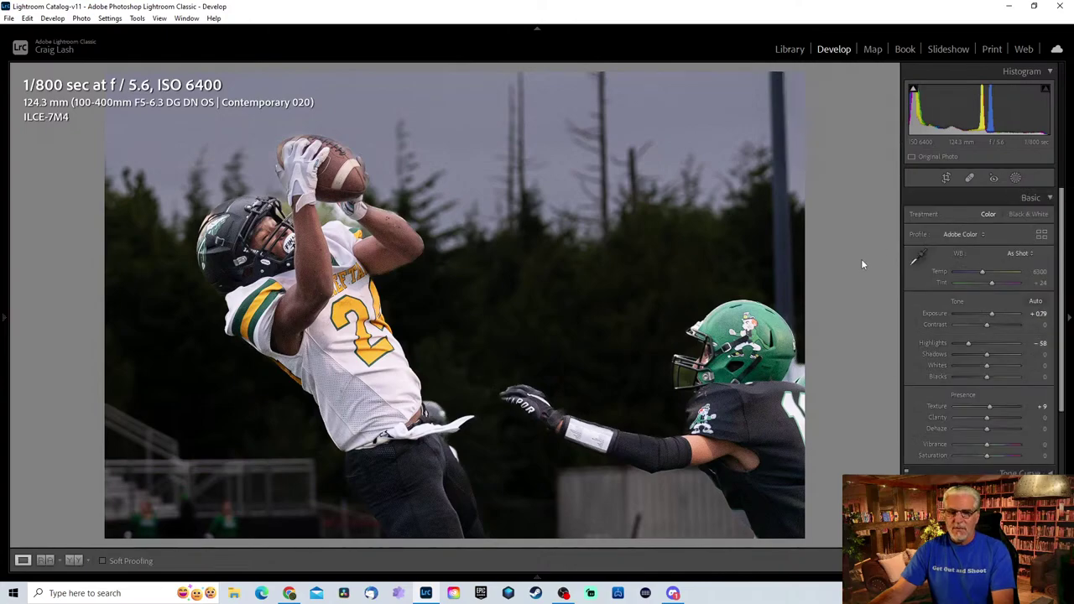
key("y")
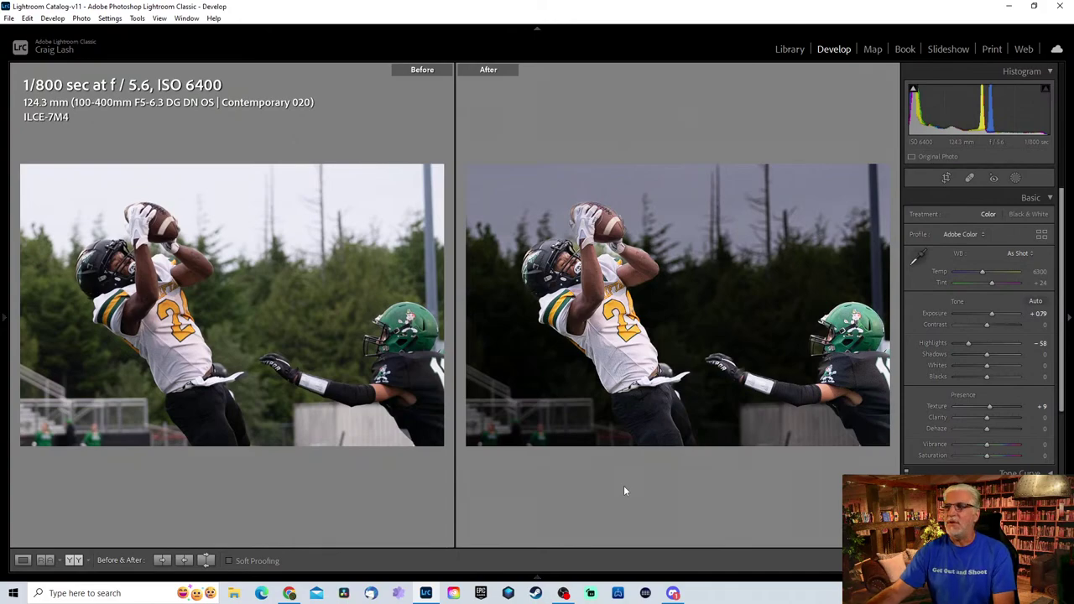
key("y")
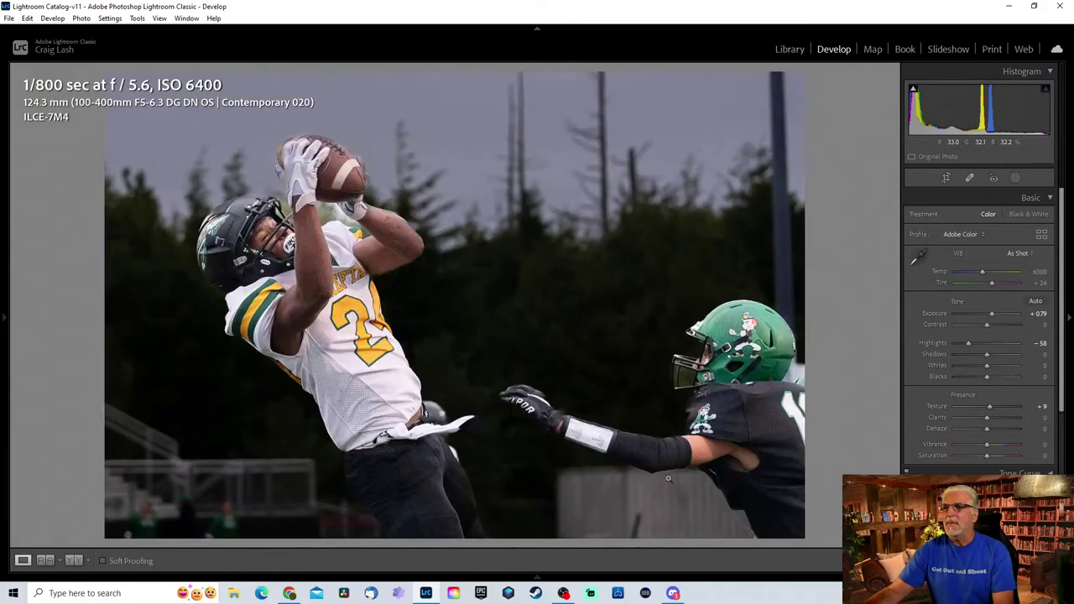
Try the mask on the players instead of the background with Exposure at -1.18, and undo both changes.
left_click(1019, 178)
left_click(822, 112)
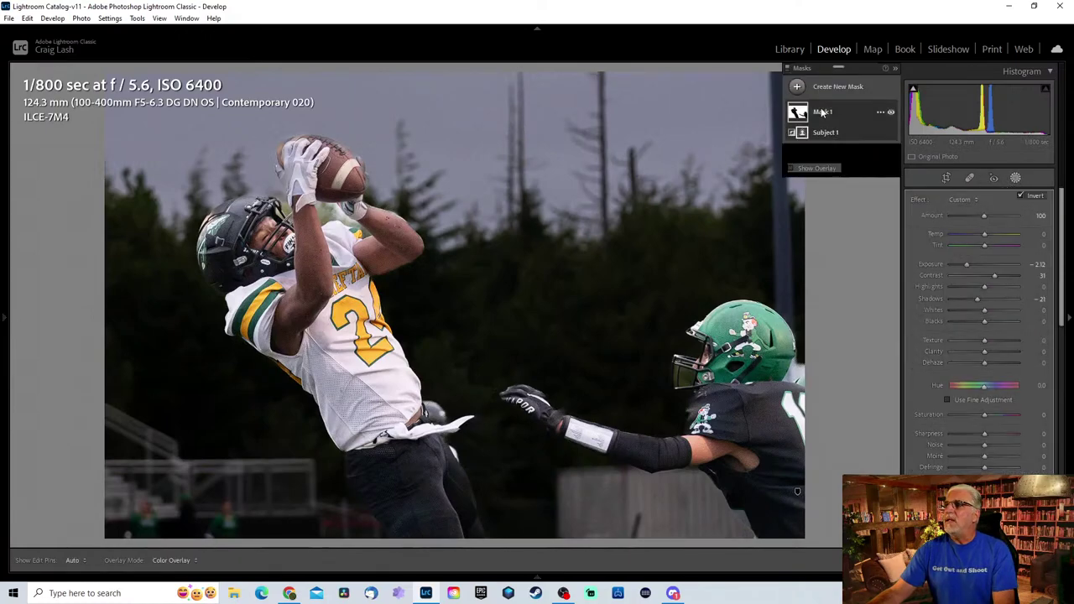
left_click(883, 135)
left_click(915, 163)
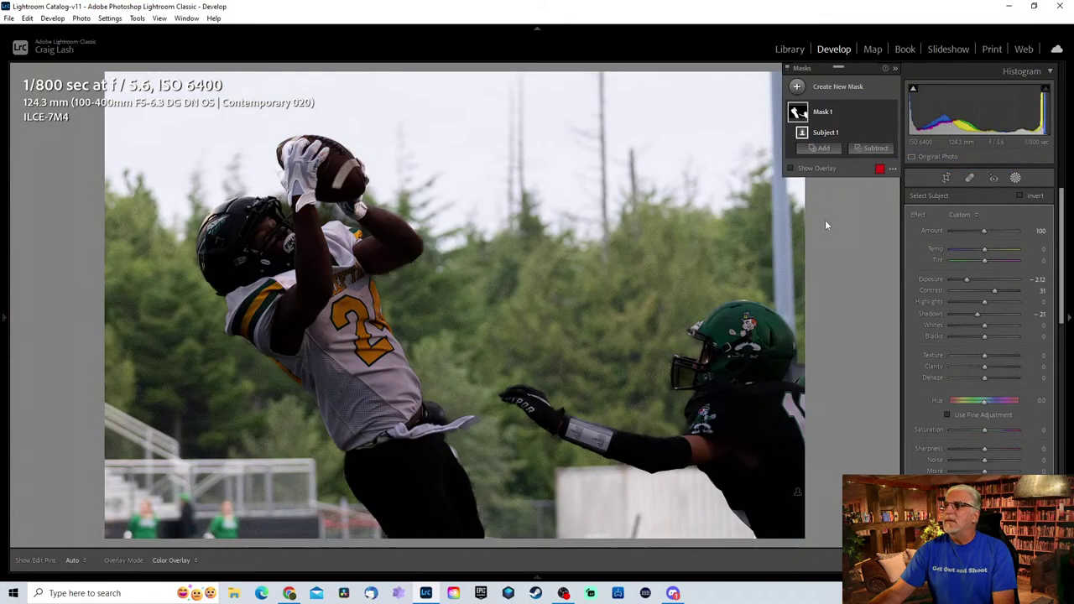
left_click_drag(967, 278, 974, 276)
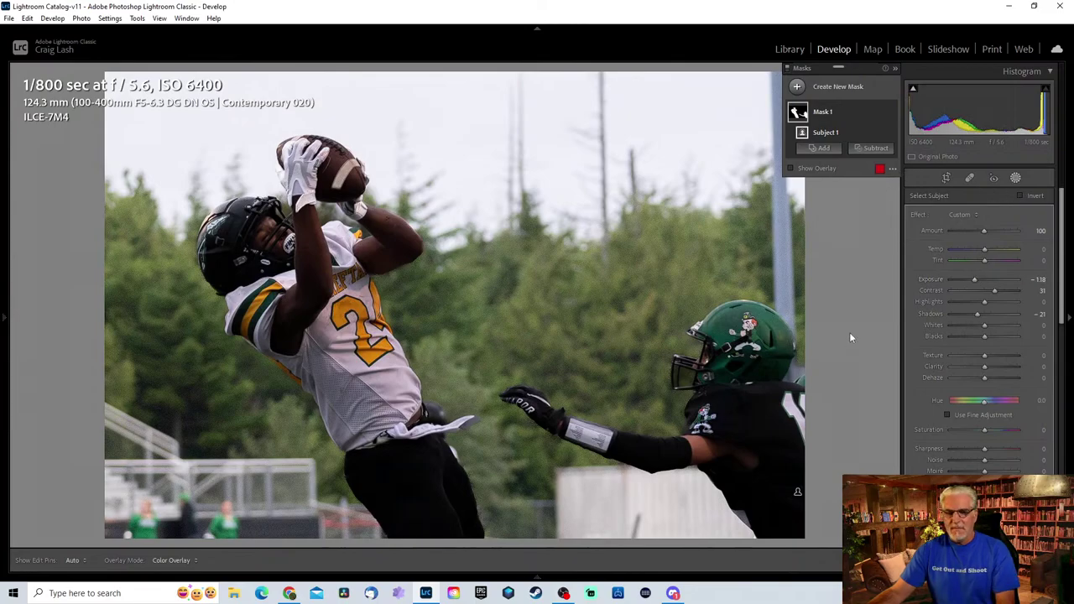
key("ctrl+z")
key("ctrl+z")
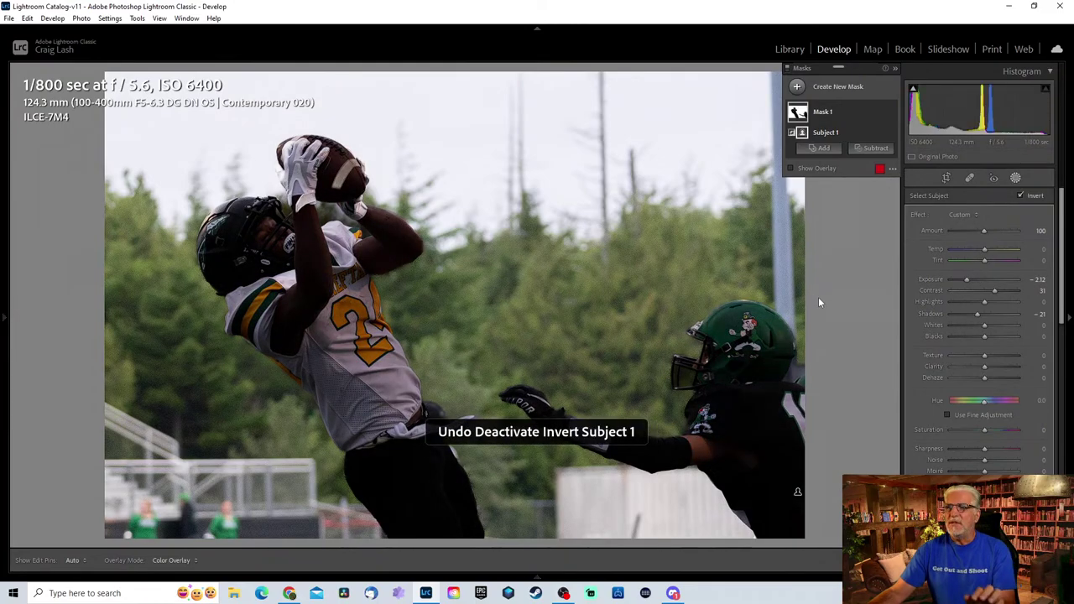
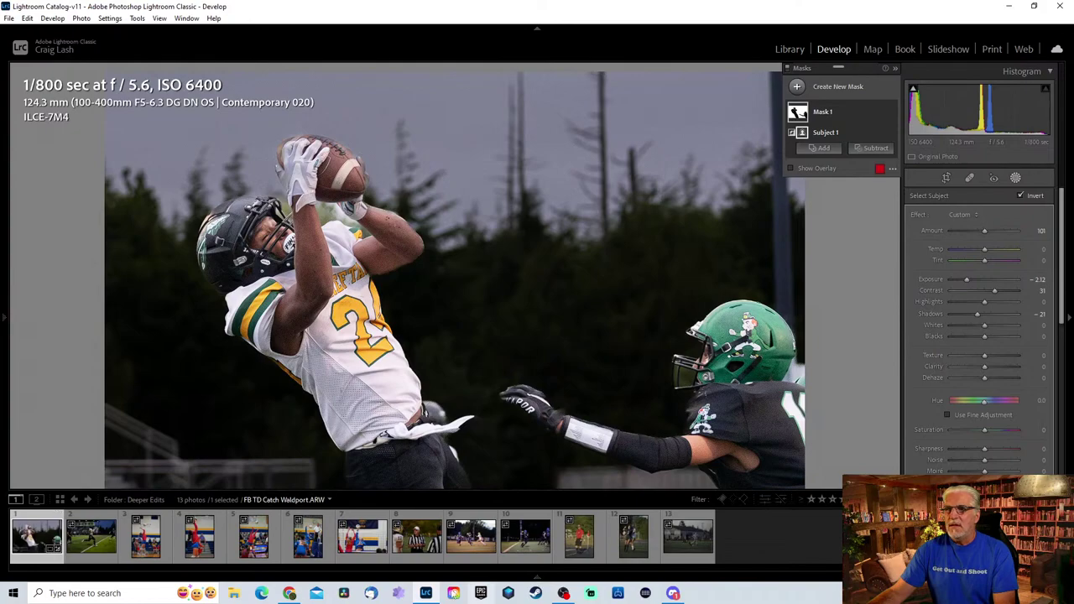
Open the night-game photo of the running ball carrier and crop it tightly around him, leaving out both defenders.
left_click(82, 554)
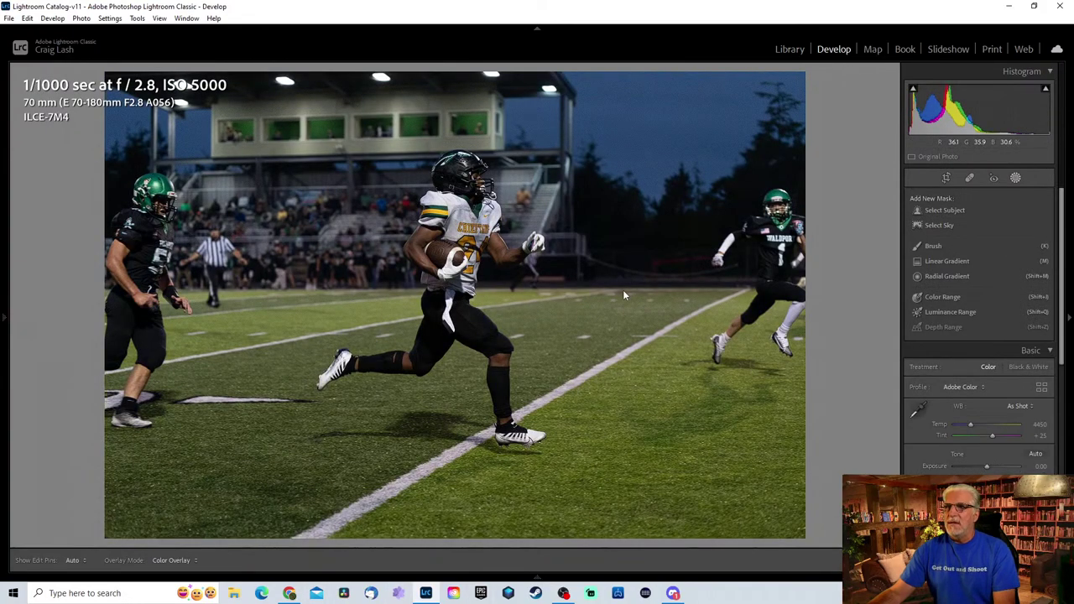
key("r")
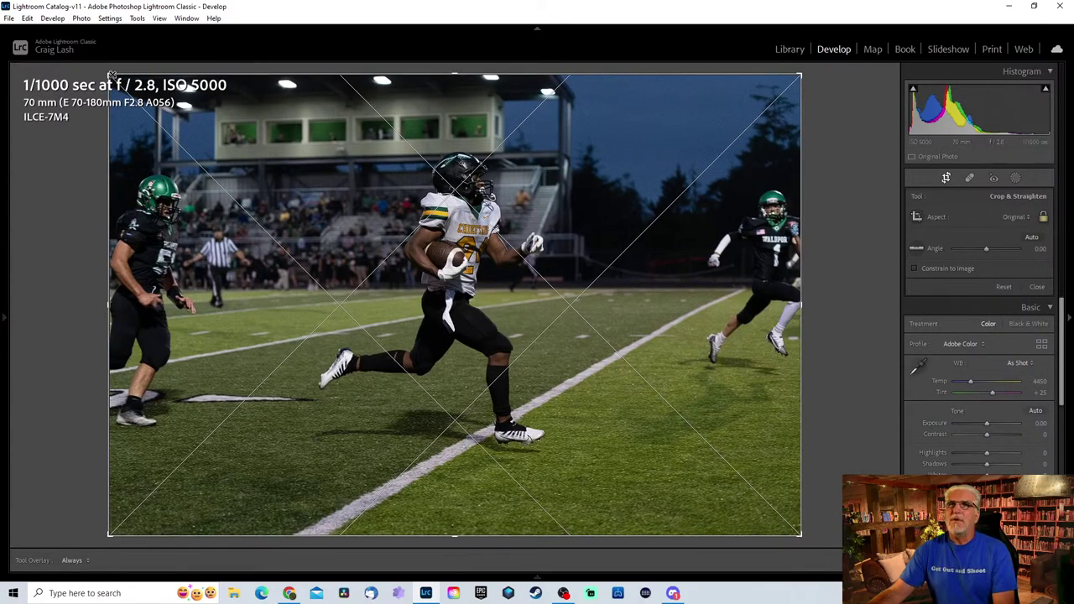
left_click_drag(112, 75, 186, 127)
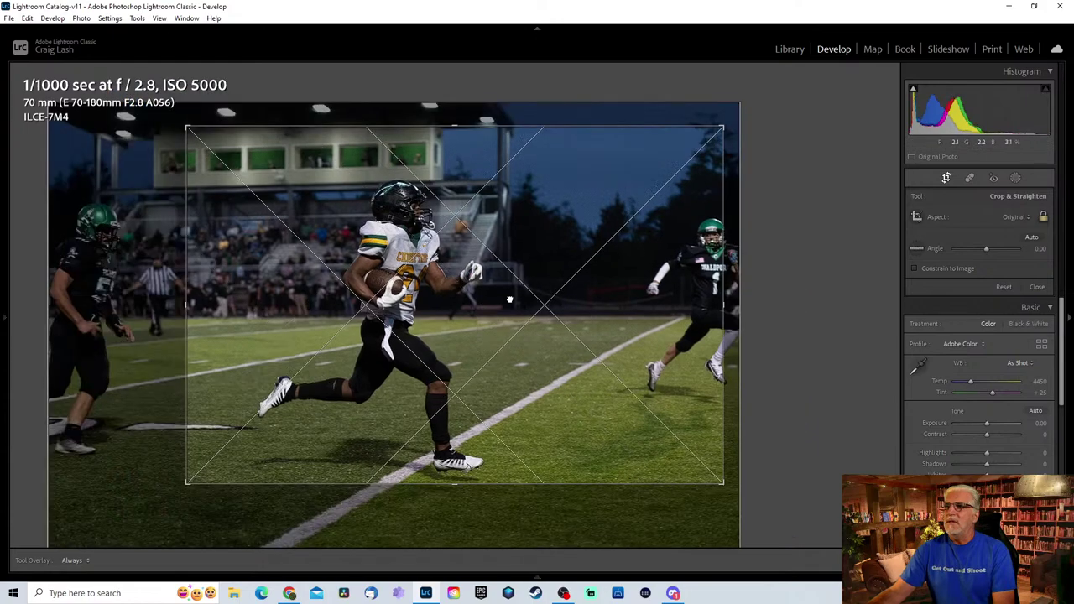
left_click_drag(503, 312, 485, 290)
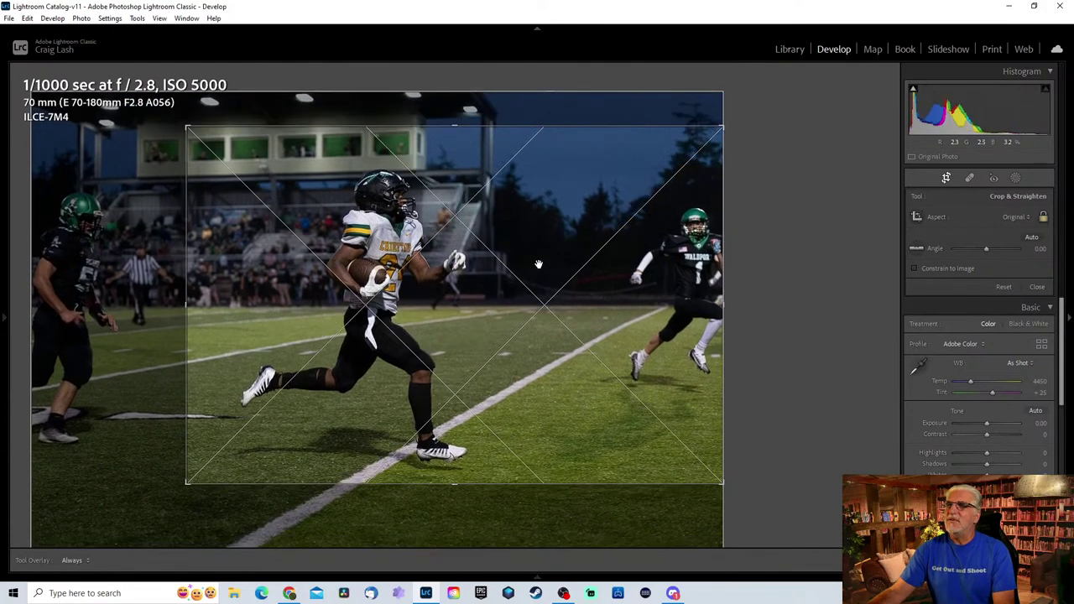
left_click_drag(670, 284, 613, 292)
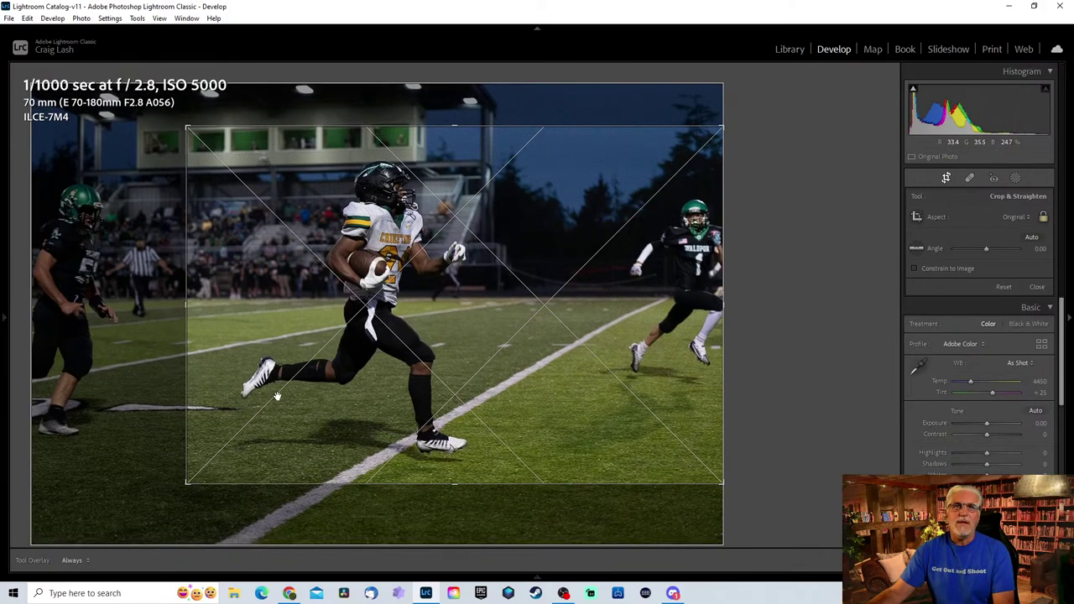
left_click_drag(186, 484, 200, 476)
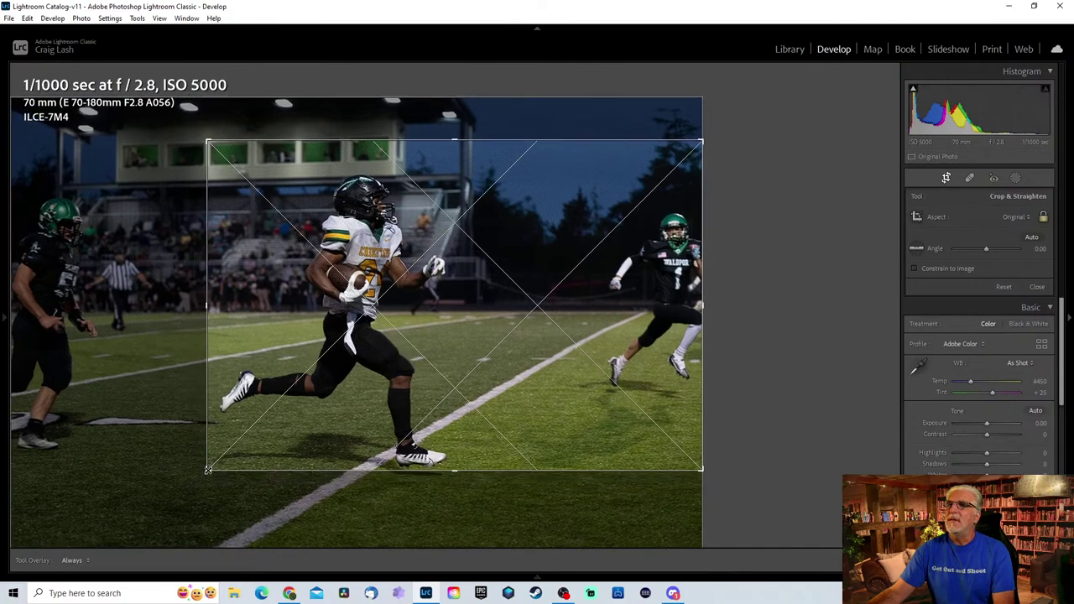
left_click_drag(382, 387, 478, 377)
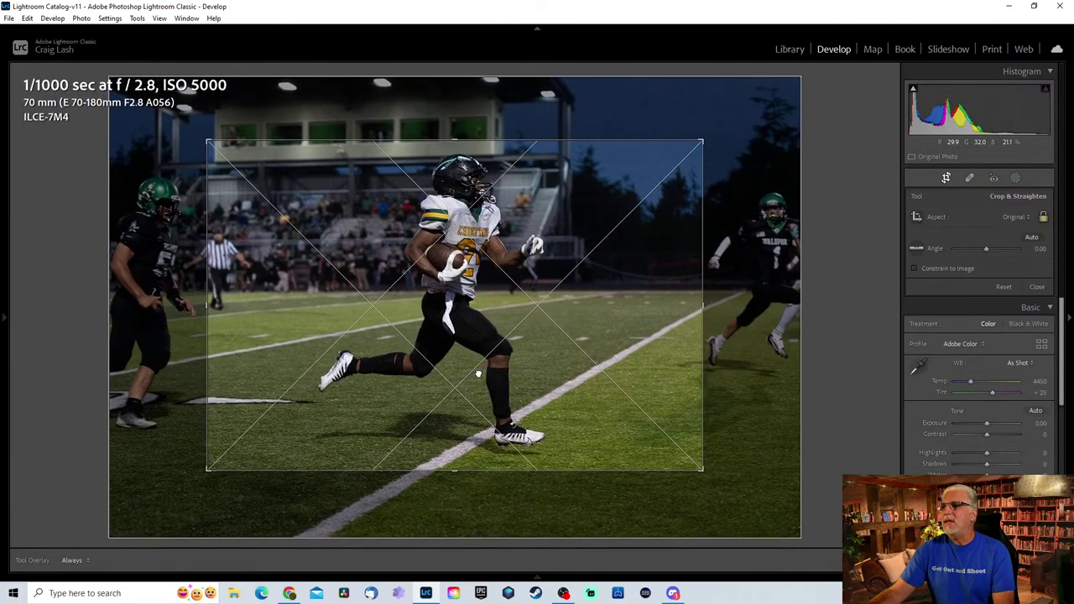
left_click_drag(212, 467, 220, 462)
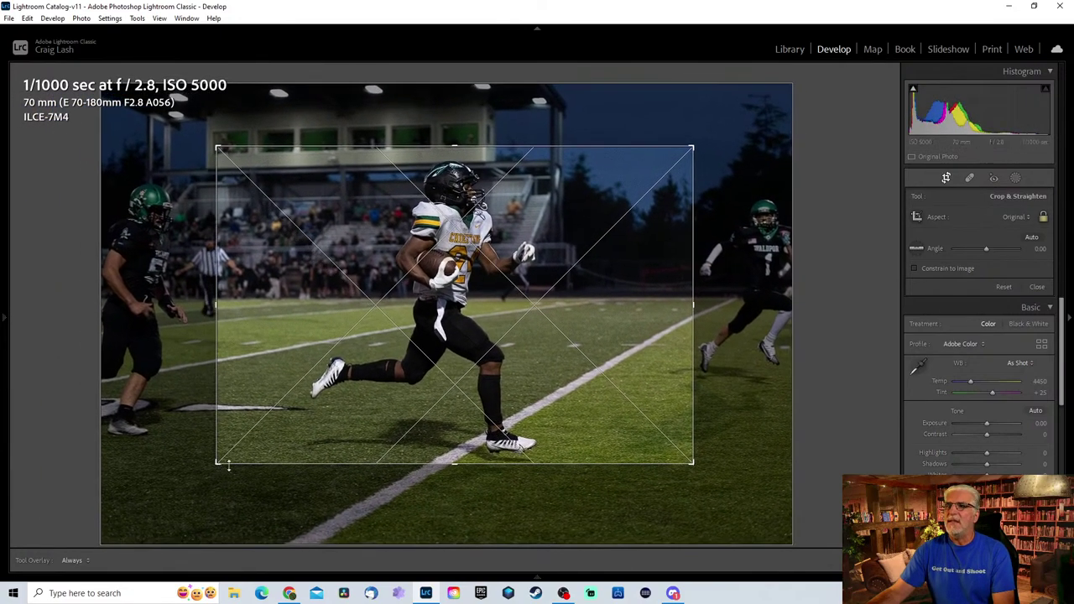
left_click_drag(600, 394, 597, 381)
key("Return")
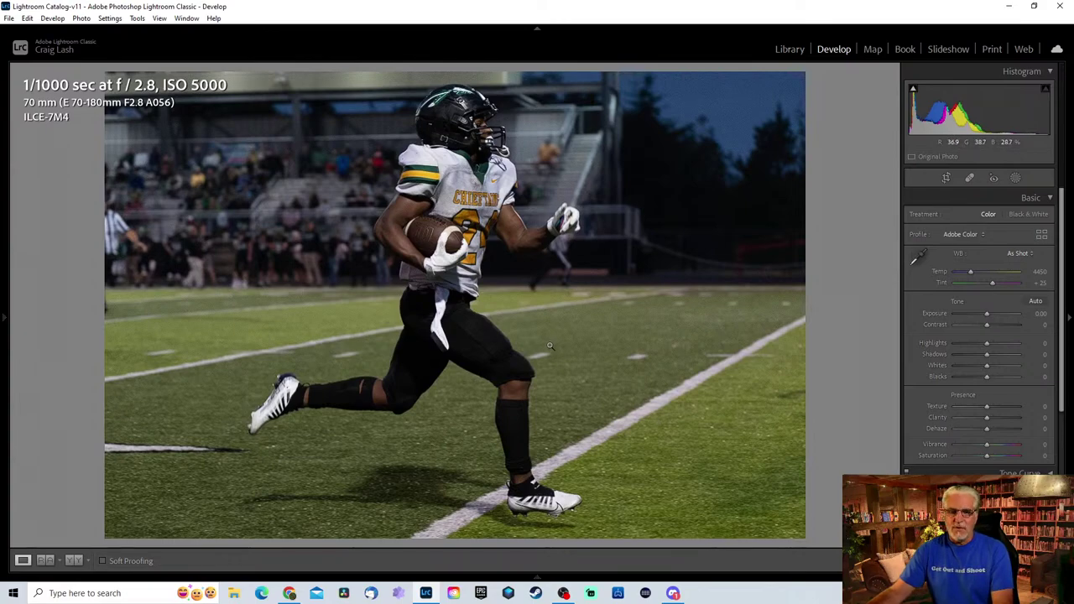
Reposition and slightly enlarge the crop to include the defender ahead of the ball carrier, with some space behind the trailing foot.
key("r")
left_click_drag(530, 347, 420, 347)
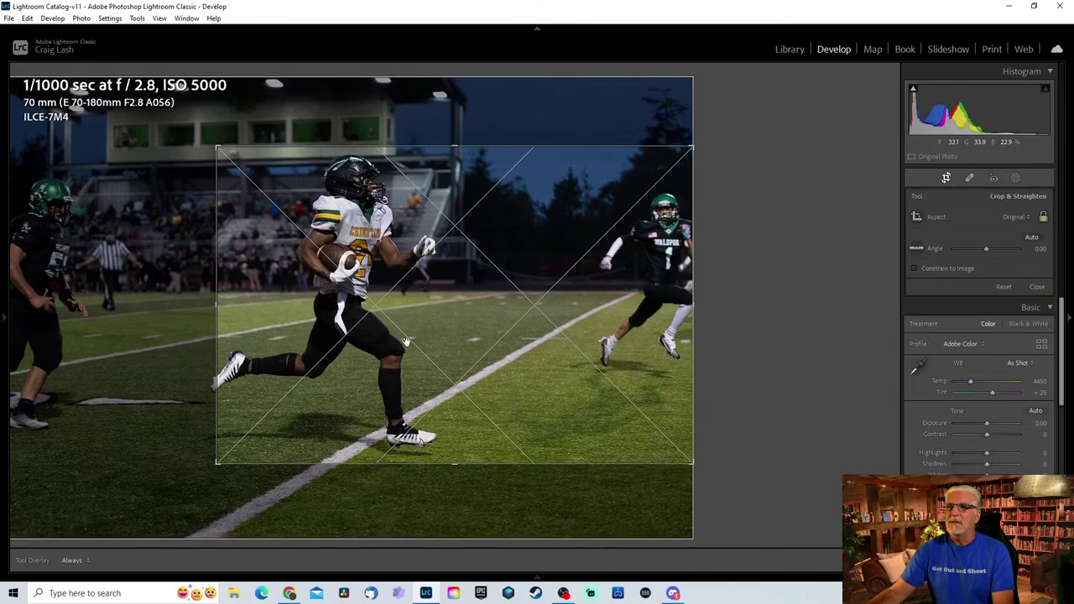
left_click_drag(218, 306, 210, 305)
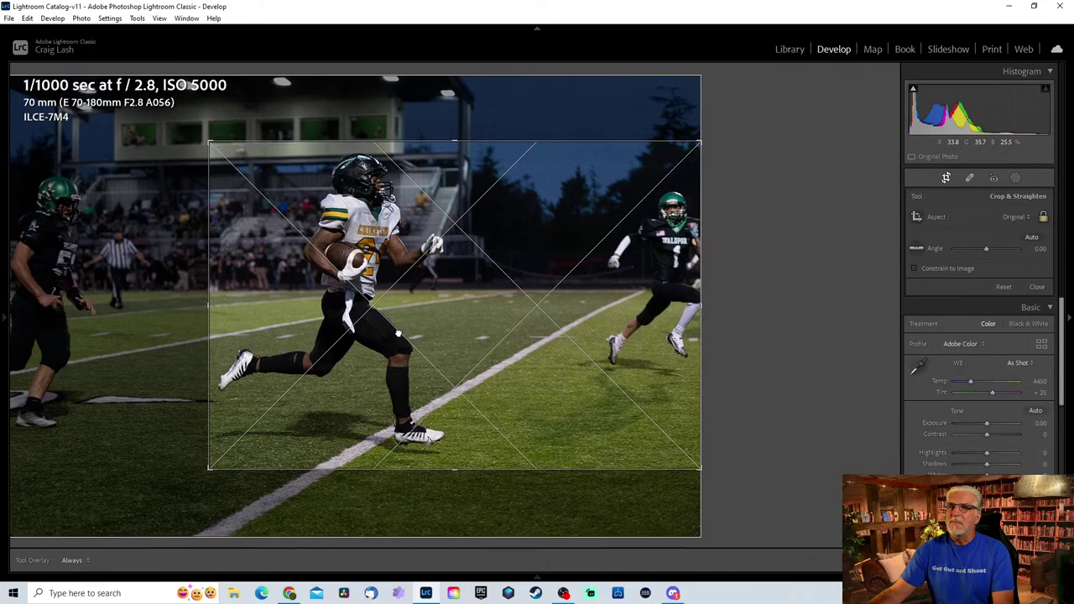
left_click_drag(398, 334, 397, 337)
key("Return")
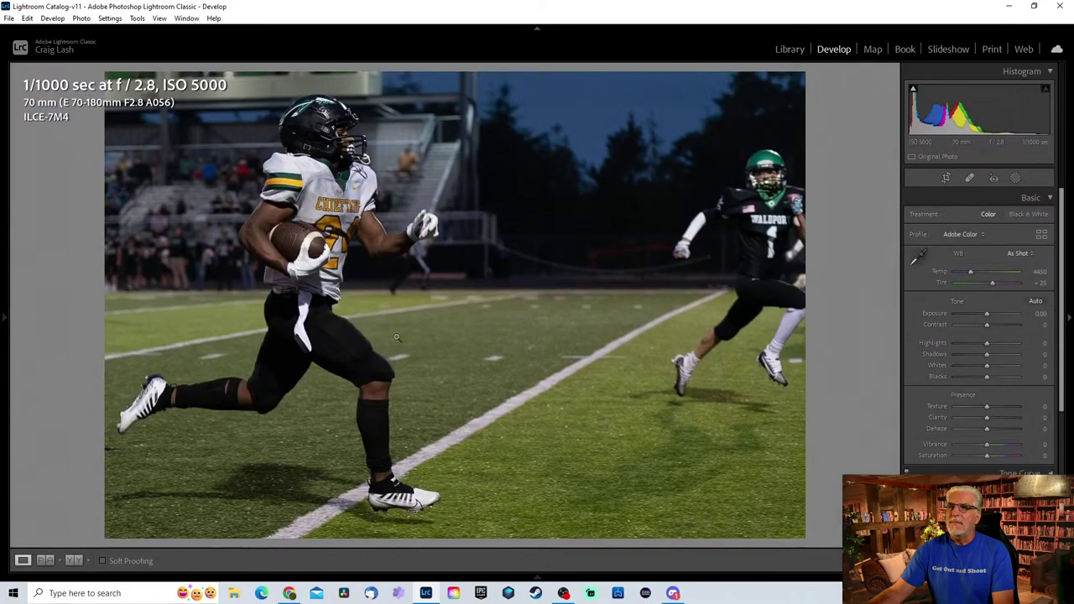
key("r")
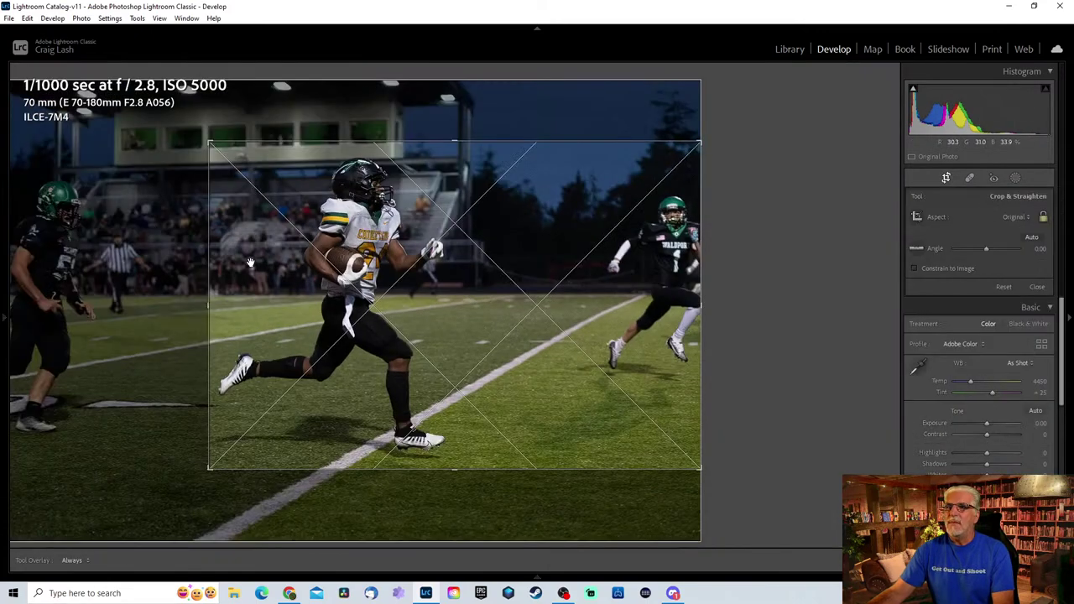
left_click_drag(250, 262, 340, 286)
key("Return")
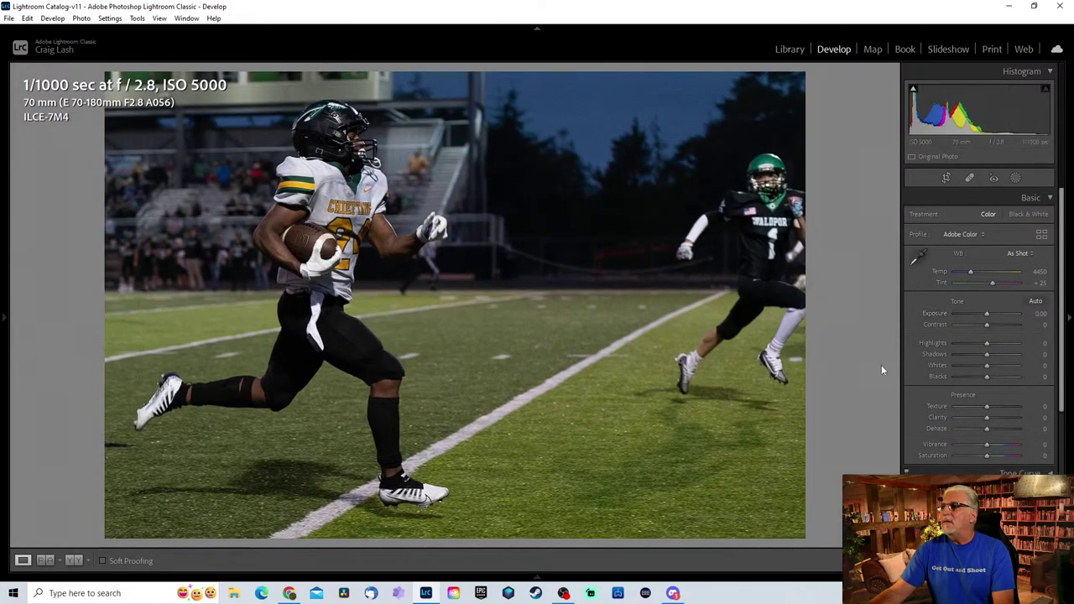
Set the running photo's Exposure to +0.88 and its Luminance noise reduction to 28.
left_click_drag(986, 313, 995, 314)
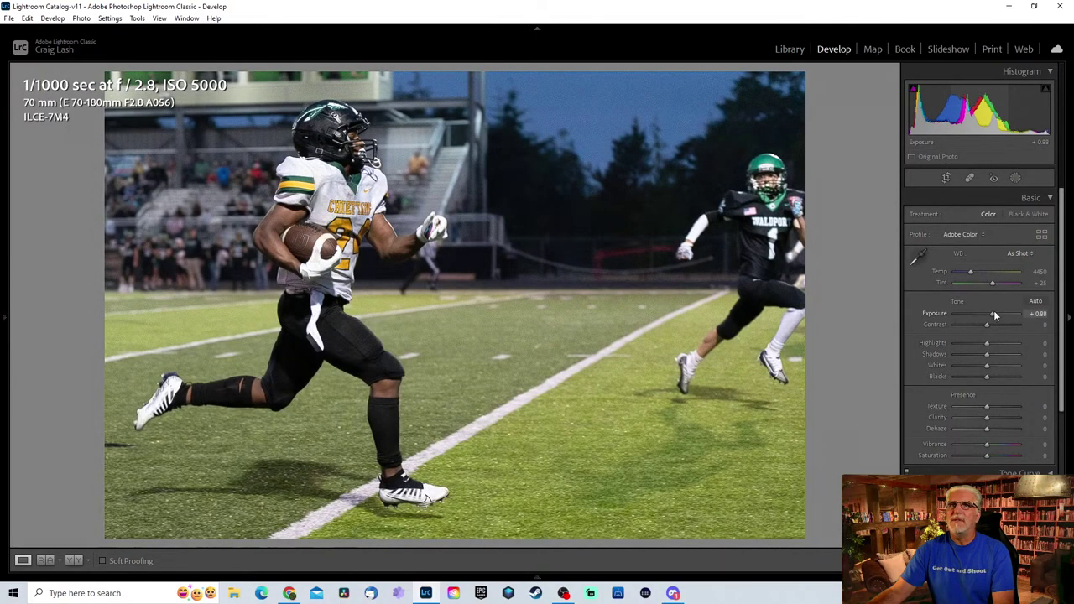
scroll(990, 370, "down", 5)
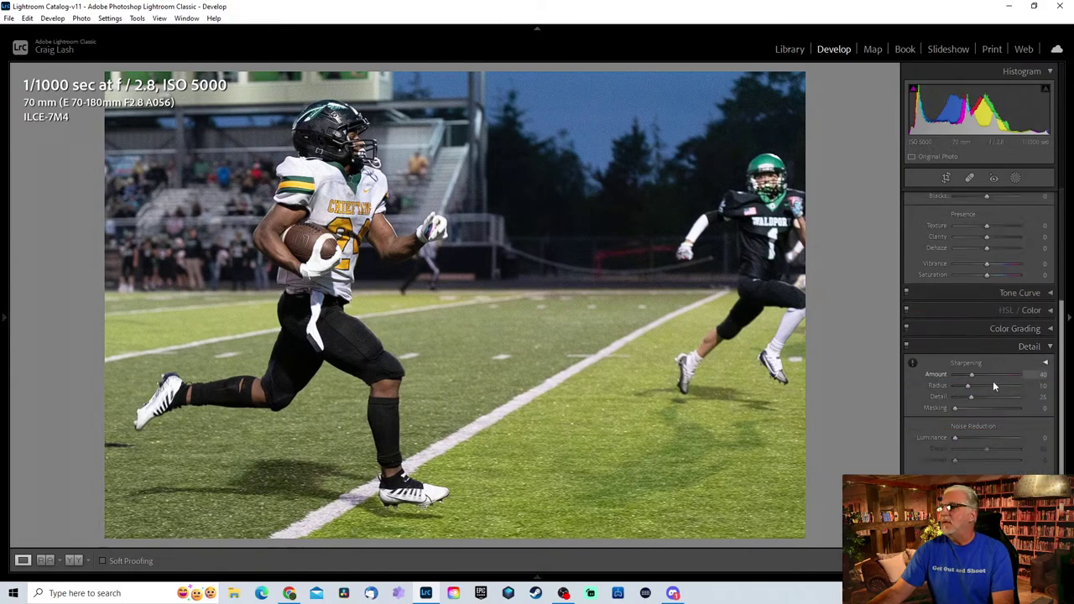
left_click_drag(972, 437, 976, 435)
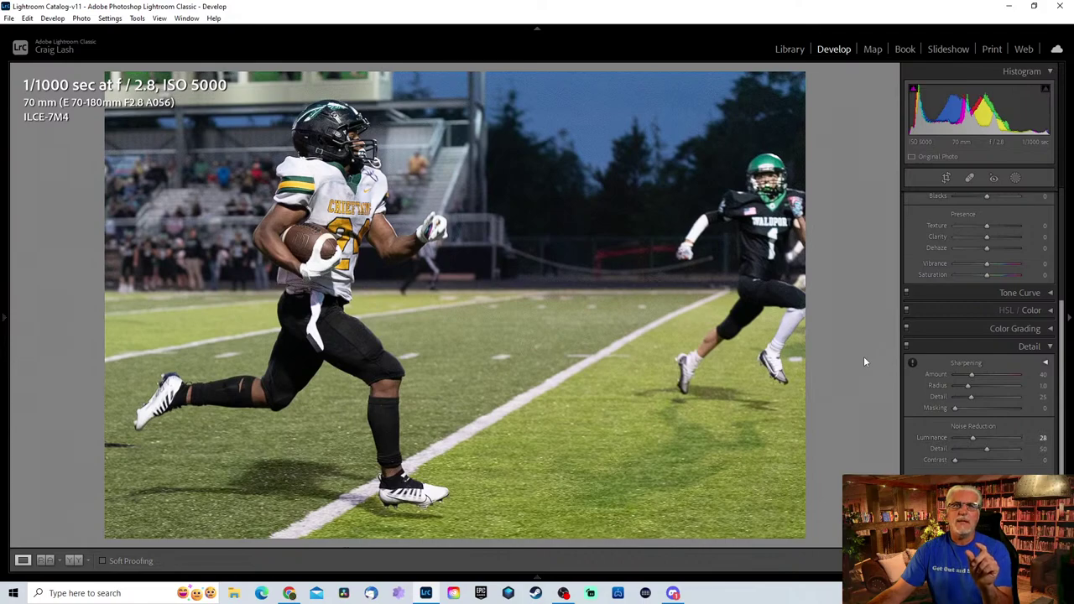
Set the running photo's Highlights to -21 and Shadows to -28.
scroll(990, 298, "up", 1)
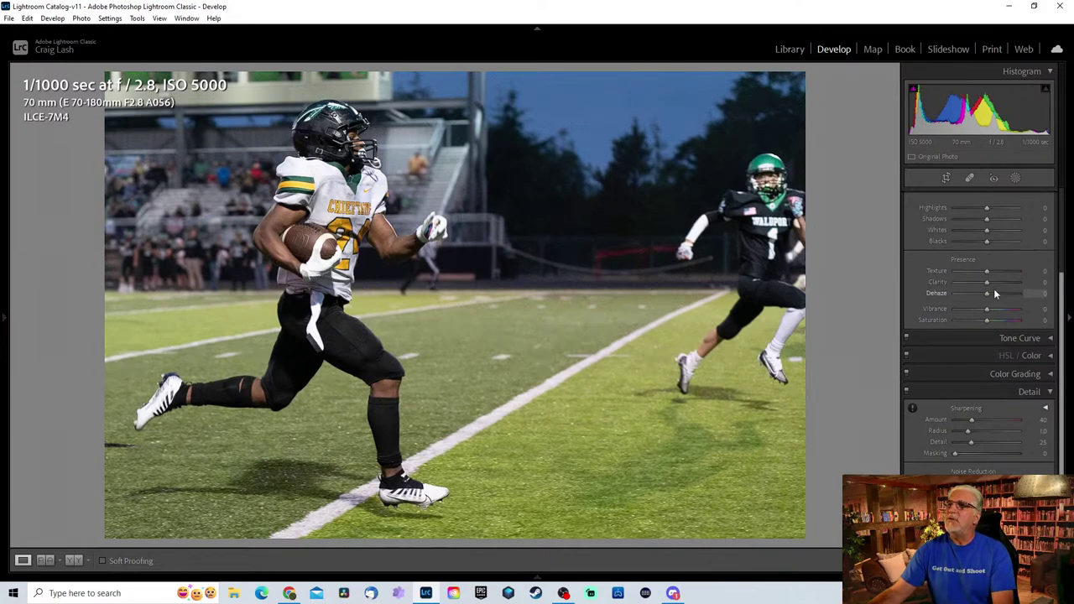
scroll(994, 289, "up", 3)
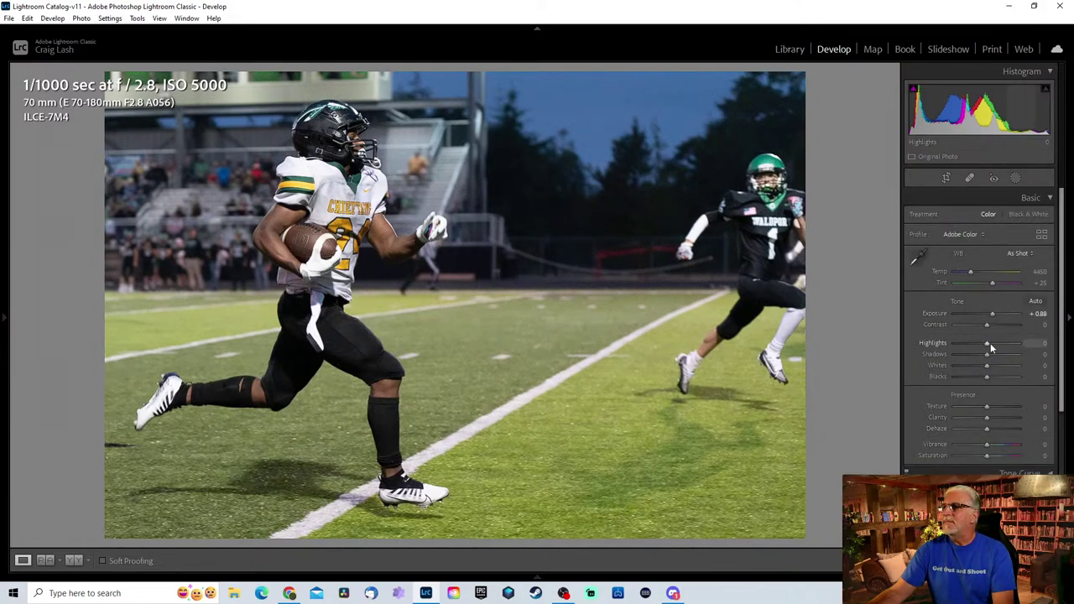
left_click_drag(990, 343, 977, 355)
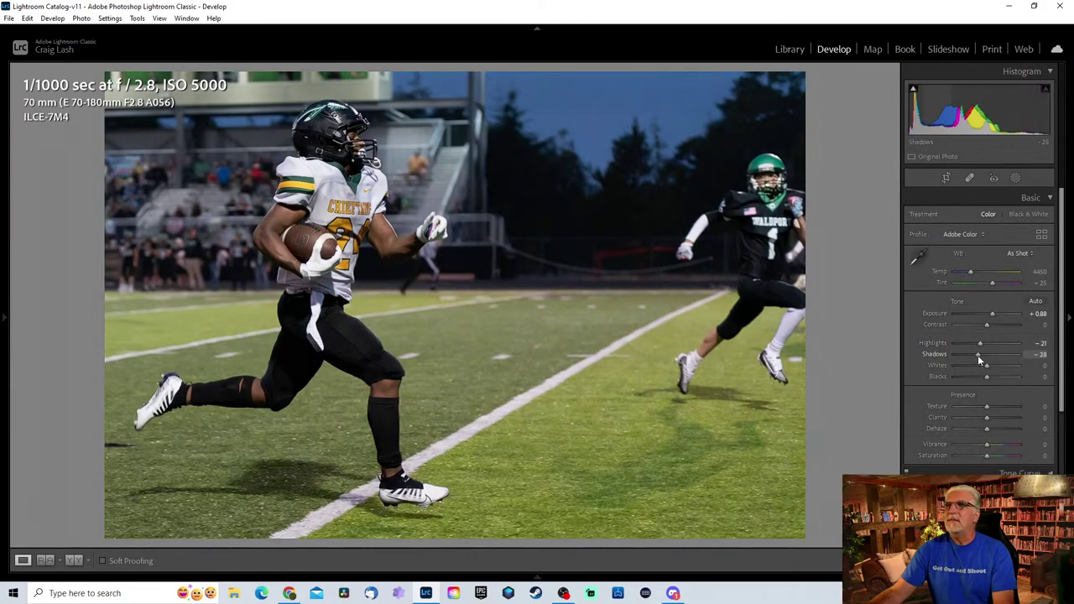
Add a Select Subject mask to the running photo, invert it to cover the background, and set its Exposure to -1.78.
left_click(1015, 177)
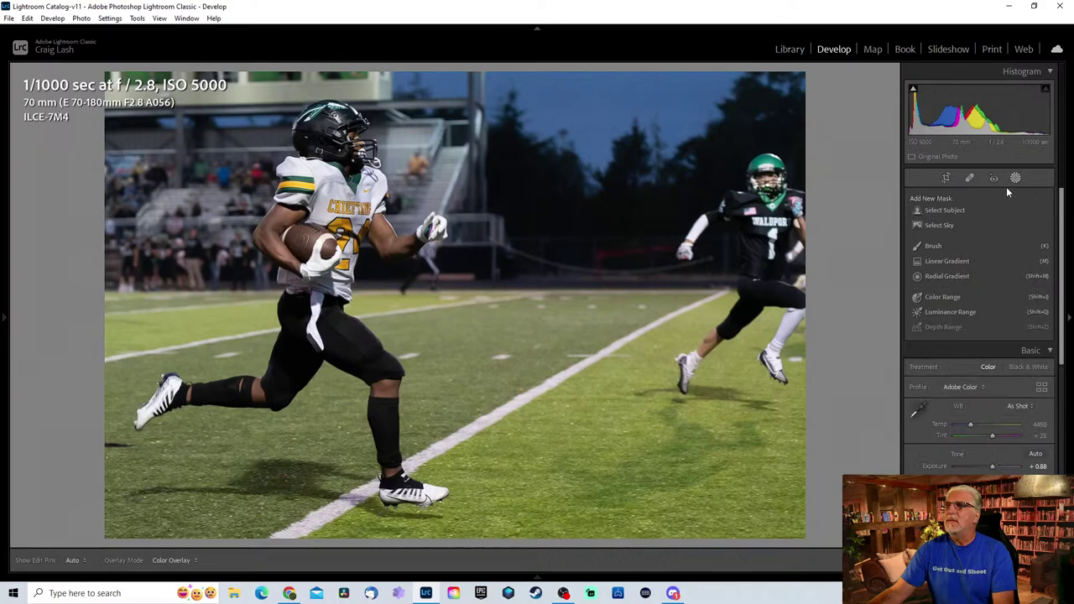
left_click(970, 210)
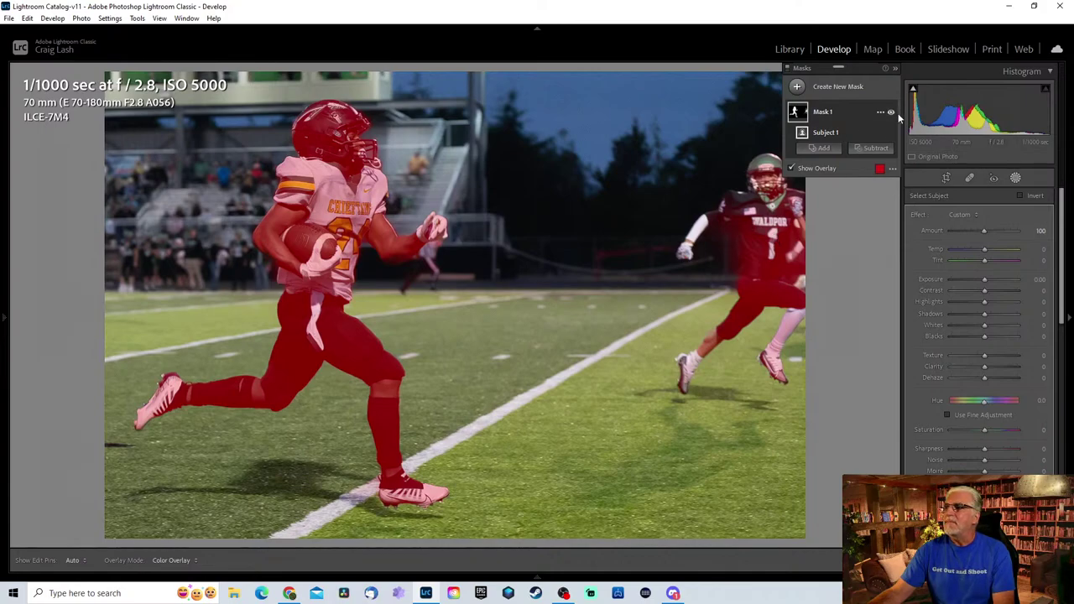
left_click(879, 132)
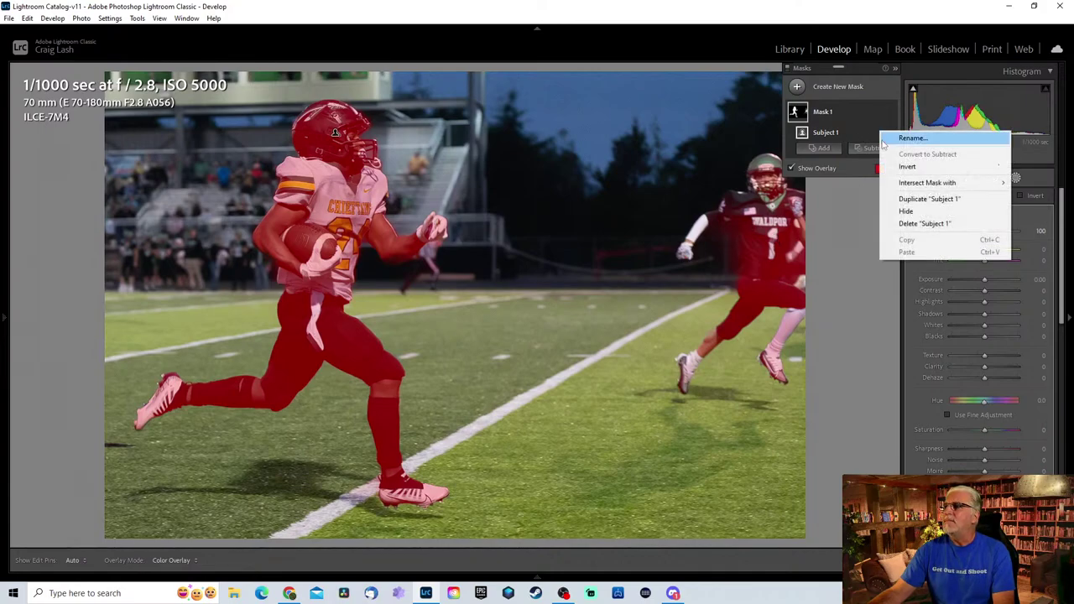
left_click(916, 167)
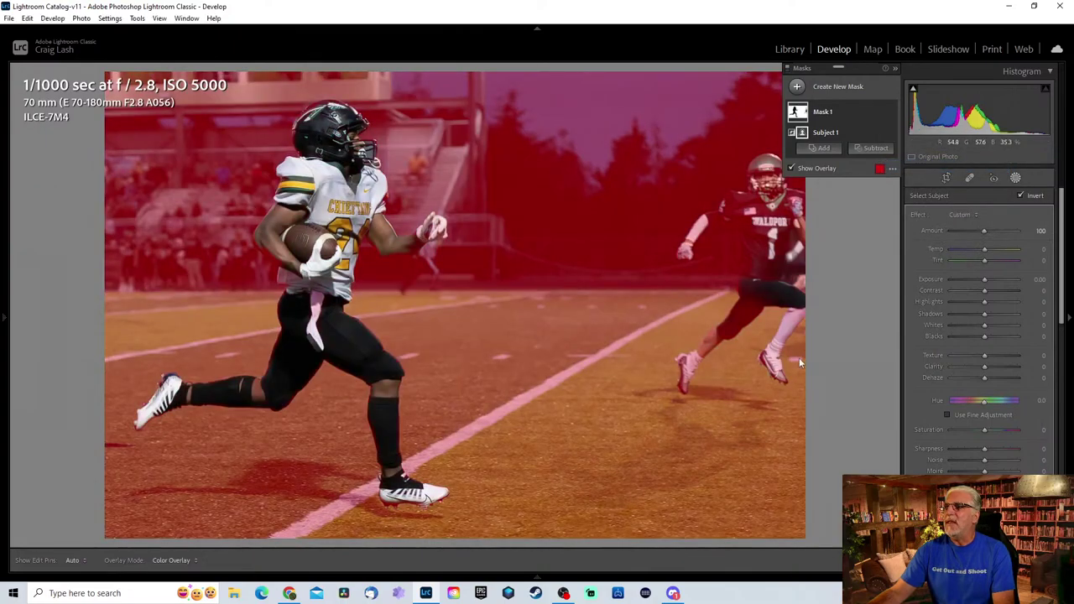
left_click_drag(986, 278, 970, 280)
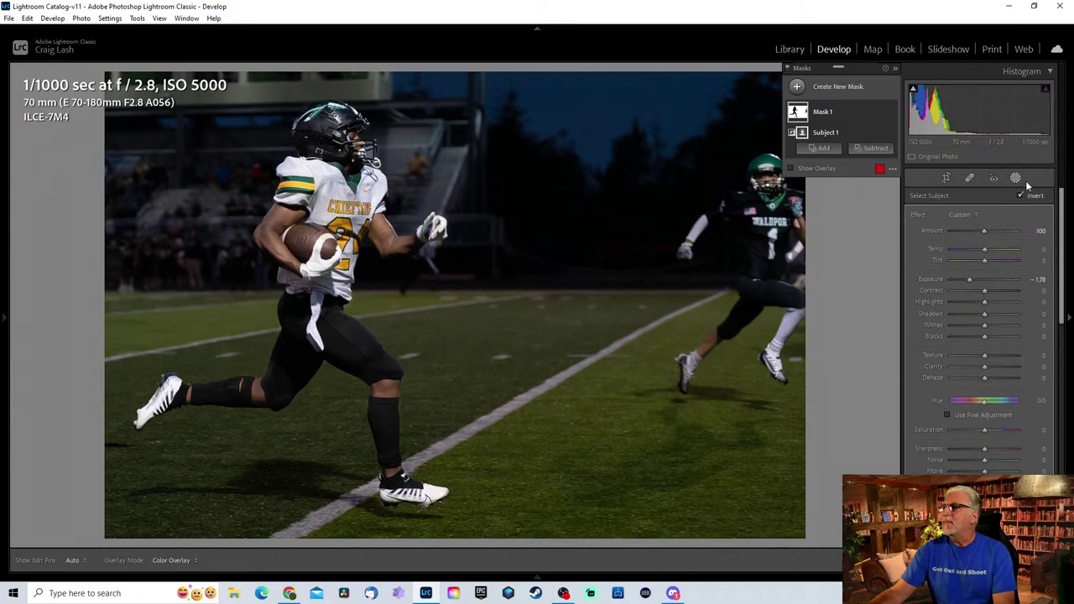
Try the mask on the players instead of the background, and invert it back to the background.
right_click(882, 134)
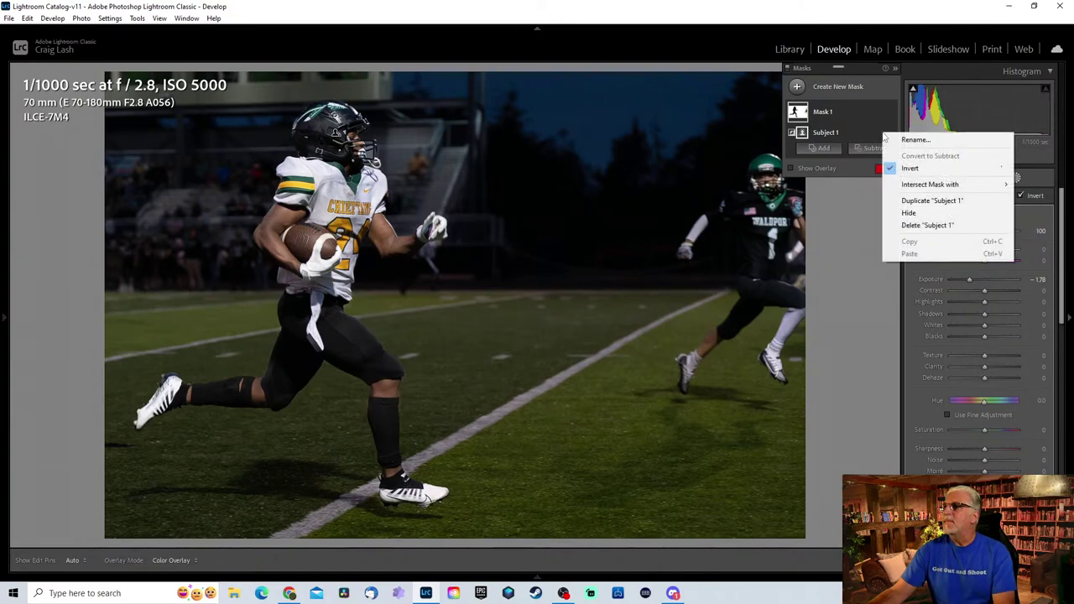
left_click(910, 168)
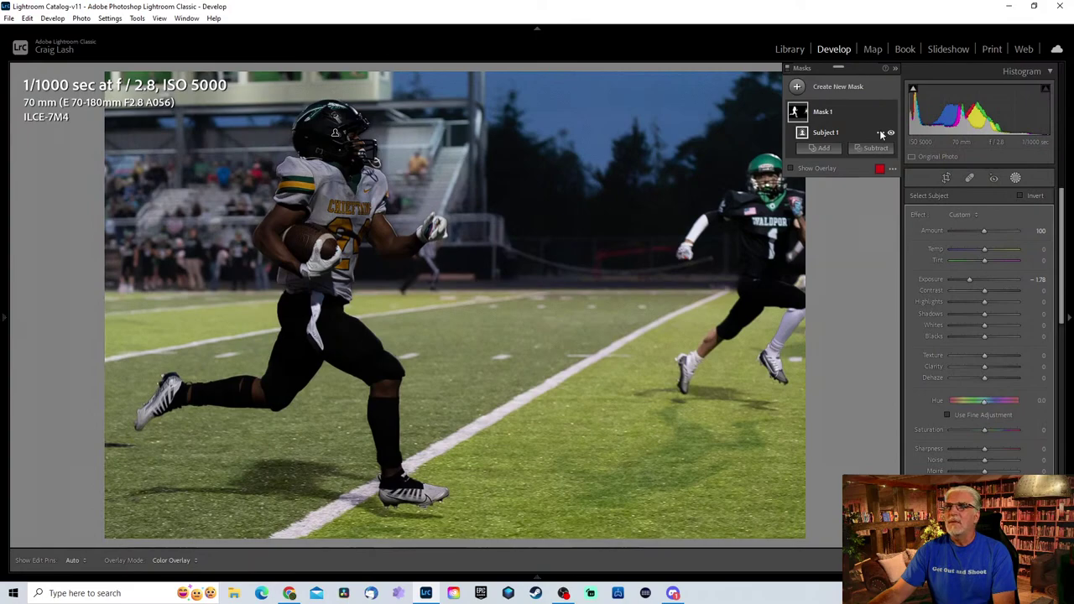
right_click(880, 133)
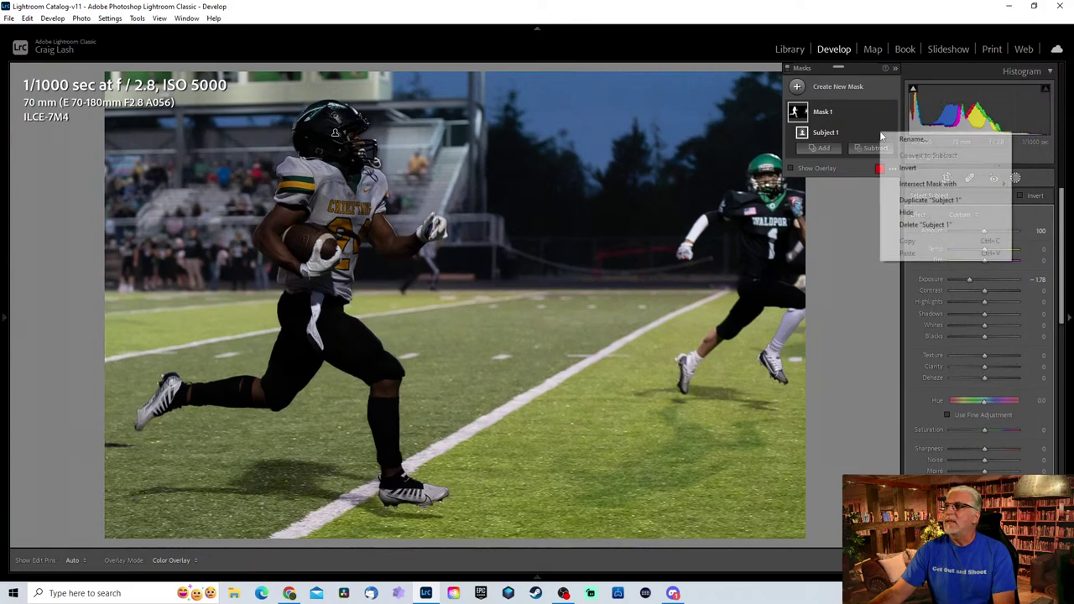
left_click(910, 168)
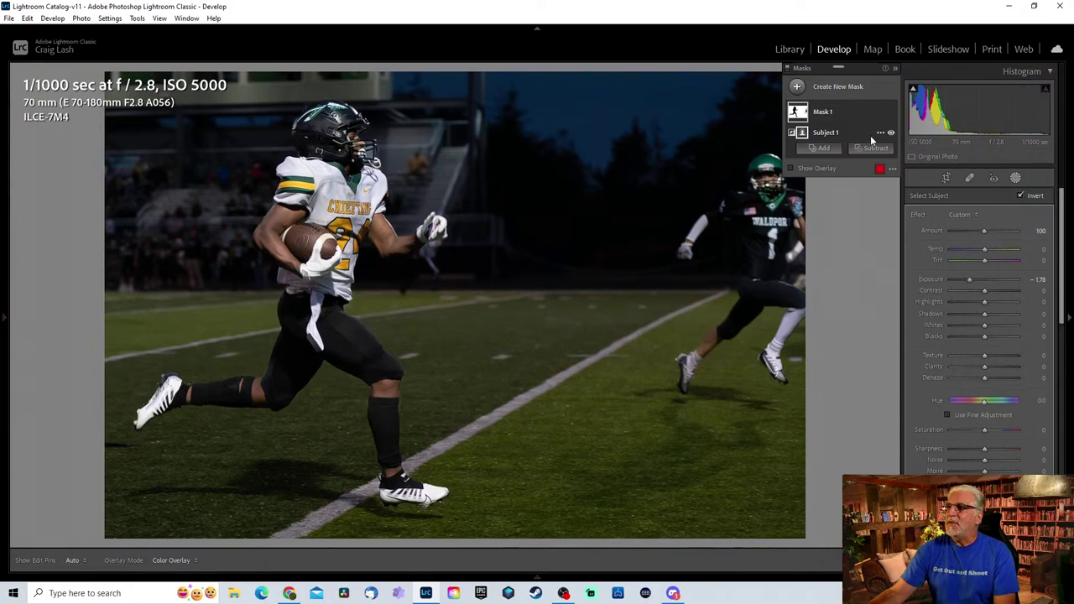
Close masking and compare the running photo's before and after versions side by side.
left_click(1018, 178)
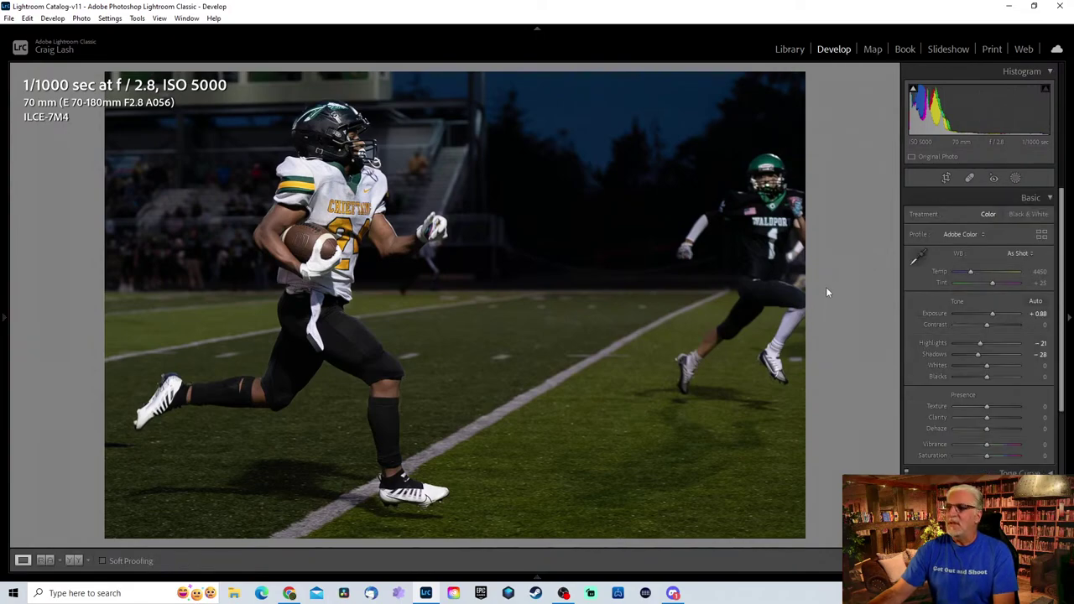
key("y")
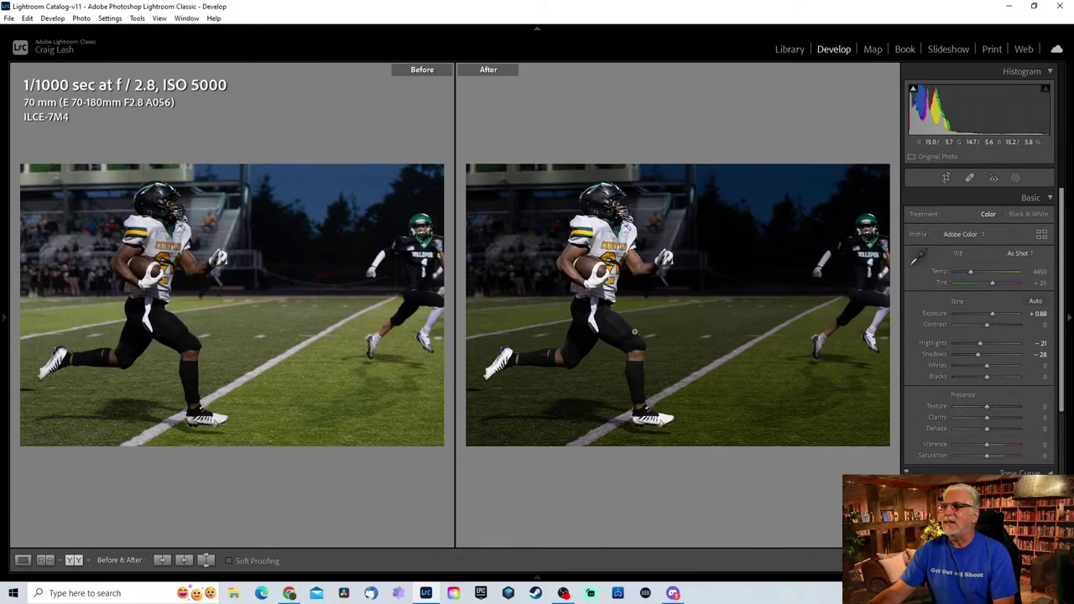
key("y")
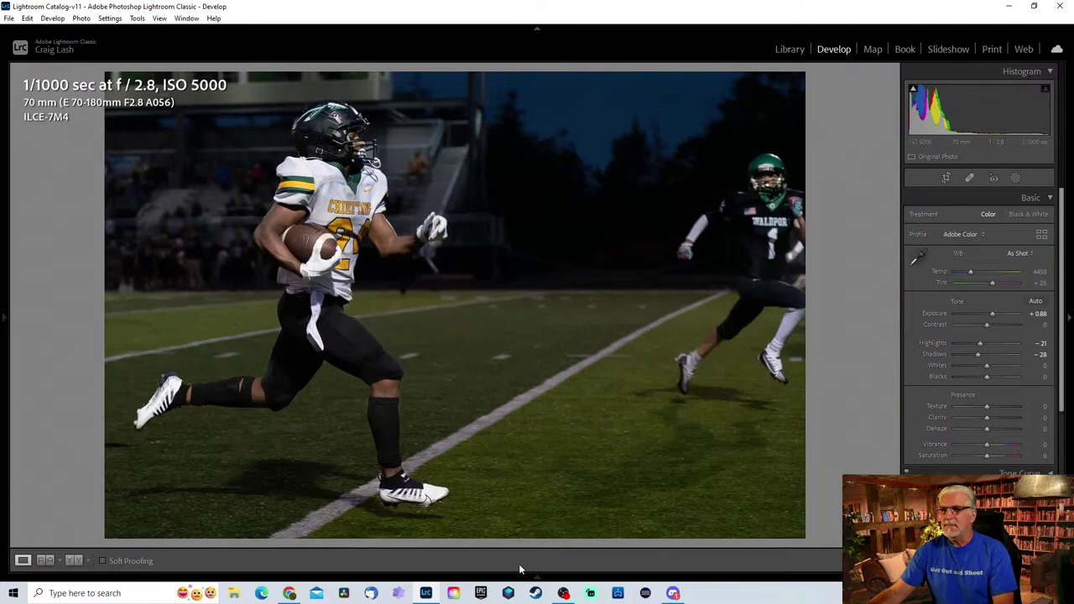
Open the indoor volleyball photo of the jumping server in the red jersey.
mouse_move(524, 579)
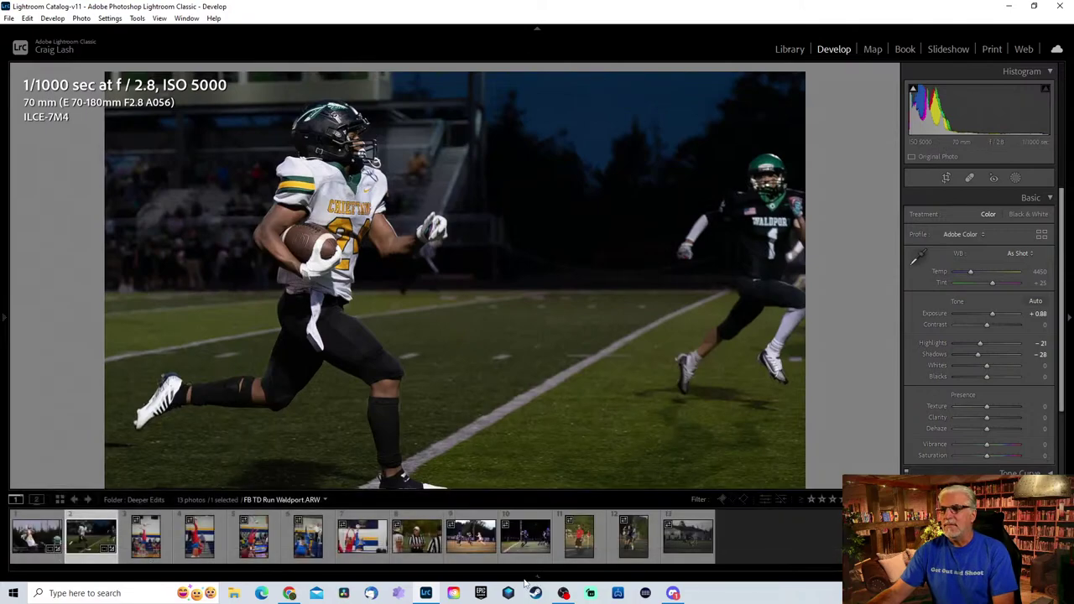
left_click(149, 560)
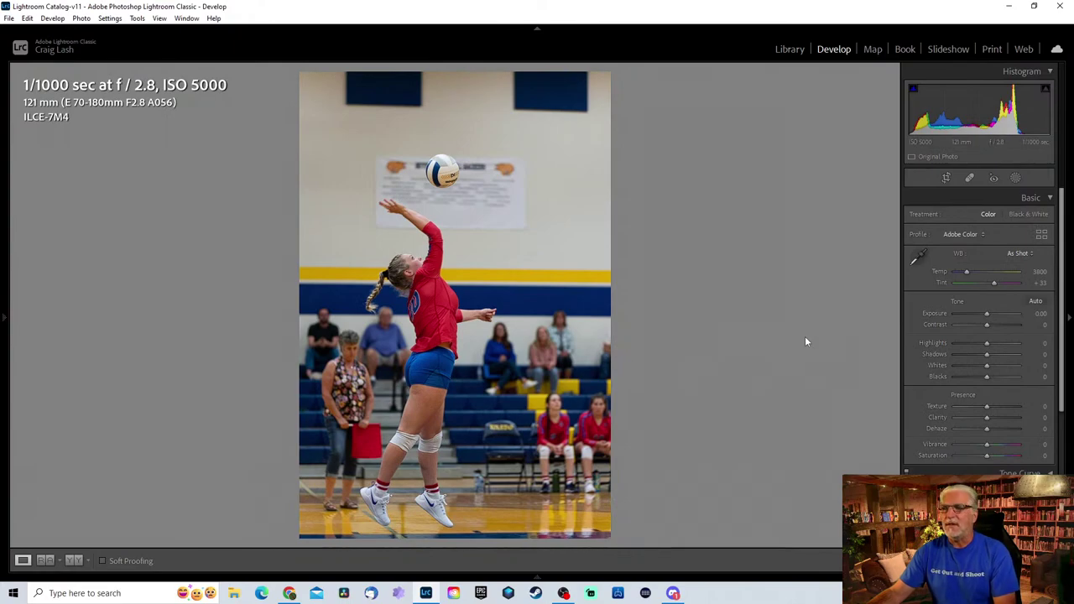
Try a tight crop from the server's hips up to the ball, and adjust it to show slightly more below.
key("r")
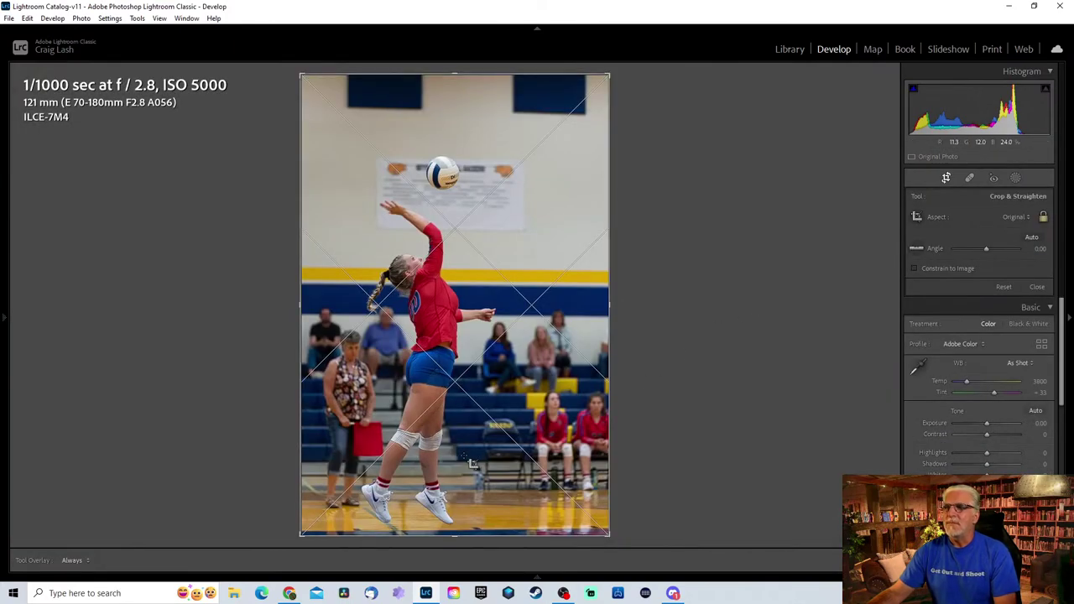
left_click_drag(307, 532, 457, 355)
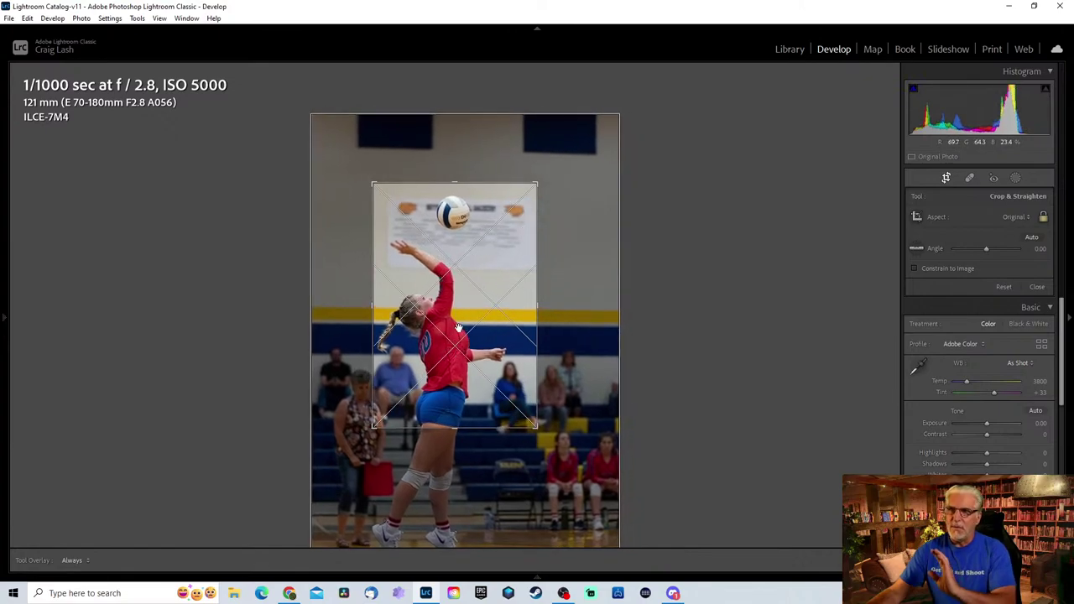
key("Return")
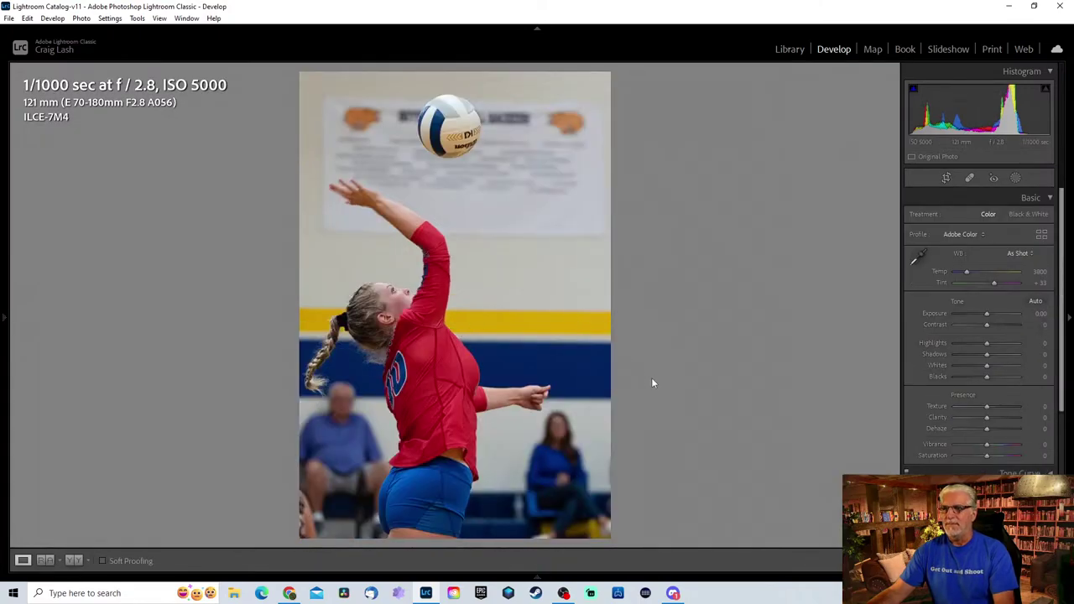
key("r")
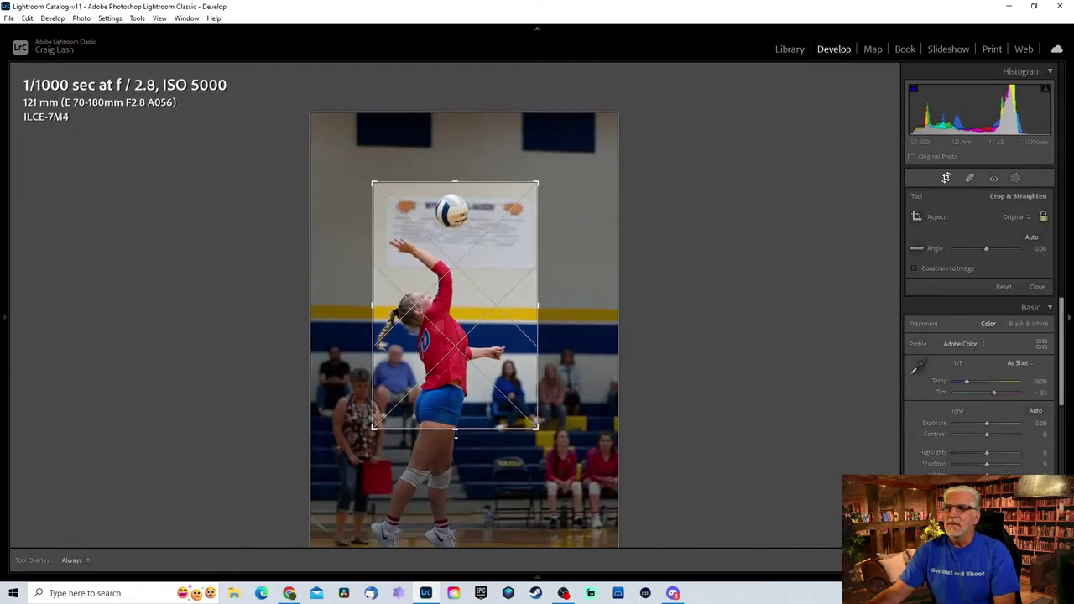
key("Return")
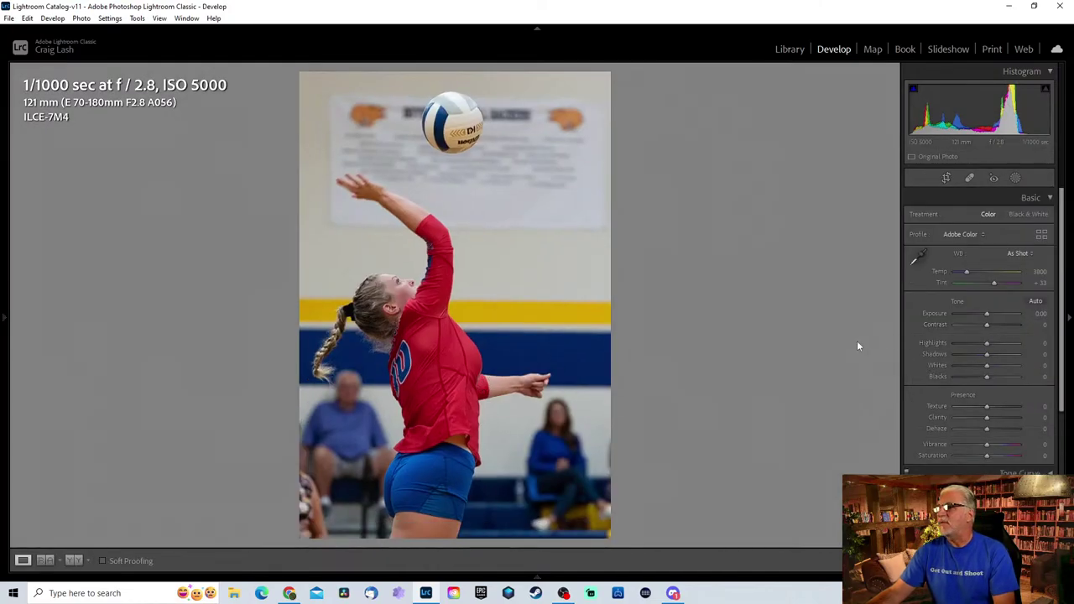
Try Exposure +0.44, Contrast +16, Highlights -100 and Texture +19 on the volleyball photo, and reset all its edits.
left_click_drag(987, 316, 990, 316)
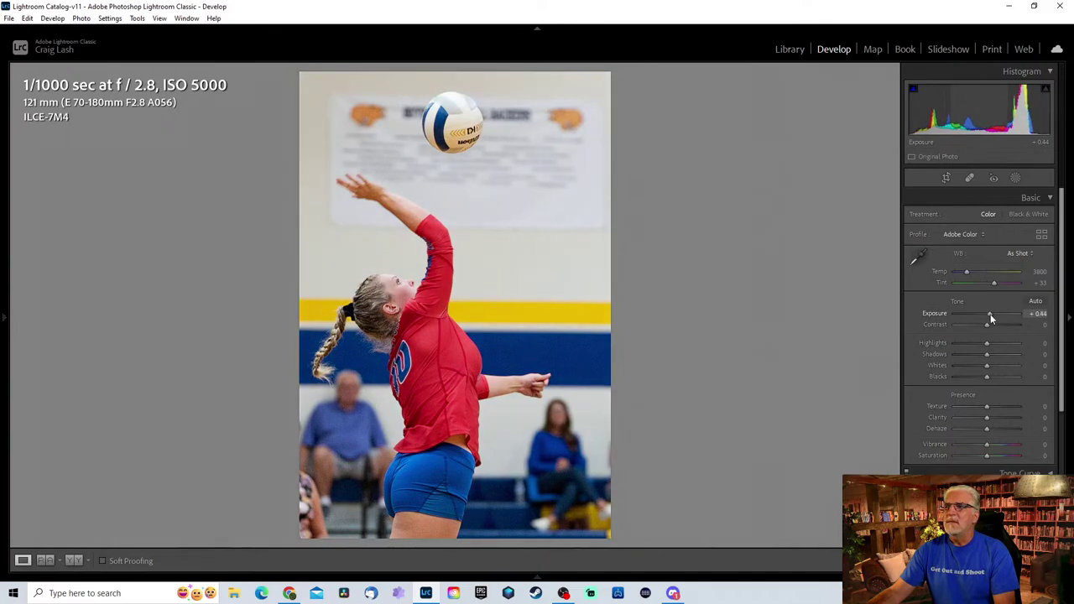
left_click_drag(993, 325, 990, 325)
left_click_drag(968, 348, 947, 353)
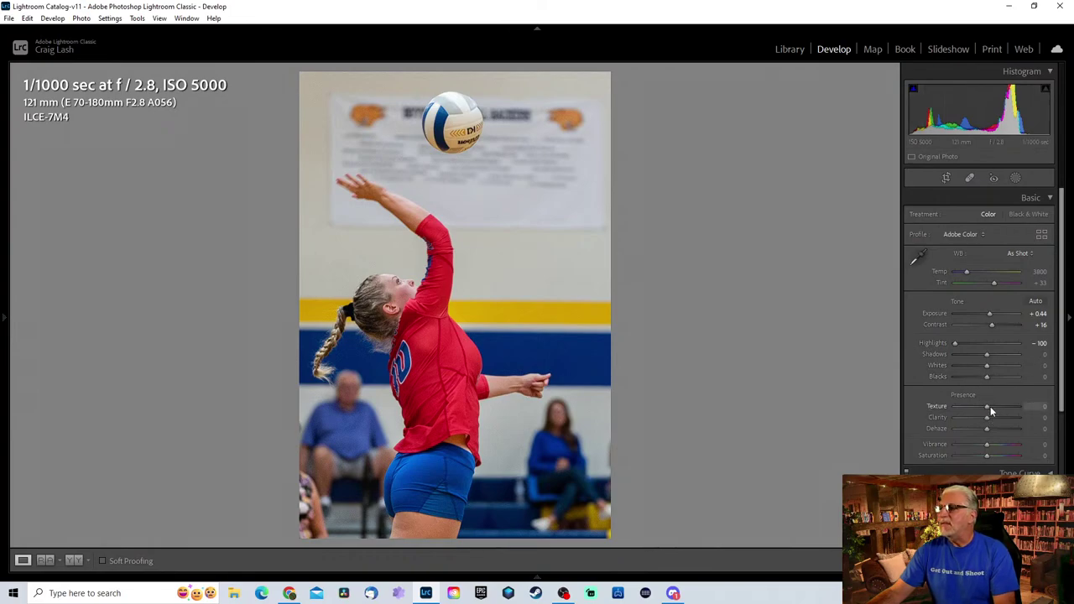
scroll(990, 404, "down", 6)
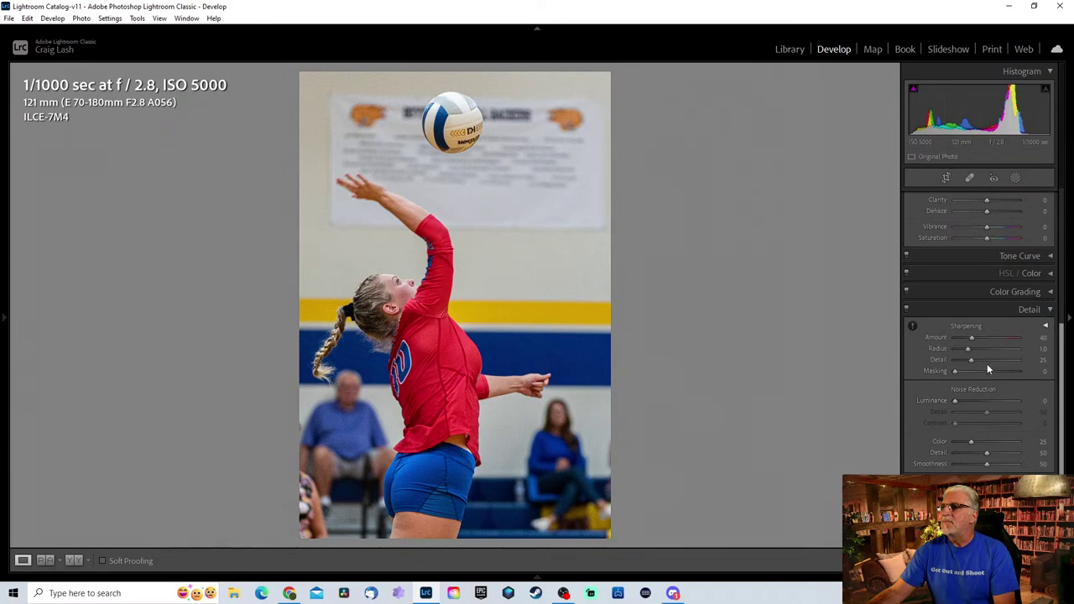
scroll(990, 361, "up", 6)
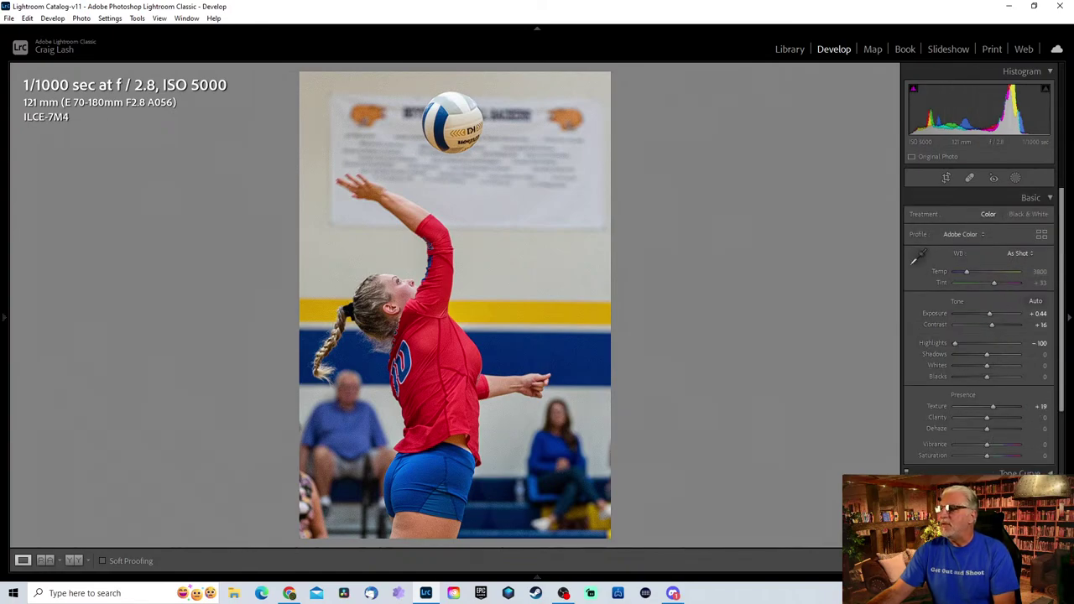
key("ctrl+shift+r")
Crop the volleyball photo from the server's upper thighs to above the ball, and set Whites to +47 and Blacks to -11.
key("r")
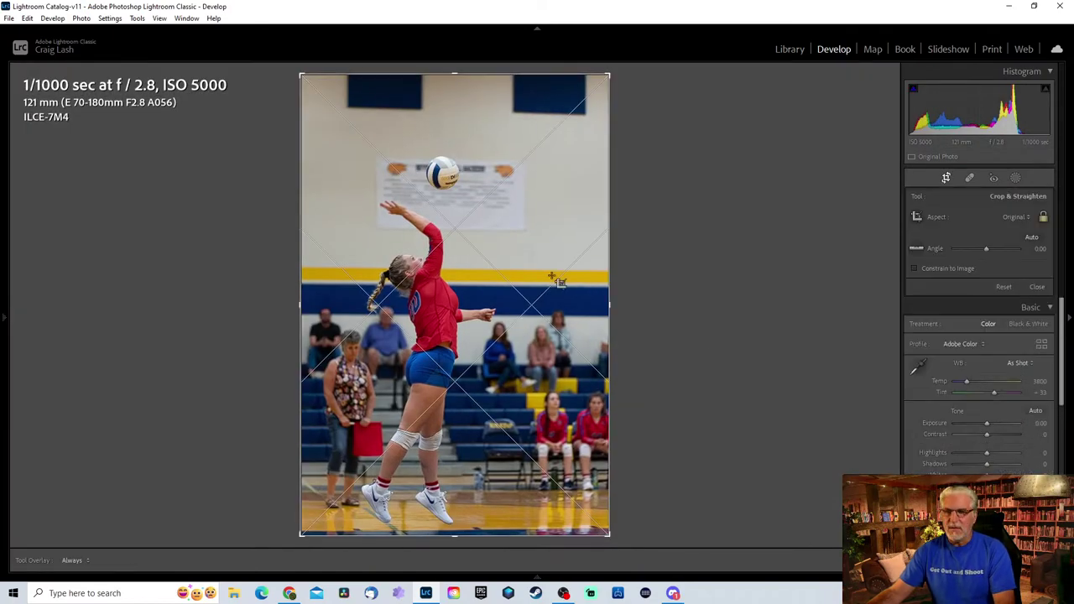
left_click_drag(373, 540, 493, 370)
key("Return")
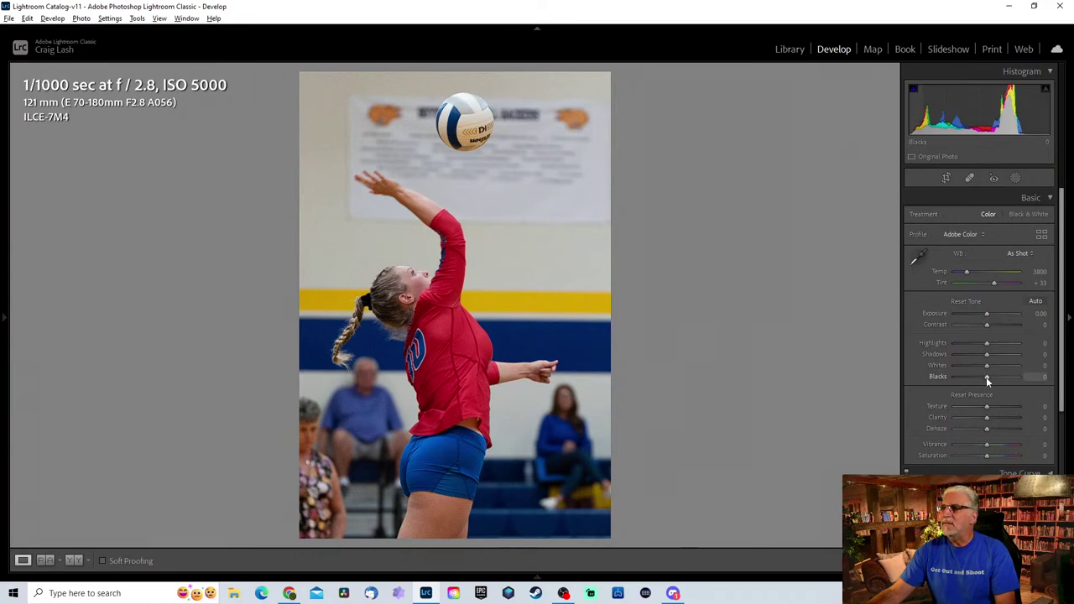
mouse_move(988, 377)
left_mouse_down()
mouse_move(1015, 379)
mouse_move(957, 374)
mouse_move(1020, 366)
mouse_move(1002, 366)
left_mouse_up()
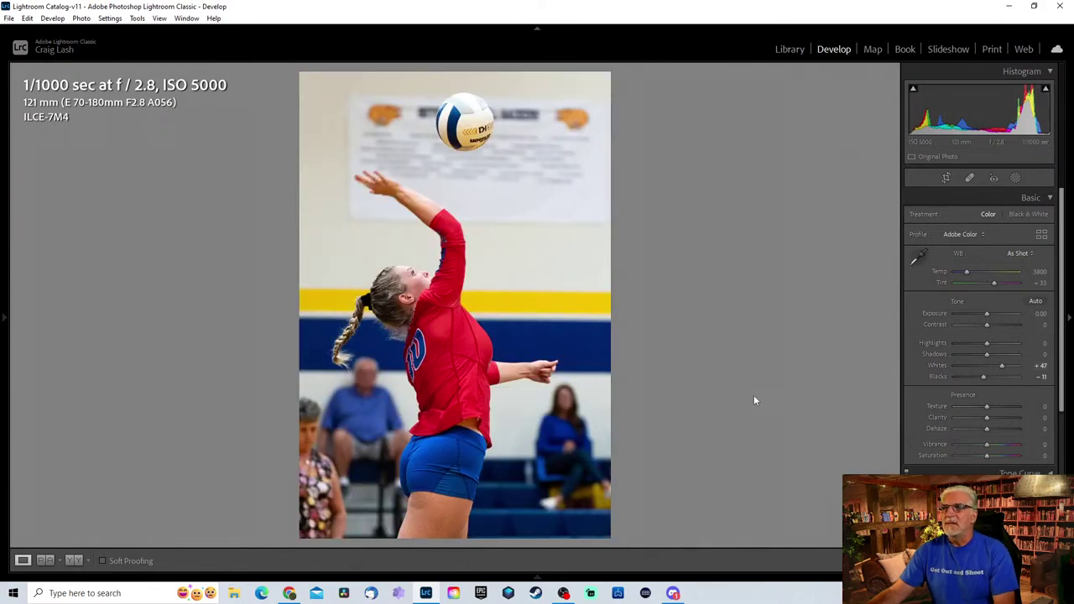
Test Luminance noise reduction up to 100 on a close view of the server, and set it to 46.
scroll(1009, 359, "down", 5)
left_click(1007, 434)
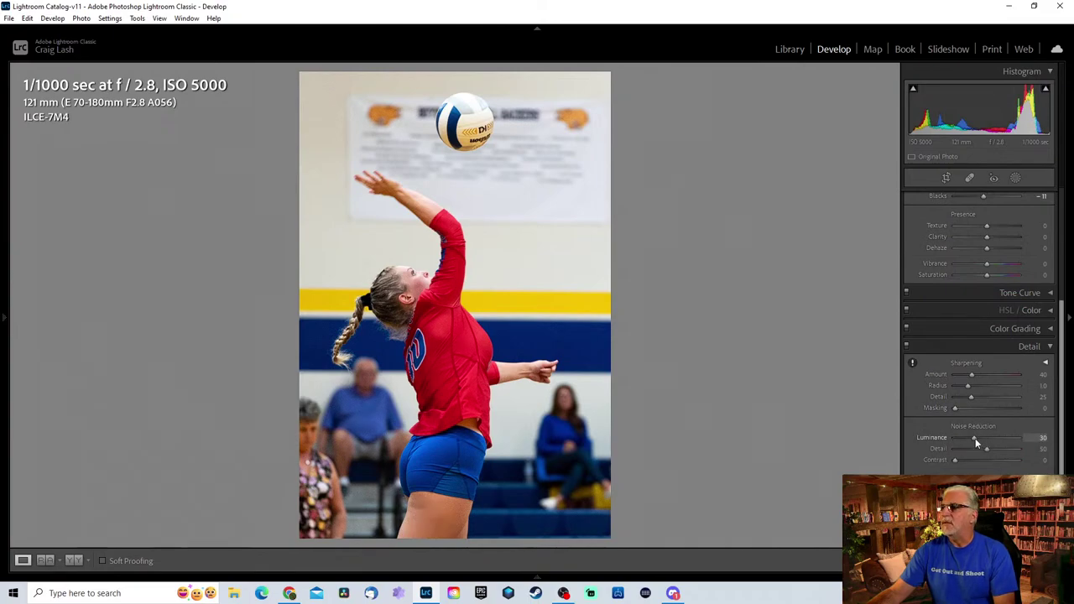
left_click_drag(975, 439, 954, 447)
left_click(492, 307)
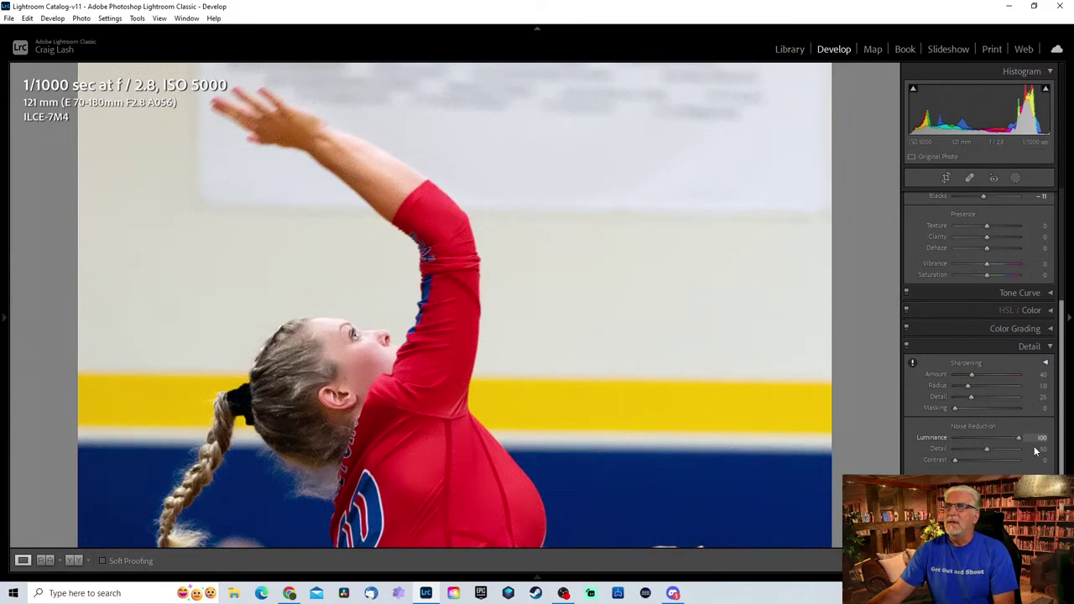
left_click_drag(992, 439, 1027, 439)
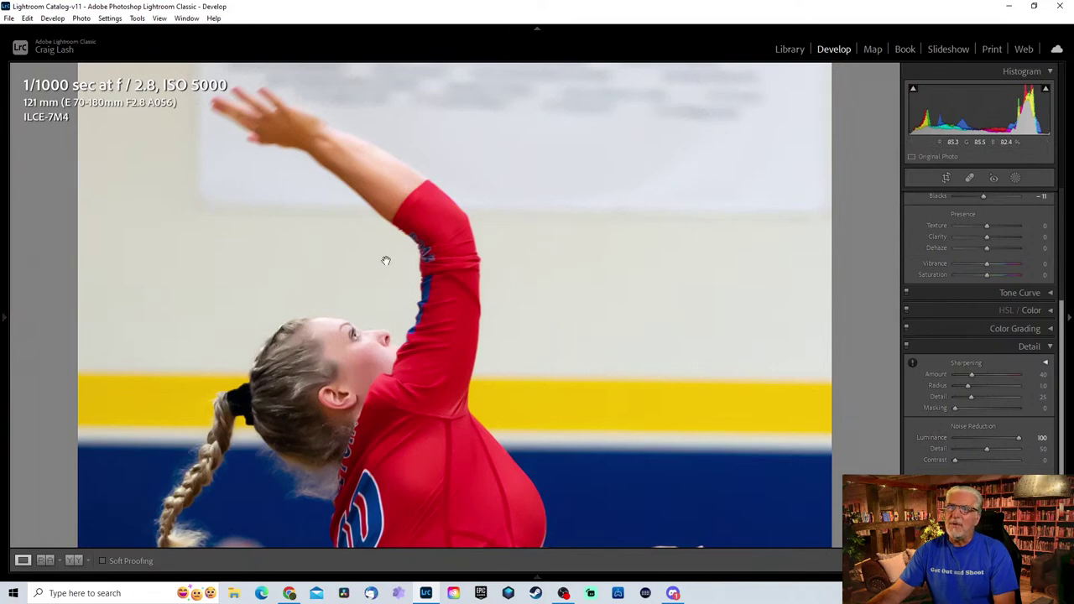
left_click(427, 337)
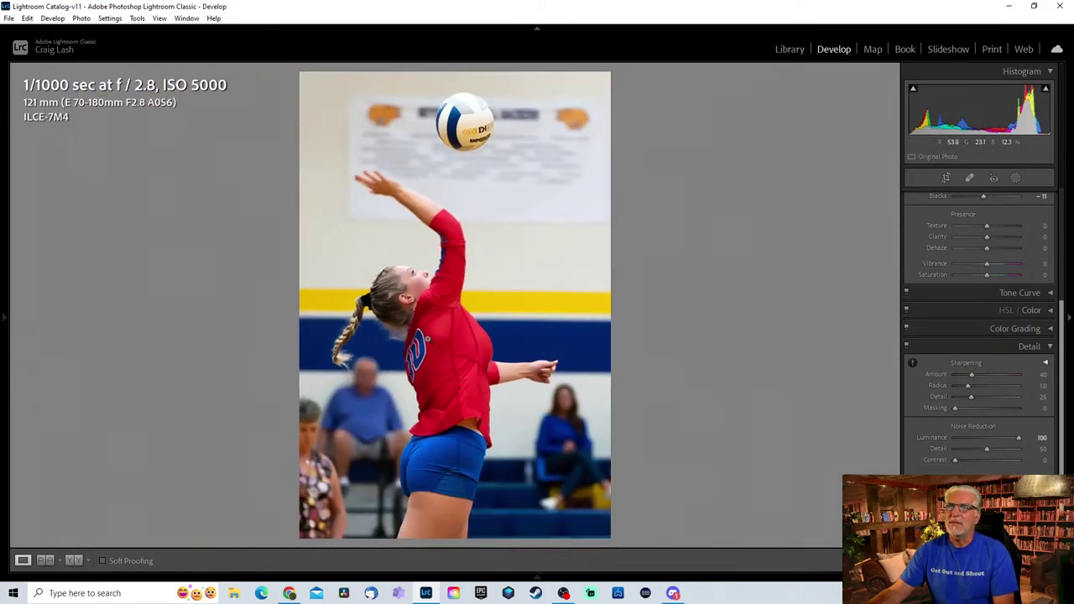
left_click(984, 437)
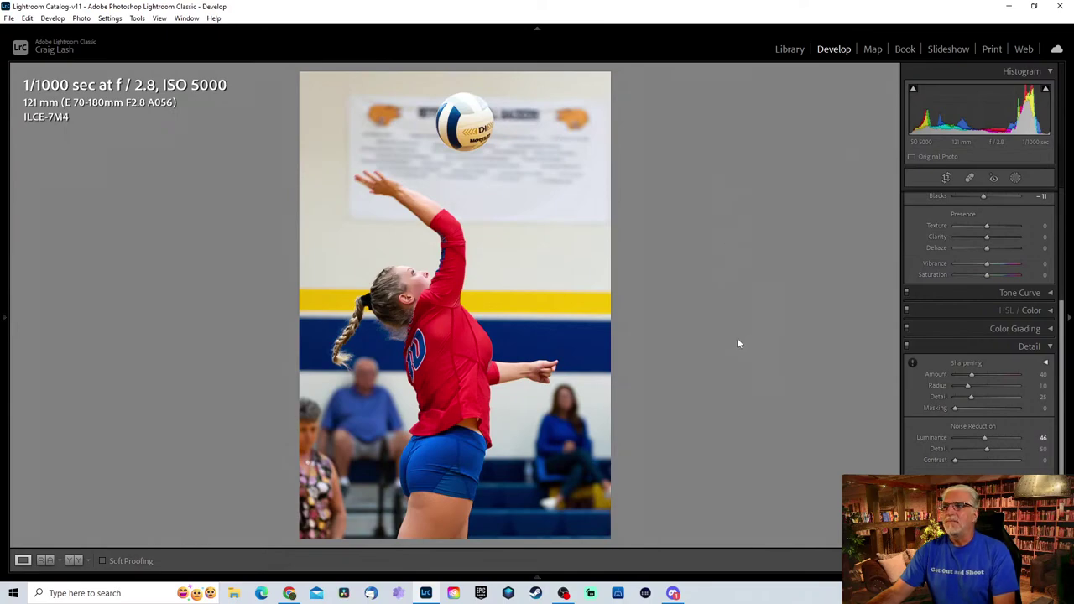
Create a subject mask of the volleyball server and invert it to cover the background.
left_click(1016, 179)
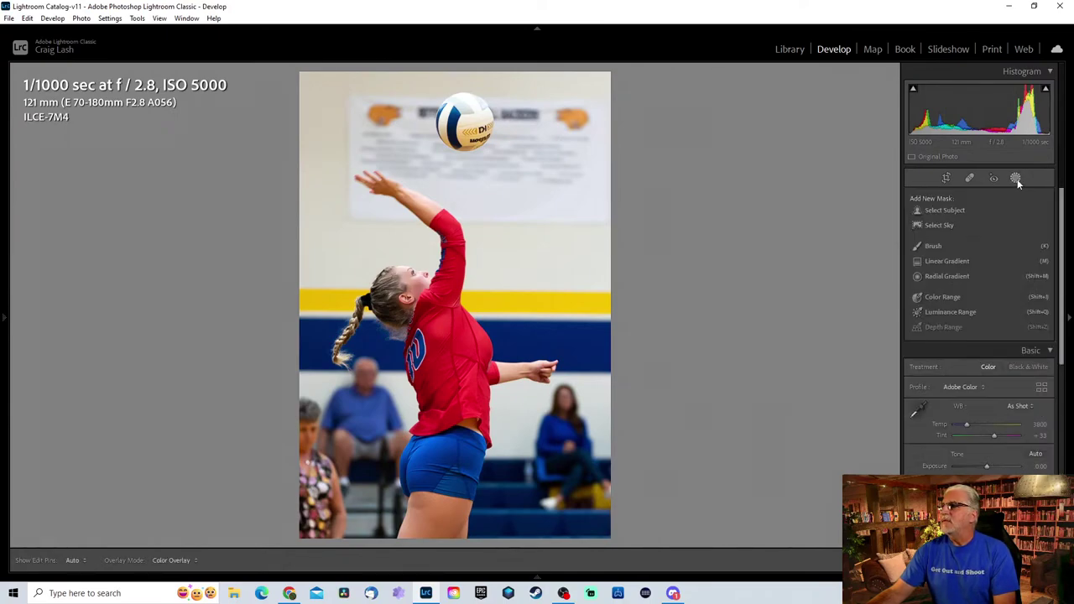
left_click(957, 211)
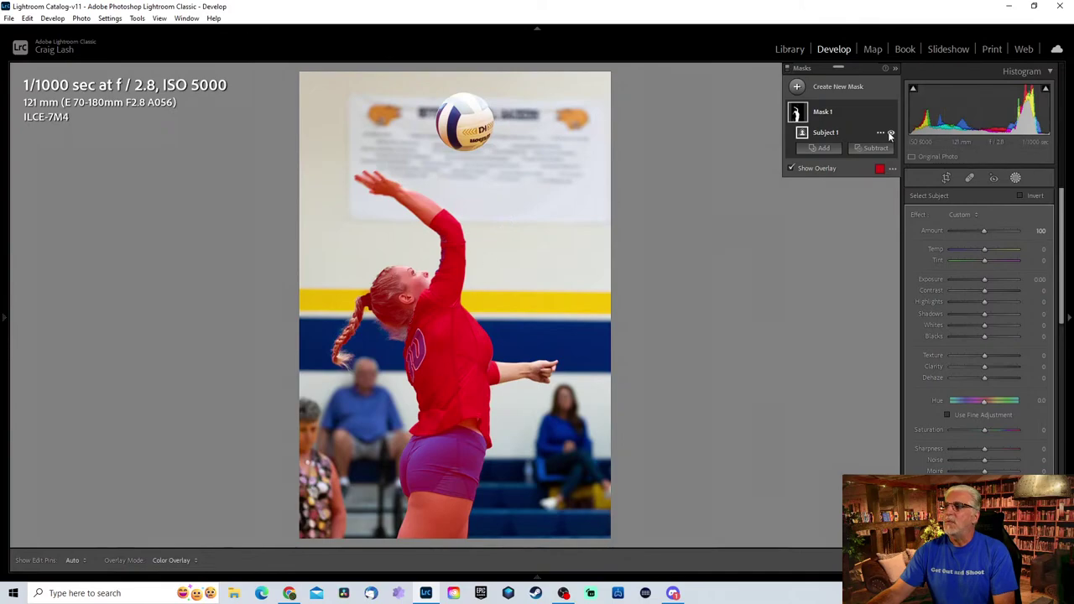
left_click(878, 133)
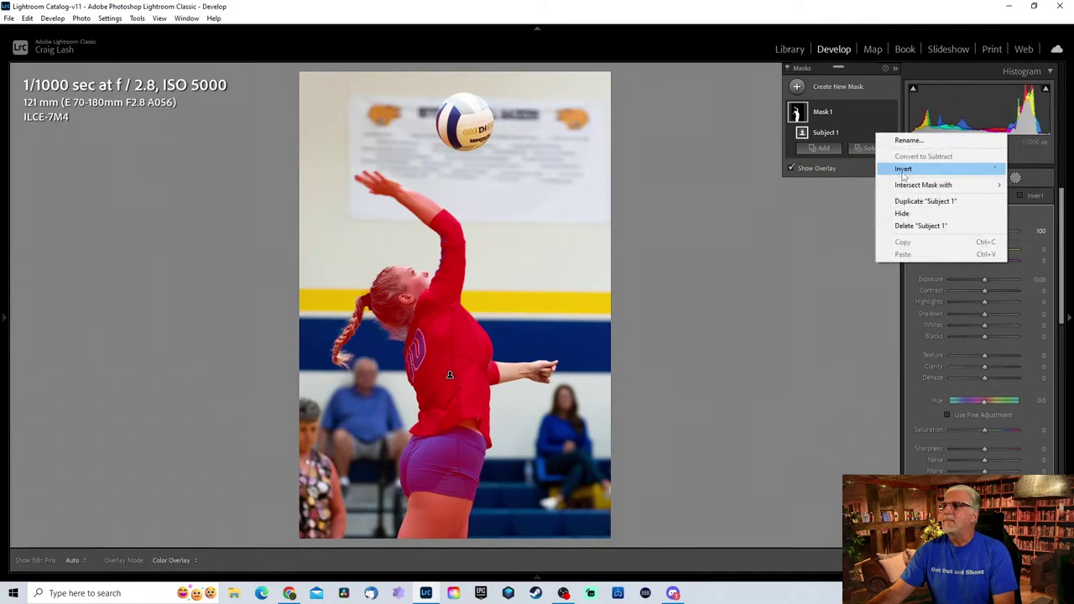
left_click(902, 170)
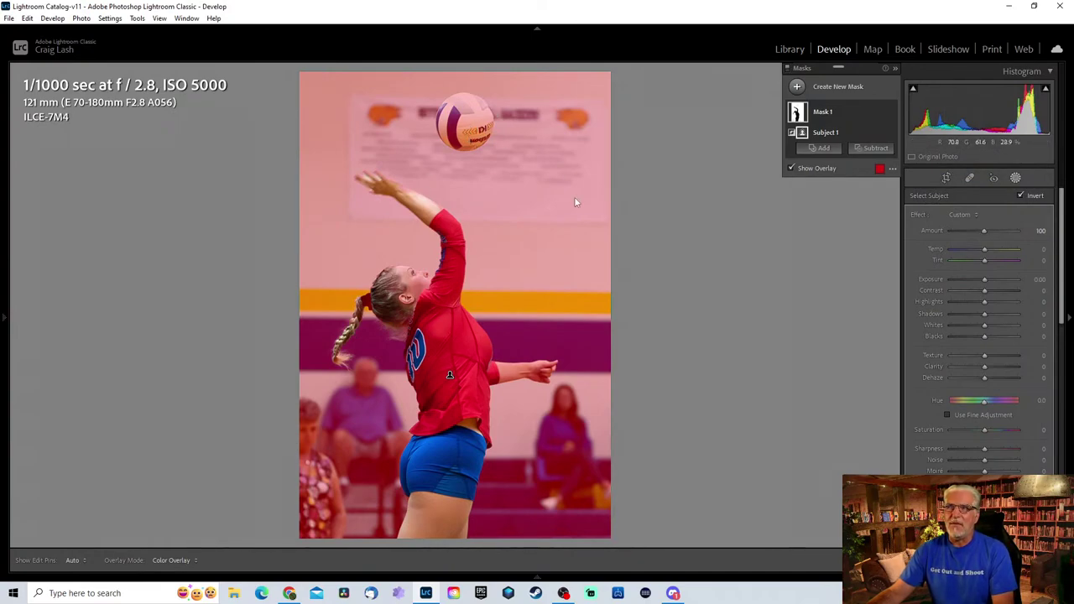
Darken the background mask with Exposure -1.11, Contrast 65 and Shadows -73, and compare the photo before and after.
mouse_move(985, 281)
left_mouse_down()
mouse_move(953, 284)
mouse_move(969, 282)
left_mouse_up()
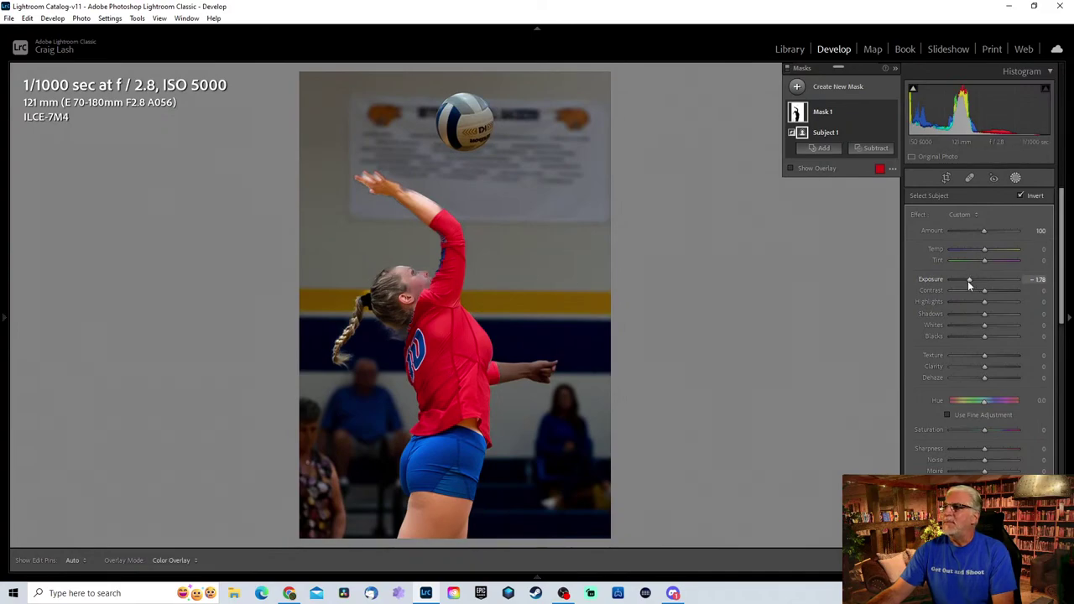
left_click_drag(967, 281, 1006, 290)
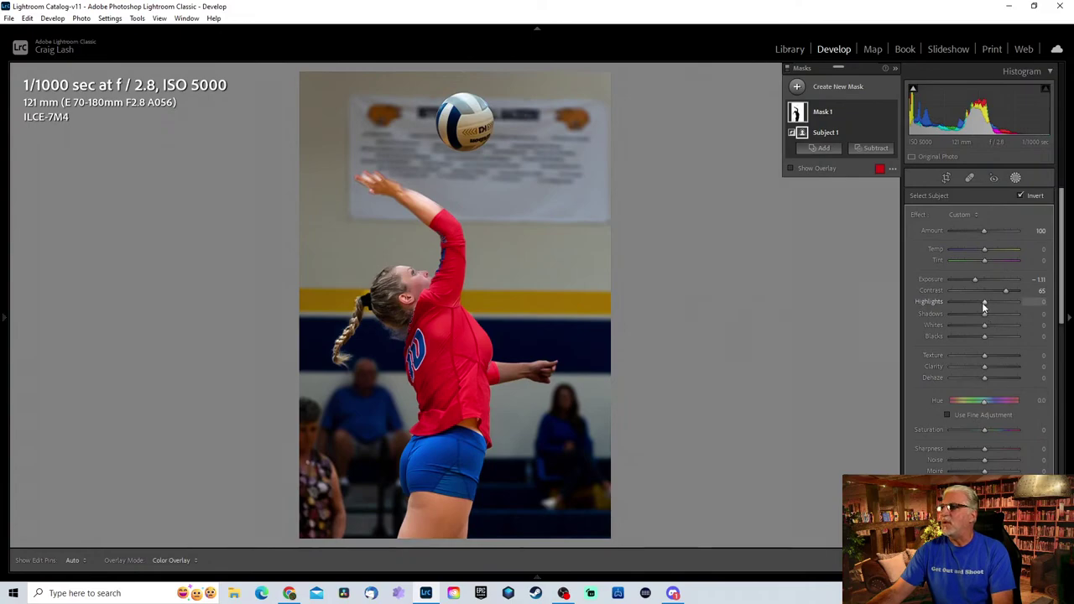
left_click_drag(986, 312, 961, 318)
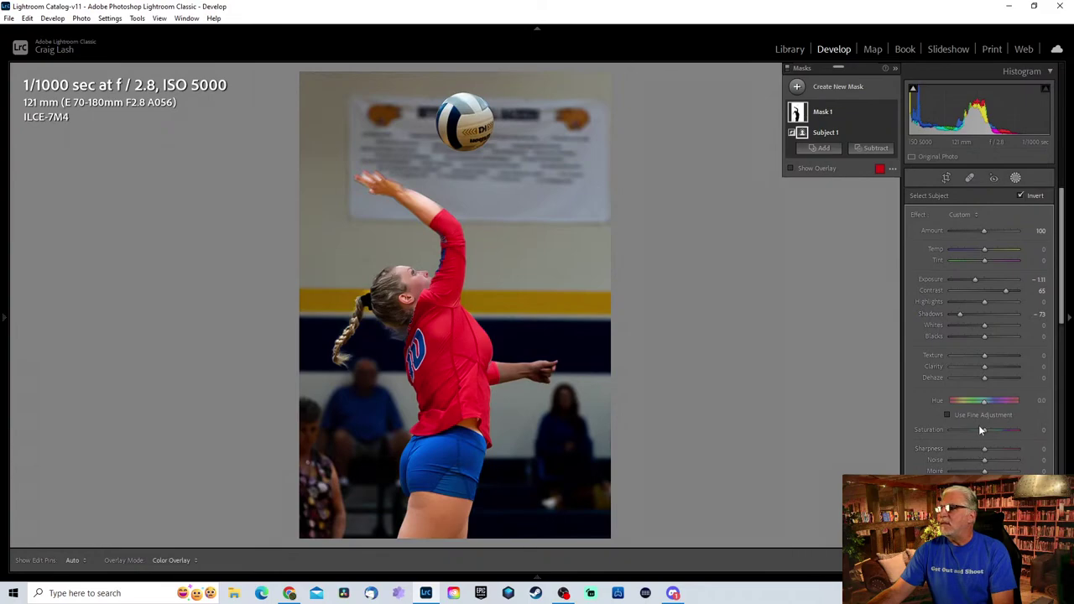
scroll(987, 441, "down", 2)
scroll(985, 433, "up", 2)
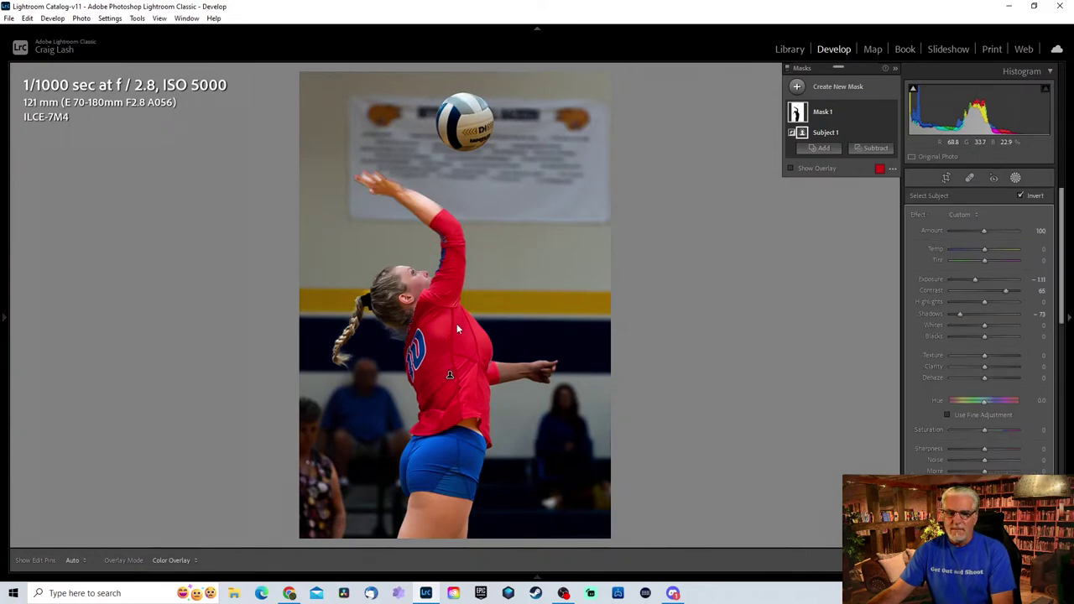
left_click(1021, 177)
key("y")
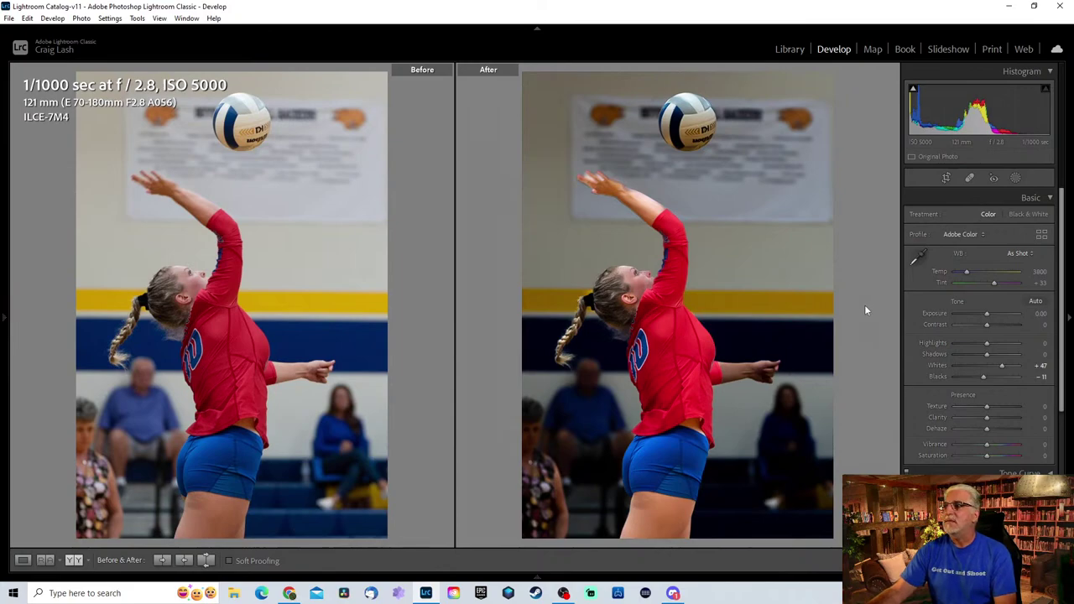
Brush a new mask over the volleyball, brighten it with Exposure 0.91, and check the before and after versions.
left_click(1016, 177)
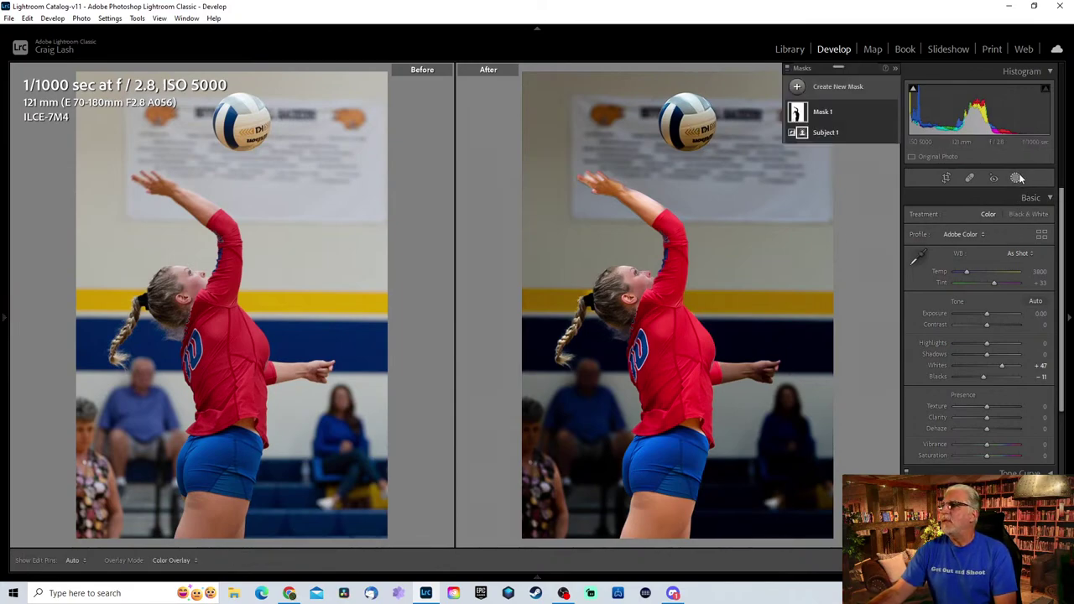
left_click(834, 87)
left_click(850, 144)
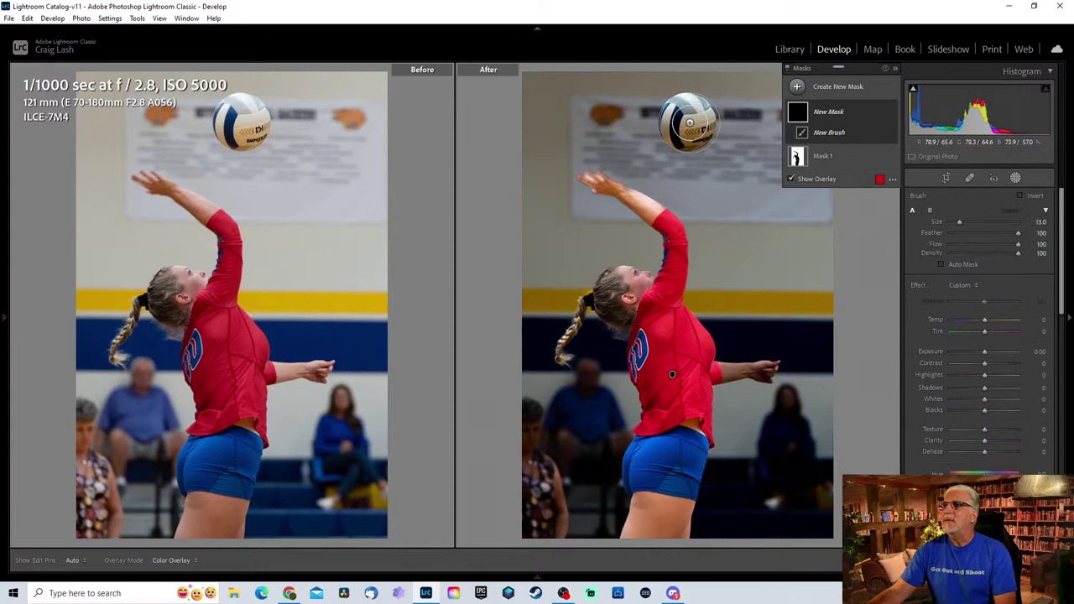
left_click_drag(689, 123, 687, 127)
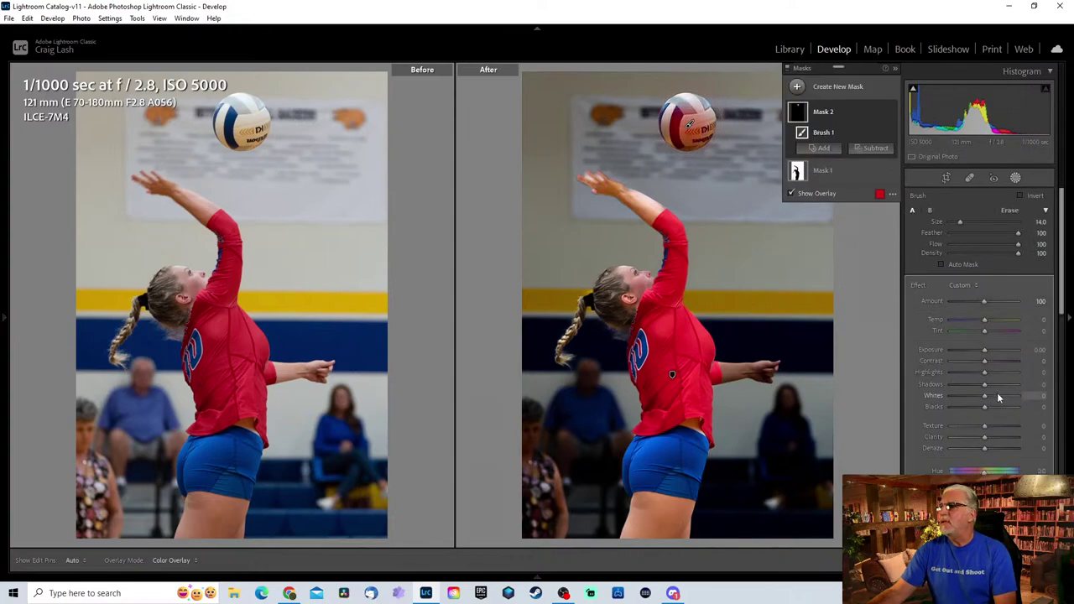
mouse_move(988, 349)
left_mouse_down()
mouse_move(1004, 348)
mouse_move(995, 352)
left_mouse_up()
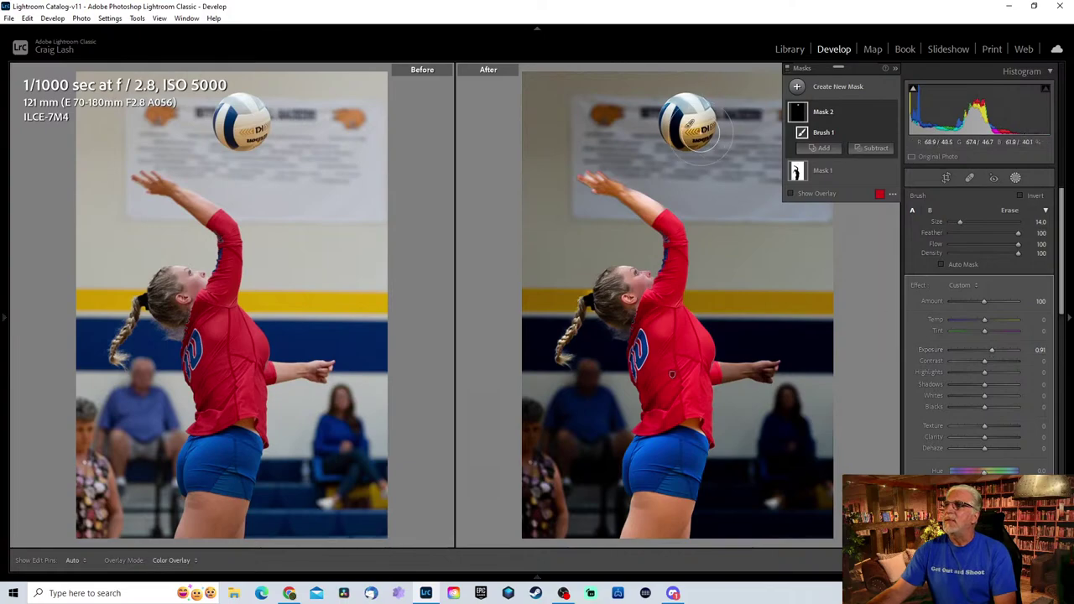
mouse_move(692, 121)
left_mouse_down()
mouse_move(705, 116)
mouse_move(694, 122)
left_mouse_up()
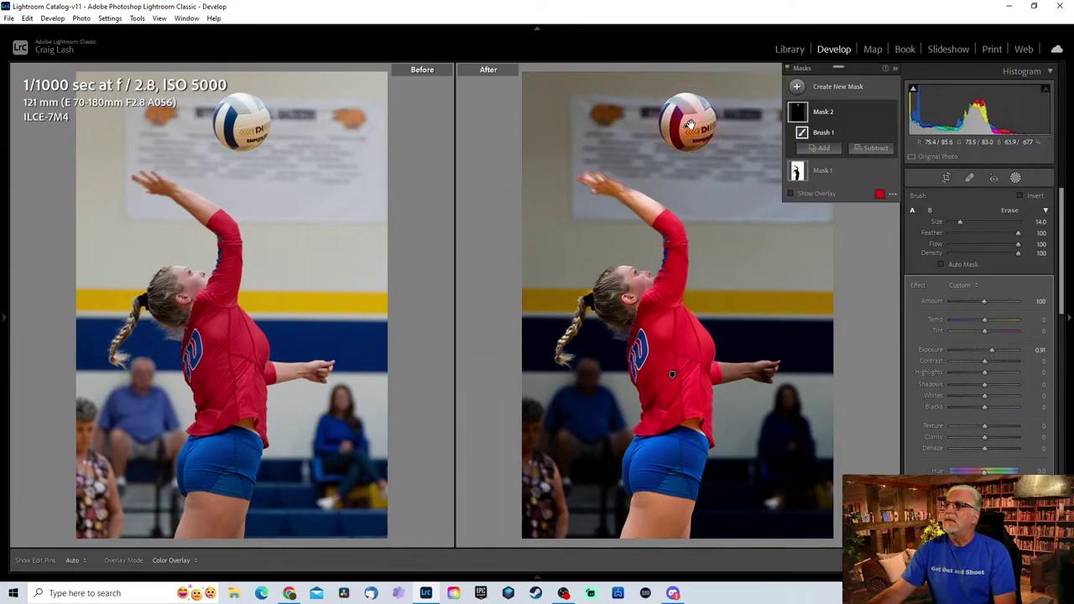
left_click_drag(690, 124, 689, 121)
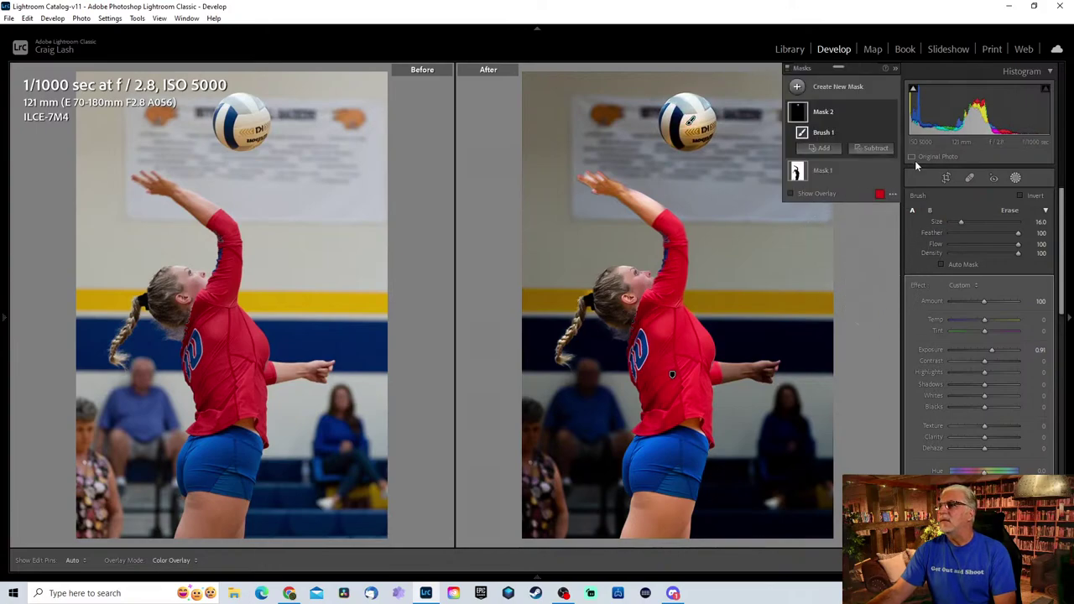
left_click(1016, 179)
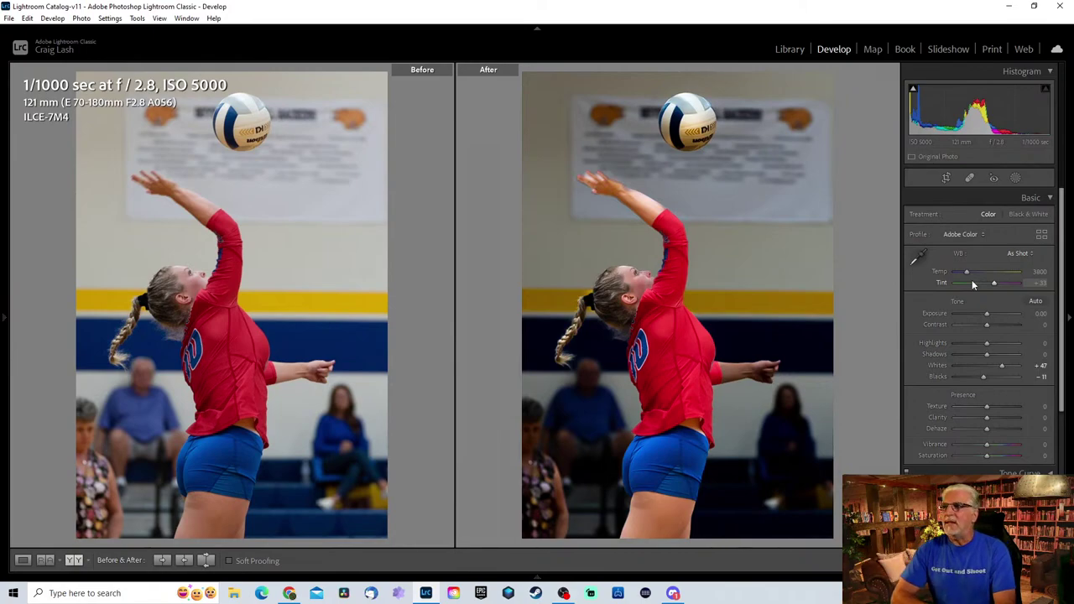
key("y")
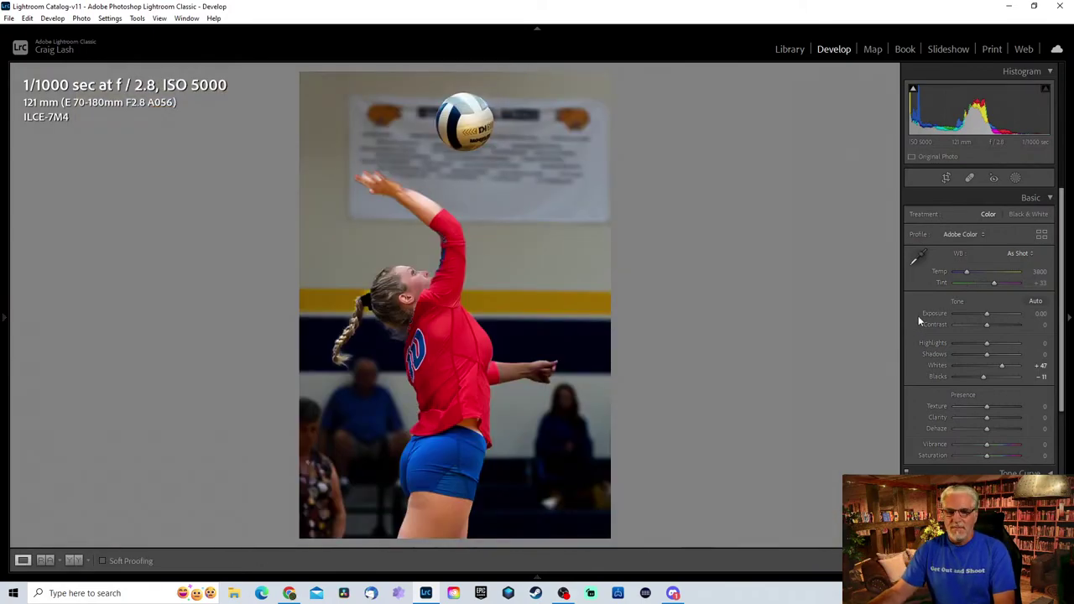
key("y")
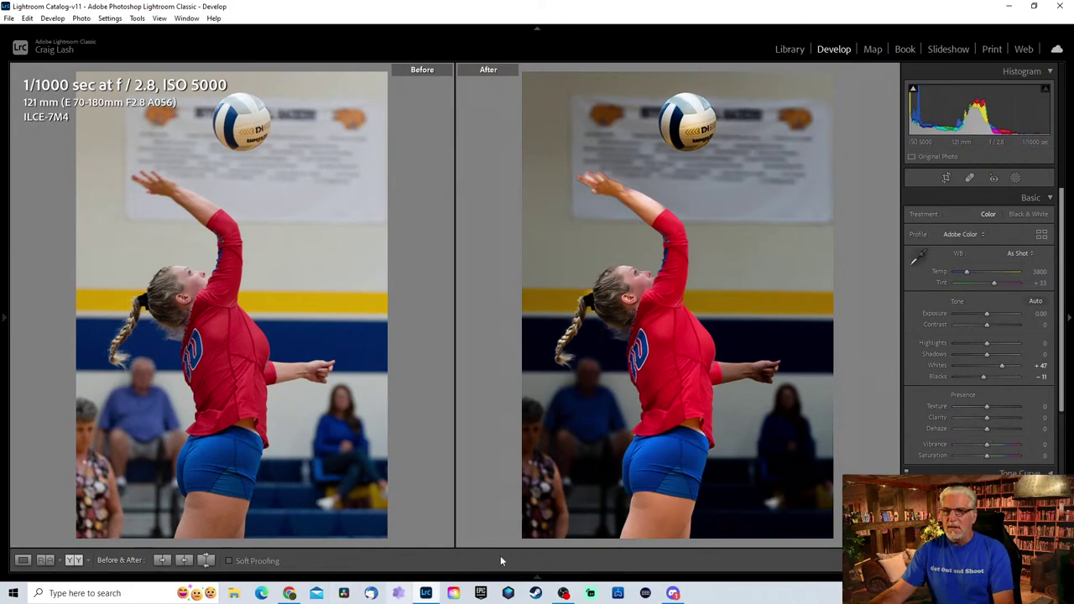
Open the fourth photo, the server touching the ball, and crop it to end at her thighs with less background beside her.
mouse_move(542, 577)
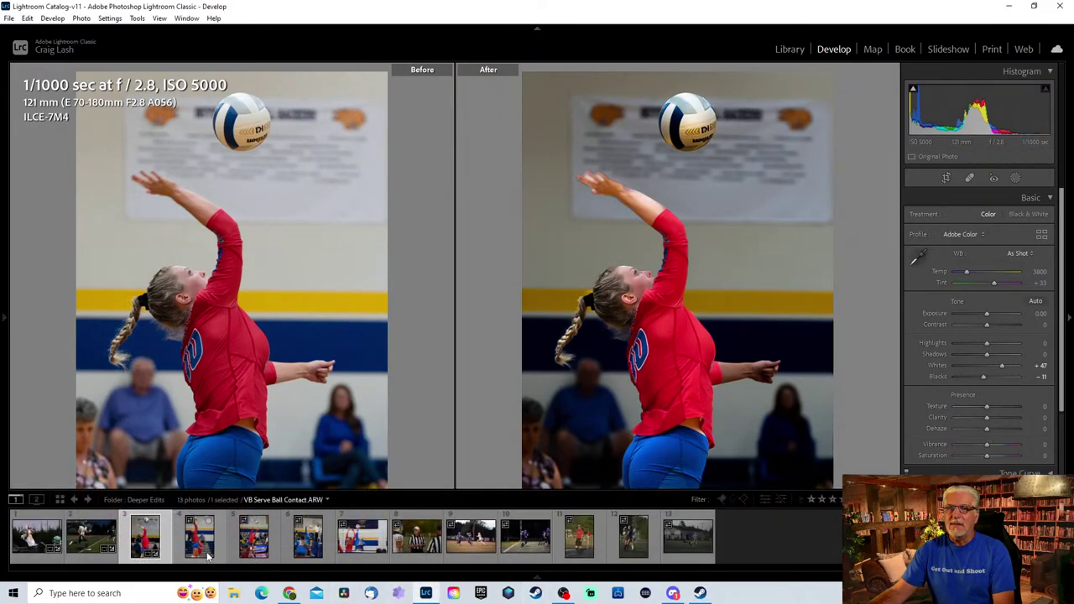
left_click(542, 577)
left_click(199, 552)
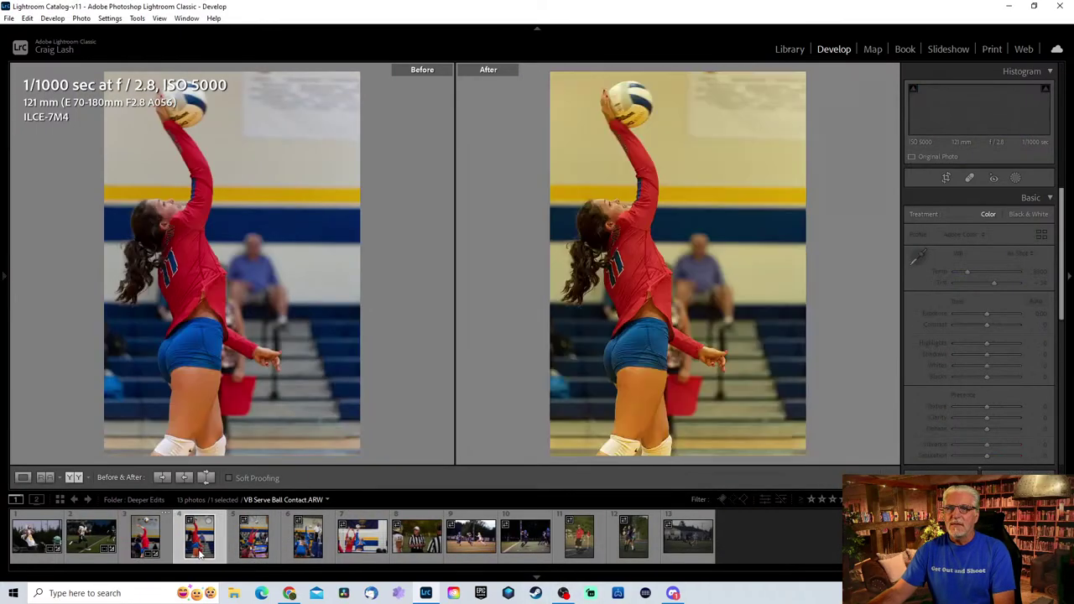
left_click(254, 550)
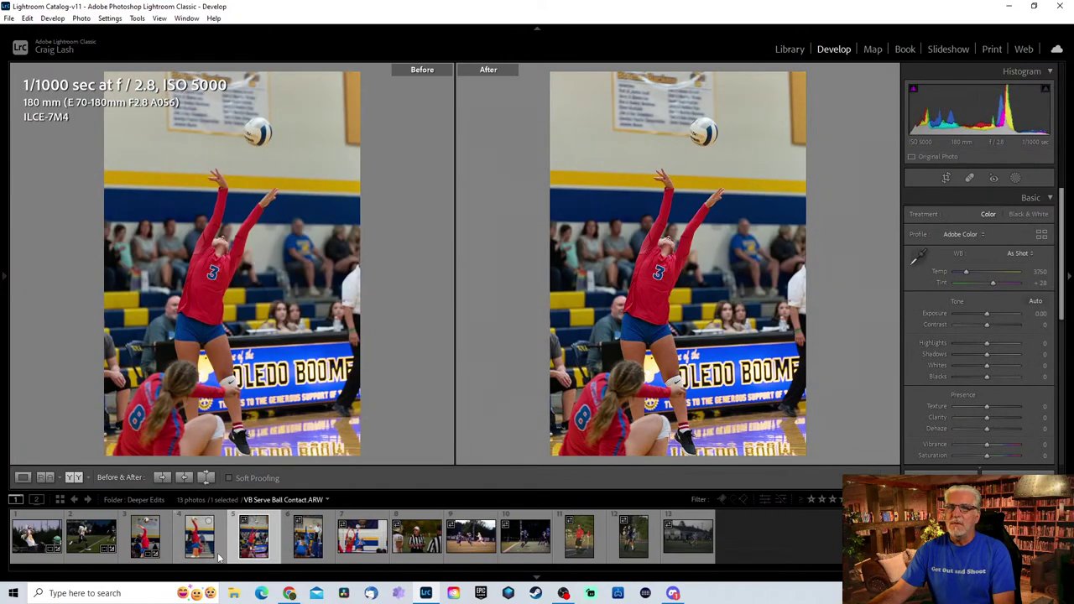
left_click(201, 546)
key("r")
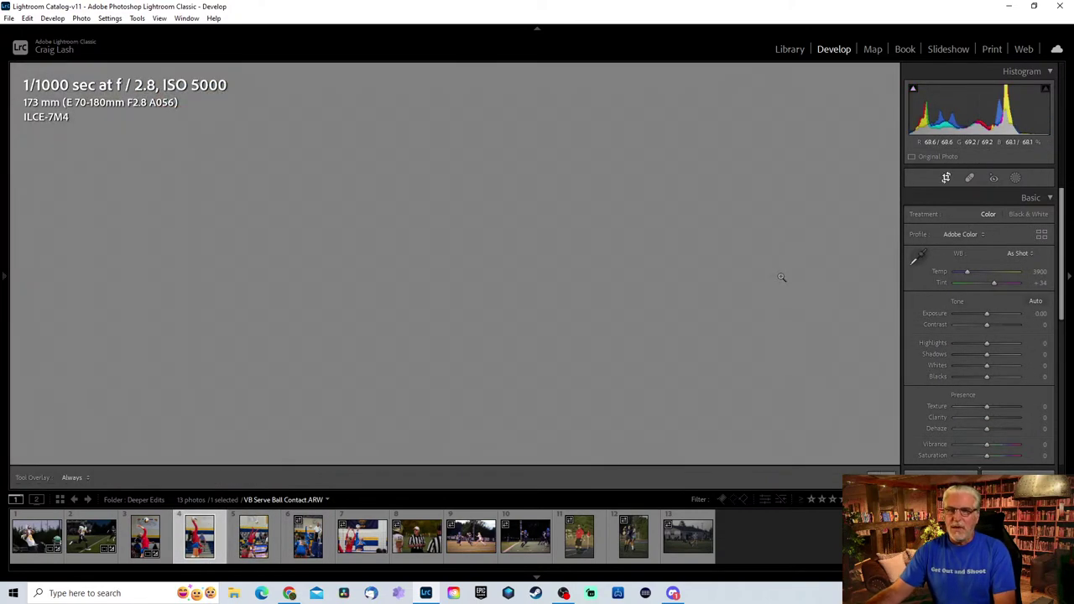
left_click_drag(473, 452, 492, 345)
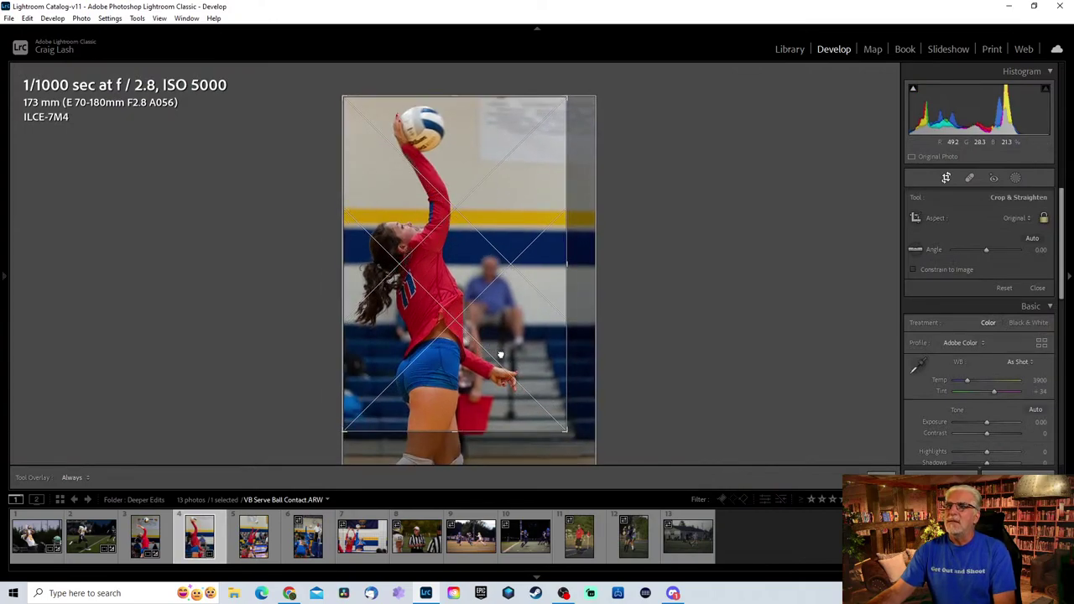
key("r")
left_click(475, 271)
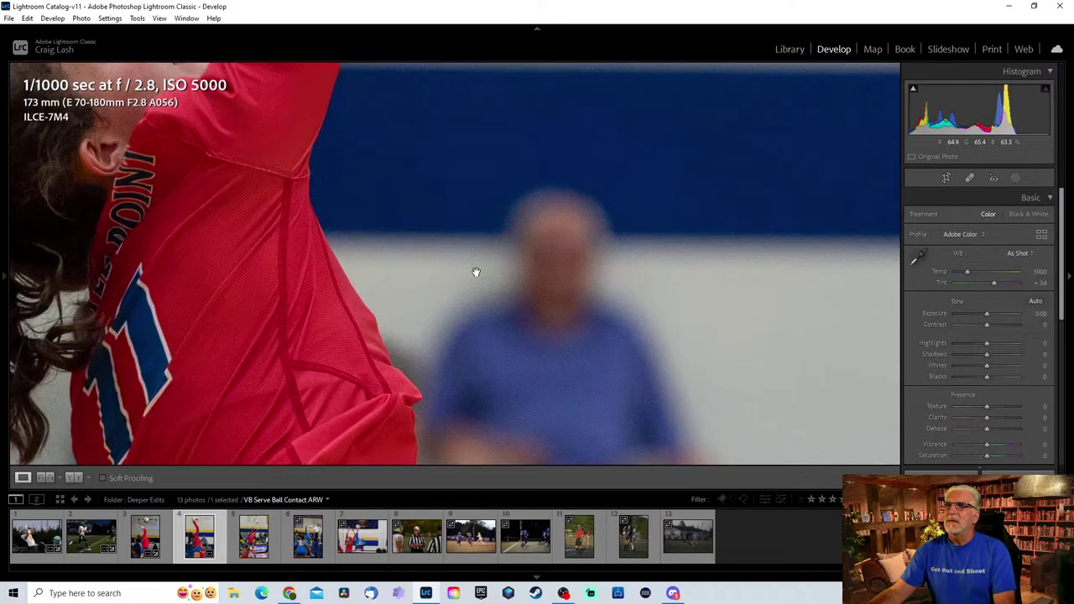
left_click(475, 271)
Set the cropped serve photo's Exposure to +0.35, Highlights to -75 and Shadows to -44.
scroll(995, 395, "down", 5)
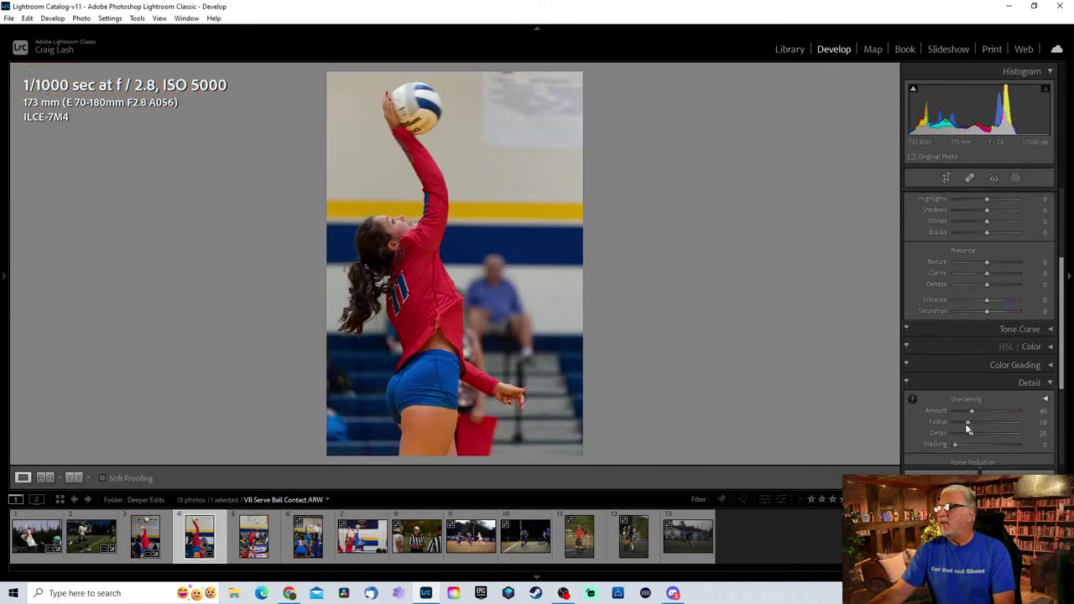
scroll(975, 418, "down", 3)
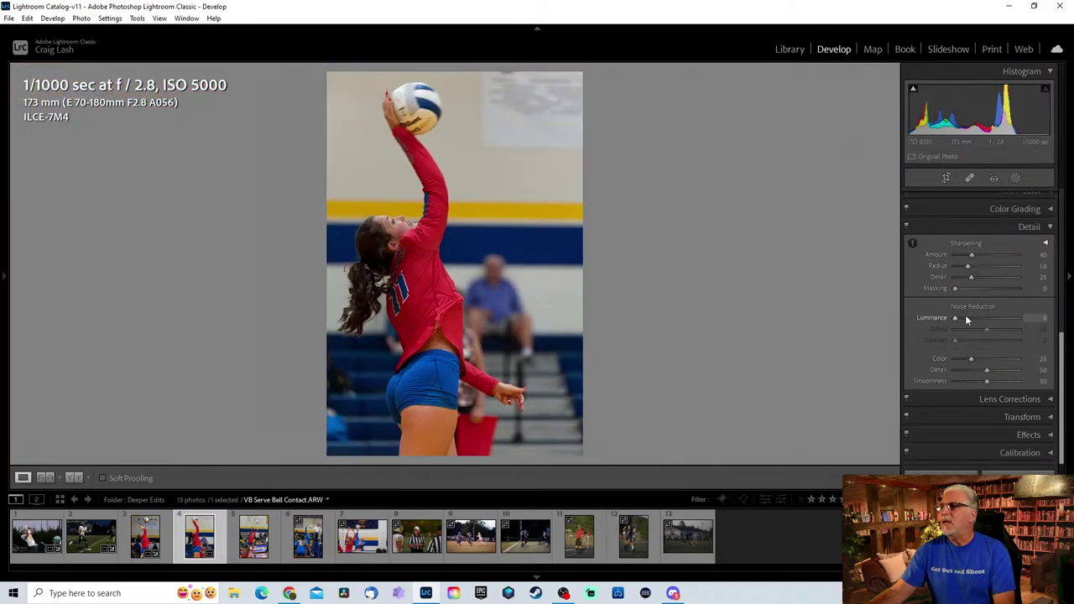
scroll(982, 323, "up", 8)
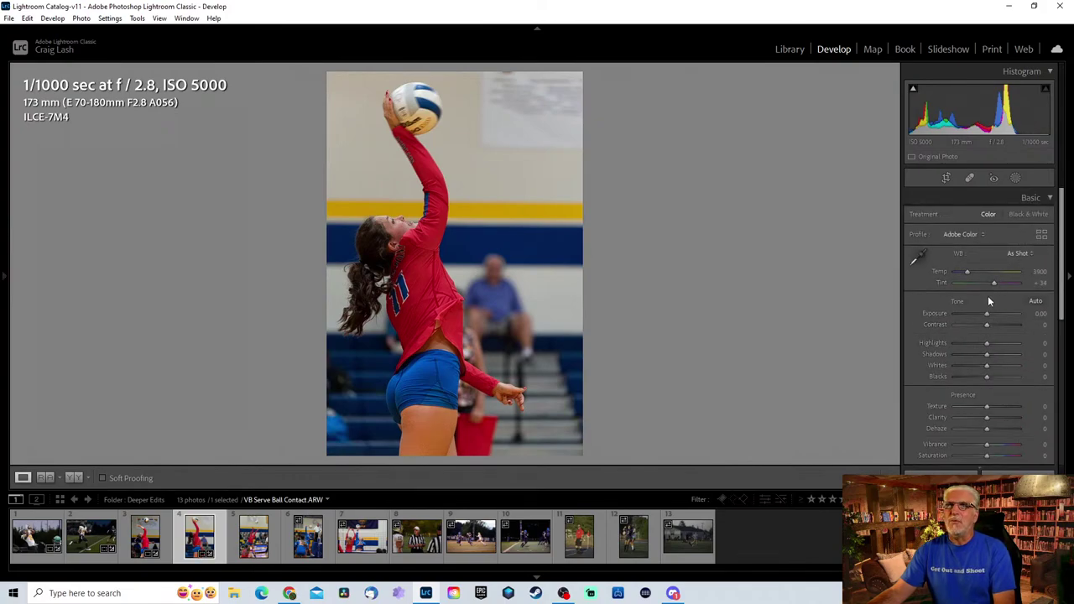
left_click_drag(986, 313, 988, 314)
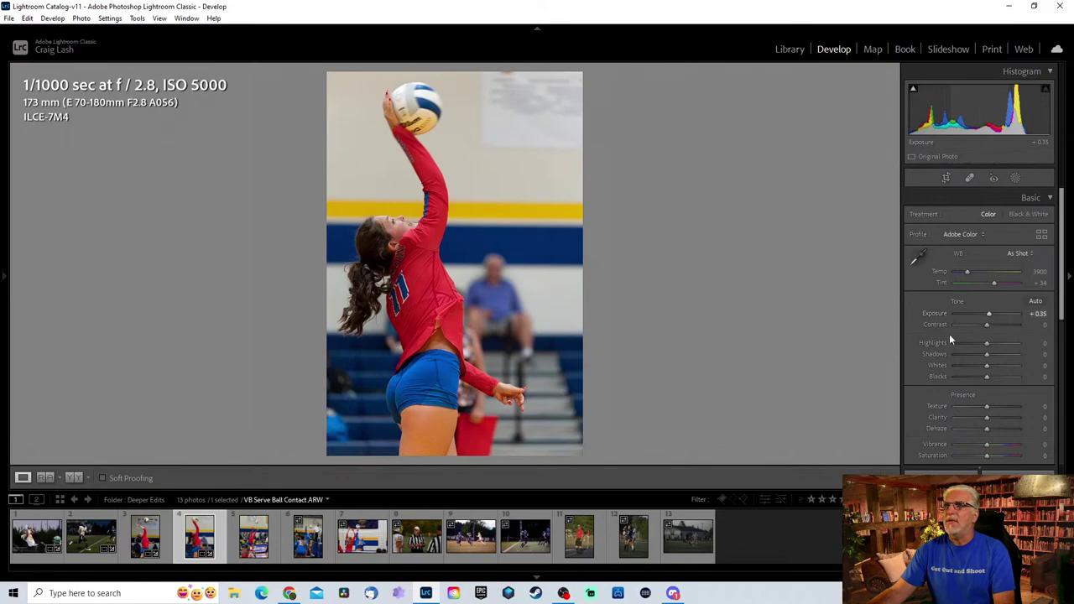
left_click_drag(988, 343, 964, 341)
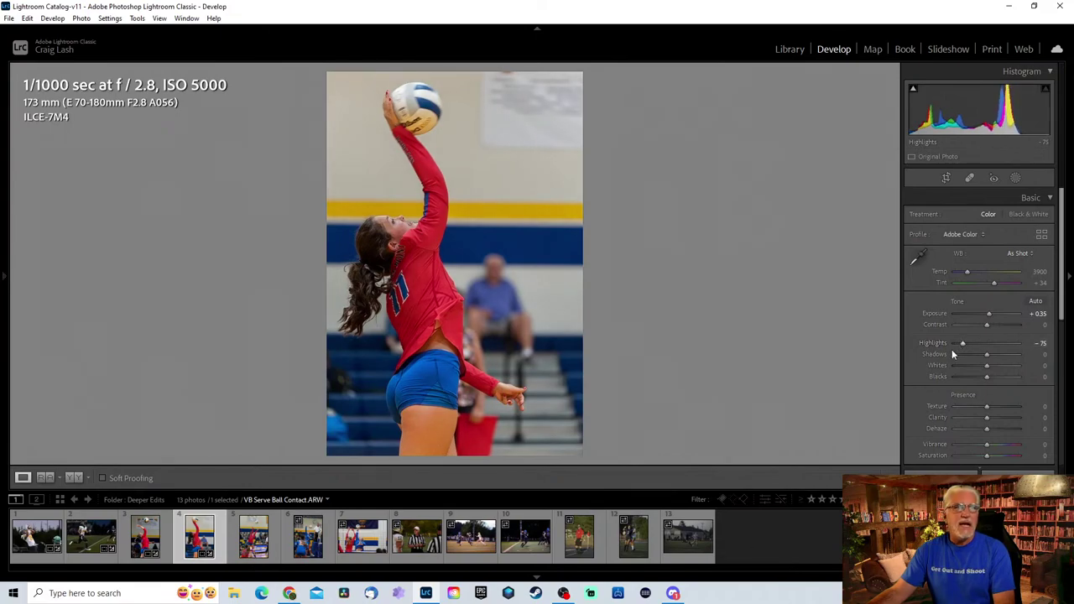
mouse_move(959, 357)
left_mouse_down()
mouse_move(991, 356)
mouse_move(973, 359)
left_mouse_up()
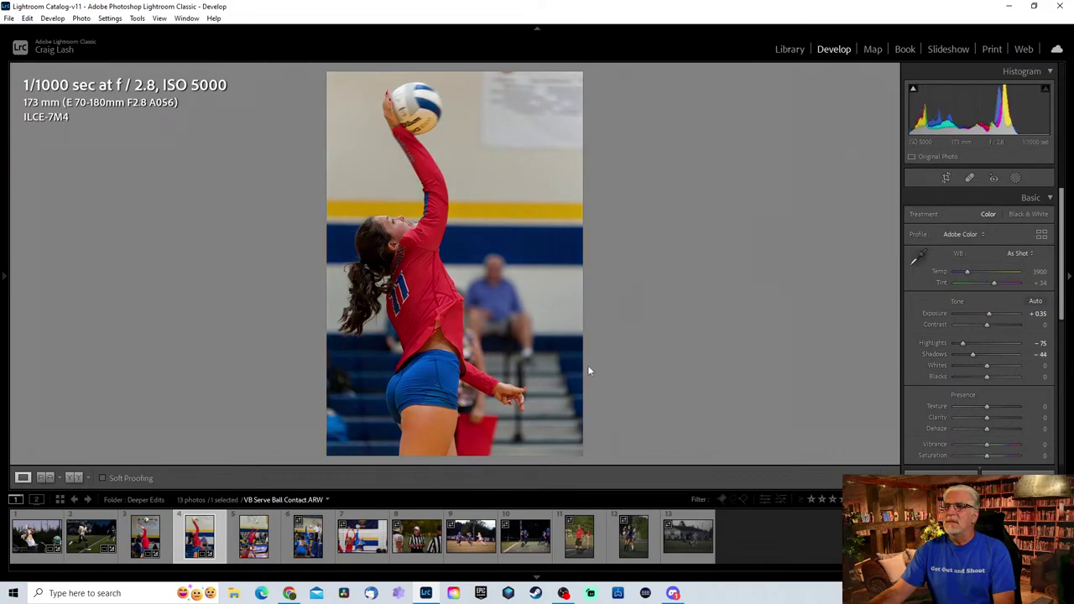
Create an inverted subject mask around the server and ball, and lower the background's Exposure to -4.00.
left_click(1014, 178)
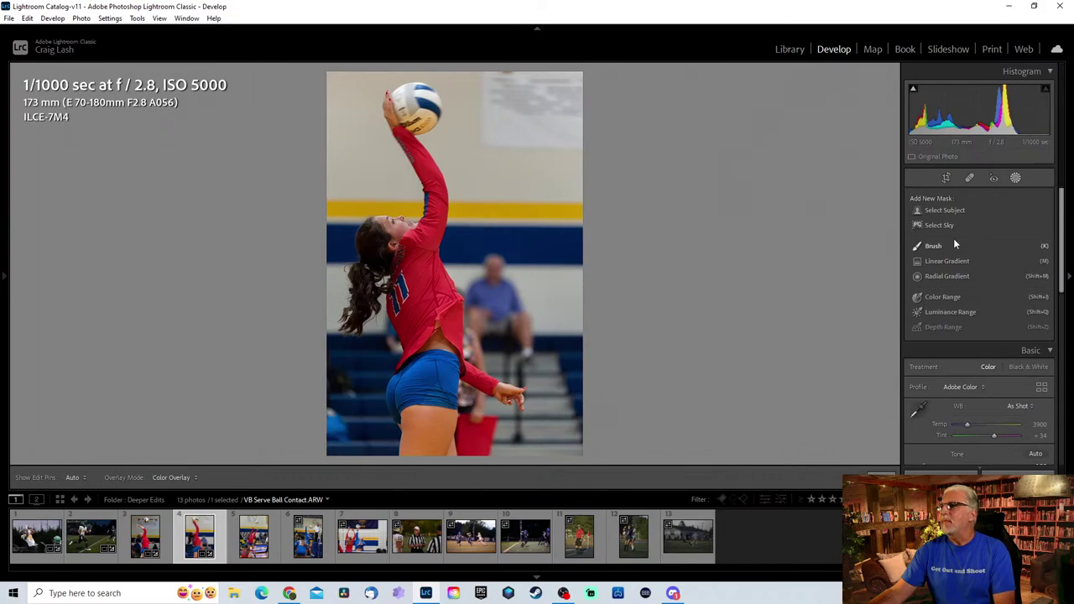
left_click(934, 210)
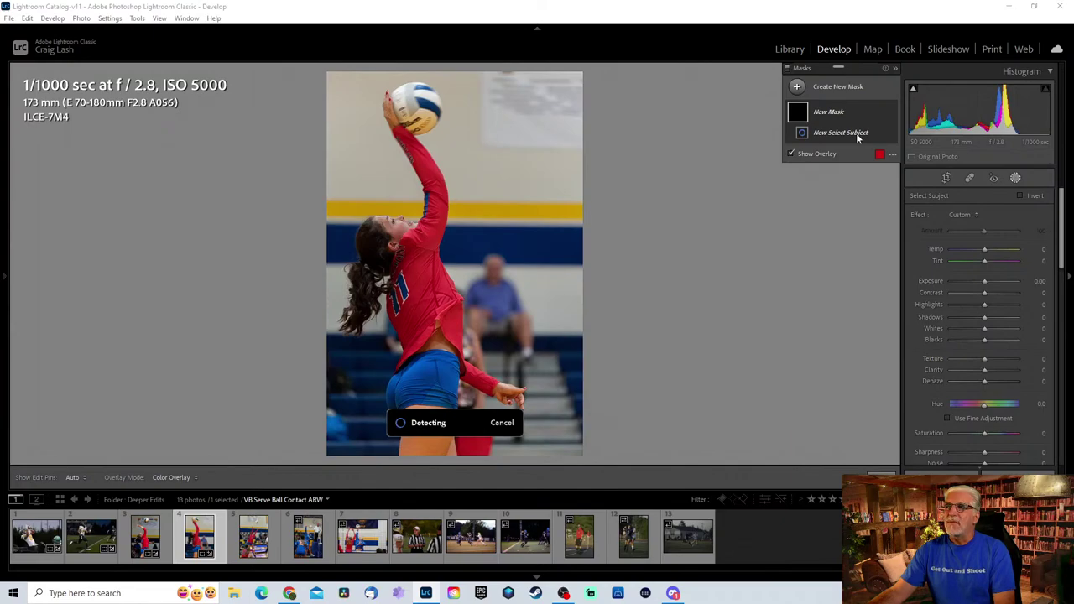
right_click(877, 135)
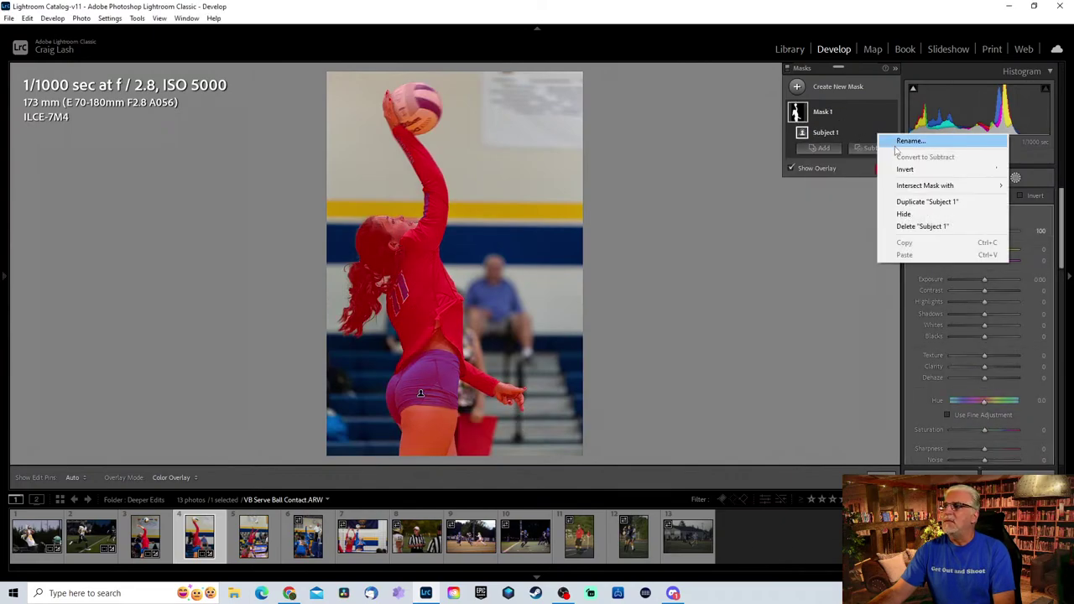
left_click(915, 170)
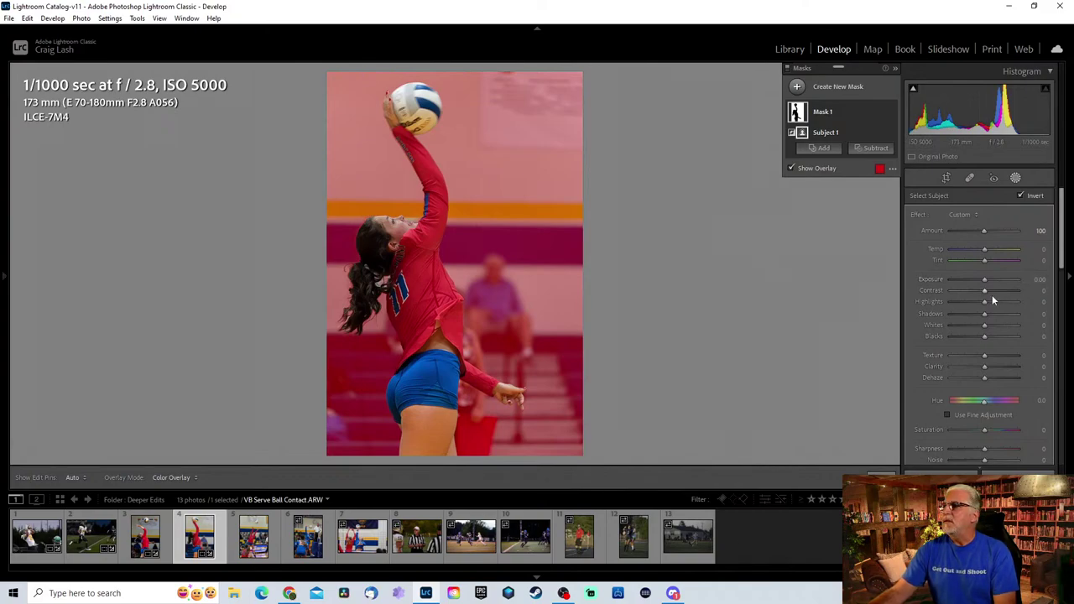
left_click_drag(985, 282, 943, 288)
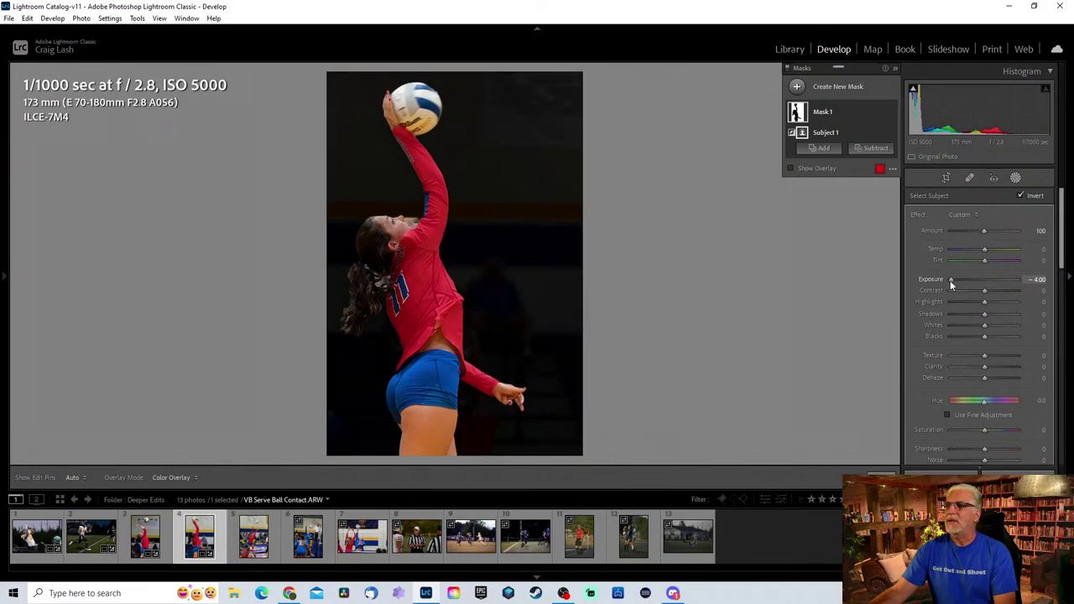
Set the serve photo's background mask to Exposure -1.51 and Contrast 43, and compare the before and after versions.
left_click_drag(945, 282, 998, 290)
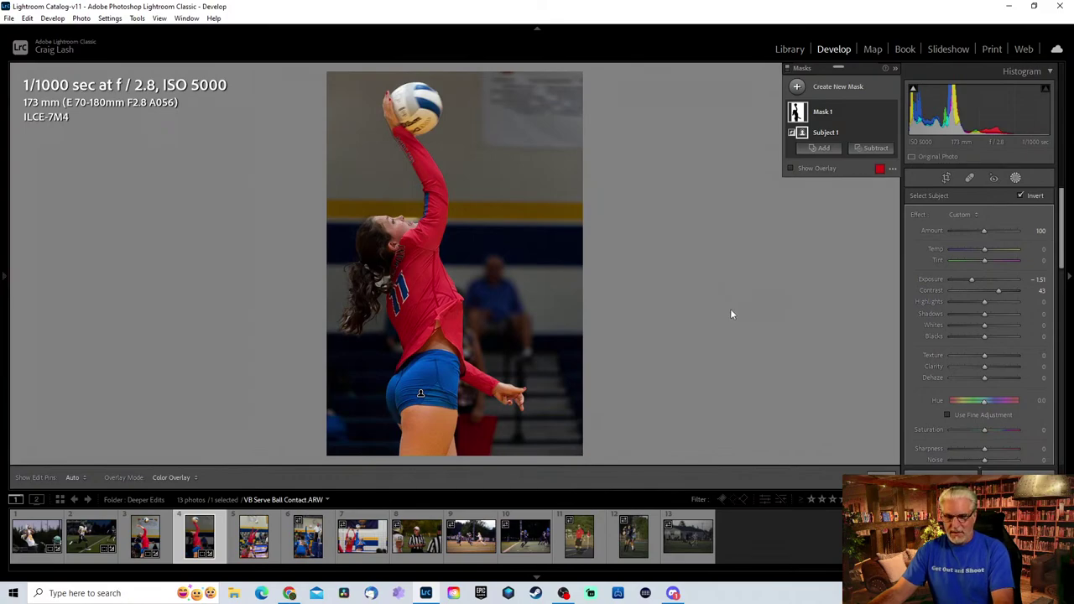
key("y")
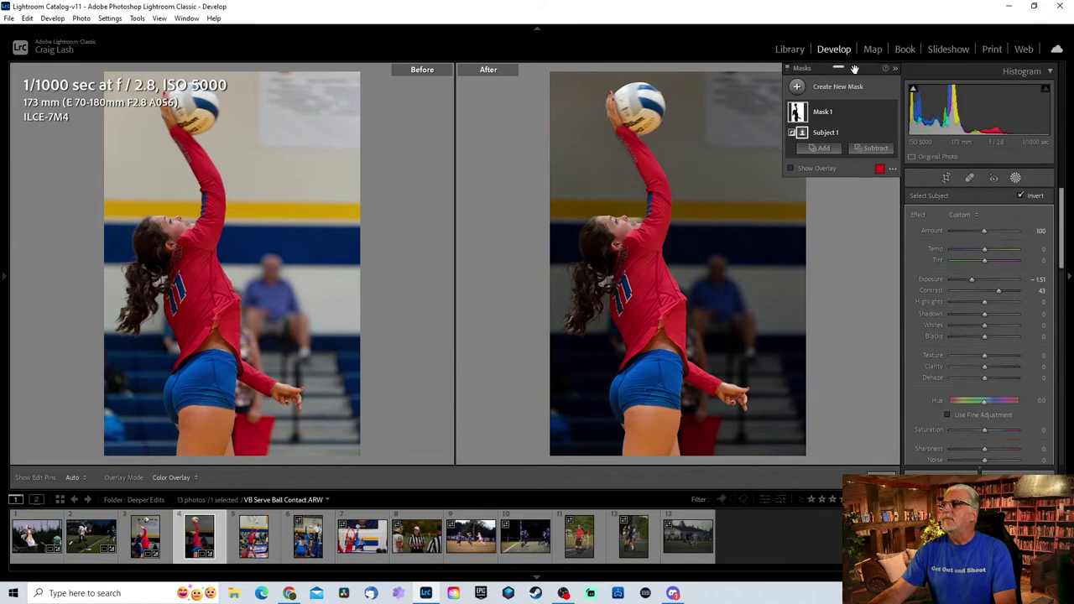
left_click(893, 68)
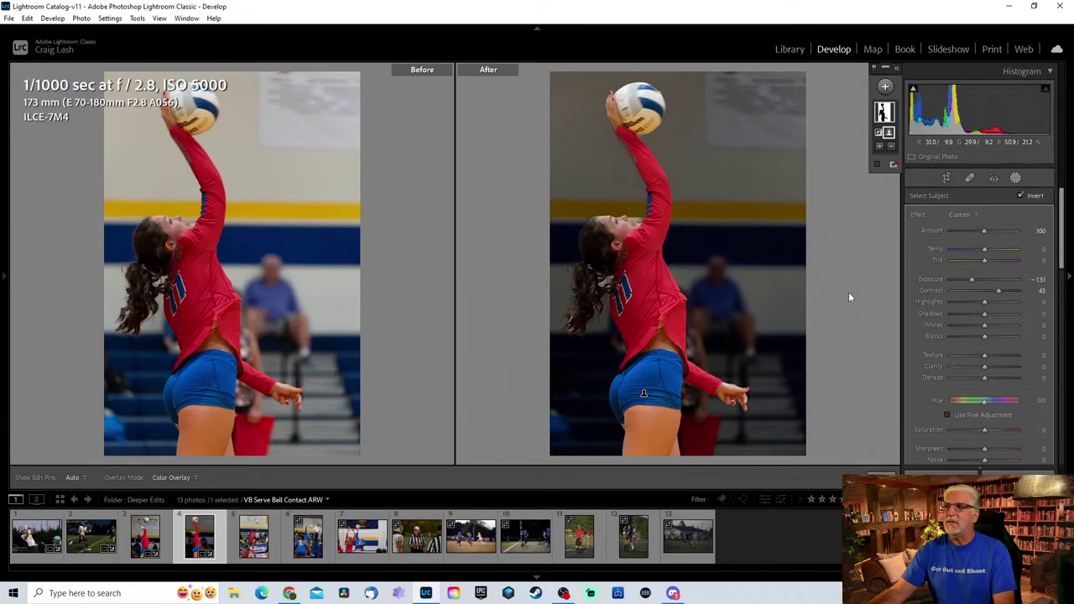
key("y")
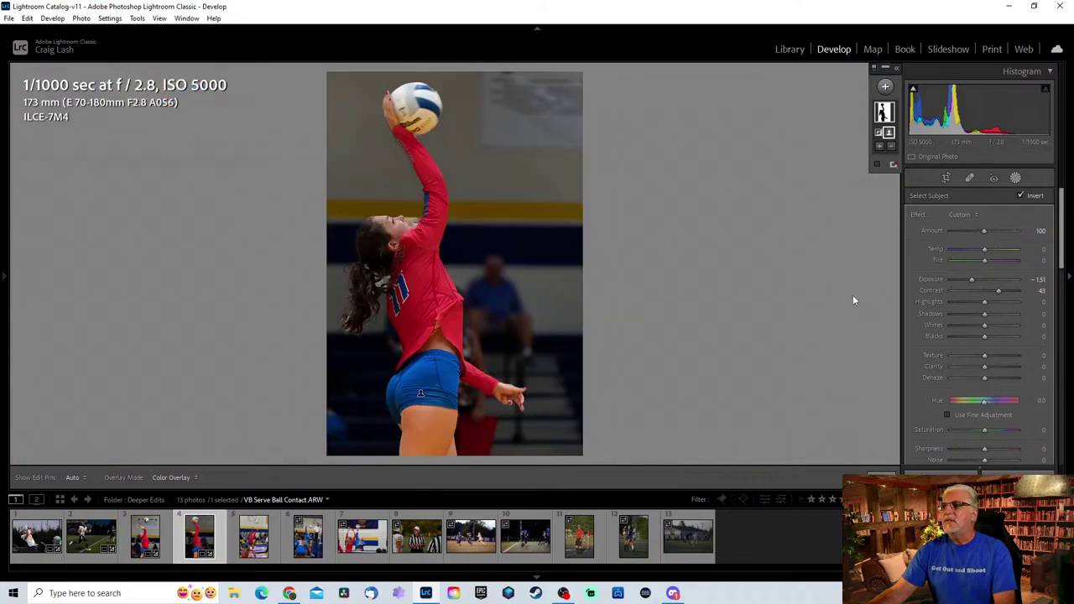
Open the fifth photo, the setter reaching for the ball, and crop it to end at her upper thighs, cutting out the crouching teammate.
left_click(256, 558)
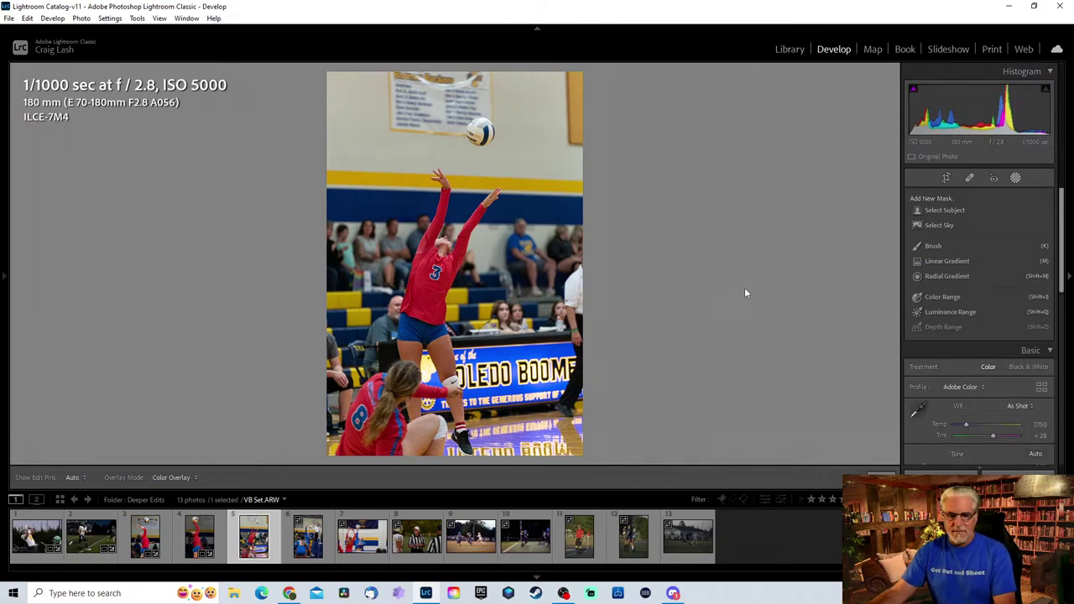
key("r")
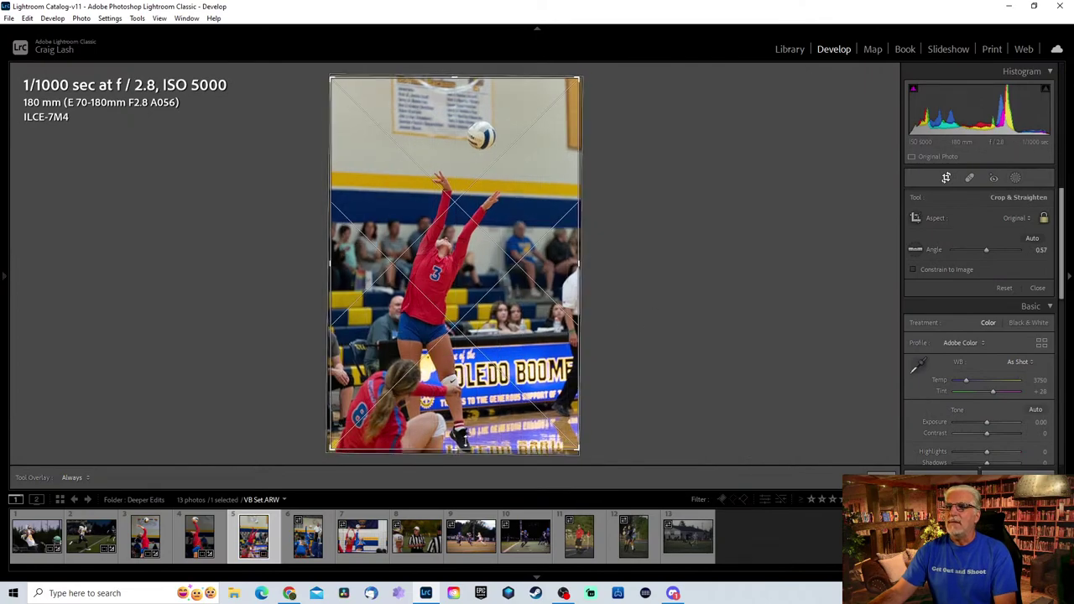
left_click_drag(483, 451, 482, 388)
left_click_drag(481, 323, 481, 290)
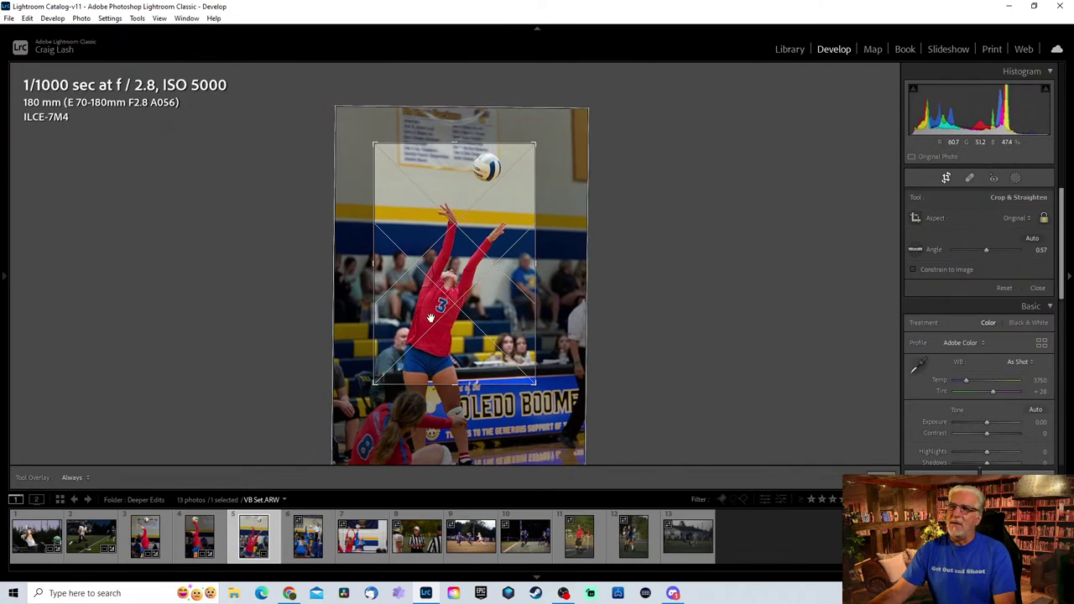
mouse_move(441, 307)
left_mouse_down()
mouse_move(452, 305)
mouse_move(428, 296)
mouse_move(426, 307)
left_mouse_up()
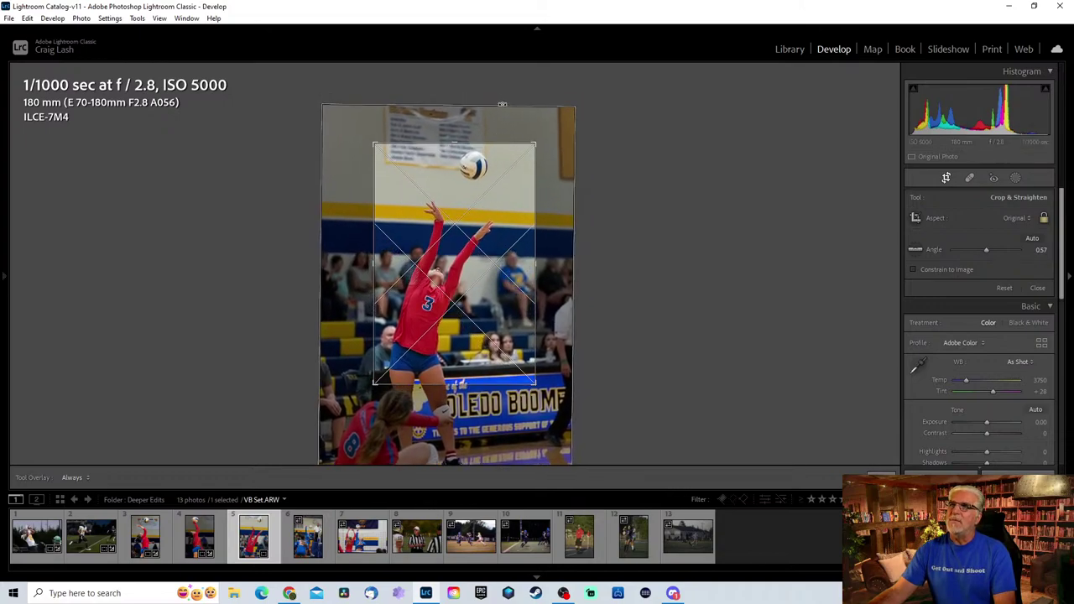
left_click_drag(494, 147, 493, 130)
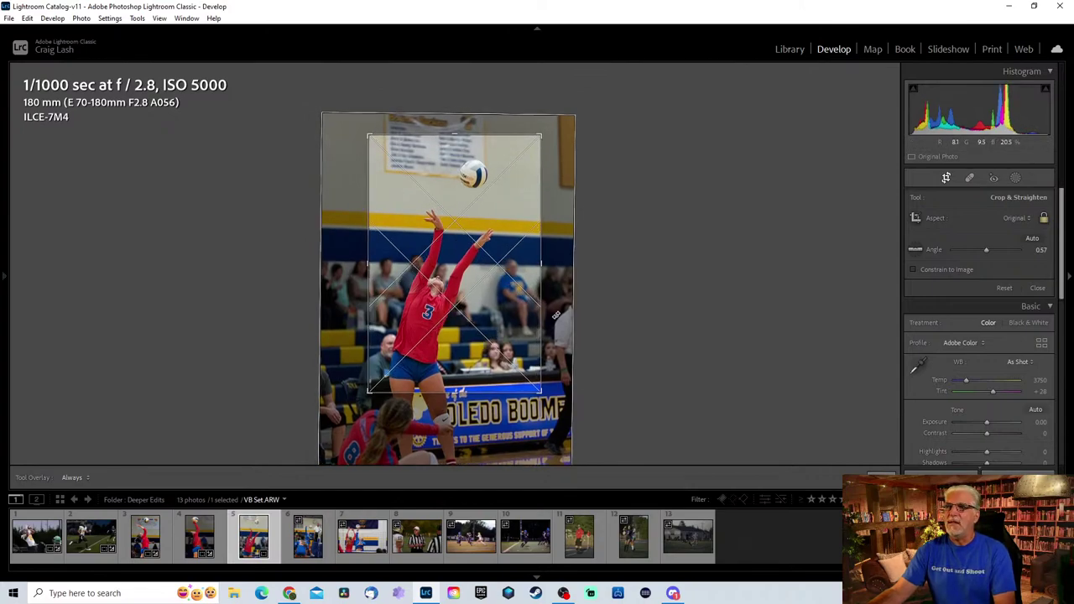
double_click(427, 265)
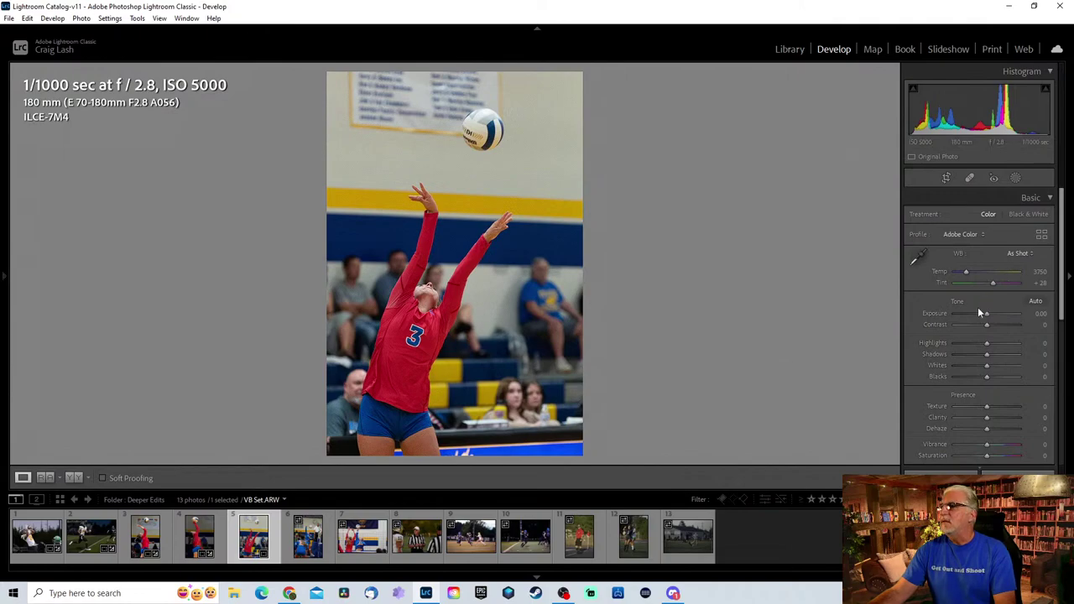
Set the cropped setter photo's Exposure to +0.53 and Highlights to -82, and inspect the player up close.
left_click_drag(985, 314, 963, 346)
scroll(973, 394, "down", 3)
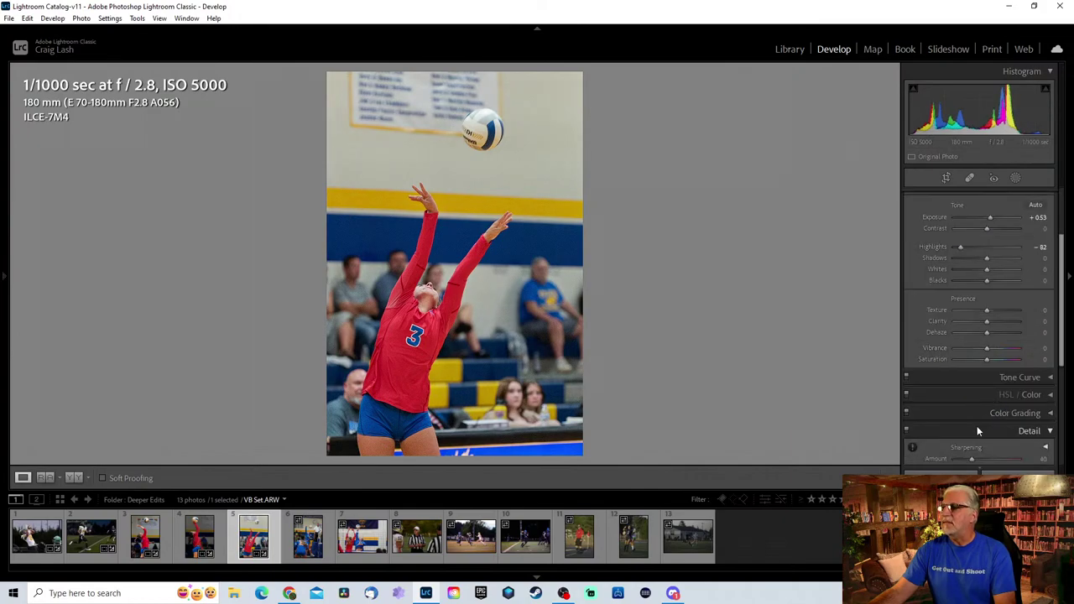
left_click(976, 426)
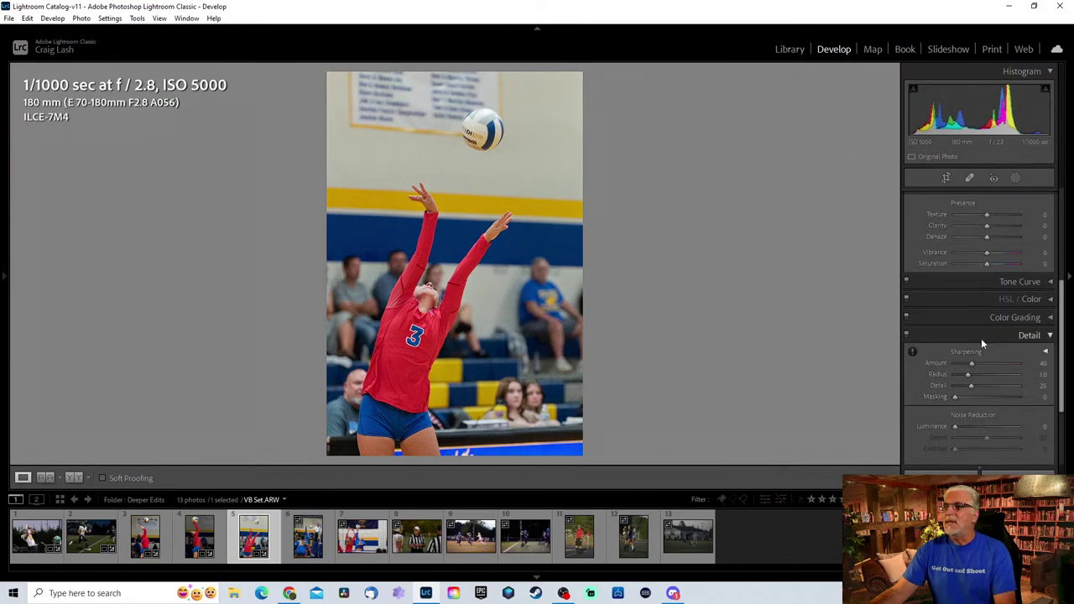
scroll(980, 339, "up", 3)
left_click(445, 342)
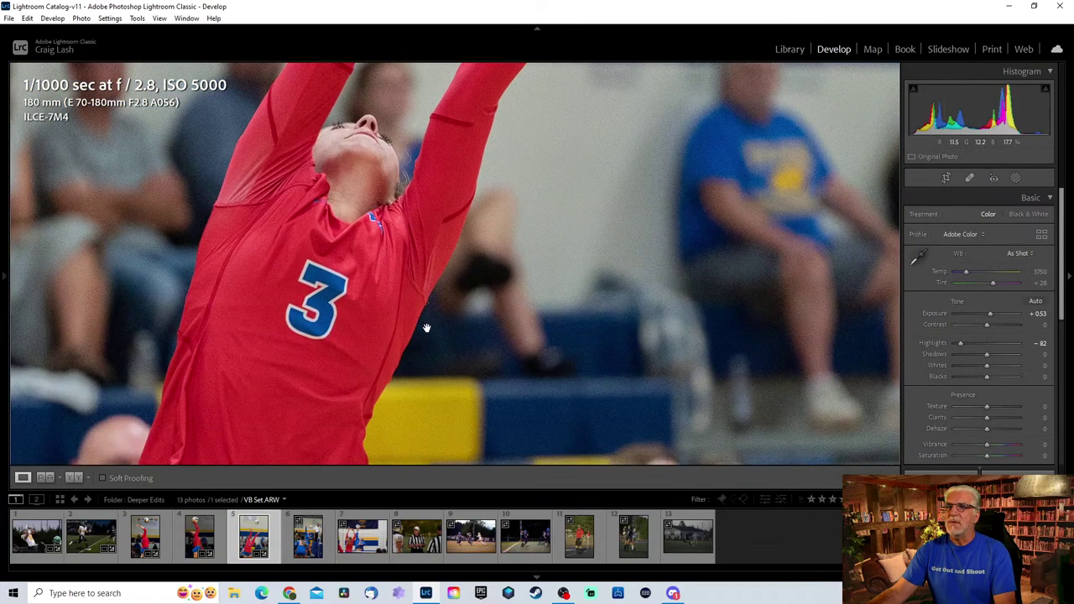
left_click(473, 300)
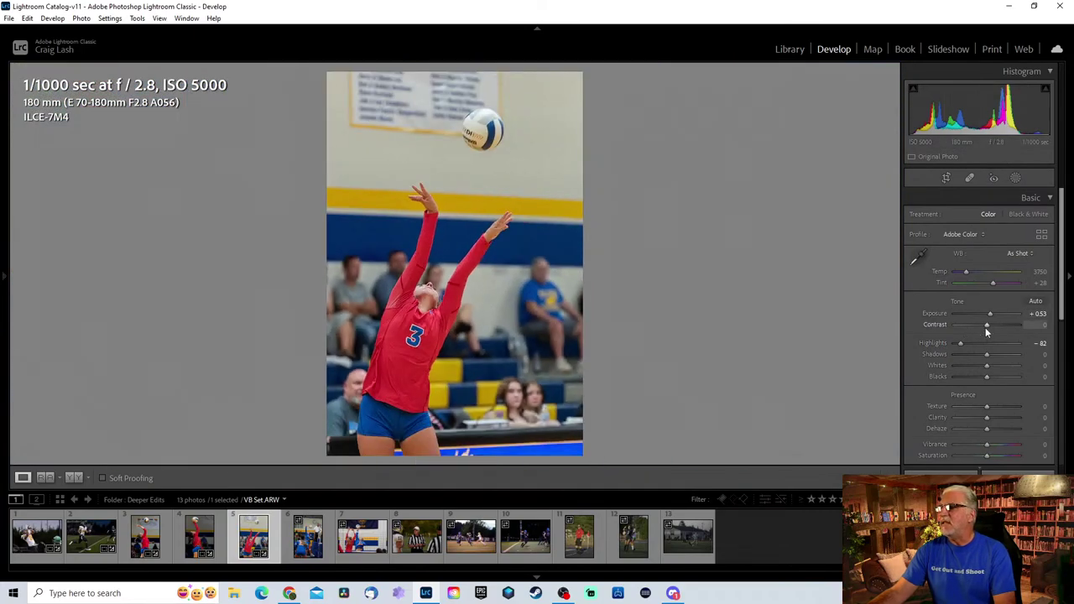
Create an inverted subject mask around the setter and ball, and lower the background's Exposure to -2.39.
left_click(1016, 178)
left_click(963, 211)
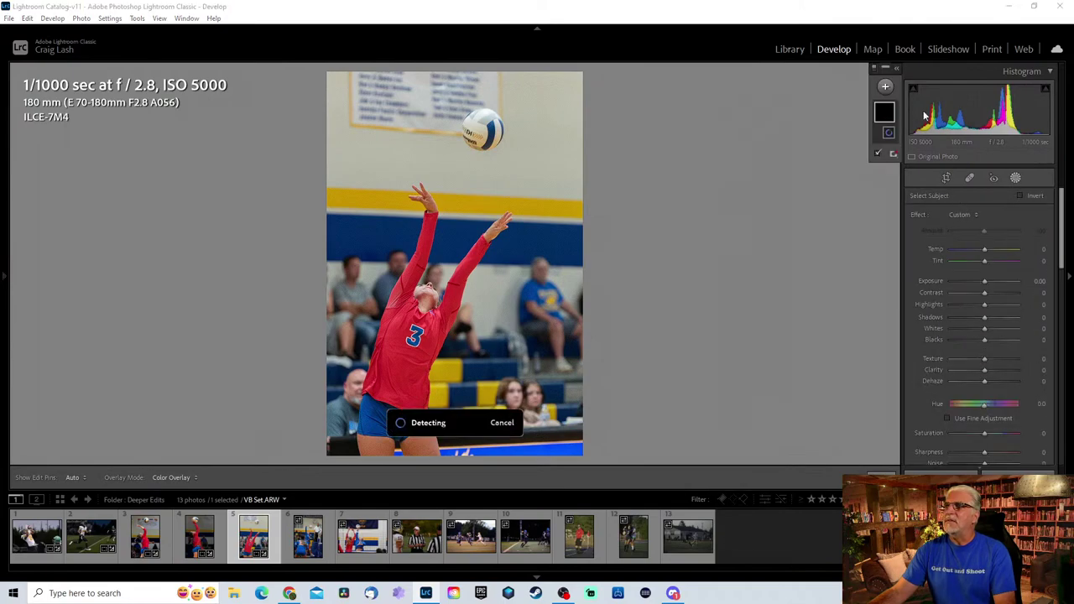
left_click(896, 69)
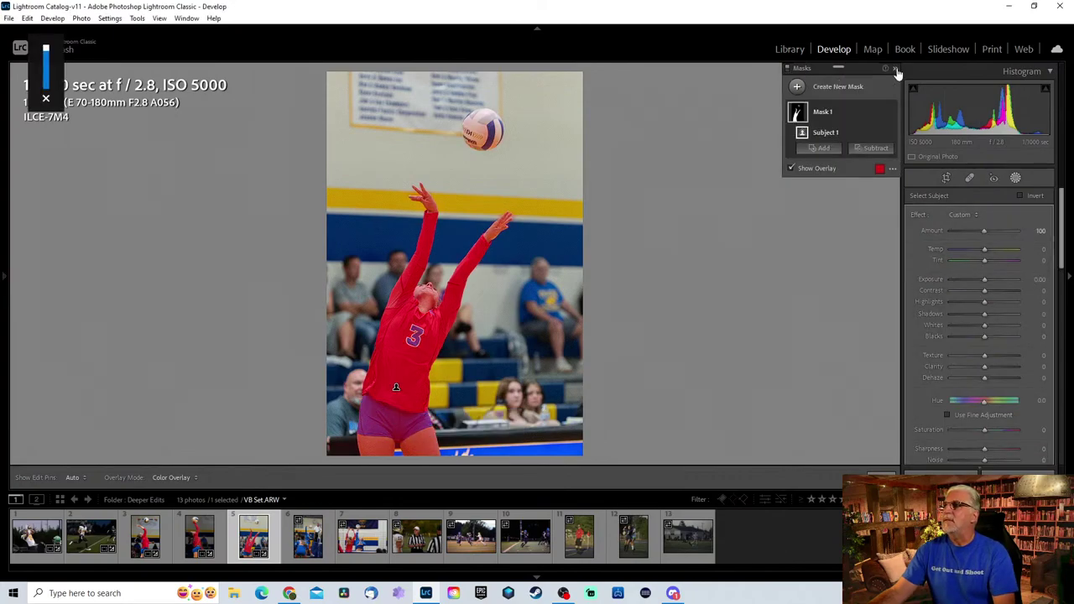
left_click(880, 133)
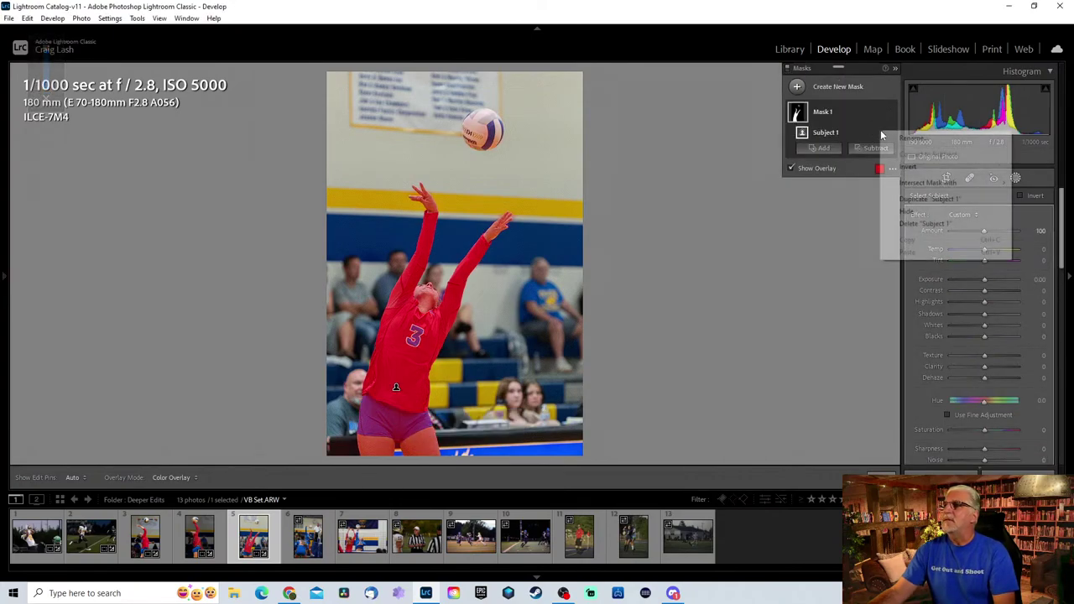
left_click(915, 166)
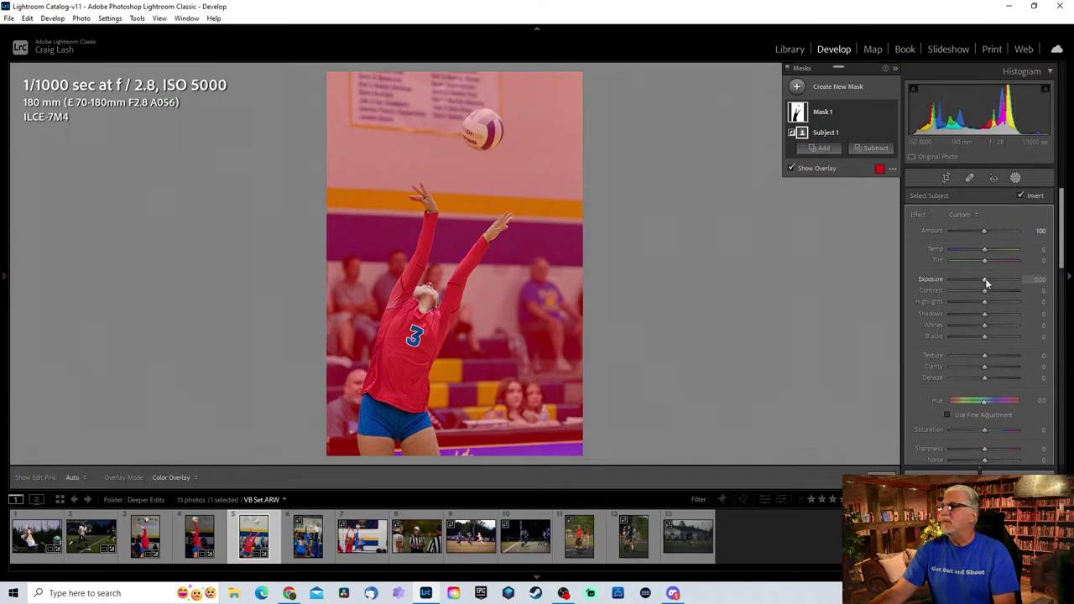
left_click_drag(984, 277, 965, 276)
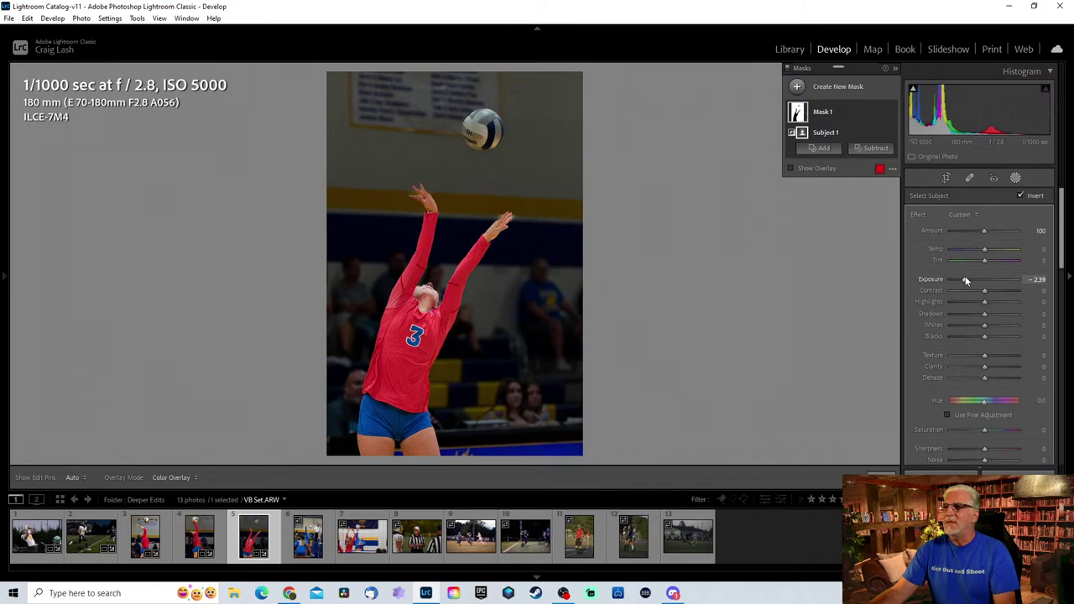
left_click_drag(965, 279, 968, 278)
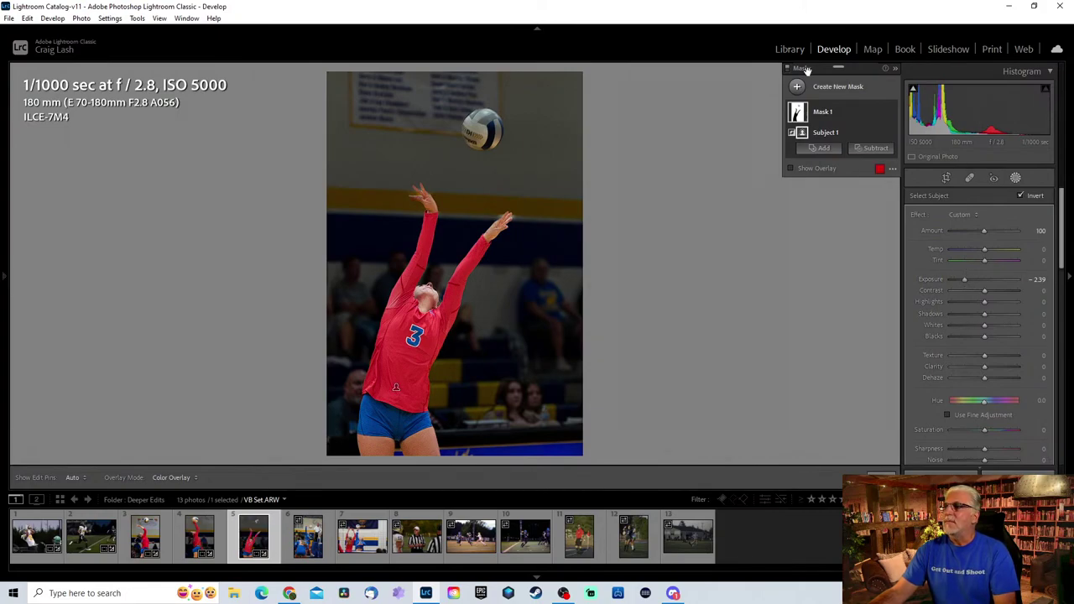
Brush a new mask over the volleyball above the setter and raise its Exposure to 1.31.
left_click(839, 88)
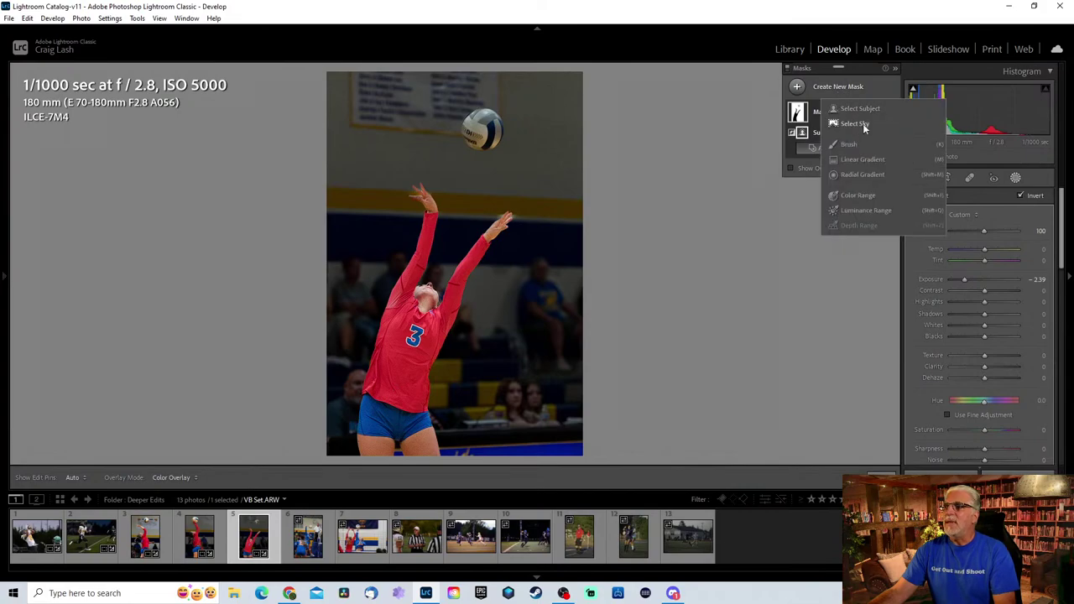
left_click(850, 145)
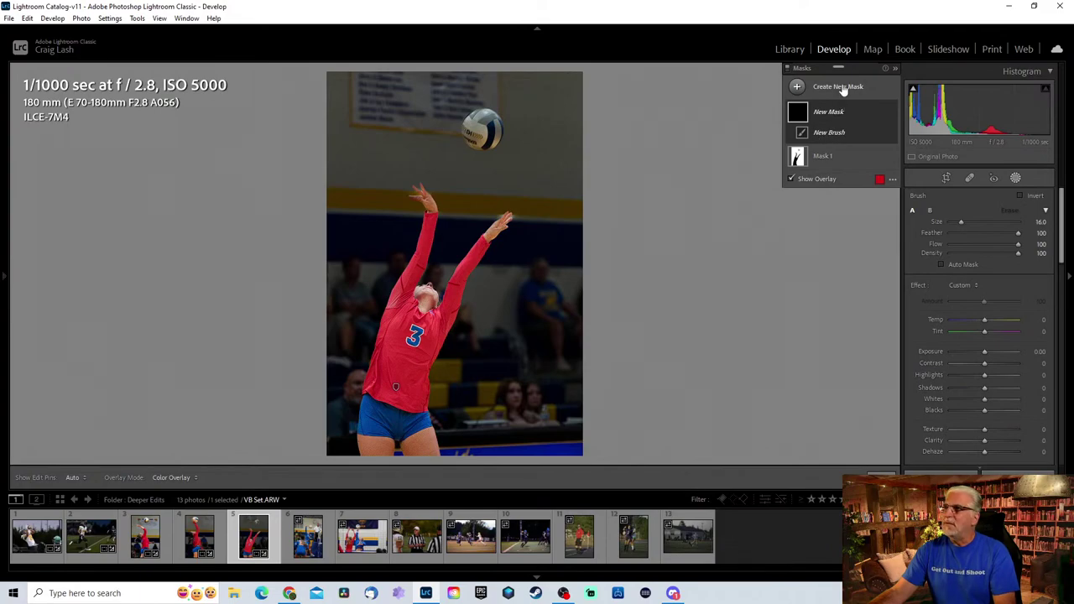
scroll(490, 140, "down", 5)
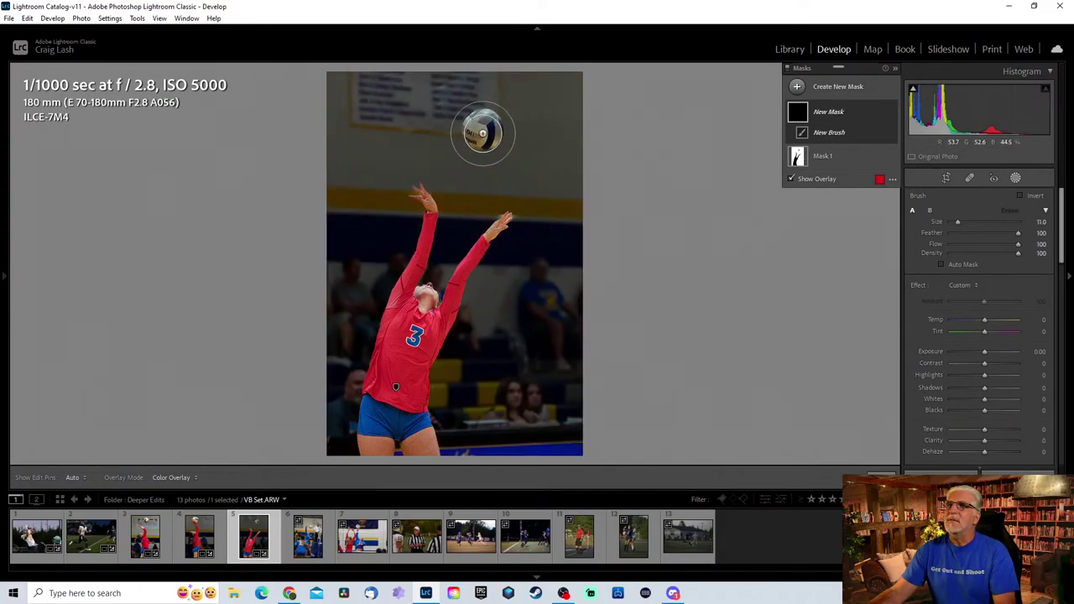
left_click(481, 132)
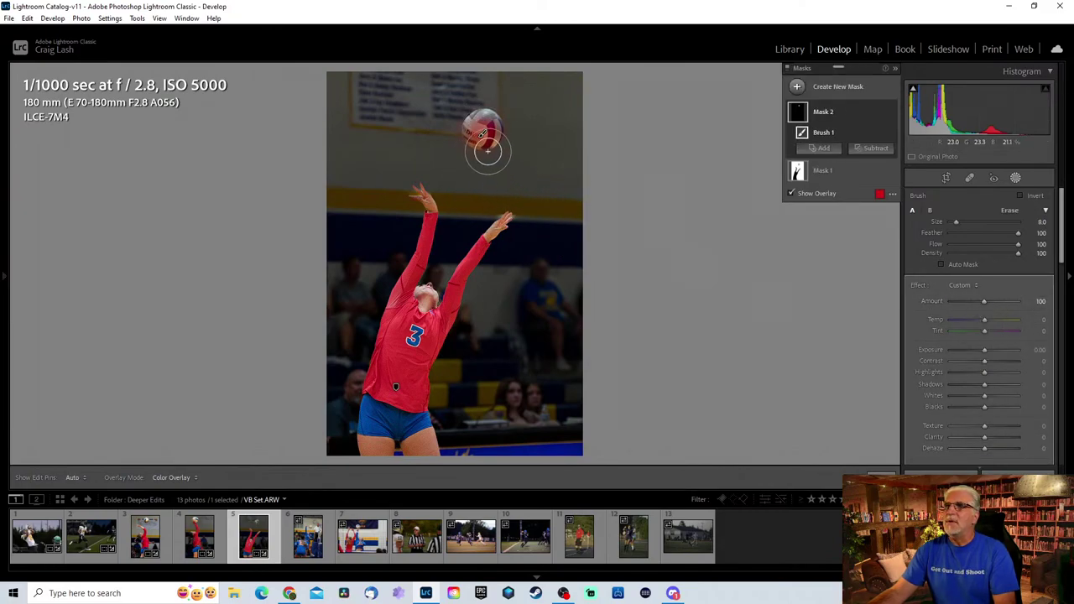
scroll(546, 179, "up", 2)
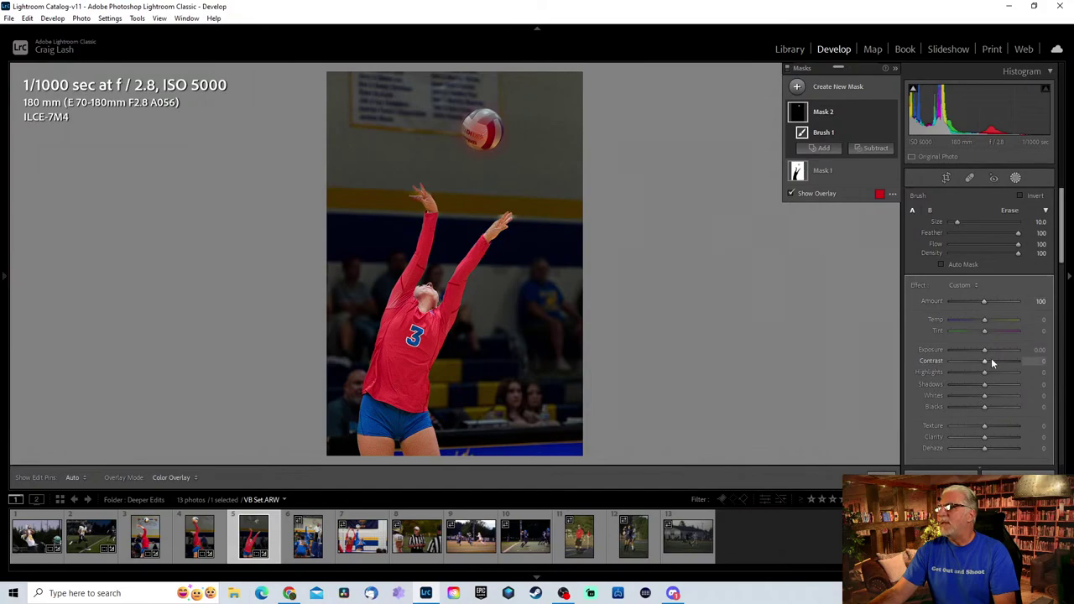
left_click_drag(984, 349, 996, 349)
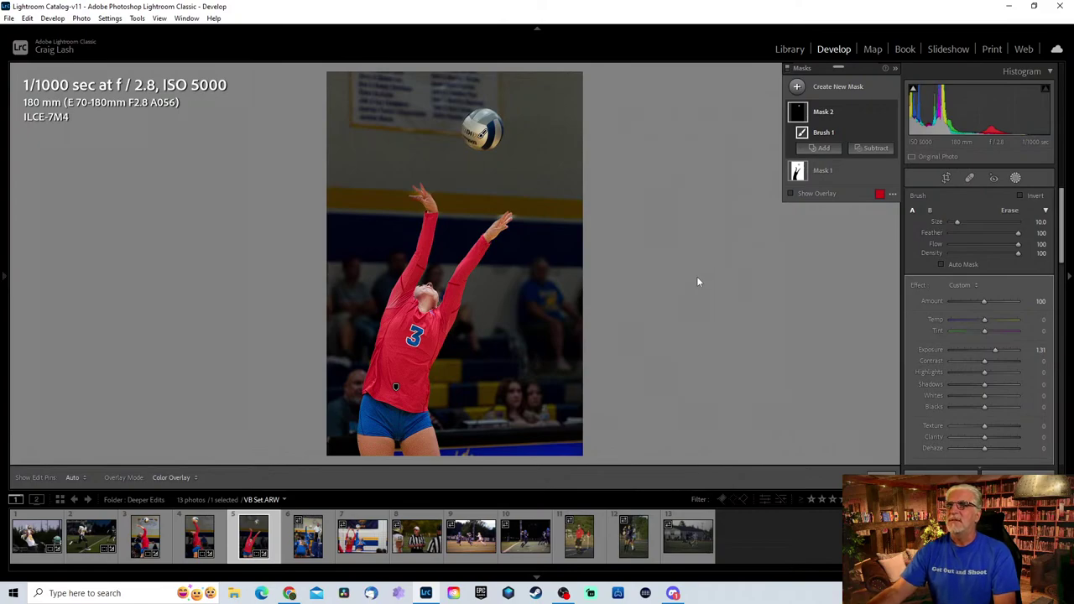
Compare the setter photo's before and after versions, examining the mask edges around her hands up close.
left_click(851, 86)
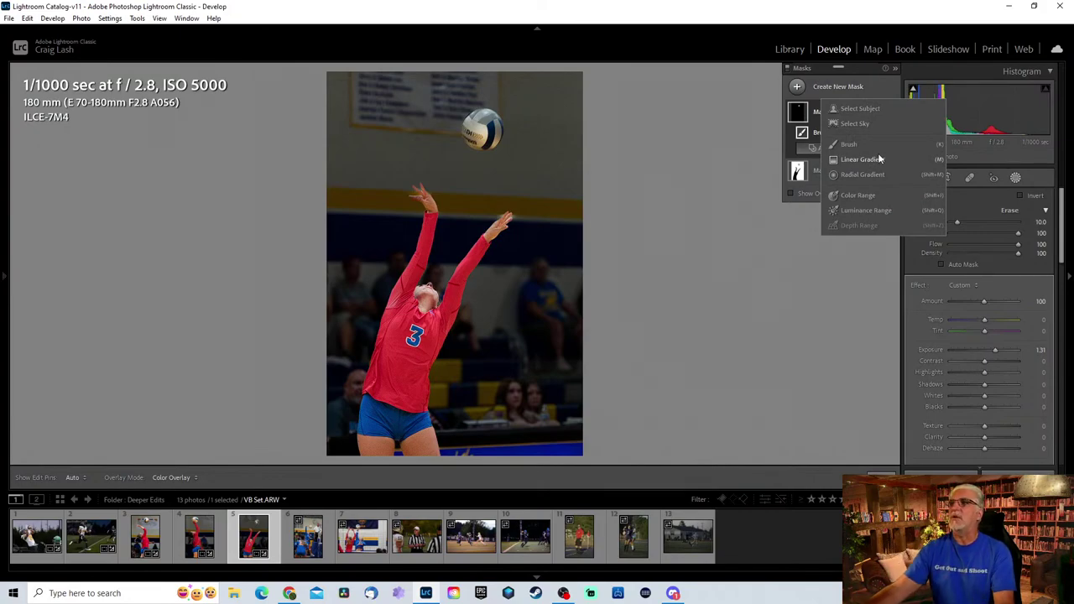
left_click(735, 241)
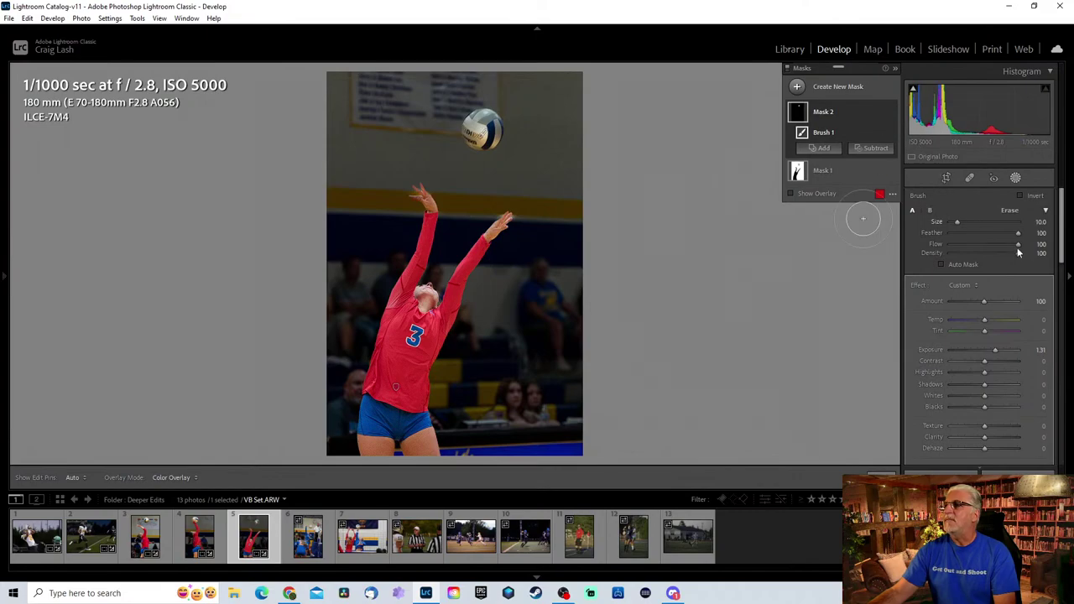
key("y")
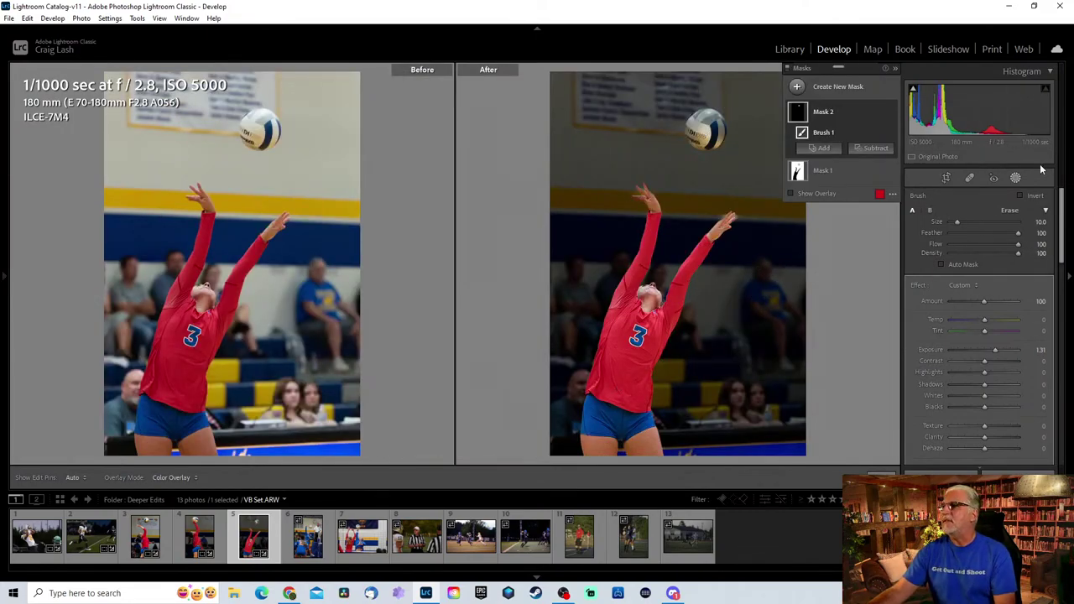
left_click(1016, 178)
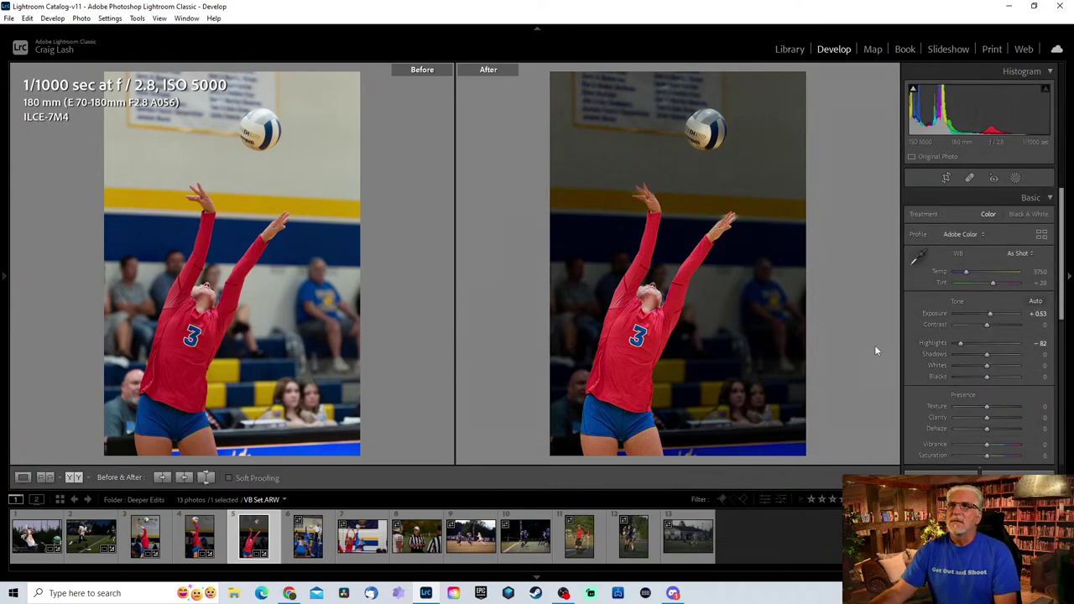
left_click(743, 219)
left_click(729, 218)
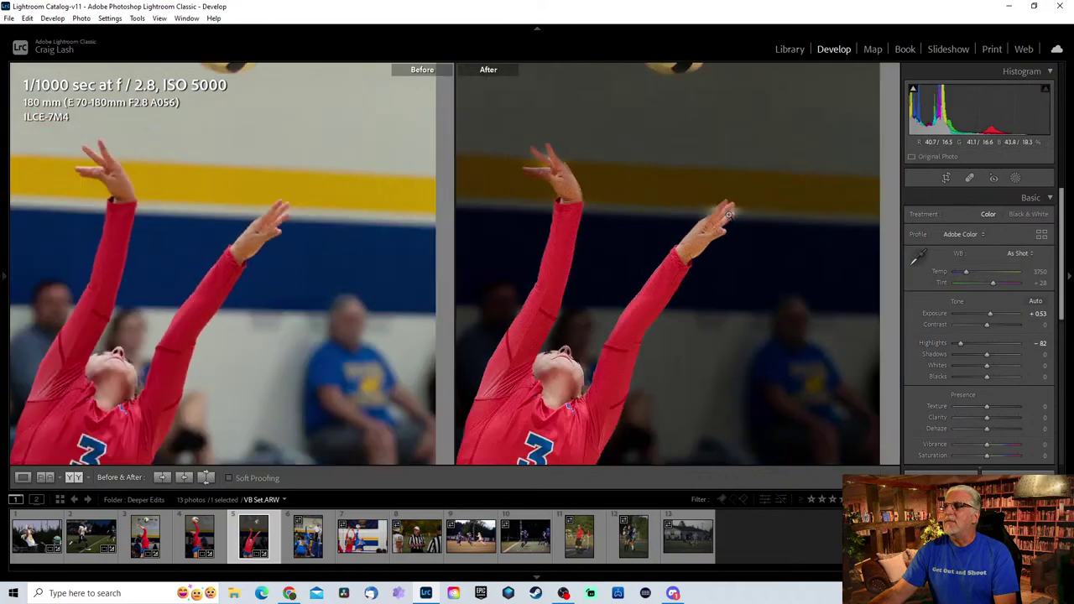
left_click_drag(642, 205, 633, 237)
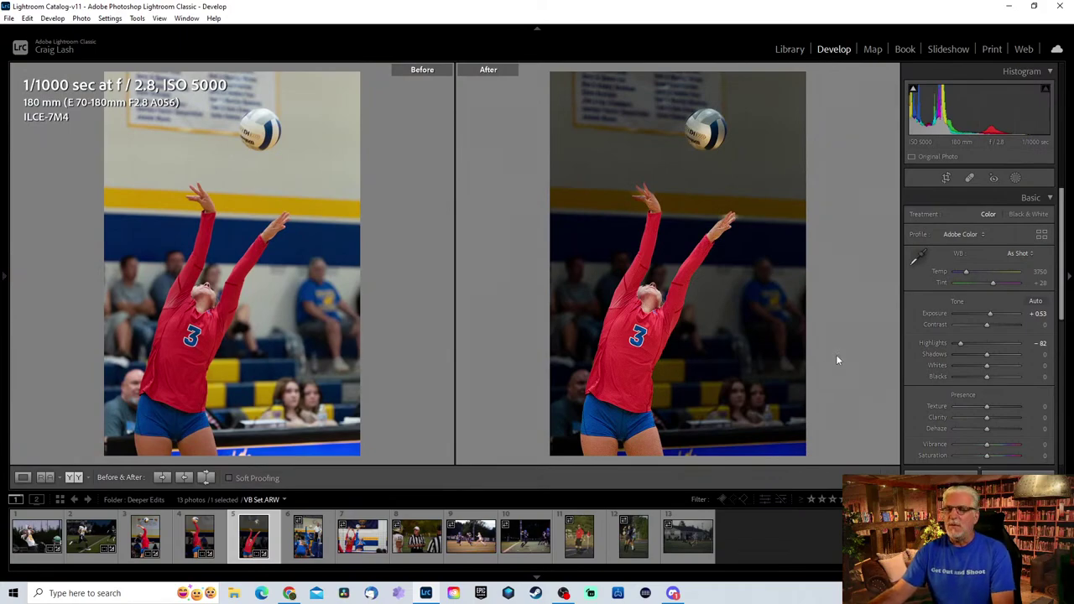
key("y")
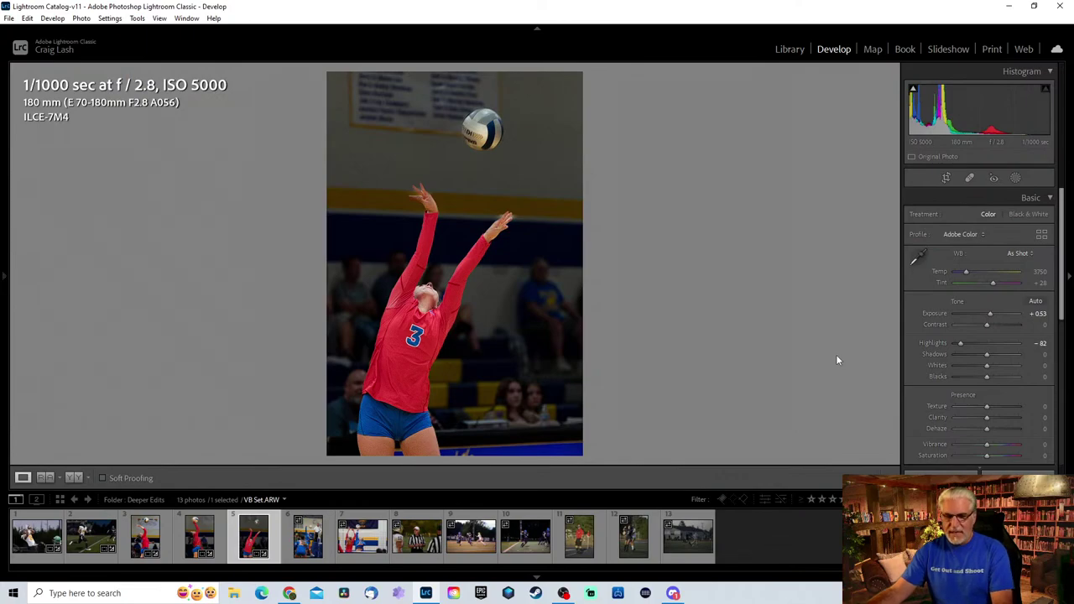
Open the volleyball spike photo and crop it tightly around the hitter wearing number 4 and the ball.
left_click(316, 553)
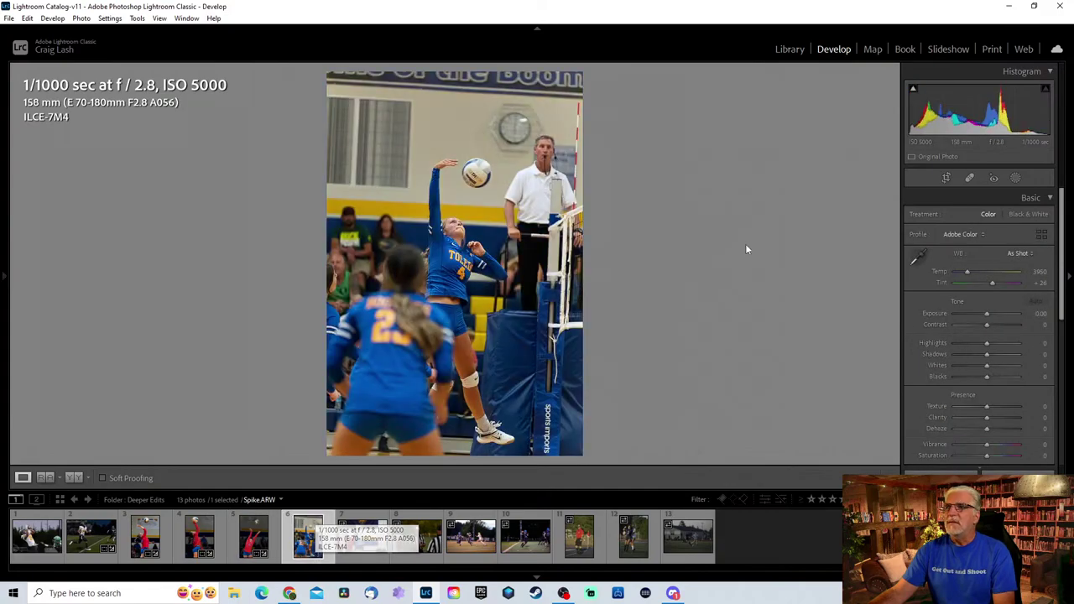
key("r")
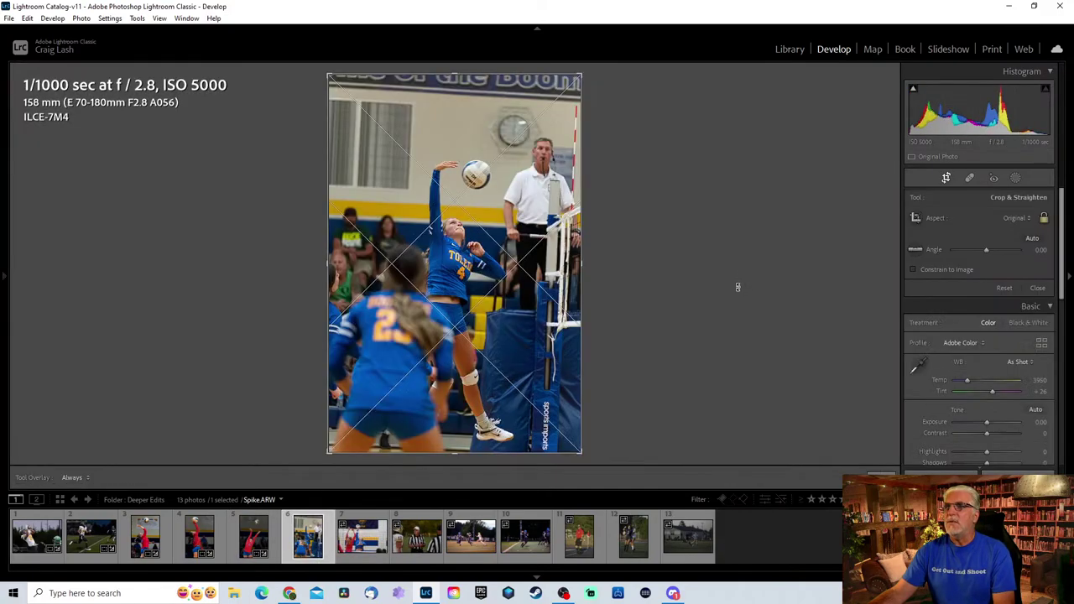
left_click_drag(509, 463, 510, 347)
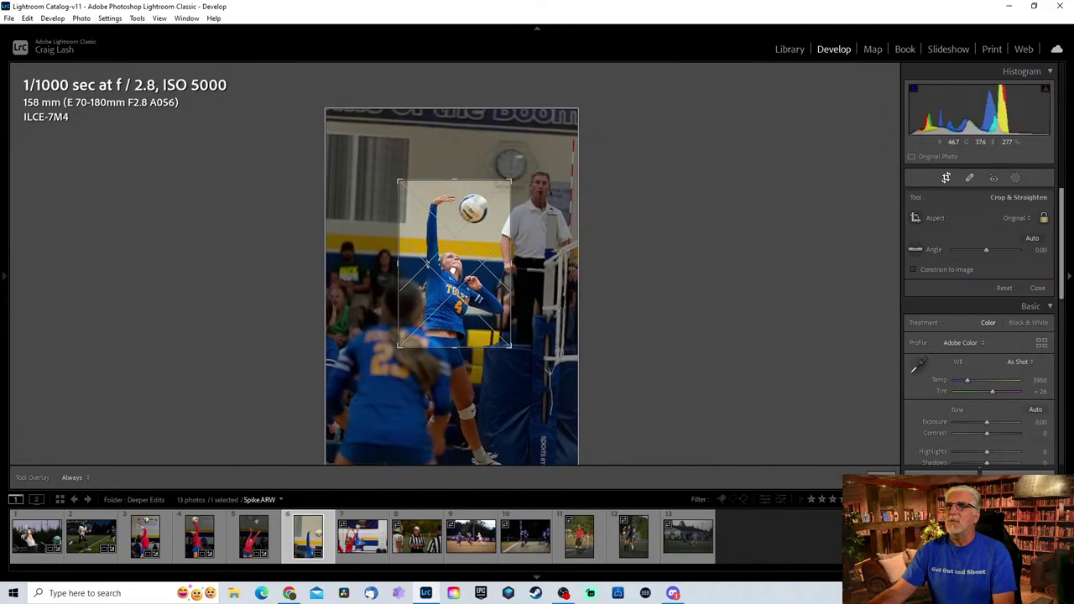
left_click_drag(709, 220, 722, 240)
left_click_drag(447, 280, 452, 280)
key("Return")
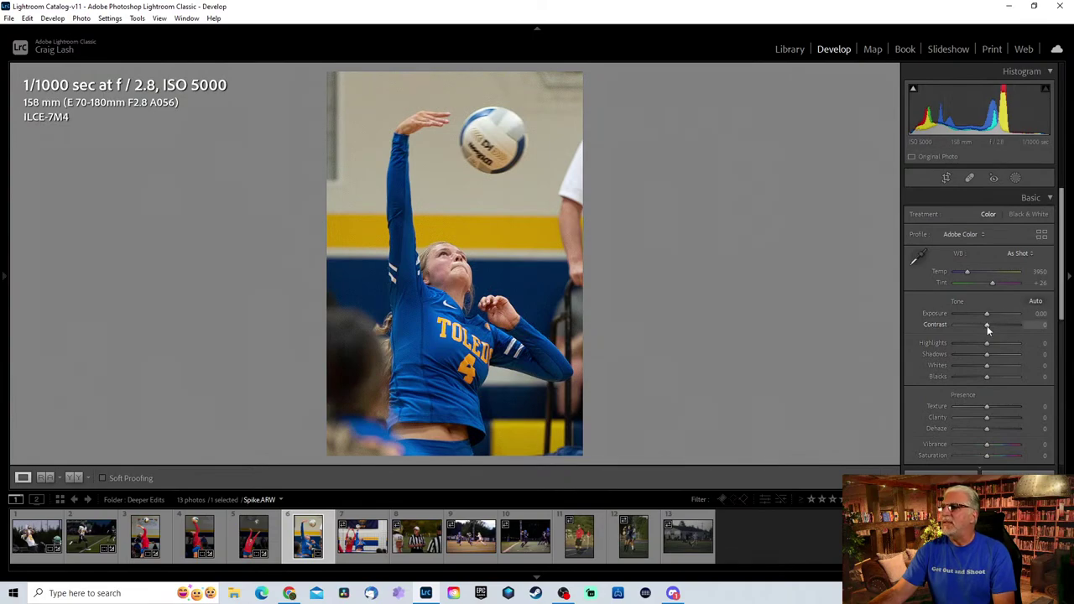
Set the cropped spike photo's Highlights to -100 and Exposure to +0.44.
left_click_drag(986, 343, 916, 357)
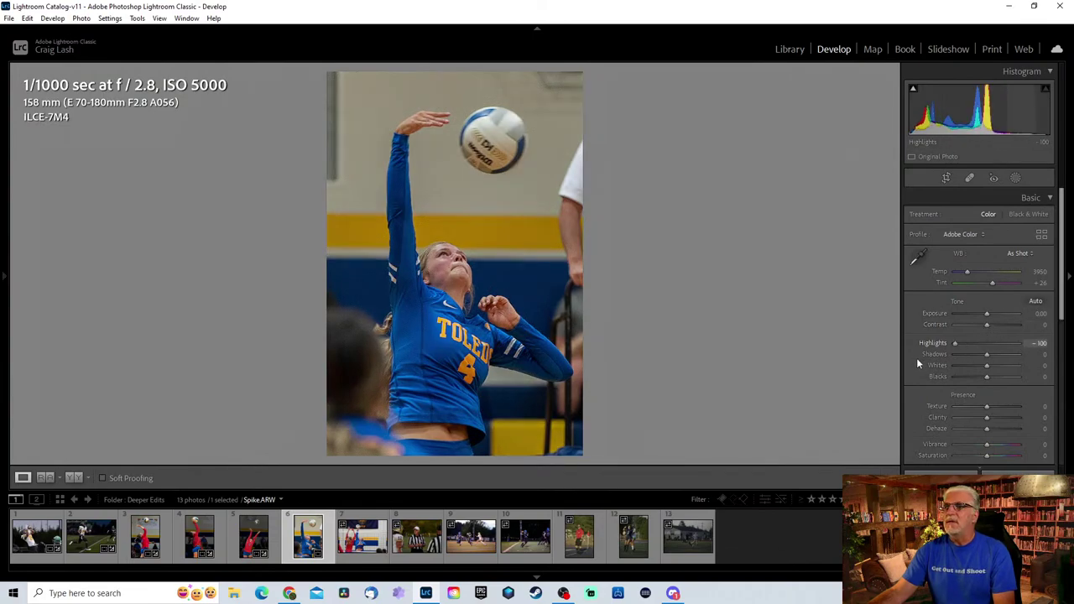
scroll(965, 386, "down", 5)
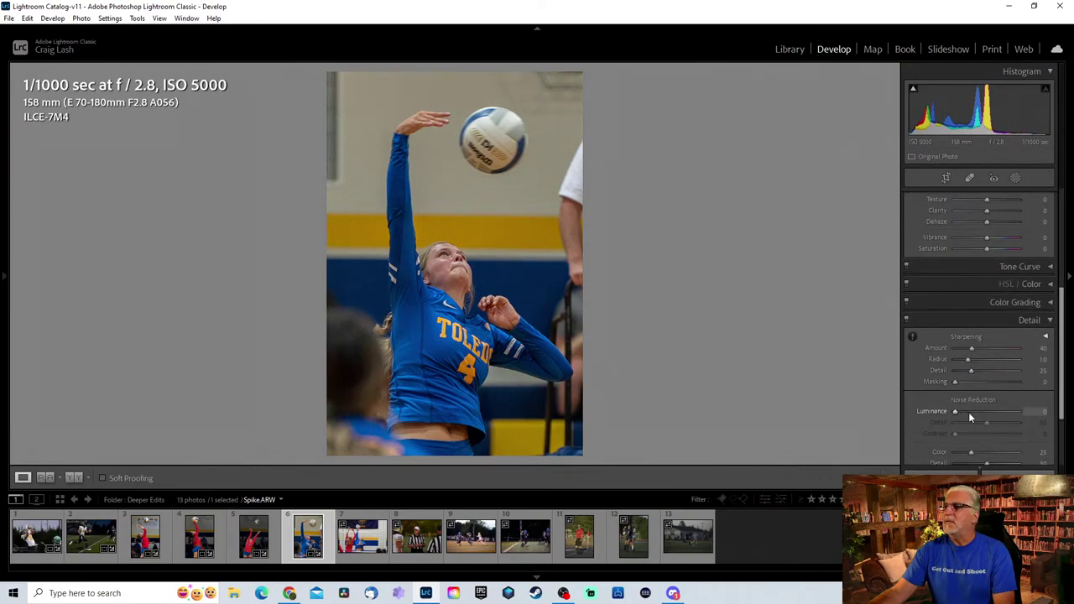
left_click_drag(1064, 404, 1064, 308)
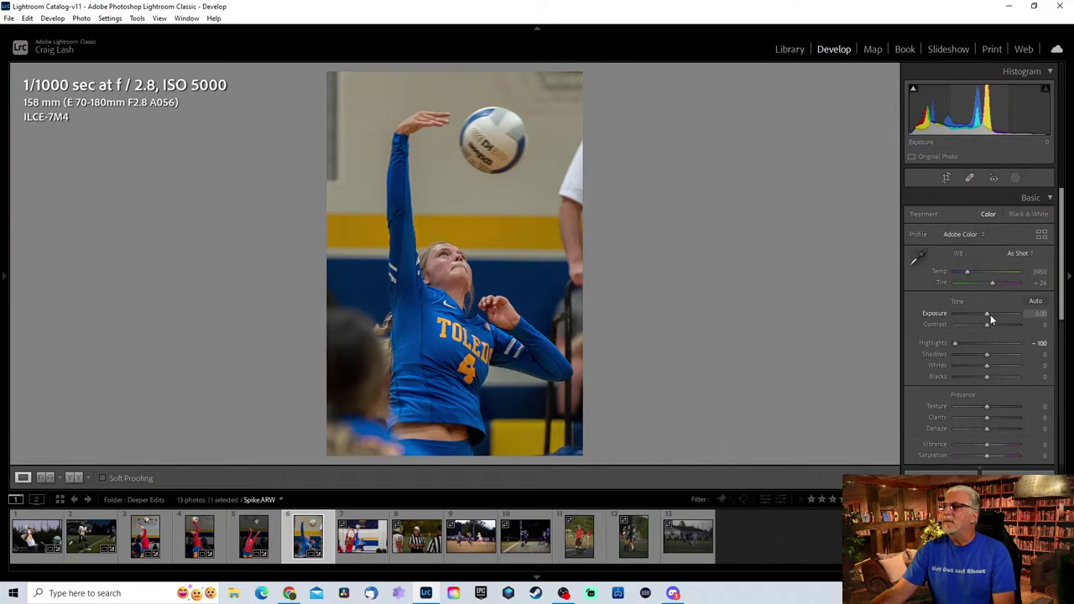
left_click_drag(990, 315, 999, 313)
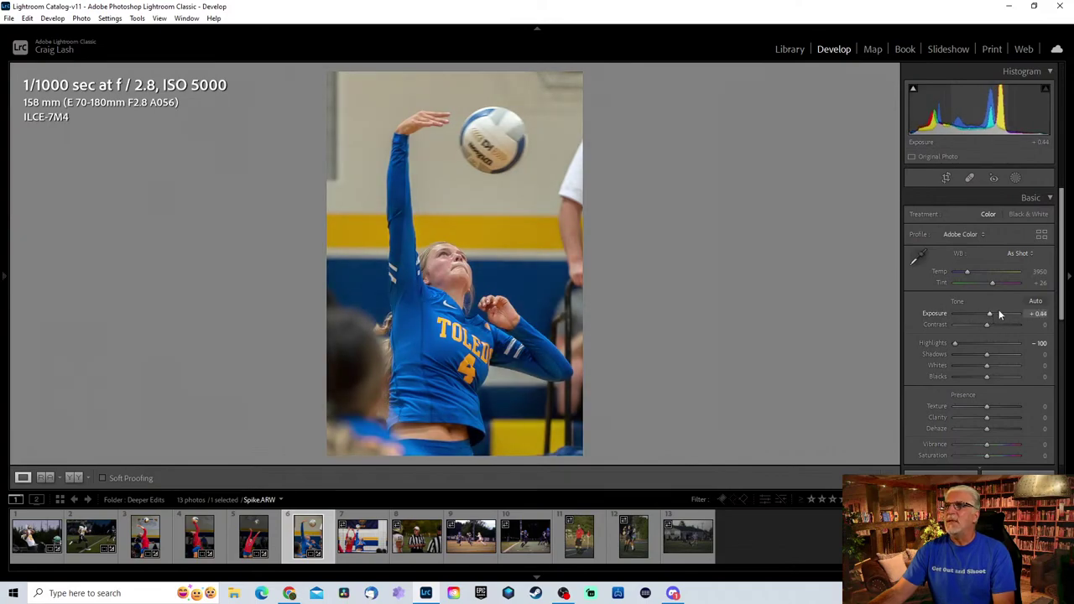
Create an inverted subject mask on the spike photo and lower the background's Exposure to -1.85.
left_click(1016, 178)
left_click(944, 210)
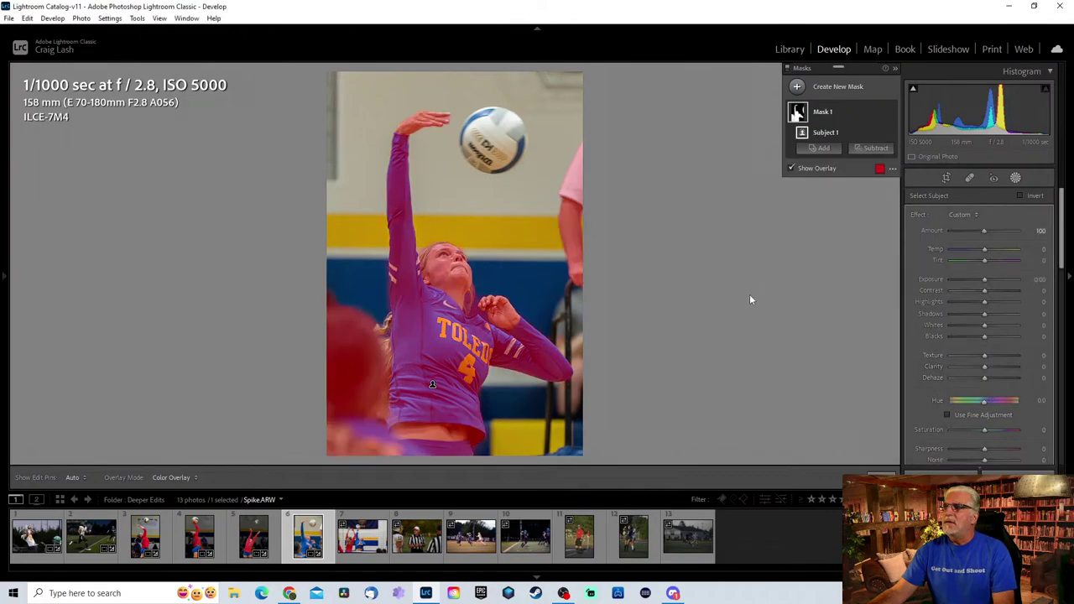
left_click(880, 134)
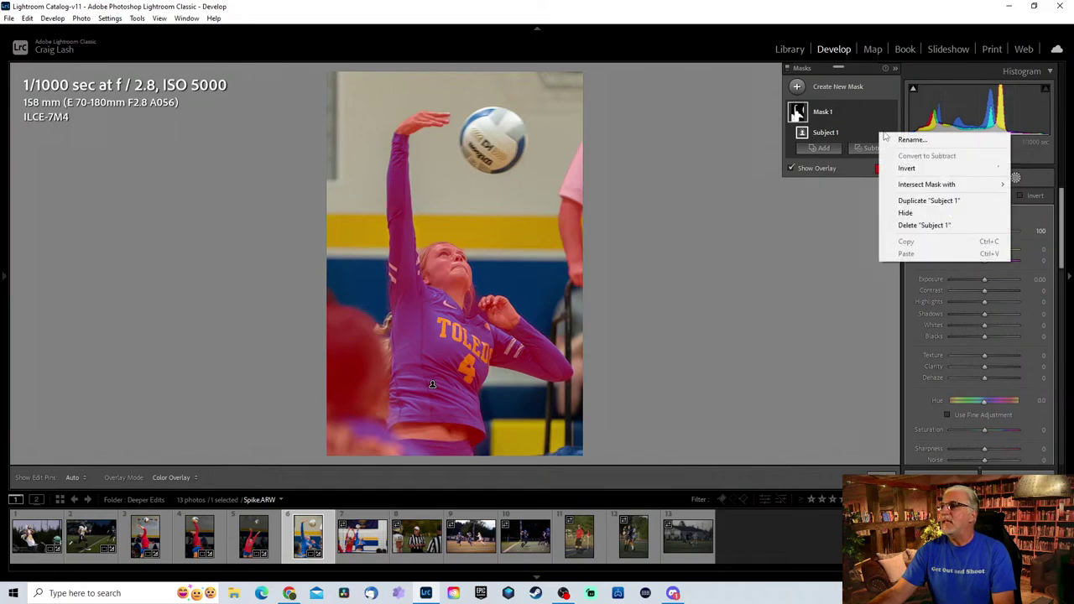
left_click(914, 168)
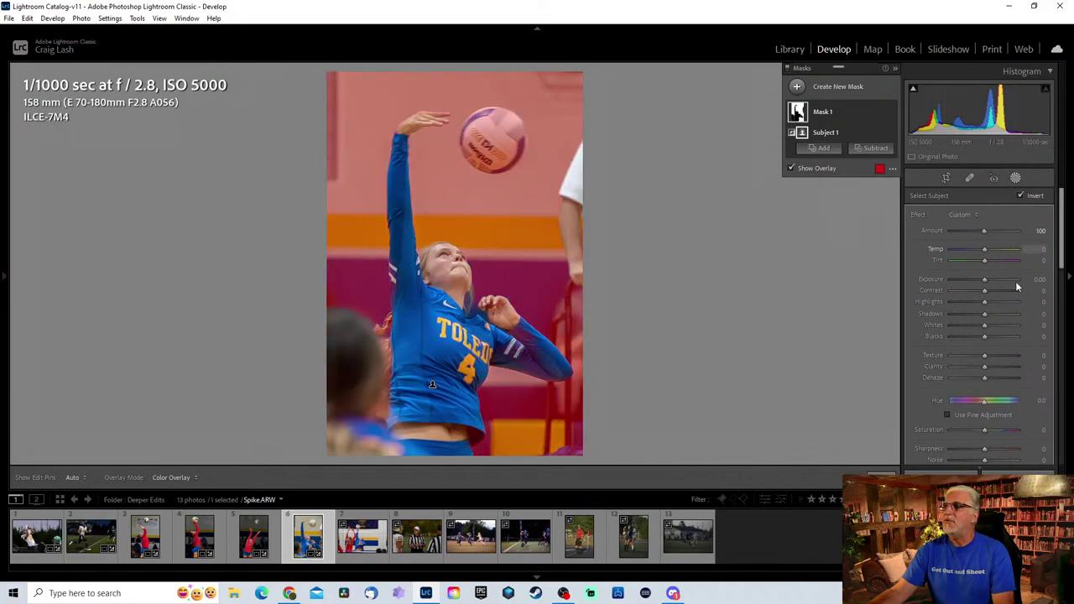
left_click_drag(979, 283, 968, 279)
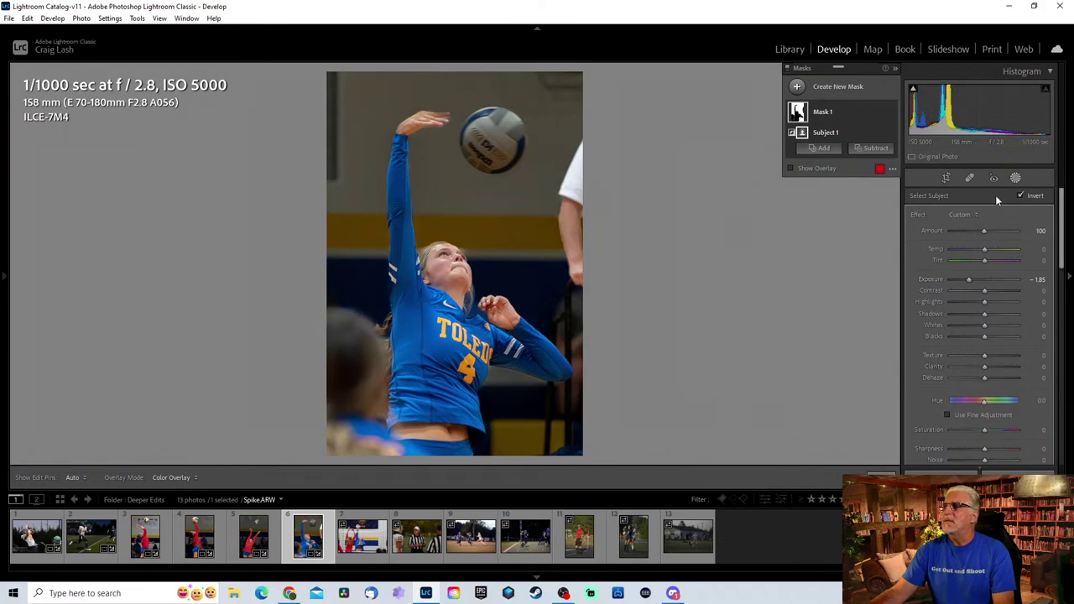
Brush a new mask over the volleyball beside the hitter's raised hand and set its Exposure to 1.71.
left_click(854, 87)
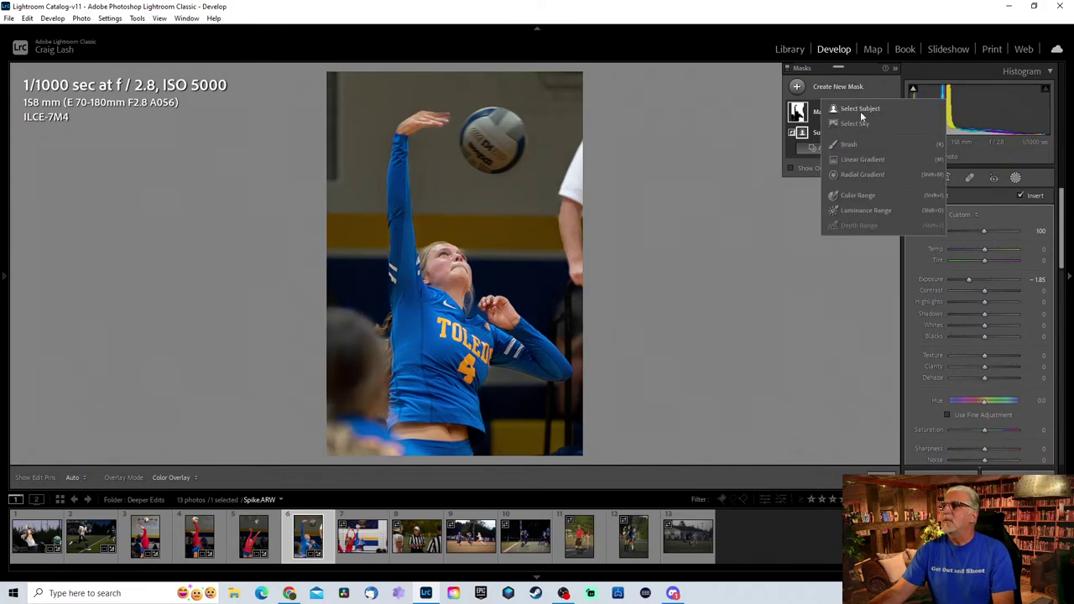
left_click(855, 143)
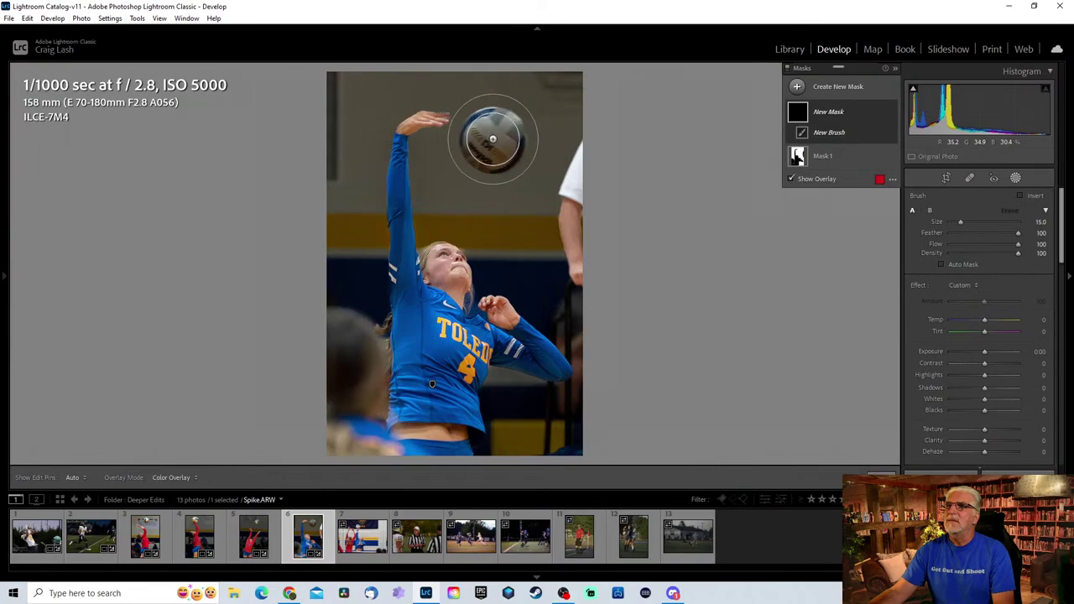
left_click(495, 141)
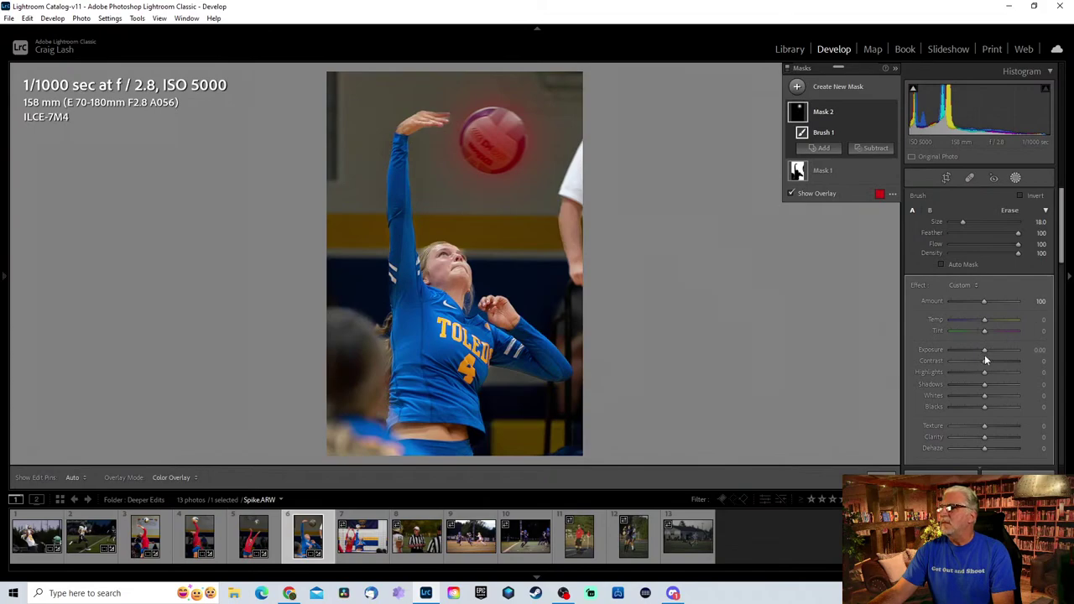
mouse_move(984, 349)
left_mouse_down()
mouse_move(1011, 340)
mouse_move(1000, 340)
left_mouse_up()
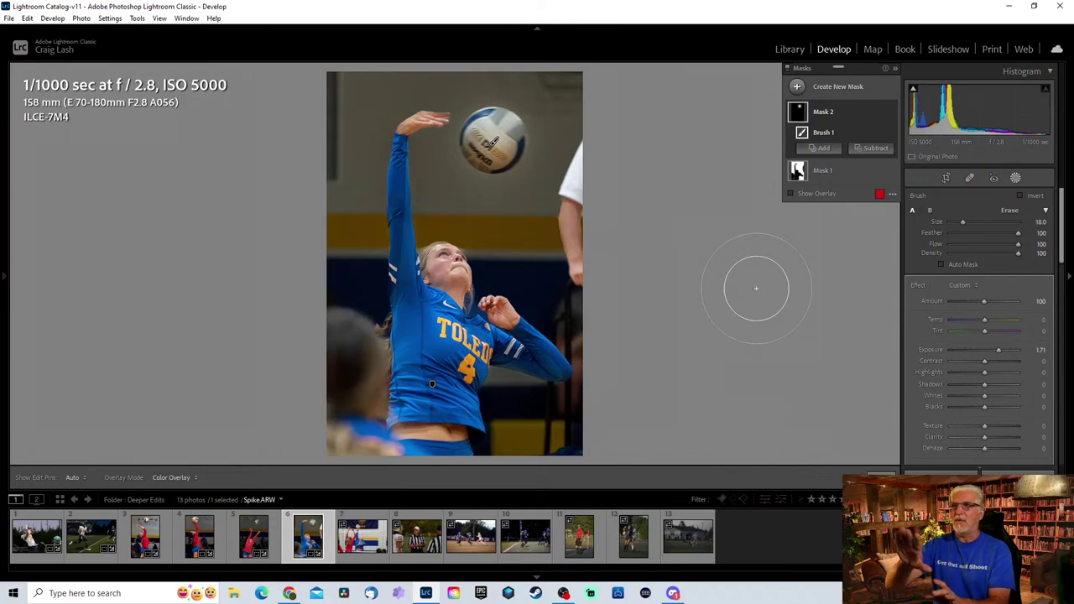
Finish masking and compare the spike photo's before and after versions side by side.
left_click(1013, 178)
key("y")
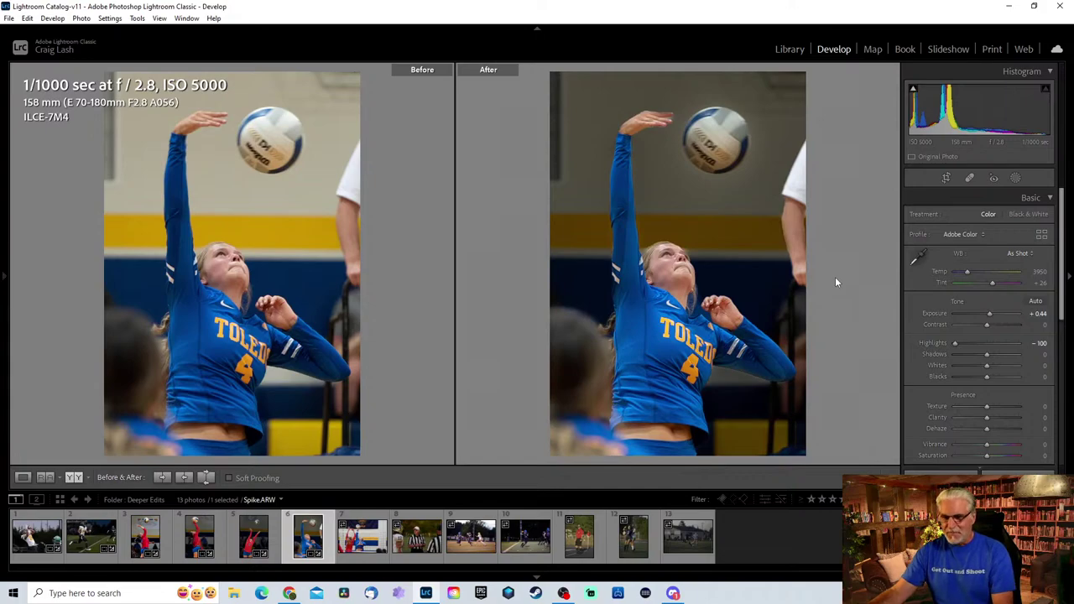
key("y")
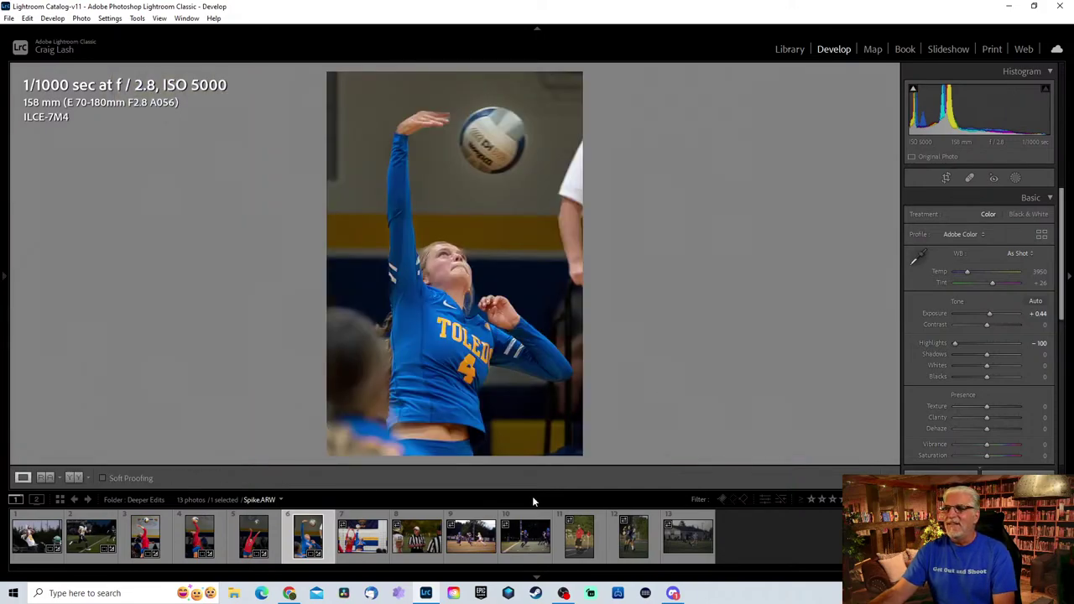
Open the football official photo and set its Exposure to +1.05.
left_click(409, 555)
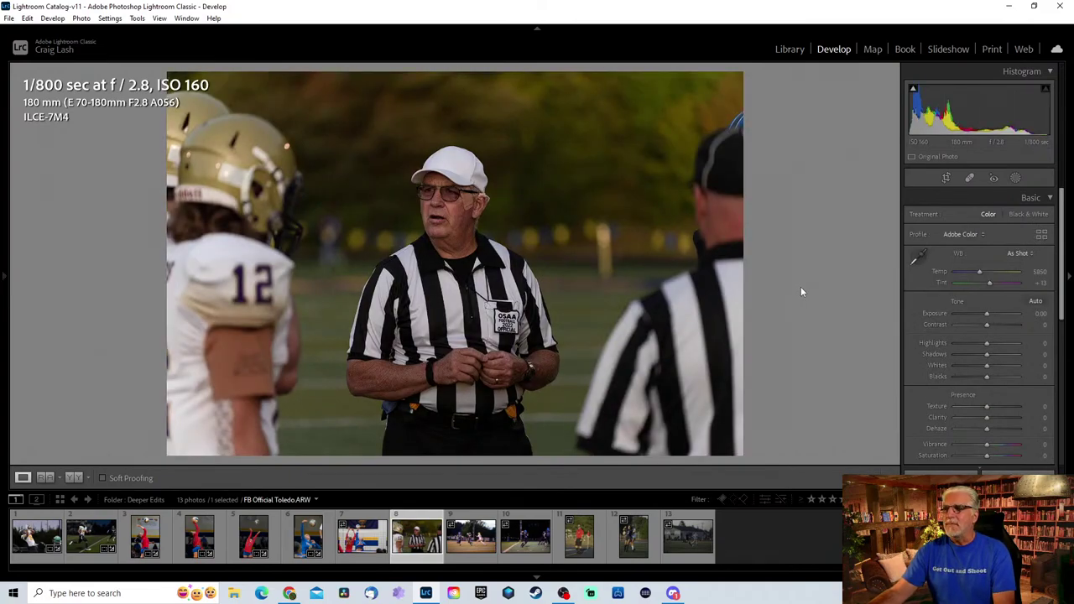
left_click_drag(988, 311, 988, 311)
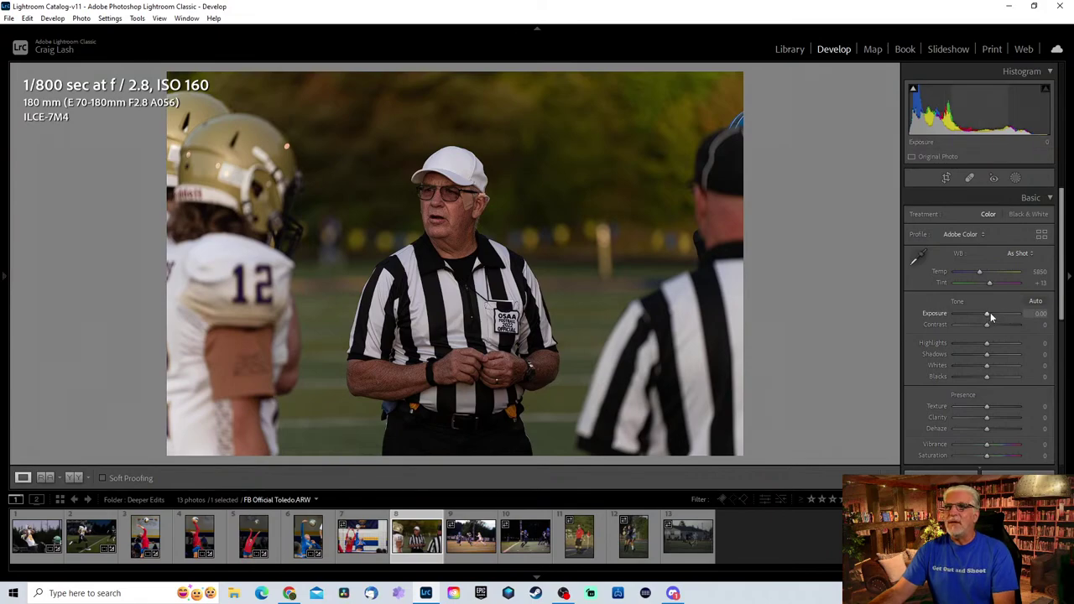
left_click_drag(989, 312, 994, 314)
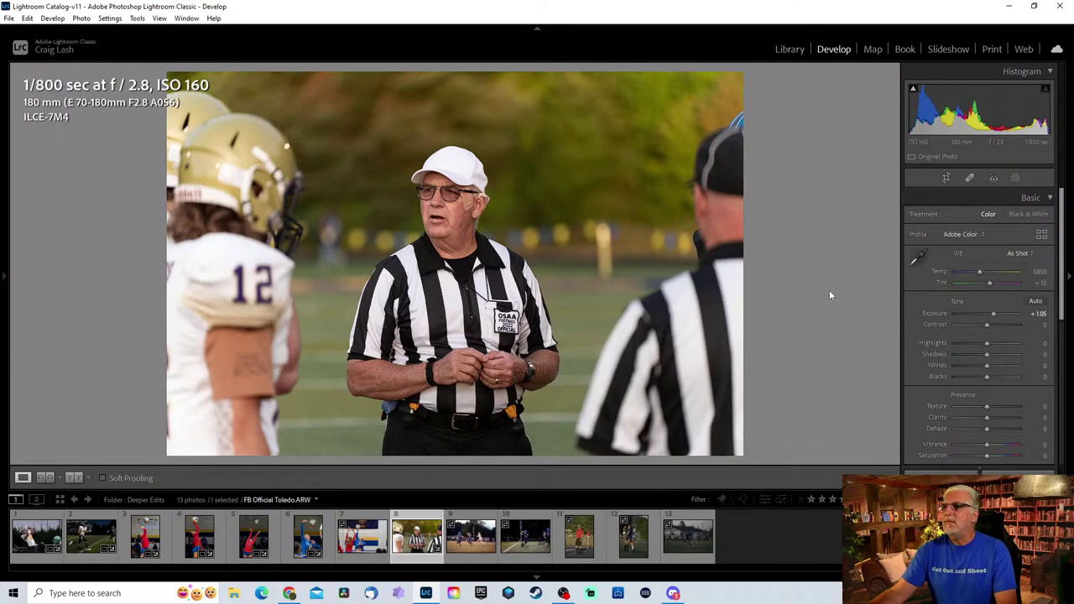
Crop the photo tighter around the official and the number 12 player, and set Highlights to -65.
key("r")
left_click_drag(746, 267, 662, 257)
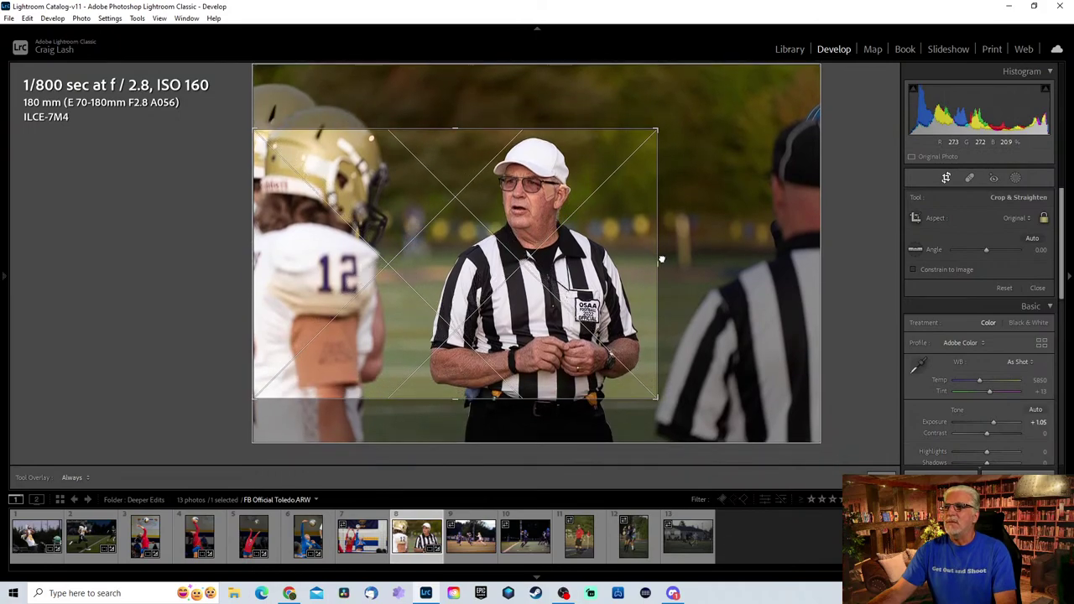
key("Return")
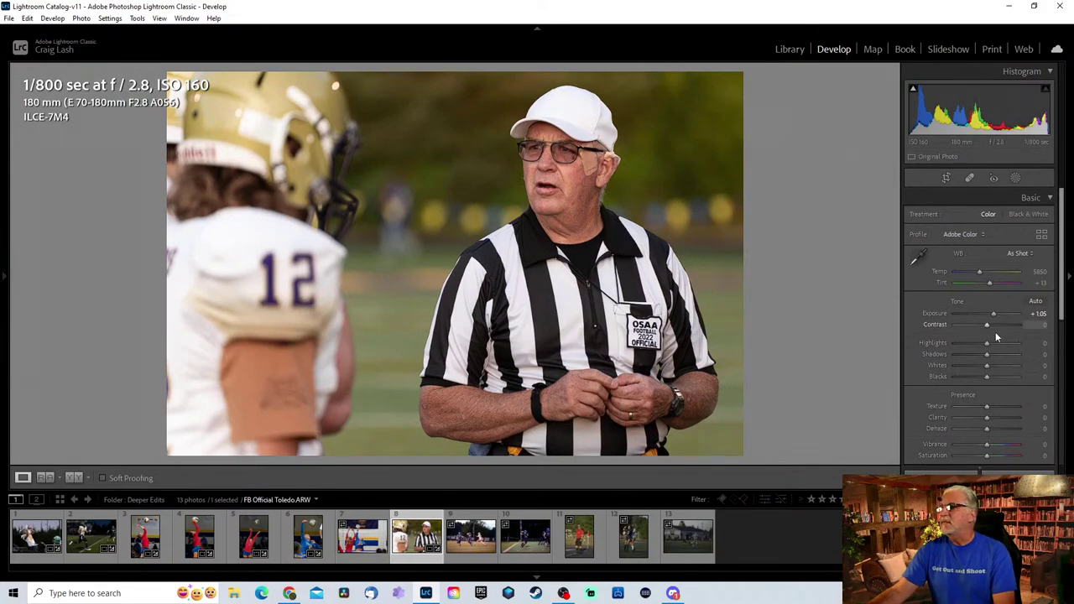
left_click_drag(989, 344, 968, 343)
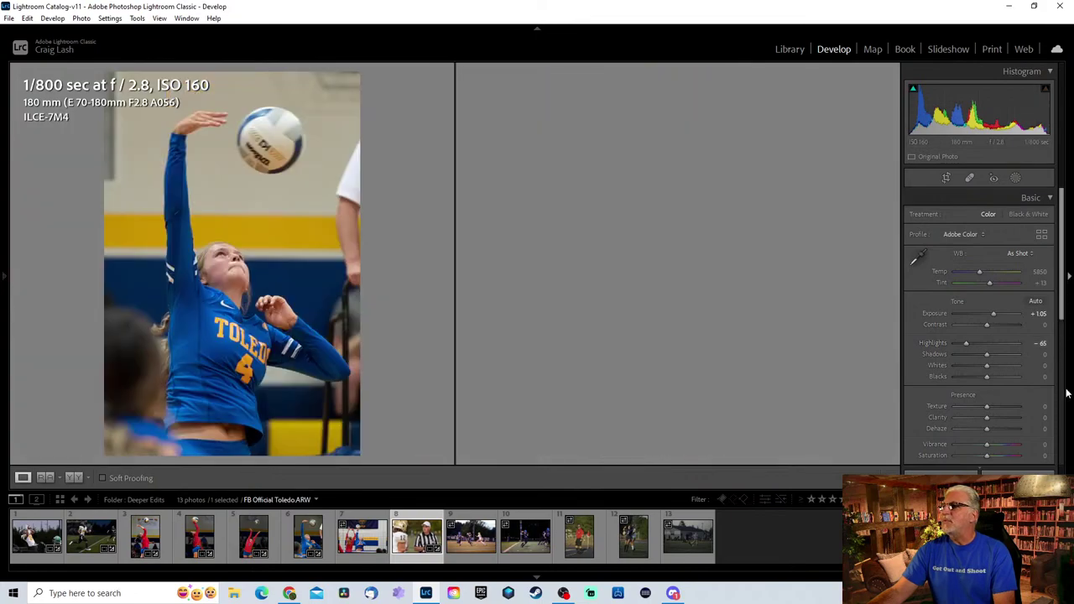
Hide the filmstrip and set the official photo's Sharpening Amount to 75, inspecting the striped shirt up close.
left_click(1067, 319)
left_click(1063, 319)
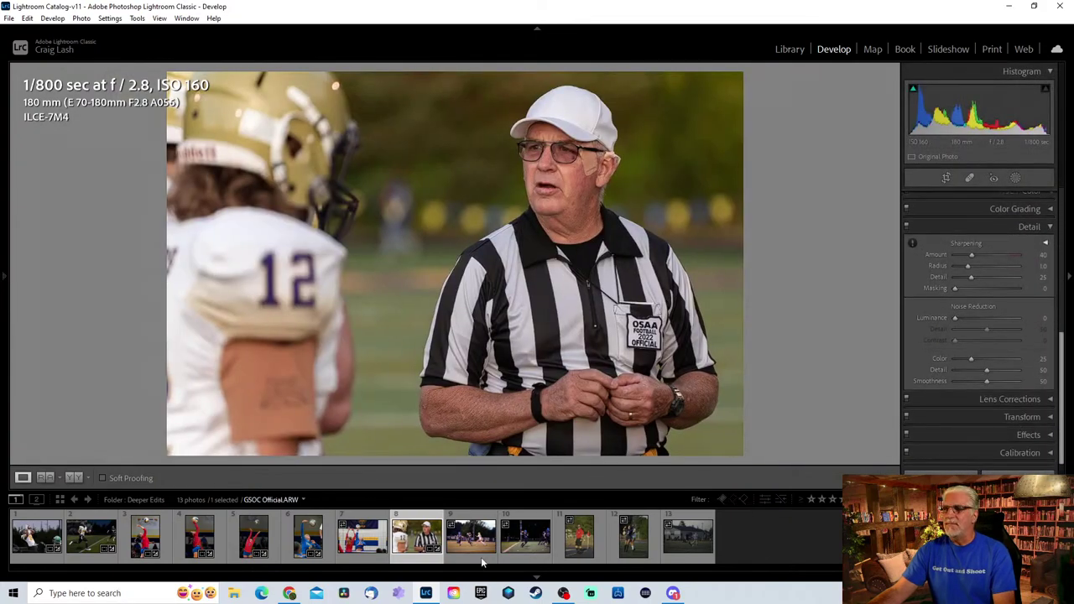
left_click(537, 577)
scroll(953, 426, "up", 2)
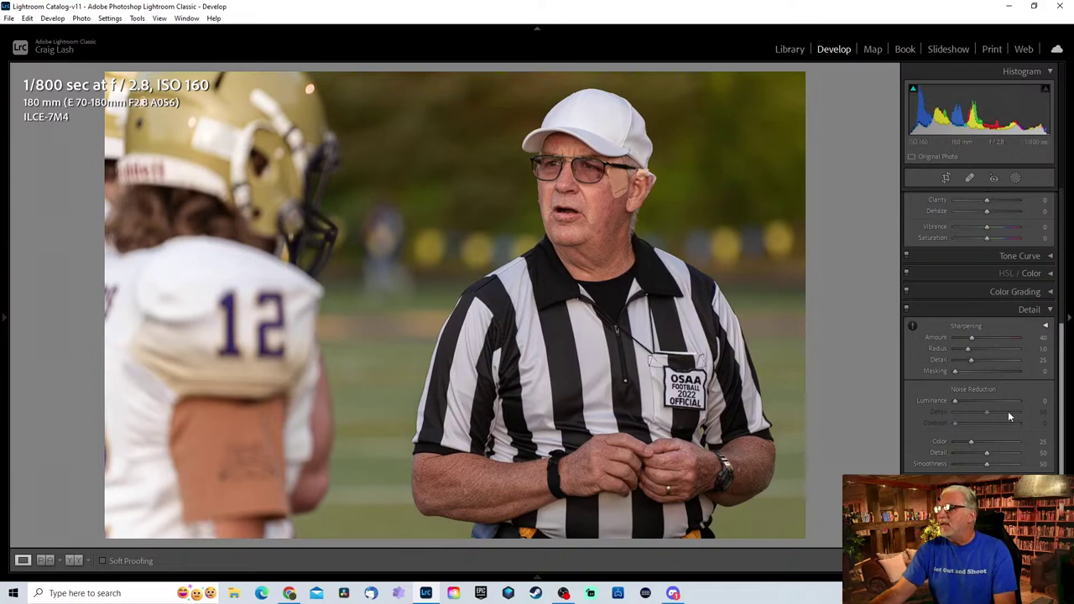
key("z")
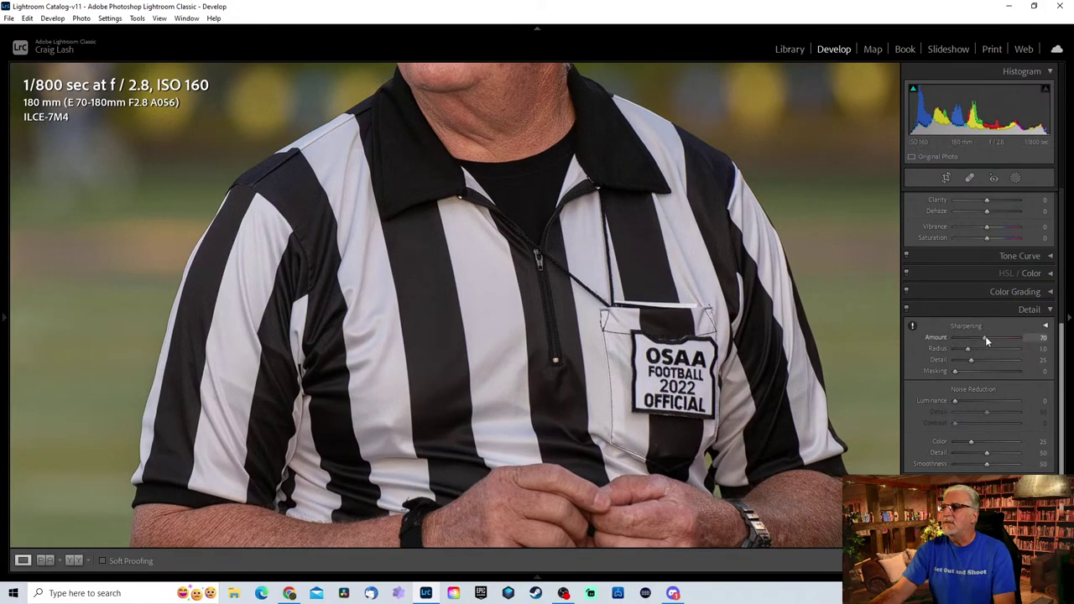
left_click(715, 361)
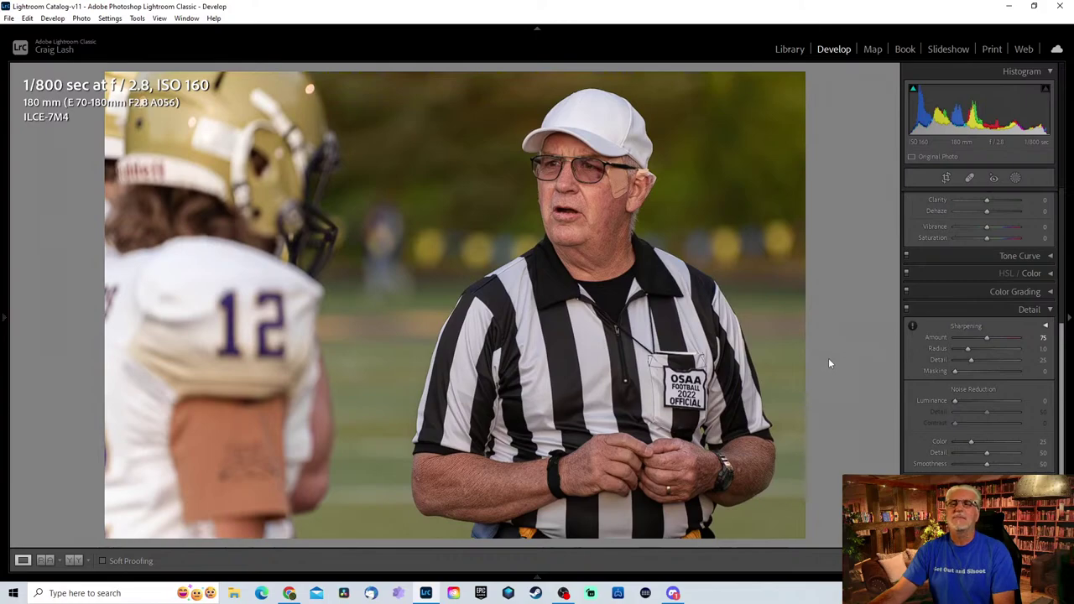
Create a subject mask covering the official and the player, and raise its Exposure to 0.44.
left_click_drag(1062, 357, 1066, 205)
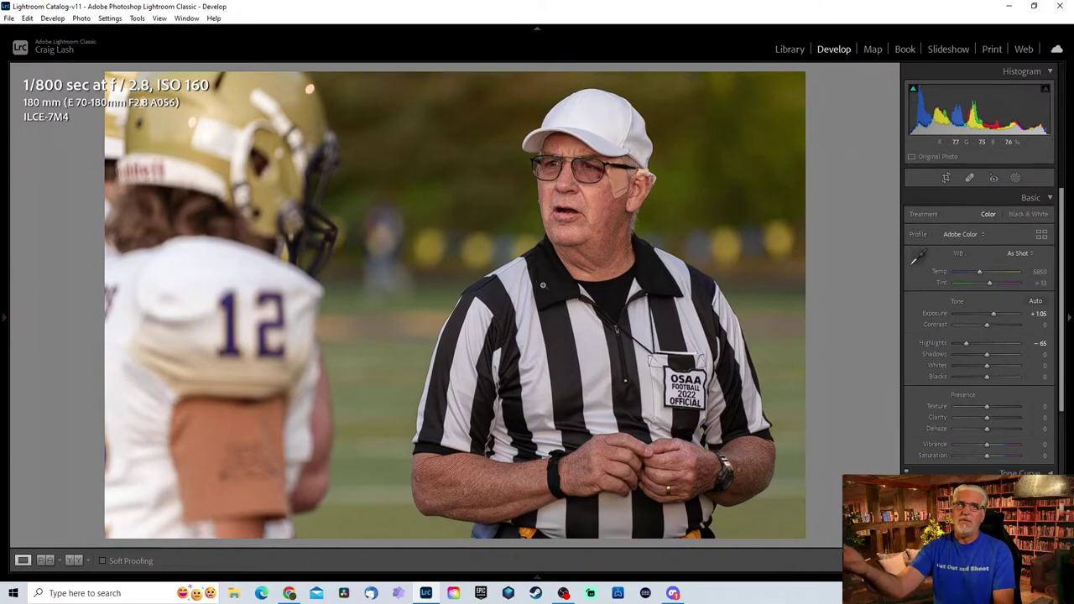
left_click(1016, 178)
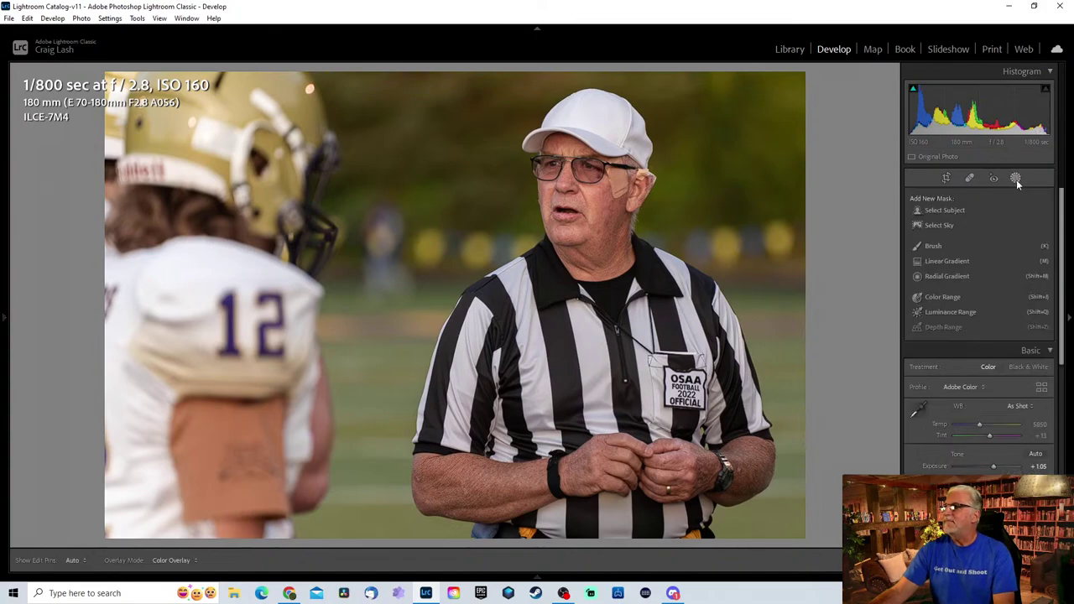
left_click(969, 212)
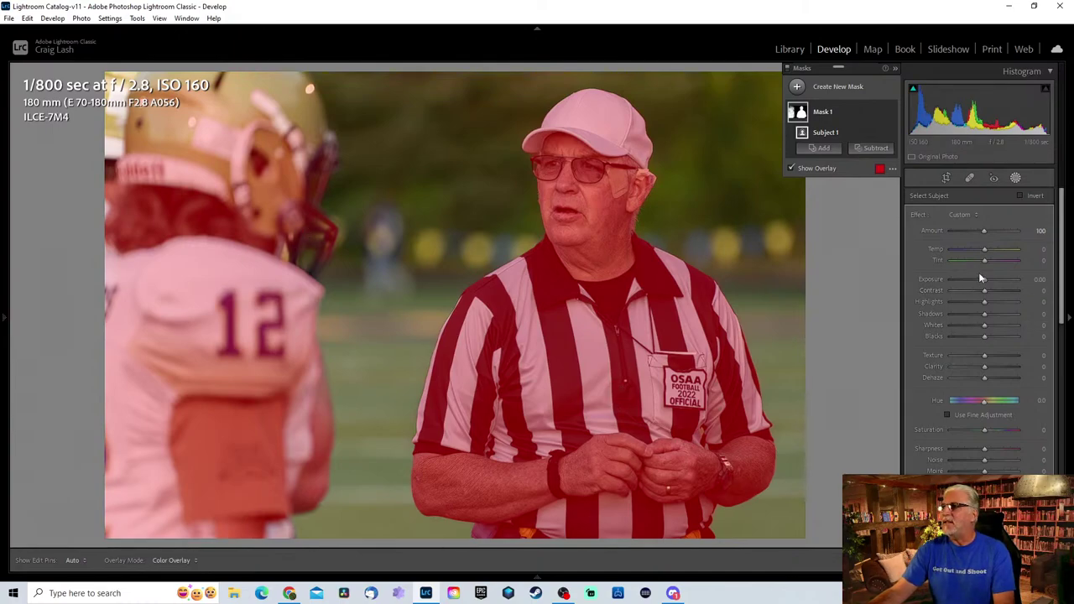
mouse_move(985, 278)
left_mouse_down()
mouse_move(1000, 276)
mouse_move(986, 277)
left_mouse_up()
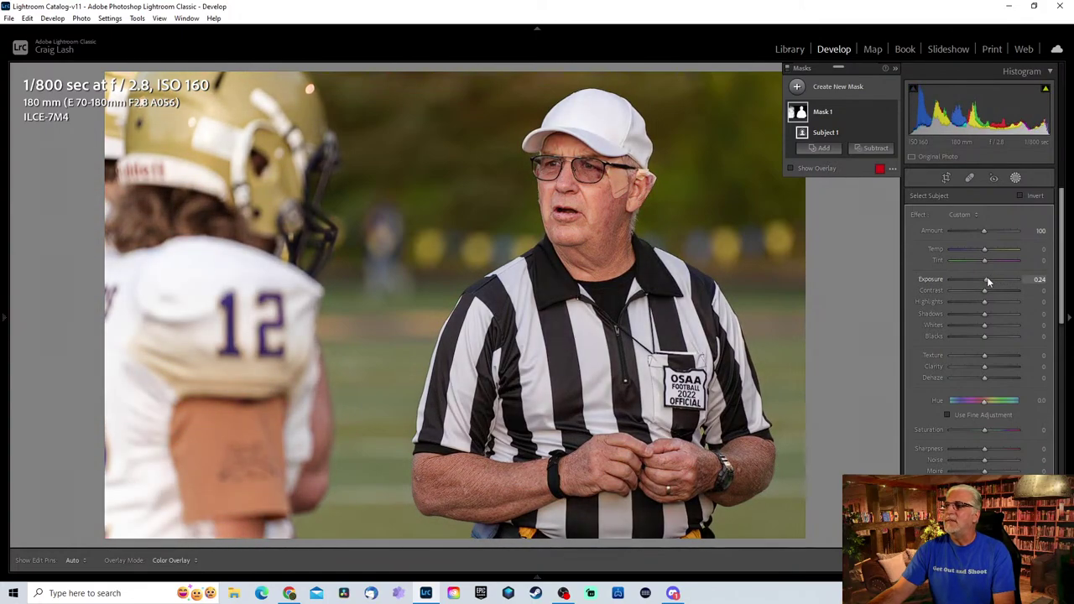
Invert the official photo's subject mask and lower the background's Exposure to -3.93.
right_click(880, 132)
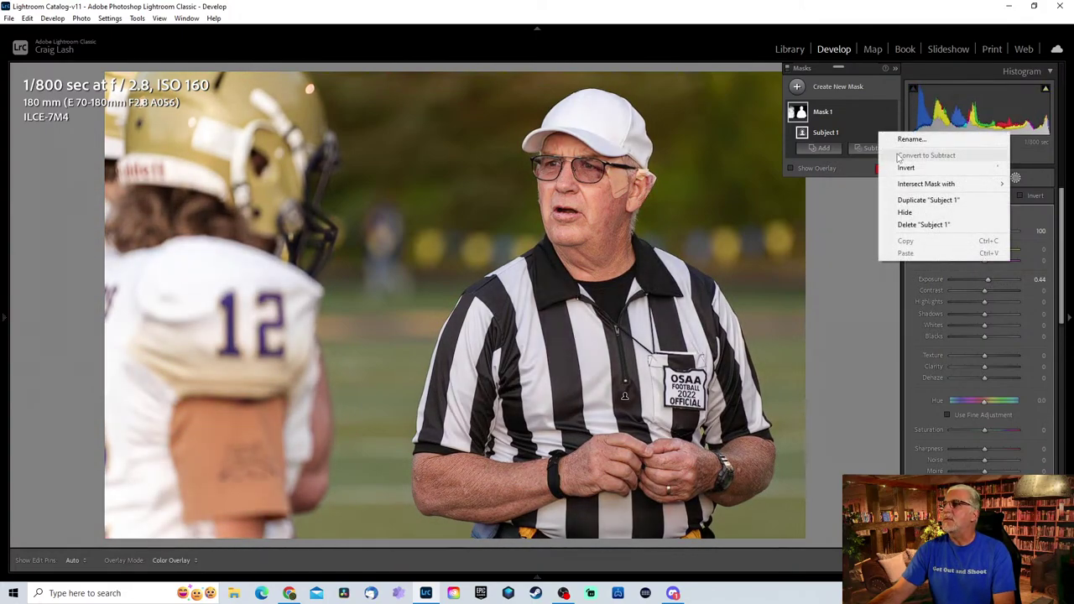
left_click(906, 168)
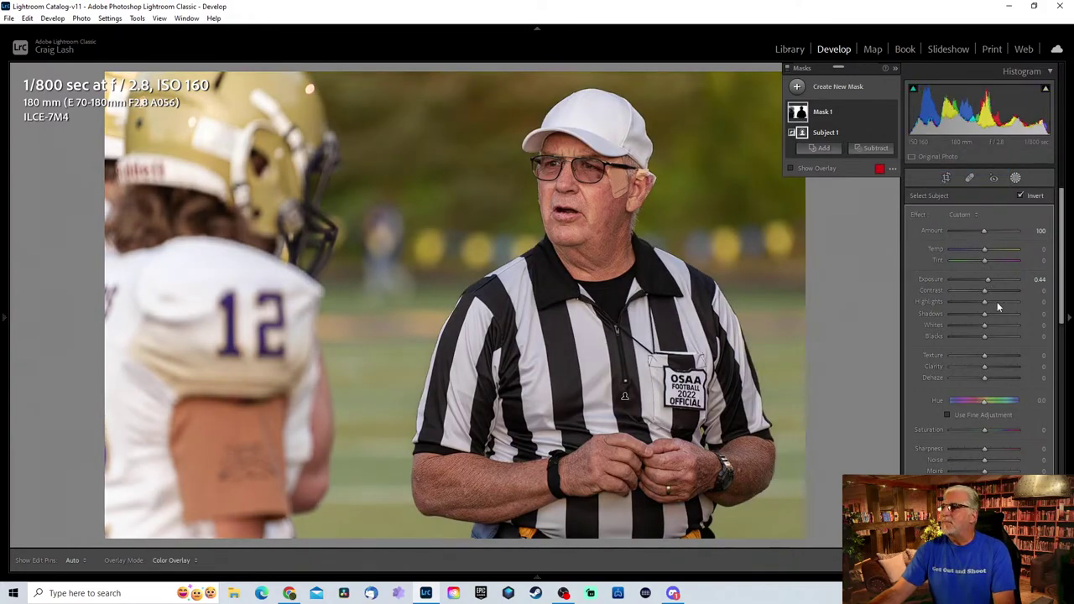
left_click_drag(993, 278, 945, 291)
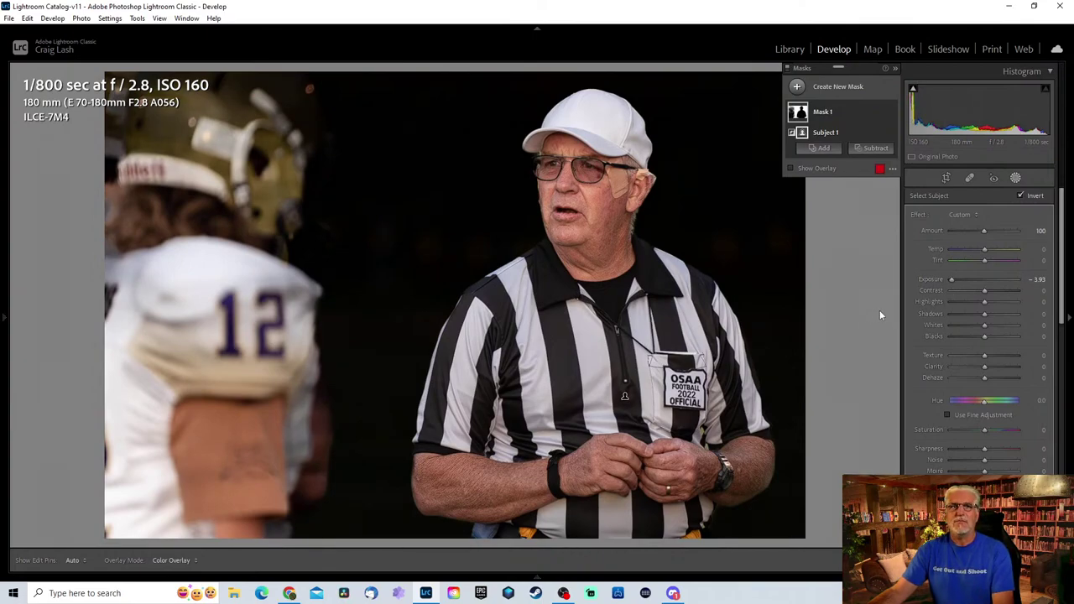
Set the official photo's background mask to Exposure -1.71, Highlights -24 and Texture -3, and compare before and after.
left_click_drag(955, 279, 969, 279)
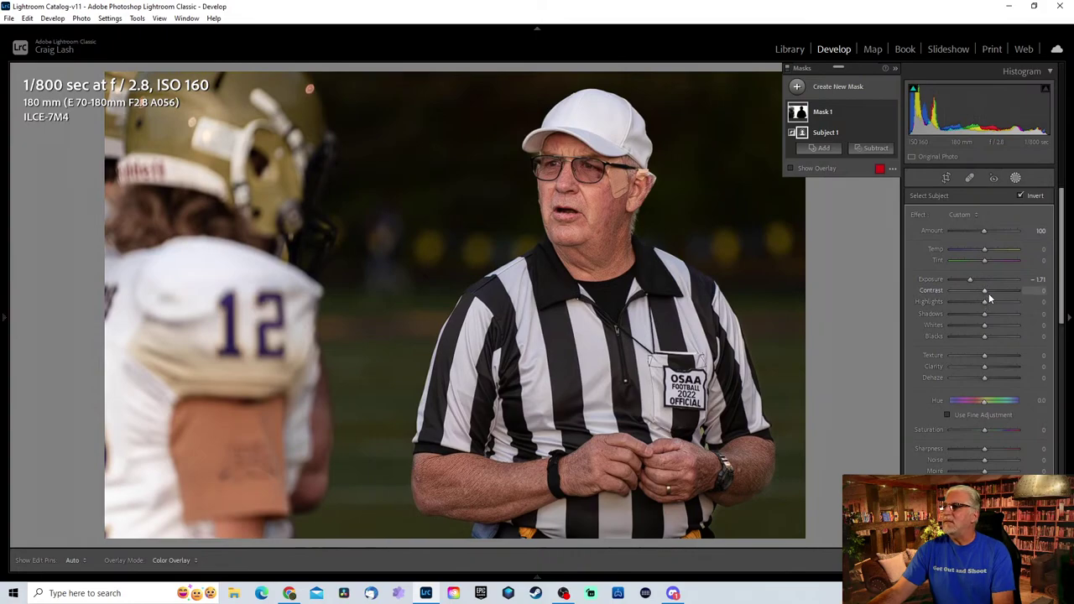
mouse_move(988, 356)
left_mouse_down()
mouse_move(1025, 355)
mouse_move(918, 369)
mouse_move(1027, 358)
mouse_move(913, 375)
mouse_move(986, 356)
left_mouse_up()
mouse_move(985, 301)
left_mouse_down()
mouse_move(925, 310)
mouse_move(1017, 307)
mouse_move(937, 315)
mouse_move(976, 308)
left_mouse_up()
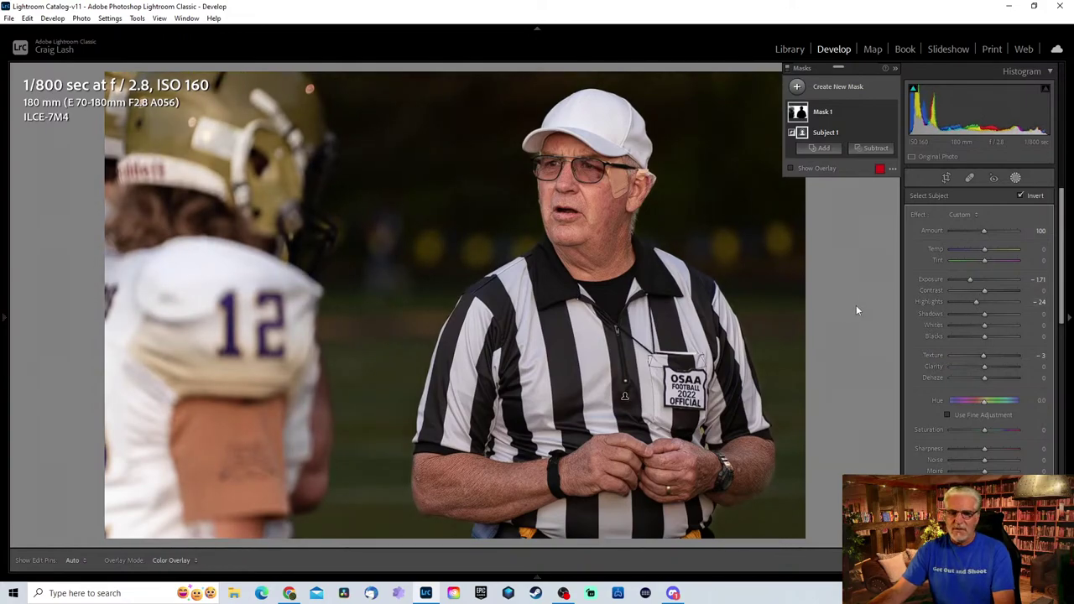
key("y")
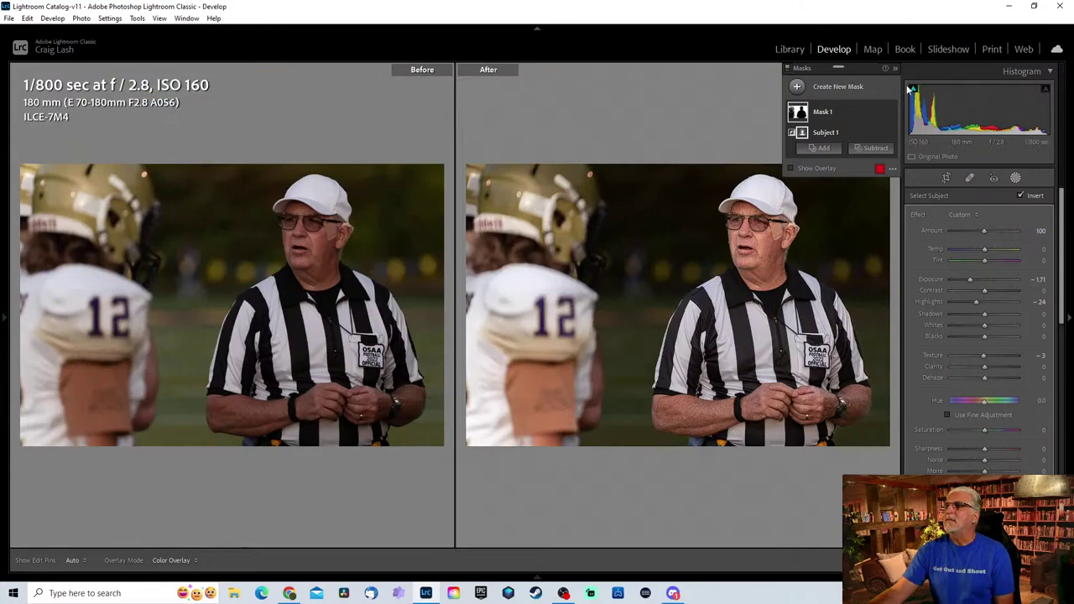
left_click(1015, 178)
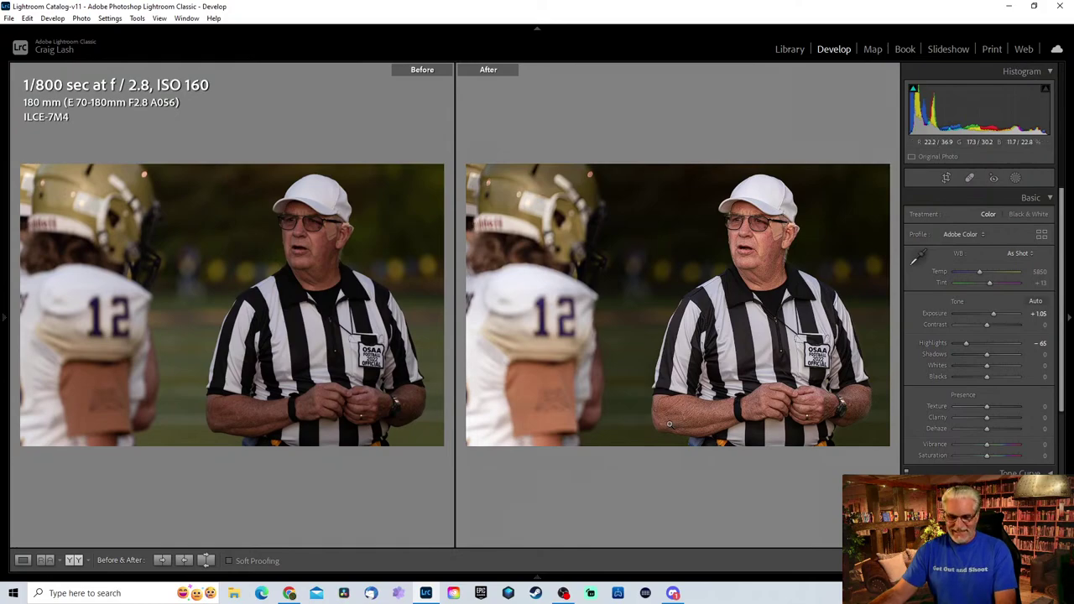
key("y")
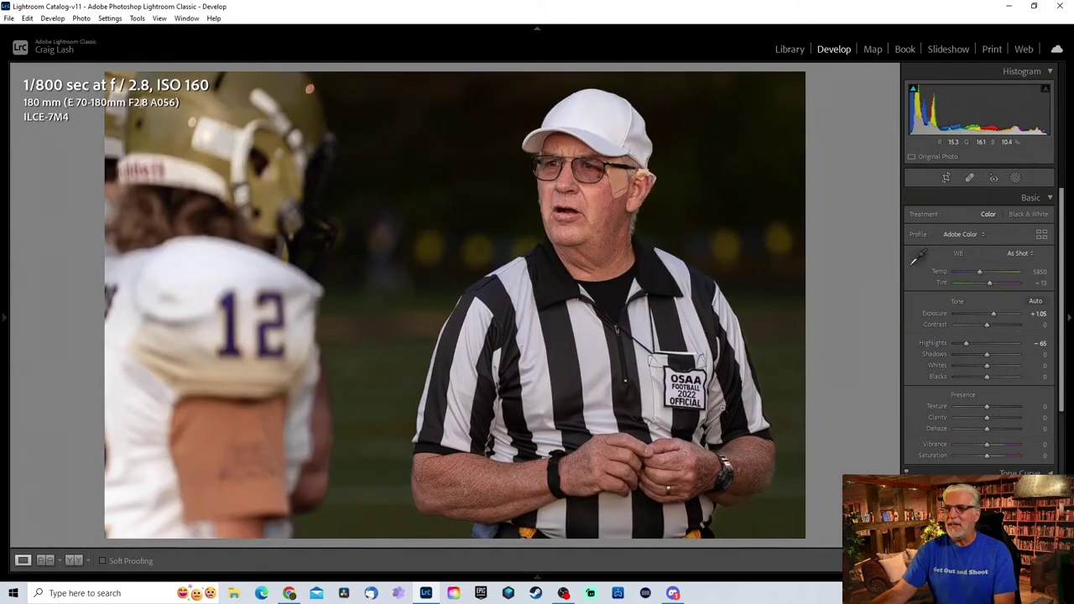
Open the football photo of number 22 catching the ball and check its before and after view.
mouse_move(541, 586)
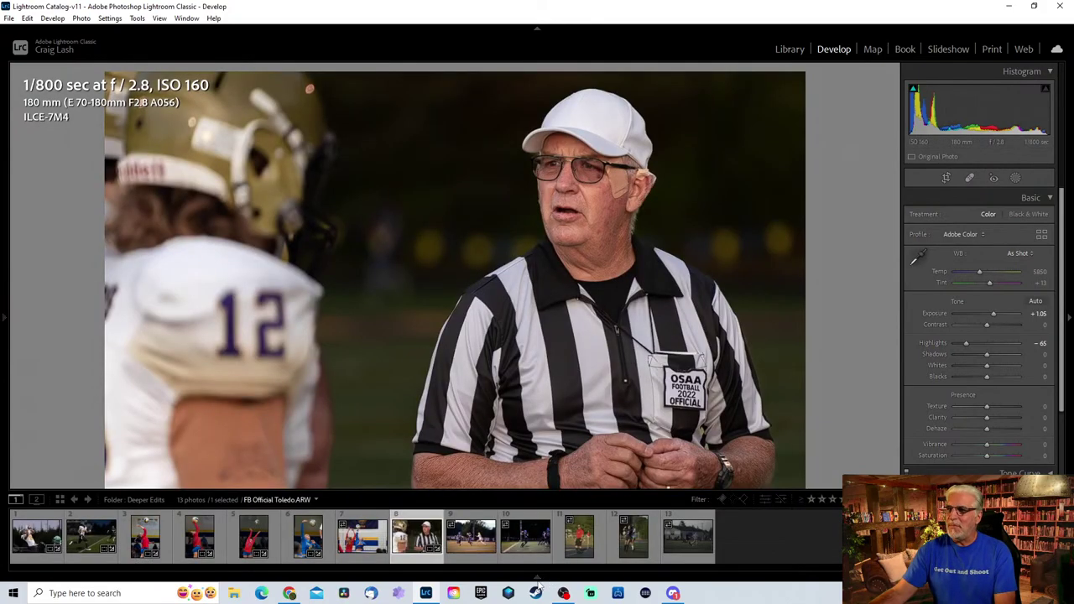
left_click(472, 547)
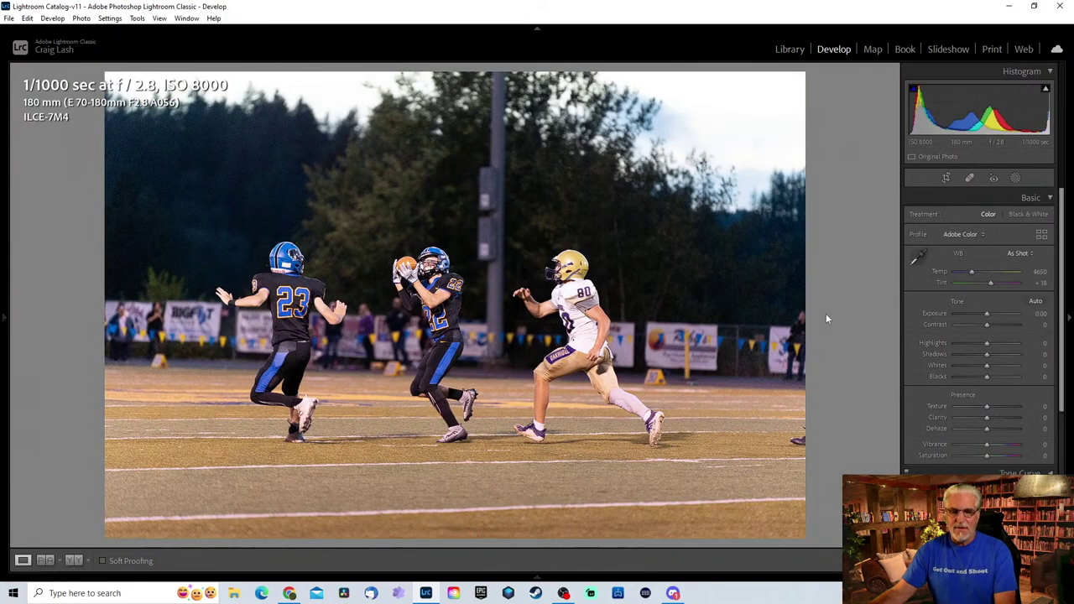
key("y")
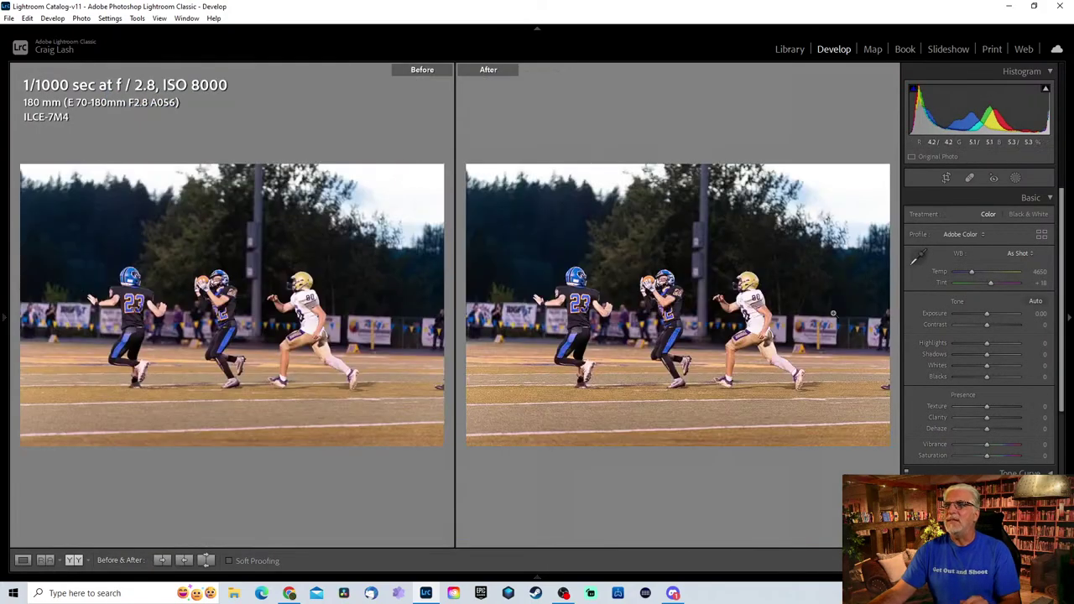
key("y")
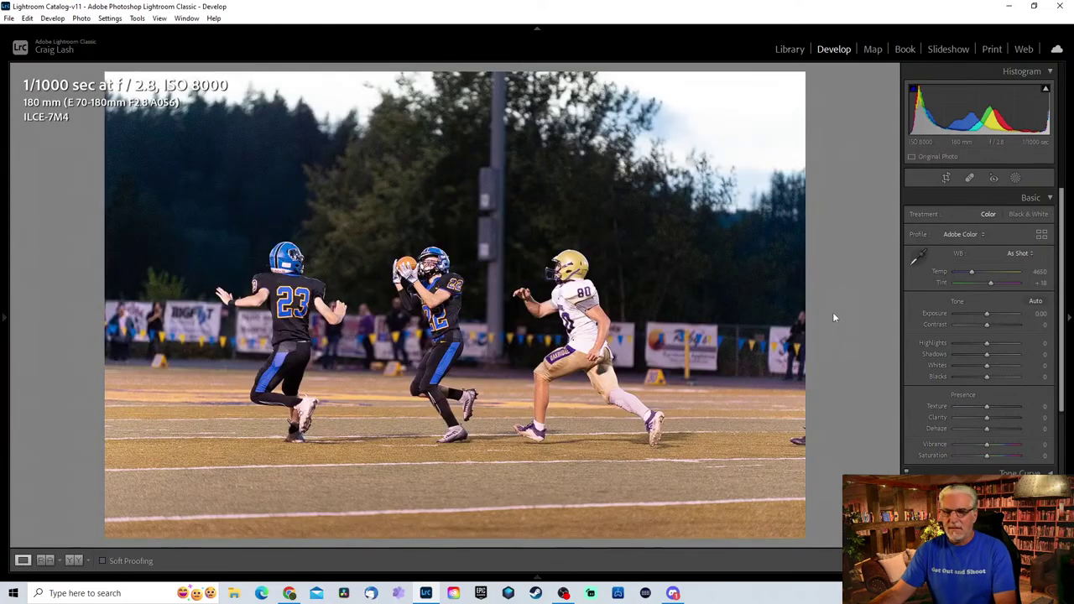
Straighten the catch photo to an Angle of -0.96 and crop it tighter around players 23, 22 and 80.
key("r")
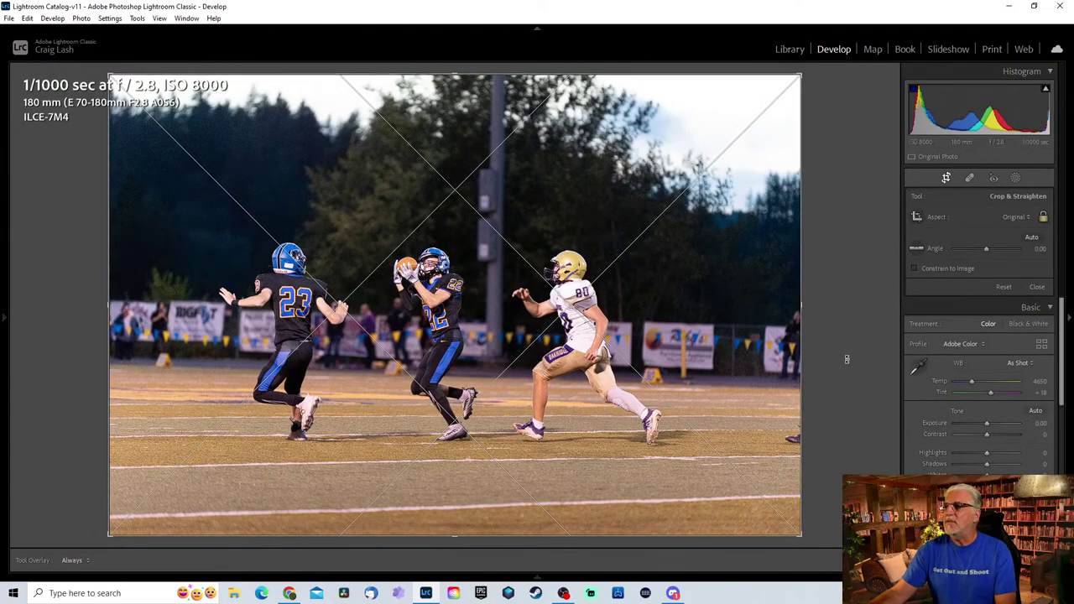
left_click_drag(844, 360, 846, 369)
left_click_drag(784, 511, 413, 284)
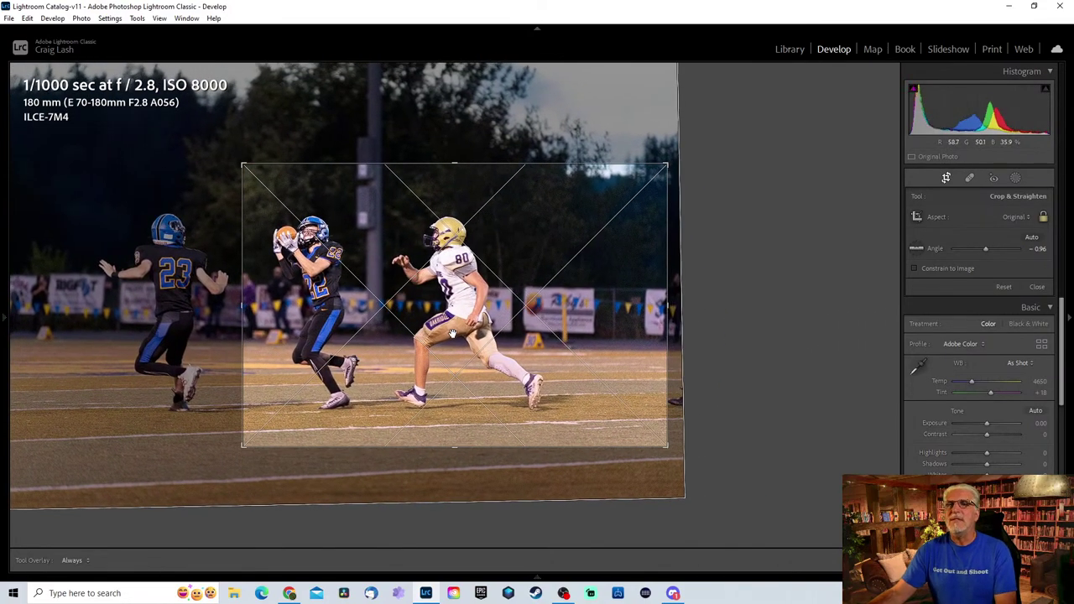
left_click_drag(475, 321, 601, 319)
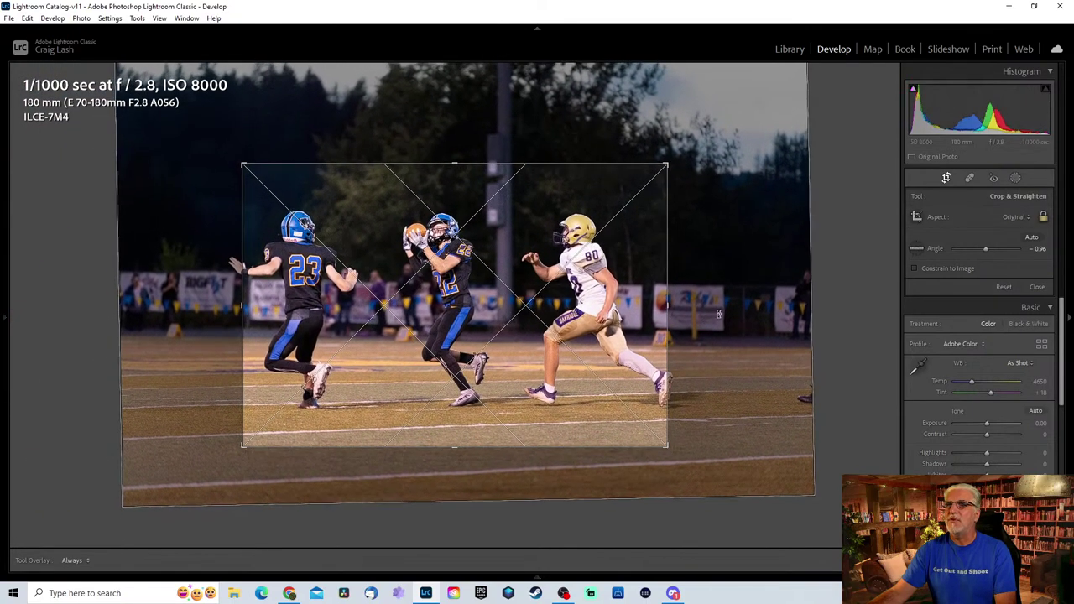
left_click_drag(668, 307, 685, 307)
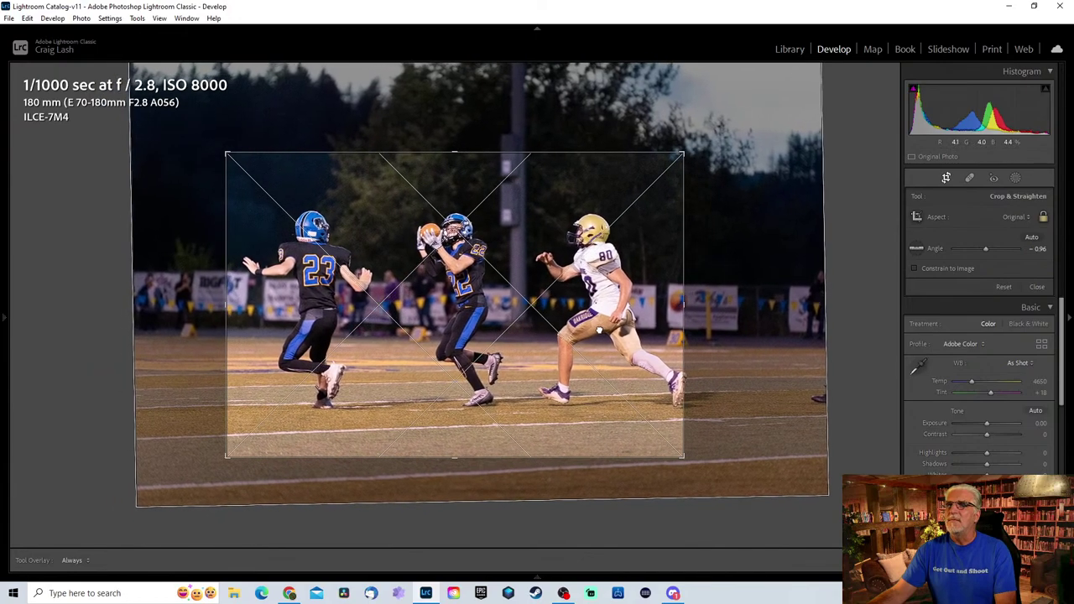
left_click_drag(478, 310, 334, 312)
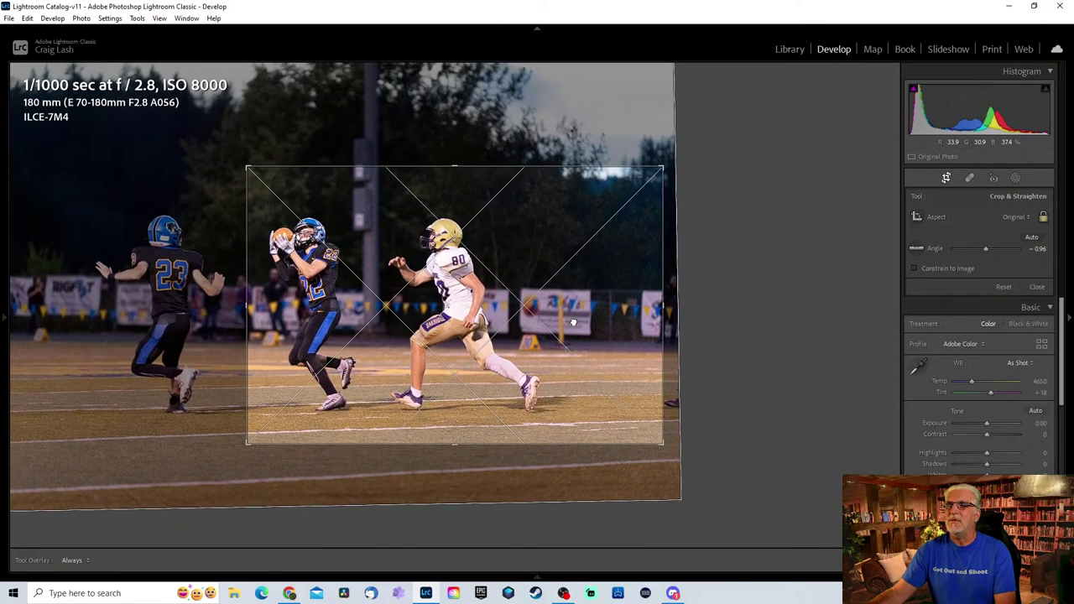
left_click_drag(541, 326, 628, 334)
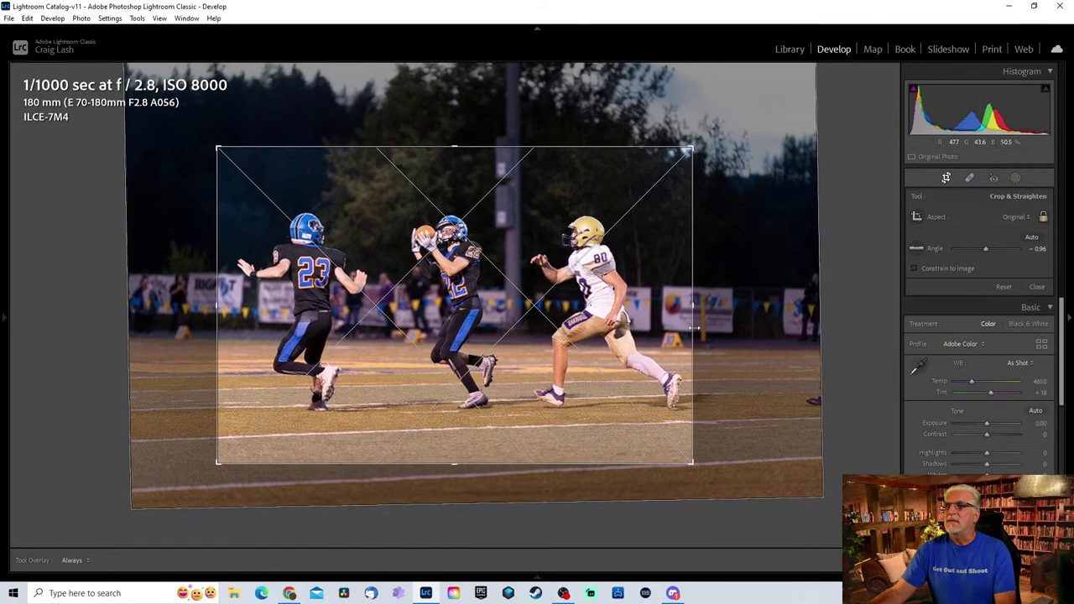
left_click_drag(604, 304, 598, 332)
key("Return")
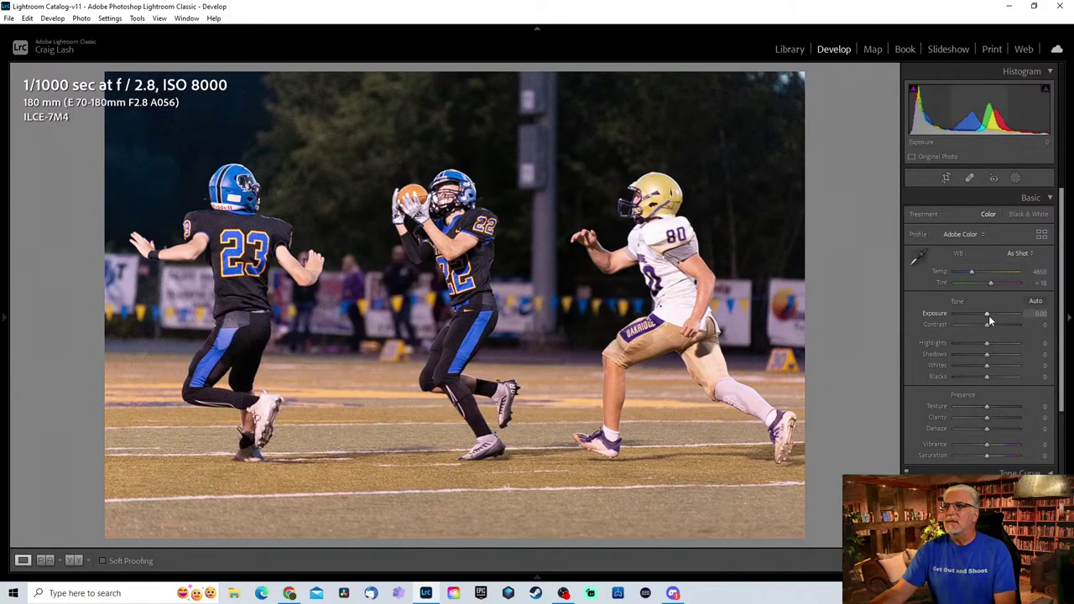
Set the catch photo's Luminance noise reduction to 21, inspecting the receiver up close, and set Highlights to -63.
scroll(996, 401, "down", 3)
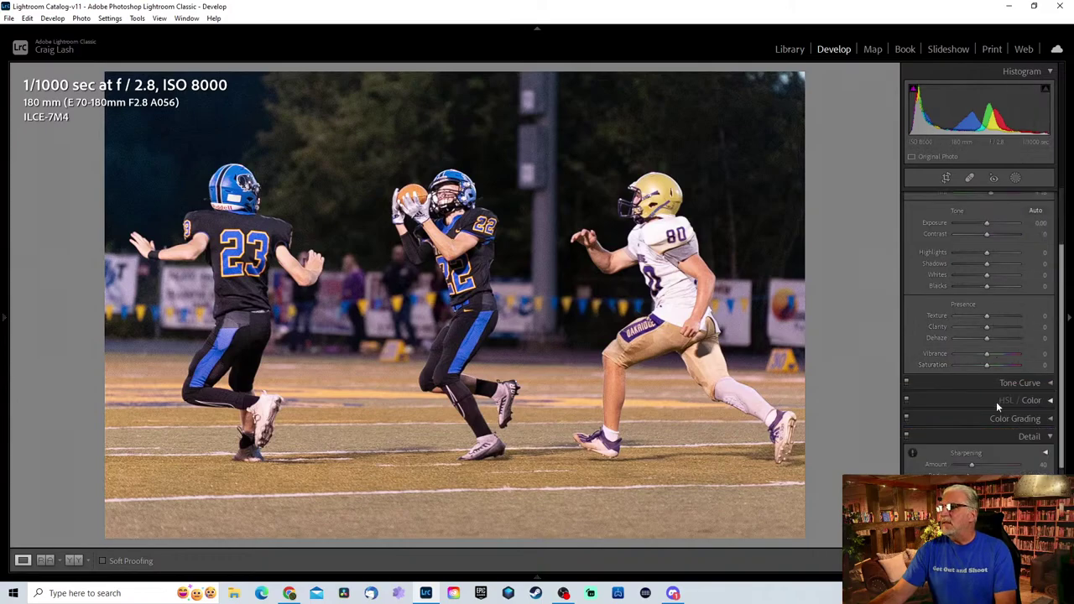
left_click(434, 233)
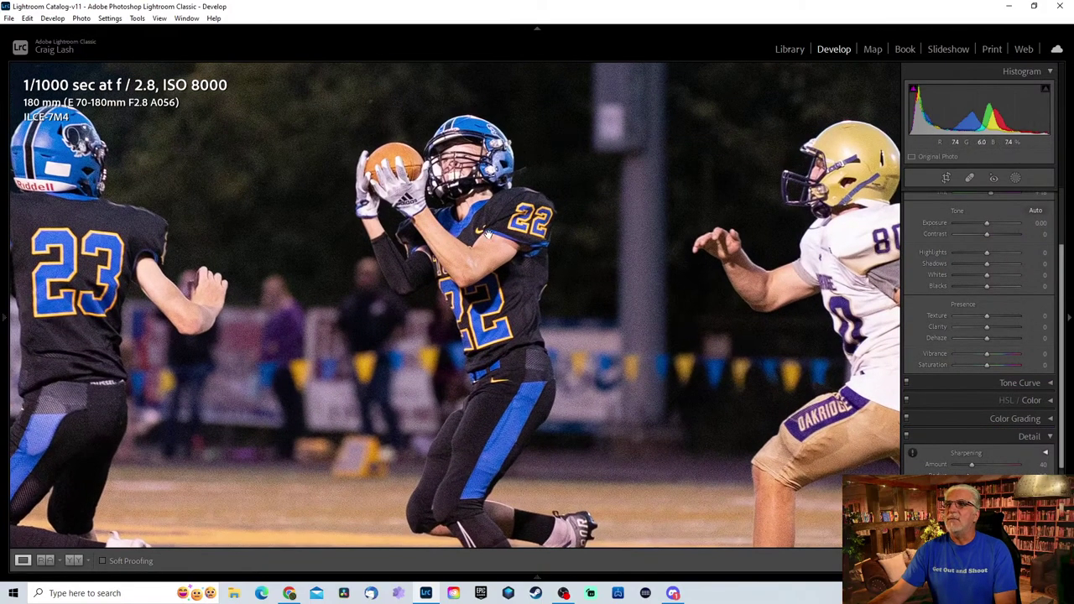
scroll(965, 436, "down", 3)
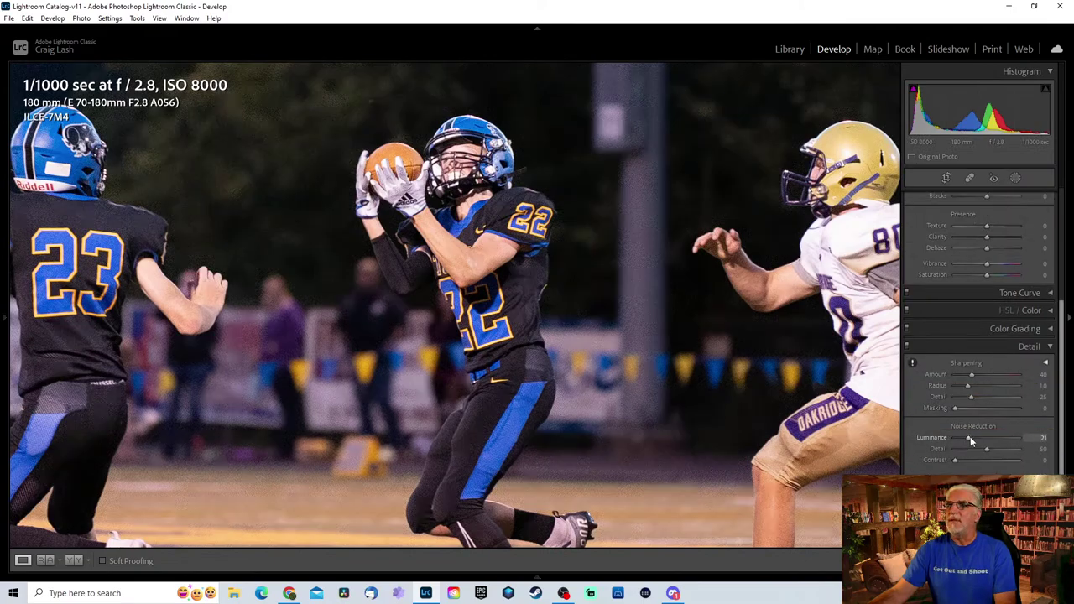
left_click(969, 438)
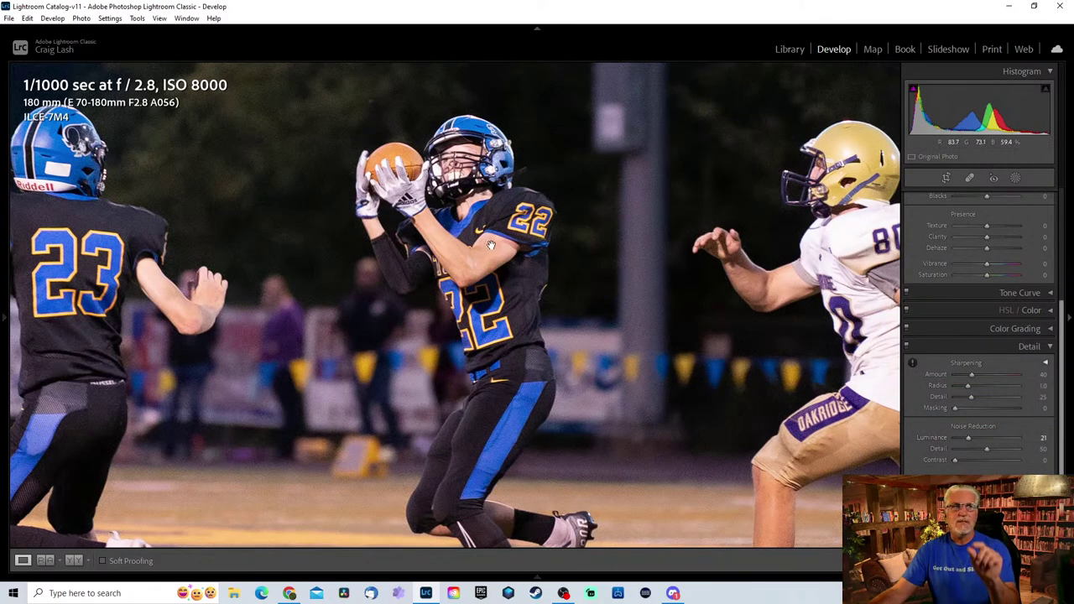
left_click(492, 246)
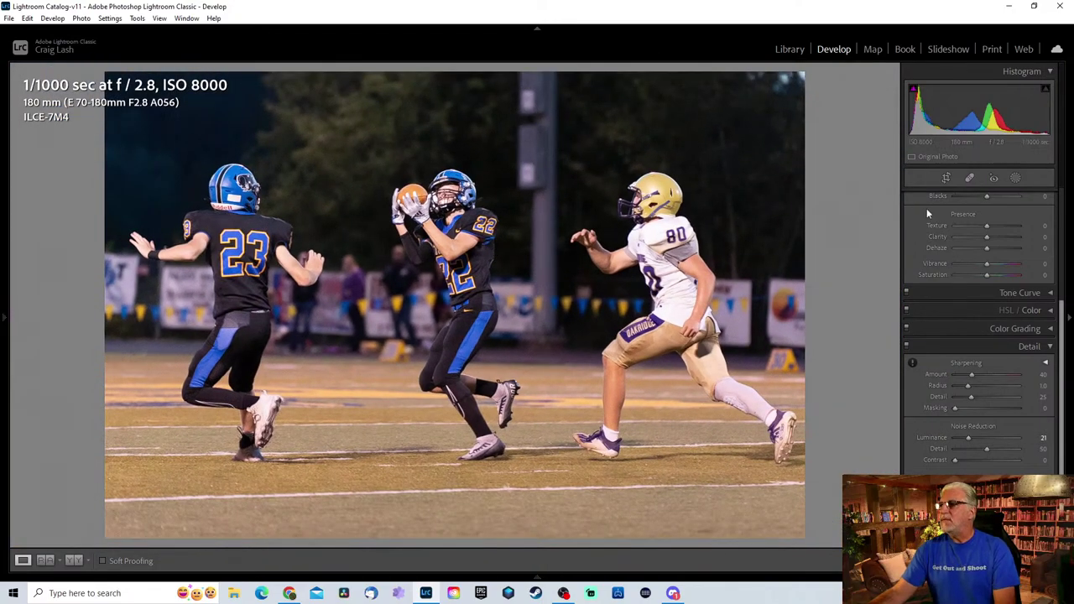
scroll(995, 302, "up", 5)
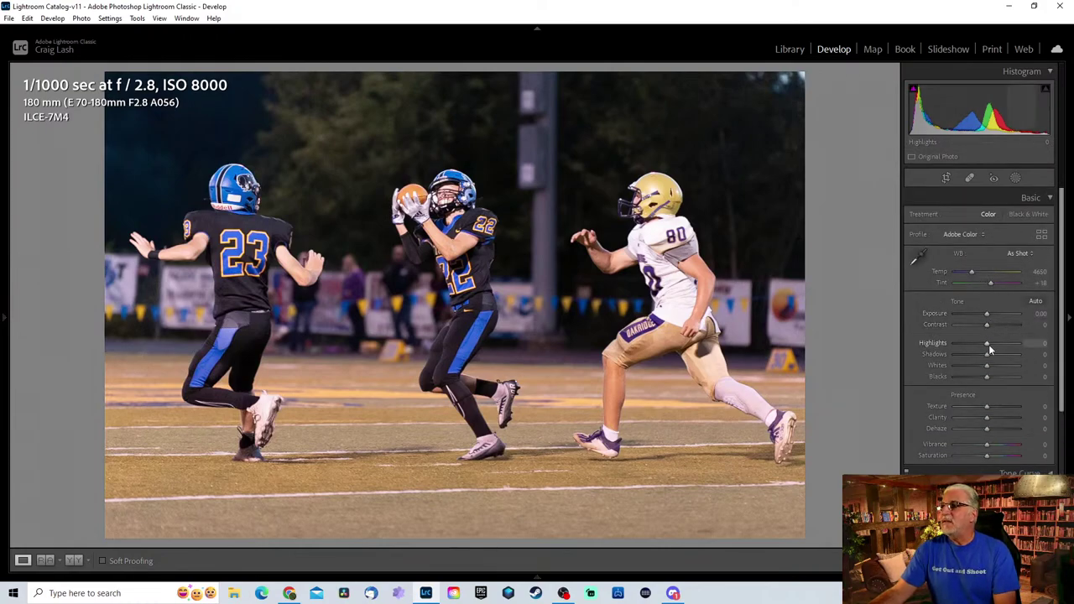
left_click_drag(988, 344, 968, 345)
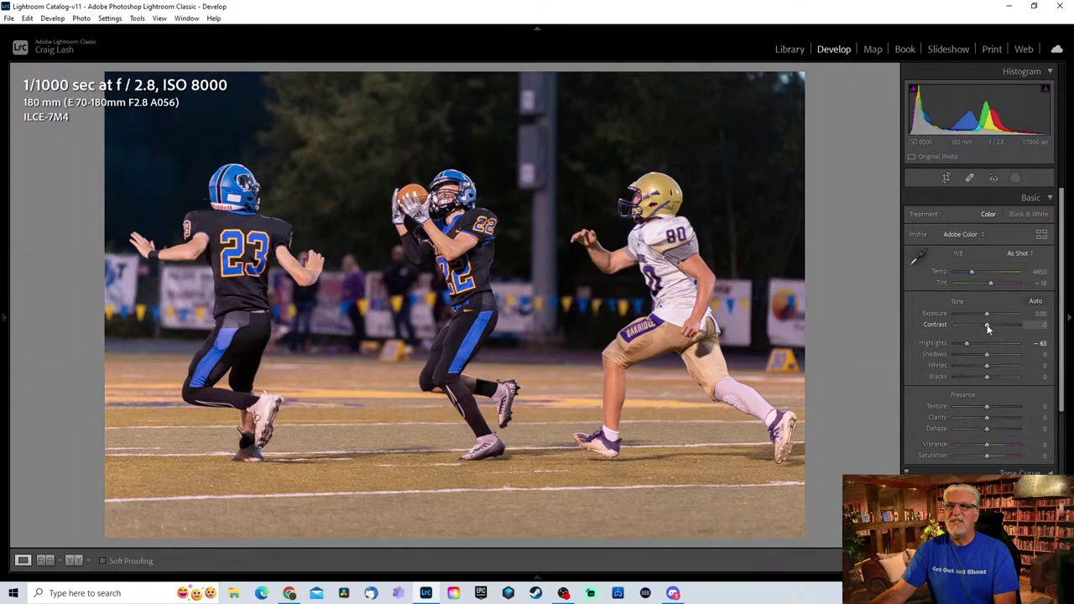
Create a subject mask covering the three players in the catch photo and invert it to target the background.
scroll(1006, 345, "down", 3)
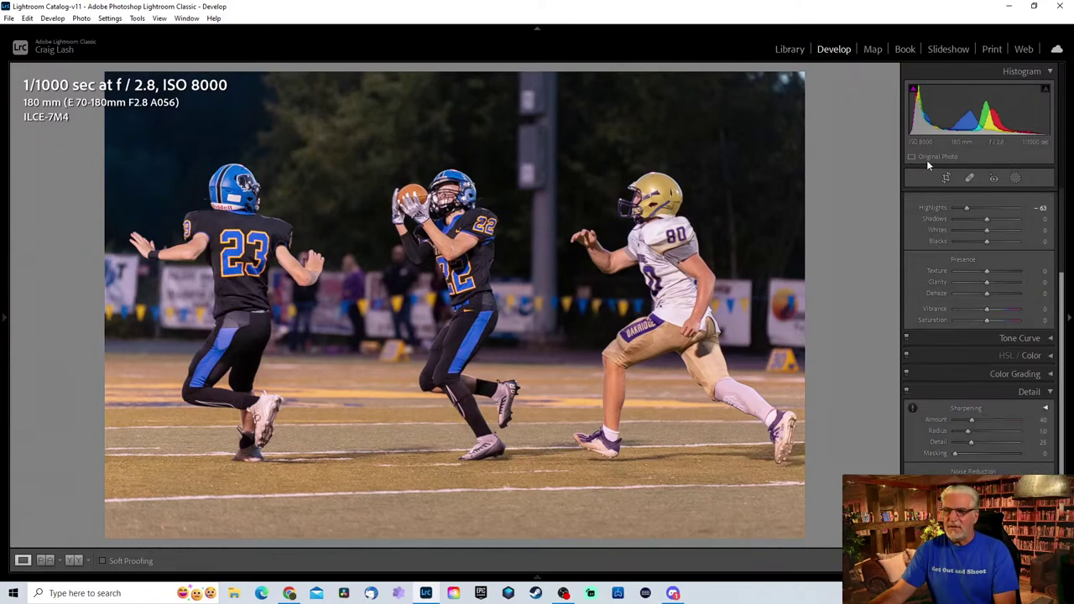
scroll(1038, 207, "up", 4)
left_click(1014, 181)
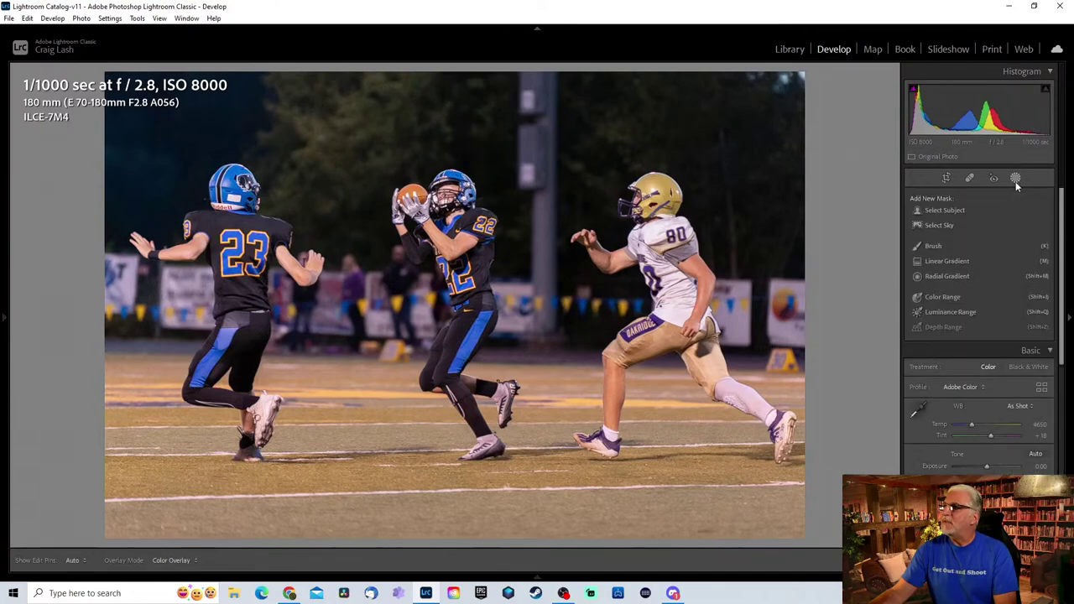
left_click(943, 210)
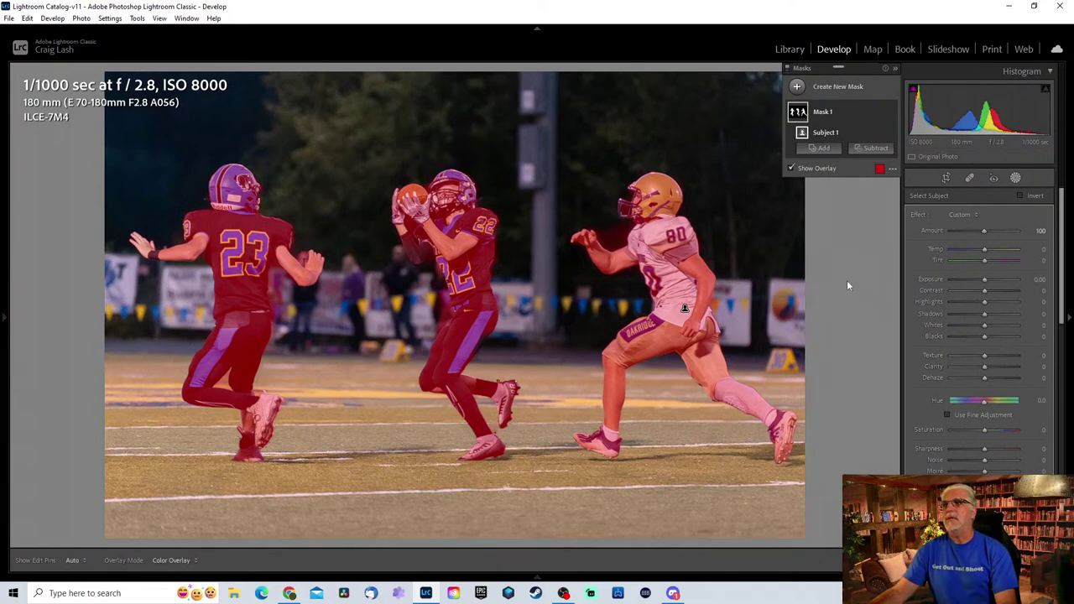
right_click(879, 134)
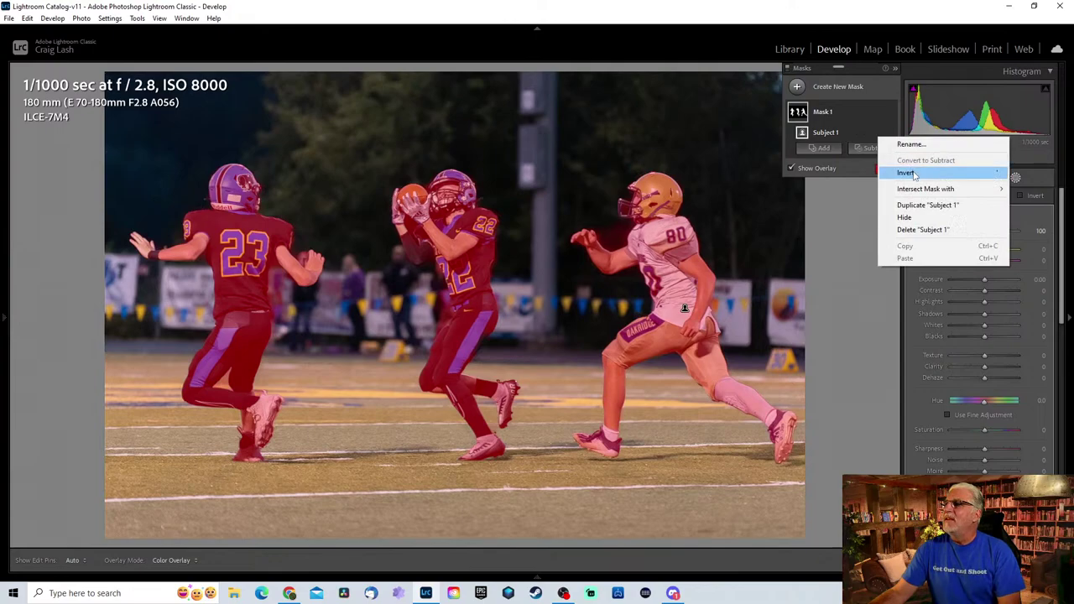
left_click(904, 173)
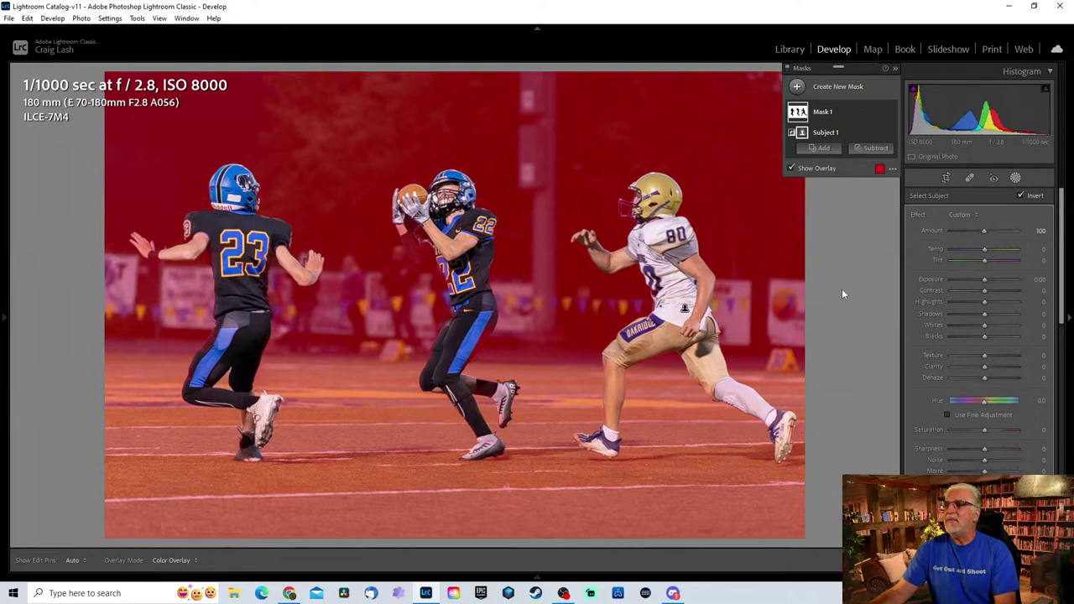
Lower the catch photo's background Exposure to -1.04, close masking, and compare before and after.
left_click_drag(984, 282, 975, 281)
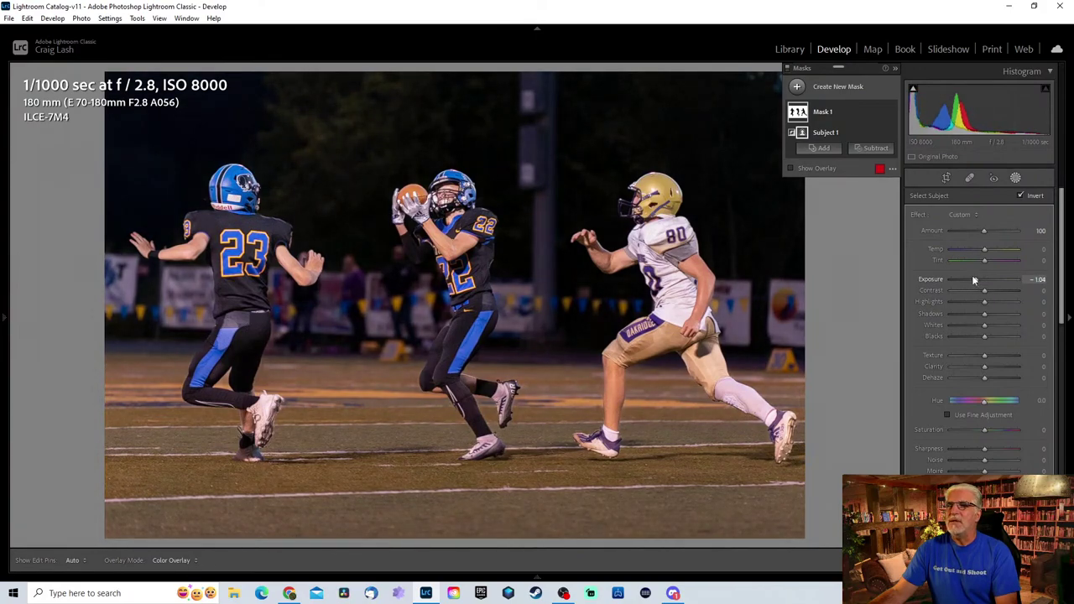
left_click(1013, 179)
key("y")
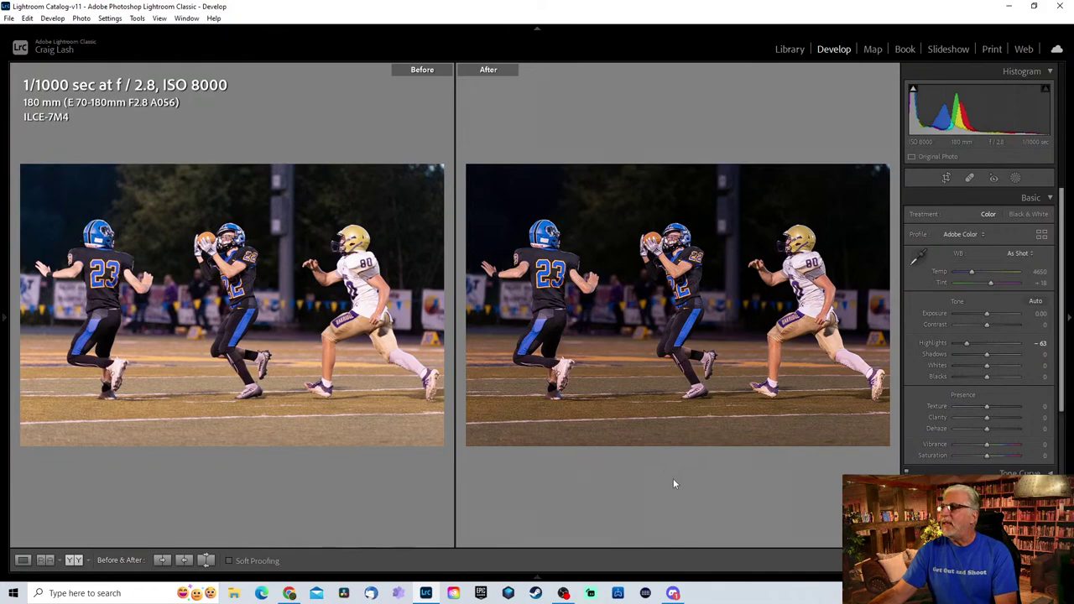
key("y")
Open the night photo of quarterback 14 and crop it tighter around him at the original aspect ratio, excluding player 57.
mouse_move(537, 580)
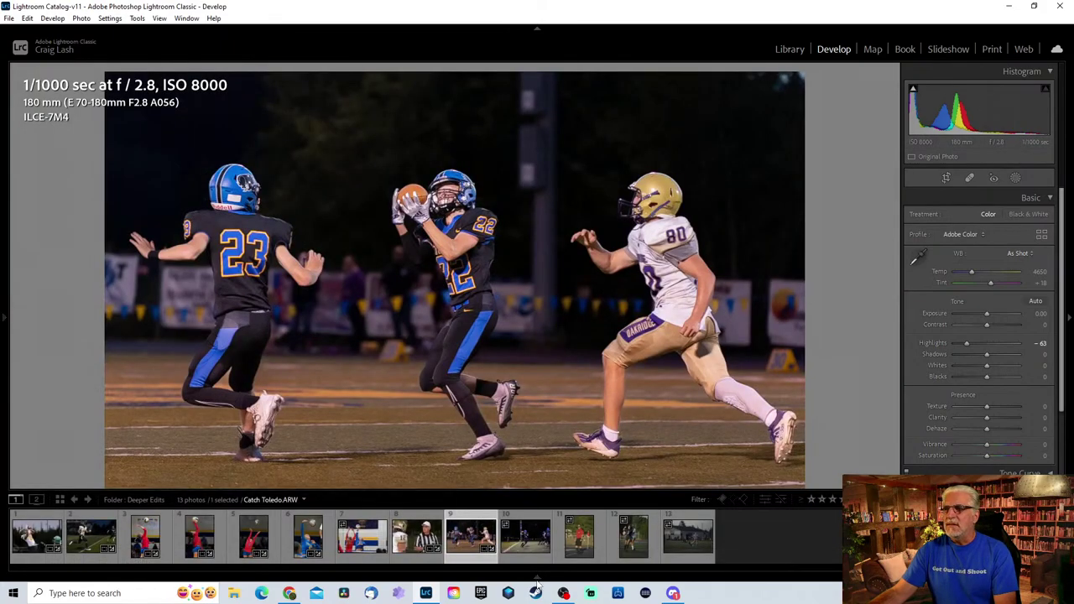
left_click(525, 536)
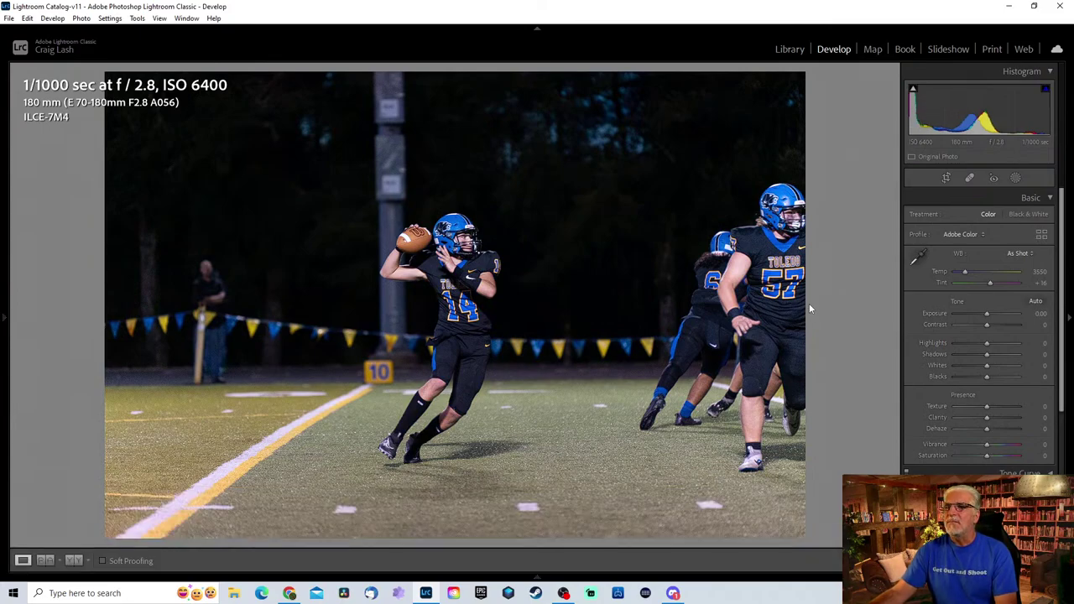
key("r")
left_click_drag(108, 75, 194, 132)
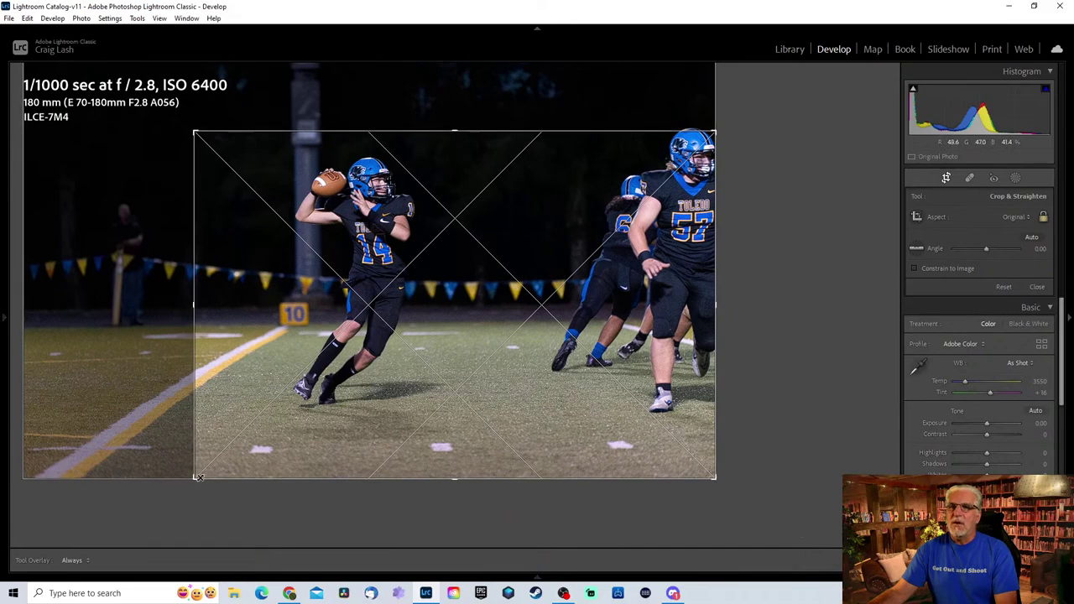
left_click_drag(194, 477, 217, 459)
left_click_drag(364, 372, 537, 354)
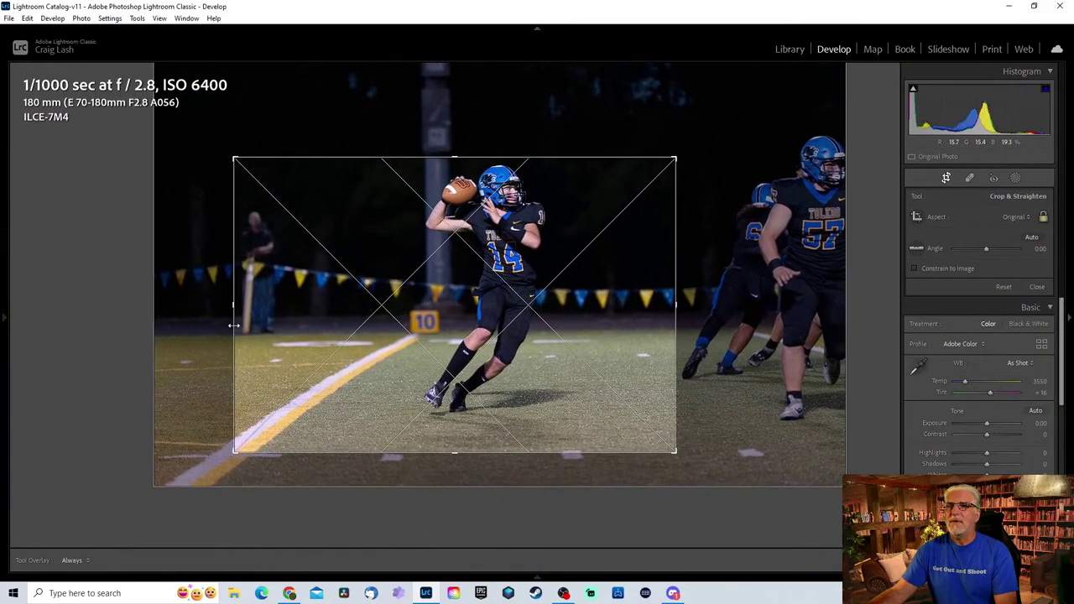
left_click_drag(234, 324, 258, 321)
left_click_drag(584, 295, 547, 298)
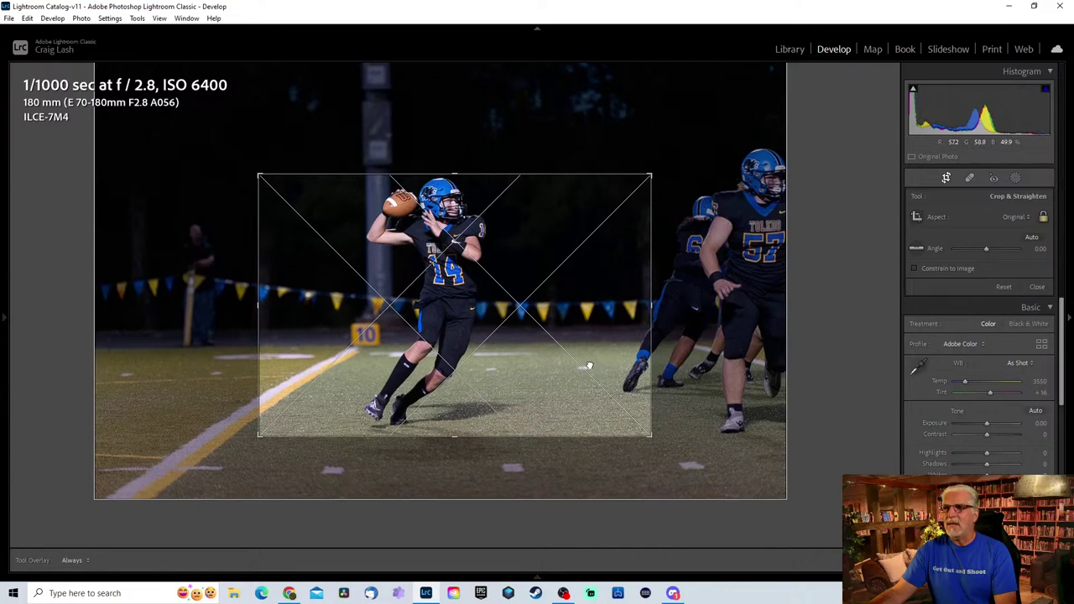
Unlock the crop's aspect ratio, reshape it to a nearly square frame around player 14, and apply it.
left_click(1043, 220)
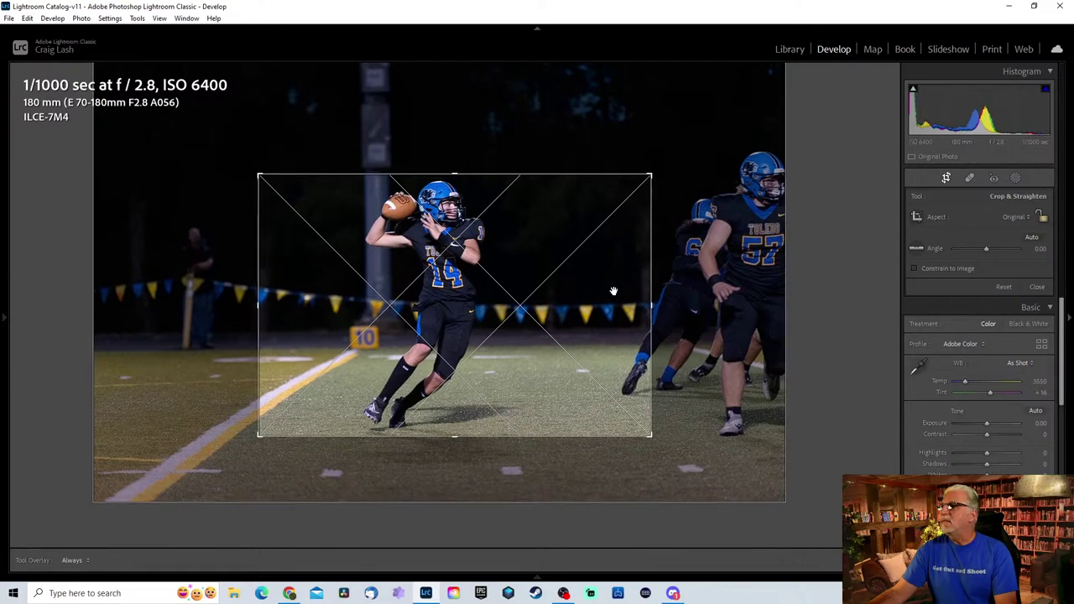
left_click_drag(639, 305, 638, 303)
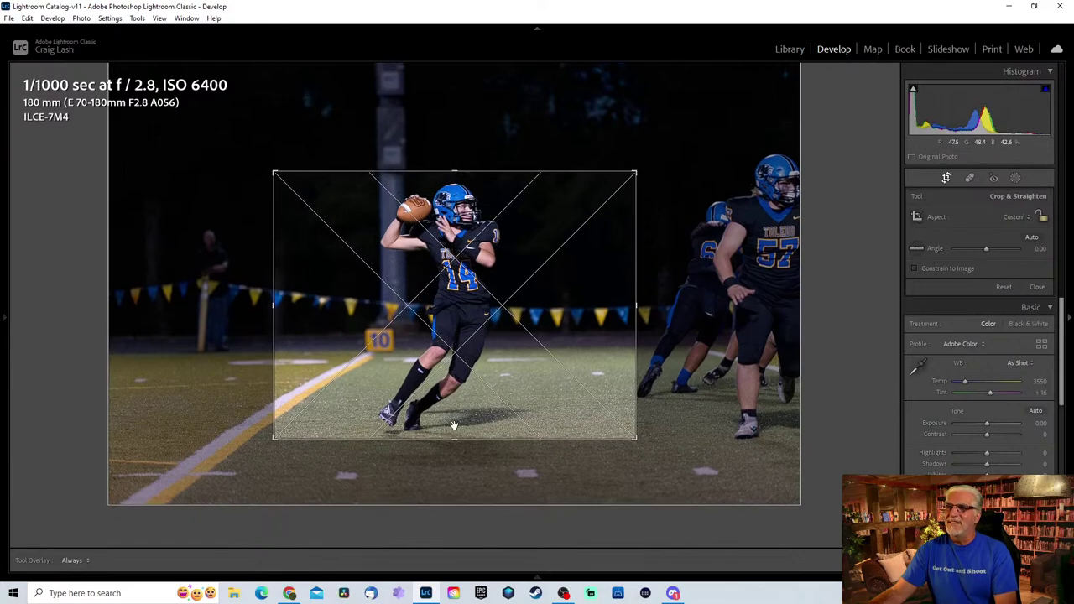
left_click_drag(461, 169, 527, 171)
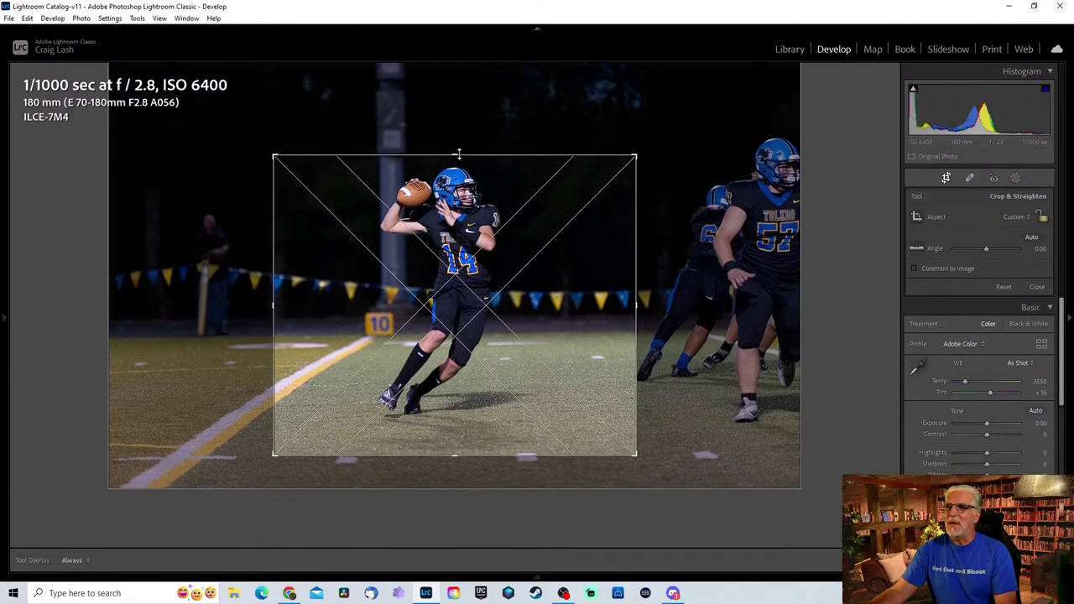
left_click_drag(456, 155, 467, 149)
left_click_drag(275, 311, 291, 303)
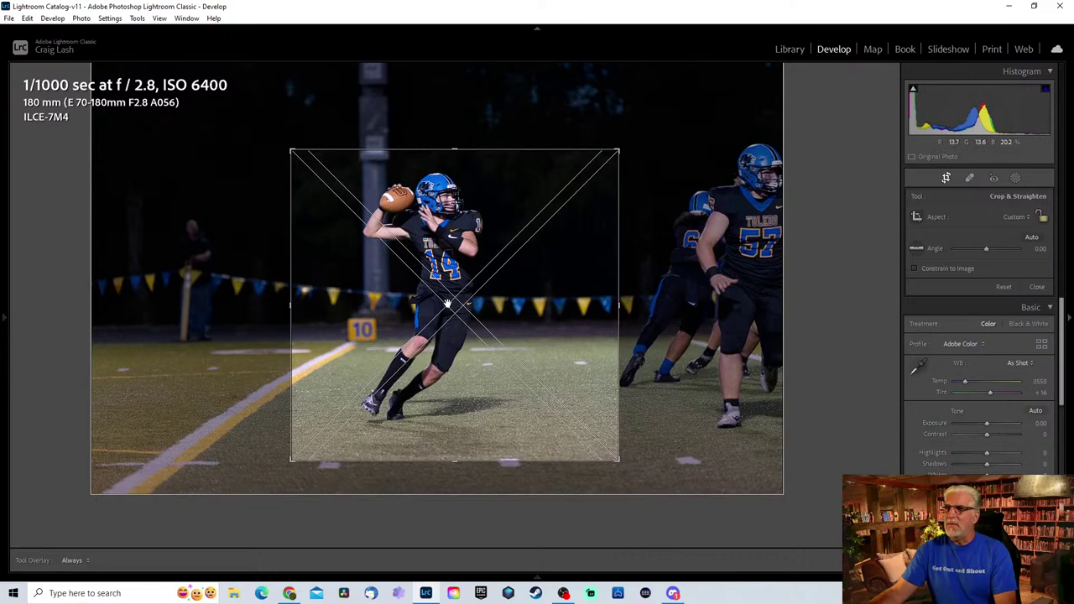
left_click(503, 308)
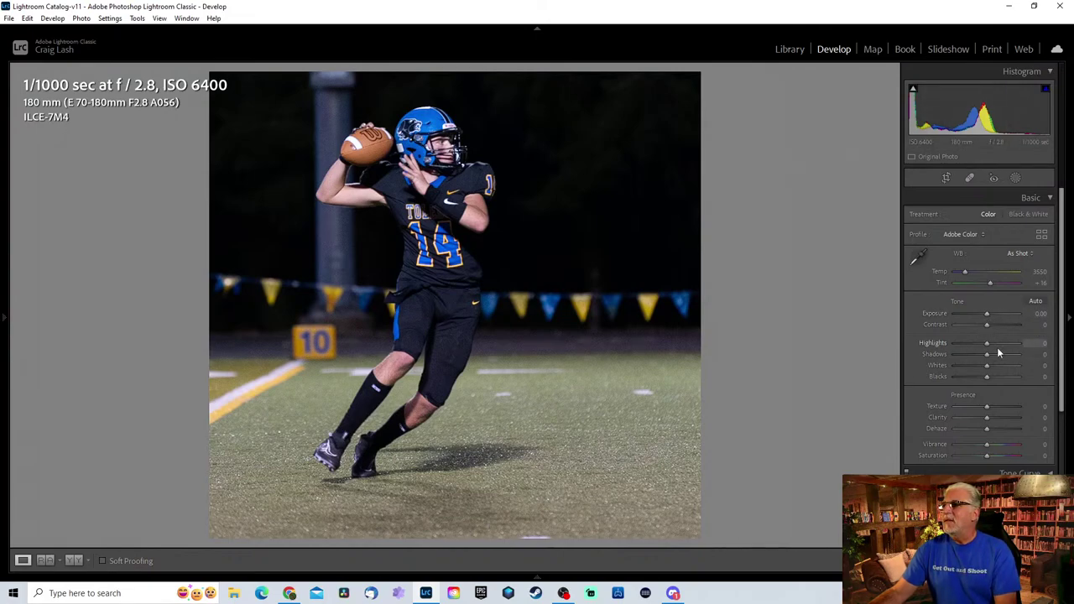
Set the quarterback photo's Luminance noise reduction to 21, checking the player up close and trying 100, and set Sharpening Amount to 63.
scroll(998, 426, "down", 3)
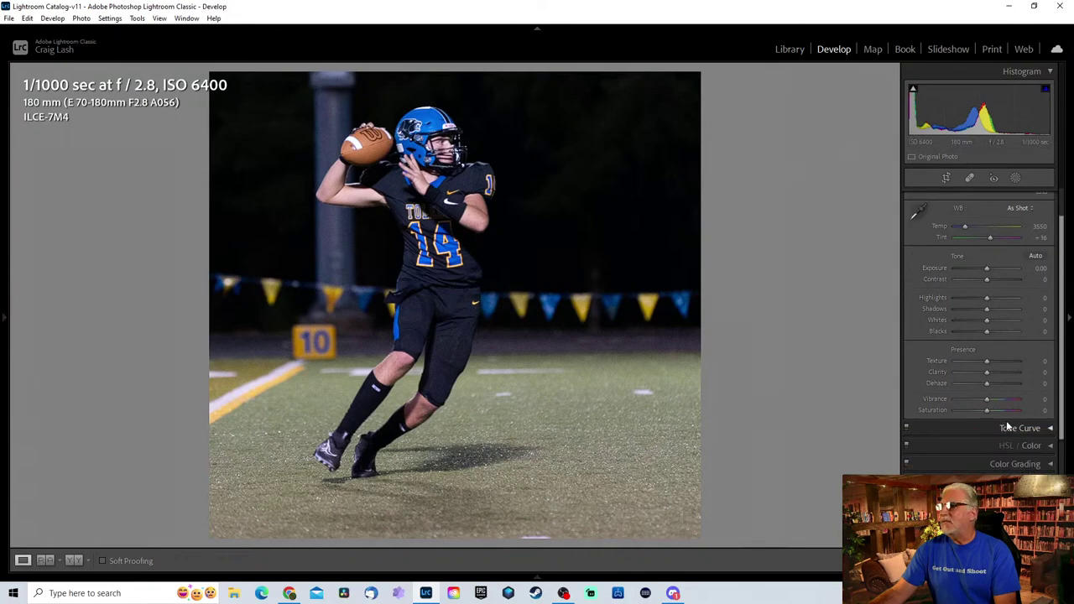
scroll(991, 427, "down", 1)
left_click(441, 176)
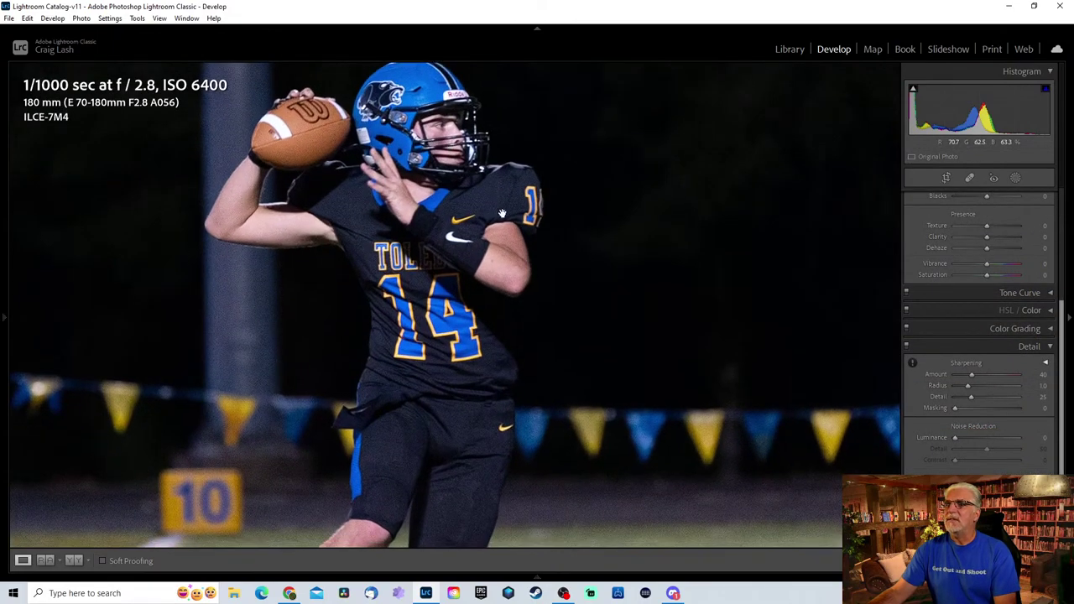
left_click(971, 438)
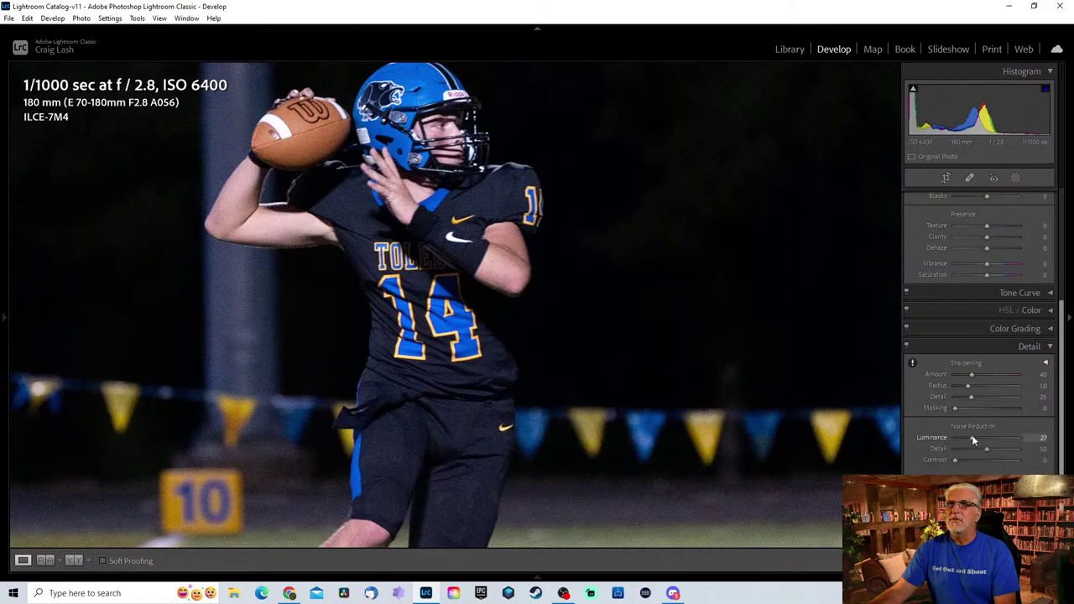
left_click_drag(971, 437, 1035, 437)
left_click(566, 307)
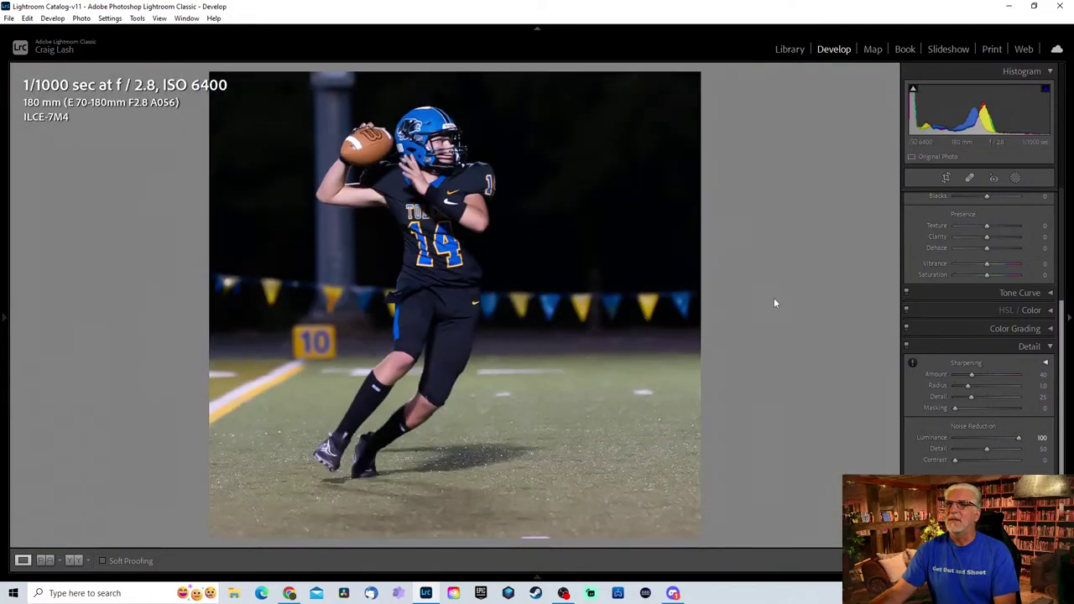
left_click_drag(1018, 437, 967, 438)
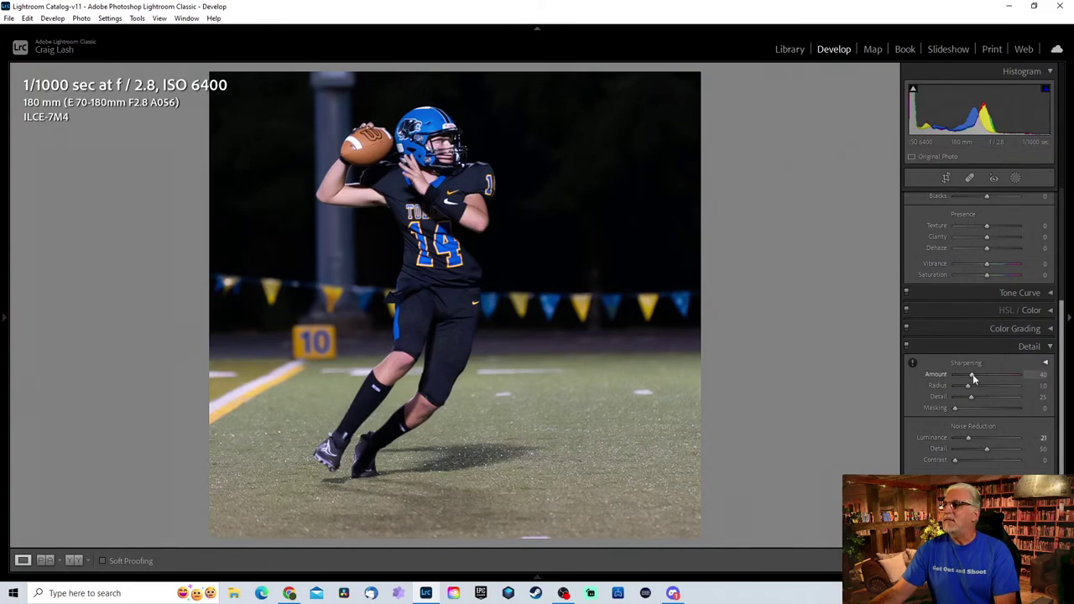
left_click_drag(972, 374, 979, 379)
Set the quarterback photo's Exposure to +0.09 and Highlights to -35.
scroll(992, 300, "up", 5)
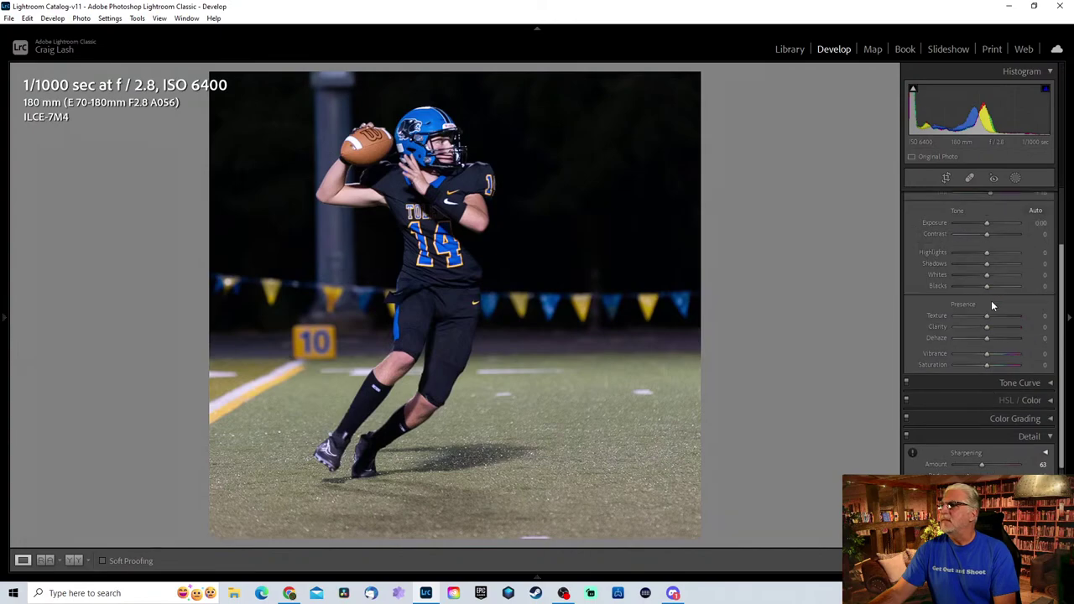
scroll(991, 300, "up", 1)
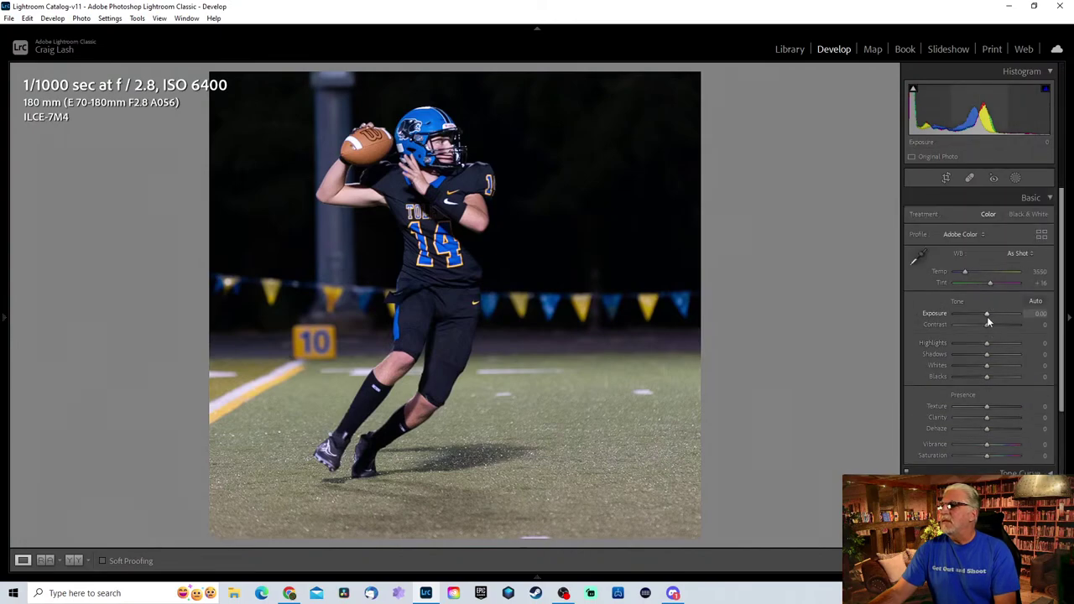
left_click_drag(989, 314, 976, 350)
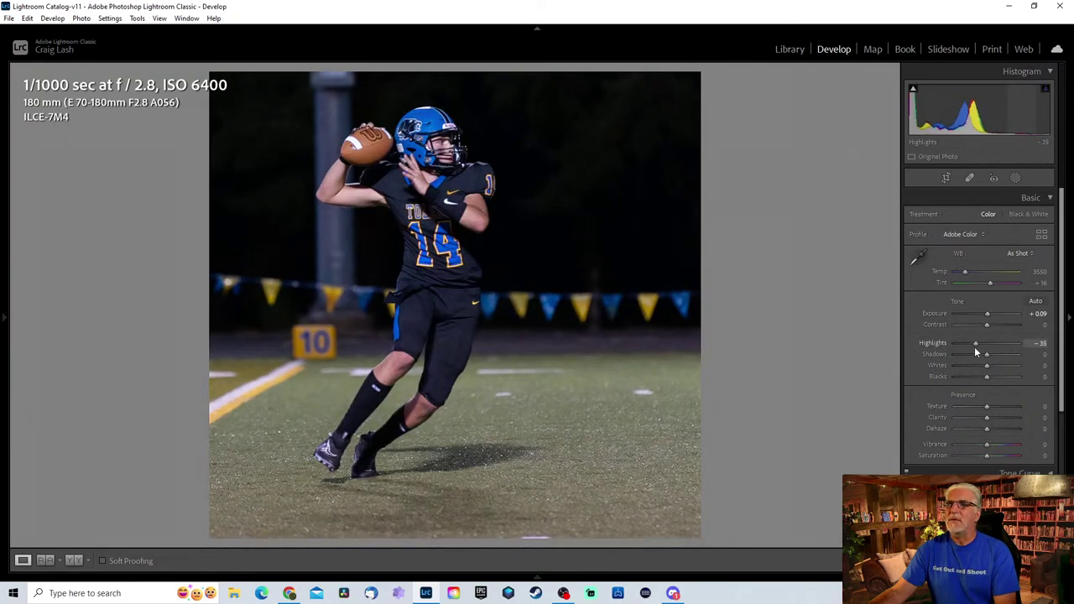
Create a subject mask of player 14 in the quarterback photo and invert it to target the background.
left_click(1014, 178)
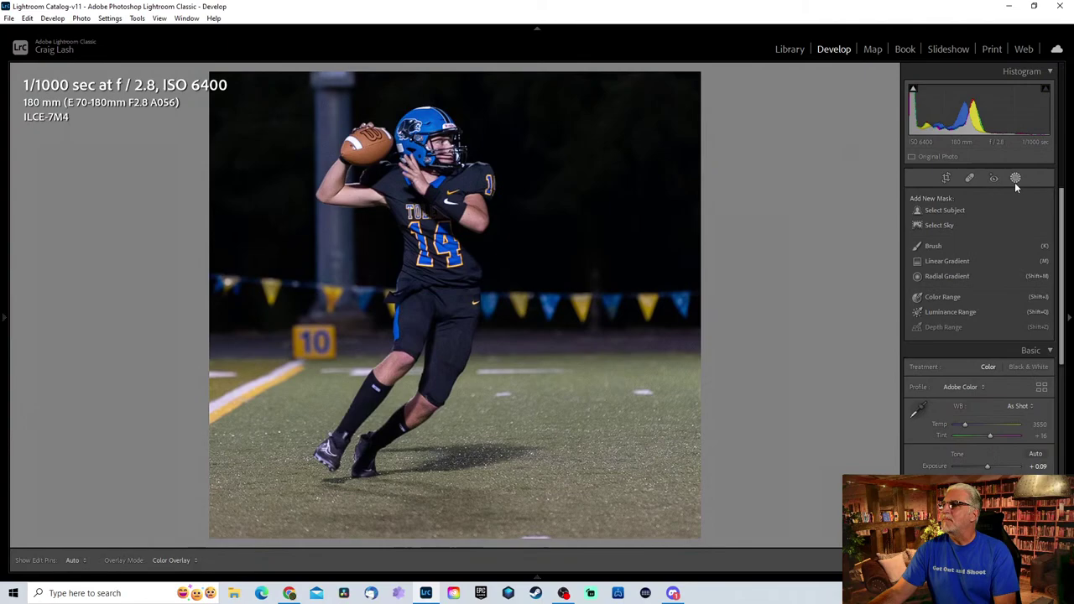
left_click(965, 211)
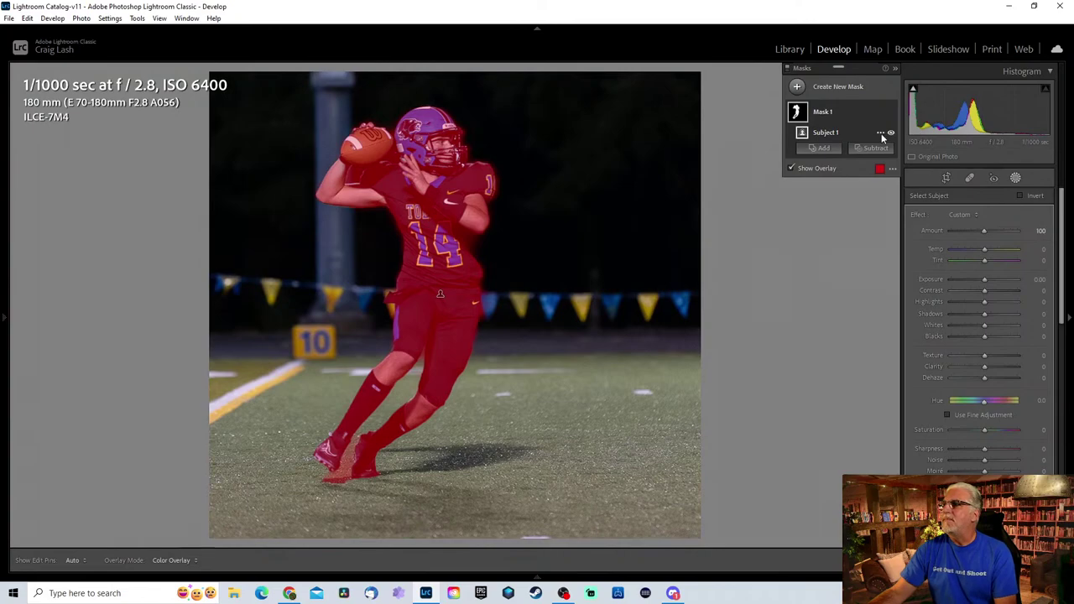
left_click(881, 134)
left_click(914, 169)
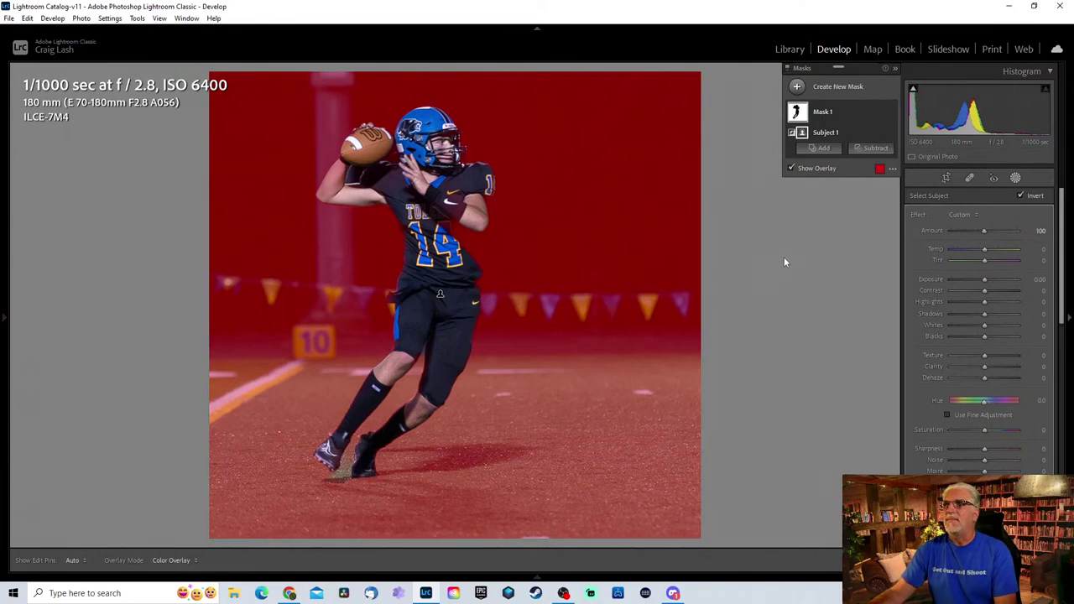
Lower the quarterback photo's background Exposure to -1.11, close masking, and compare before and after.
left_click_drag(984, 280, 979, 277)
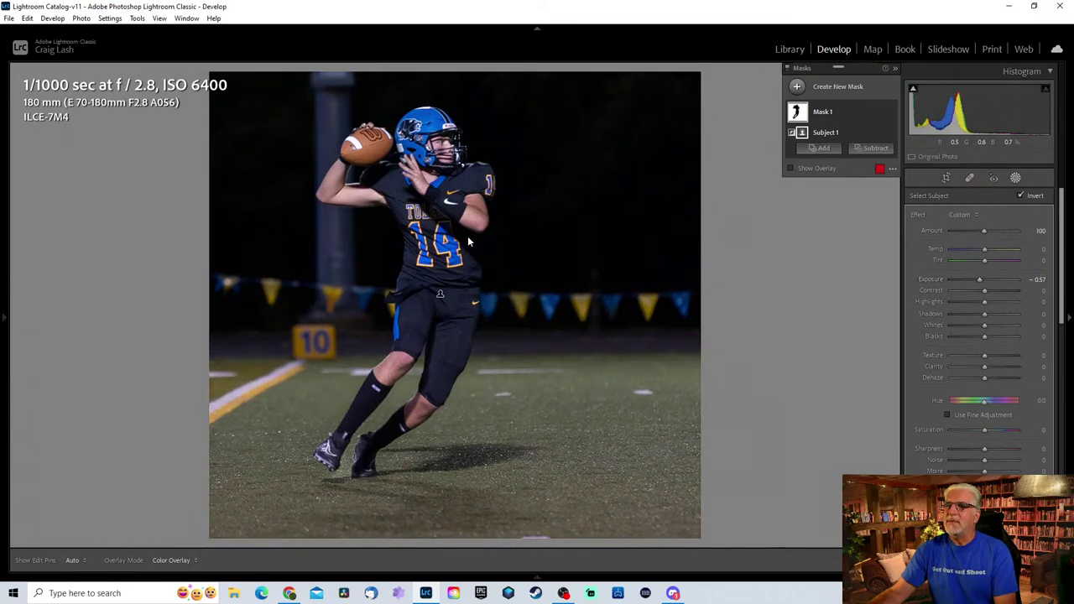
left_click_drag(980, 280, 977, 278)
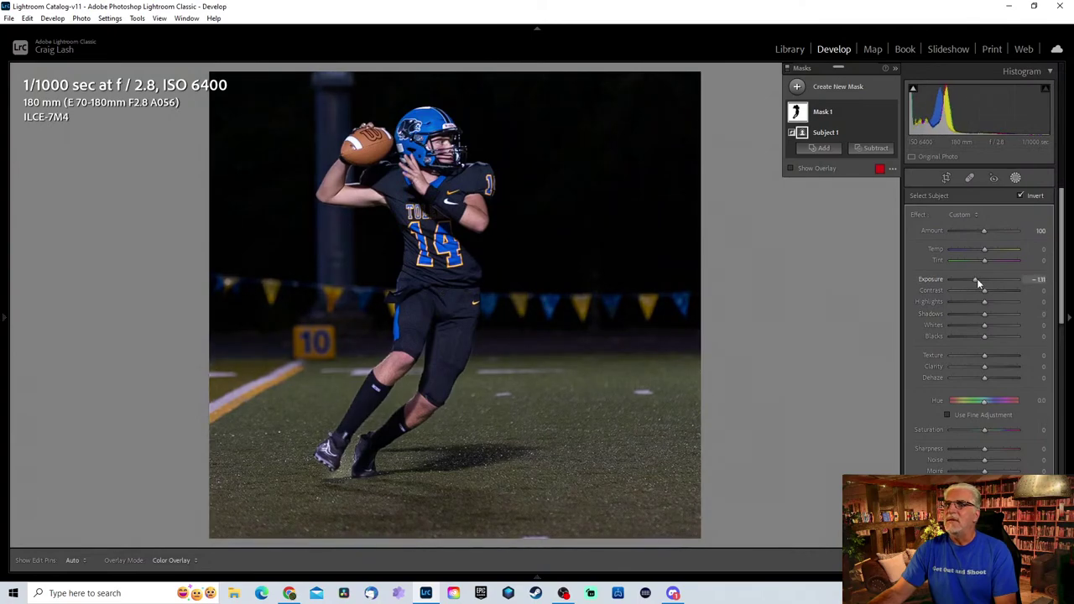
left_click(1015, 178)
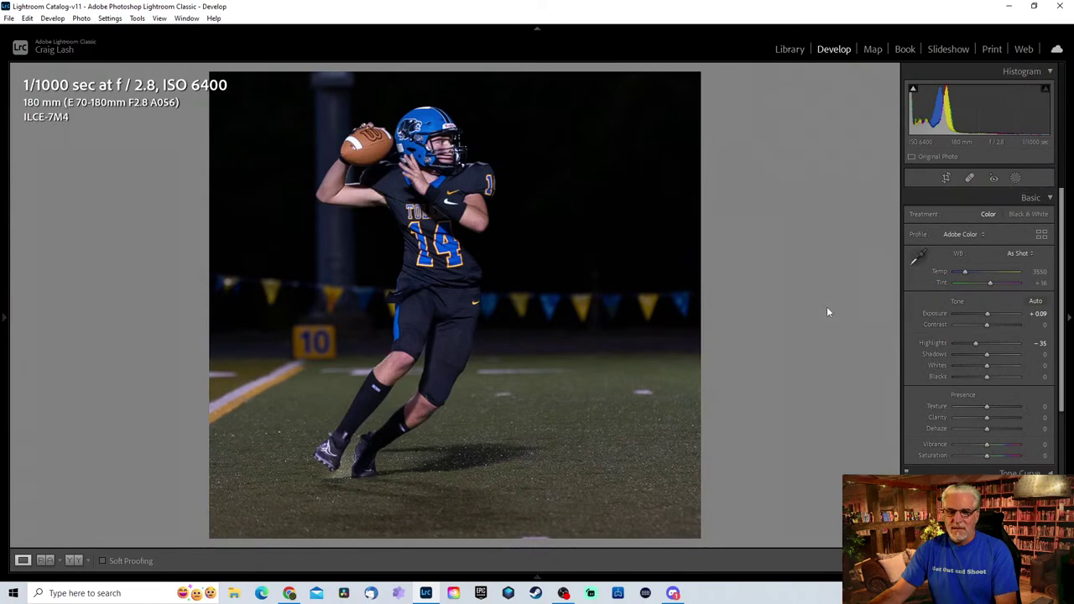
key("y")
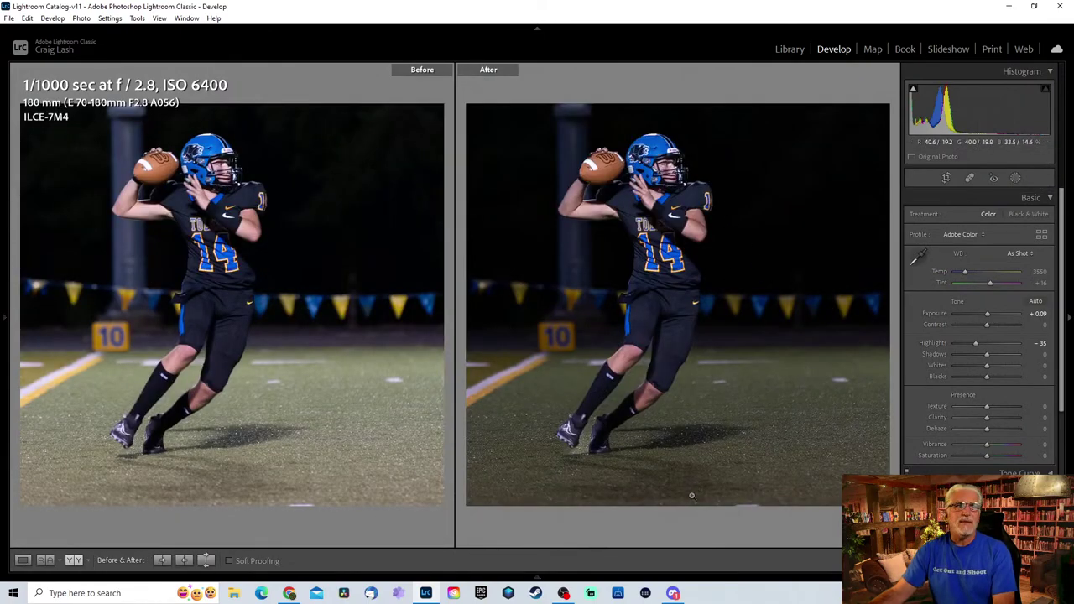
key("y")
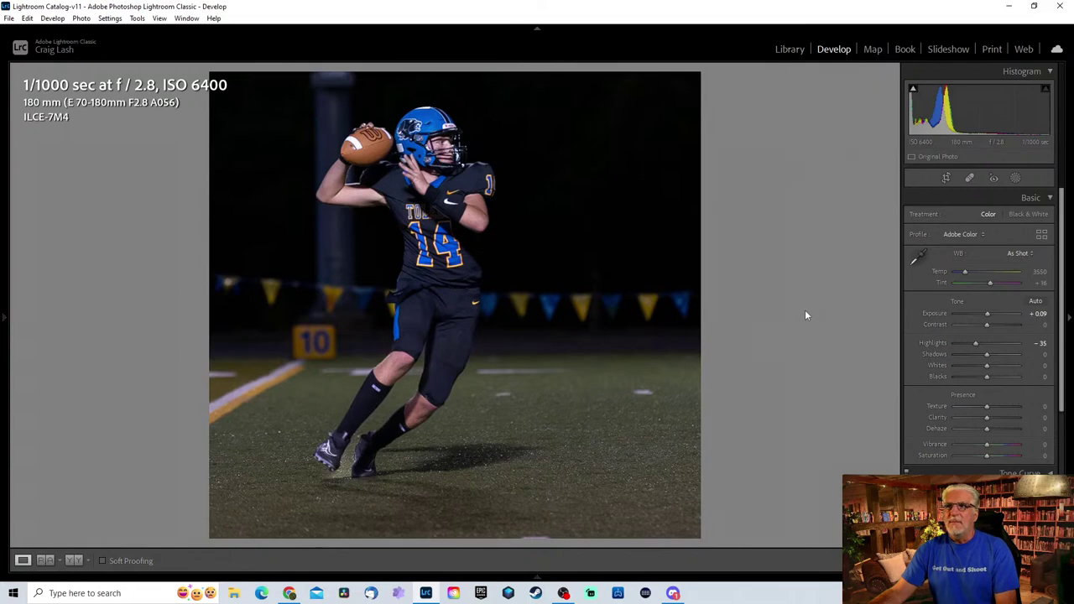
Reopen masking on the quarterback photo, view the available new mask types, and close masking without adding one.
left_click(1016, 177)
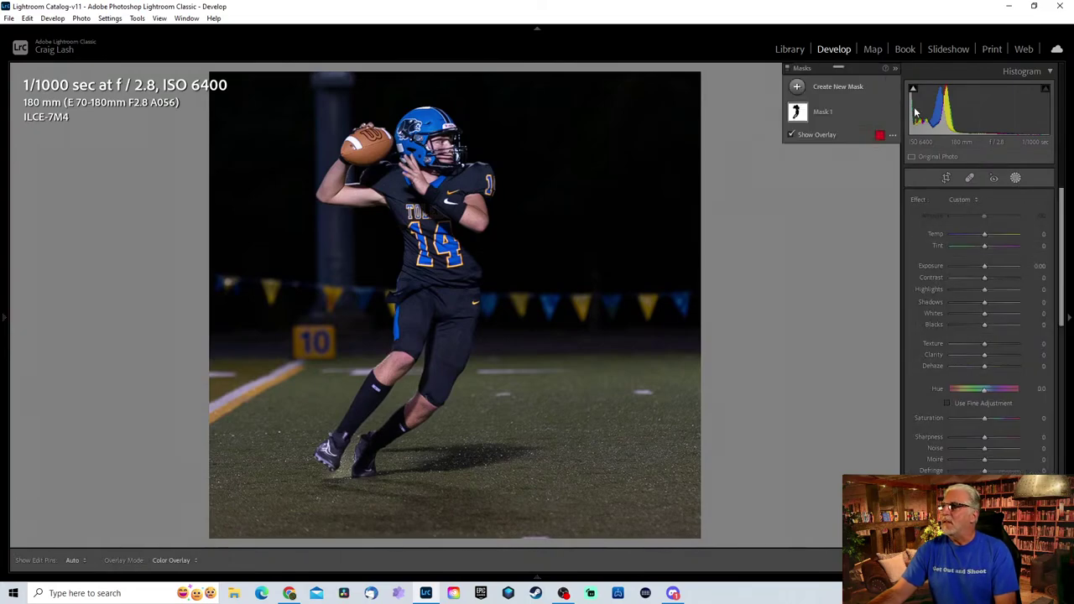
left_click(834, 87)
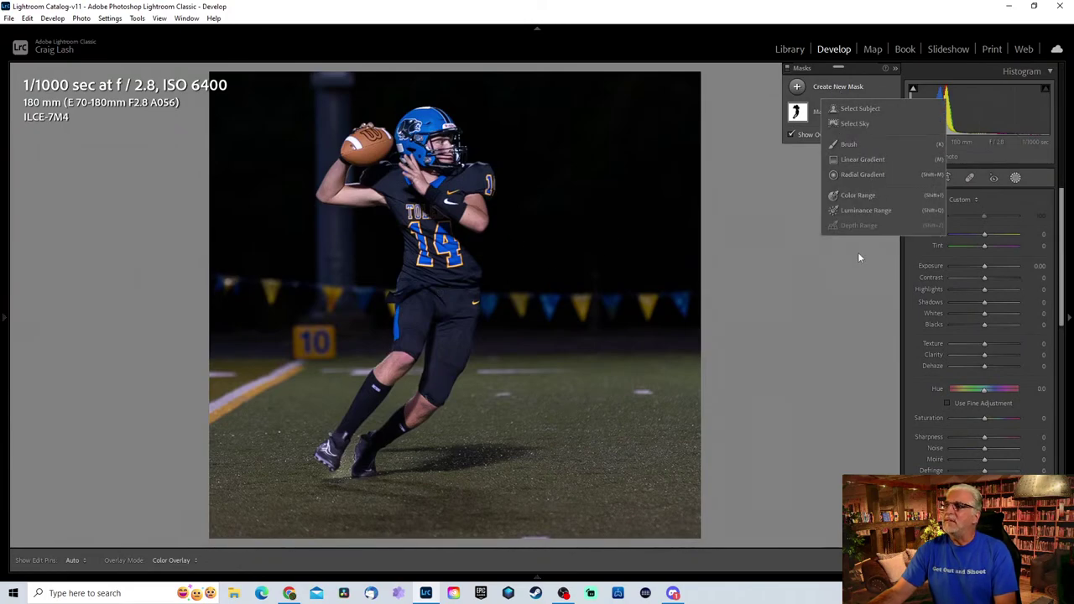
left_click(821, 334)
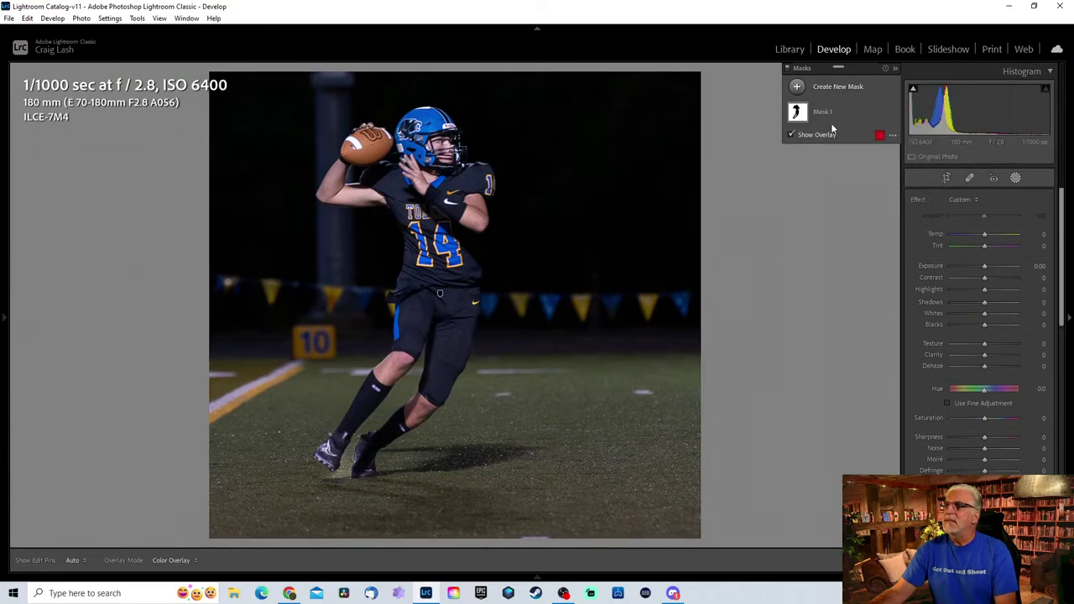
left_click(1016, 177)
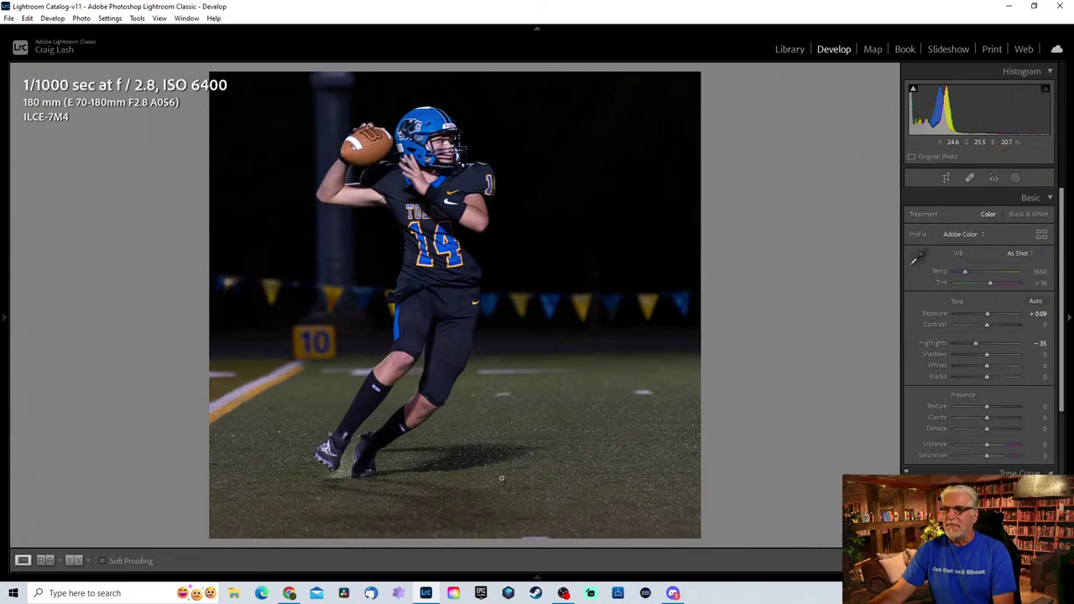
Open the photo of the referee in the red shirt and crop it tighter around him and the corner flag at the original aspect ratio.
mouse_move(537, 577)
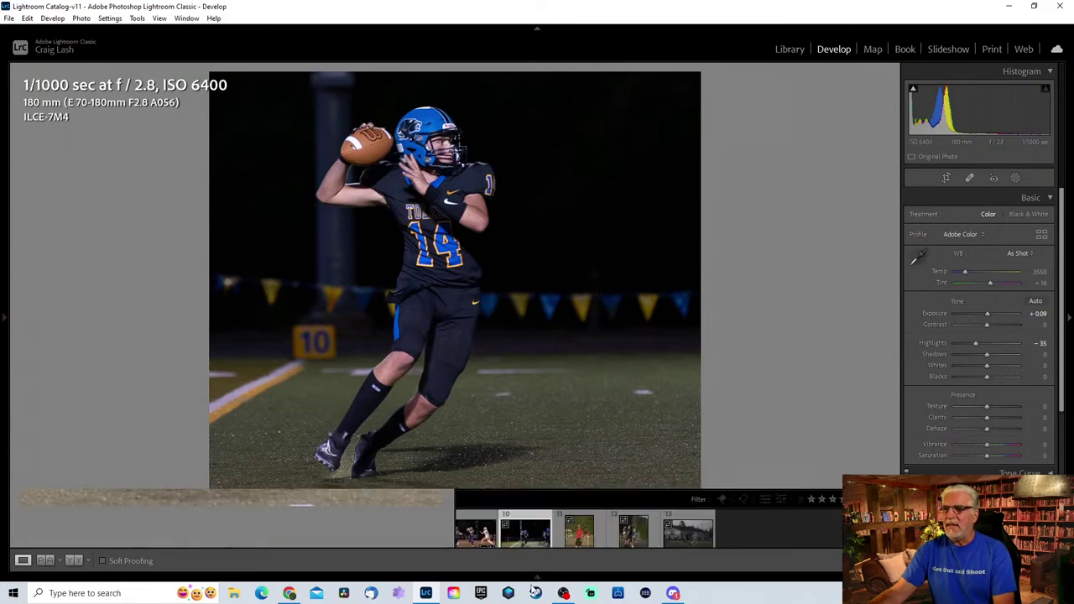
left_click(578, 537)
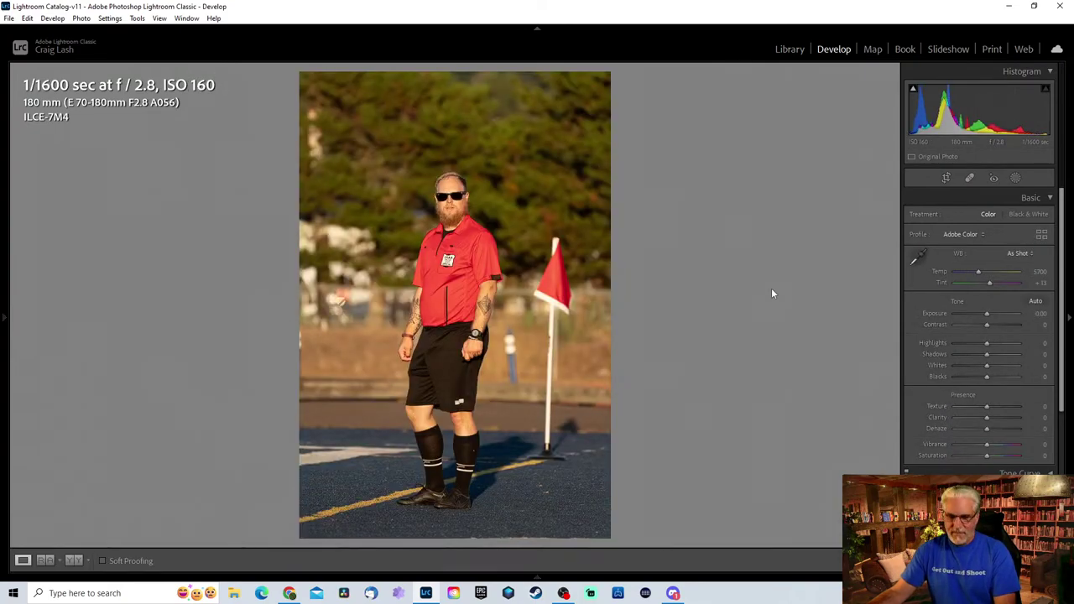
key("r")
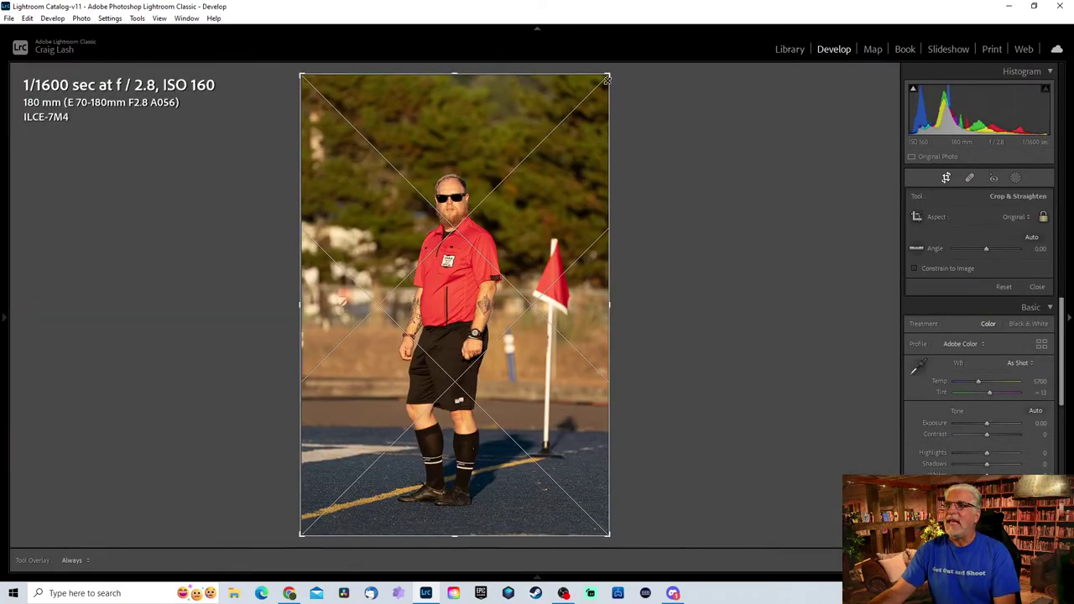
left_click_drag(609, 74, 472, 323)
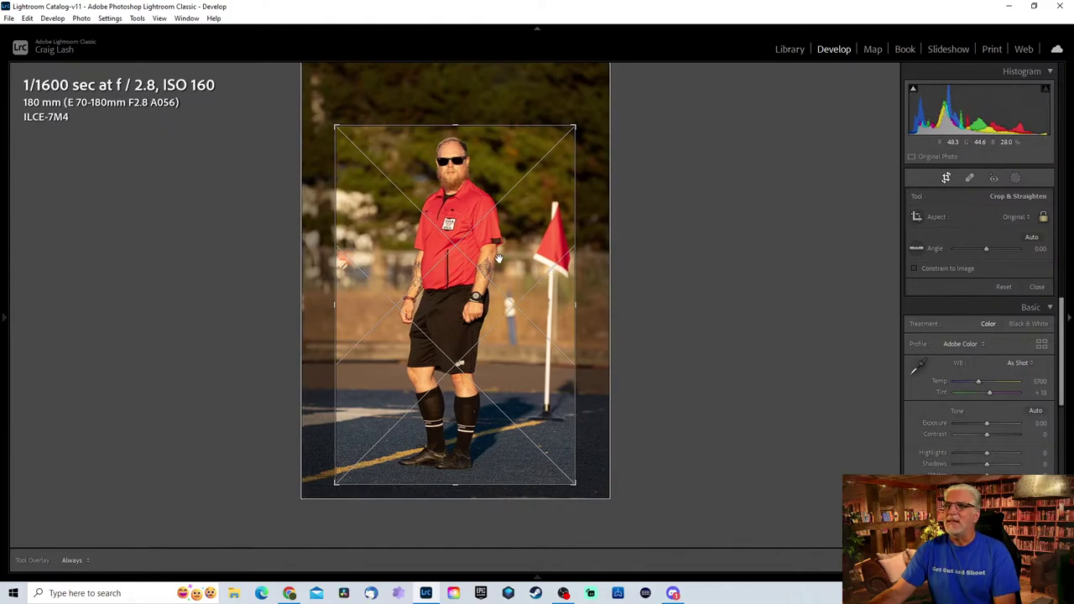
double_click(492, 264)
left_click(493, 263)
left_click(492, 262)
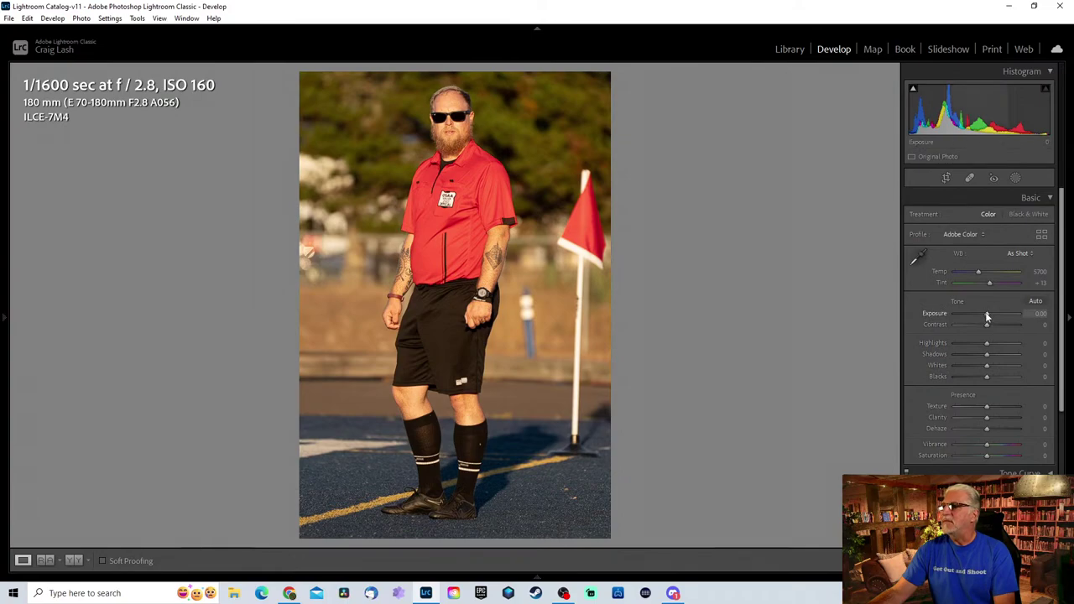
Set the referee photo's Exposure to -0.35, Contrast to +26, Shadows to +68, Texture to +54 and Dehaze to +23, and inspect it up close.
left_click_drag(987, 316, 985, 320)
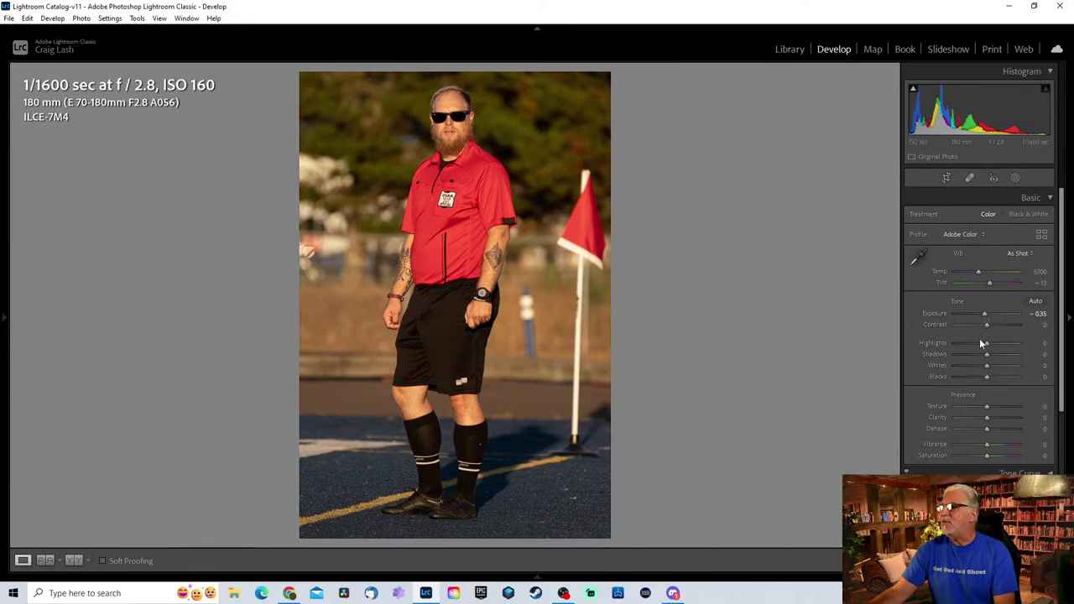
left_click_drag(987, 324, 997, 325)
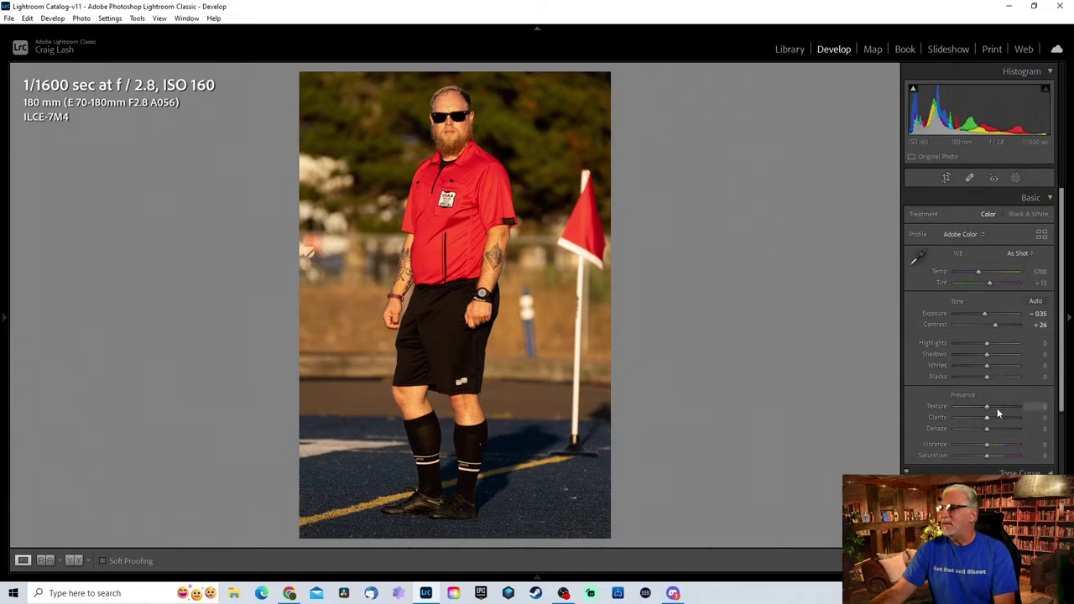
left_click_drag(987, 406, 1004, 403)
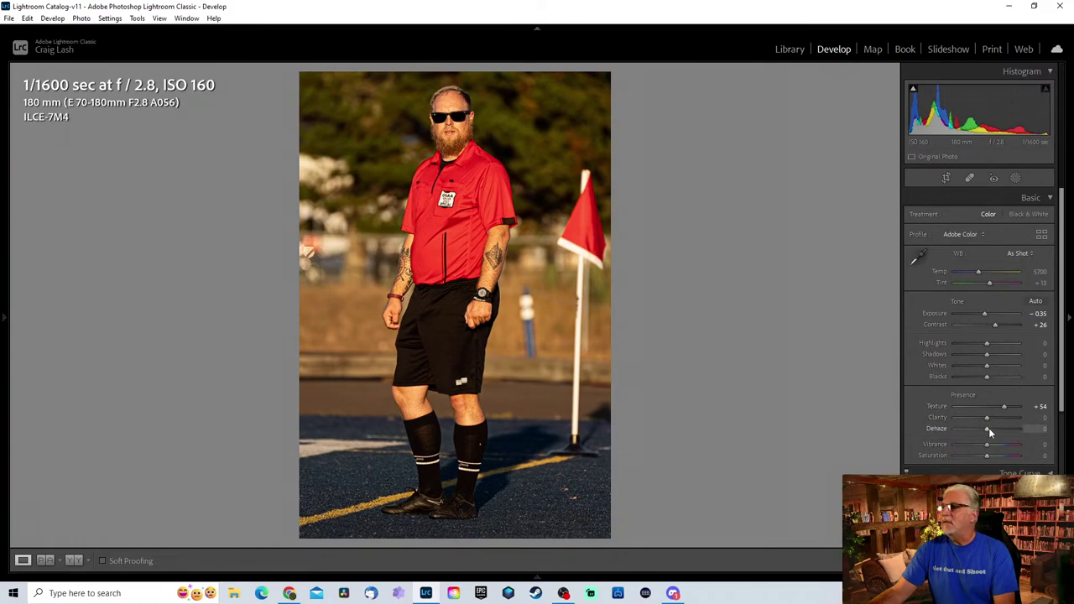
mouse_move(988, 427)
left_mouse_down()
mouse_move(1019, 425)
mouse_move(993, 426)
left_mouse_up()
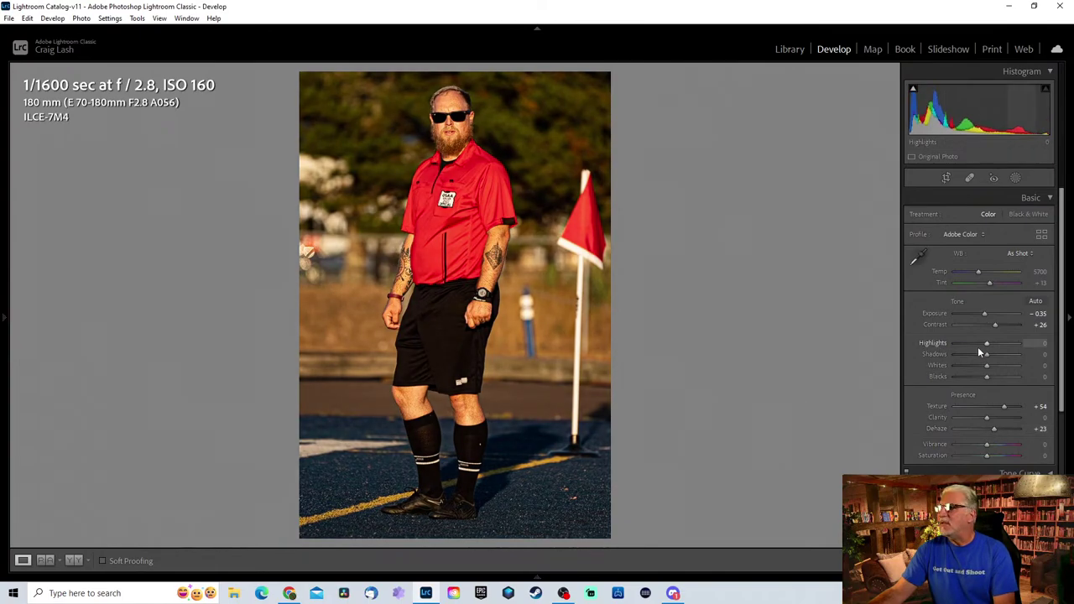
left_click_drag(989, 354, 1011, 355)
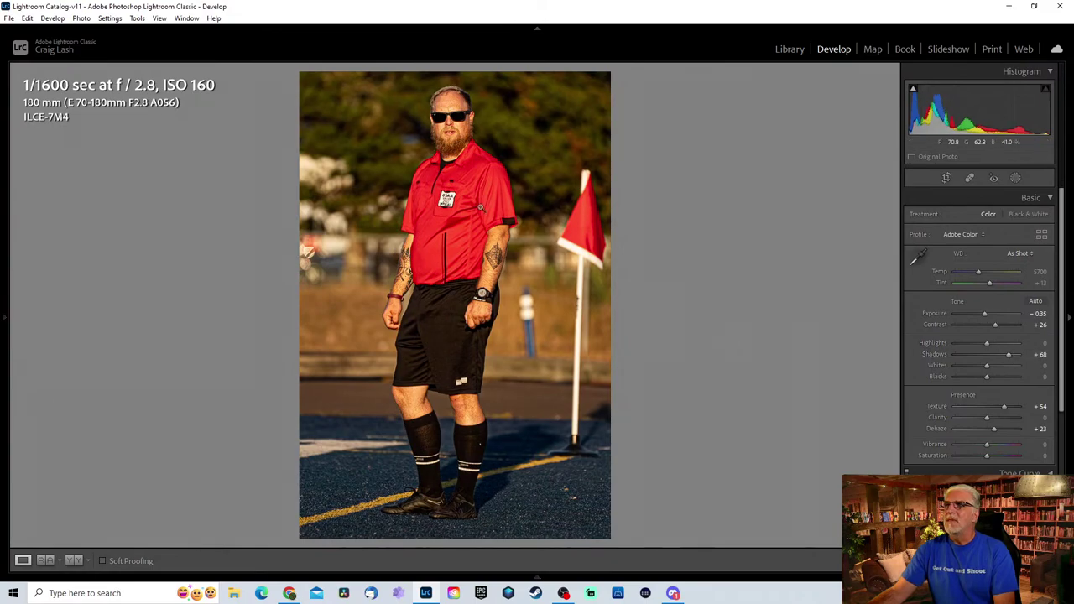
left_click(480, 207)
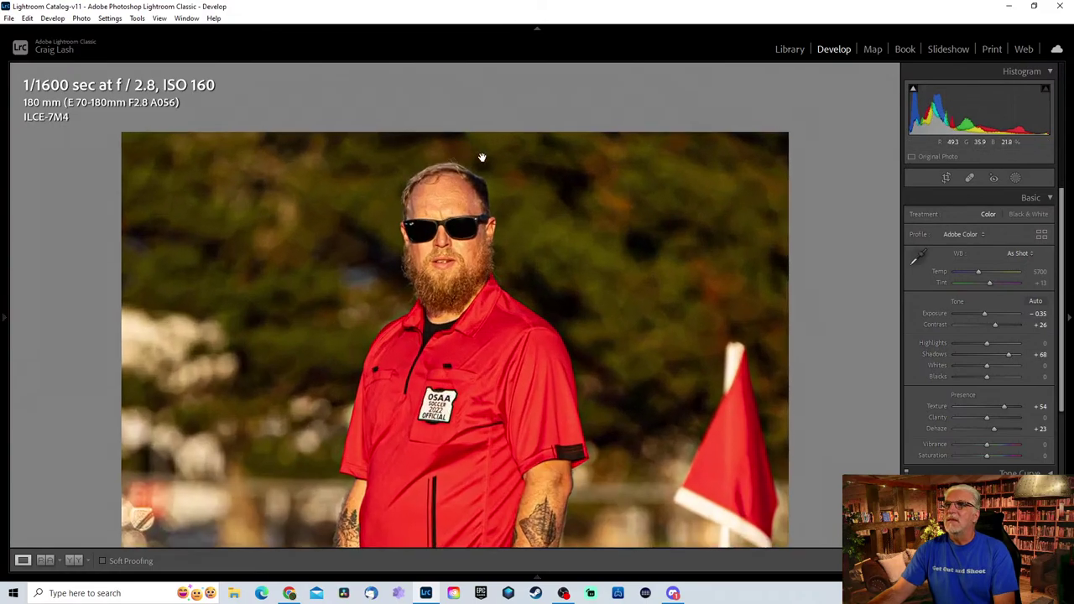
left_click(472, 395)
Raise the referee photo's Sharpening Amount to 79 while checking the shirt and face up close.
scroll(968, 372, "down", 3)
left_click(973, 391)
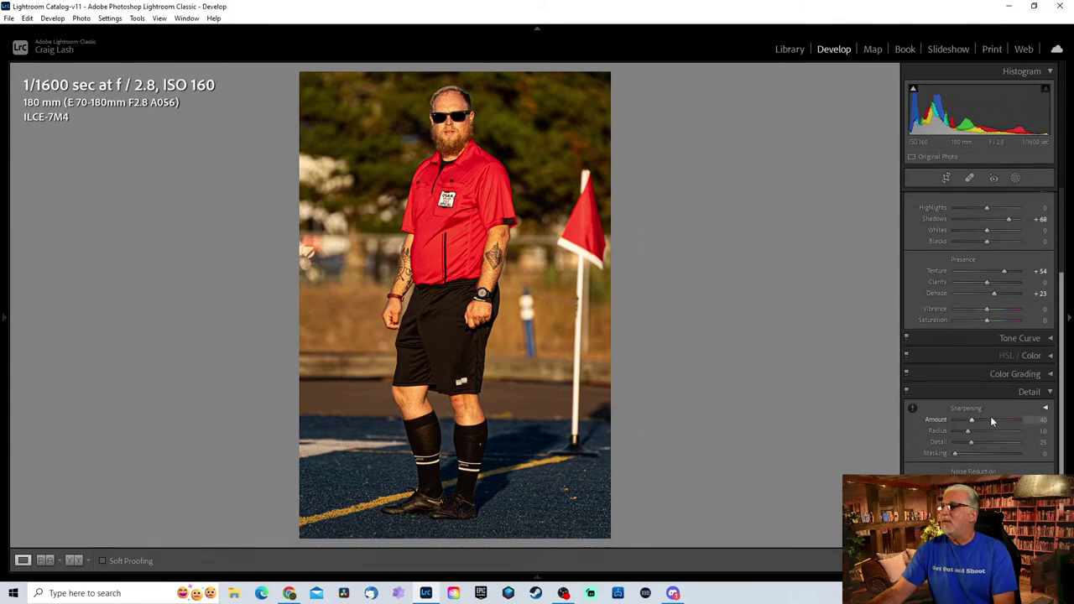
left_click(466, 229)
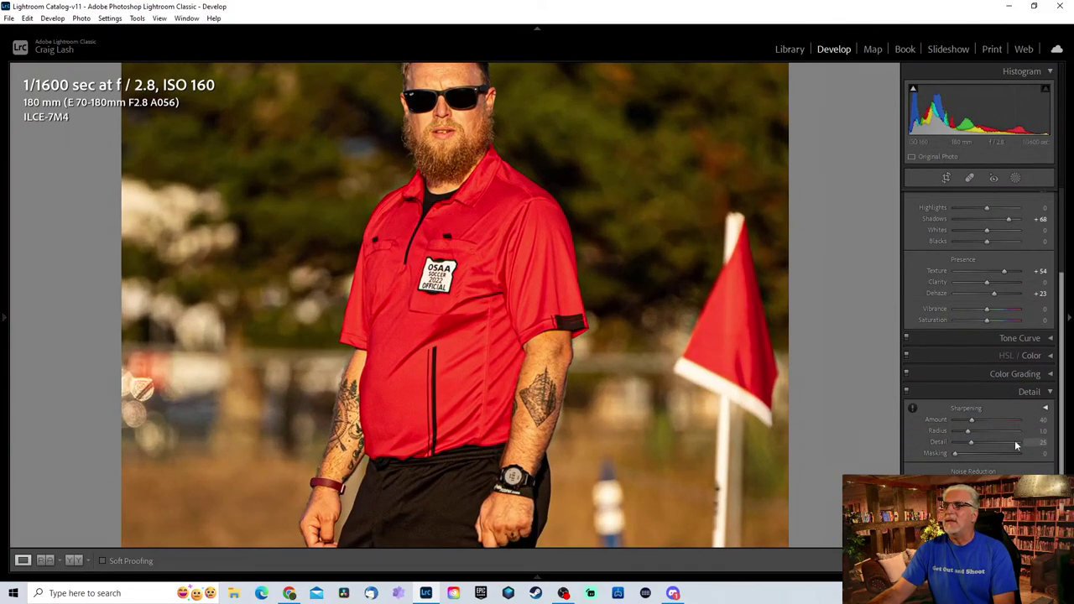
mouse_move(975, 422)
left_mouse_down()
mouse_move(1008, 417)
mouse_move(989, 419)
left_mouse_up()
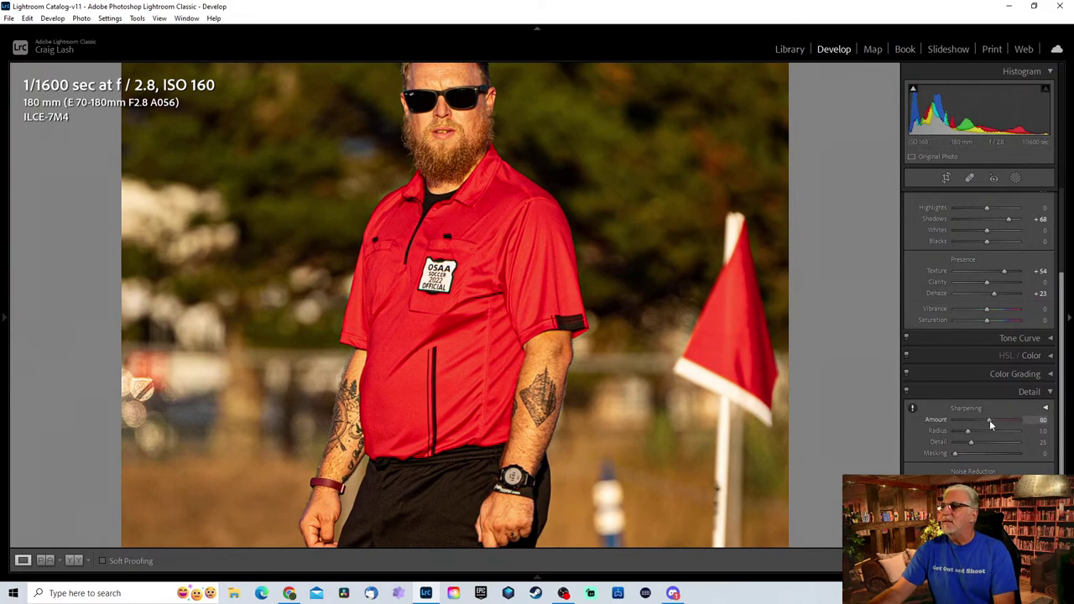
left_click(494, 252)
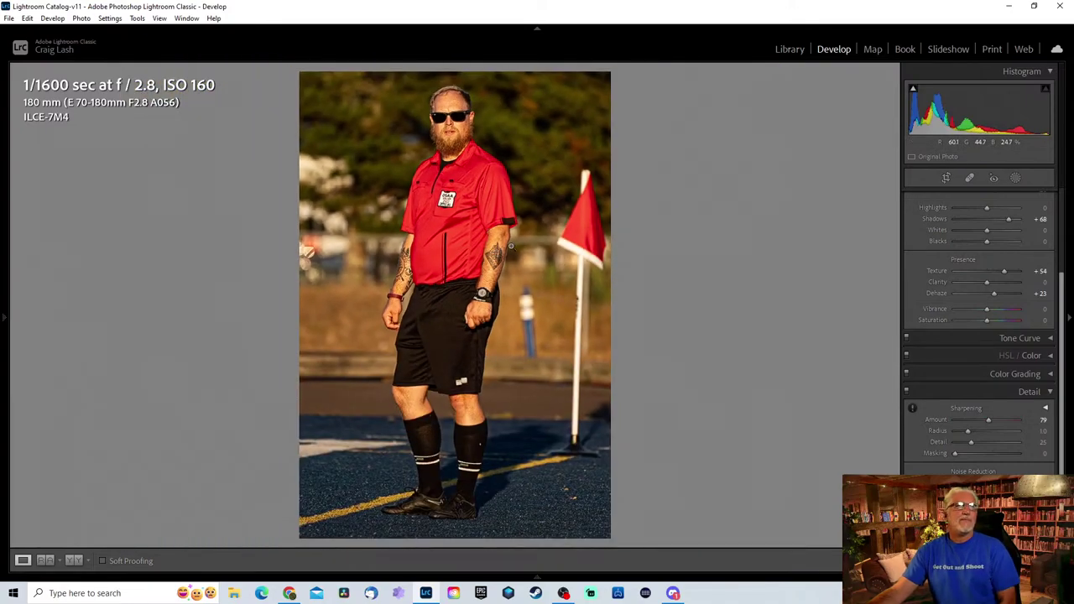
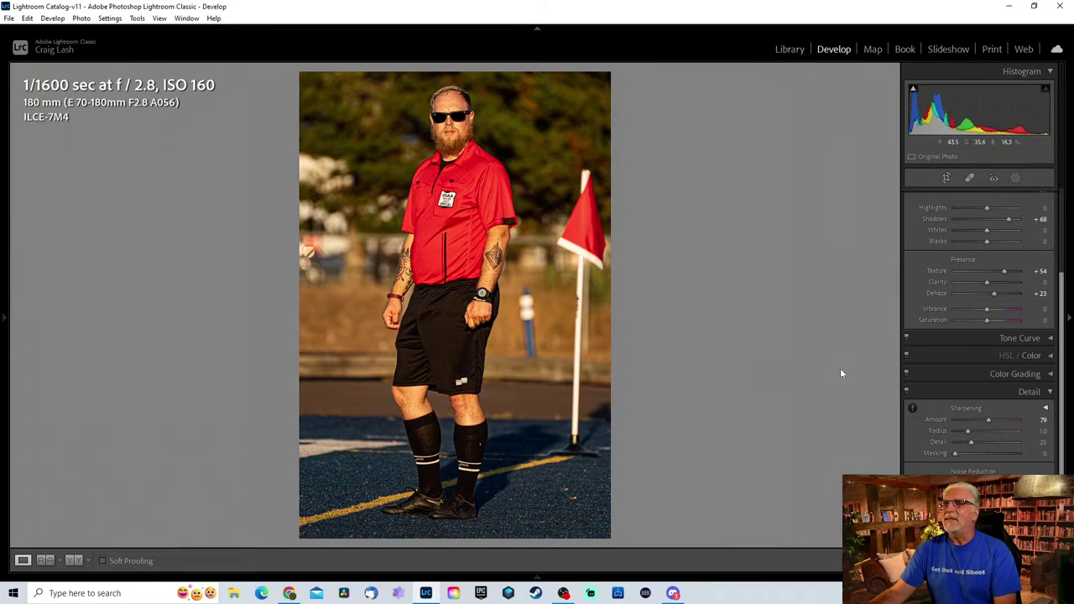
Darken the red tones of the referee's shirt and flag by setting Red Luminance to -28.
left_click(1051, 357)
left_click(928, 374)
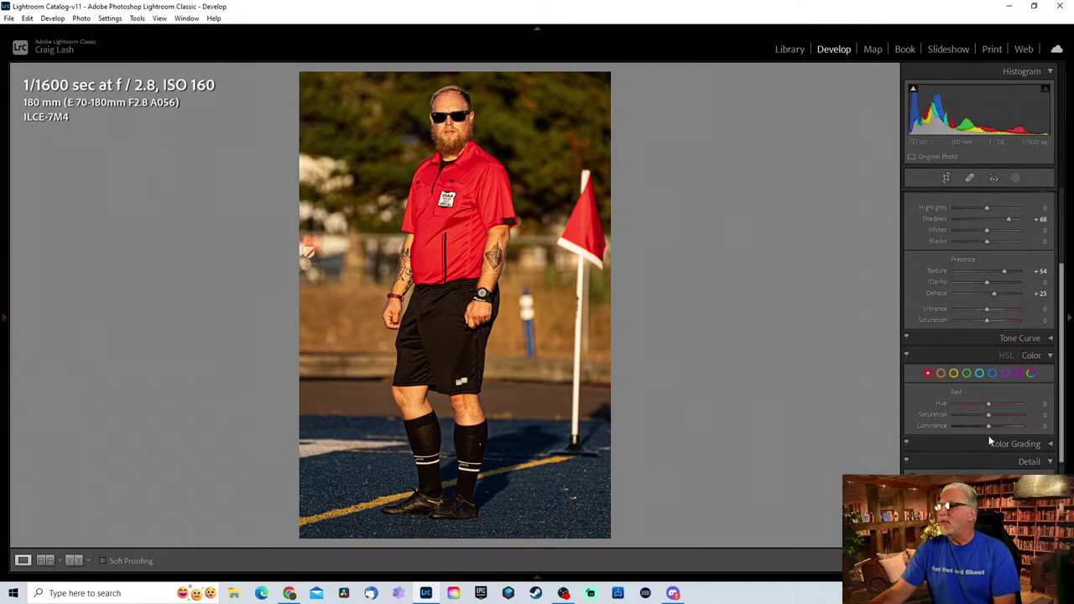
left_click_drag(989, 426, 980, 426)
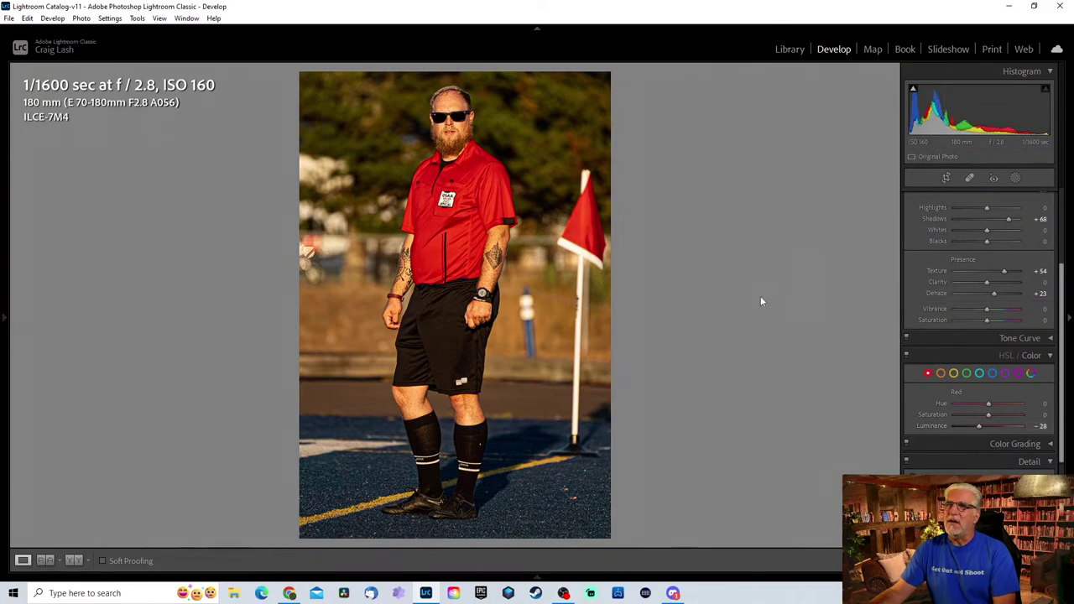
Create a subject mask of the referee and invert it to target the background.
left_click(1016, 179)
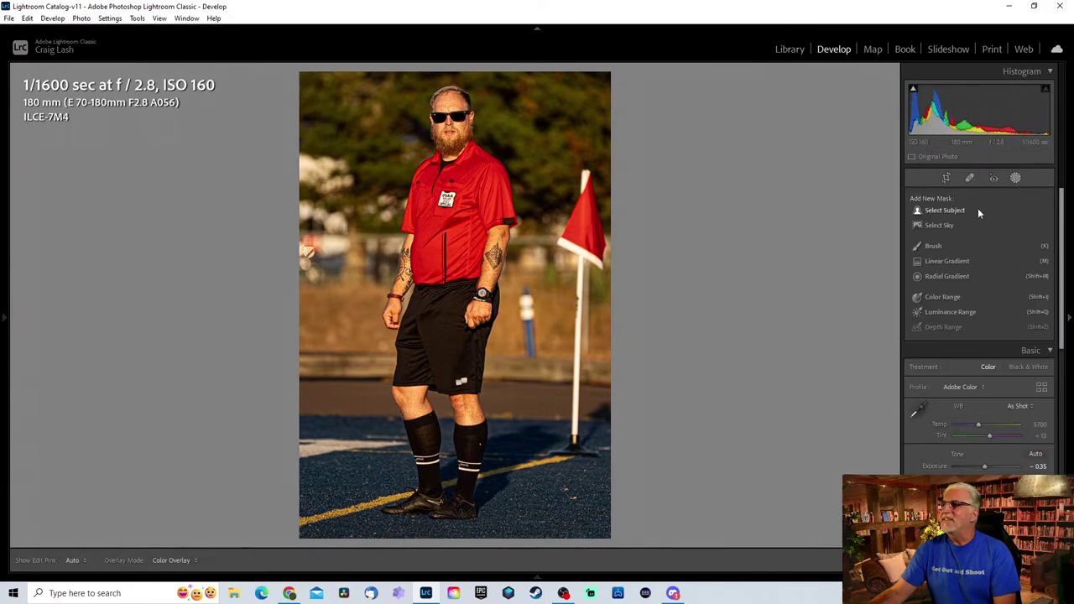
left_click(950, 210)
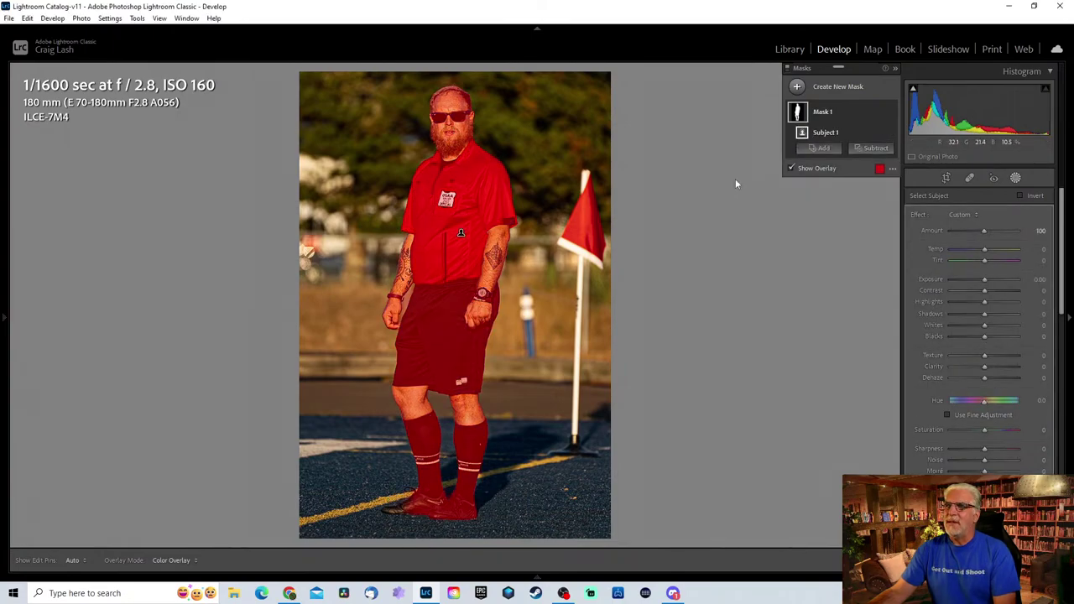
right_click(881, 133)
left_click(912, 173)
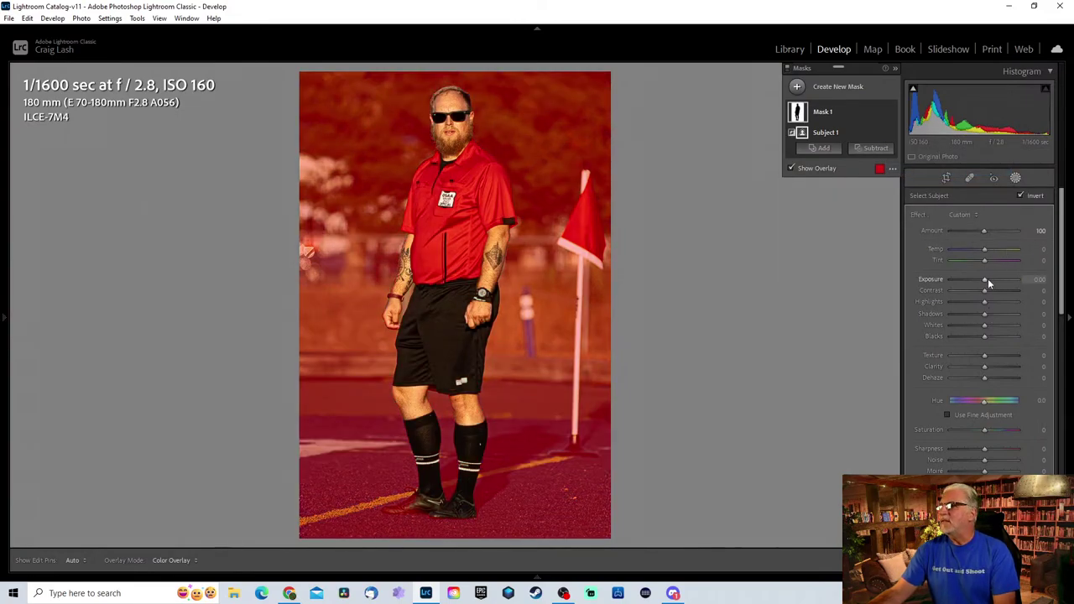
Set the referee photo's background Exposure to -1.98 and Shadows to 4, then close masking and compare before and after.
left_click_drag(984, 279, 968, 283)
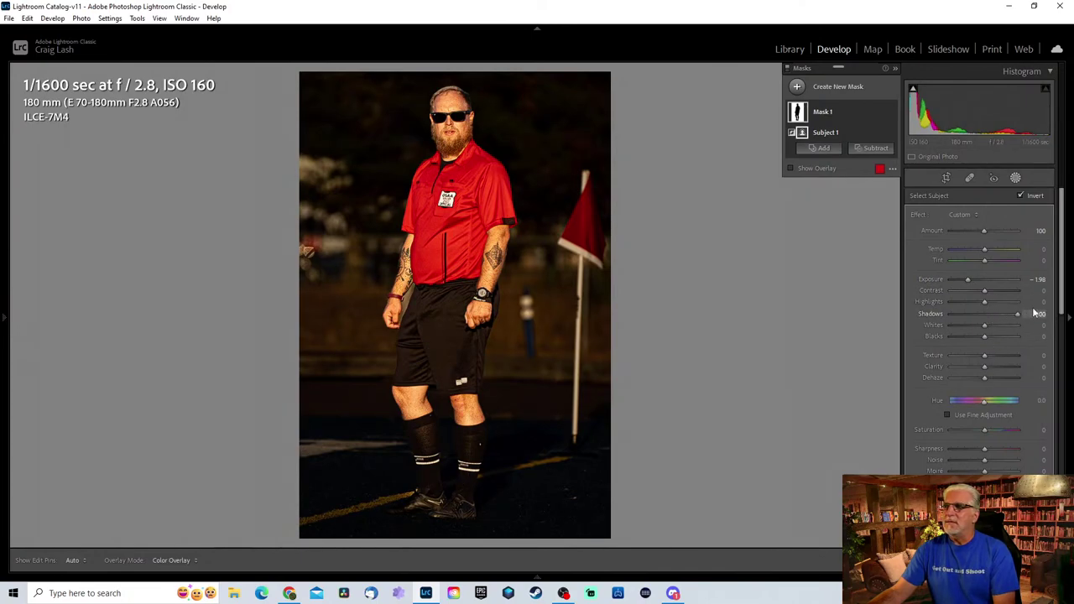
left_click_drag(1034, 313, 990, 326)
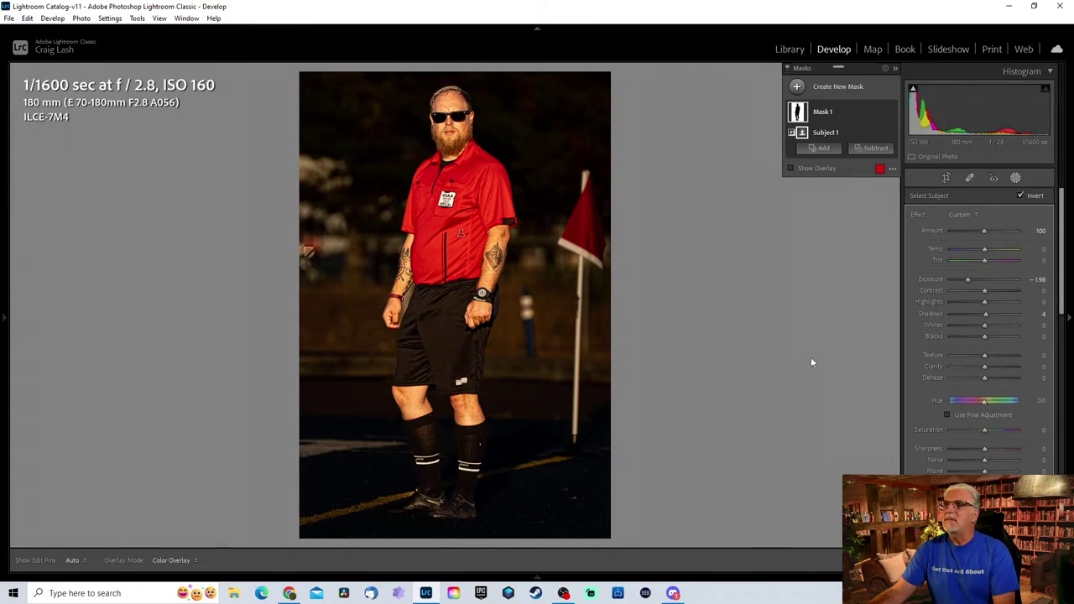
left_click(1016, 176)
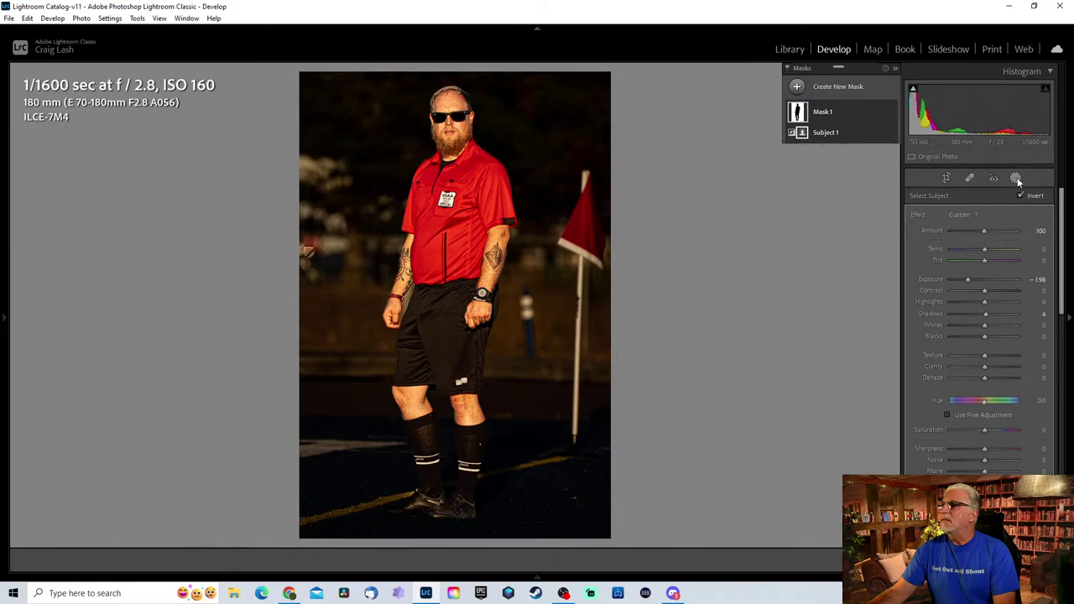
key("y")
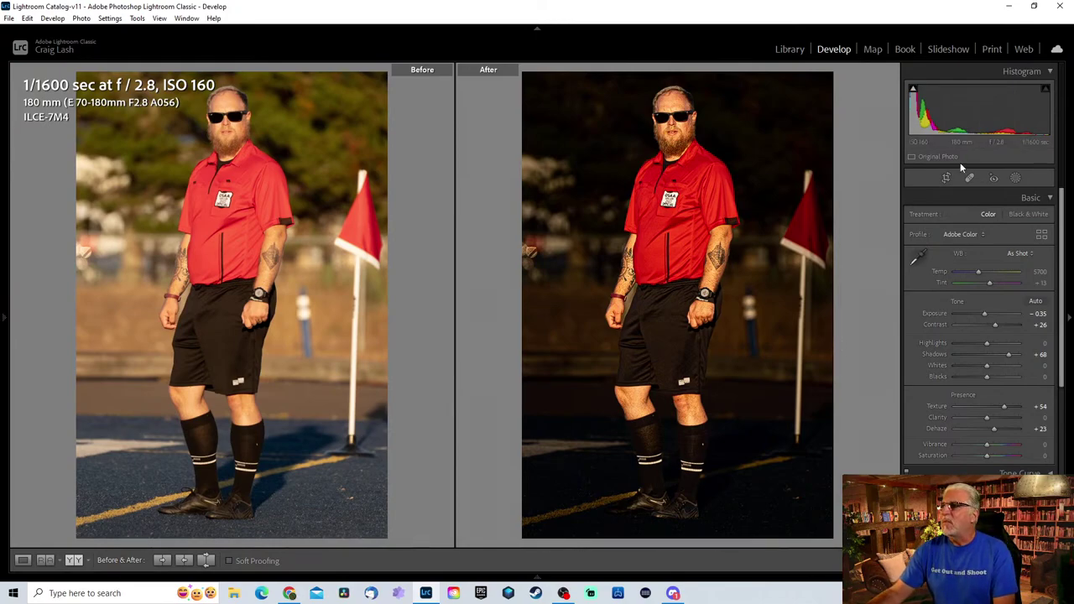
Reopen the referee photo's mask in single view, switch its inversion off, set Shadows to 23, and invert it back to the background.
left_click(1016, 178)
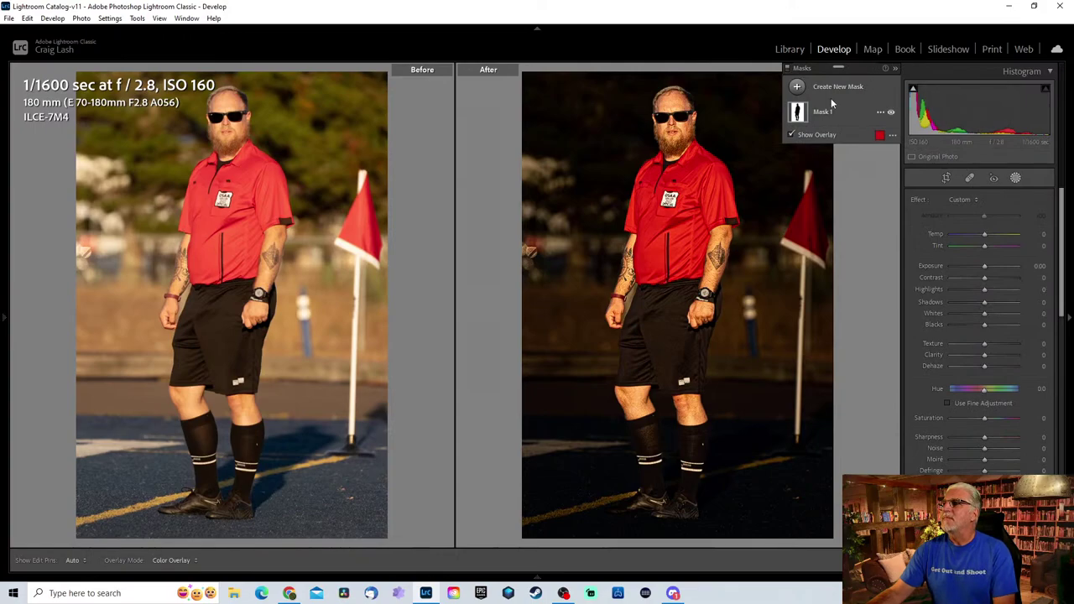
left_click(810, 117)
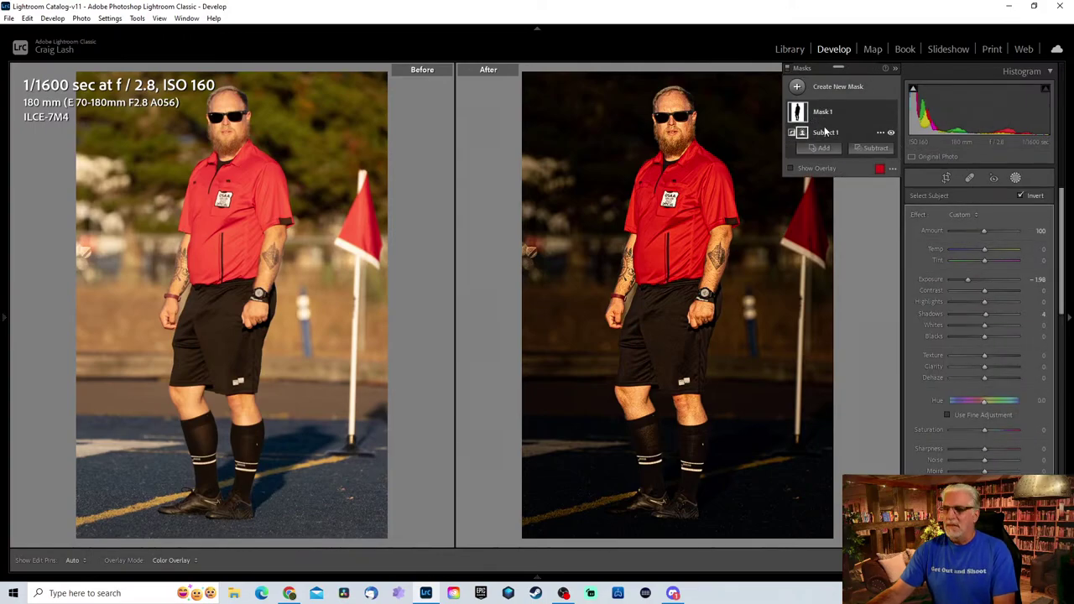
key("y")
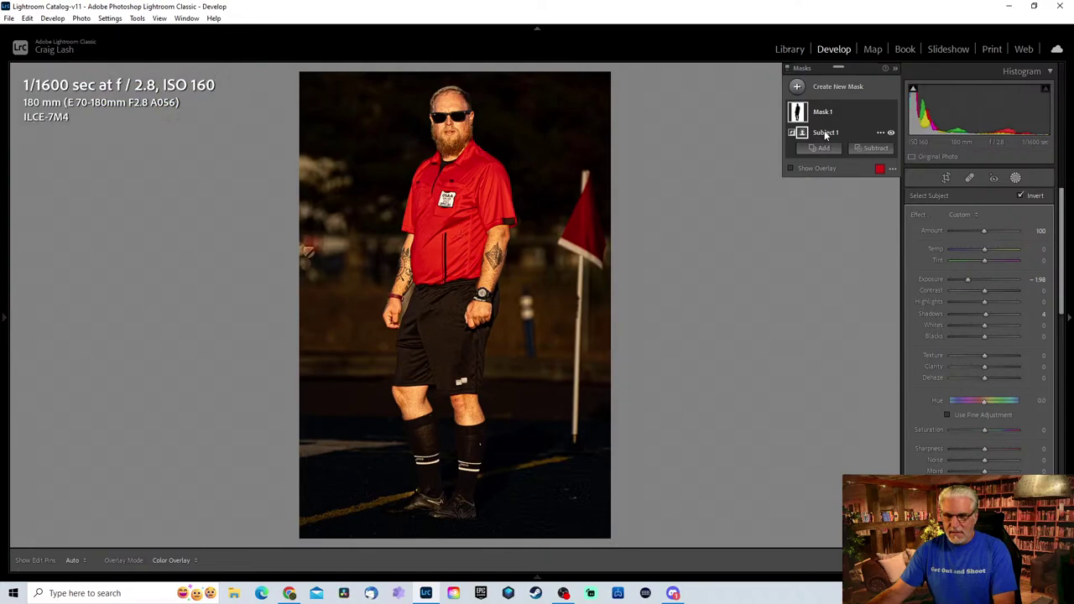
left_click(880, 133)
left_click(904, 166)
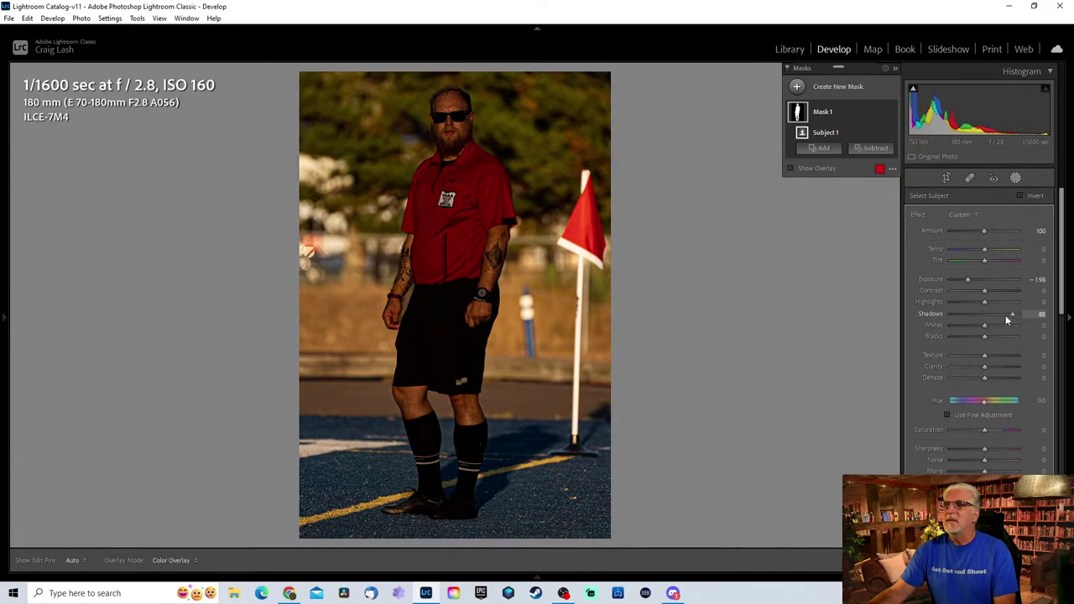
left_click_drag(987, 313, 992, 311)
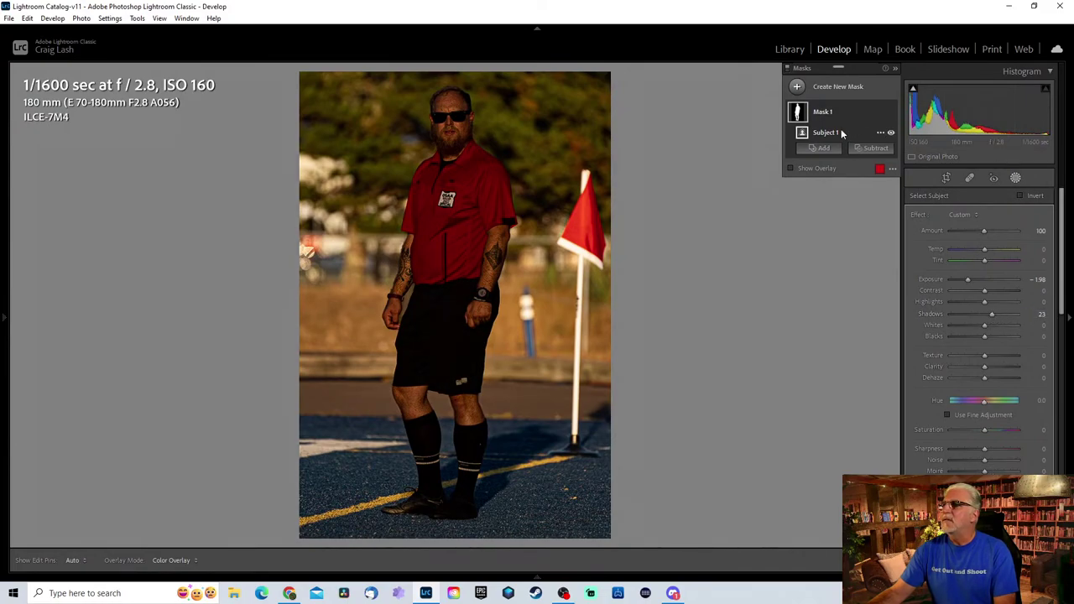
left_click(878, 134)
left_click(902, 164)
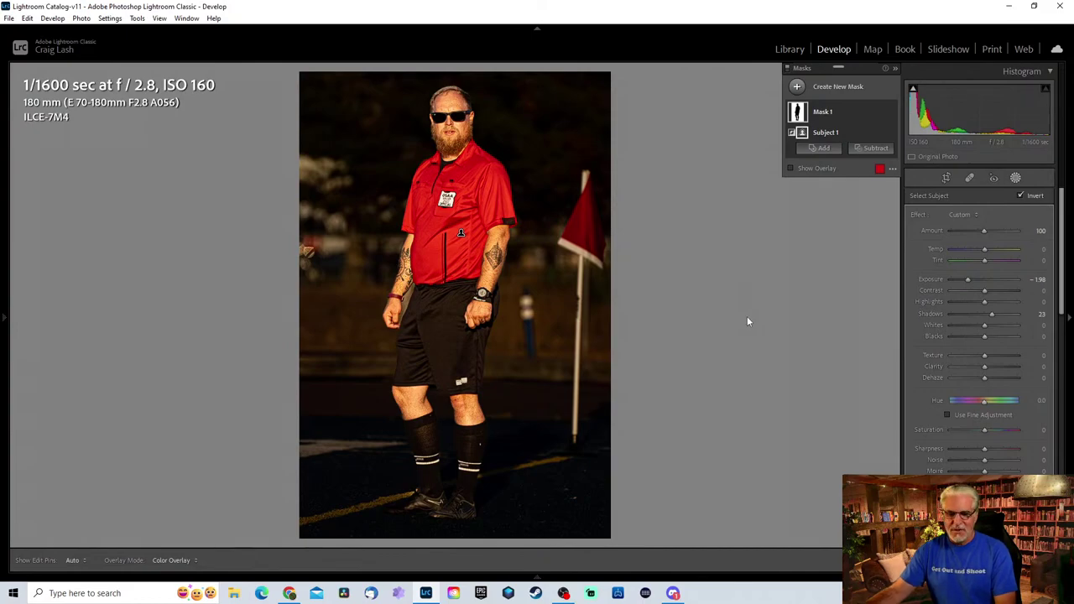
Open the soccer photo of player 5 chesting the ball, straighten it to -0.55 and crop tighter around both players at the original aspect ratio.
mouse_move(550, 579)
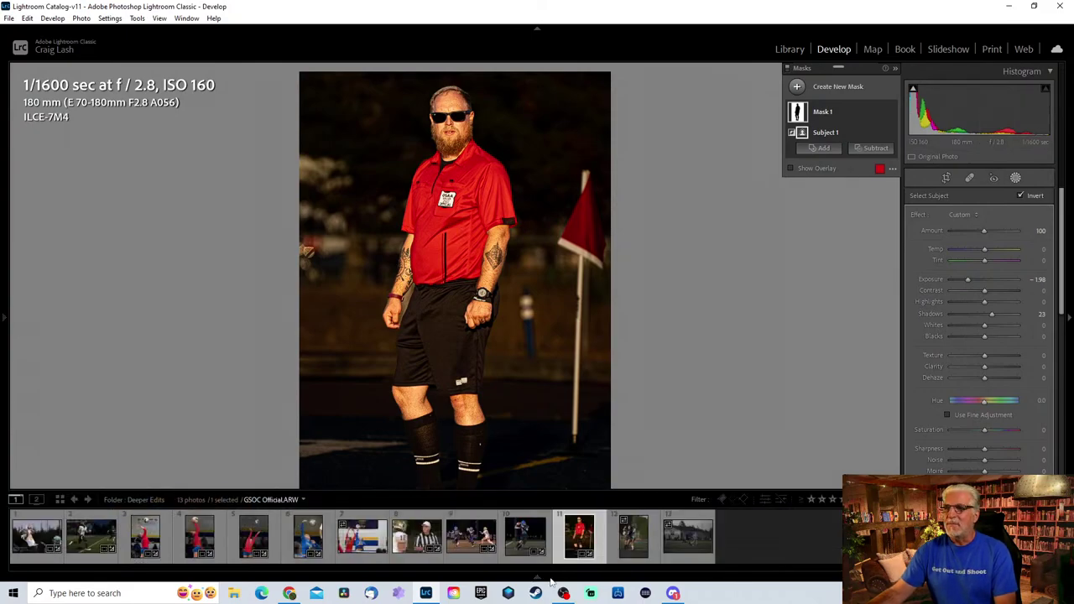
left_click(630, 559)
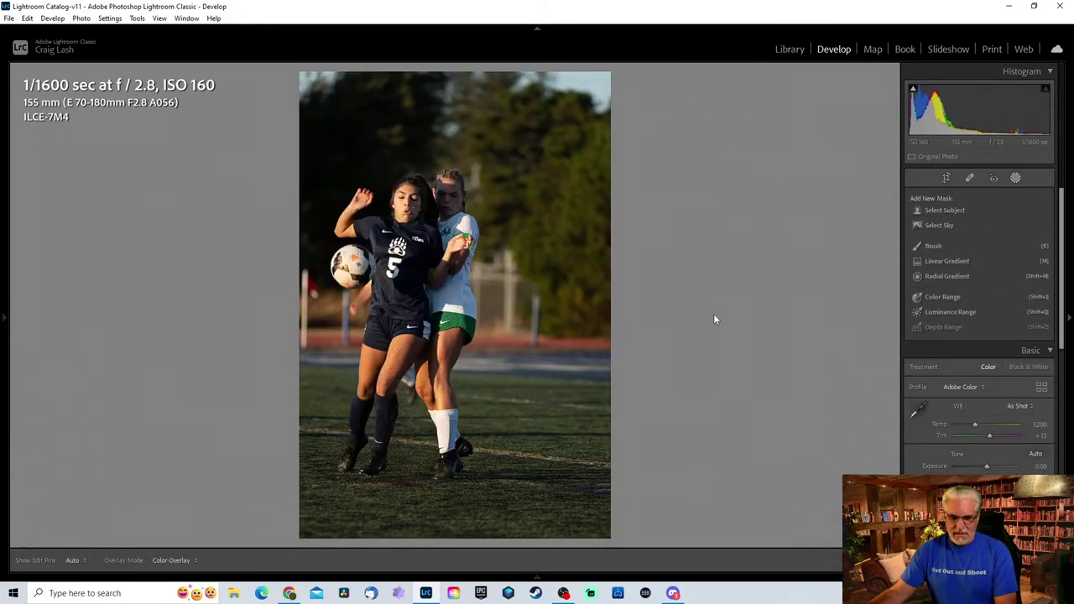
key("r")
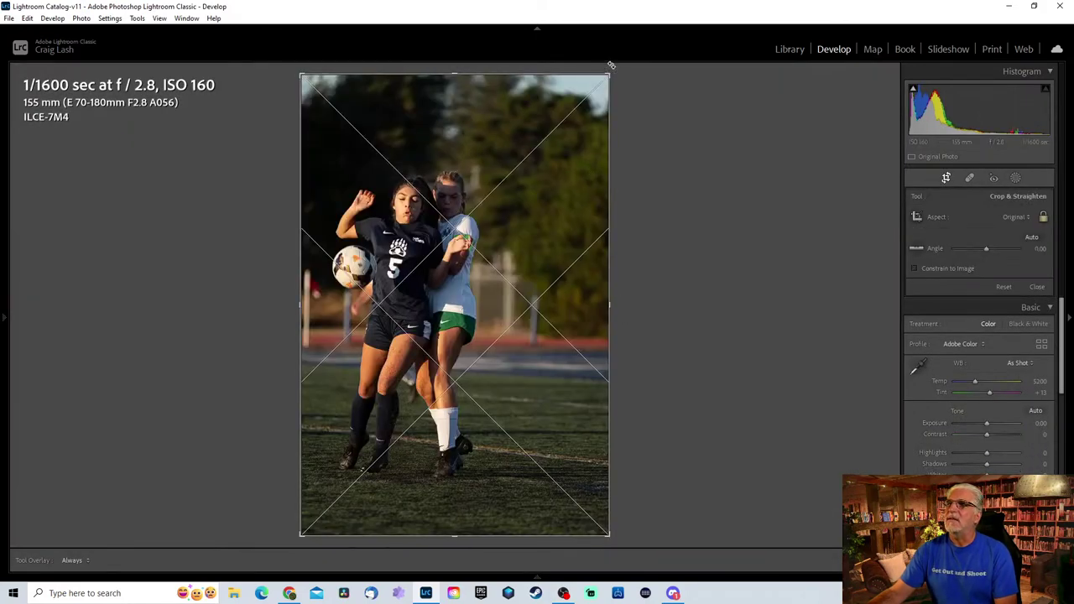
left_click_drag(608, 78, 578, 122)
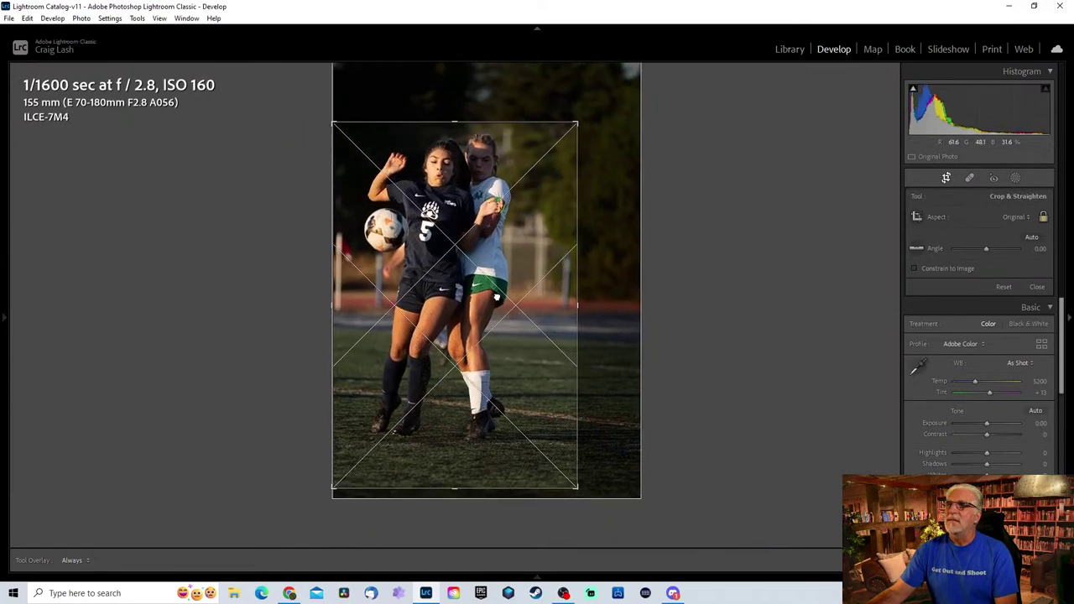
left_click_drag(699, 277, 712, 276)
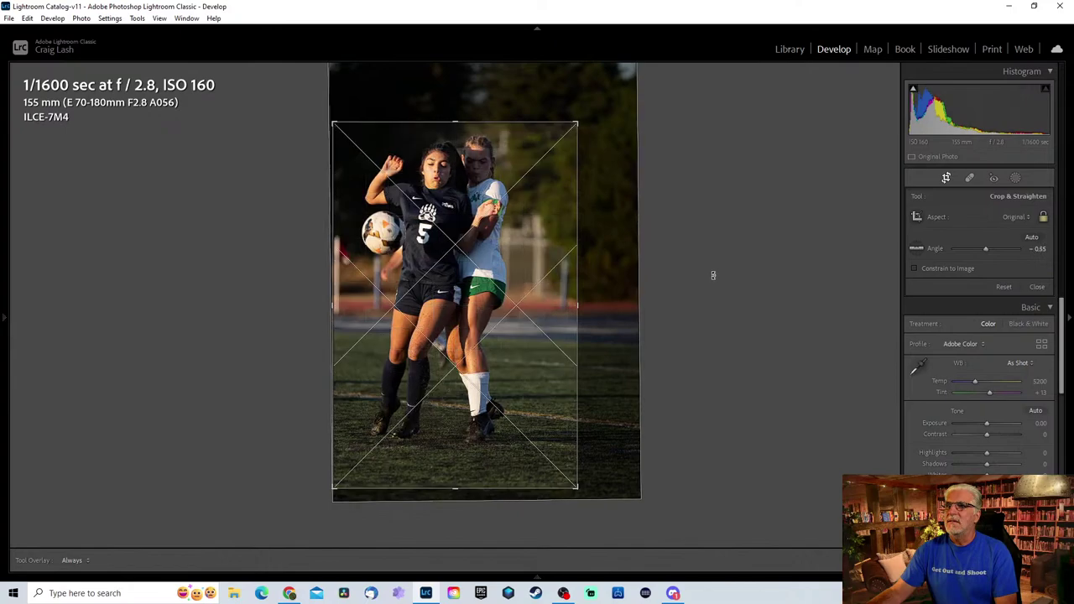
left_click_drag(487, 335, 569, 304)
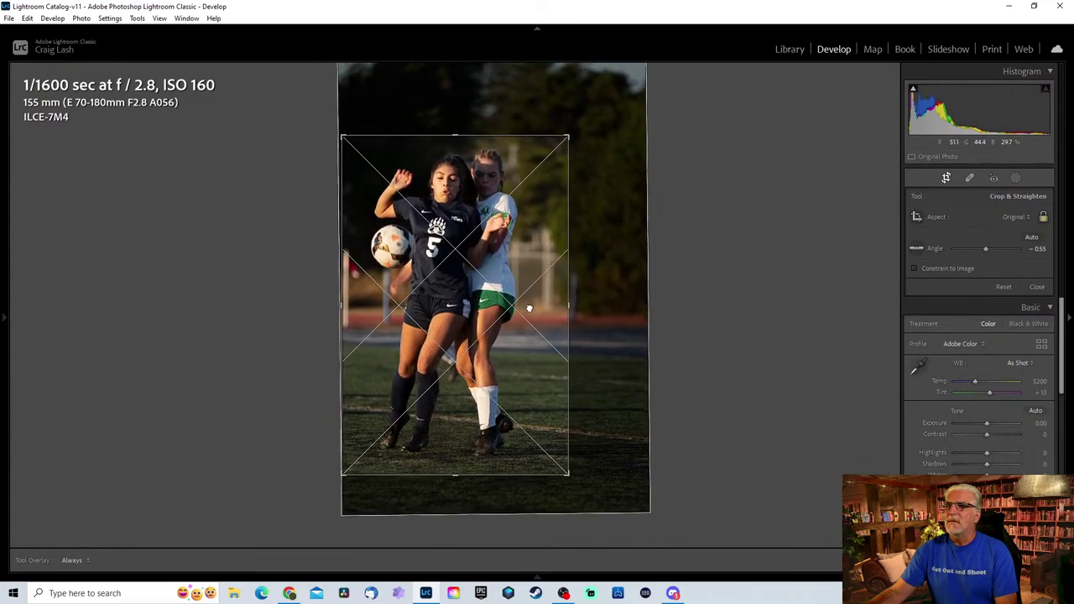
left_click_drag(528, 309, 530, 294)
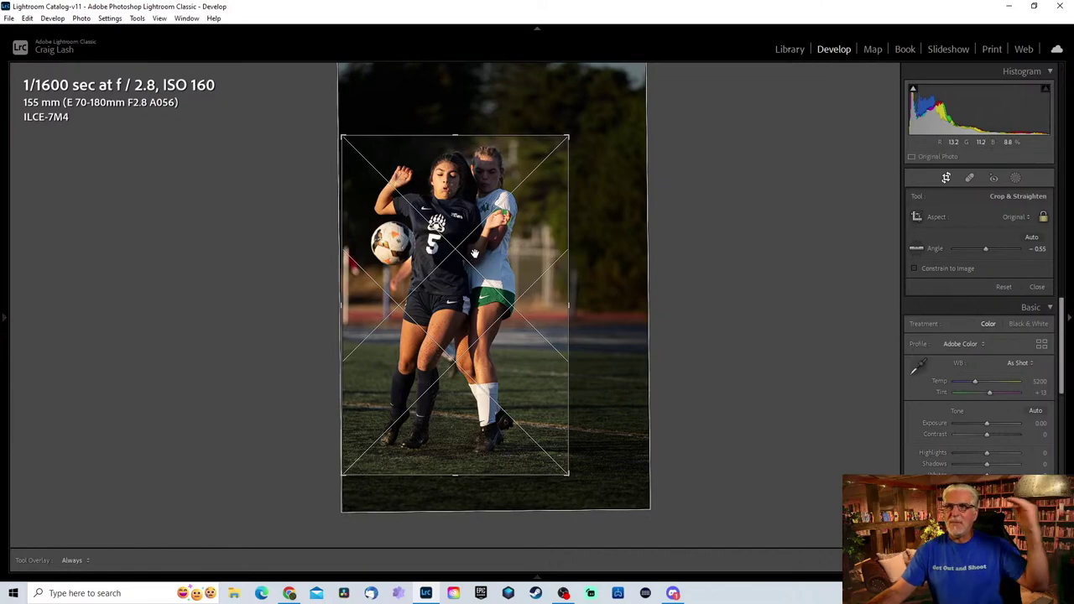
key("Return")
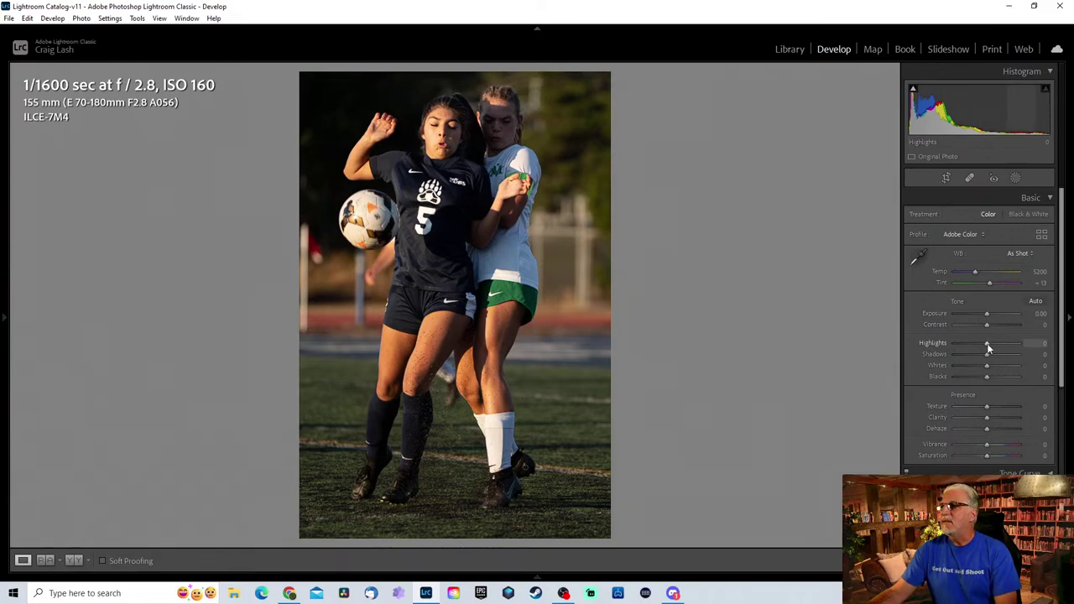
Raise the portrait soccer photo's shadows to +100 and lower its highlights to −32.
left_click_drag(987, 354, 1038, 360)
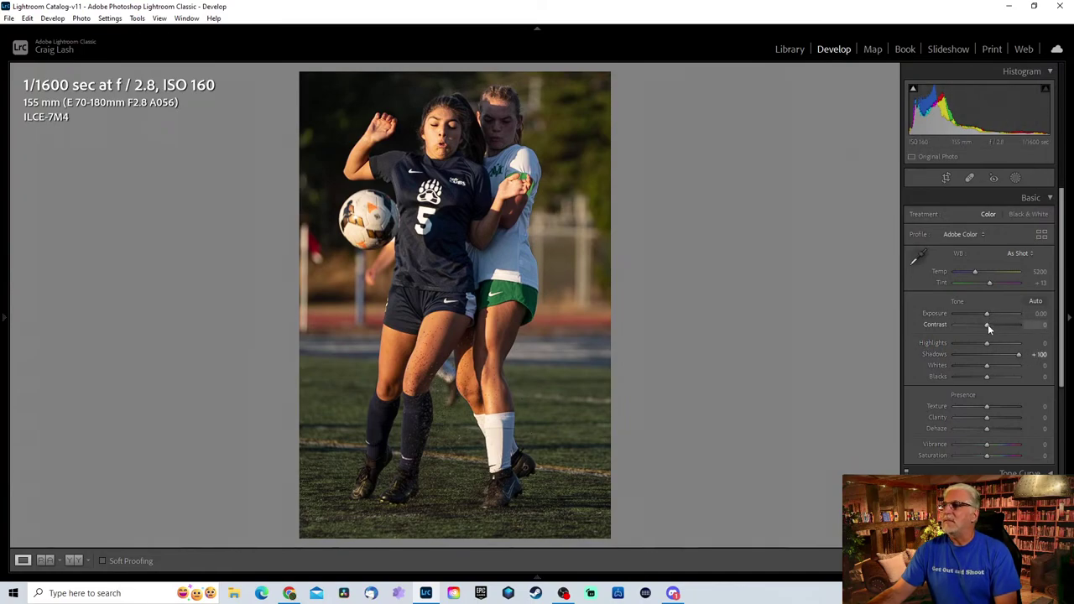
left_click_drag(987, 342, 977, 353)
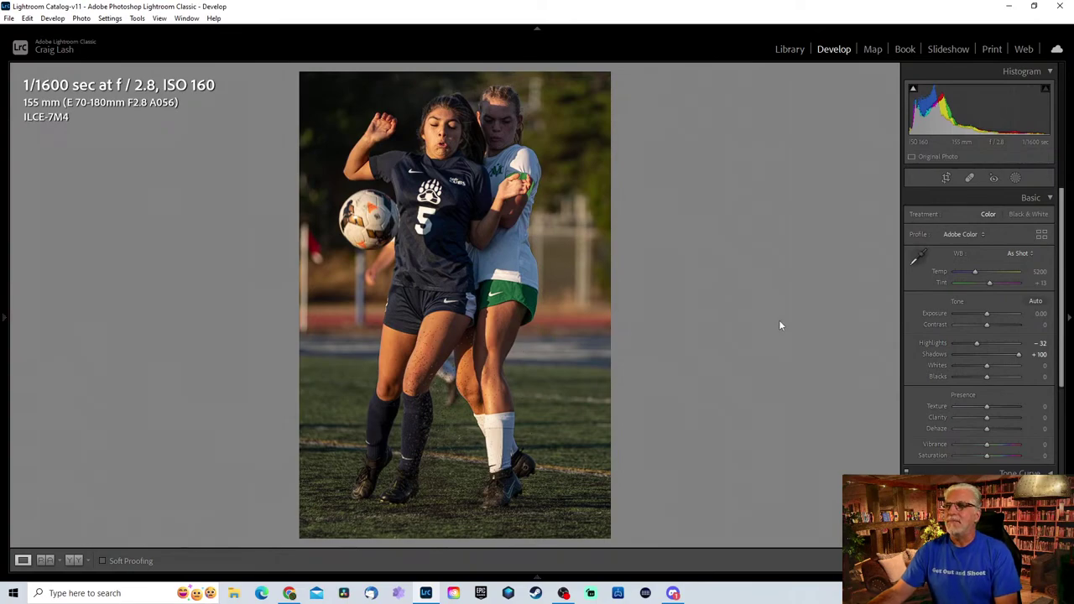
Create a Select Subject mask of the two players and invert it to cover the background.
left_click(1015, 177)
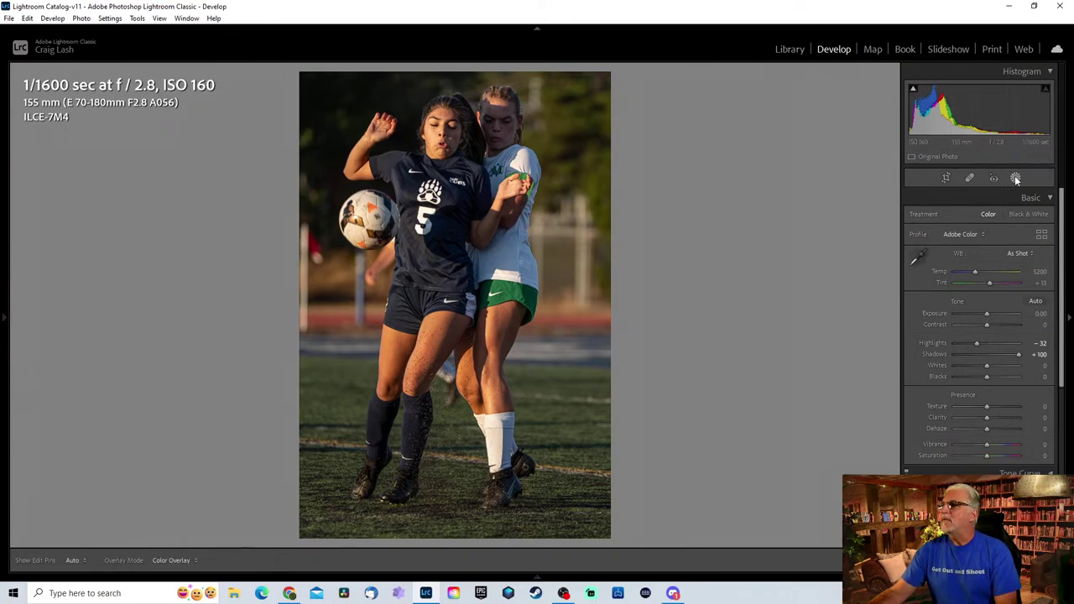
left_click(944, 210)
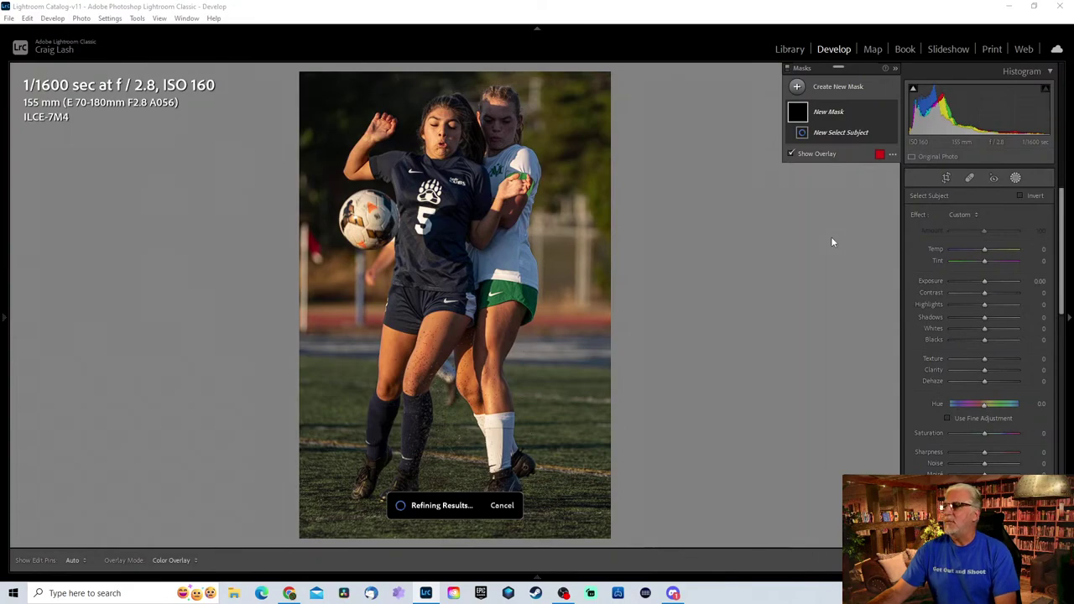
left_click(880, 134)
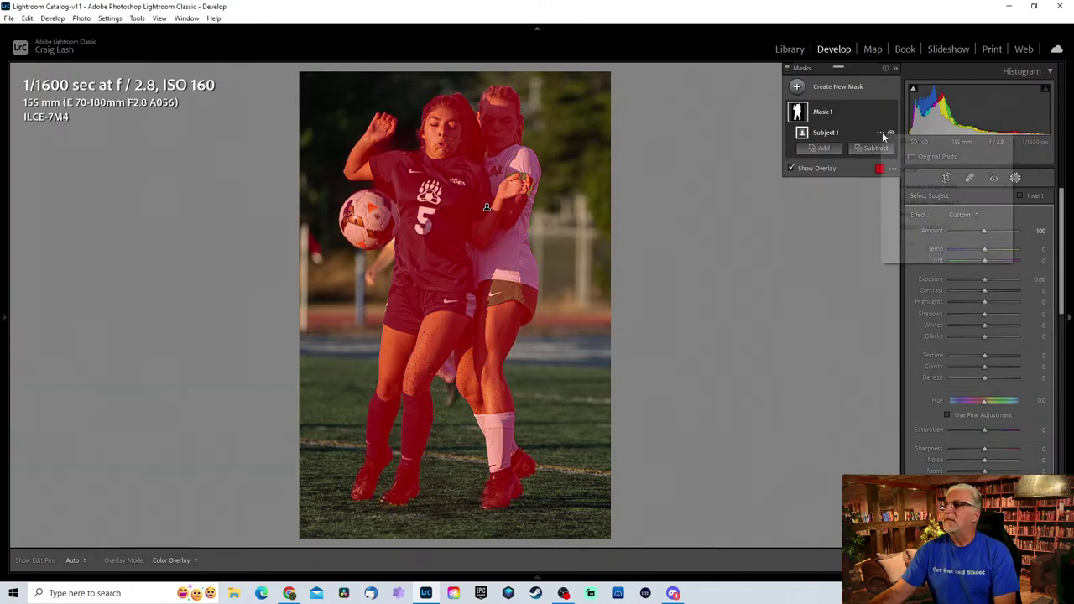
left_click(905, 168)
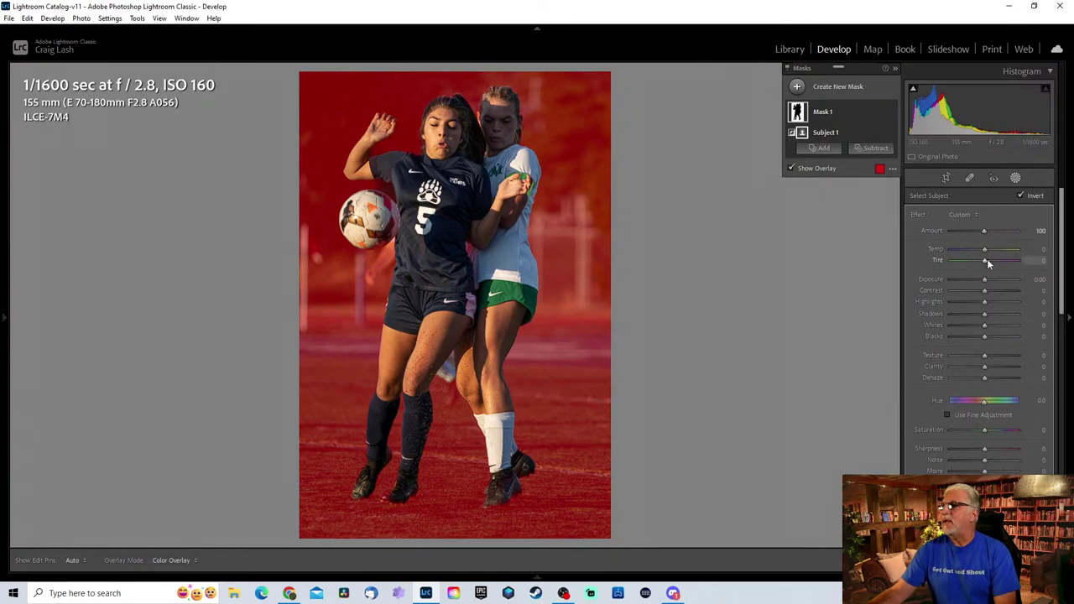
Lower the background mask's exposure to −1.92 and compare the photo before and after.
left_click_drag(983, 280, 967, 280)
key("y")
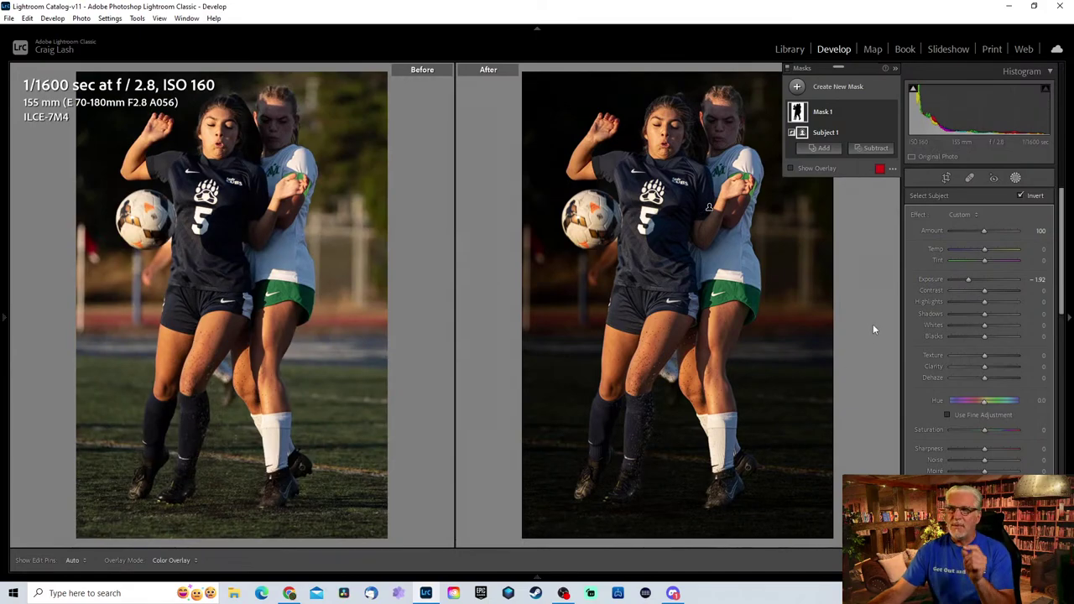
key("y")
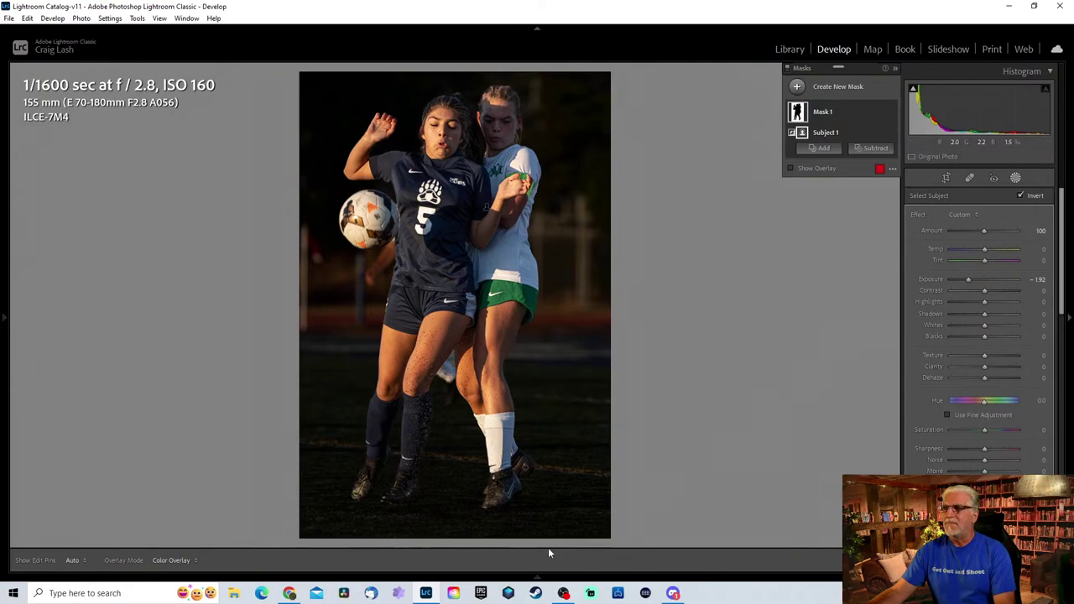
Open the last photo in the Deeper Edits folder and crop it tightly around the two players and the ball.
mouse_move(542, 577)
left_click(677, 537)
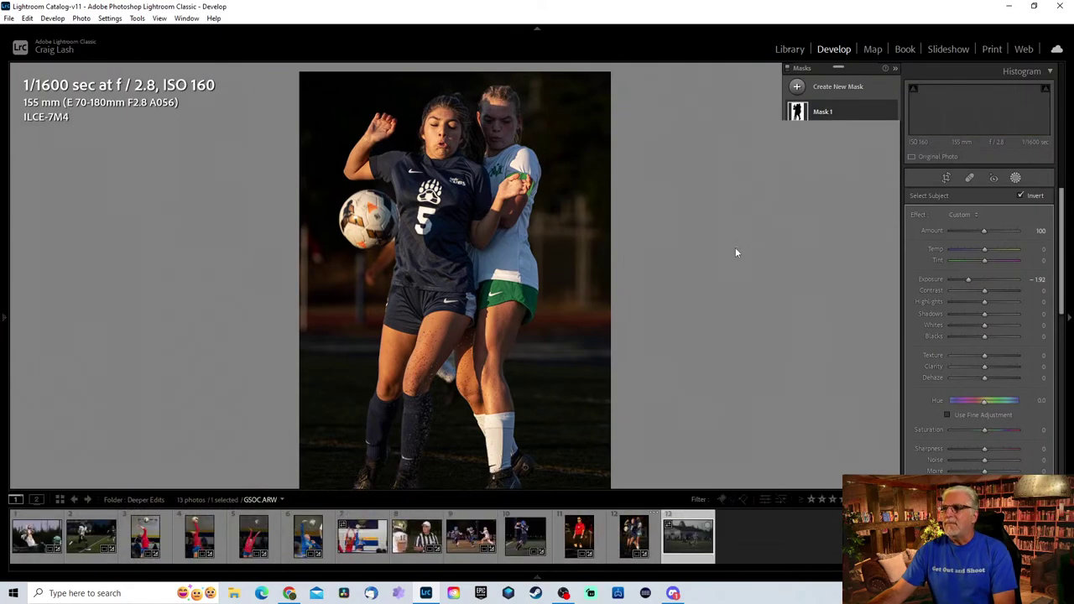
key("r")
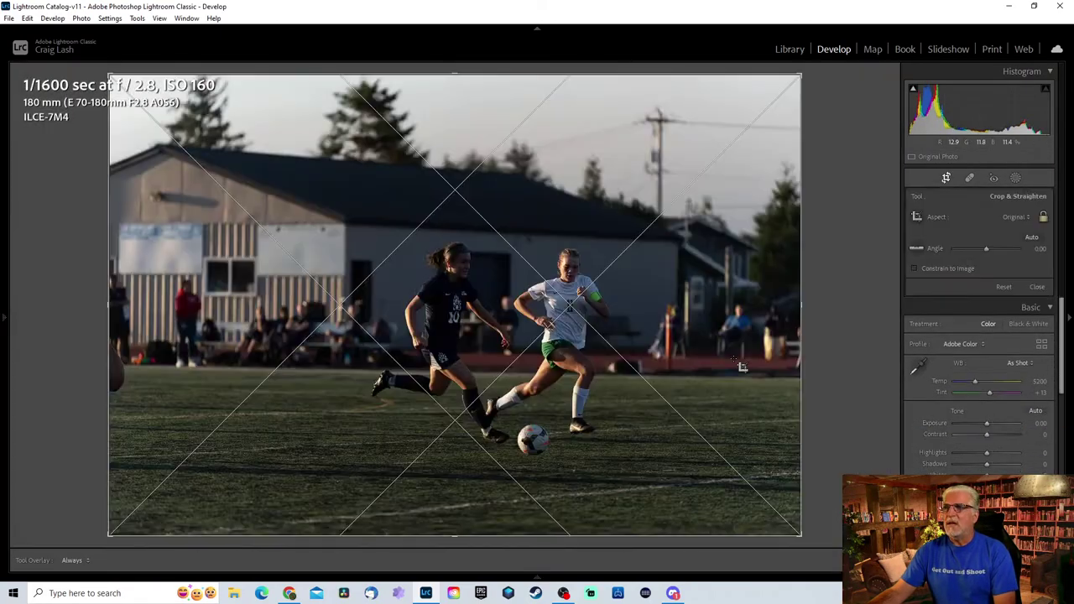
left_click_drag(120, 86, 239, 162)
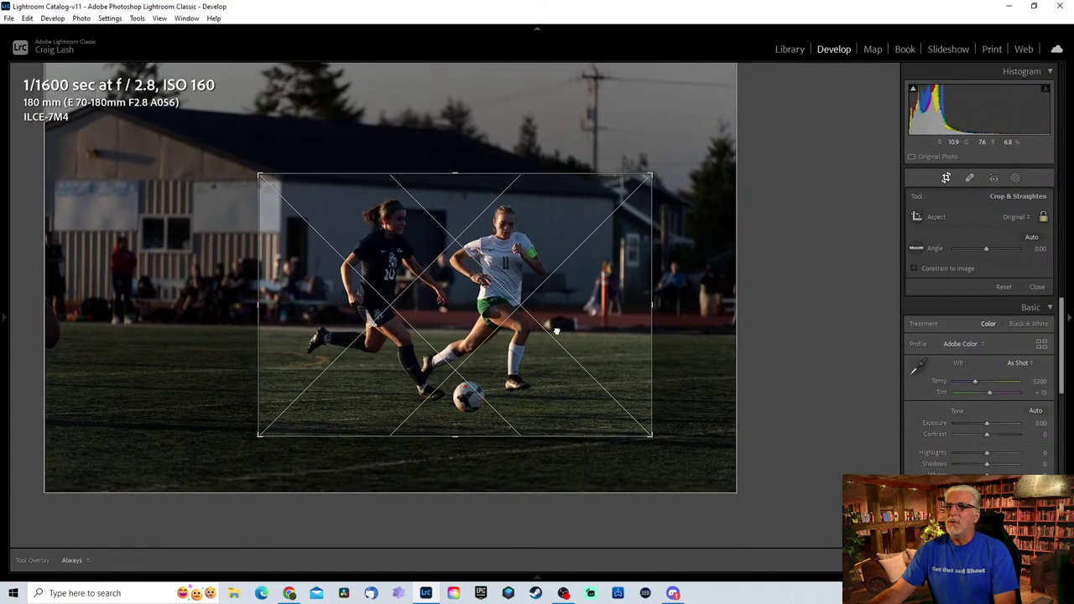
key("Return")
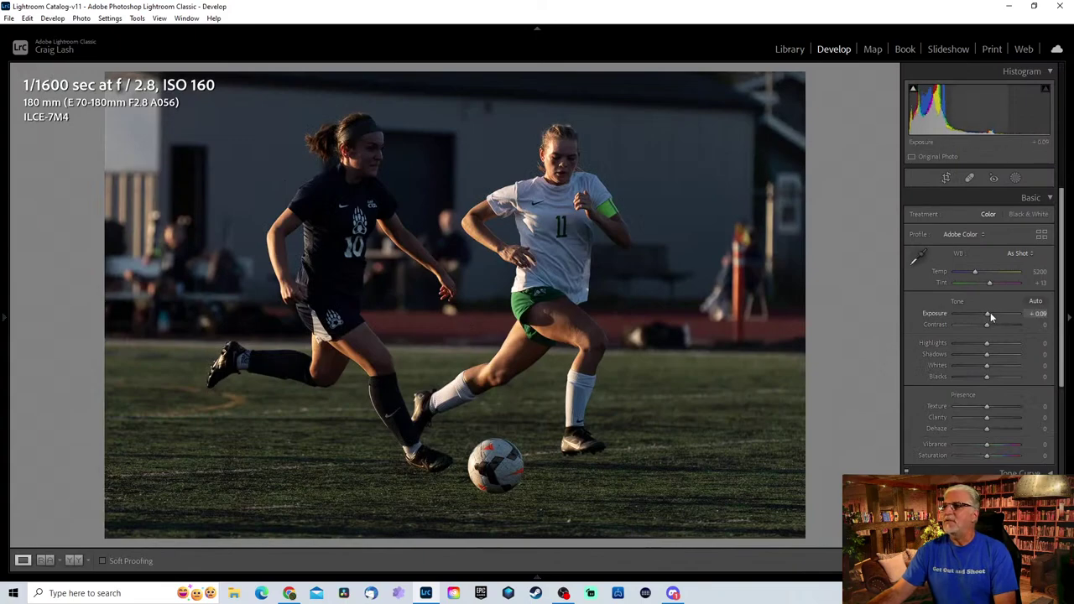
Set the cropped photo's exposure to +1.05, highlights to −40 and shadows to +40.
left_click_drag(990, 312, 999, 313)
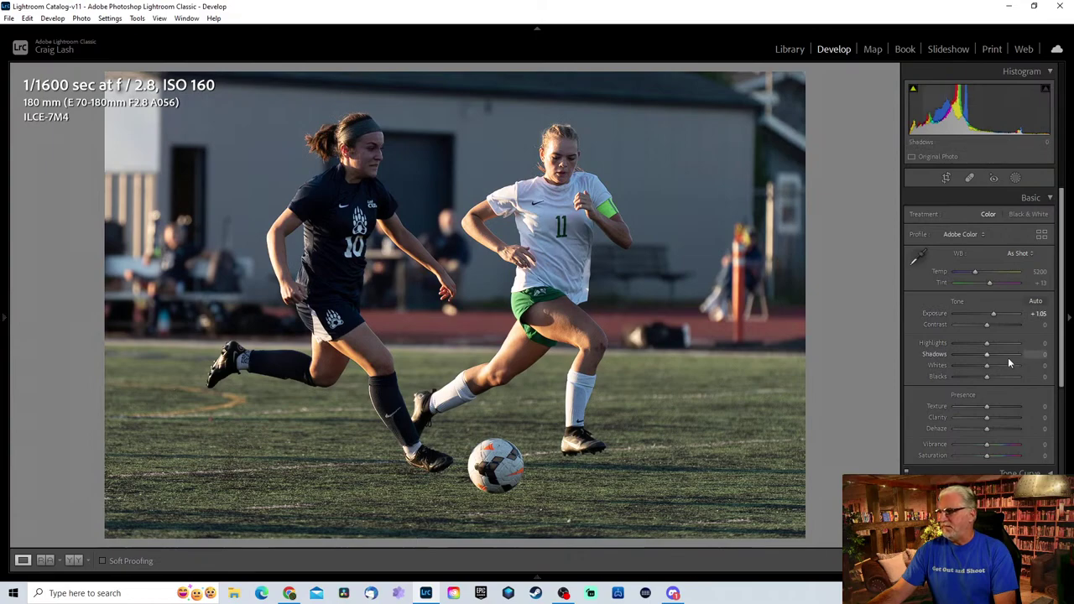
mouse_move(989, 342)
left_mouse_down()
mouse_move(973, 343)
mouse_move(1017, 358)
mouse_move(1000, 359)
left_mouse_up()
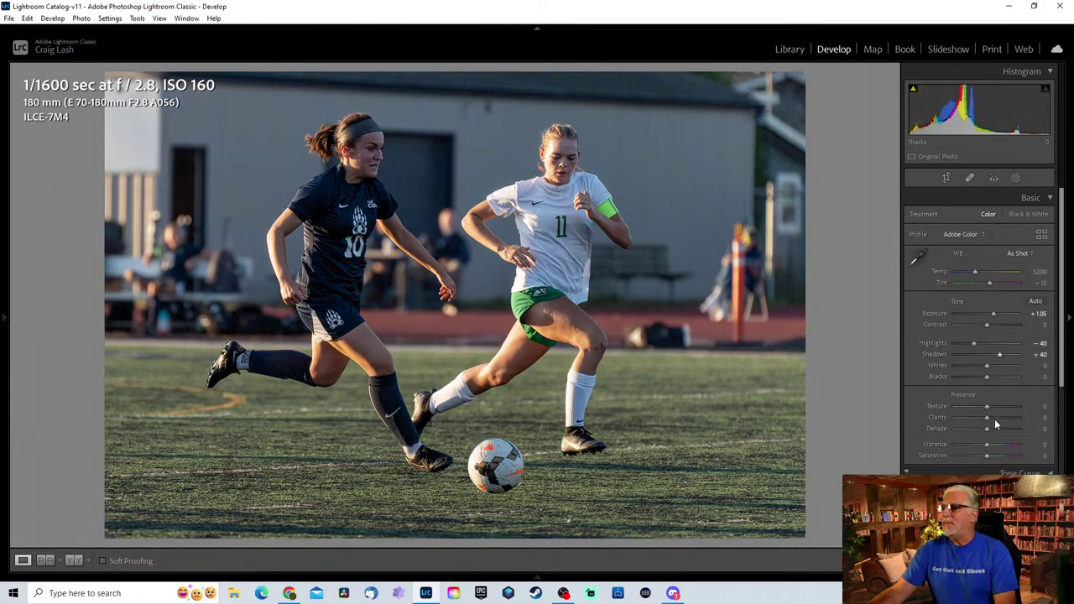
scroll(995, 427, "down", 3)
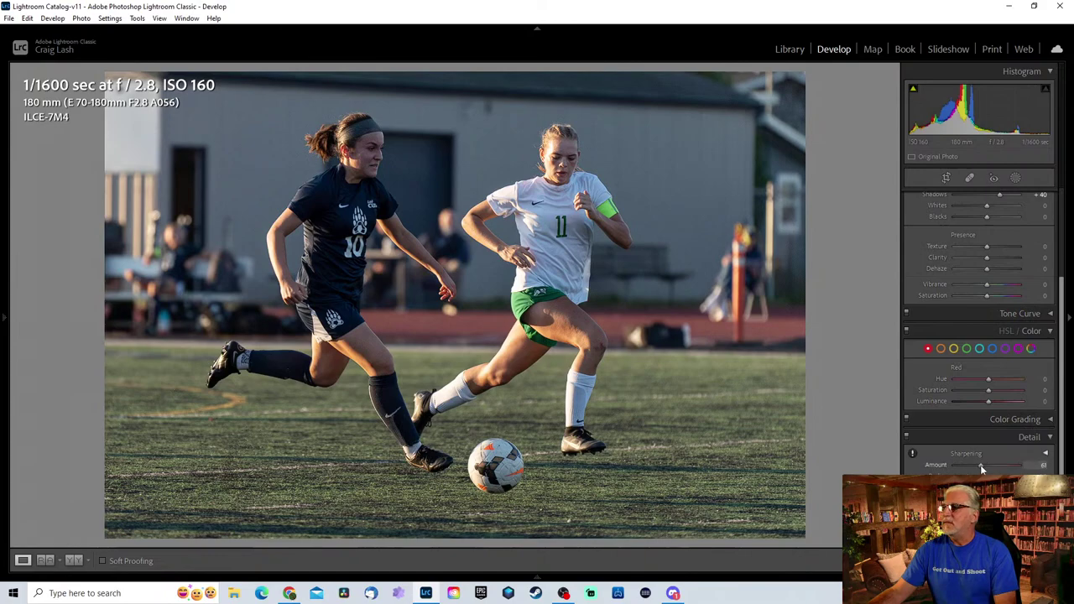
scroll(988, 298, "up", 3)
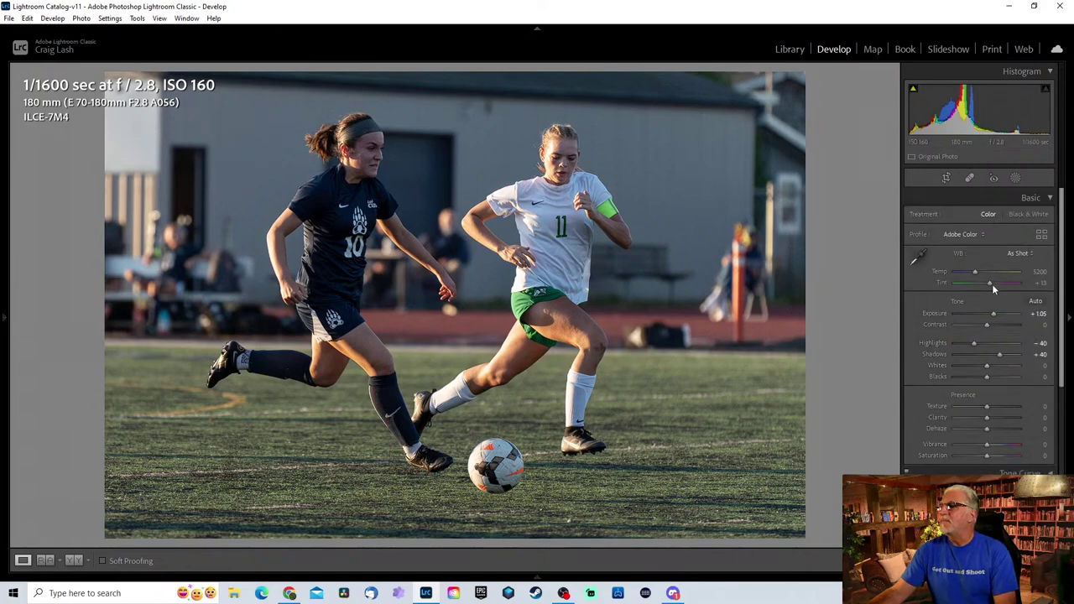
Add a Select Subject mask for the two running players and invert it so it targets their surroundings.
left_click(1015, 178)
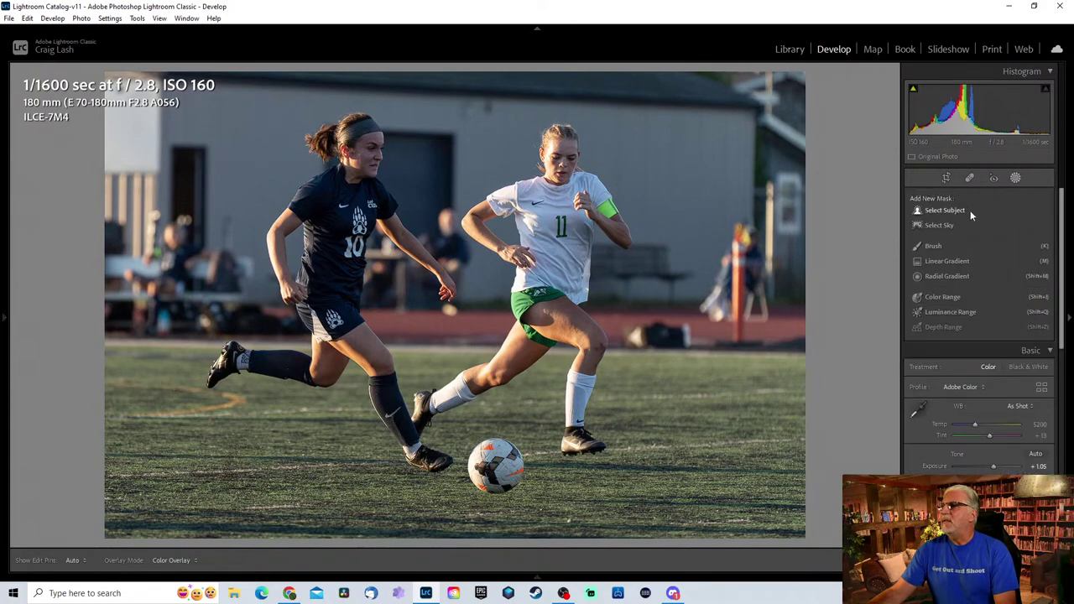
left_click(966, 216)
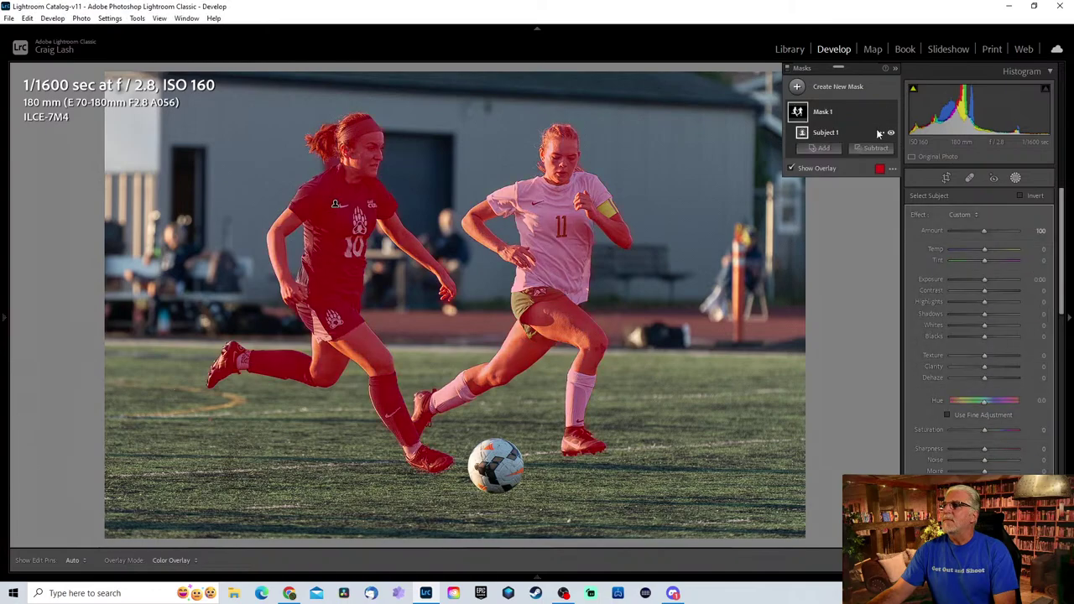
right_click(879, 117)
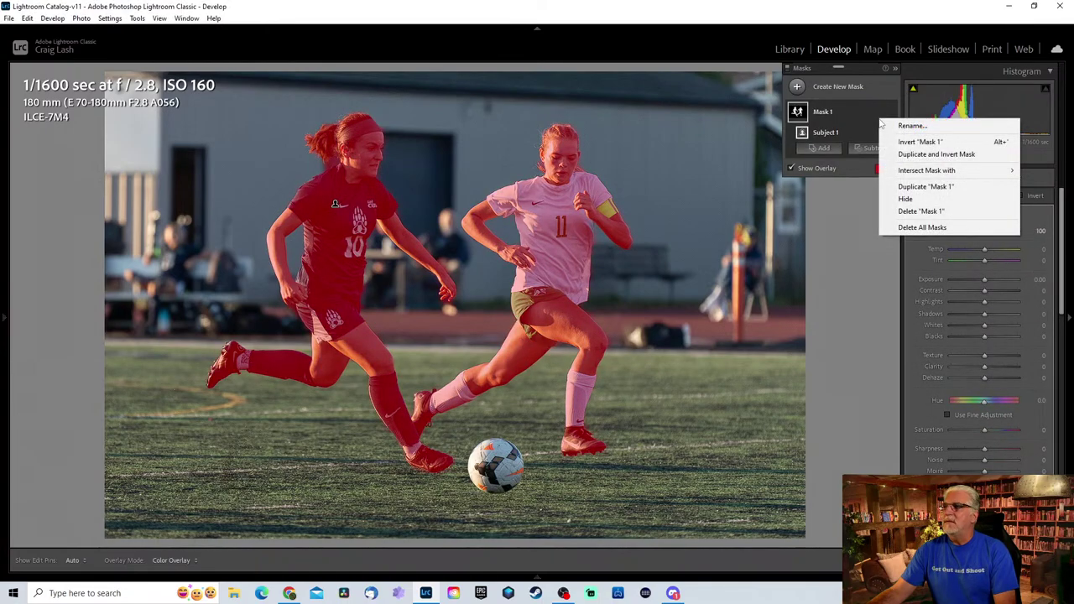
left_click(882, 142)
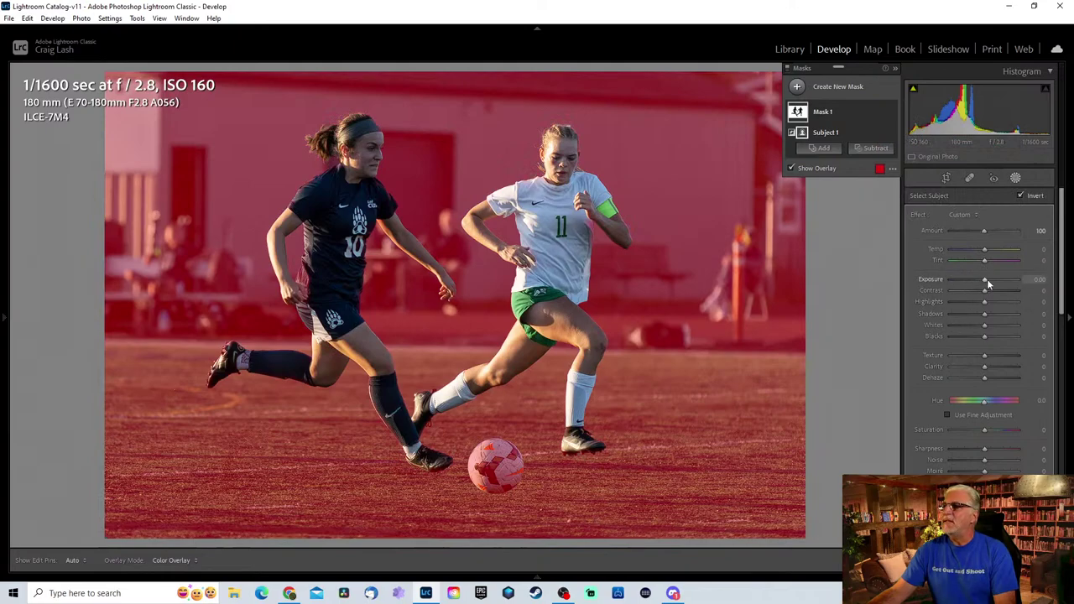
Hide the mask overlay, set the mask's exposure to −1.51, contrast to 18 and shadows to 34, and compare before and after.
key("o")
left_click_drag(987, 278, 976, 287)
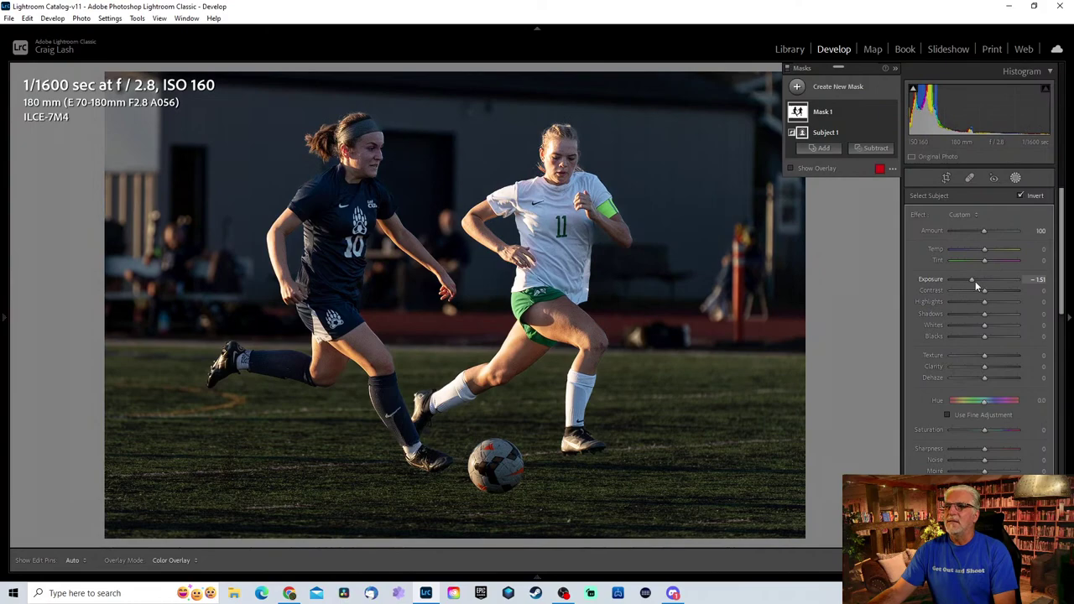
left_click_drag(984, 290, 995, 313)
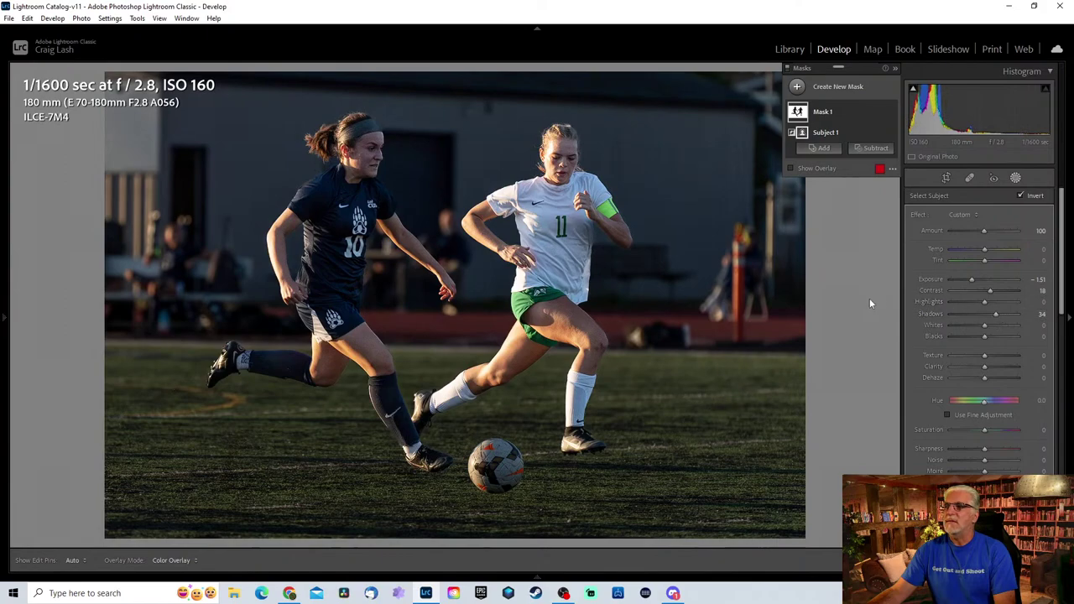
key("y")
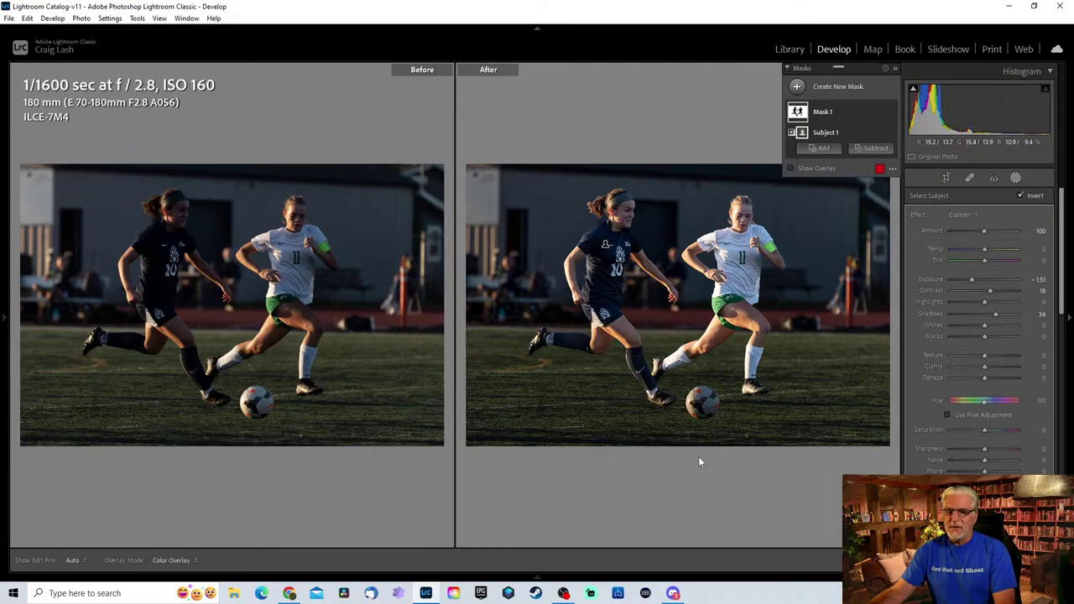
key("y")
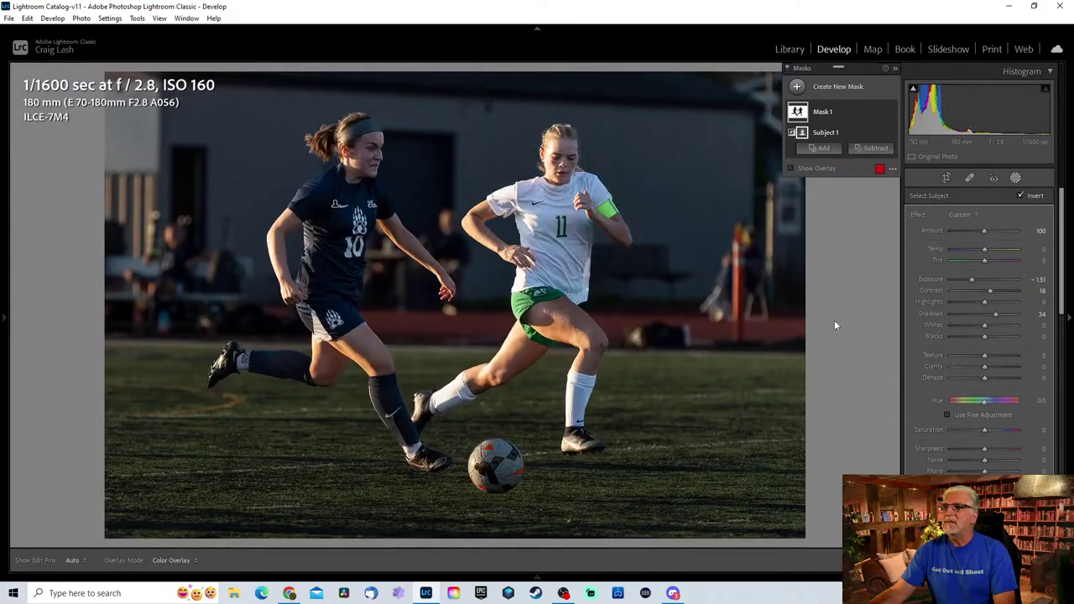
Refine the background mask's exposure to −1.31 and compare the photo with its original again.
mouse_move(973, 277)
left_mouse_down()
mouse_move(960, 281)
mouse_move(972, 279)
left_mouse_up()
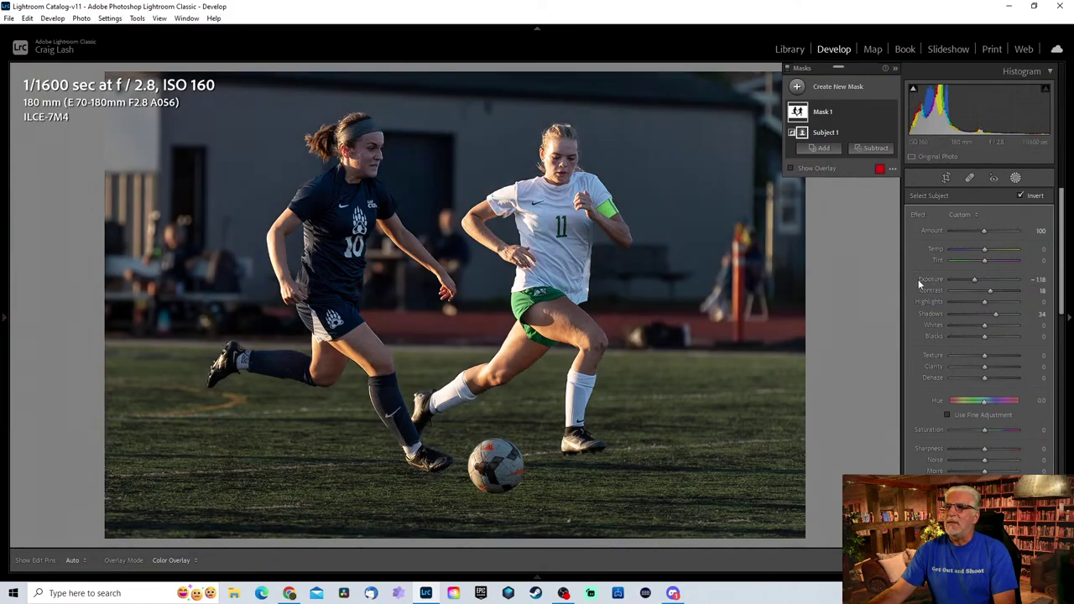
left_click_drag(970, 278, 973, 279)
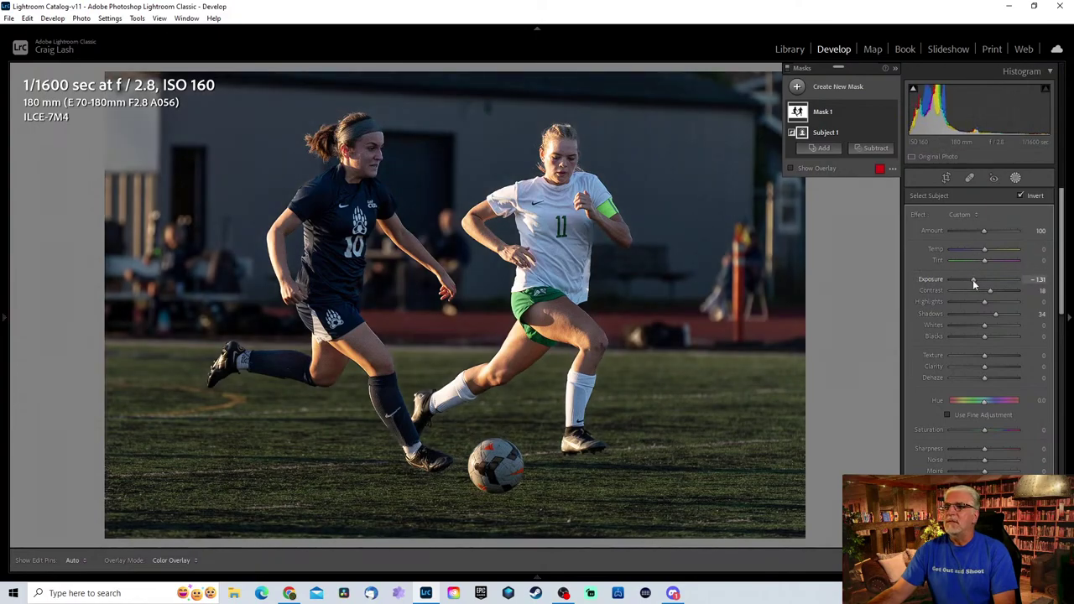
key("y")
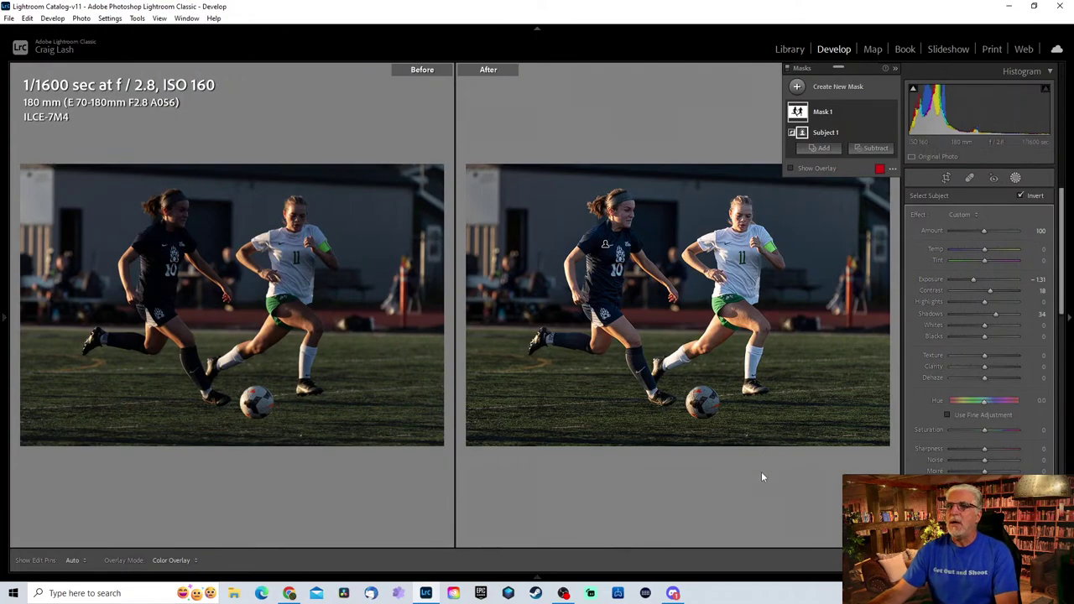
key("y")
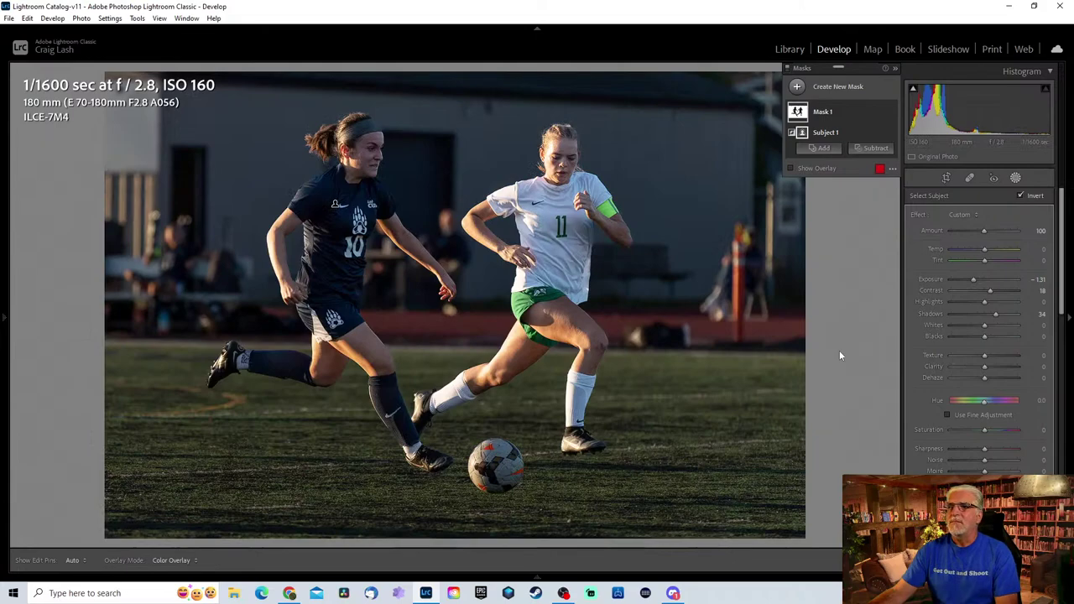
left_click(235, 594)
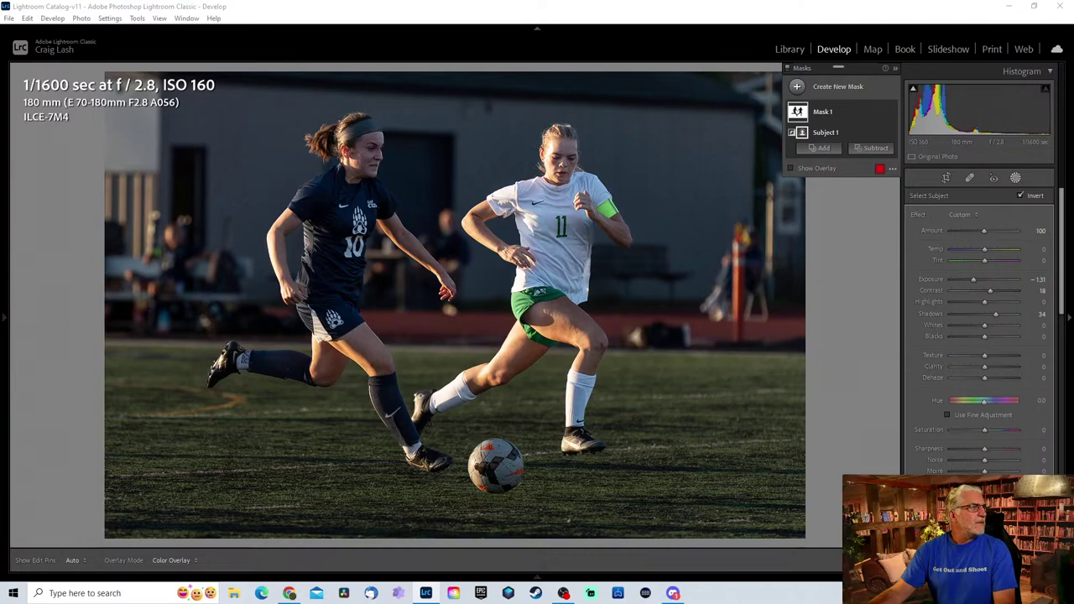
left_click(851, 320)
mouse_move(547, 581)
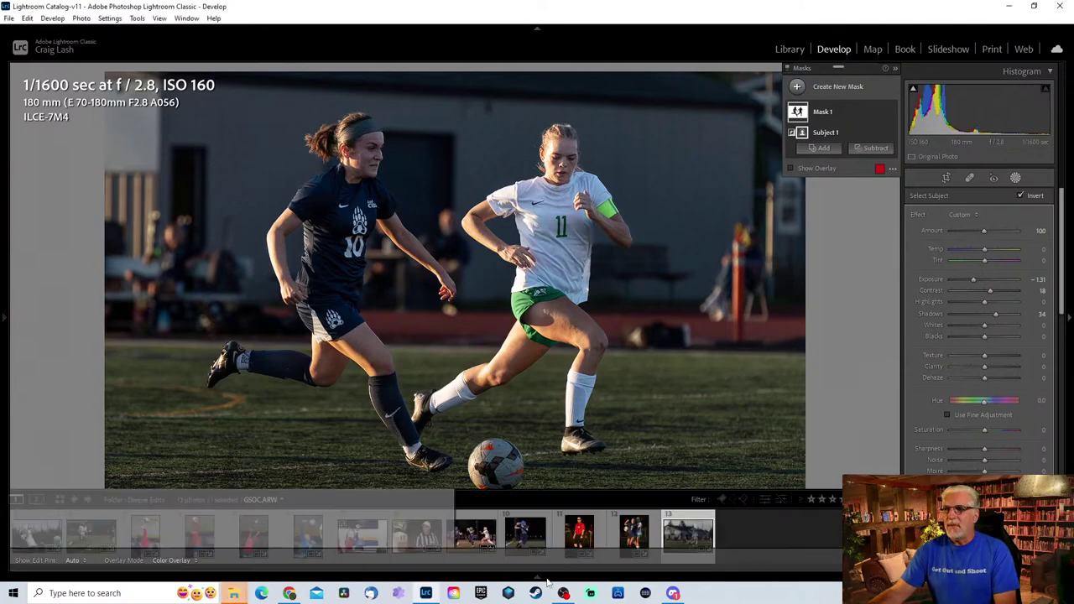
Switch to the Library module, open the Oregon photo folder and expand it to its subfolders.
left_click(4, 309)
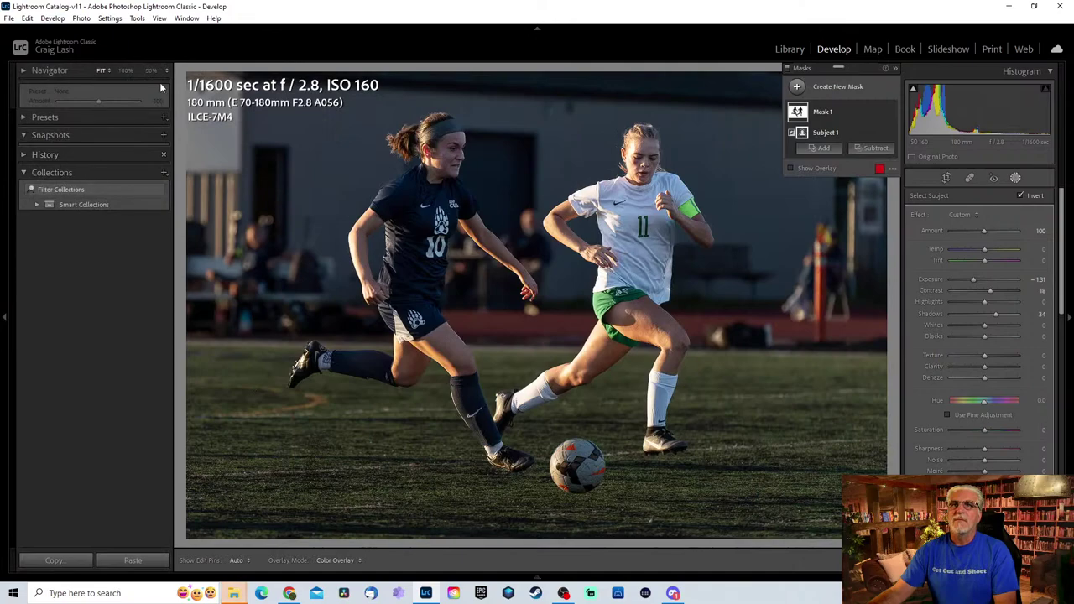
left_click(790, 50)
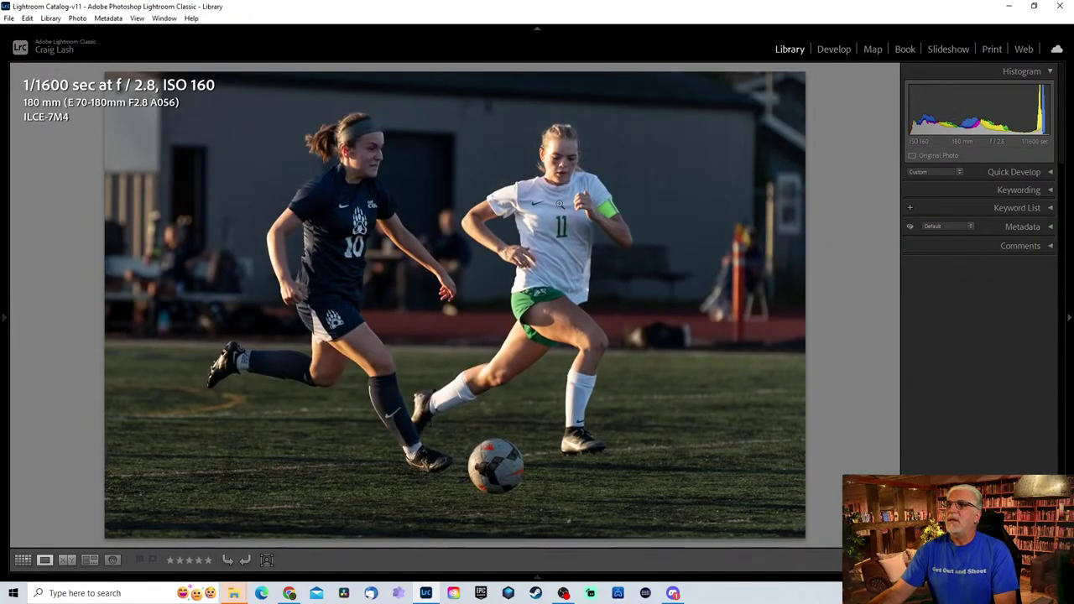
mouse_move(3, 319)
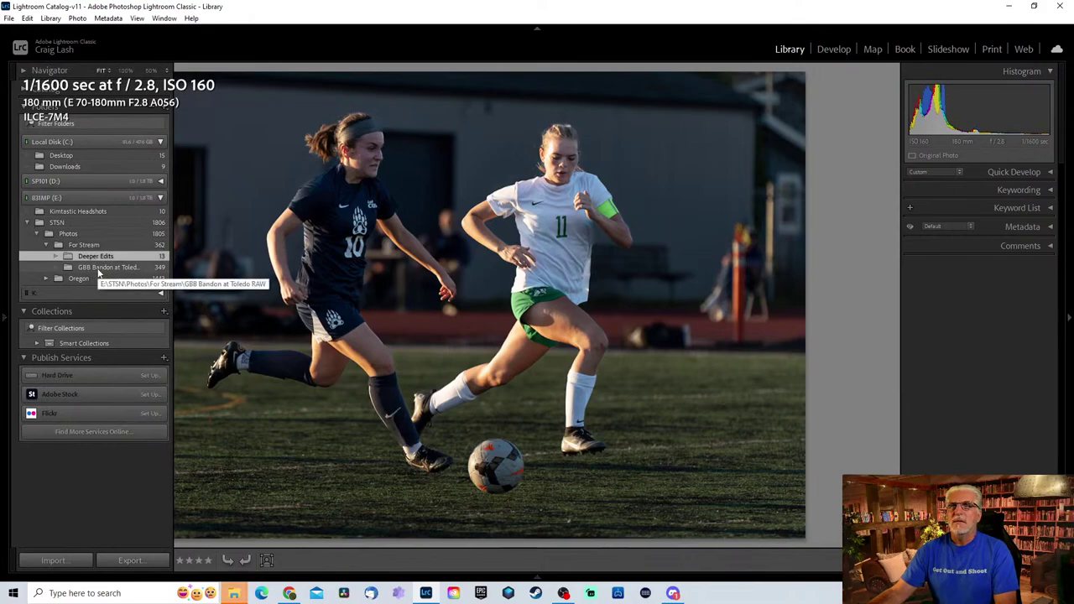
left_click(63, 277)
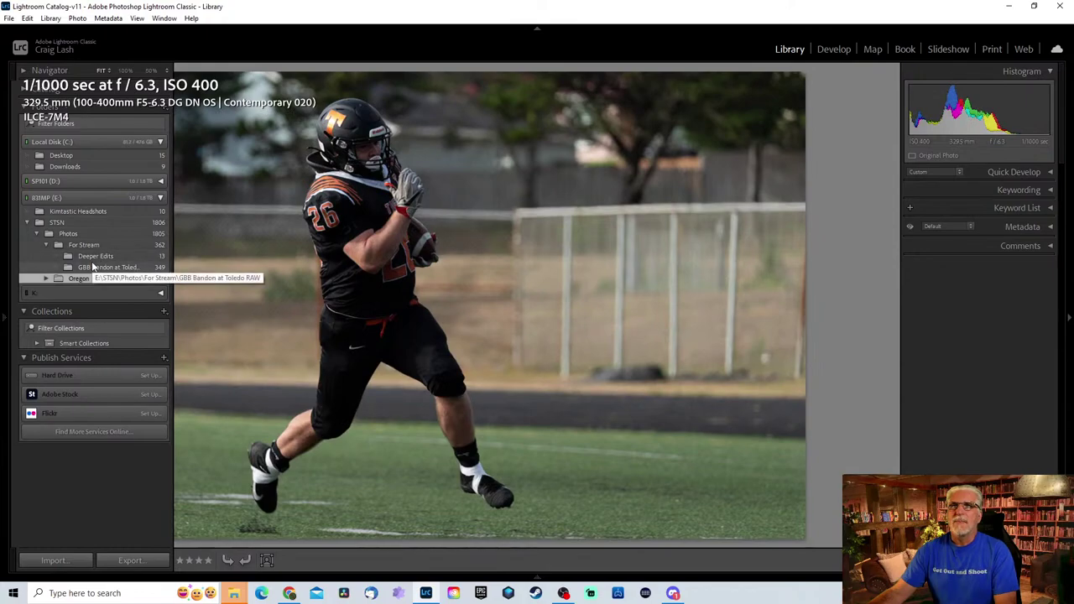
left_click(45, 278)
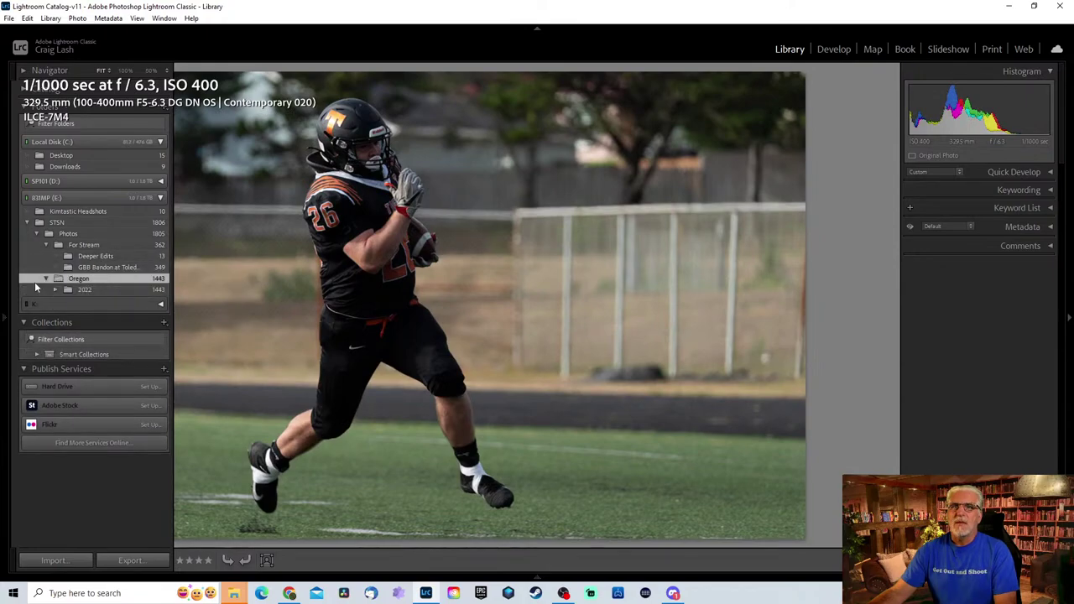
Expand the 2022 football and GSOC folders under Oregon and view the photos in the GSOC North folder.
left_click(55, 290)
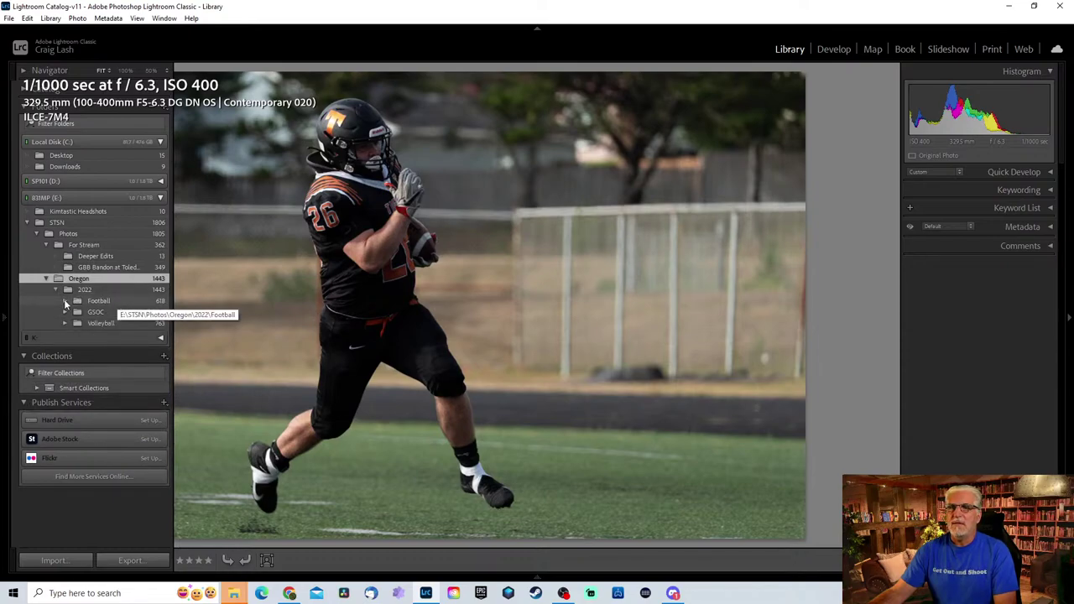
left_click(65, 302)
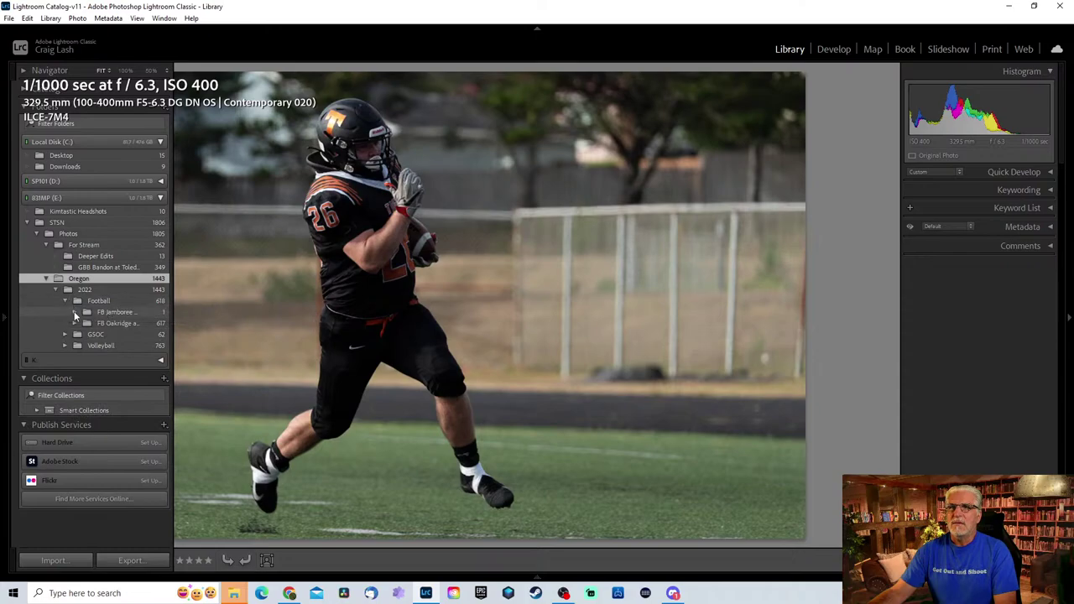
left_click(74, 323)
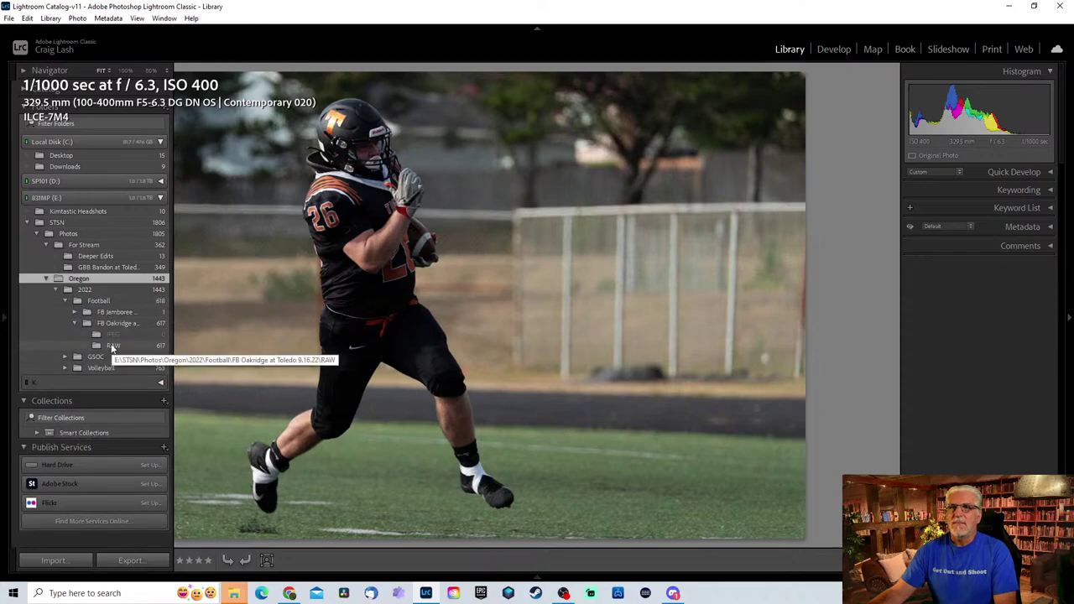
left_click(67, 359)
left_click(111, 368)
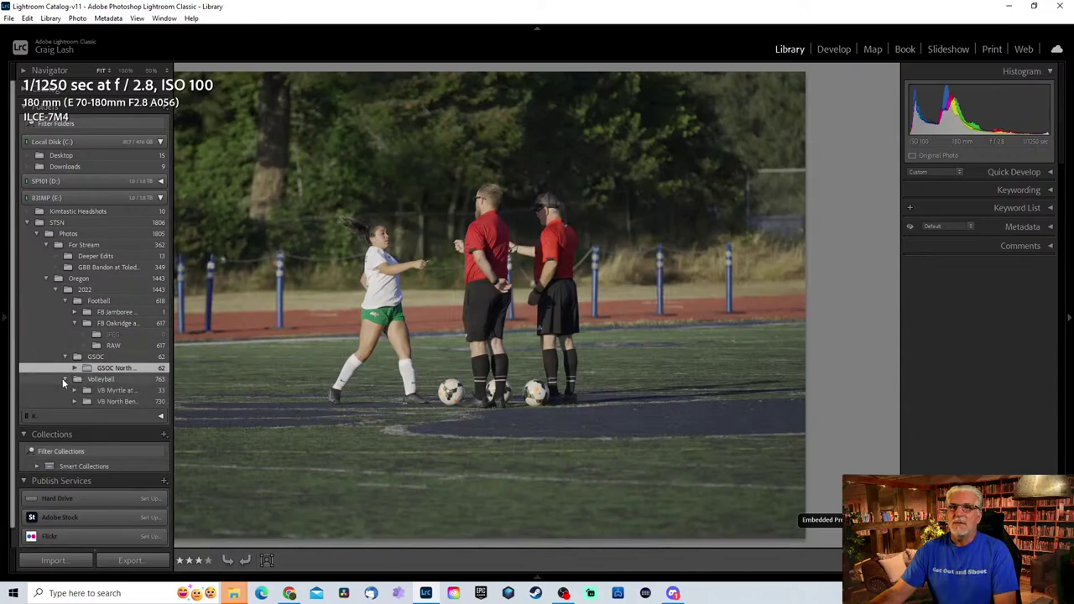
Expand the Volleyball folder and its two match folders, and view the photos in the VB Myrtle folder.
left_click(65, 379)
left_click(75, 384)
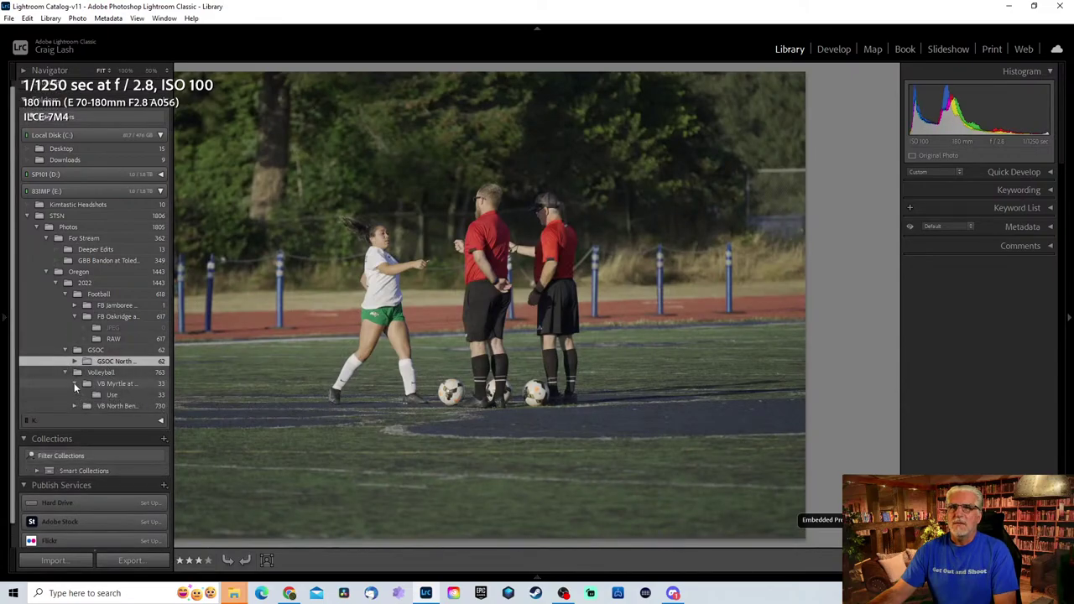
left_click(73, 406)
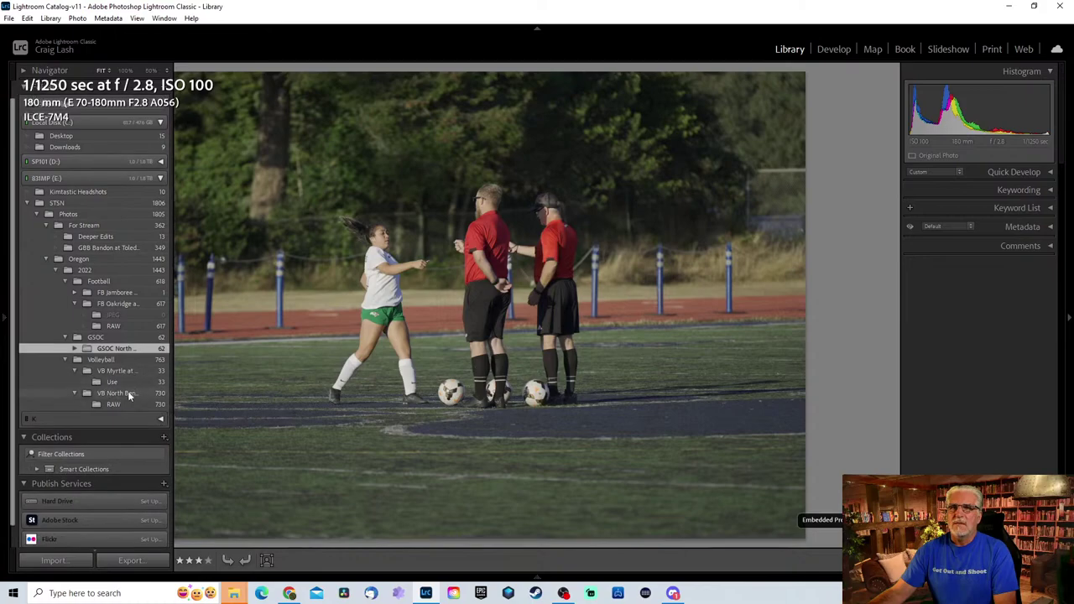
left_click(120, 394)
left_click(129, 370)
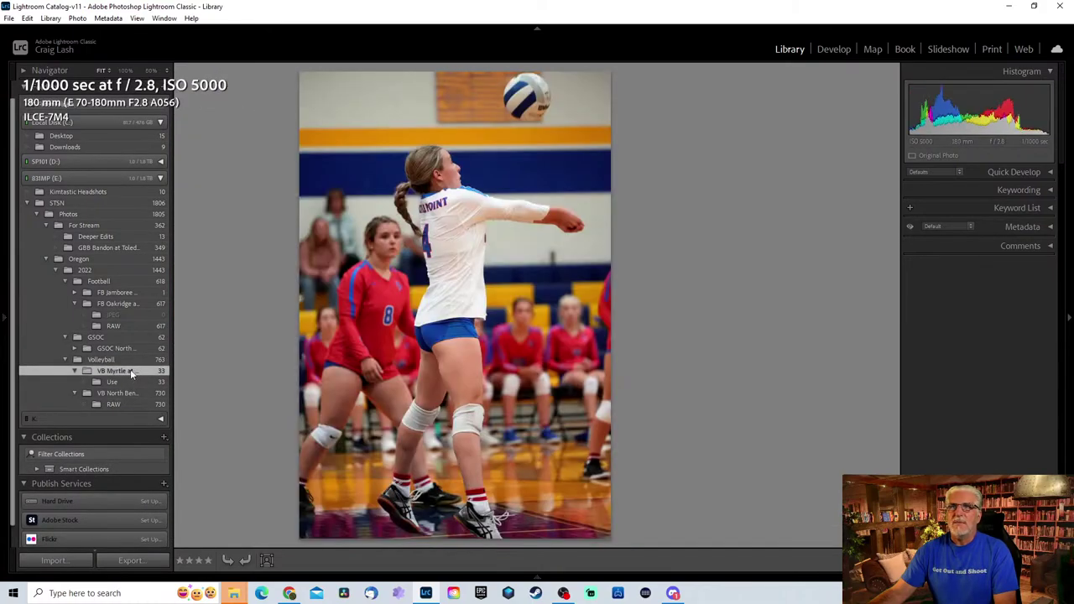
Collapse the Volleyball, GSOC, FB Oakridge and Oregon folders, then the whole STSN folder.
left_click(76, 371)
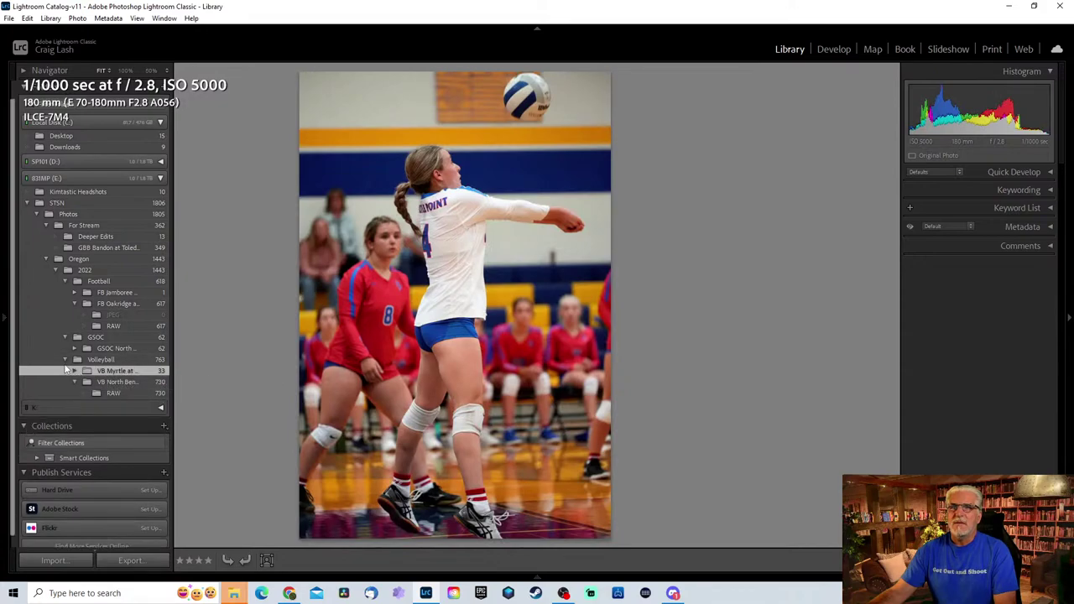
left_click(66, 359)
left_click(65, 356)
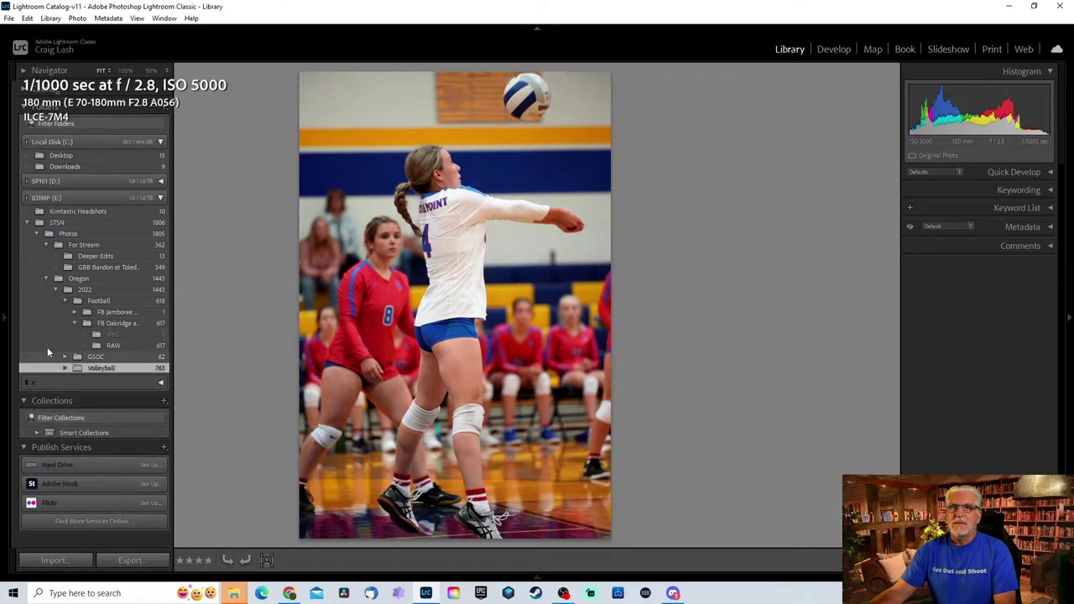
left_click(74, 326)
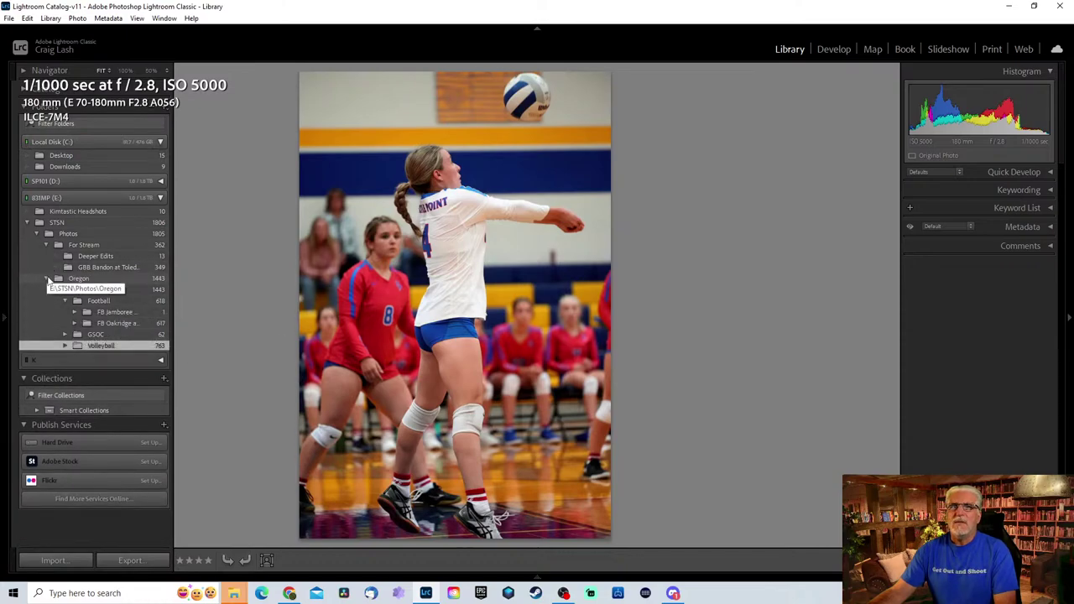
left_click(47, 278)
left_click(27, 222)
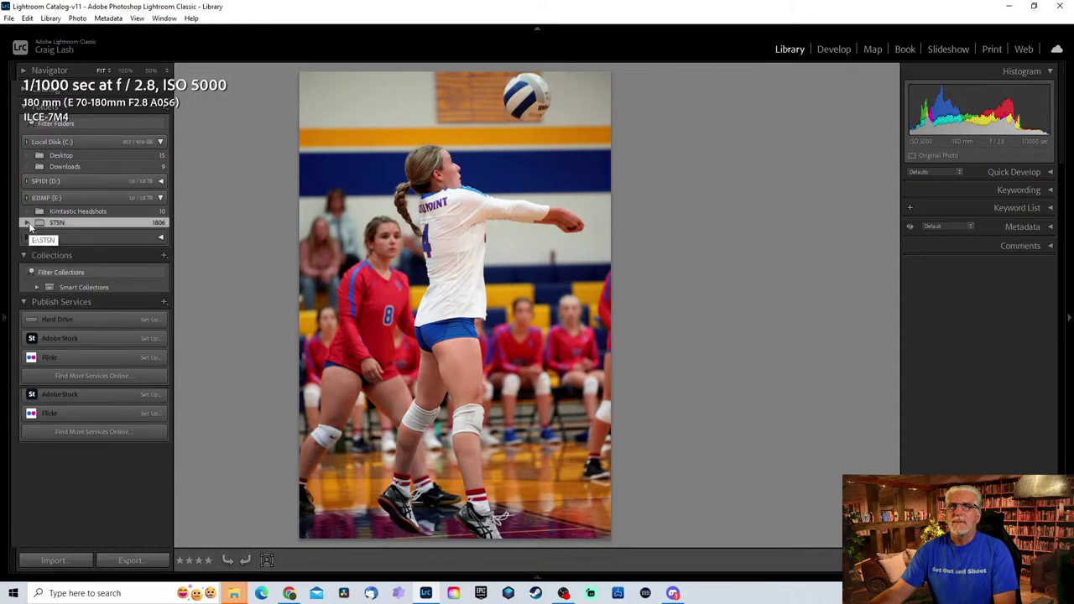
Start a photo import and browse the 831MP (E:) drive to the subfolders of STSN's Photos folder.
left_click(8, 18)
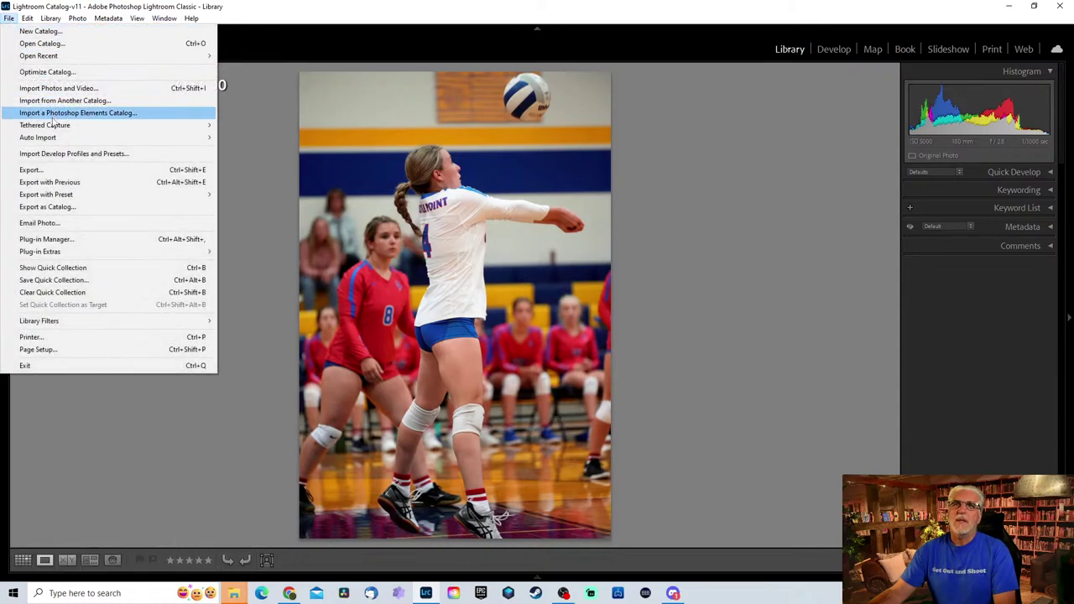
left_click(70, 88)
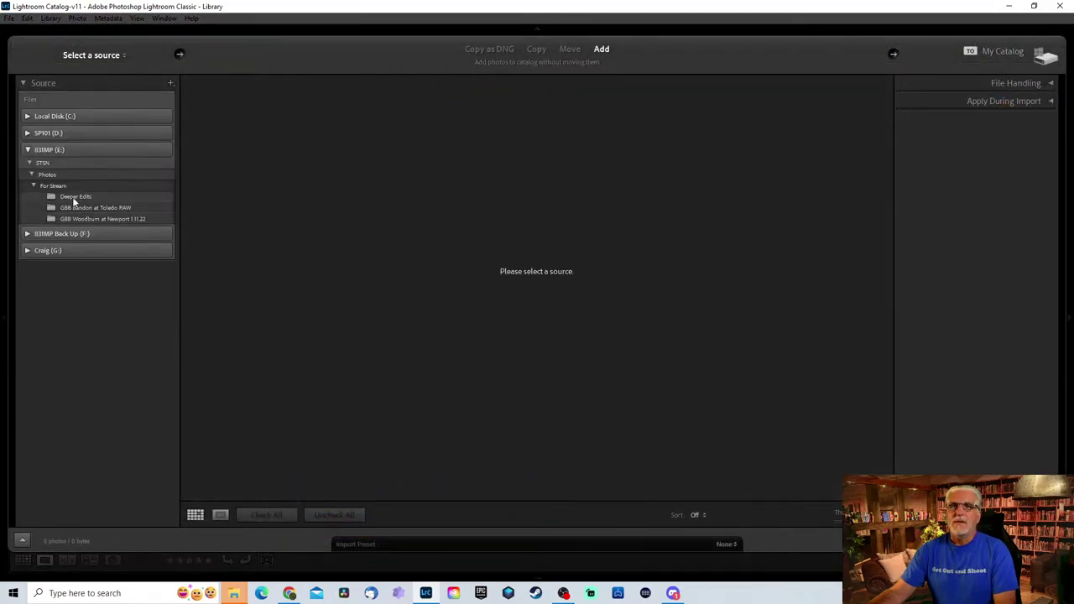
left_click(31, 174)
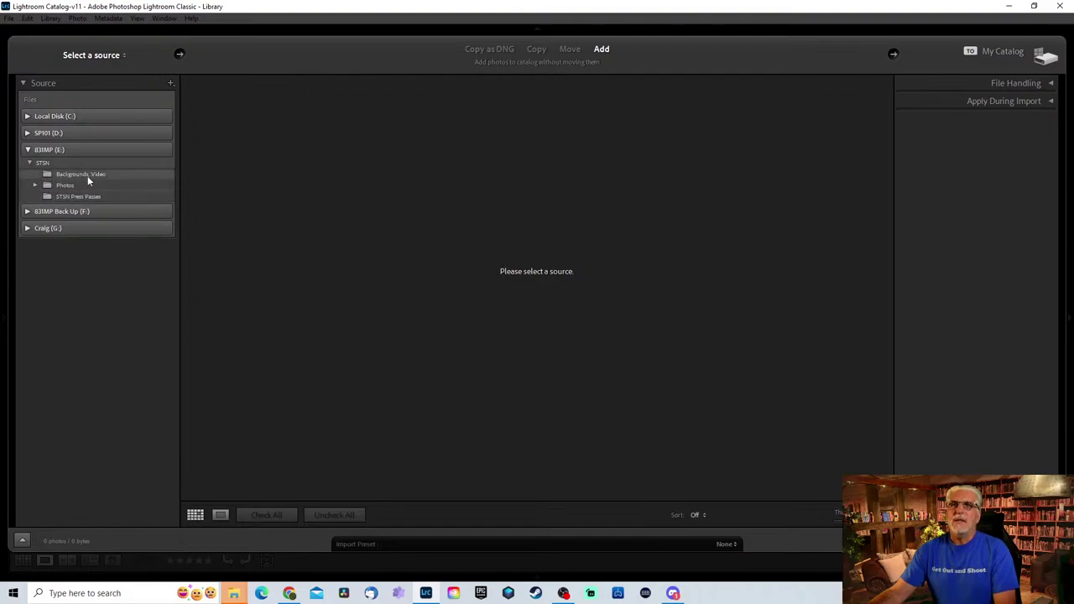
left_click(30, 164)
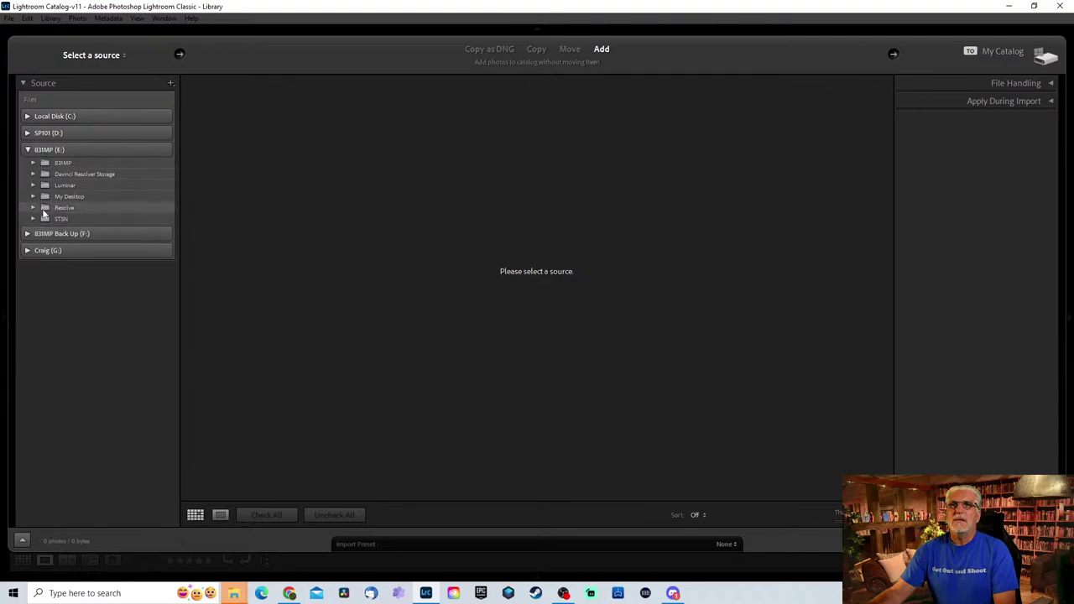
left_click(34, 218)
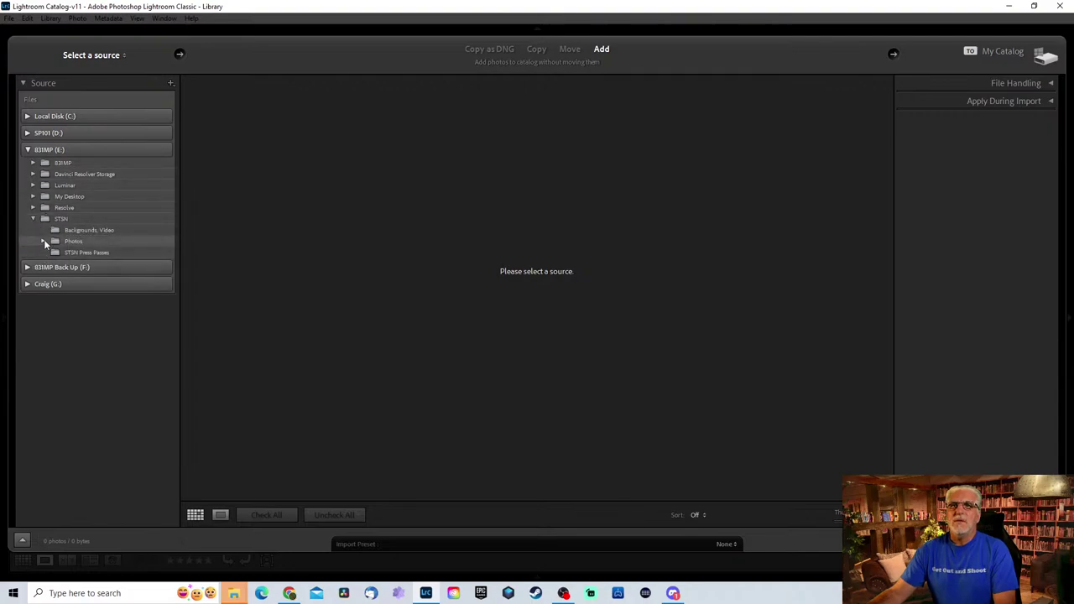
left_click(43, 241)
Choose the JPEG folder in Oregon, 2022, Volleyball, VB Myrtle at Toledo 9.7.22 as the import source.
left_click(53, 263)
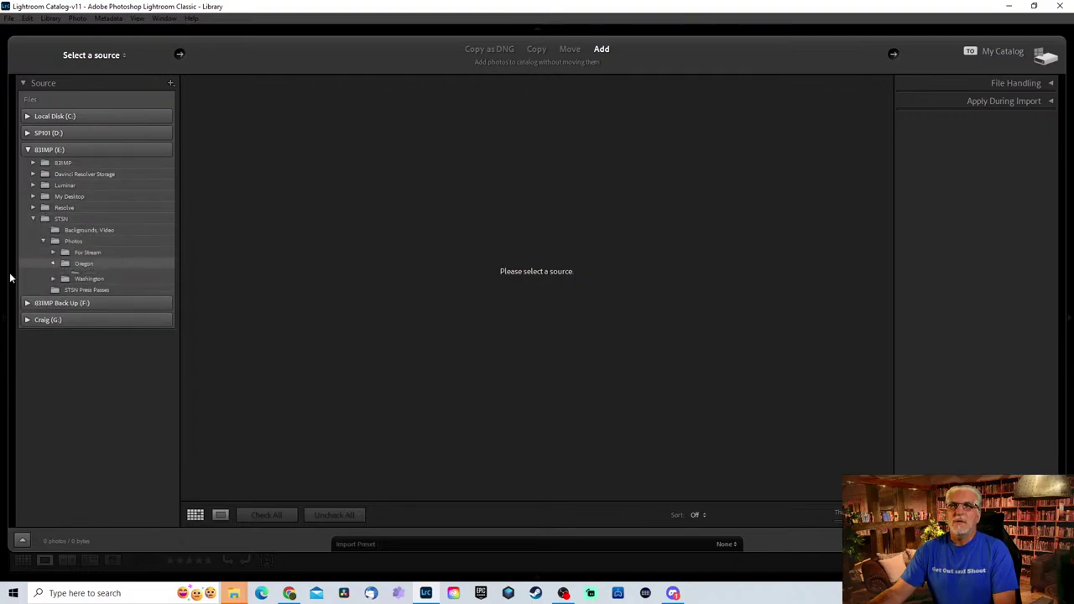
left_click(62, 276)
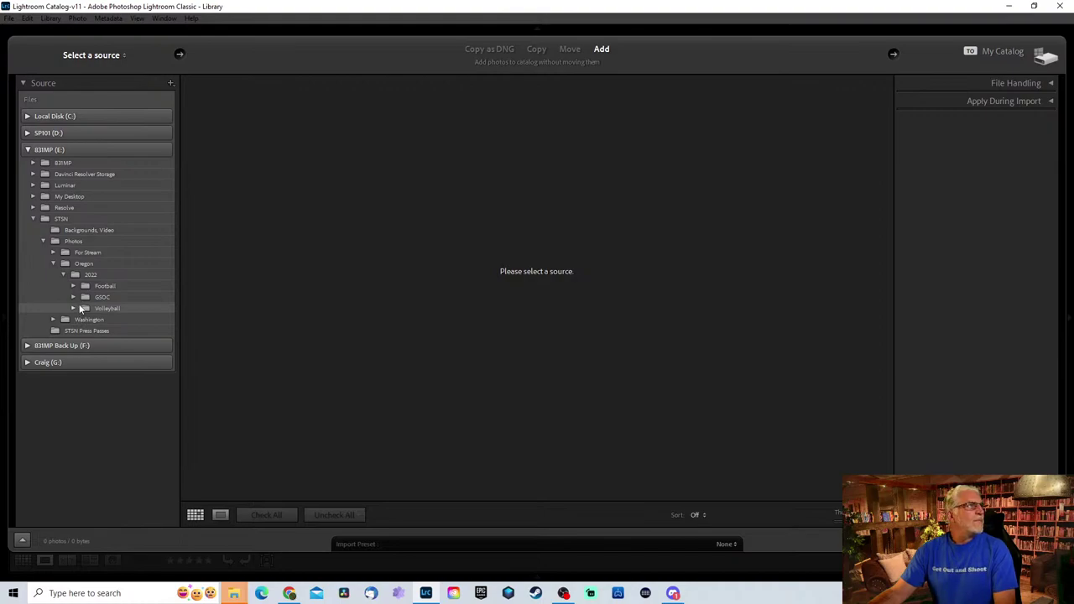
left_click(73, 309)
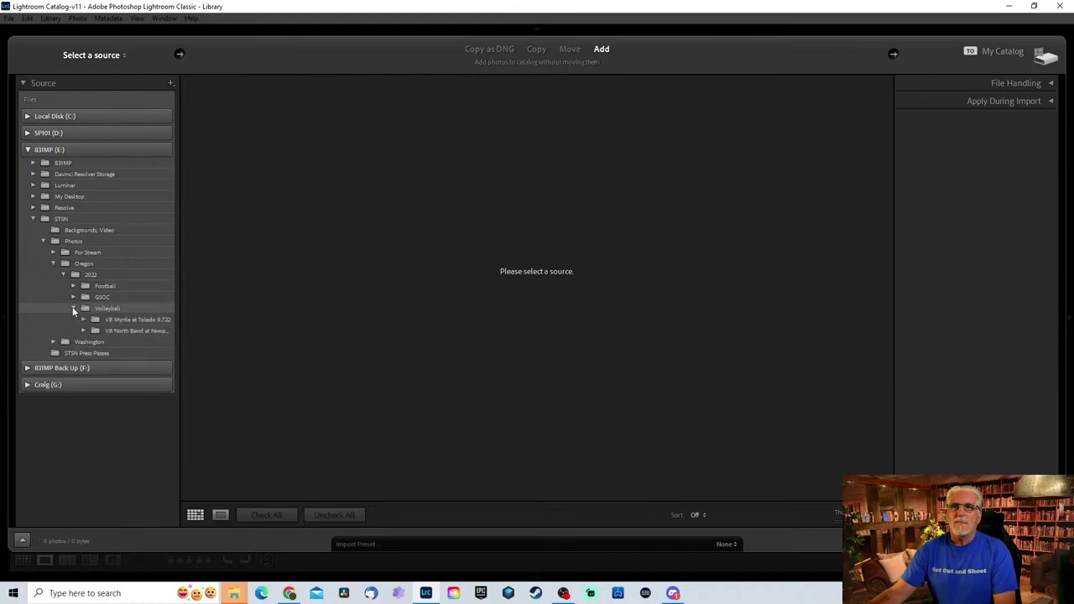
left_click(84, 320)
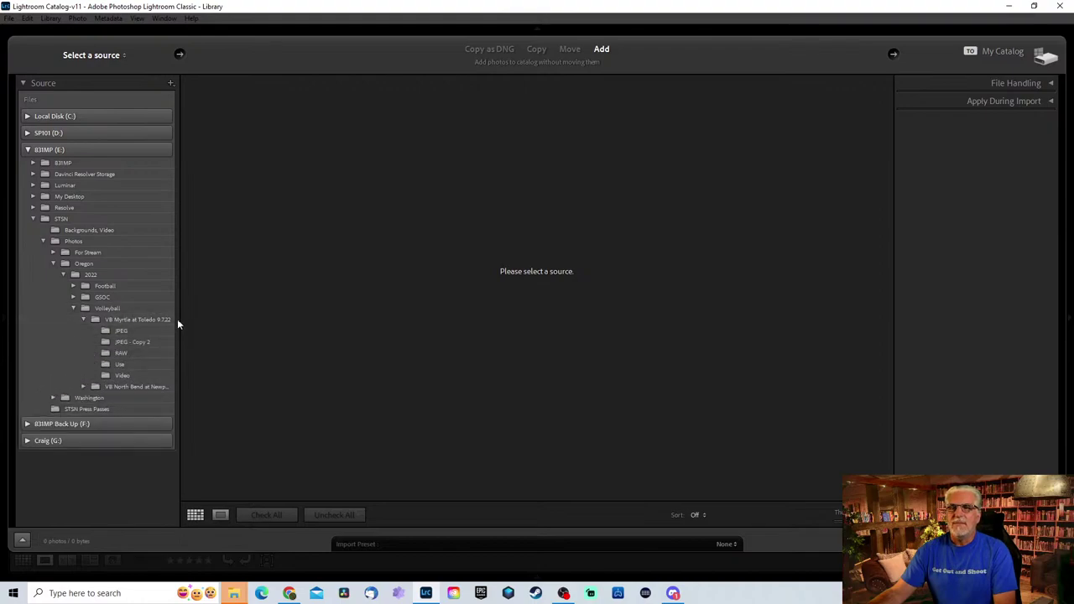
left_click(122, 332)
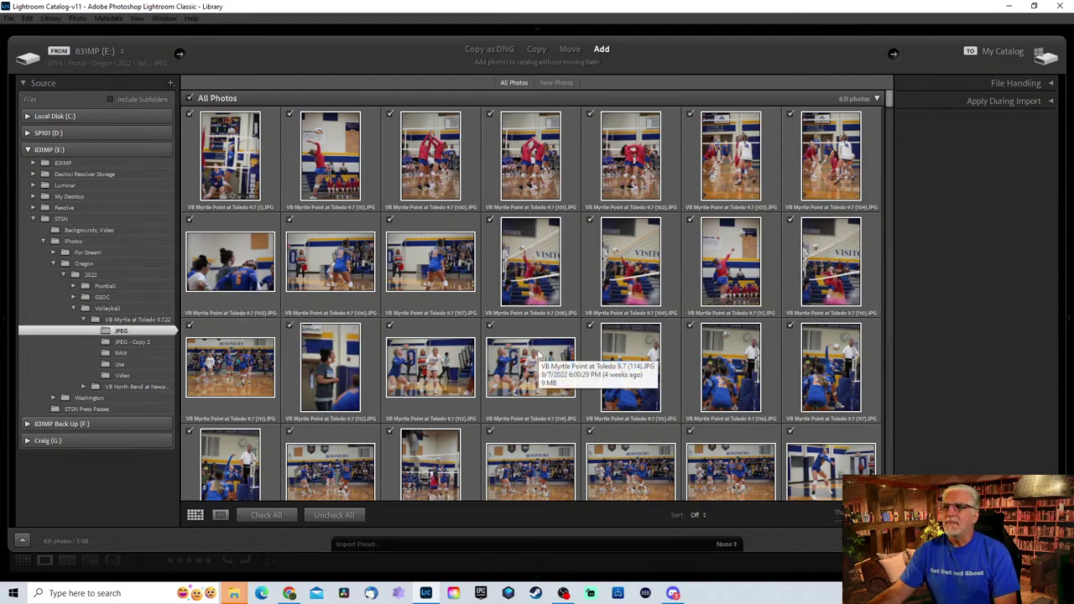
Exclude all photos from the import except the portrait shot of the red-jersey player reaching overhead for the ball, and import it.
scroll(540, 357, "down", 2)
scroll(543, 356, "down", 2)
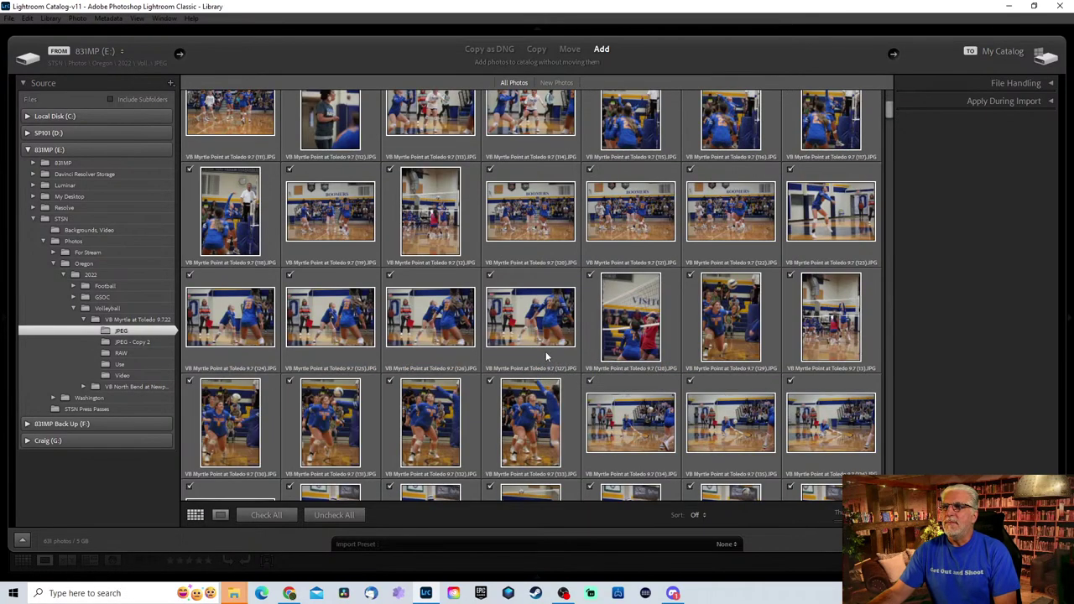
scroll(549, 355, "down", 2)
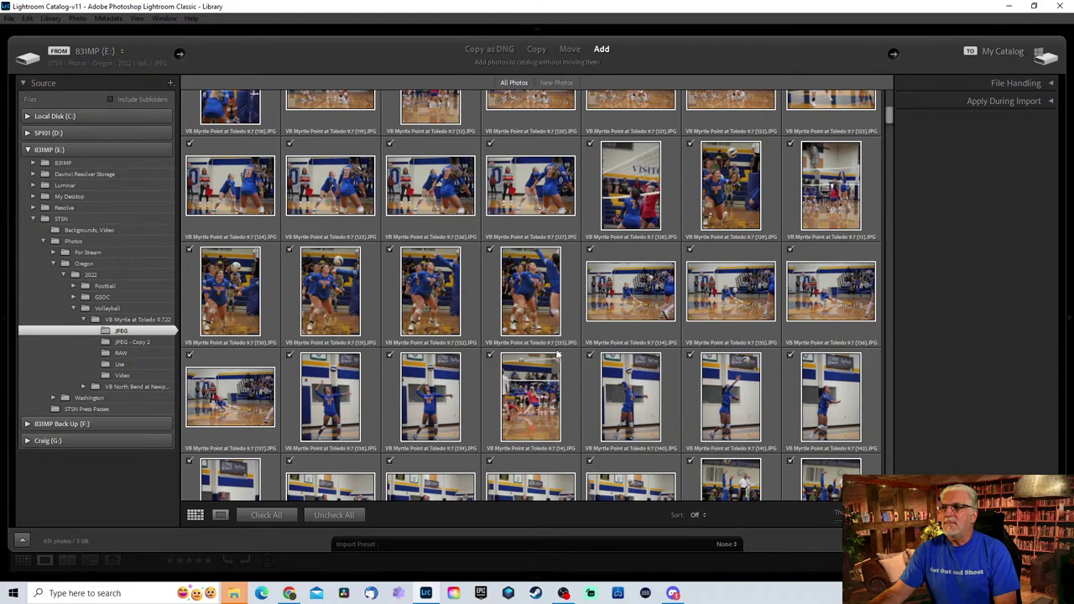
scroll(555, 357, "down", 5)
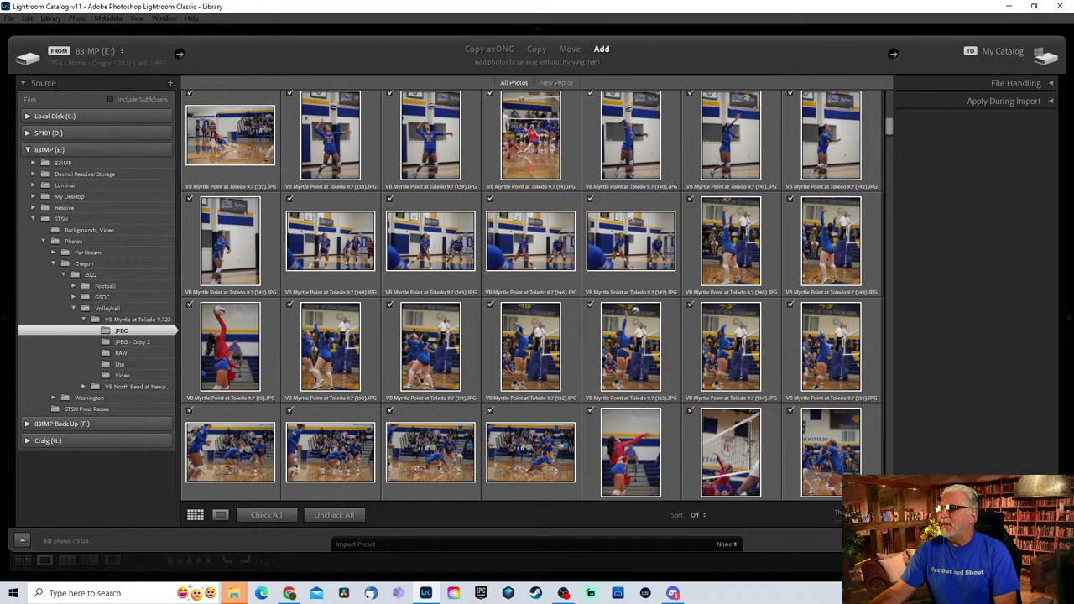
left_click(334, 514)
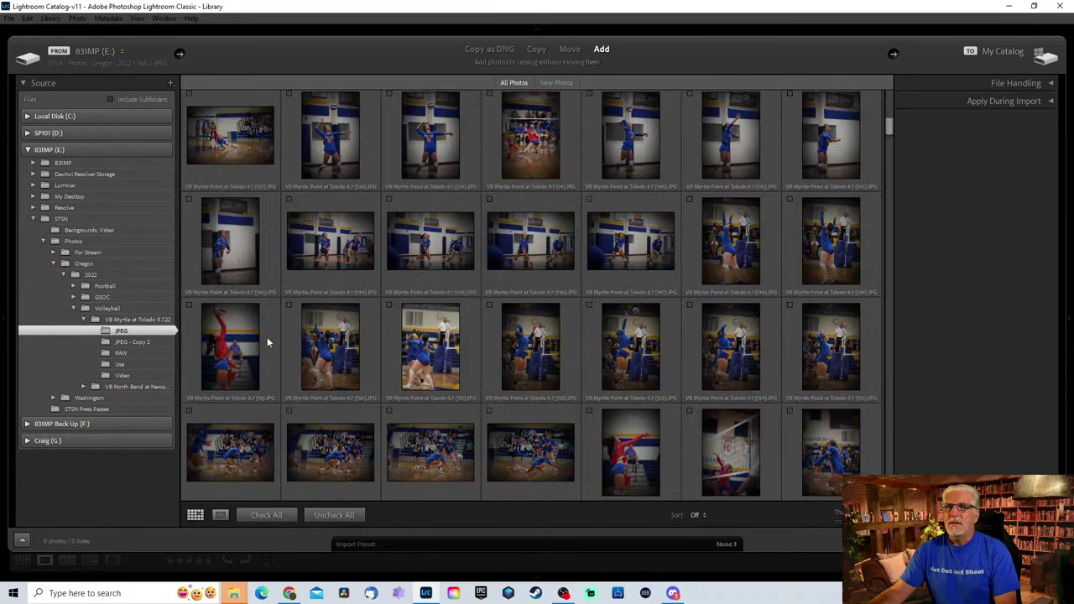
left_click(189, 307)
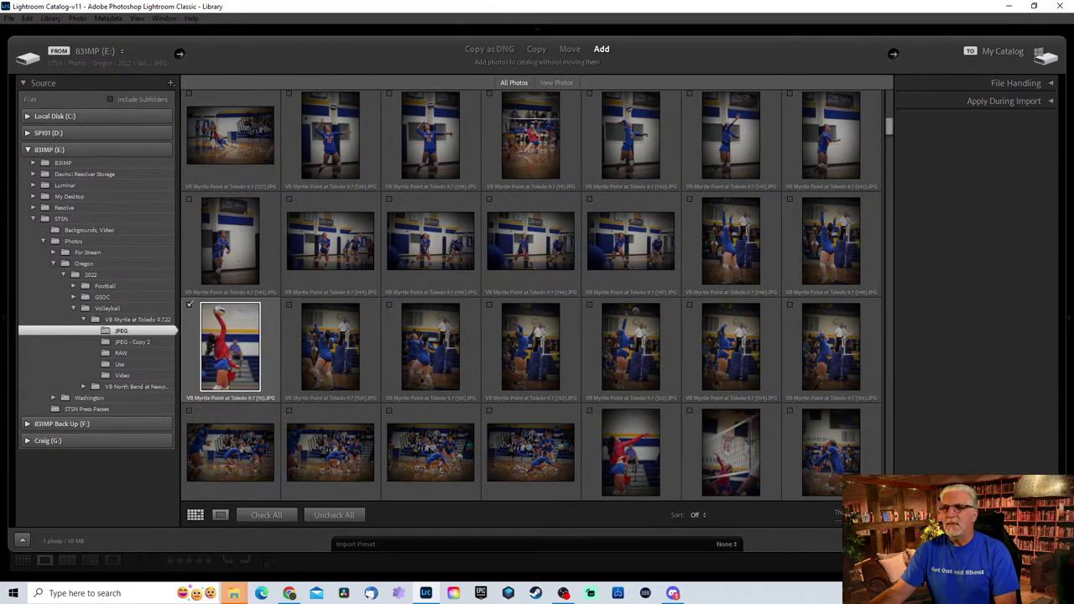
left_click(1028, 544)
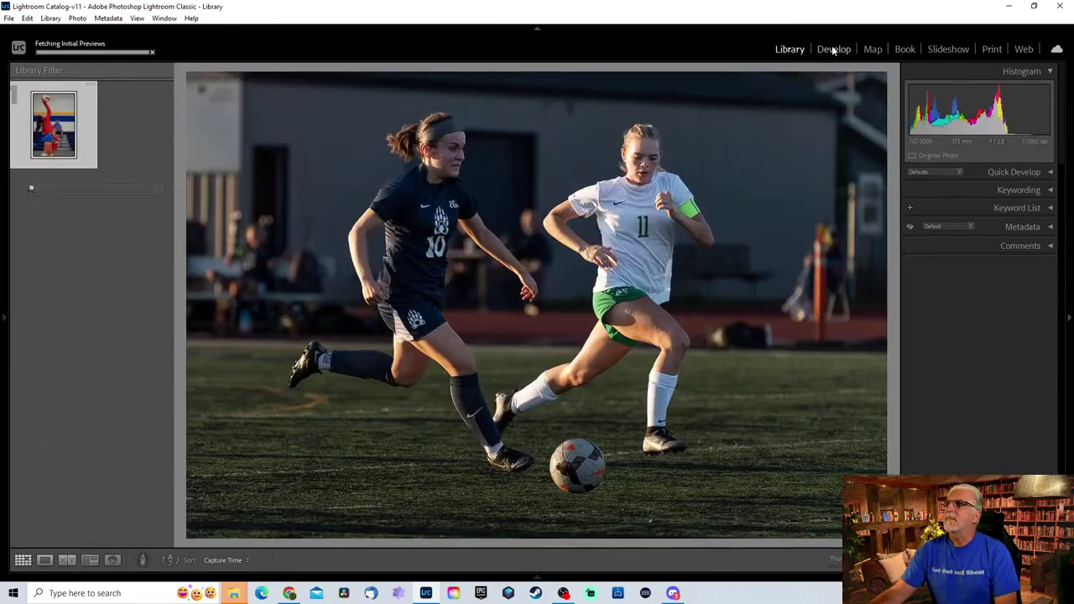
Open the imported volleyball photo in the Develop module, add a Select Subject mask for the player and invert it.
left_click(831, 48)
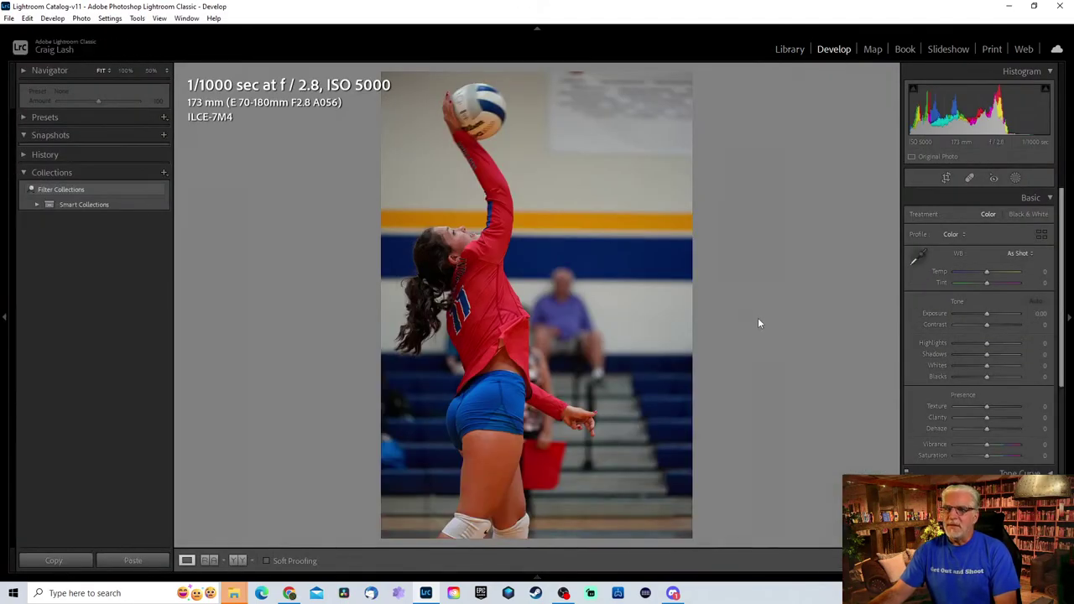
left_click(1015, 179)
left_click(958, 214)
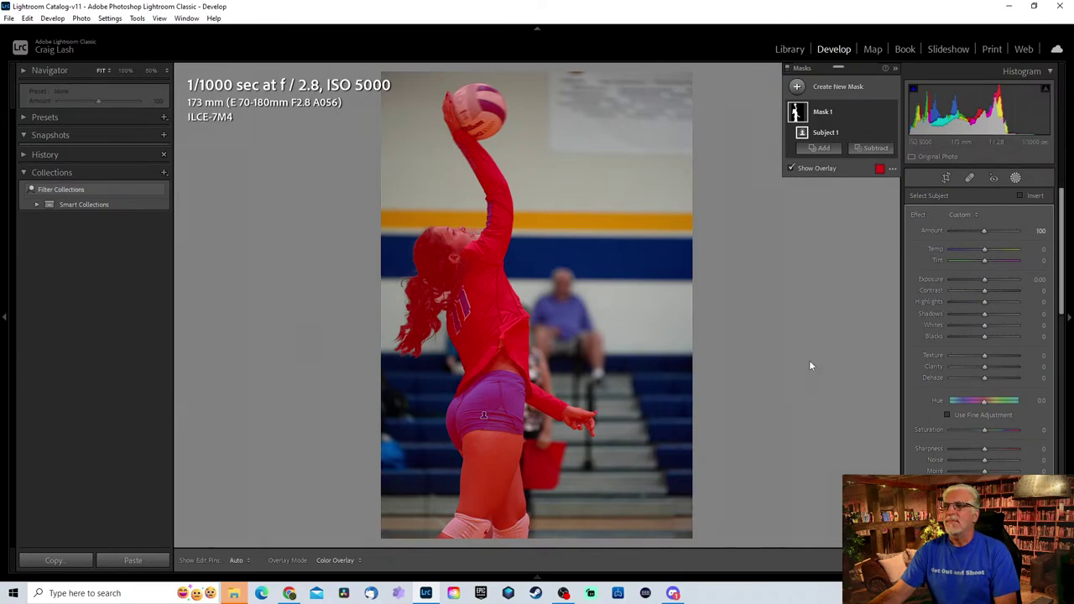
right_click(881, 136)
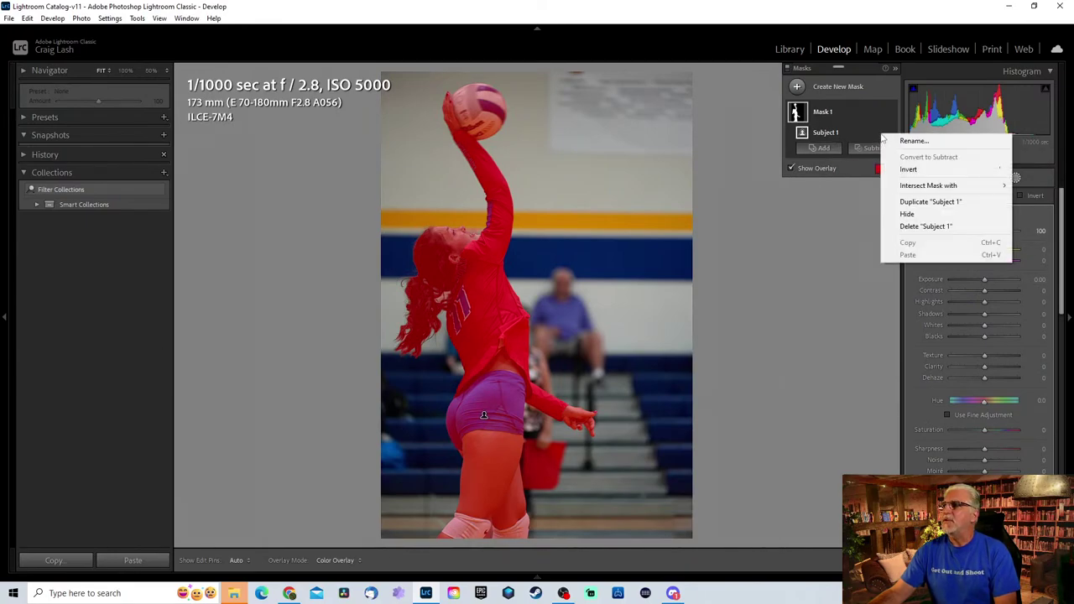
left_click(909, 170)
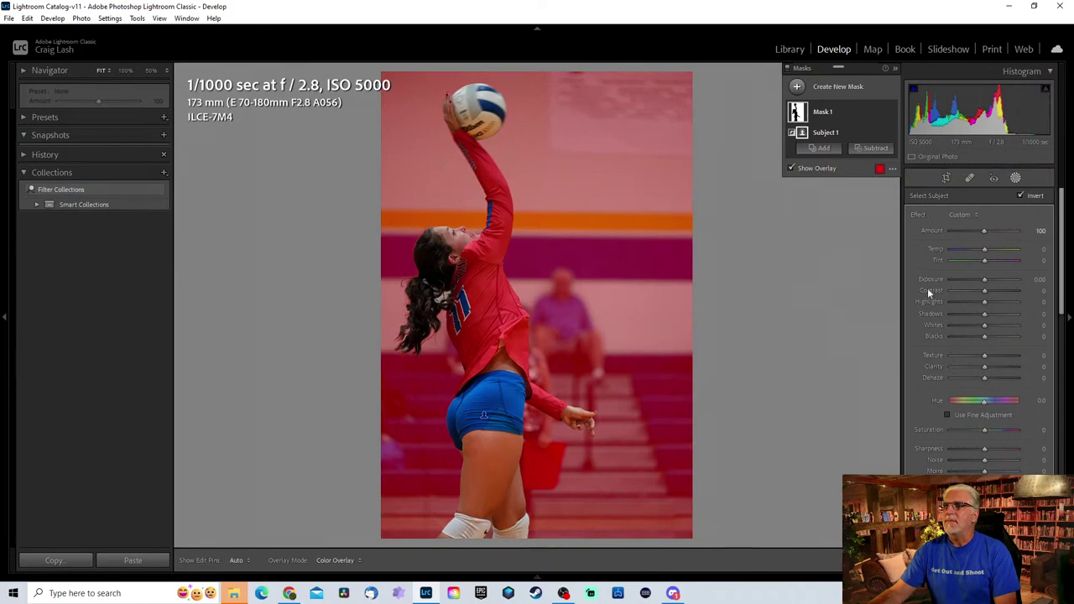
Hide the mask overlay, set the background mask's exposure to −2.45 and compare the photo before and after.
key("o")
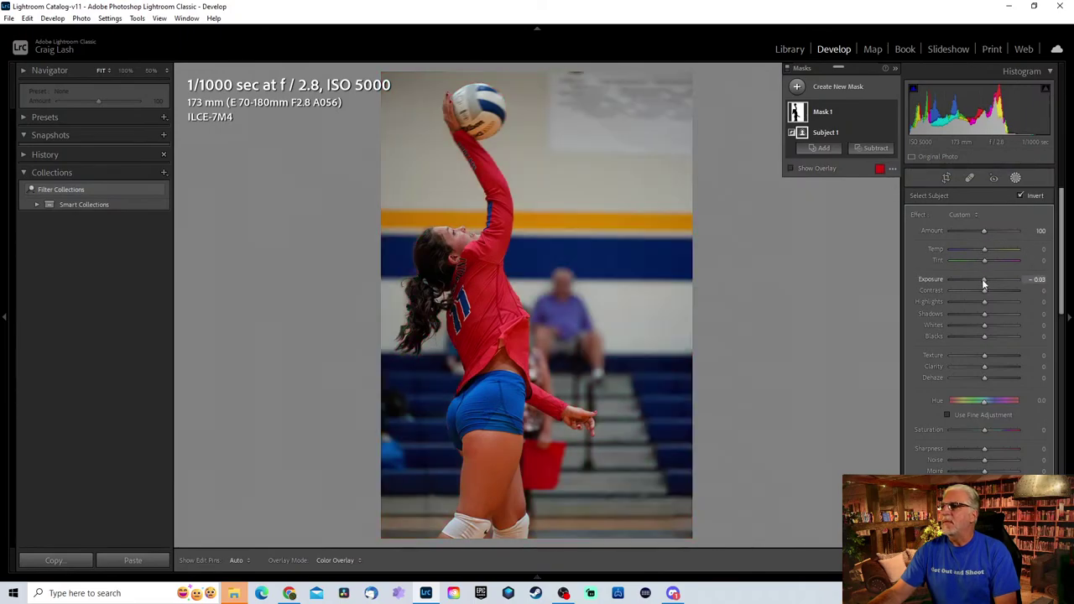
left_click_drag(984, 280, 963, 283)
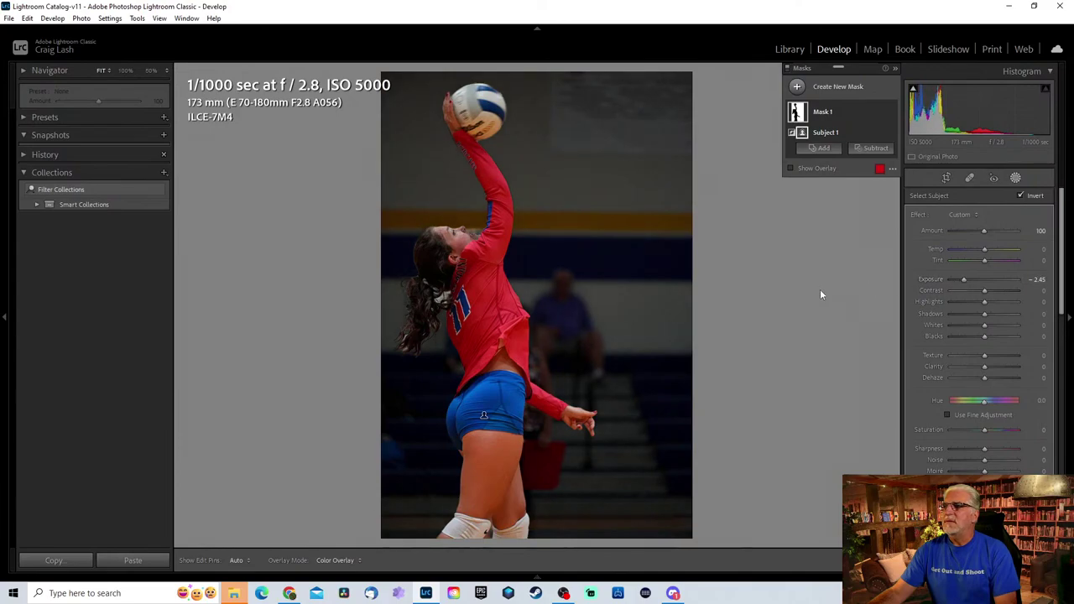
key("y")
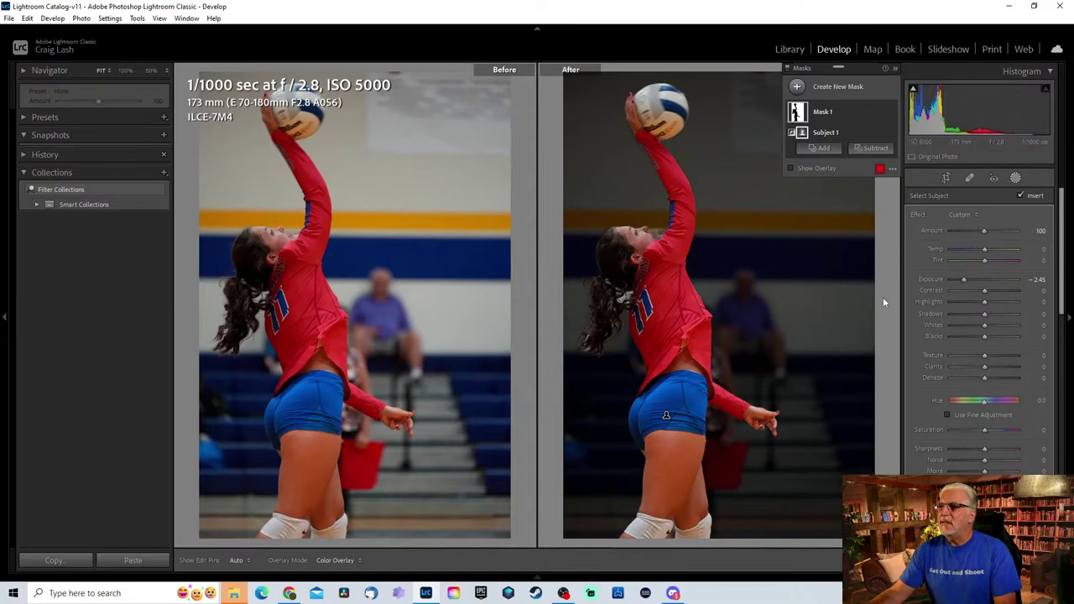
key("y")
key("u")
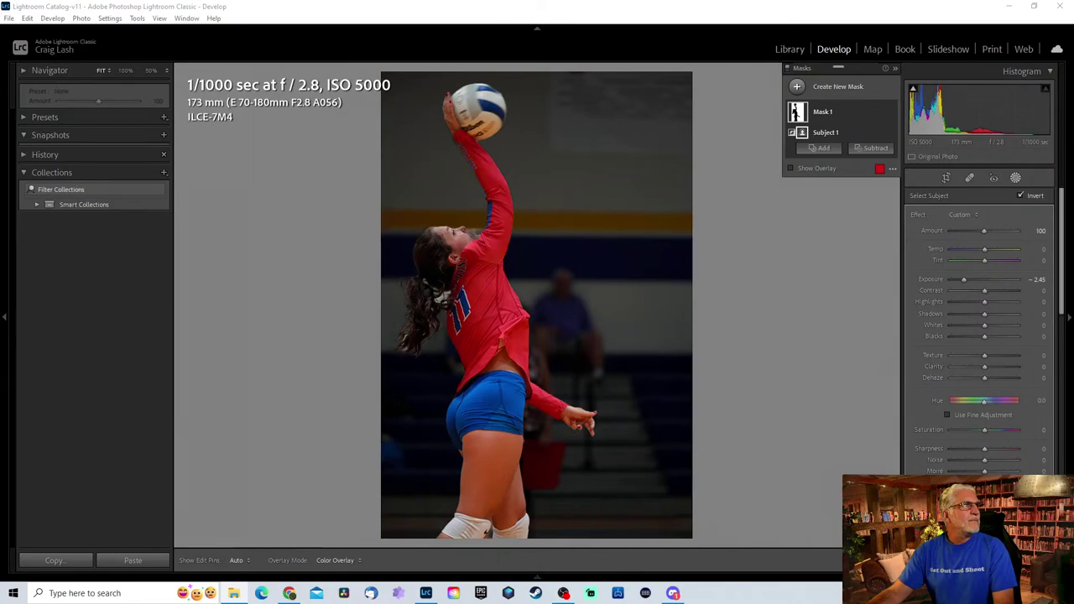
Close Lightroom Classic and browse the basketball game JPEGs in Photos from _DSC1377 to _DSC1379.
left_click(1065, 7)
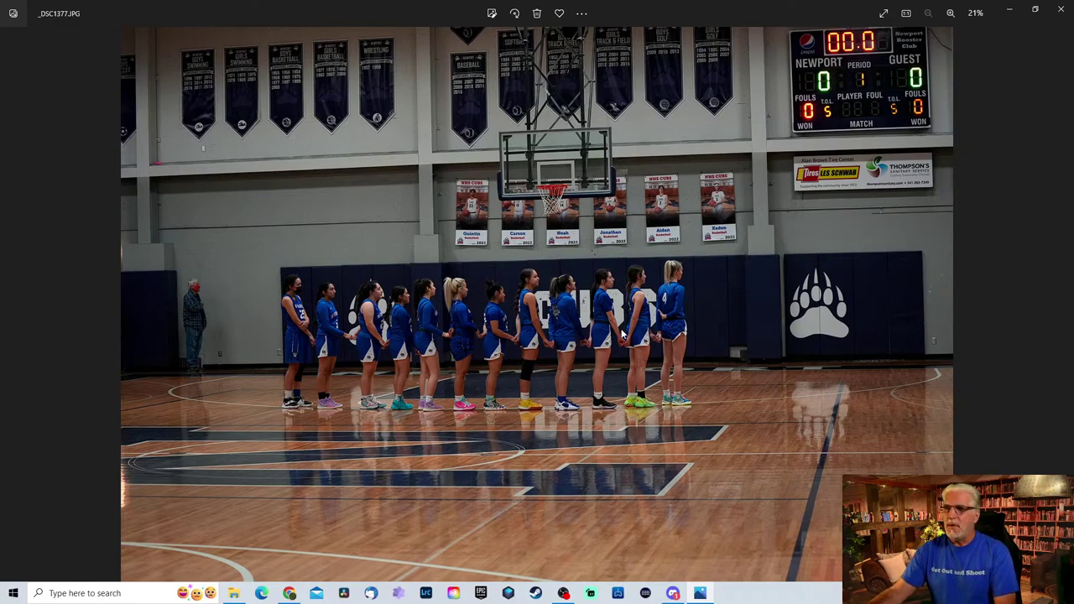
key("Right")
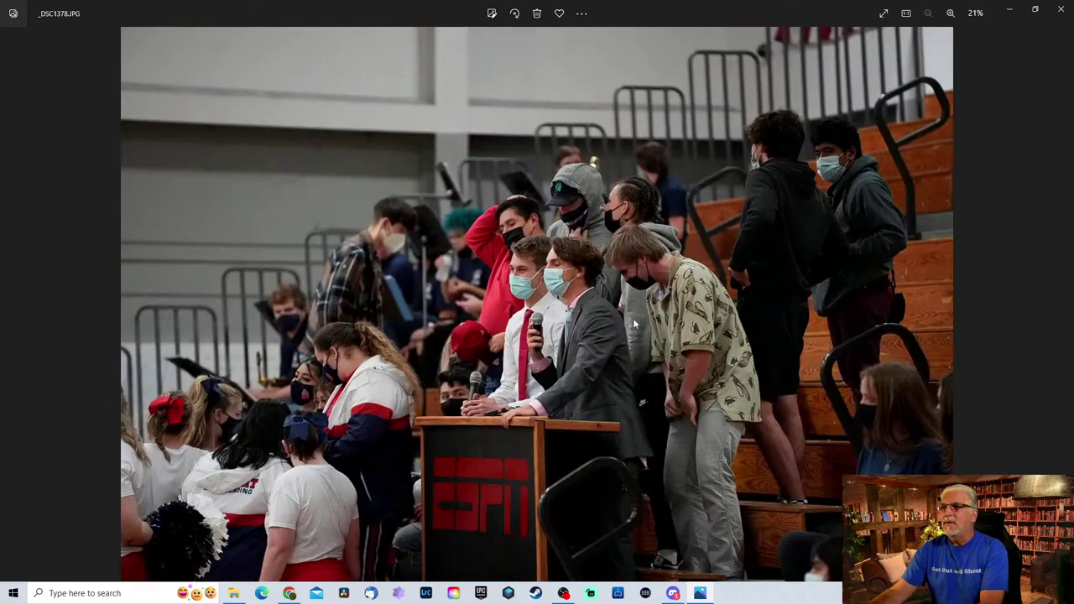
key("Right")
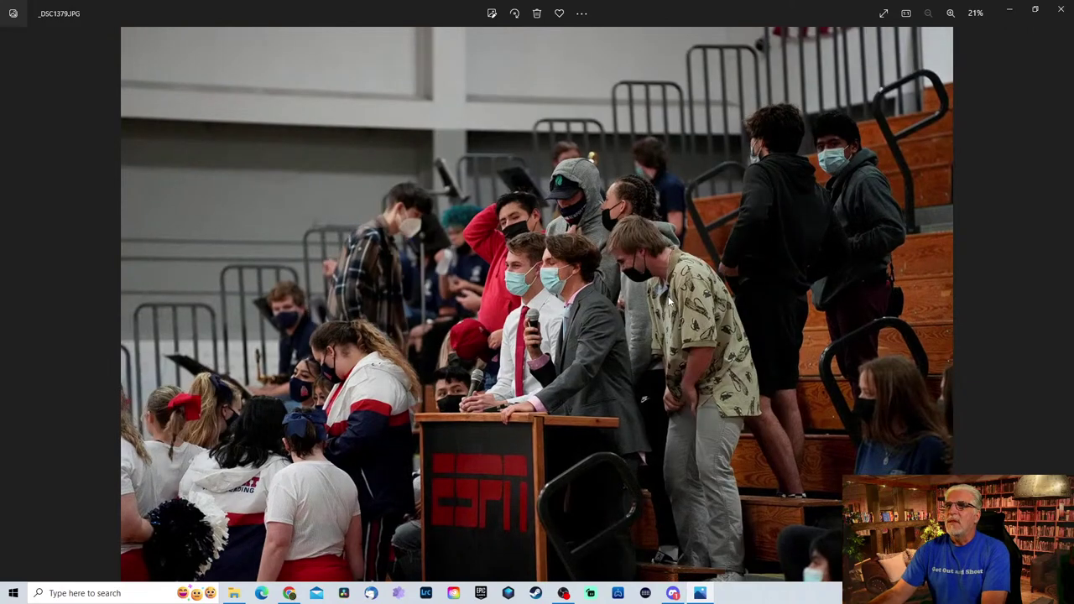
key("Right")
key("Left")
key("Left")
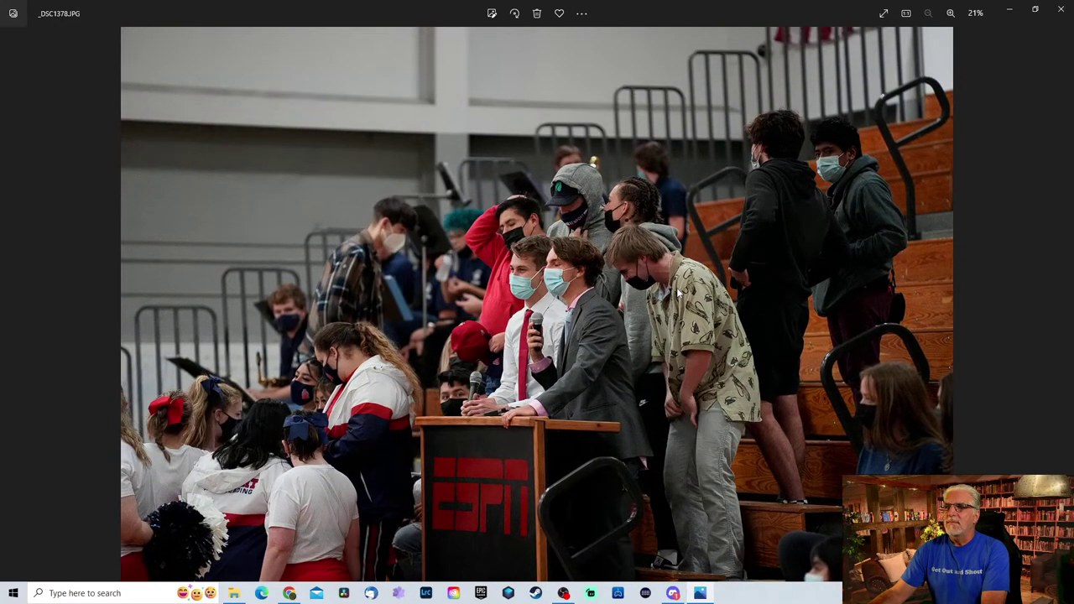
key("Right")
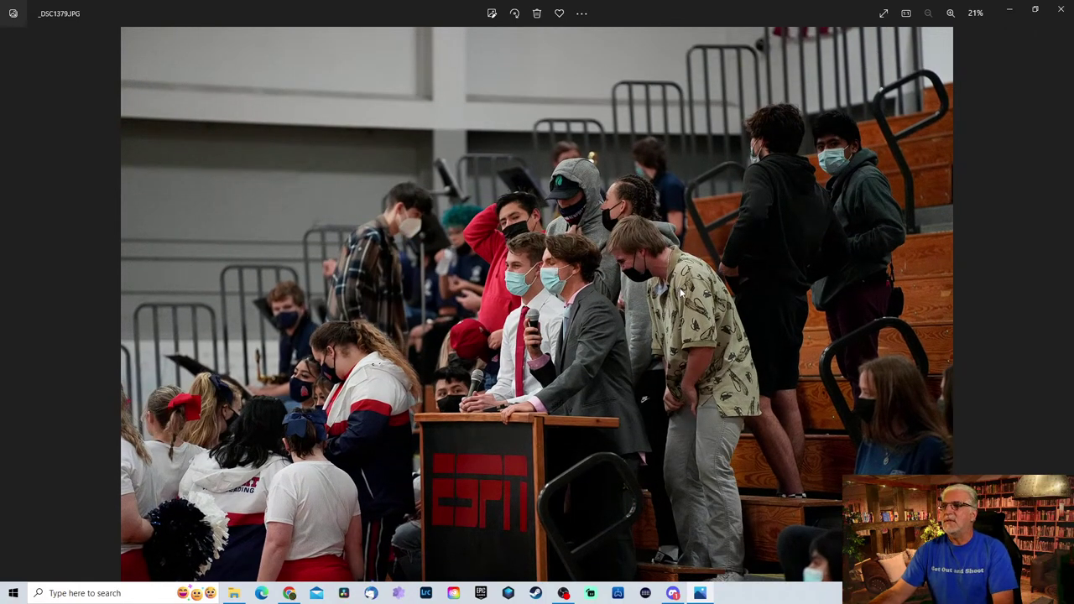
Open _DSC1379 for editing and crop it tightly around the three young men at the ESPN podium.
left_click(493, 14)
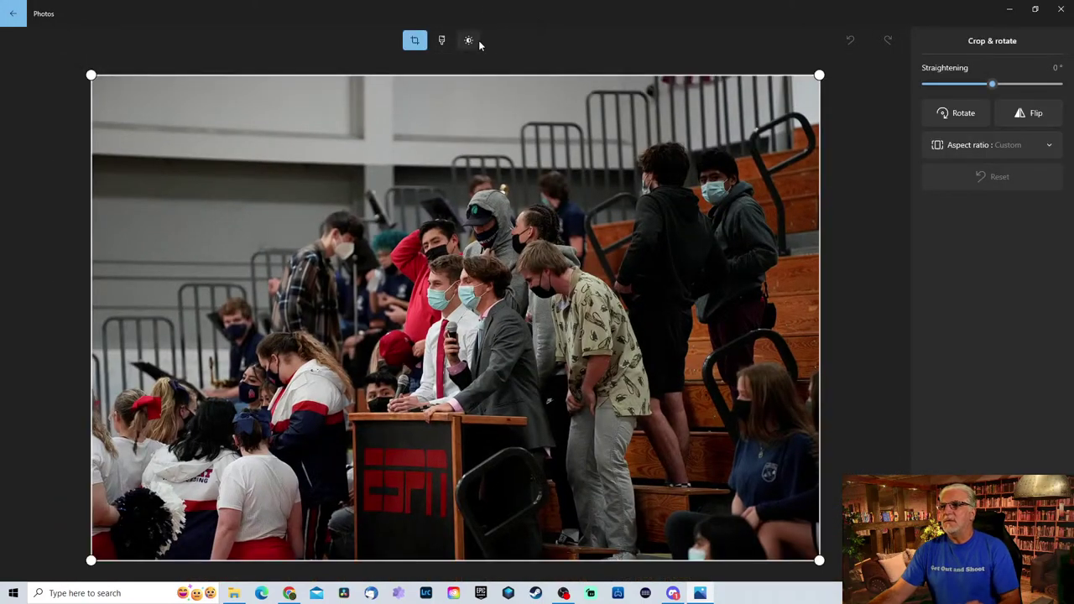
left_click_drag(738, 126, 351, 347)
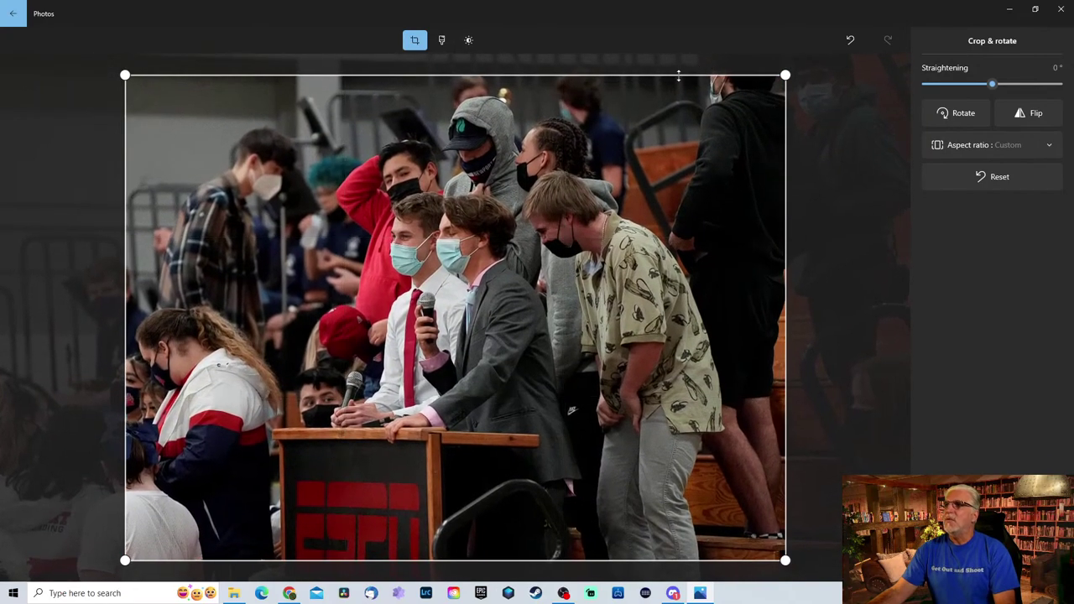
left_click_drag(785, 75, 722, 120)
left_click_drag(638, 277, 459, 288)
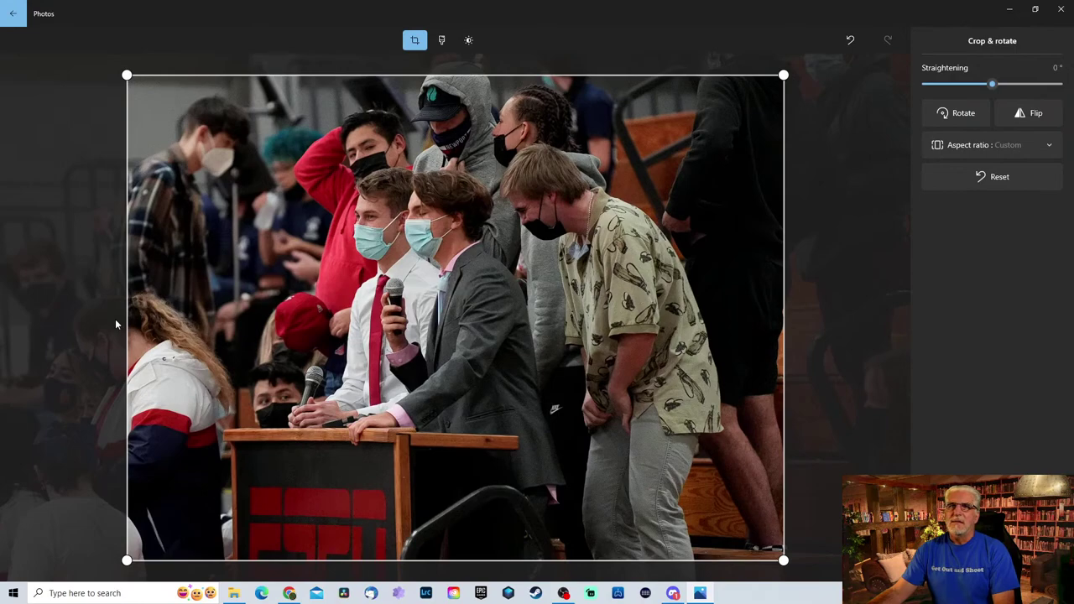
left_click_drag(127, 323, 158, 324)
left_click_drag(507, 298, 508, 268)
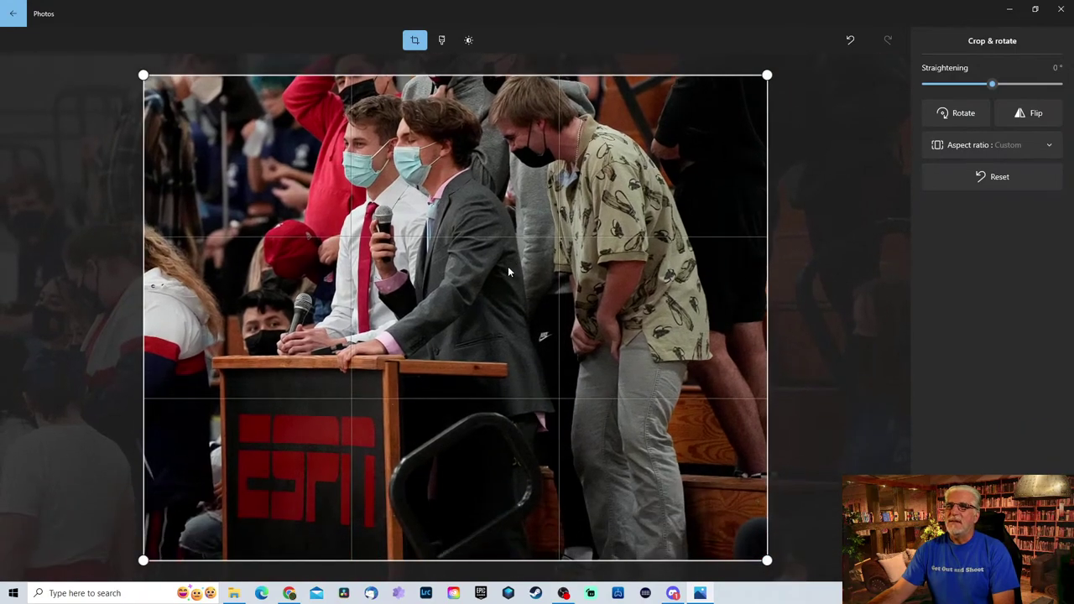
left_click_drag(471, 390, 489, 339)
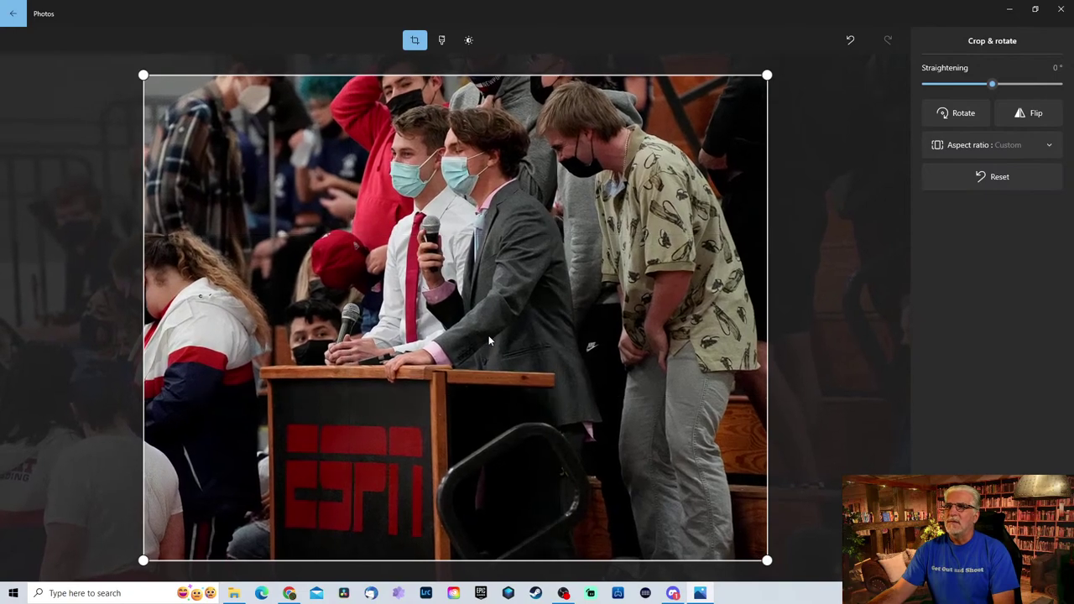
Enhance the cropped podium photo, set its highlights to −53 and lower its shadows slightly.
left_click(442, 40)
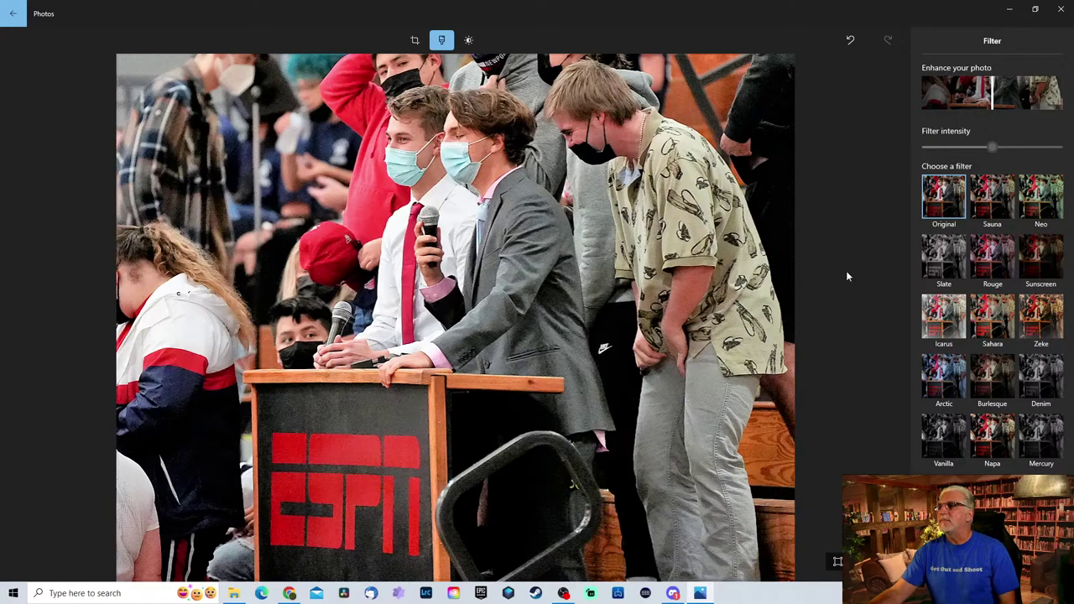
left_click(468, 39)
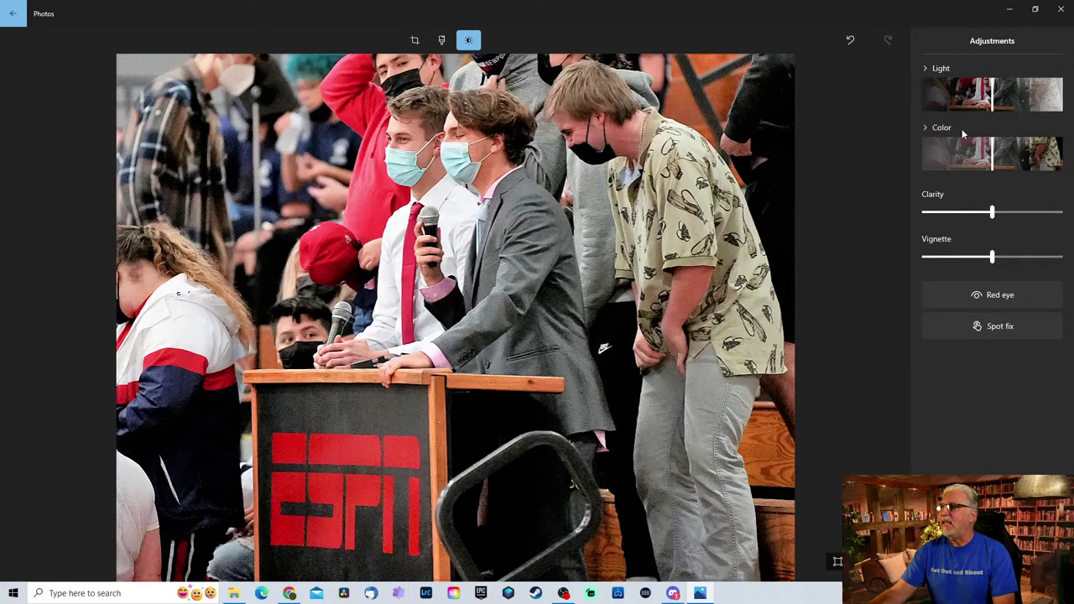
left_click(926, 128)
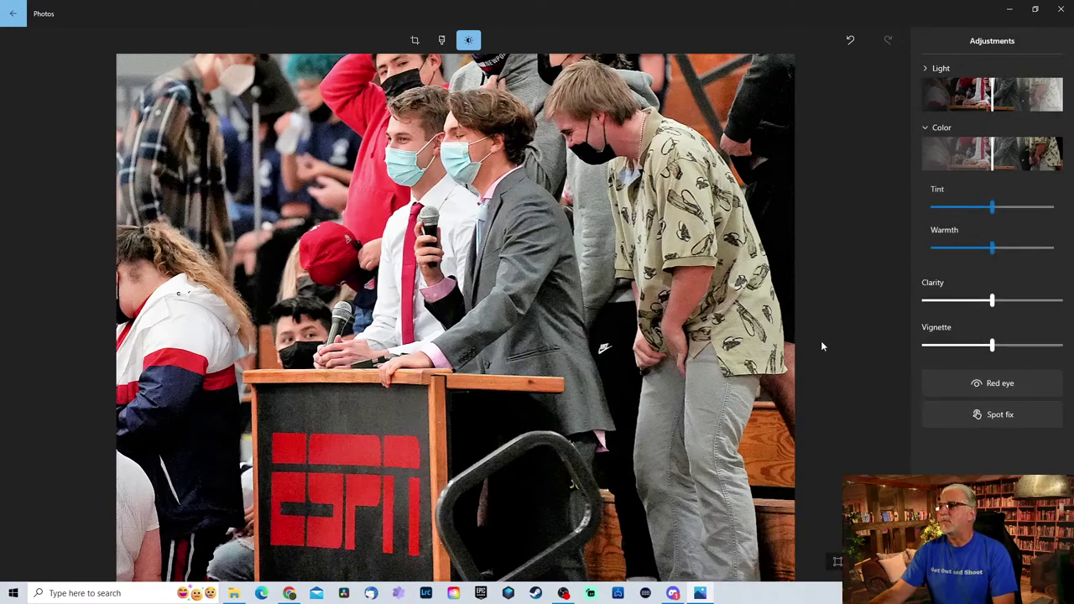
left_click(927, 69)
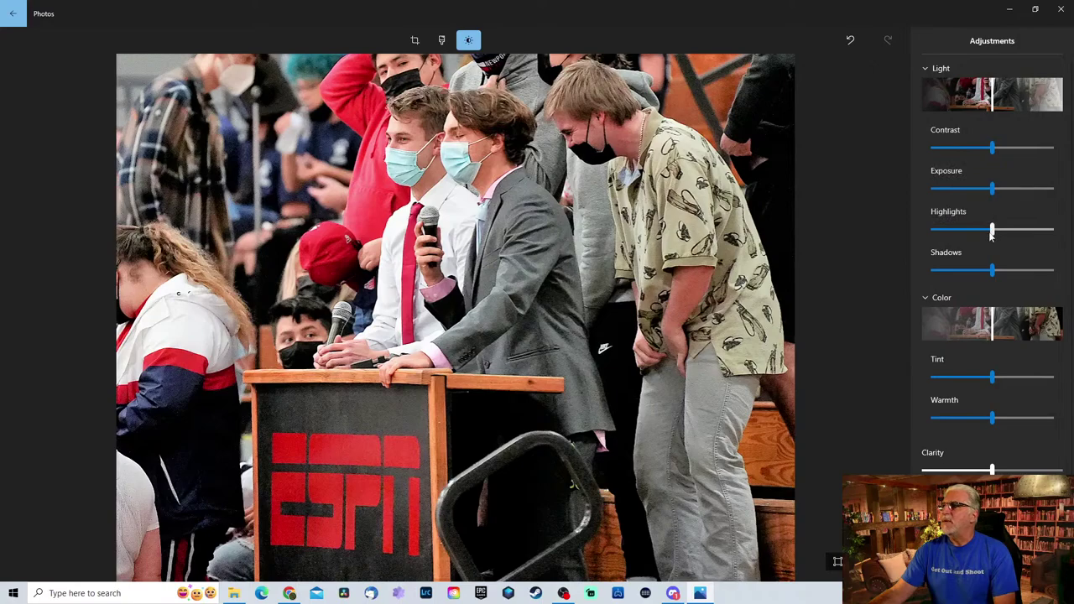
left_click_drag(993, 229, 960, 231)
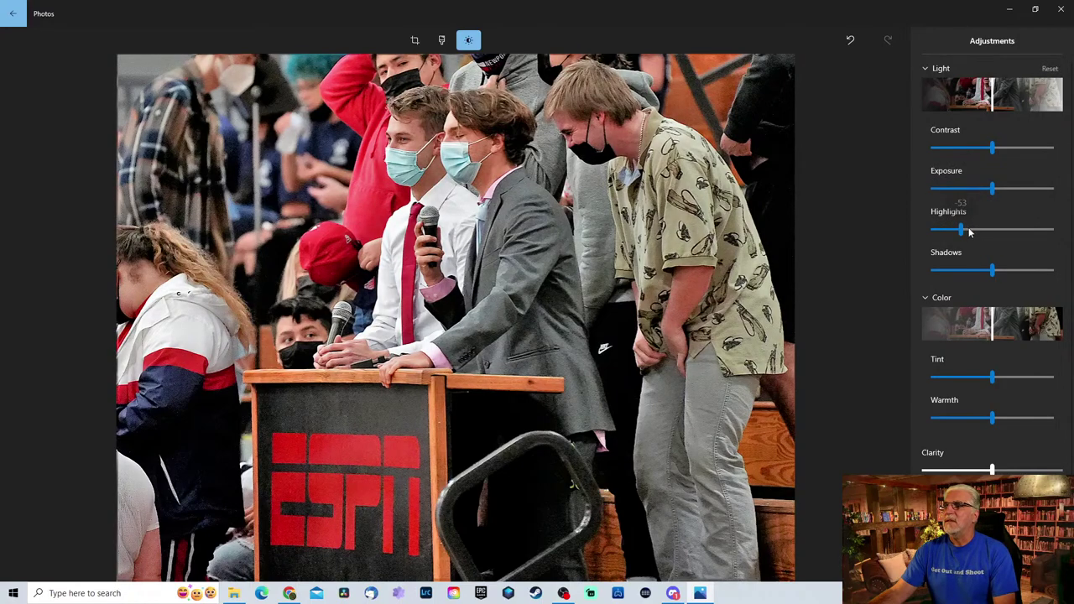
mouse_move(996, 273)
left_mouse_down()
mouse_move(973, 269)
mouse_move(1024, 271)
mouse_move(990, 277)
left_mouse_up()
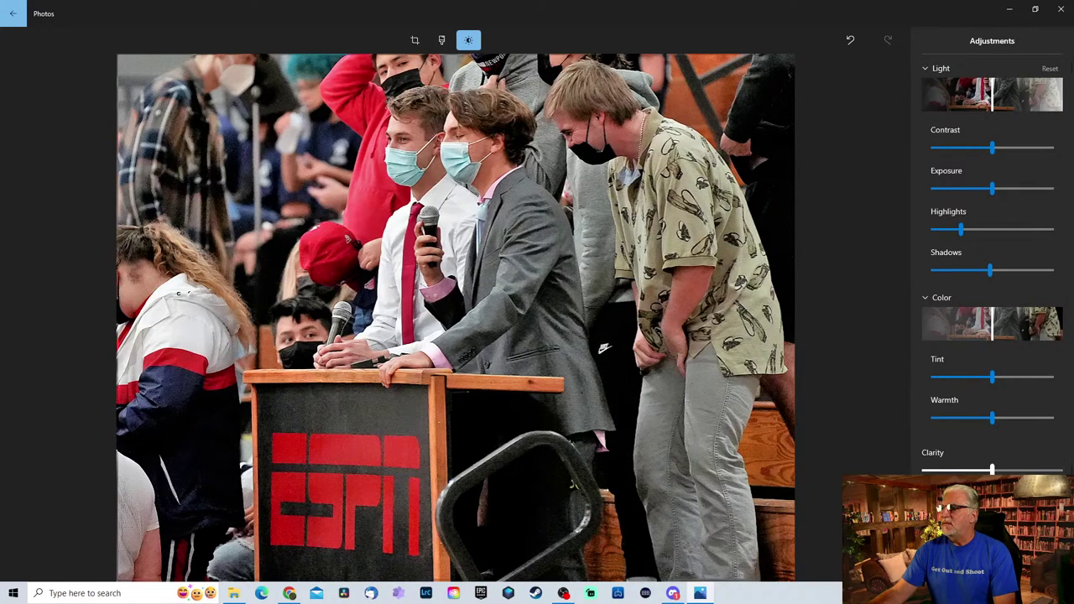
Save the edited podium photo as the JPG _DSC1379 in Downloads and close it.
key("ctrl+s")
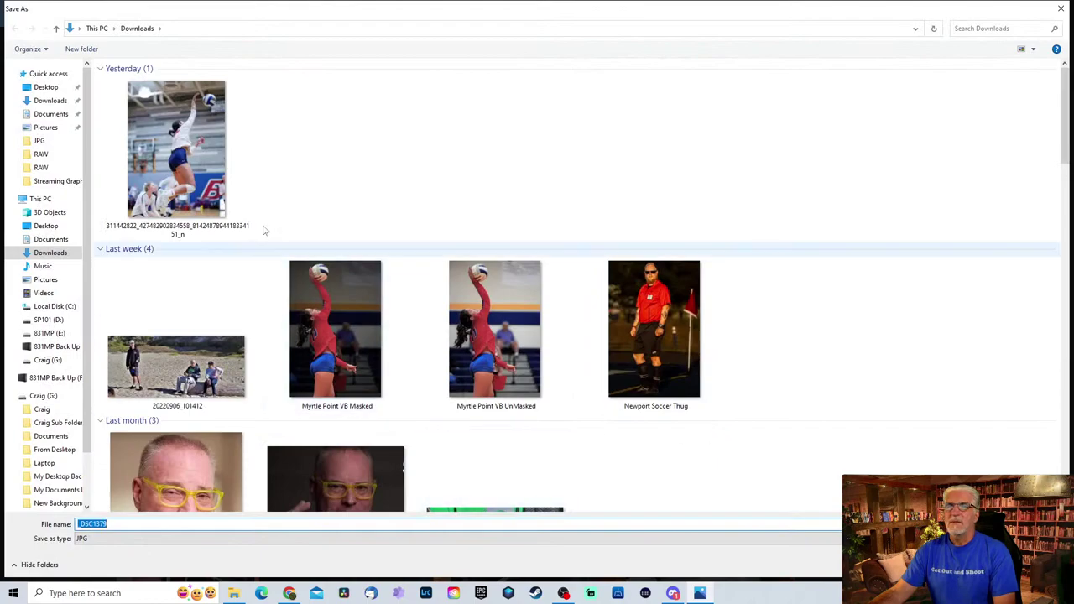
left_click(50, 100)
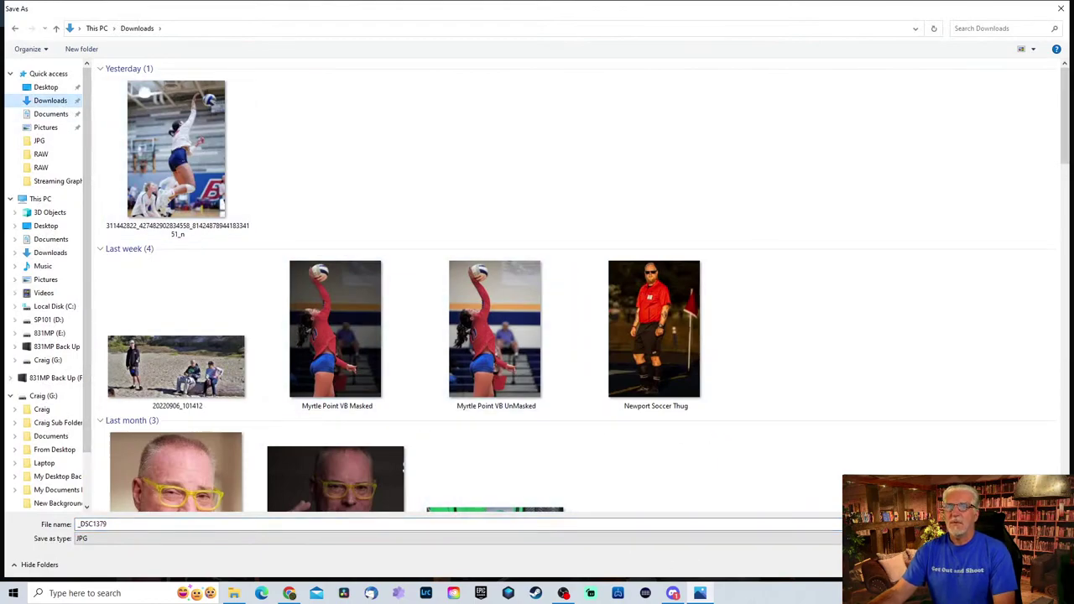
key("Return")
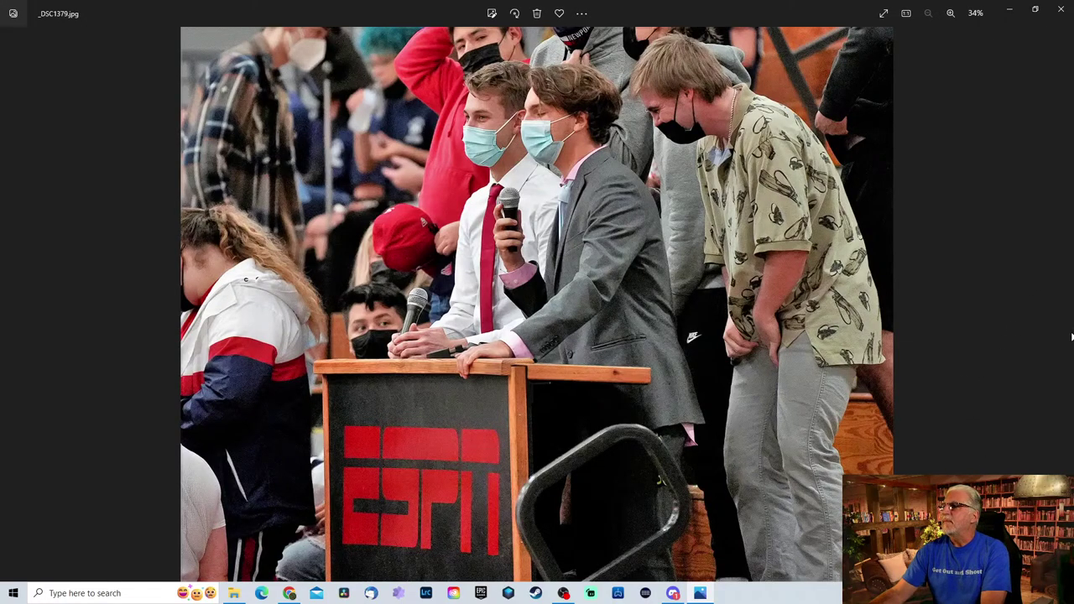
left_click(1063, 9)
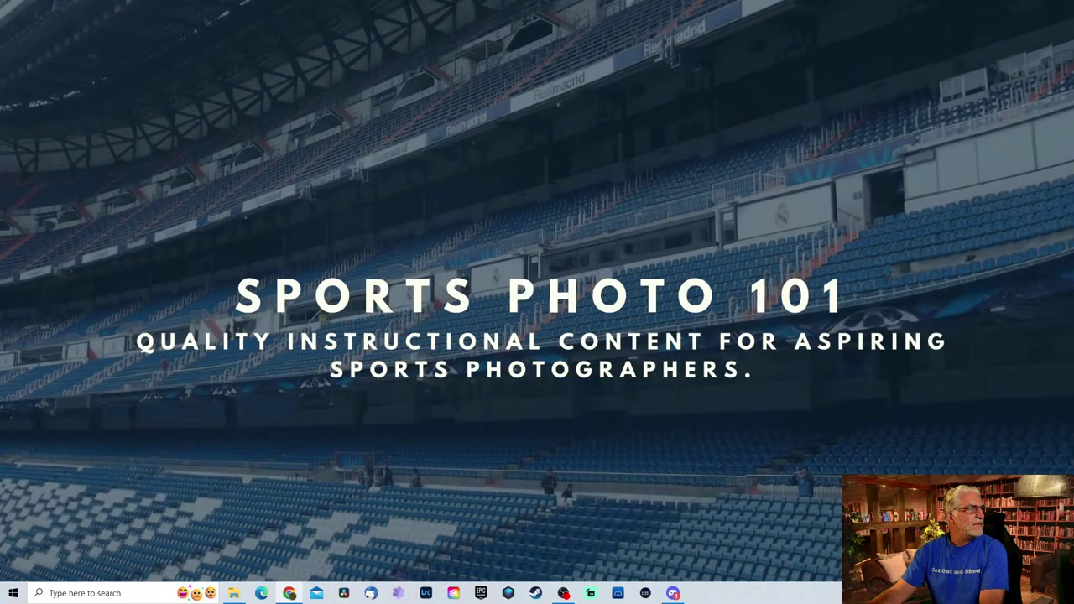
Open _DSC1382 from the GBB Woodburn at Newport 1.11.22 JPG folder and compare it with the dark player-introduction shots following it.
left_click(234, 593)
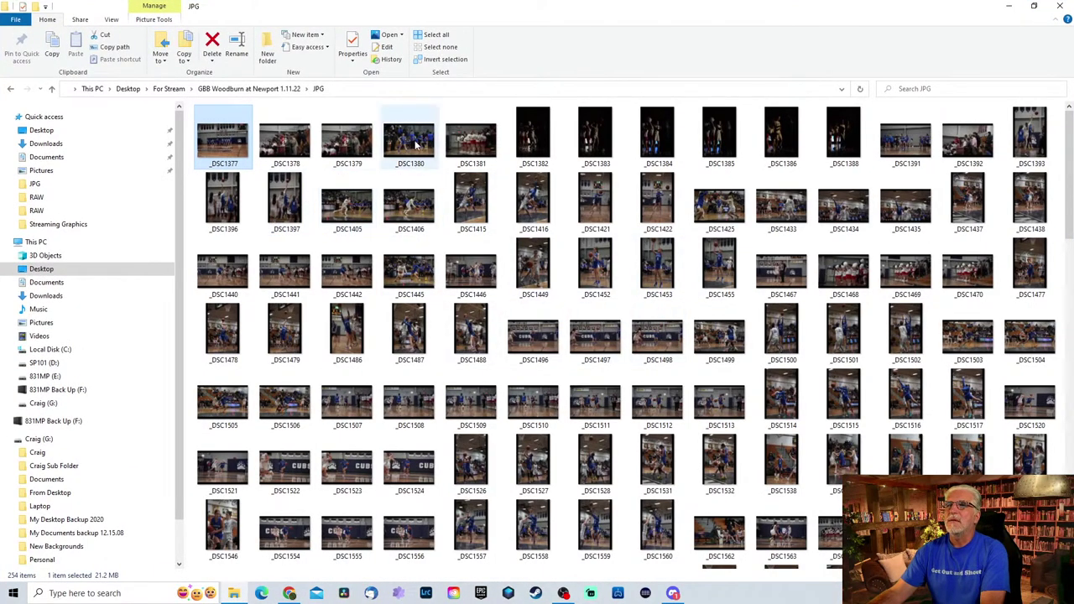
double_click(547, 142)
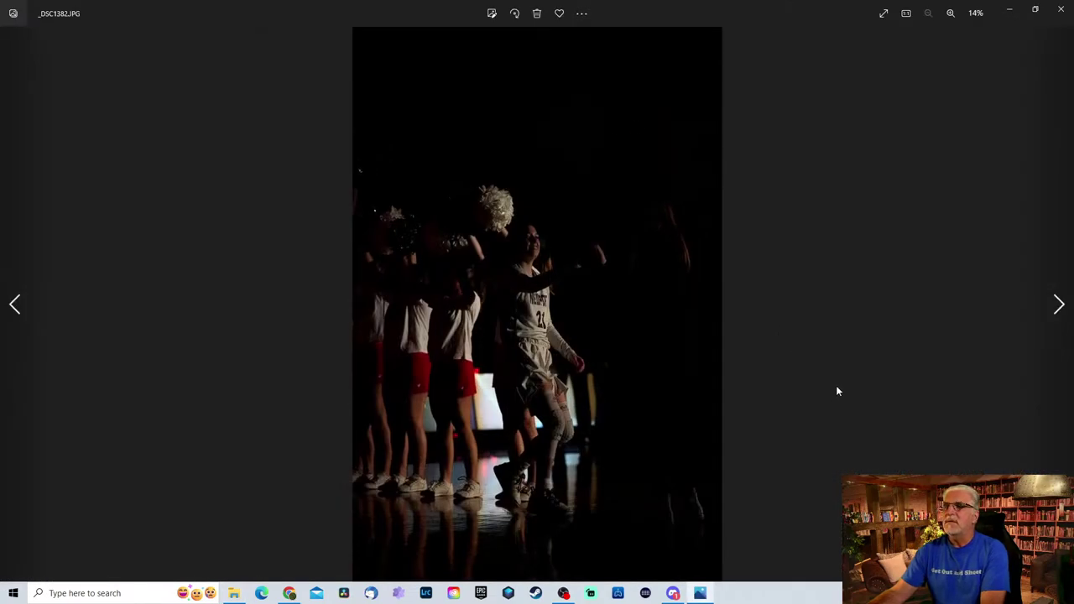
key("Right")
key("Left")
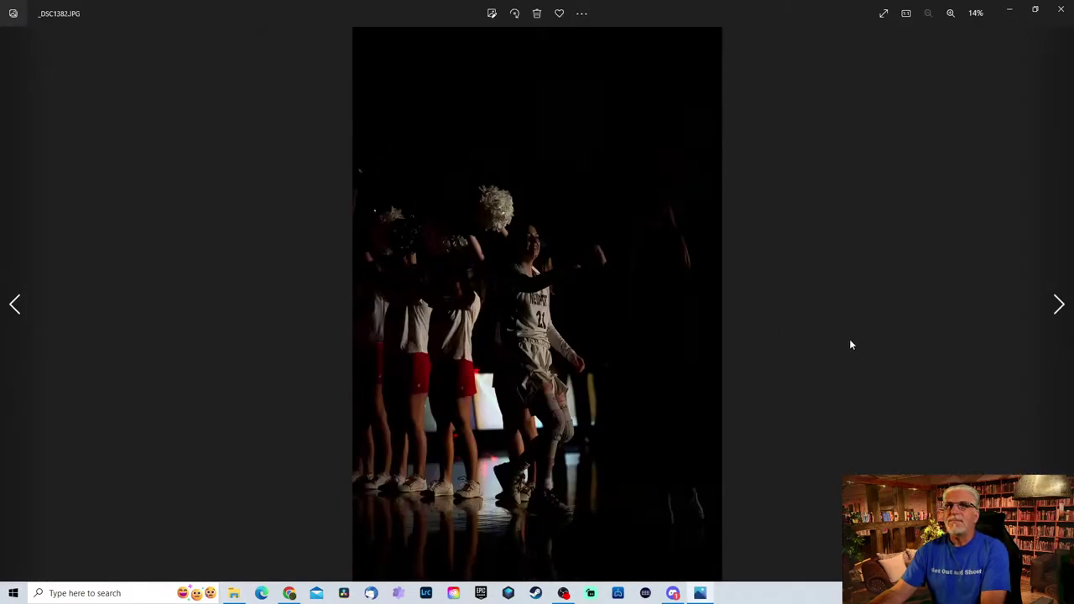
key("Right")
key("Right")
key("Left")
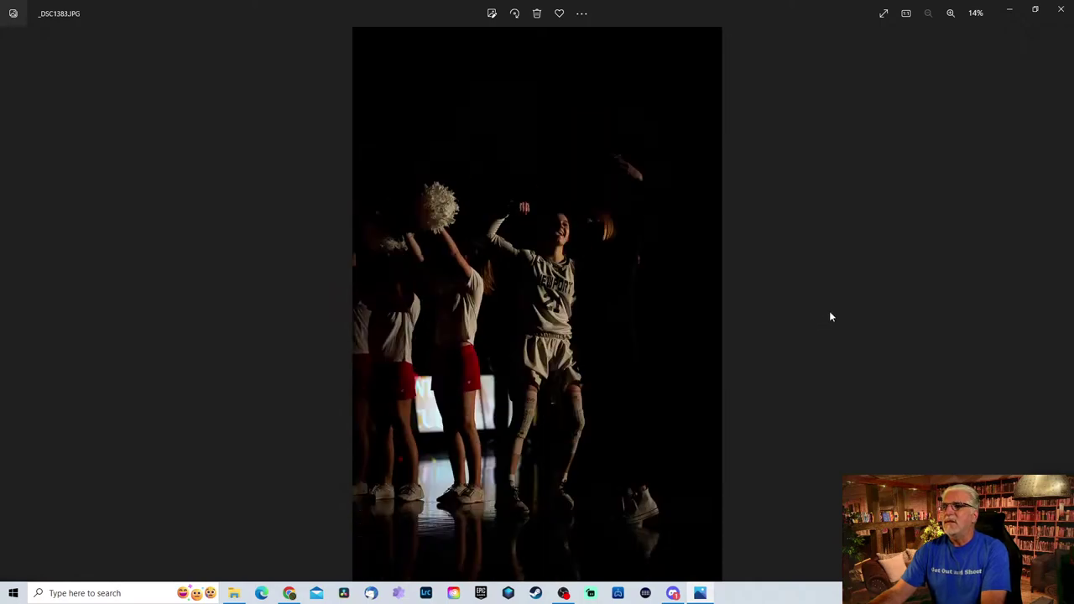
key("Left")
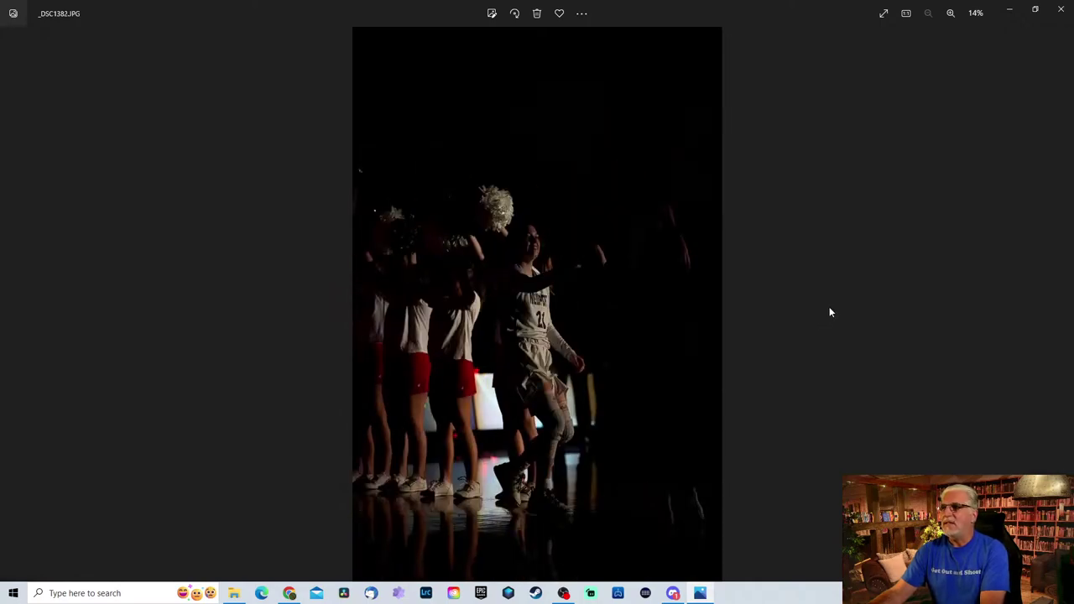
key("Right")
key("Right")
key("Right")
key("Left")
key("Left")
key("Left")
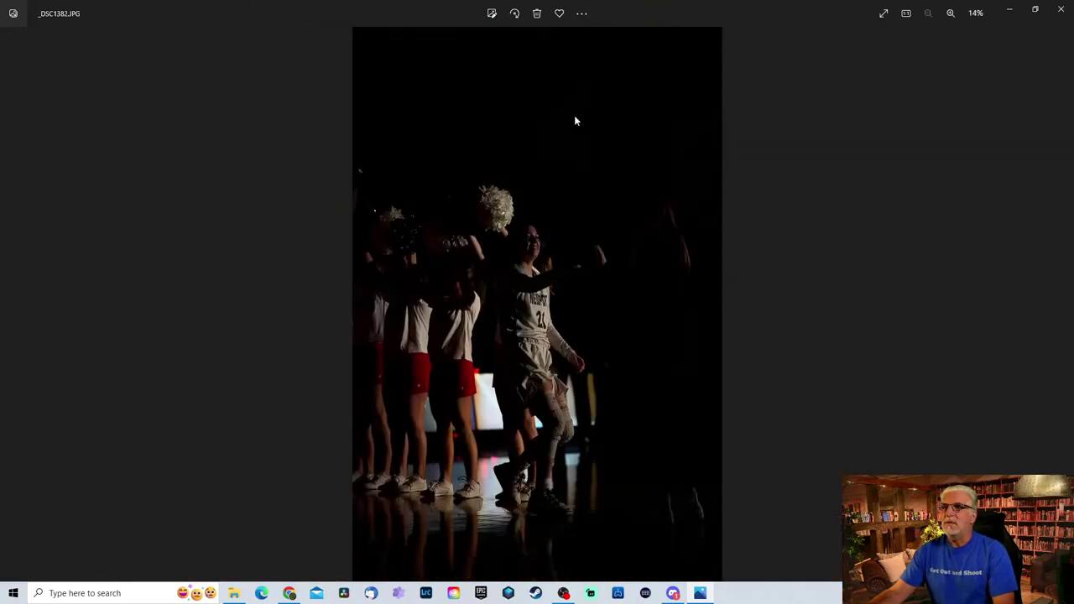
left_click(492, 14)
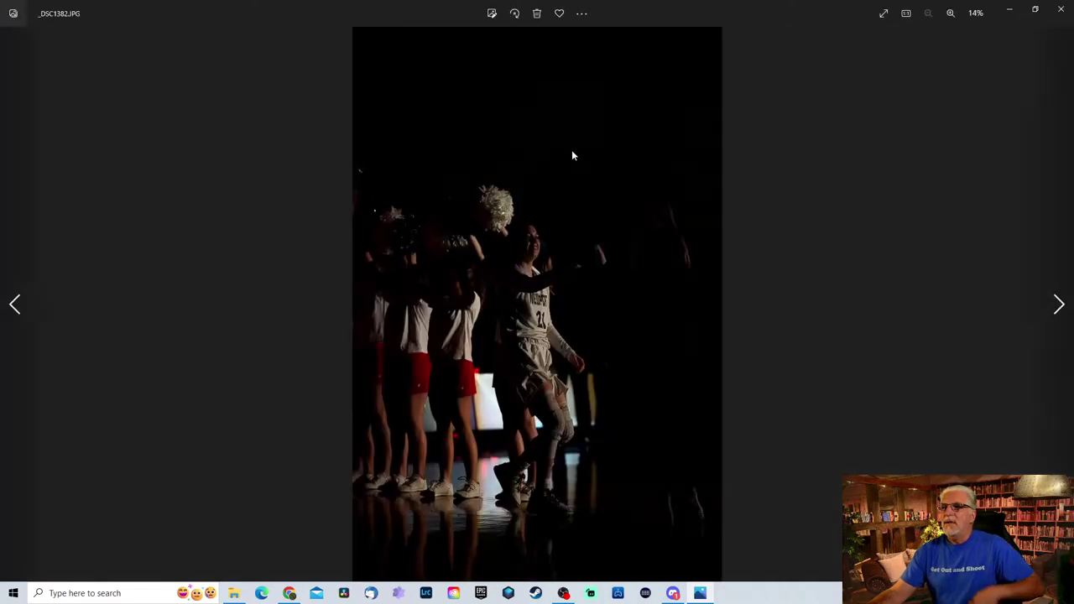
left_click(492, 14)
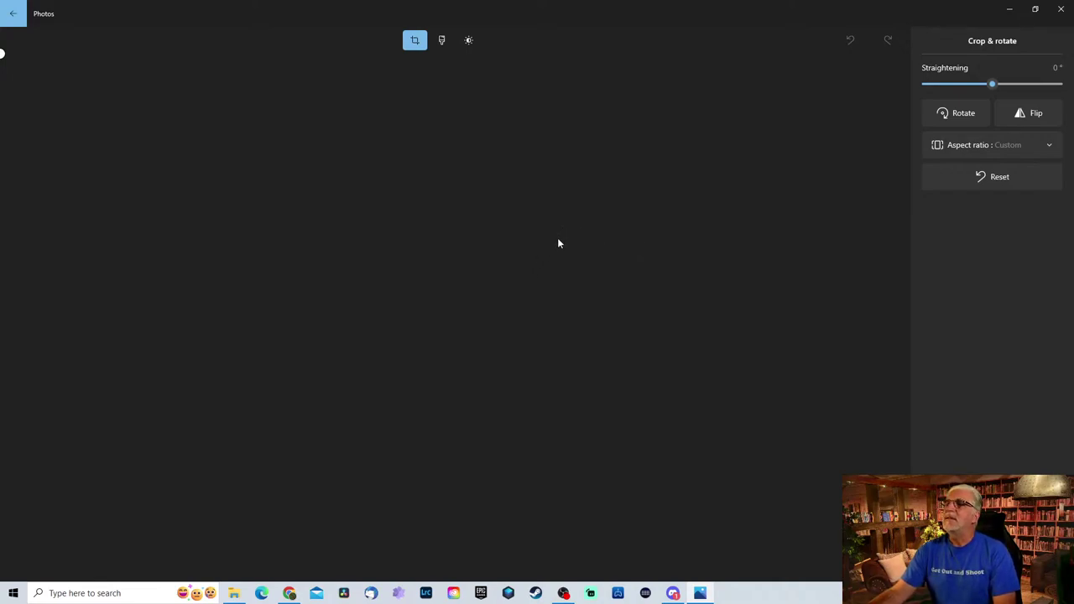
left_click(1060, 8)
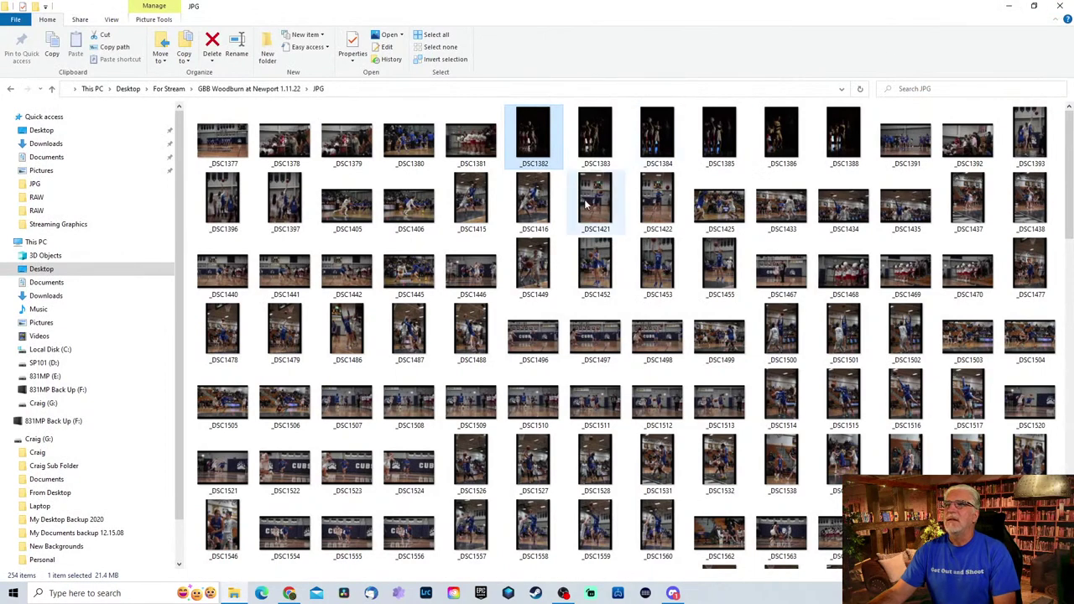
double_click(548, 143)
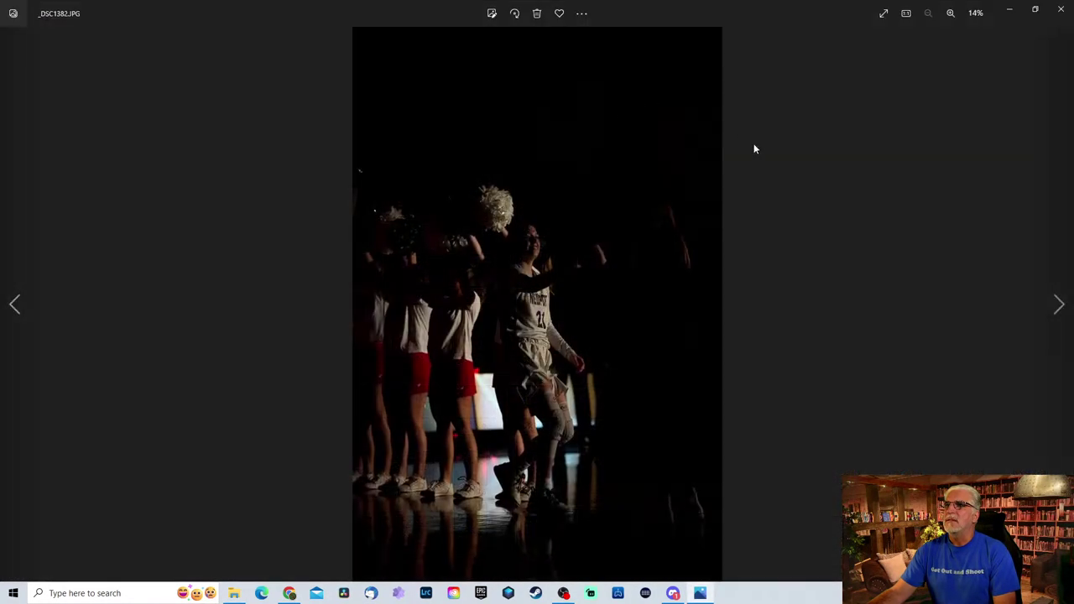
Check the player in _DSC1382 up close, open the photo for editing and flip it horizontally.
scroll(542, 313, "up", 2)
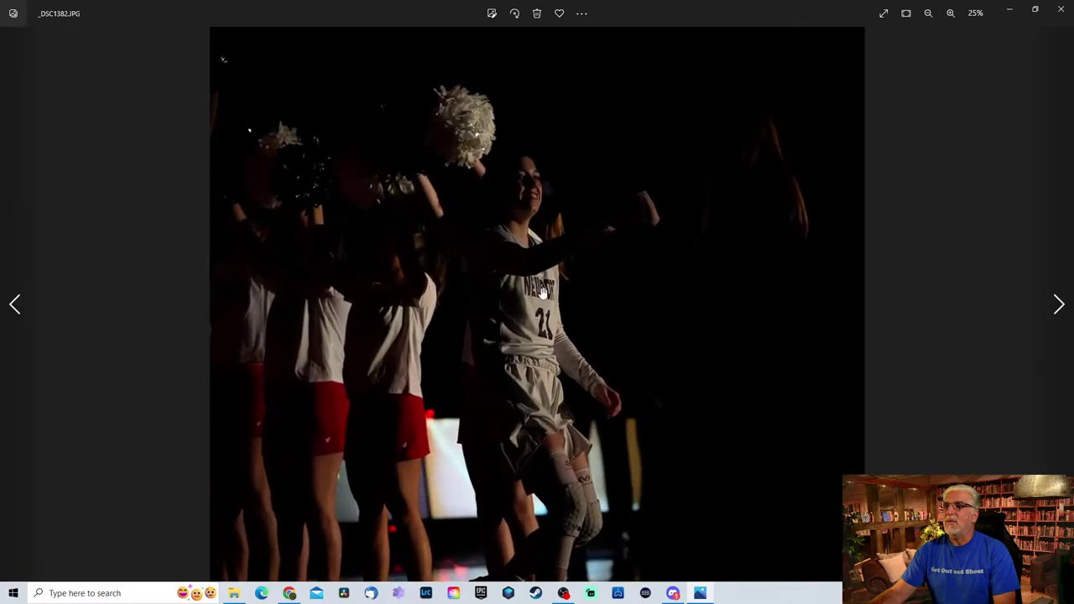
scroll(545, 257, "up", 1)
scroll(546, 257, "down", 3)
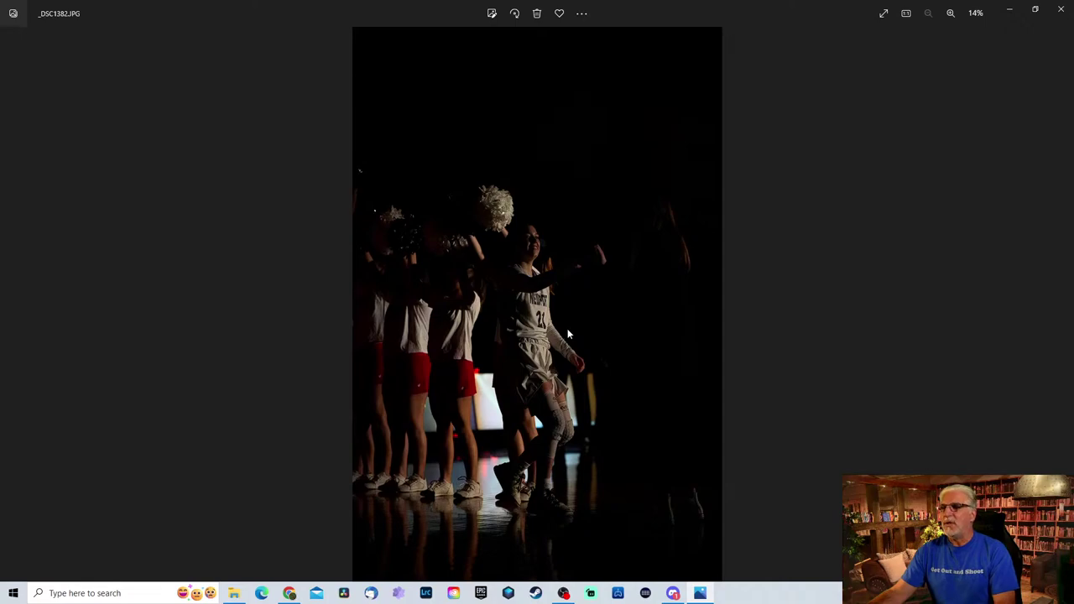
left_click(492, 14)
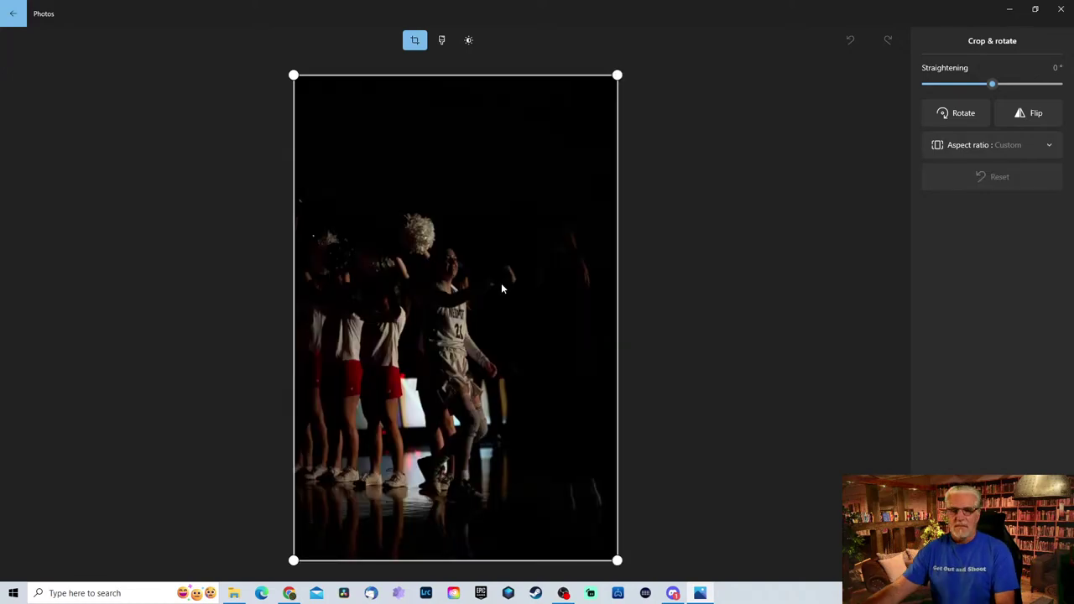
left_click_drag(471, 81, 493, 72)
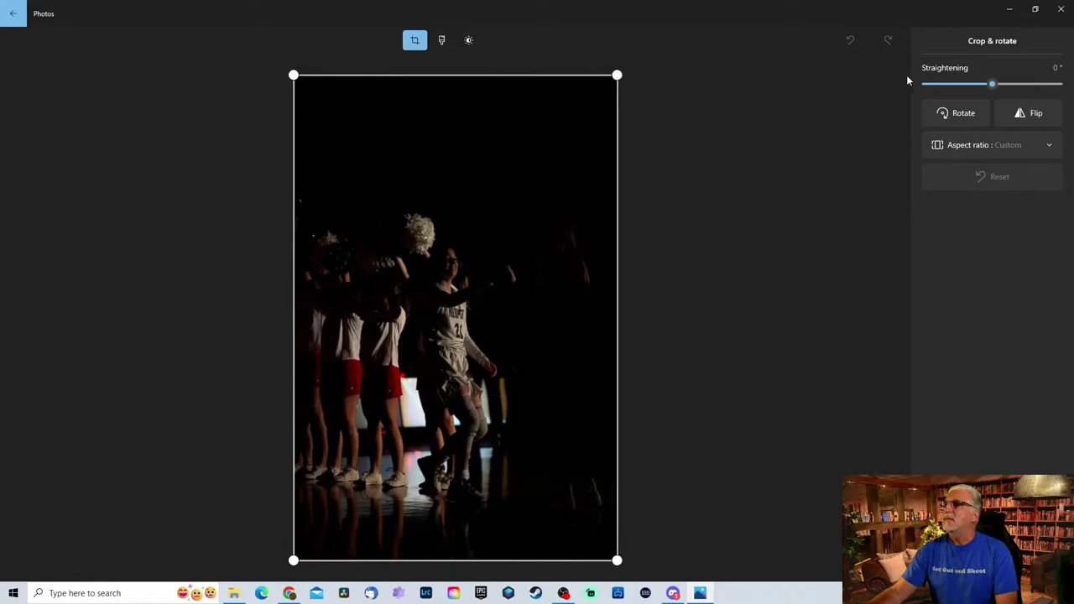
left_click(1047, 113)
left_click(1051, 144)
left_click(1036, 115)
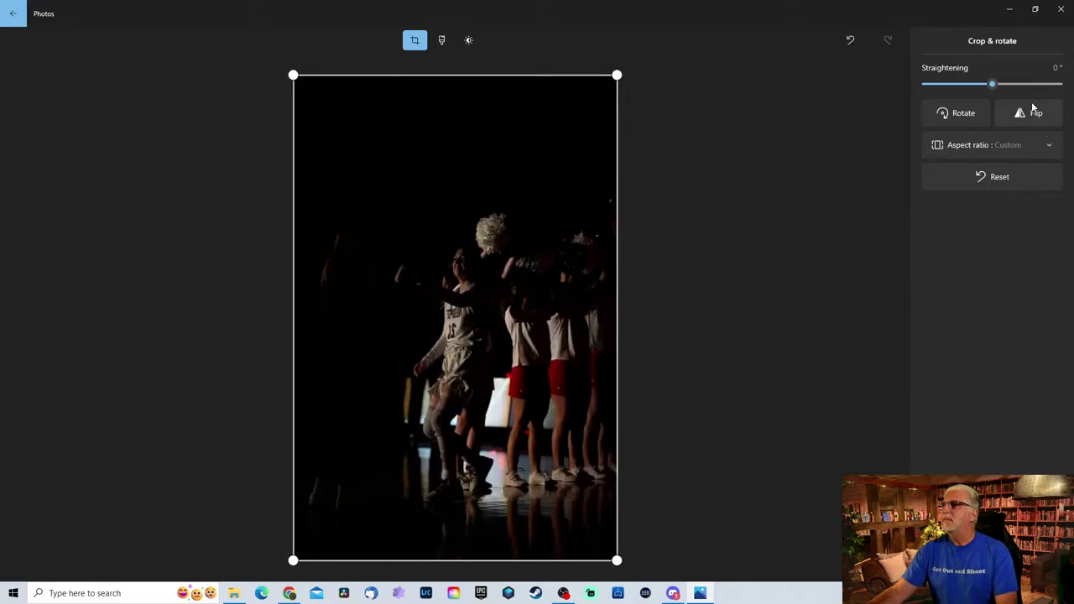
Flip _DSC1382 back horizontally, set the aspect ratio to Original - 3:2 and crop in closer on the walking player.
left_click(1034, 112)
left_click(1050, 146)
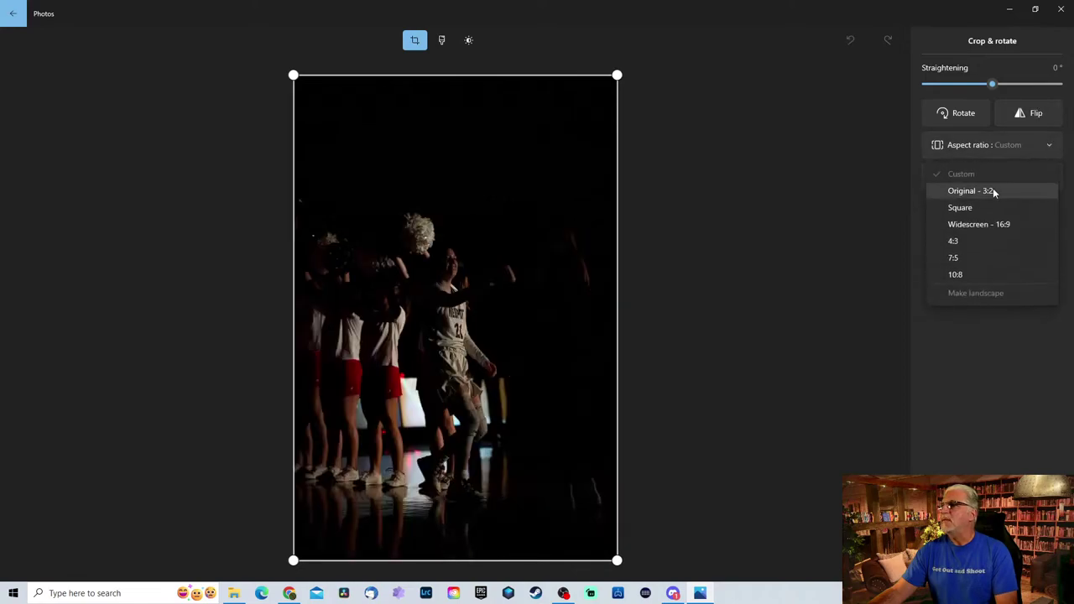
left_click(964, 192)
left_click_drag(617, 75, 573, 108)
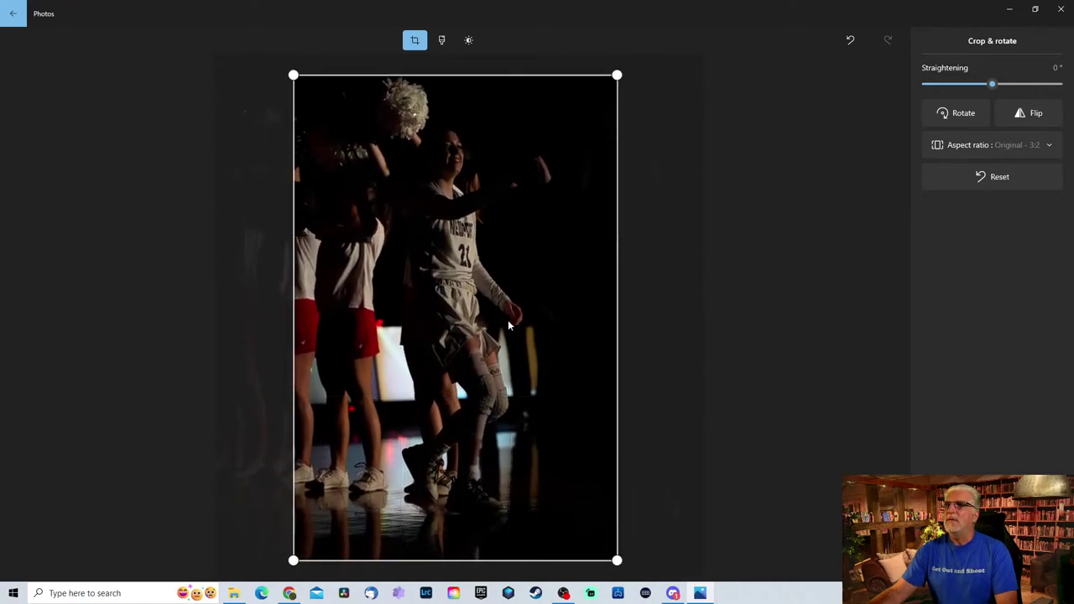
Enhance the cropped photo at 58, then raise its exposure and shadows slightly.
left_click(441, 40)
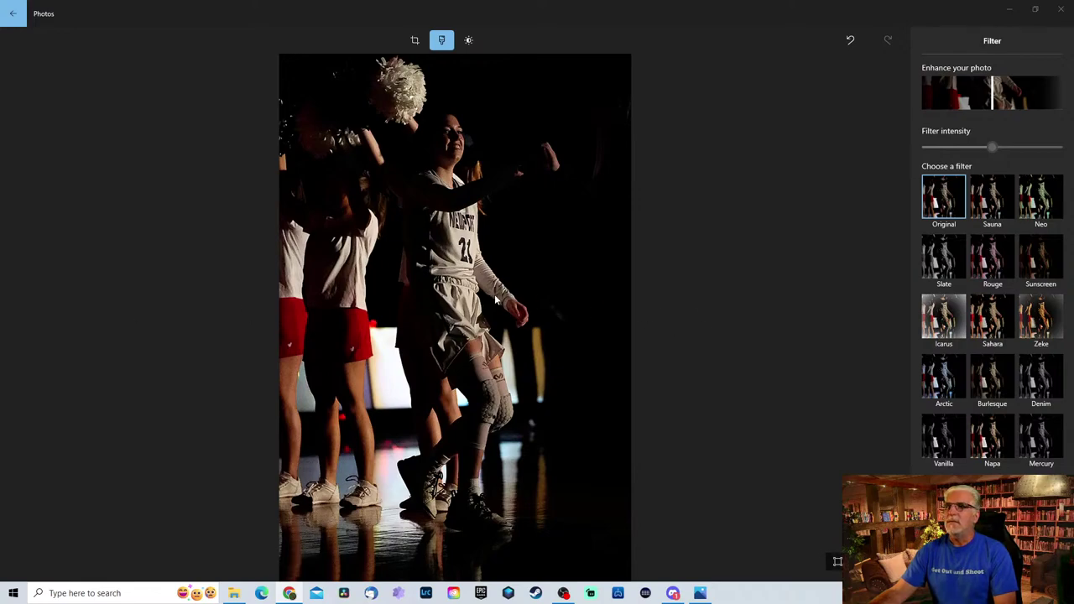
mouse_move(994, 100)
left_mouse_down()
mouse_move(948, 105)
mouse_move(1002, 101)
left_mouse_up()
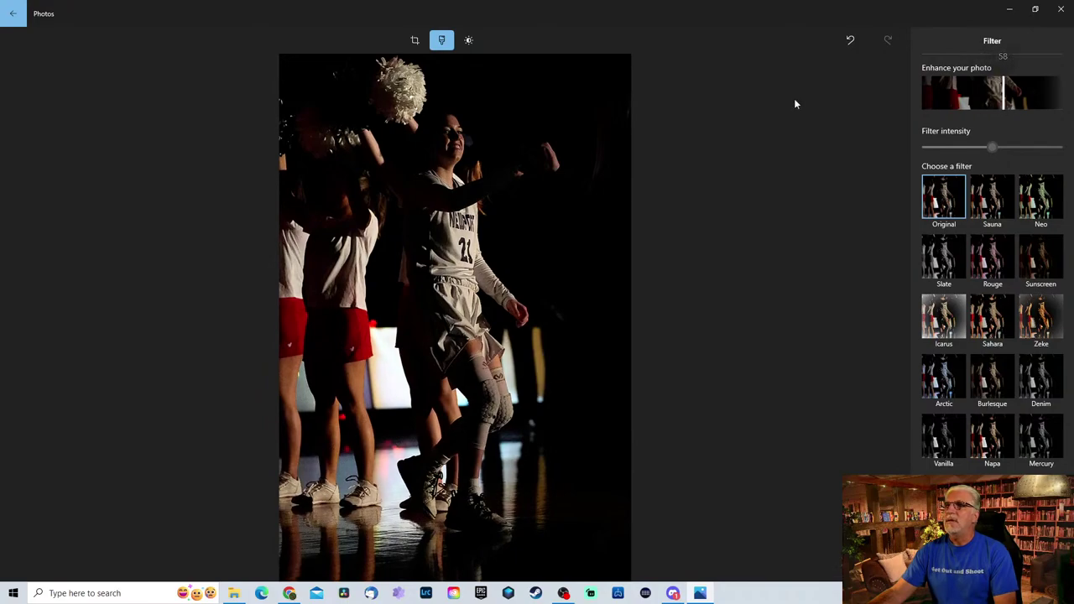
left_click(469, 40)
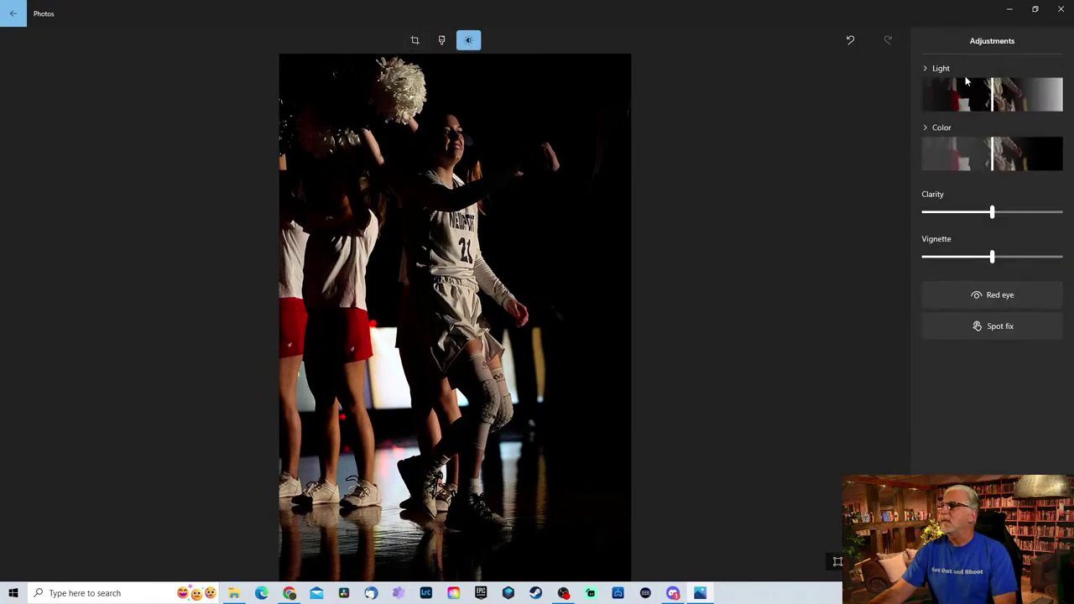
left_click(927, 70)
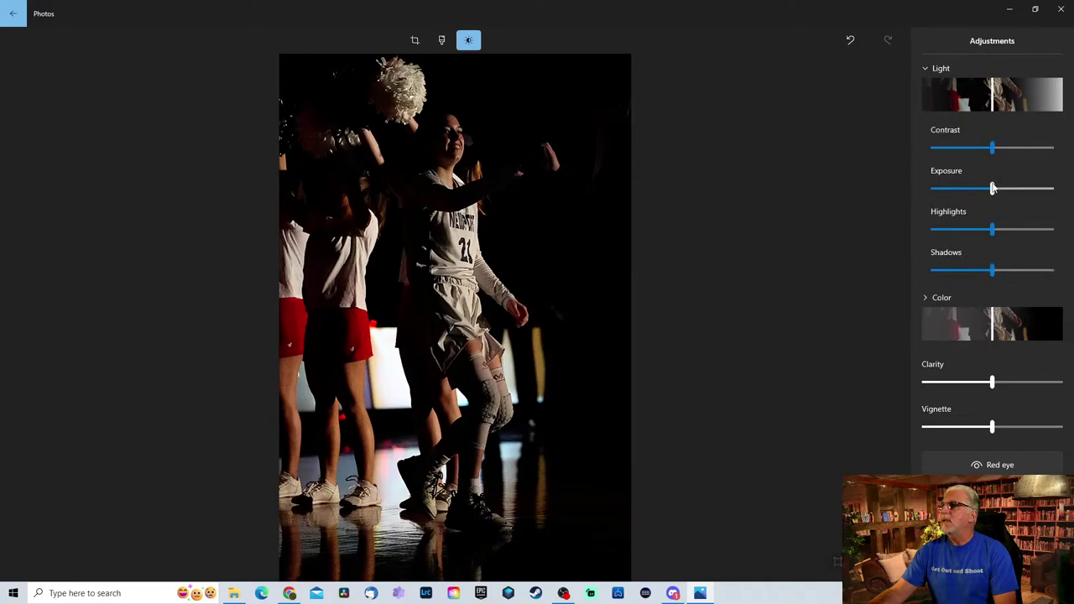
left_click_drag(993, 188, 1005, 187)
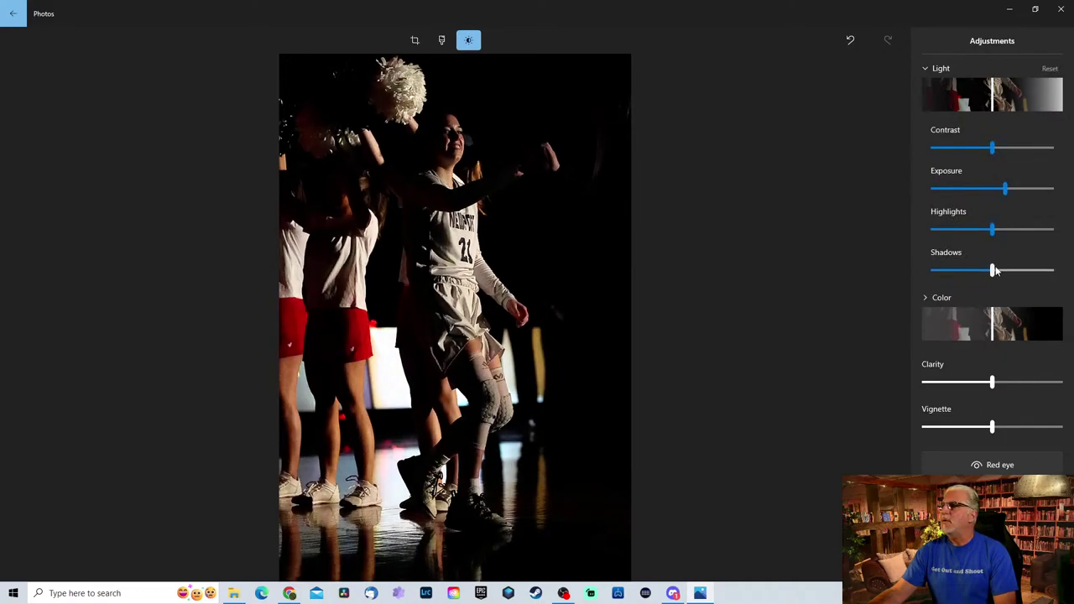
mouse_move(995, 271)
left_mouse_down()
mouse_move(1050, 270)
mouse_move(975, 270)
mouse_move(1026, 269)
mouse_move(999, 271)
left_mouse_up()
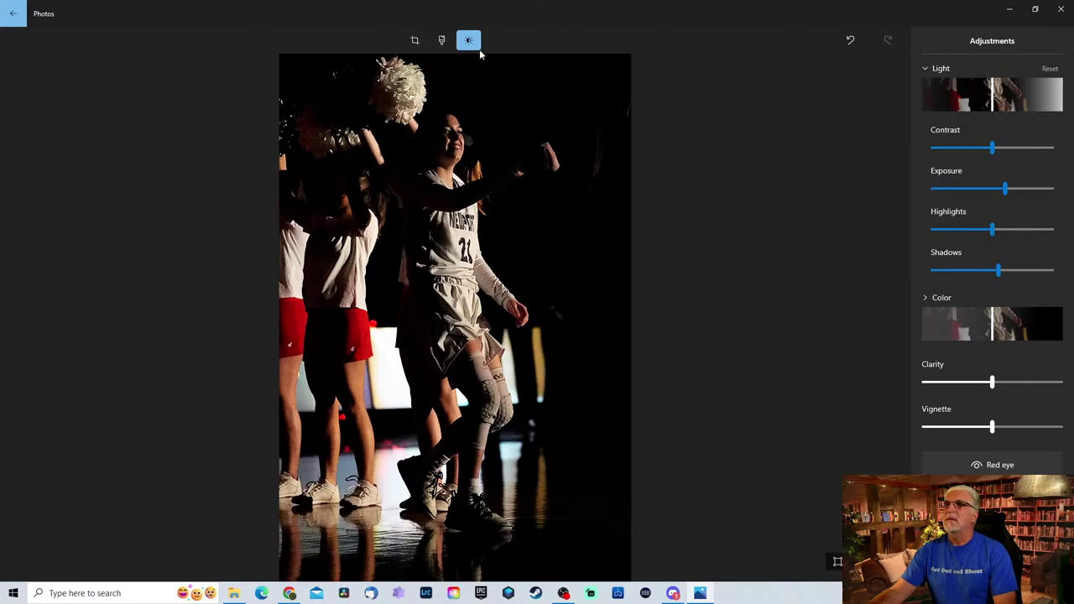
double_click(688, 12)
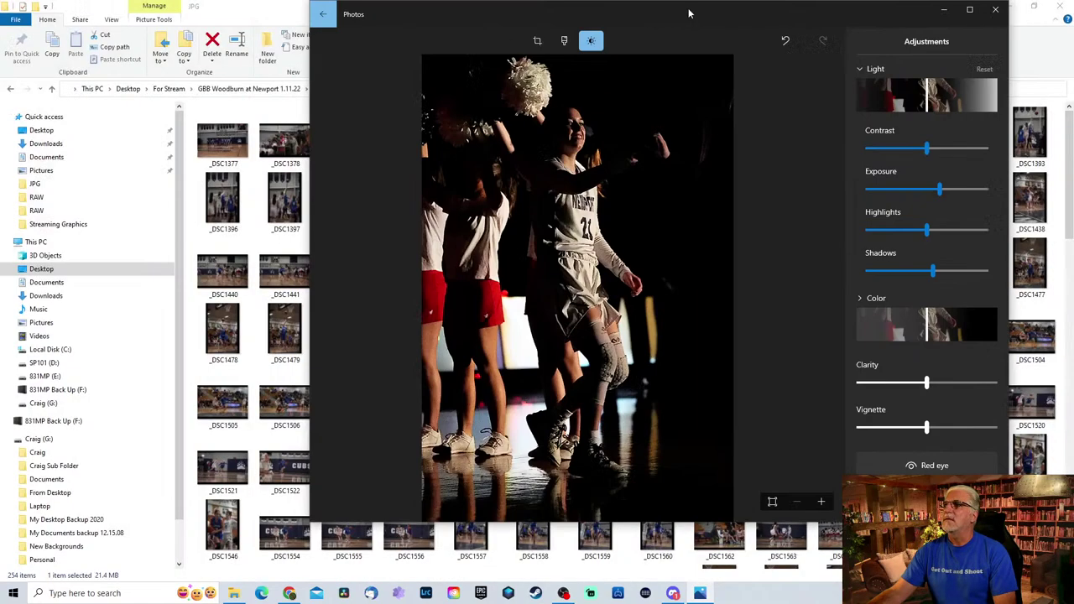
double_click(738, 12)
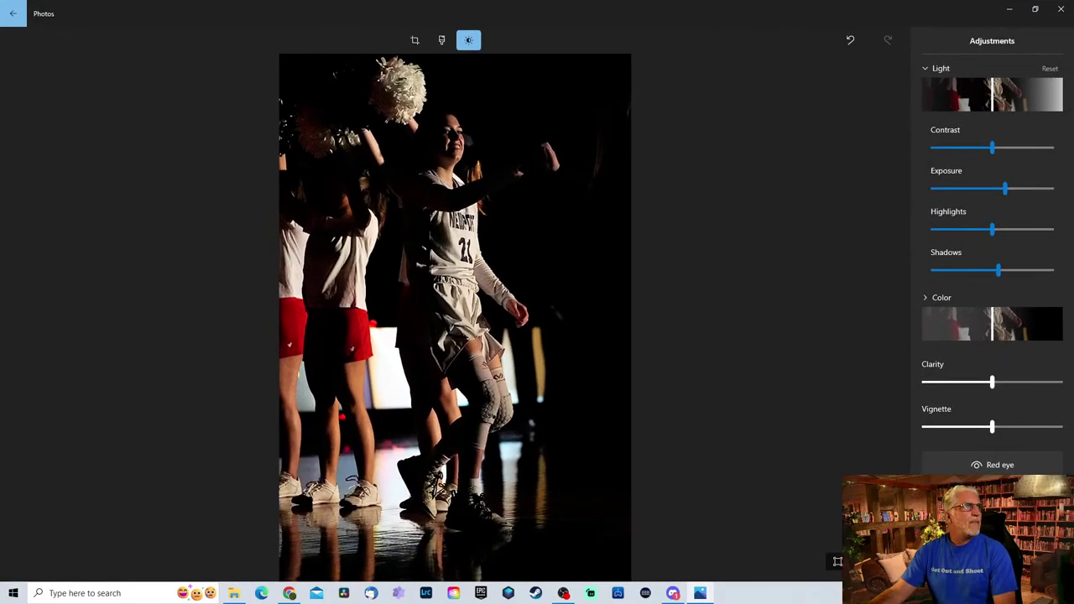
key("alt+Tab")
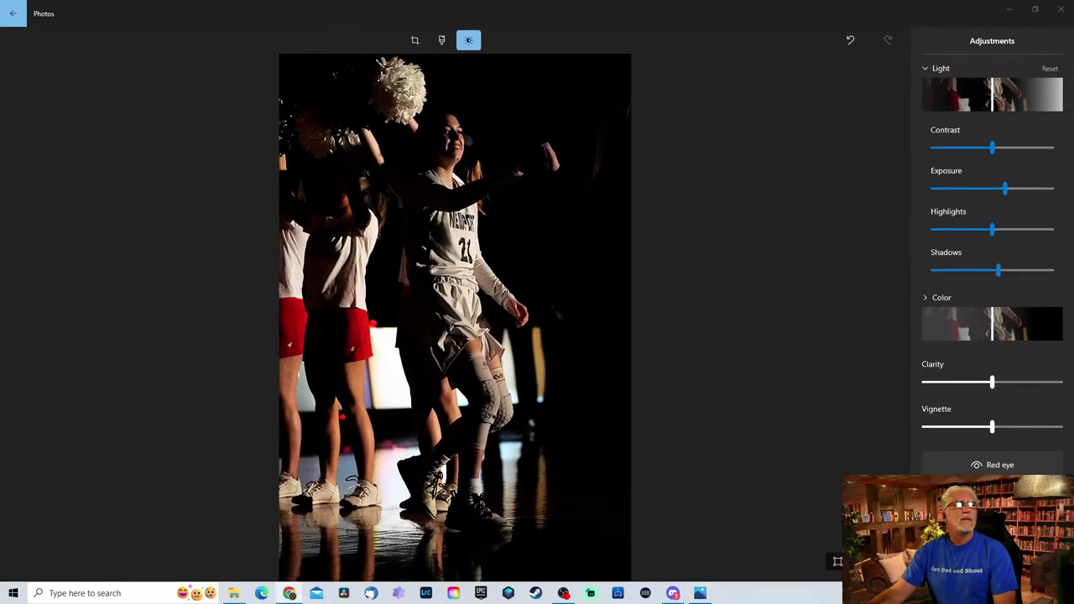
Save a copy of the edited photo as the JPG _DSC1382 in Downloads and close it.
left_click(784, 261)
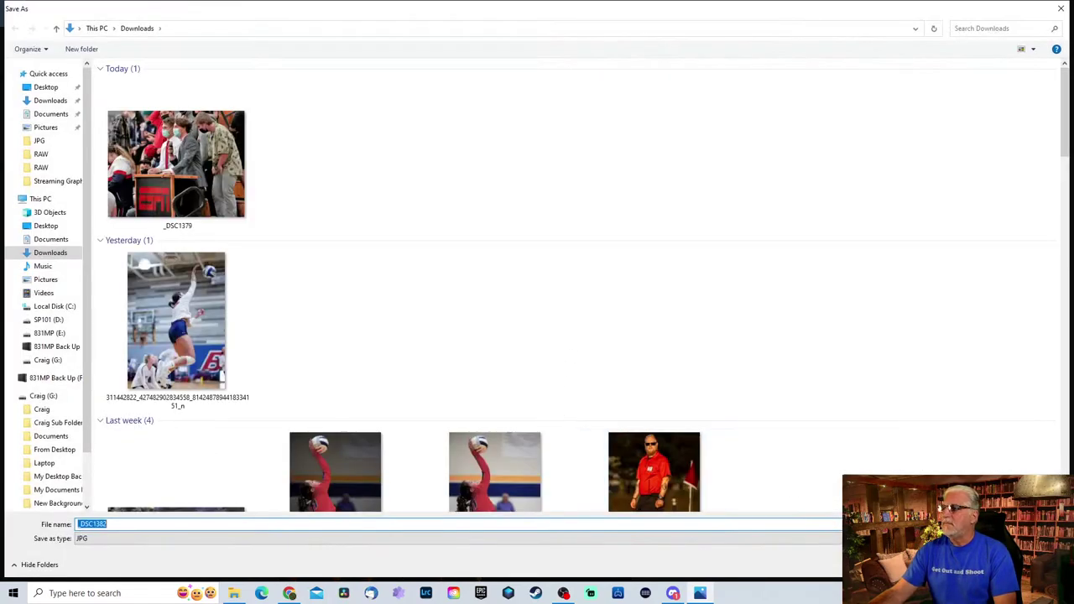
key("Return")
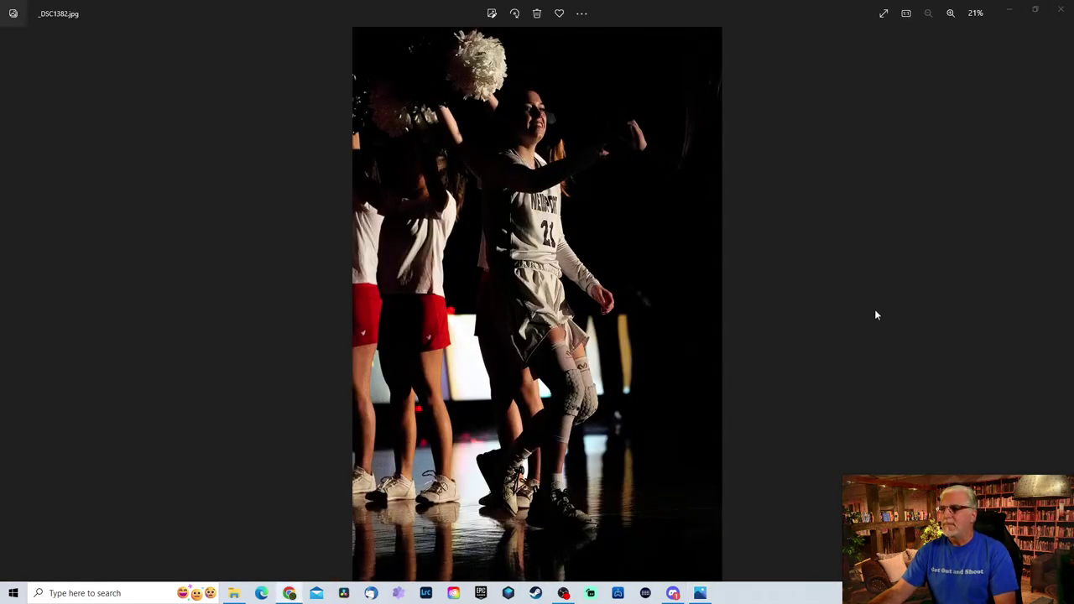
left_click(1064, 7)
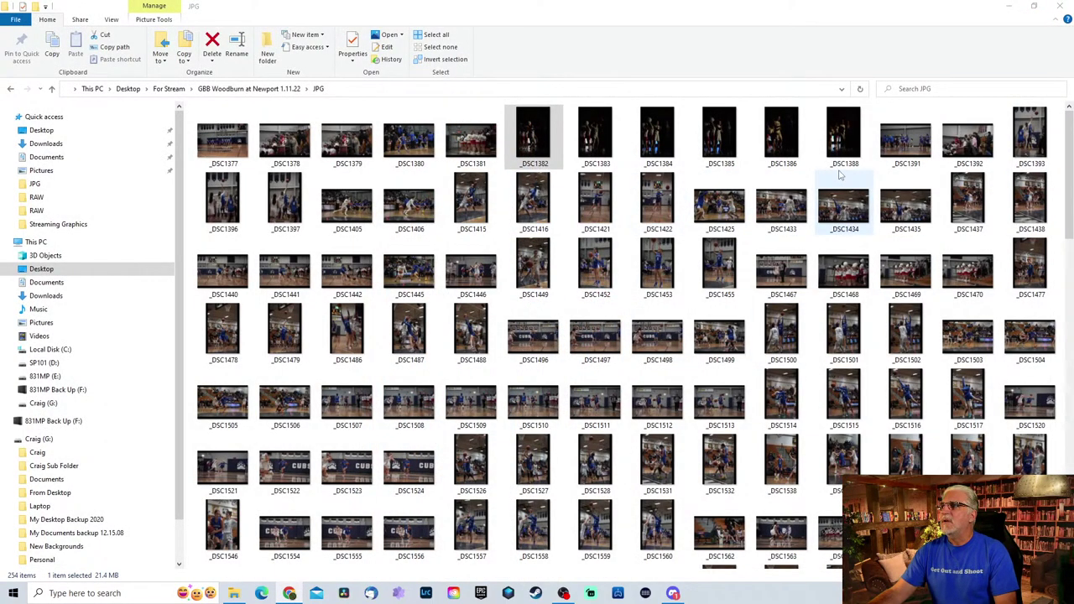
Open _DSC1384 from the JPG folder and look through the neighbouring player-introduction shots between _DSC1382 and _DSC1391.
double_click(658, 134)
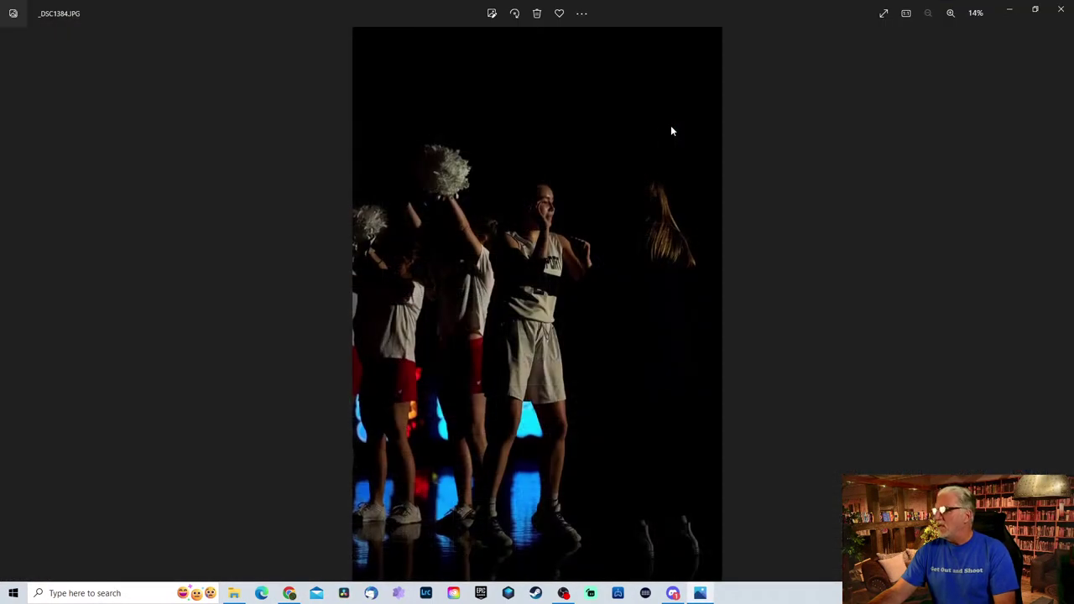
left_click(1056, 302)
left_click(1056, 302)
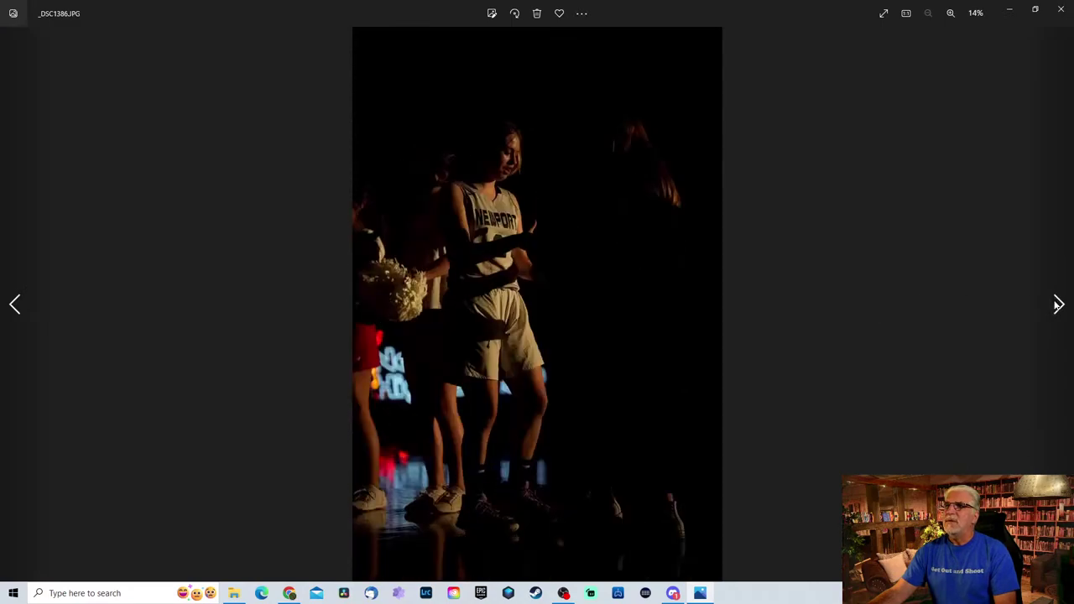
left_click(1056, 303)
left_click(1057, 304)
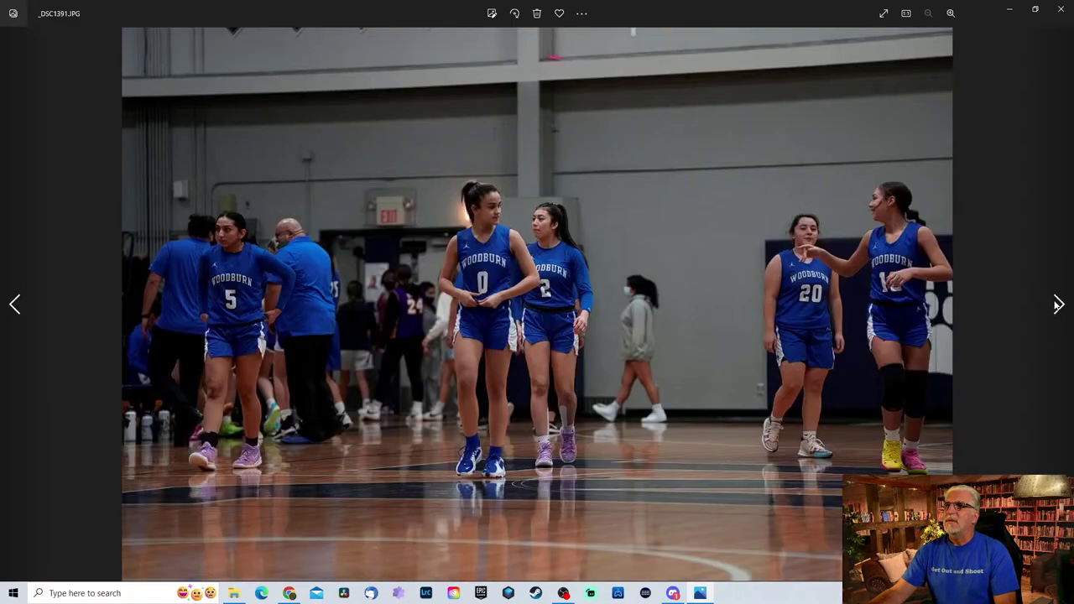
left_click(15, 305)
left_click(14, 305)
left_click(14, 305)
left_click(14, 304)
left_click(19, 305)
left_click(18, 305)
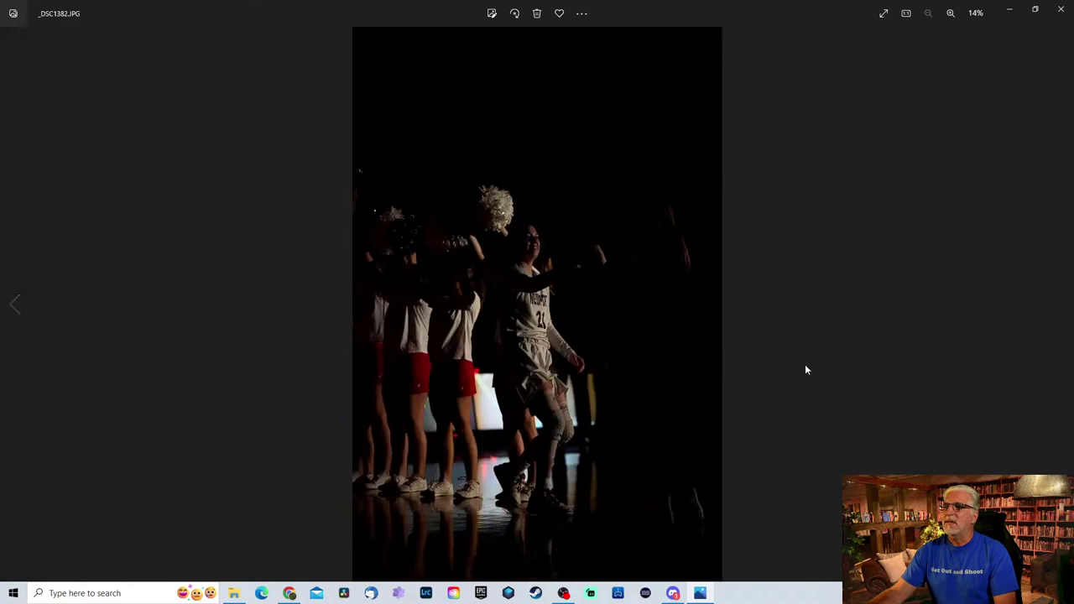
Open _DSC1383 for editing and crop it in 3:2 closer around the cheering player, keeping her head and feet in frame.
left_click(1047, 306)
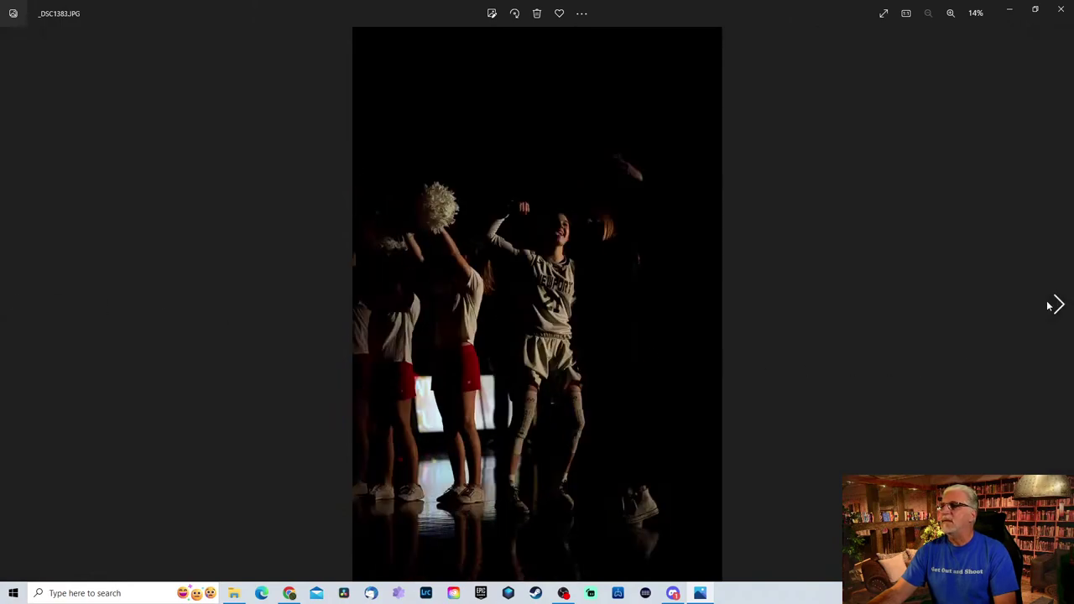
left_click(492, 15)
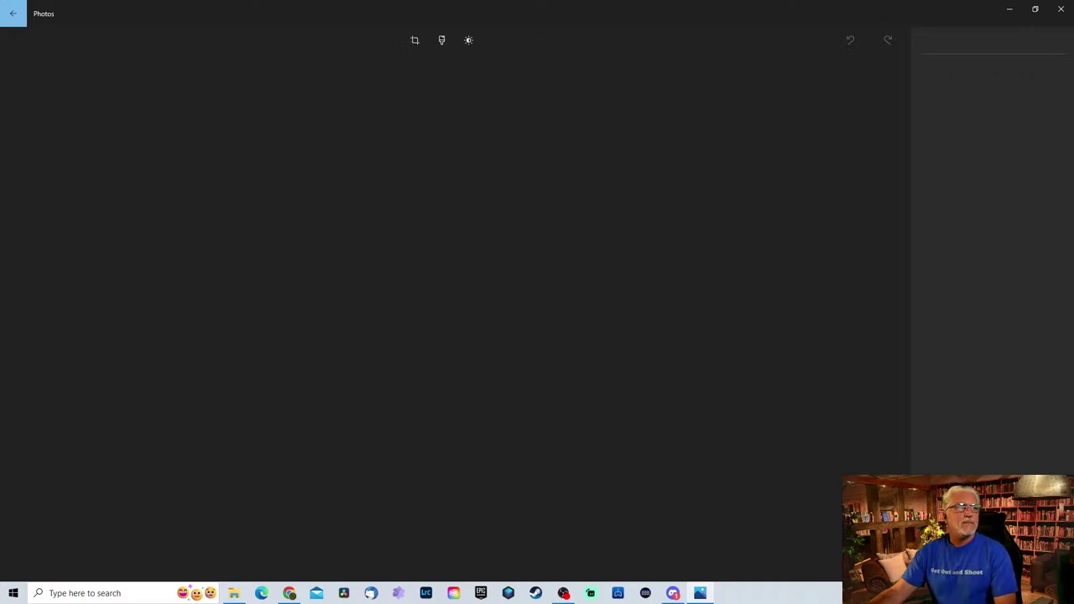
key("alt+Tab")
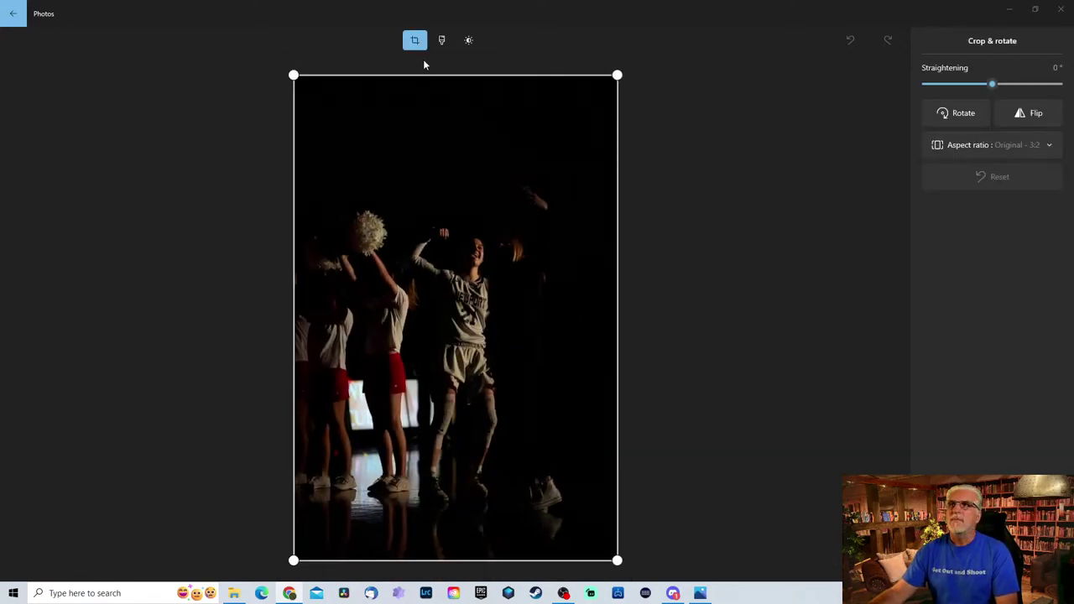
left_click_drag(425, 76, 429, 252)
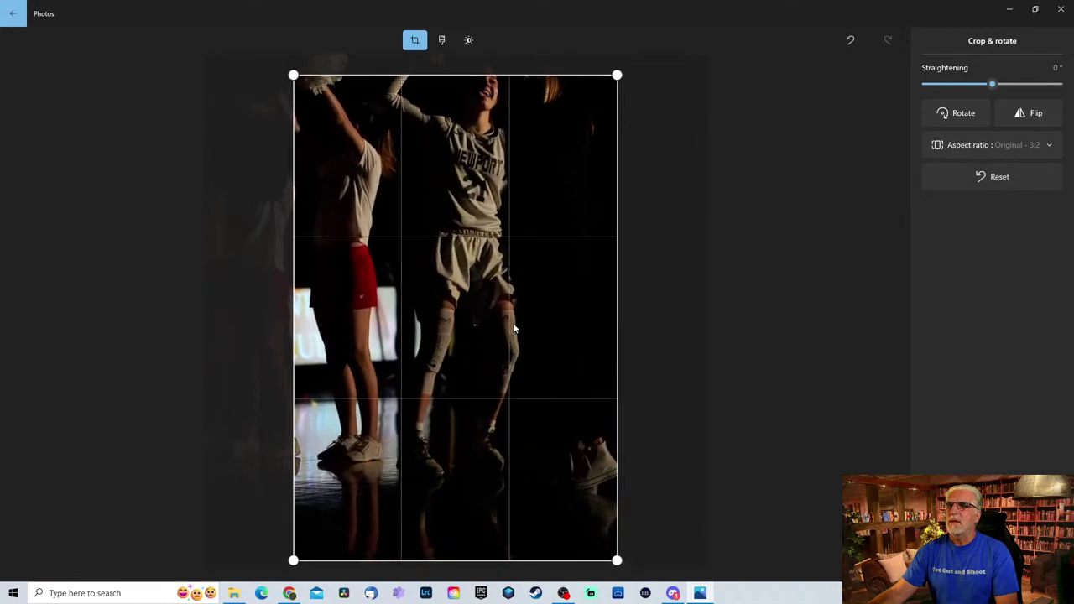
left_click_drag(500, 359, 492, 369)
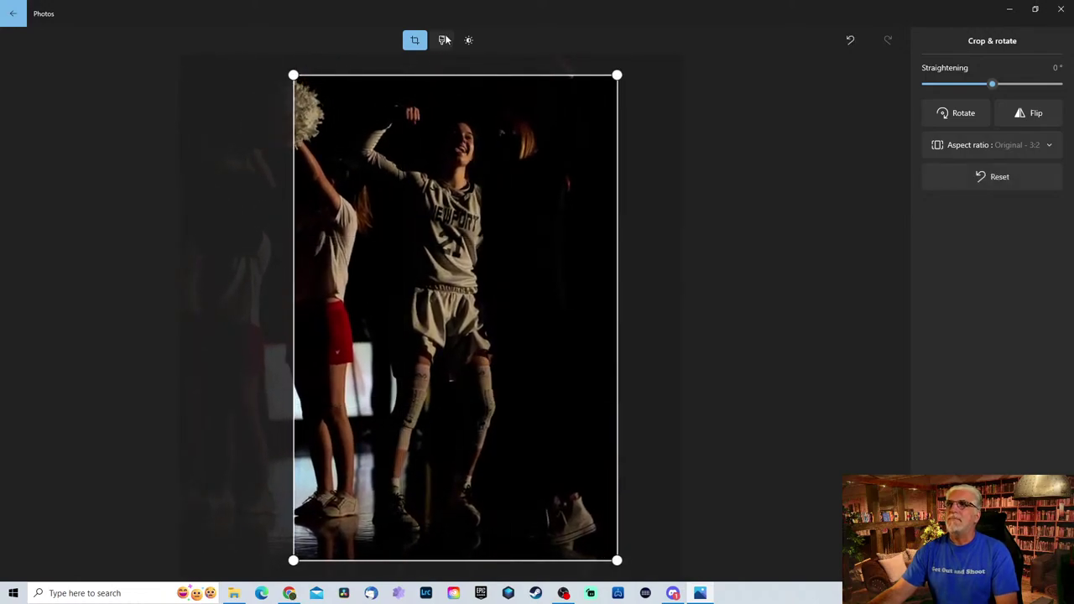
Enhance the cropped photo, raise its highlights slightly and its shadows more, and lower contrast and clarity a little.
left_click(442, 40)
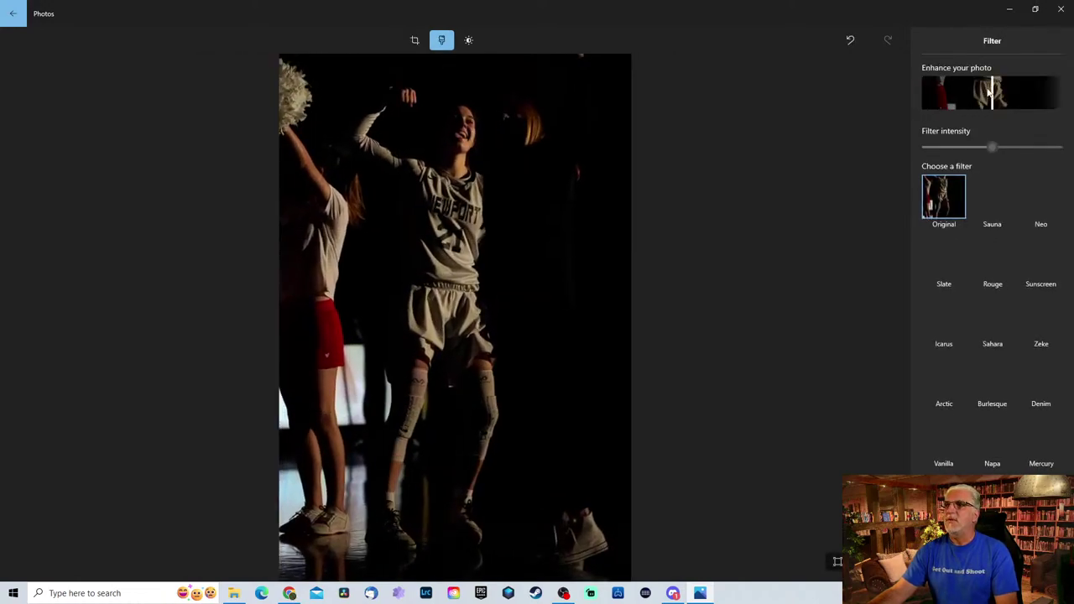
key("alt+Tab")
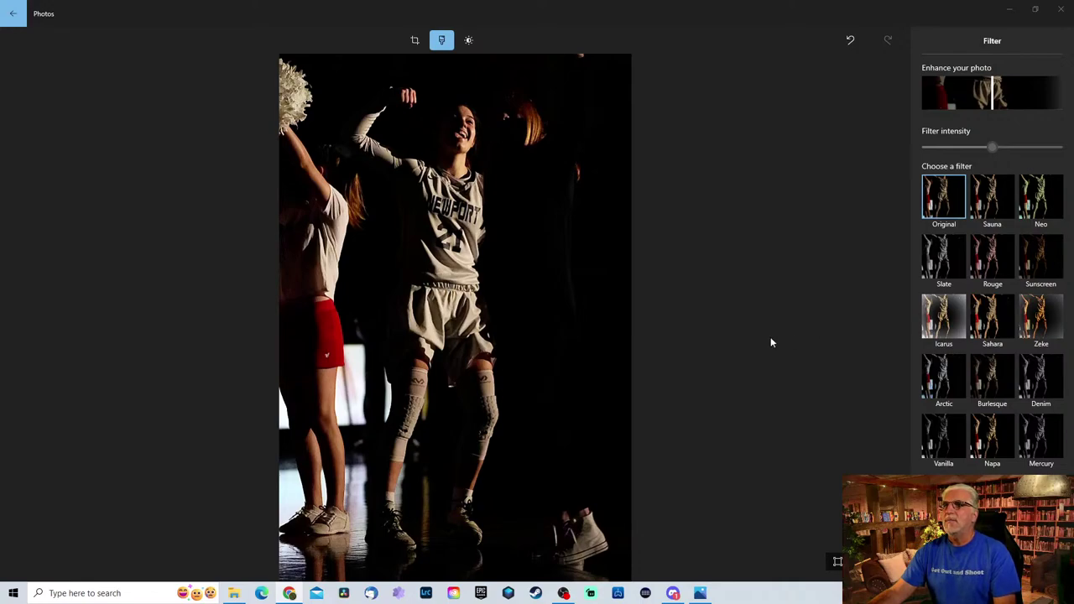
left_click(468, 40)
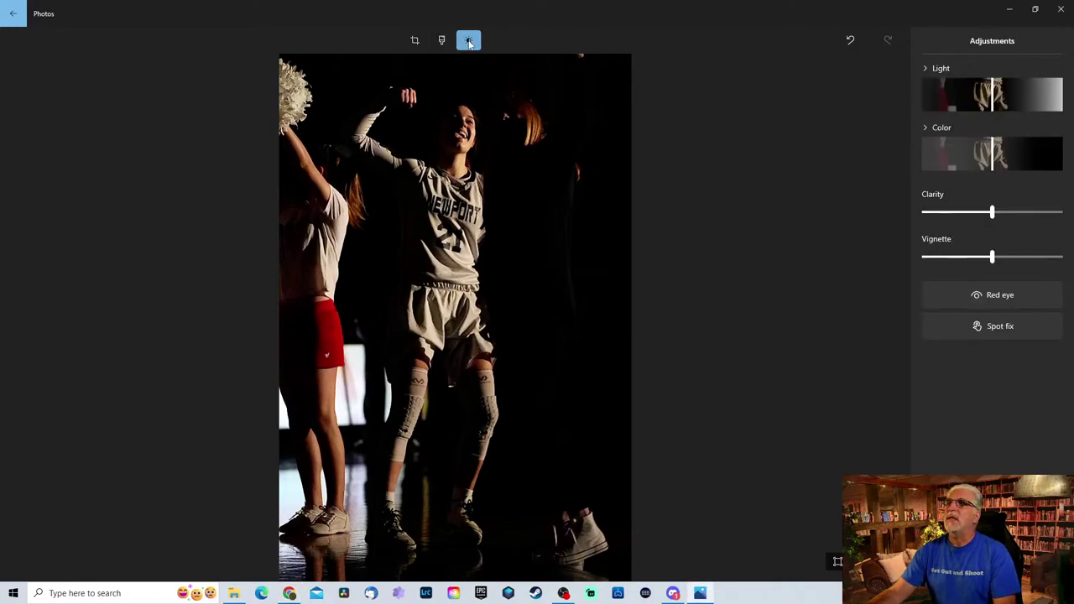
left_click(925, 67)
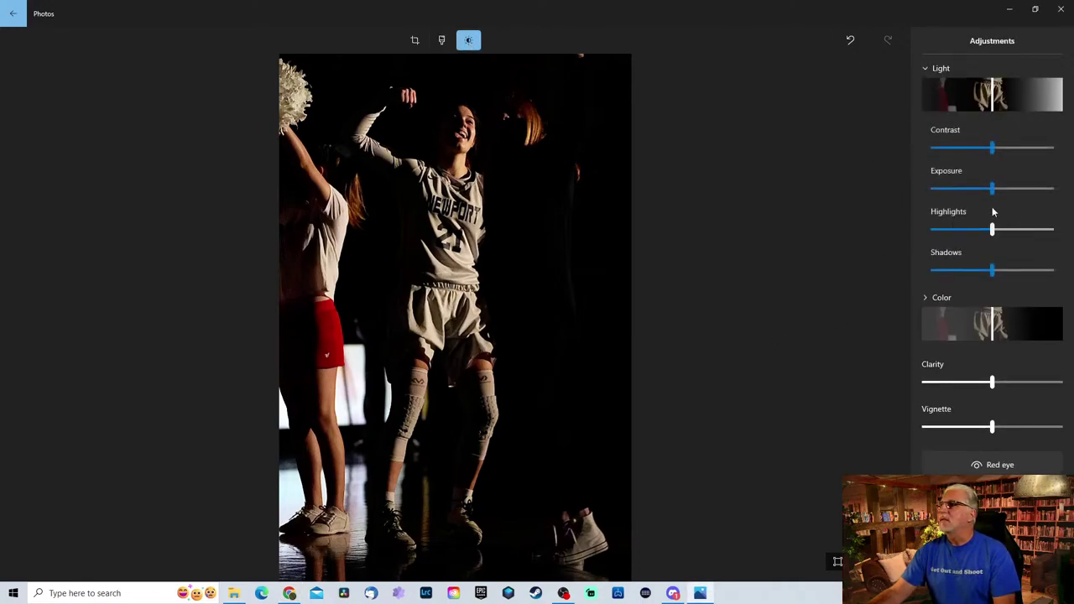
mouse_move(992, 229)
left_mouse_down()
mouse_move(1028, 231)
mouse_move(995, 231)
left_mouse_up()
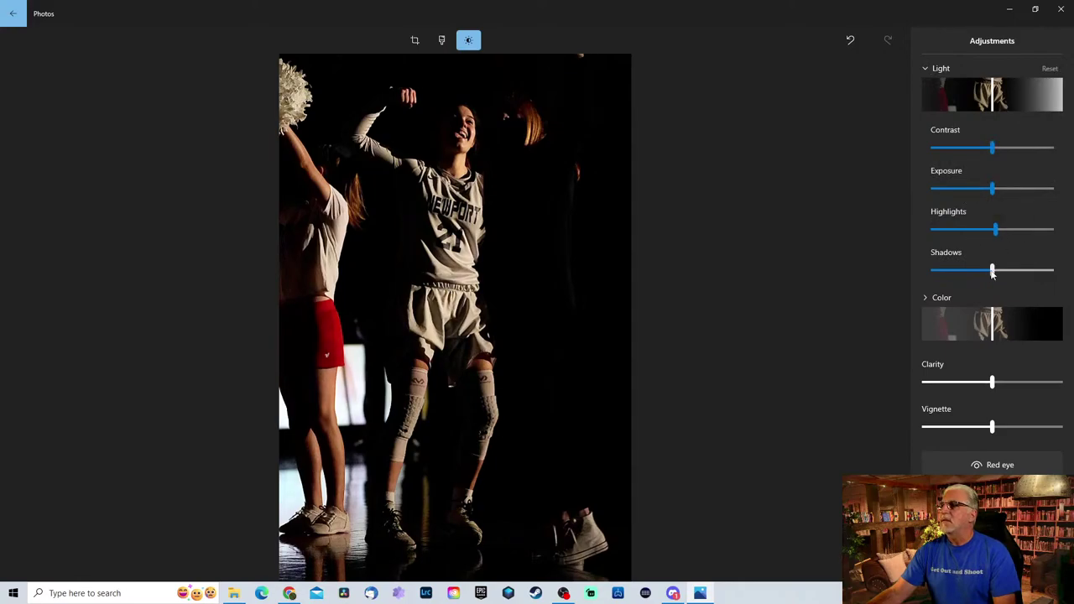
left_click_drag(993, 273, 1014, 275)
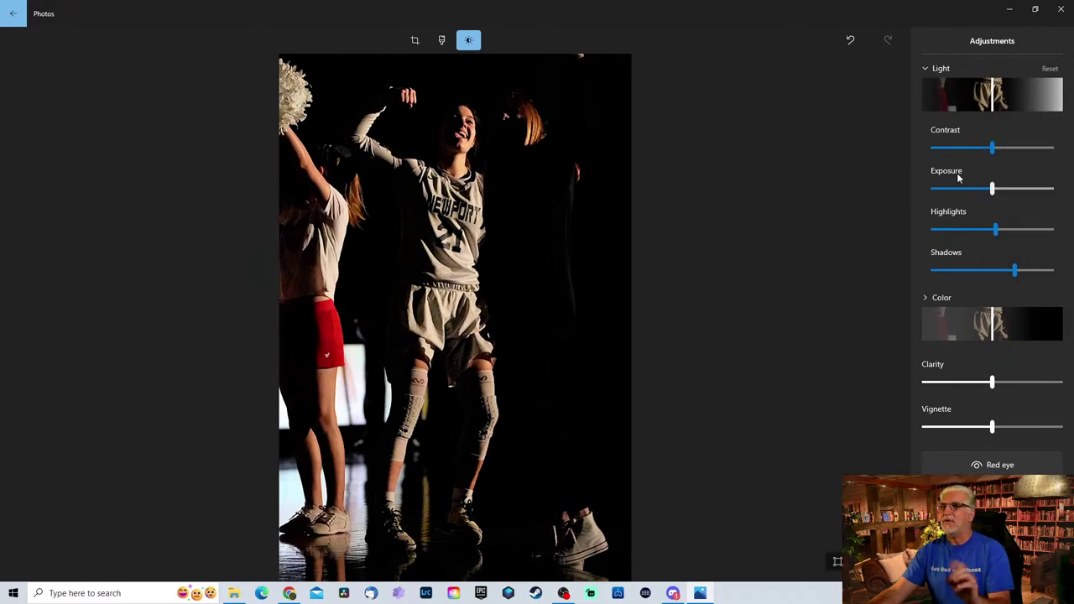
mouse_move(986, 148)
left_mouse_down()
mouse_move(1006, 151)
mouse_move(930, 168)
mouse_move(953, 148)
mouse_move(980, 148)
left_mouse_up()
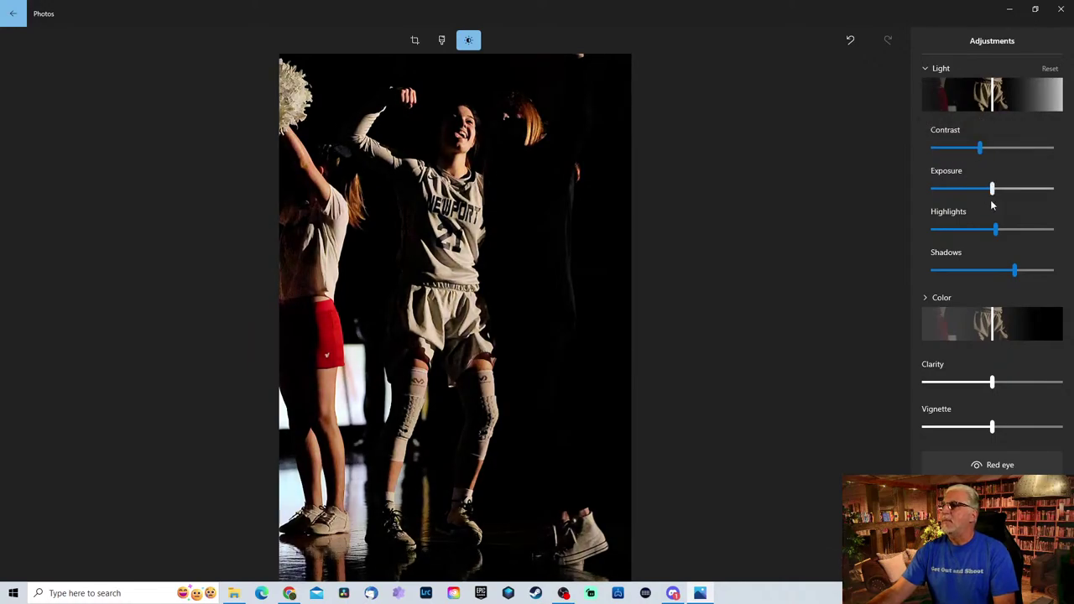
mouse_move(993, 383)
left_mouse_down()
mouse_move(973, 388)
mouse_move(985, 390)
left_mouse_up()
Save a copy of the edited photo as the JPG _DSC1383 and close it.
key("ctrl+s")
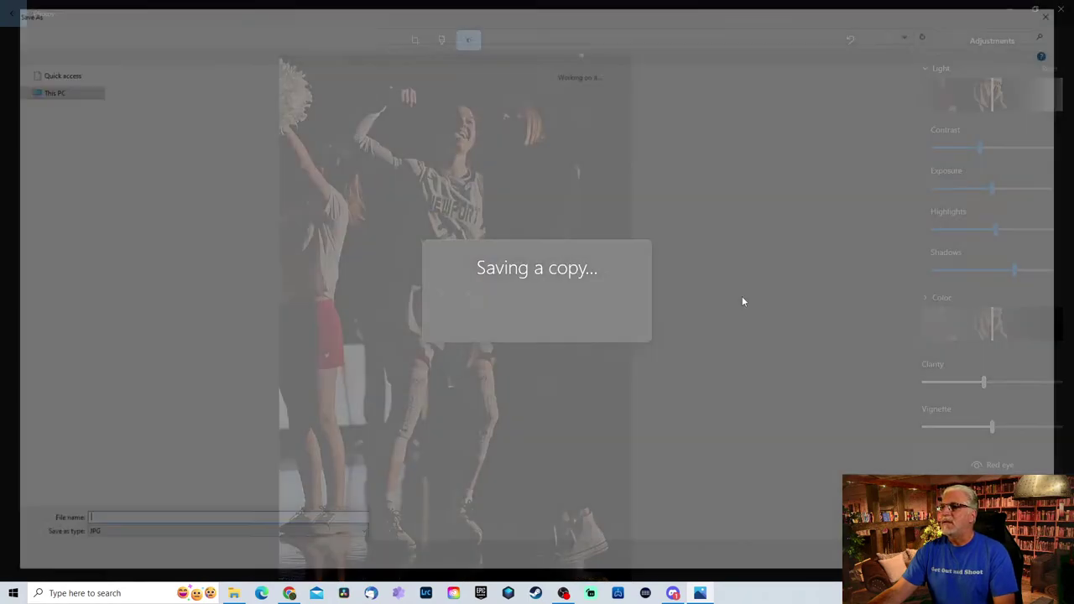
key("Return")
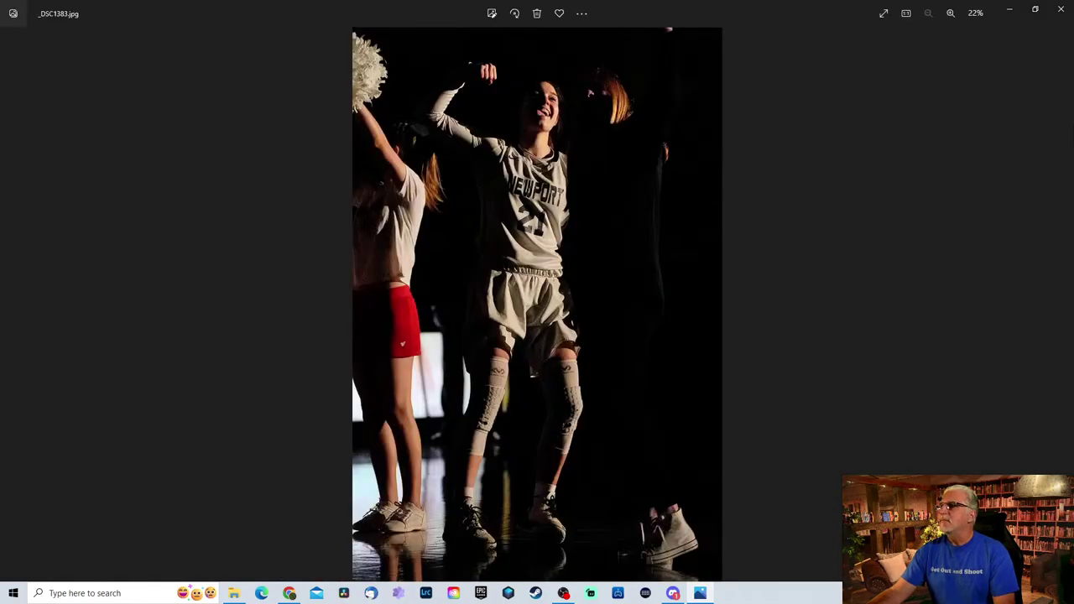
left_click(1060, 10)
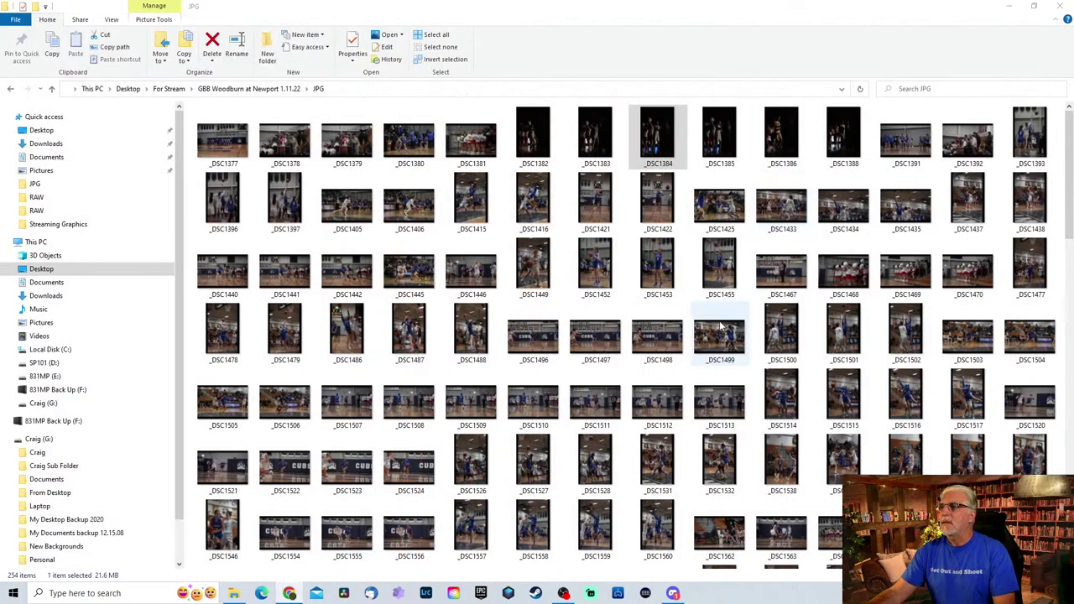
Show the photos in the JPG folder as extra large icons.
left_click(115, 25)
left_click(112, 20)
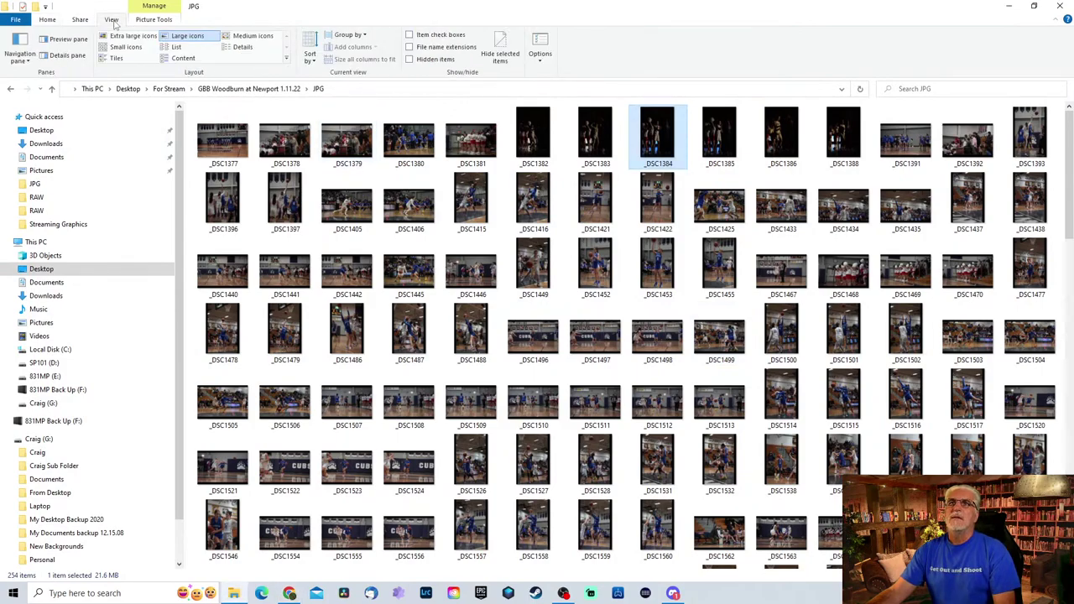
left_click(132, 36)
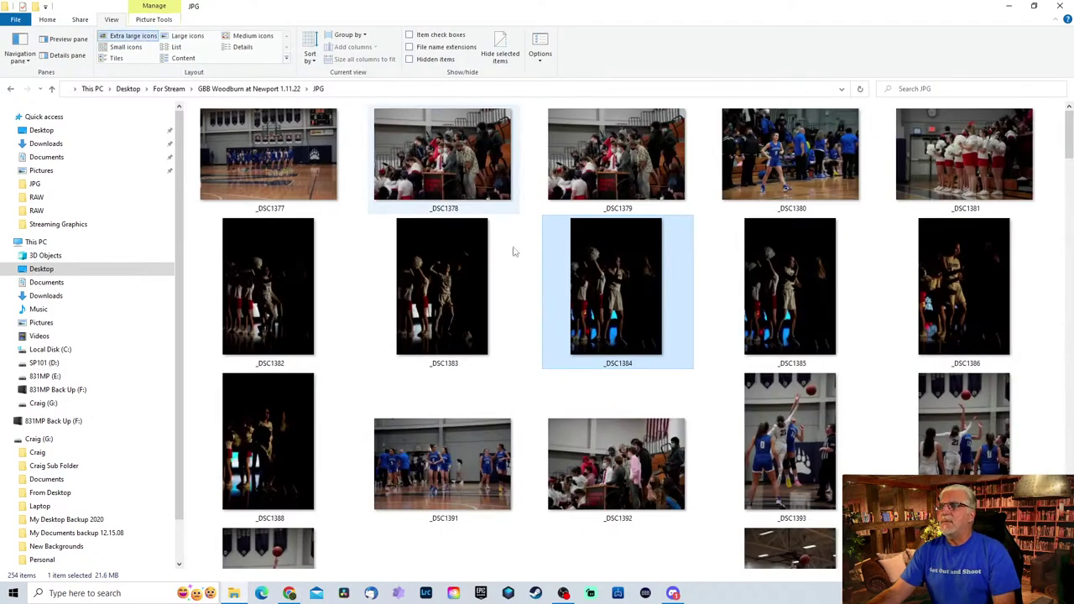
Open _DSC1396 for editing and crop it in 3:2 tightly around the ball and the upper bodies of the two jumping players.
scroll(638, 444, "down", 3)
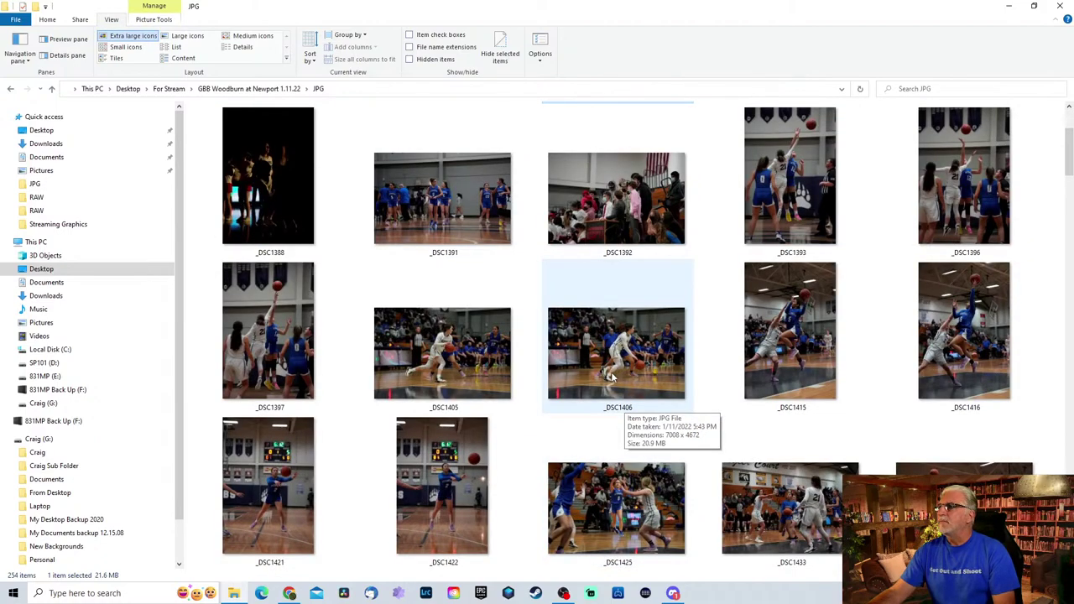
double_click(936, 173)
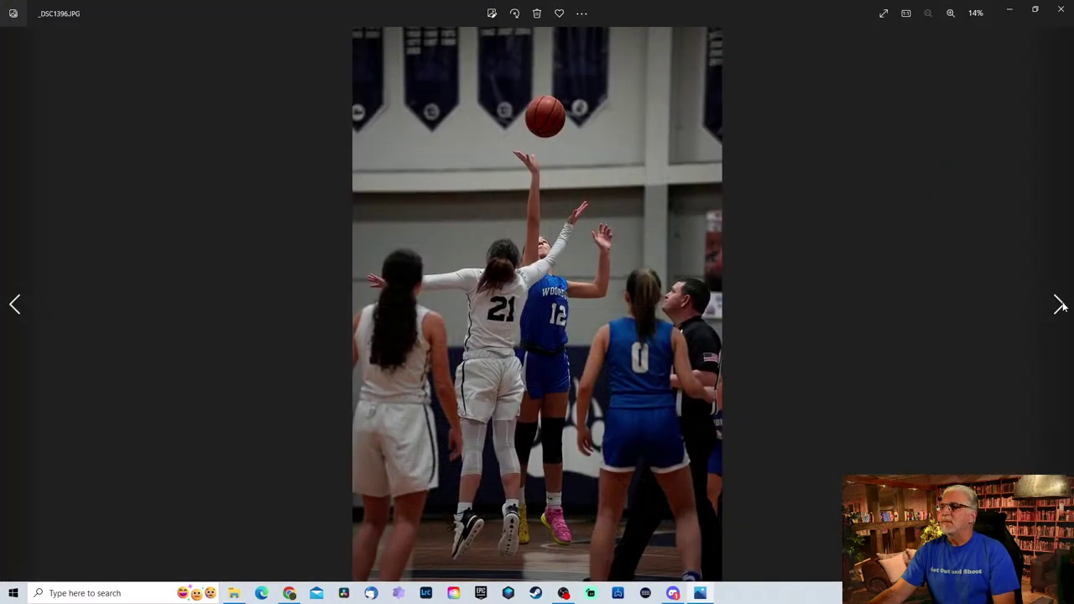
left_click(1059, 304)
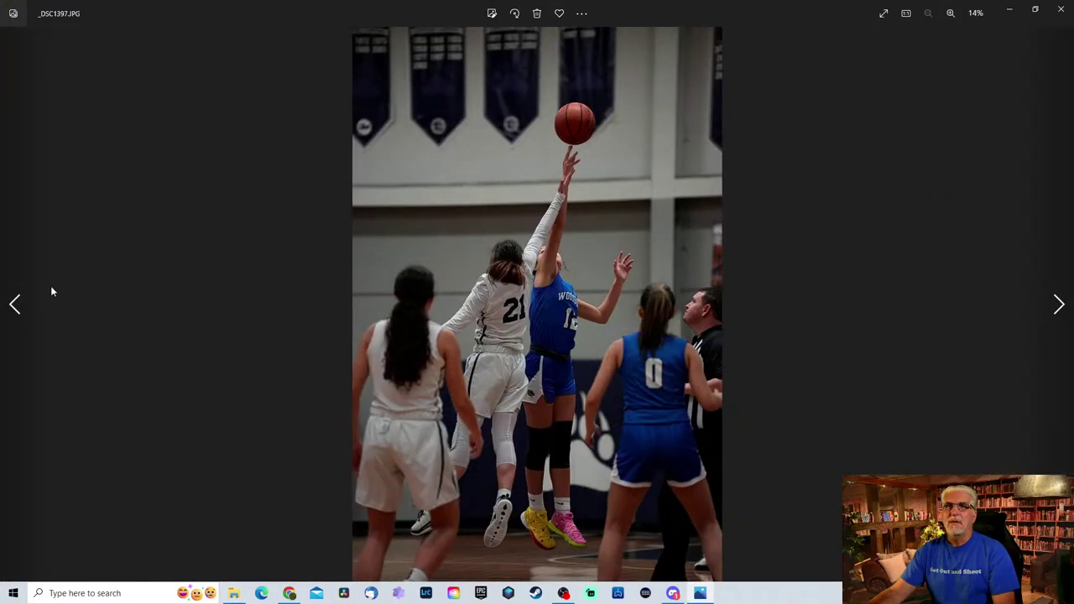
left_click(24, 303)
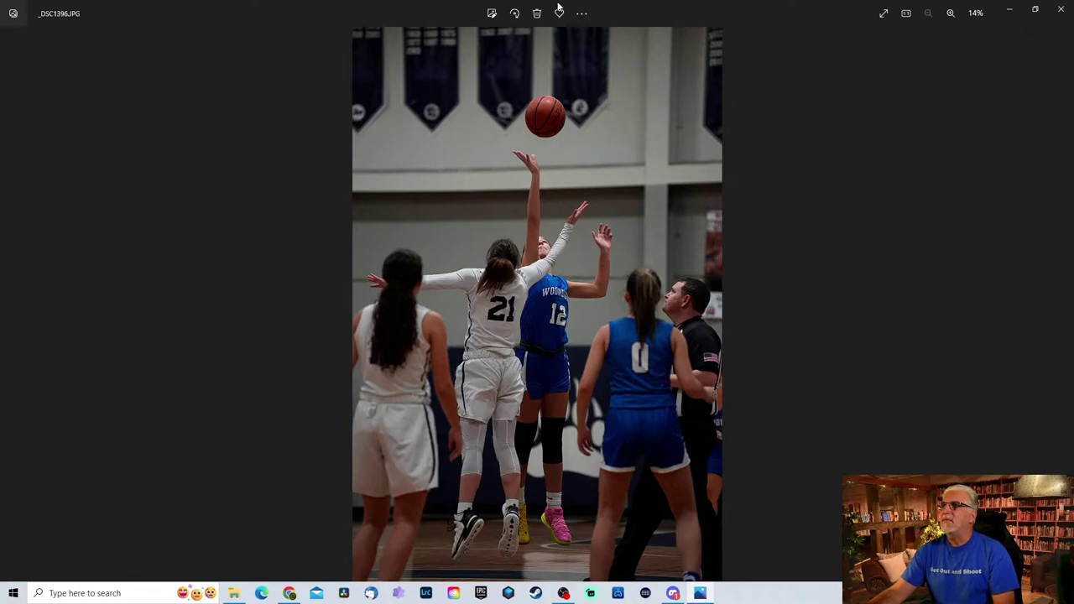
left_click(492, 14)
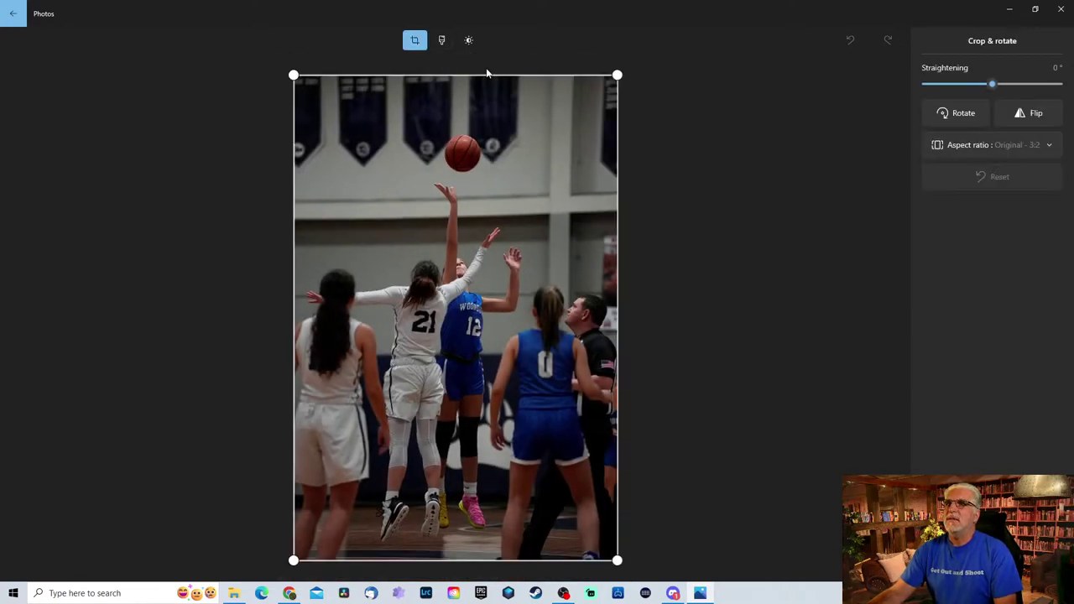
left_click_drag(487, 74, 495, 125)
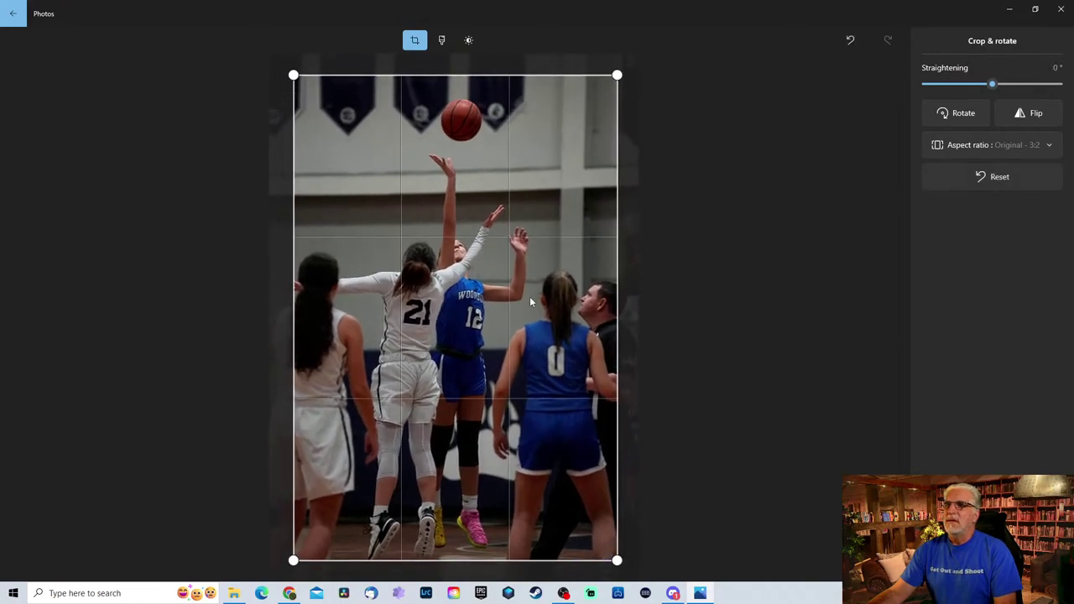
left_click_drag(529, 297, 540, 286)
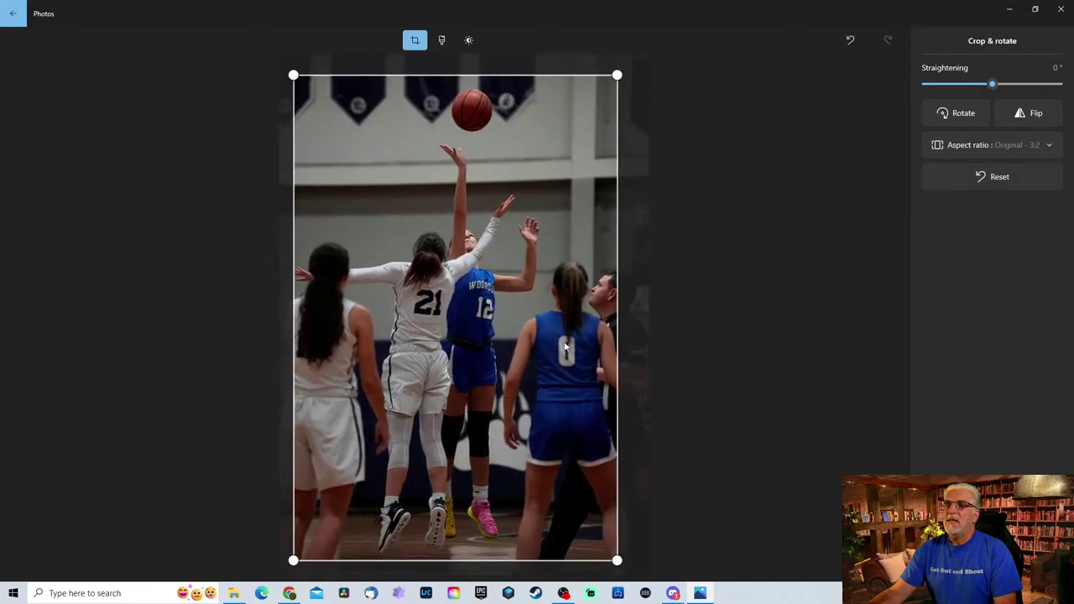
left_click_drag(464, 561, 493, 323)
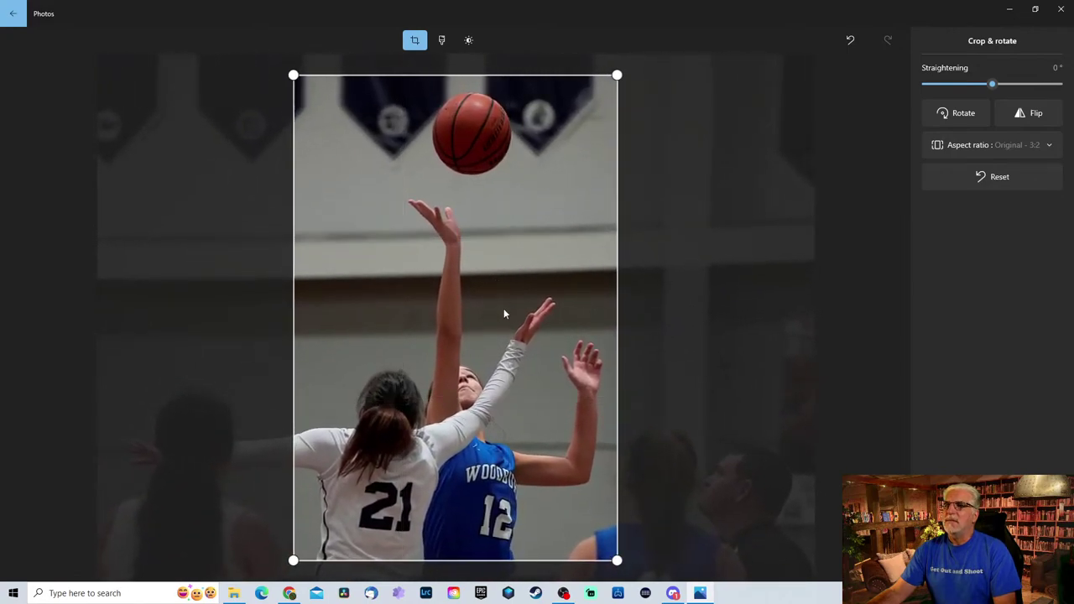
Enhance the cropped jump-ball photo, lower its highlights slightly, and raise its shadows and clarity moderately.
left_click(442, 39)
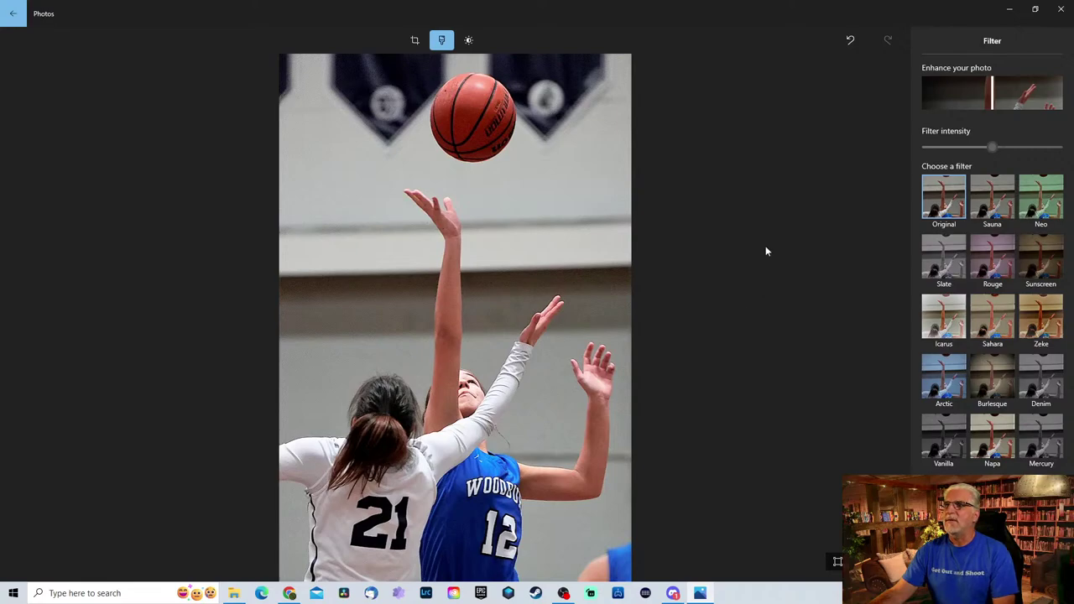
left_click(468, 41)
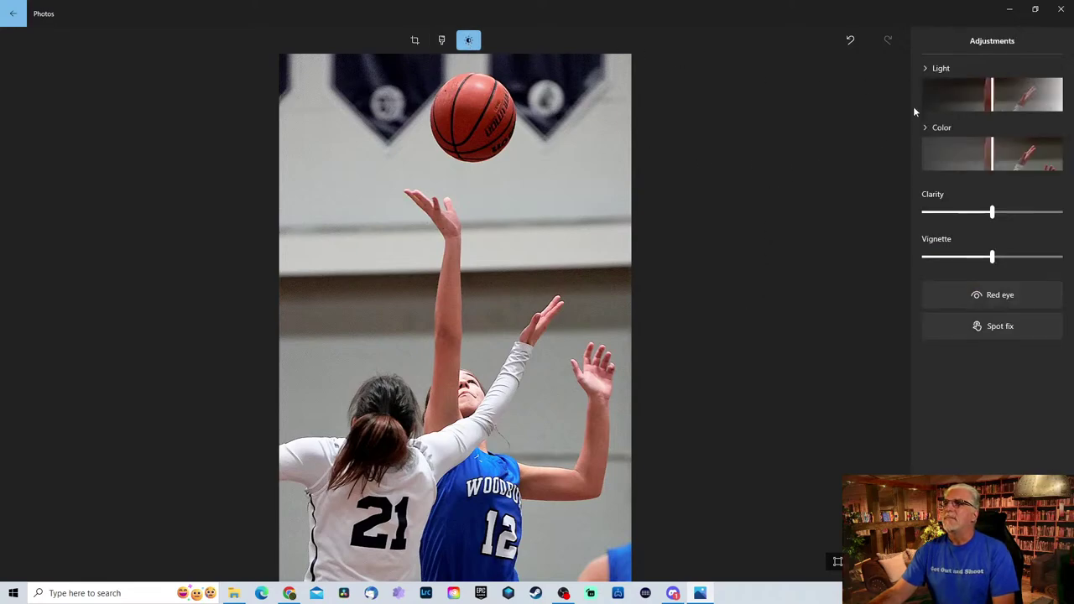
left_click(926, 68)
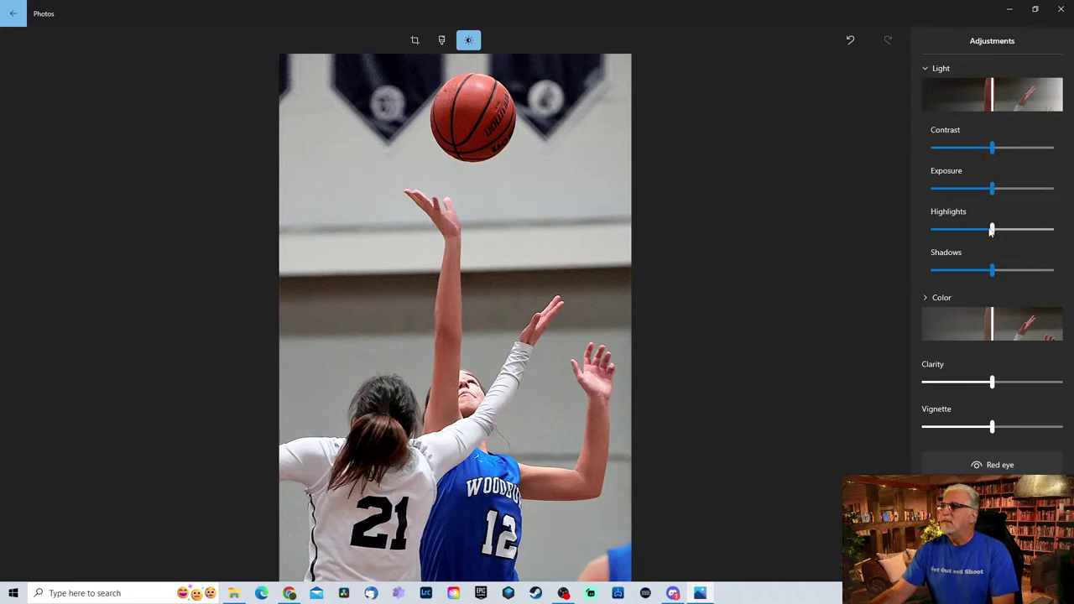
mouse_move(994, 236)
left_mouse_down()
mouse_move(942, 233)
mouse_move(978, 232)
left_mouse_up()
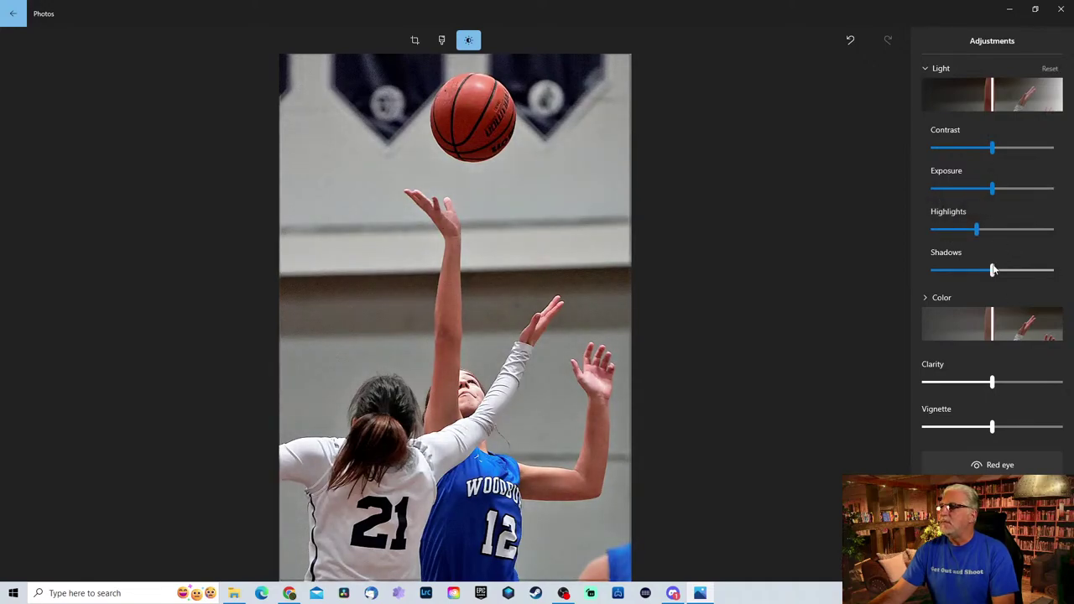
left_click_drag(992, 270, 1013, 270)
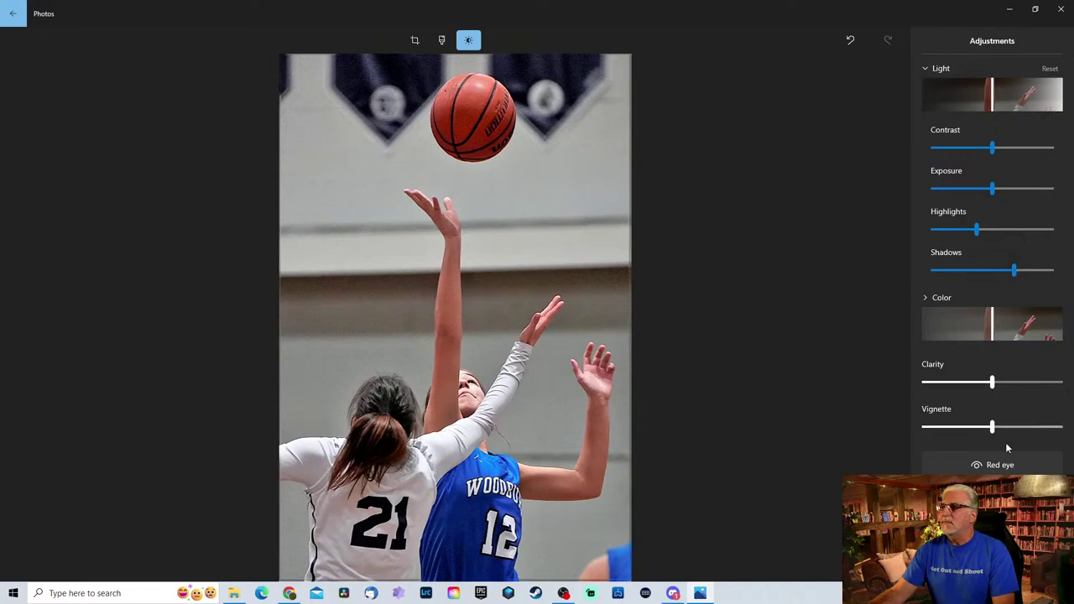
left_click_drag(992, 382, 1015, 383)
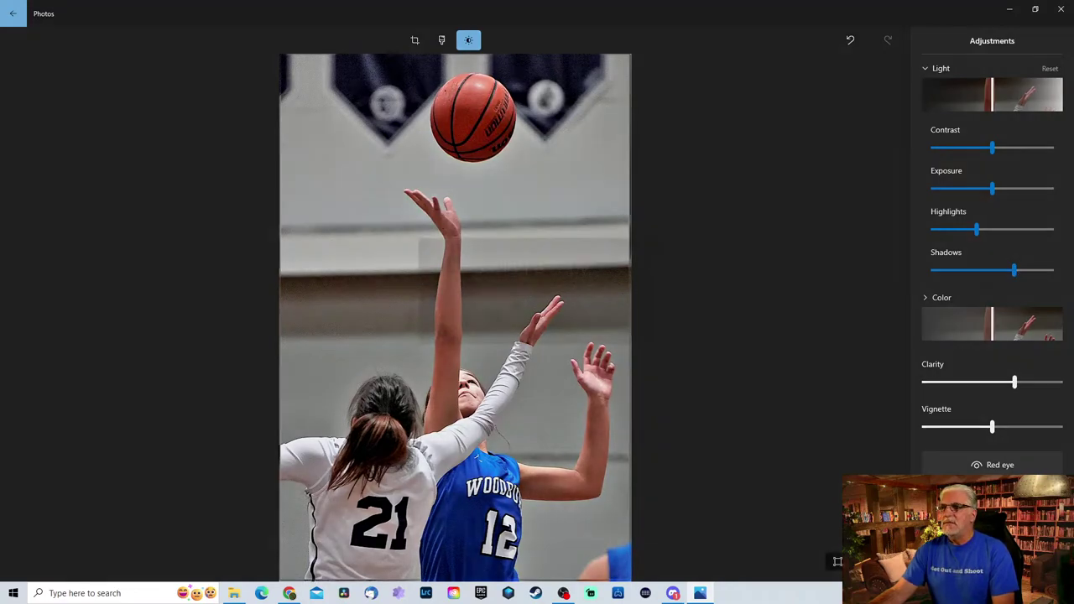
Save a copy of the edited jump-ball photo as the JPG _DSC1396 and close it.
key("ctrl+s")
key("Return")
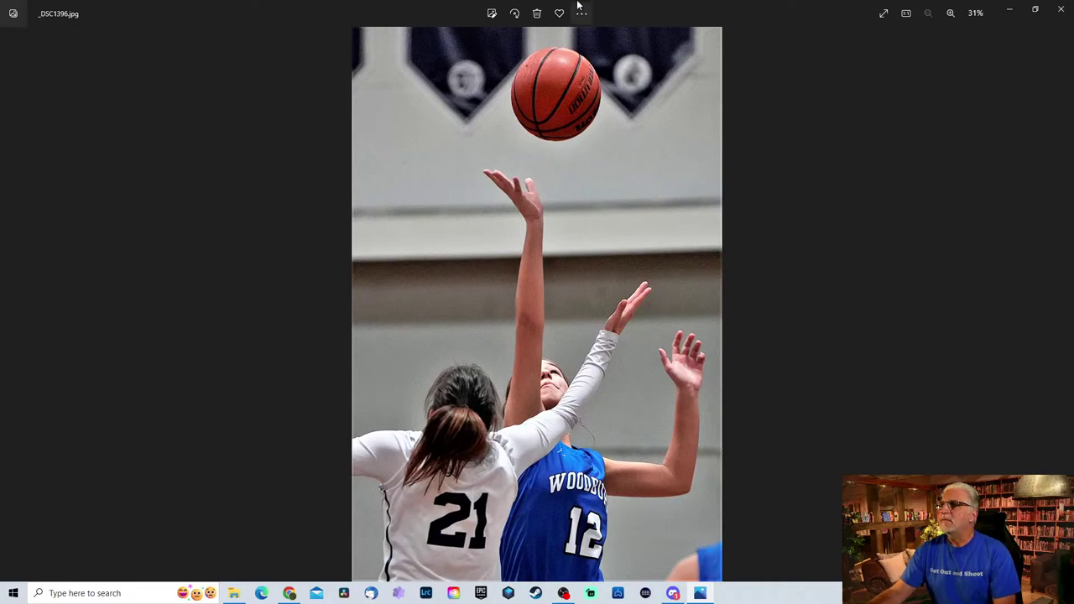
left_click(1061, 14)
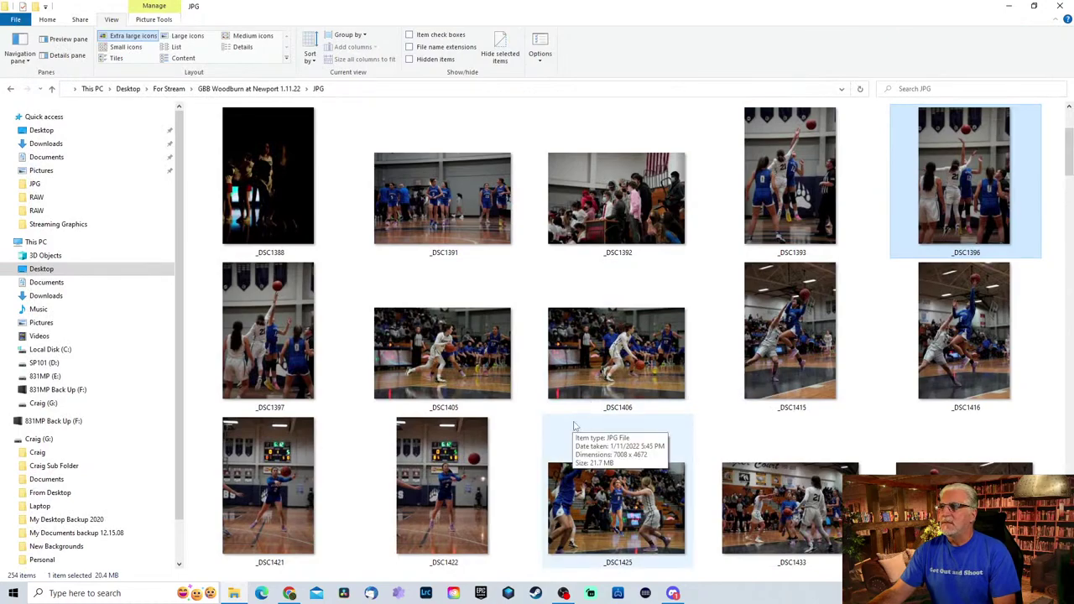
Compare _DSC1415 with _DSC1416, then crop _DSC1416 in 3:2 closer around the shooting player, the ball and the defender's upper body.
left_click(793, 333)
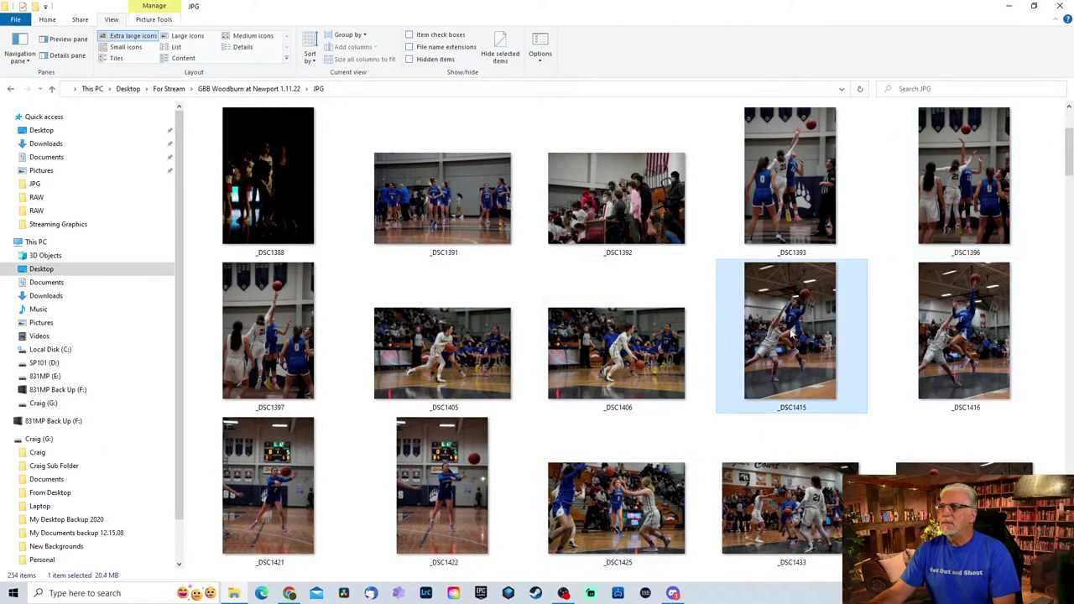
double_click(793, 333)
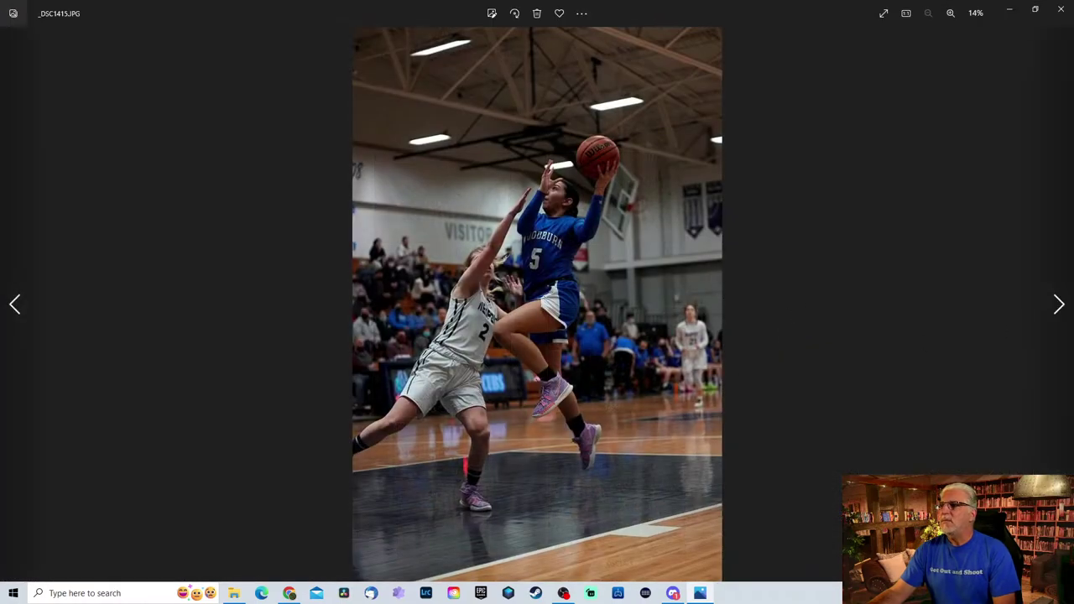
left_click(1054, 311)
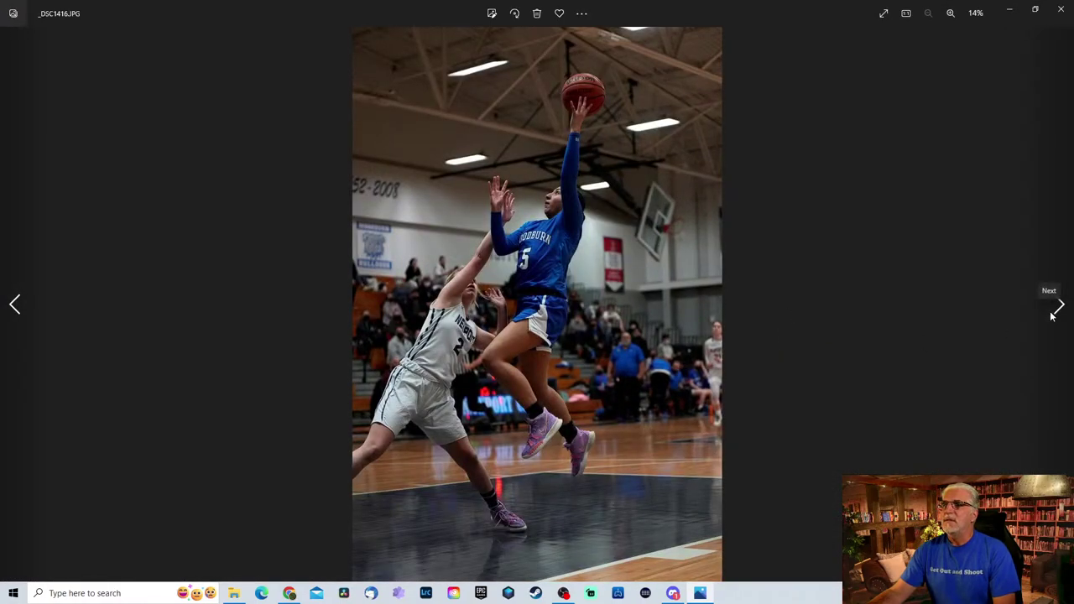
left_click(16, 304)
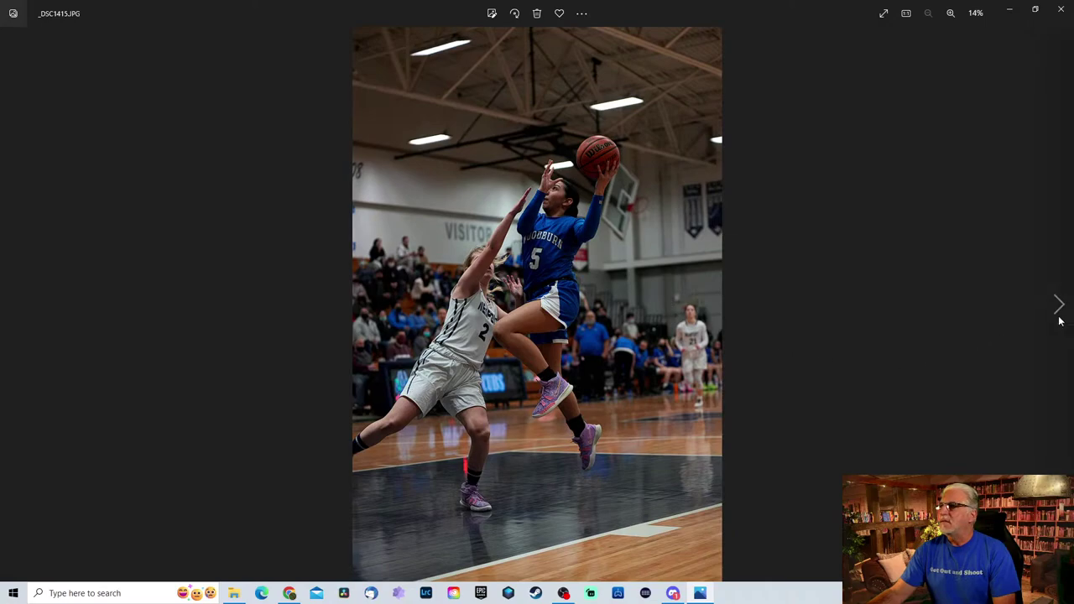
left_click(1061, 315)
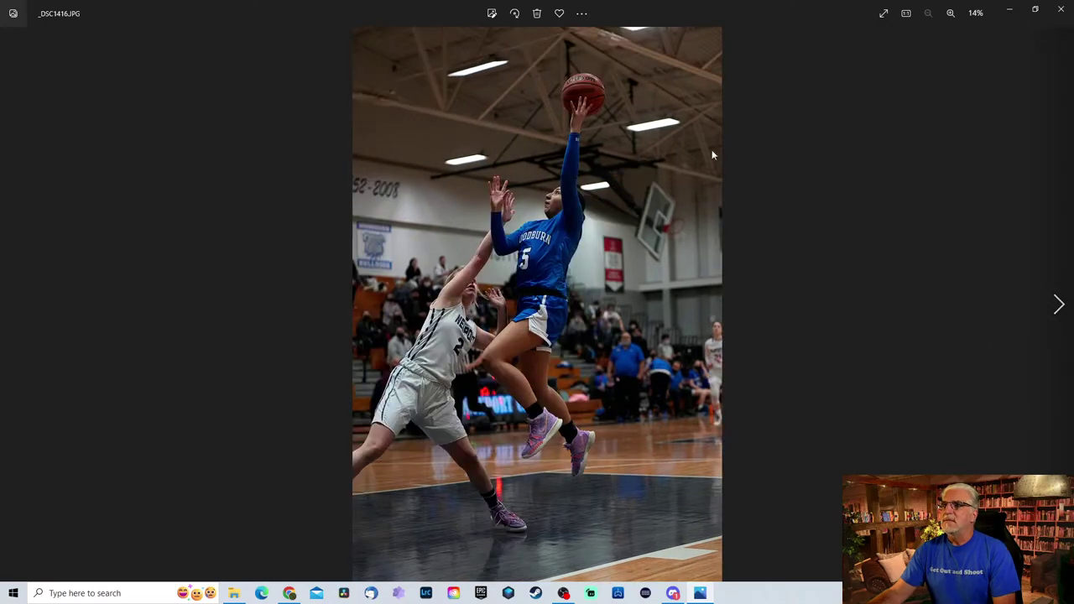
left_click(491, 13)
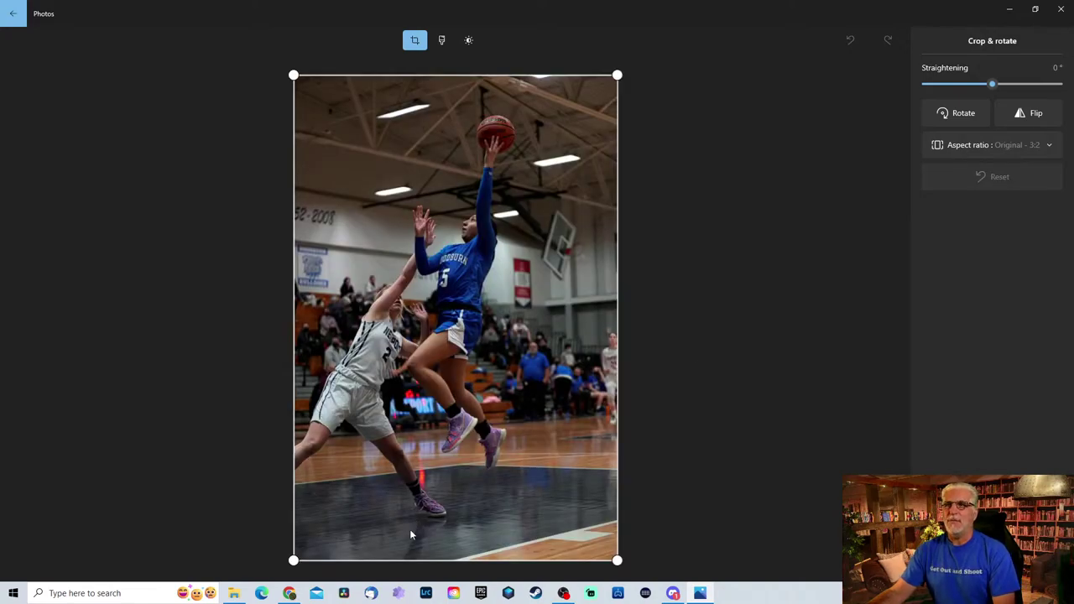
left_click_drag(444, 558, 529, 239)
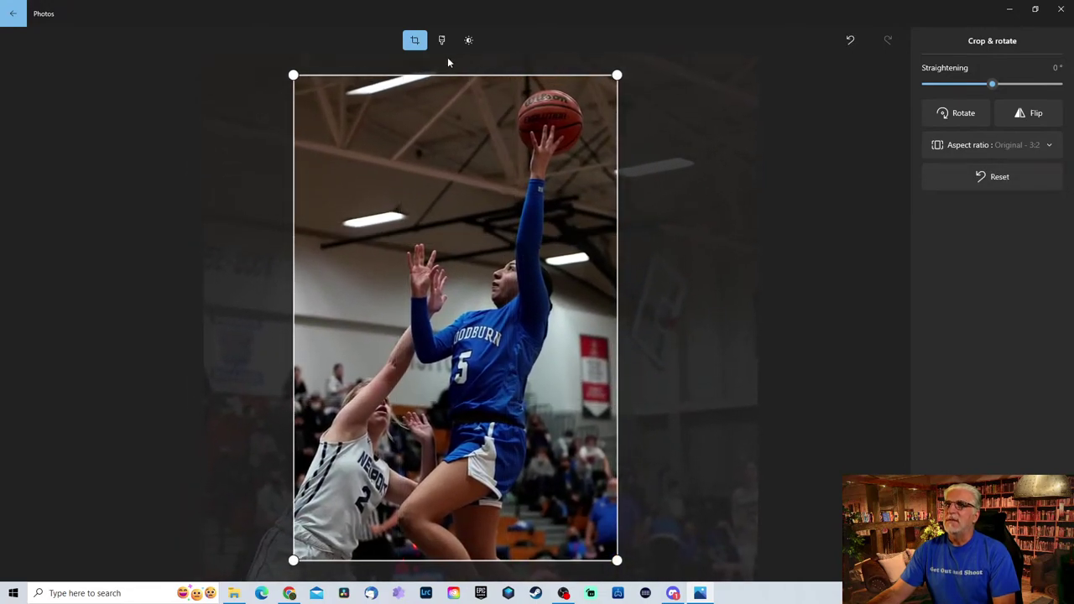
Enhance the cropped layup photo, raise its exposure slightly, and lower its highlights and clarity a little.
left_click(442, 40)
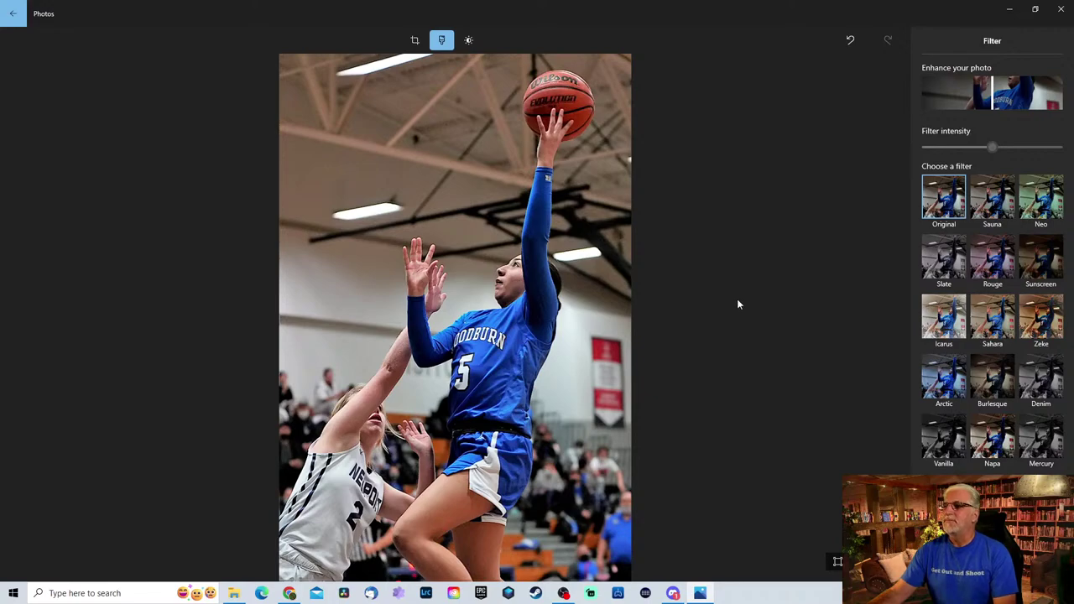
left_click(468, 39)
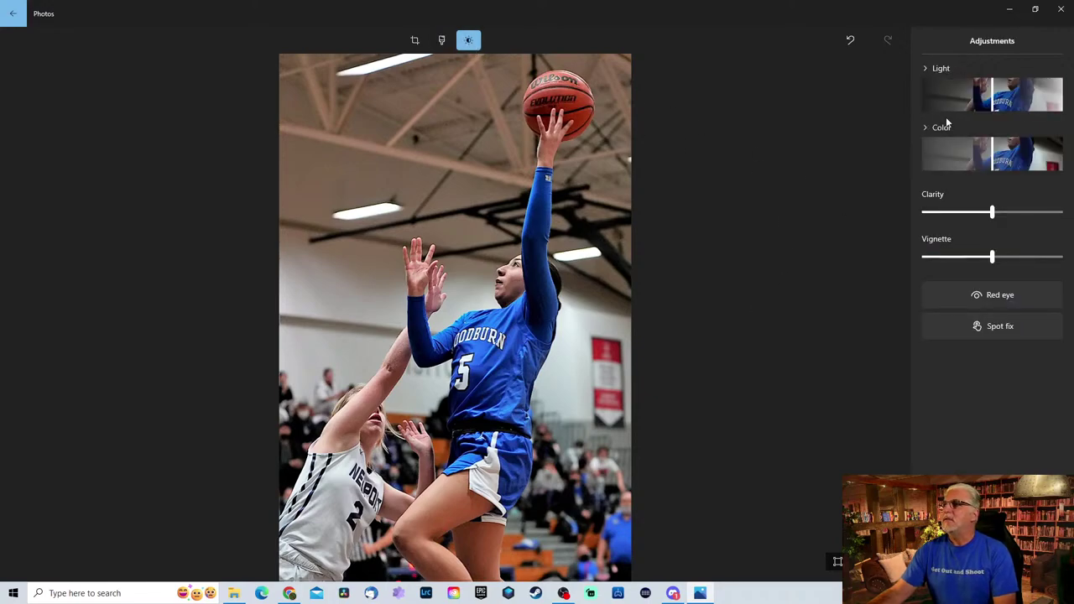
left_click(929, 71)
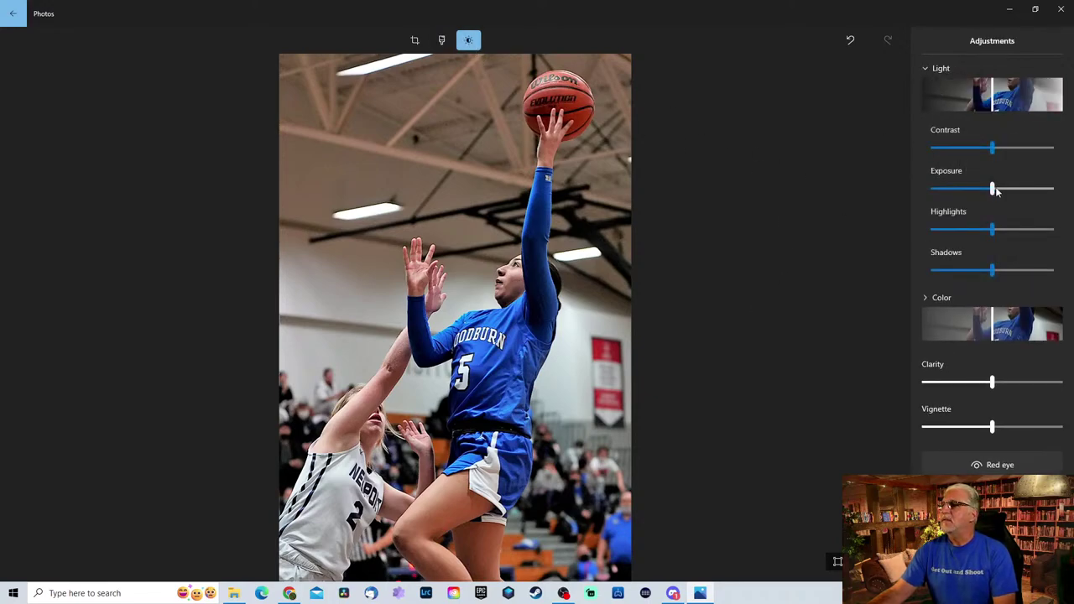
left_click_drag(993, 188, 1006, 190)
left_click_drag(993, 229, 971, 230)
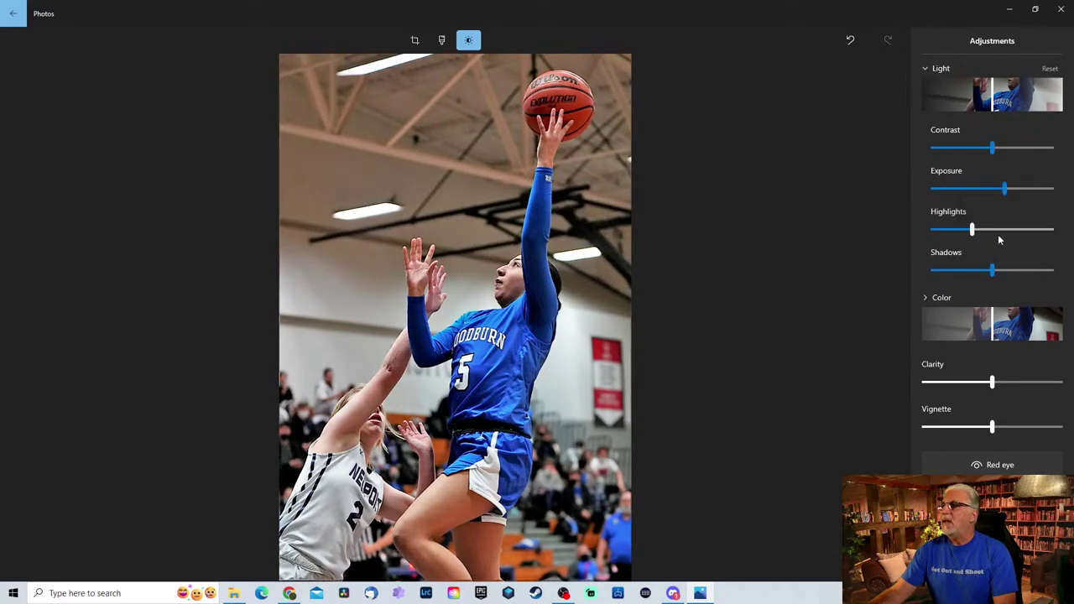
left_click_drag(994, 381, 976, 408)
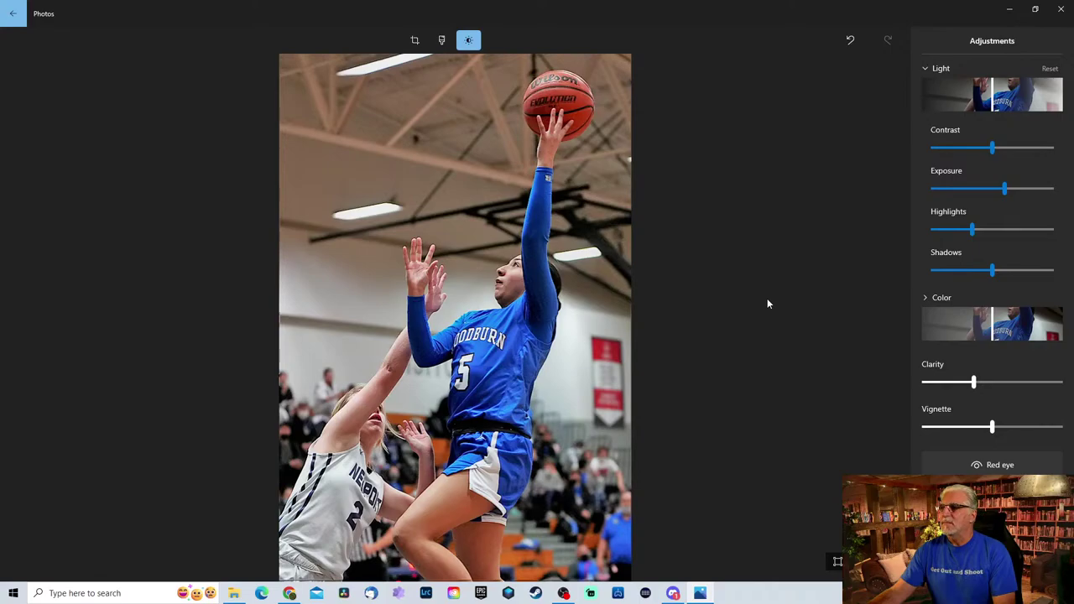
Save a copy of the edited layup photo as the JPG _DSC1416 and close it.
key("ctrl+s")
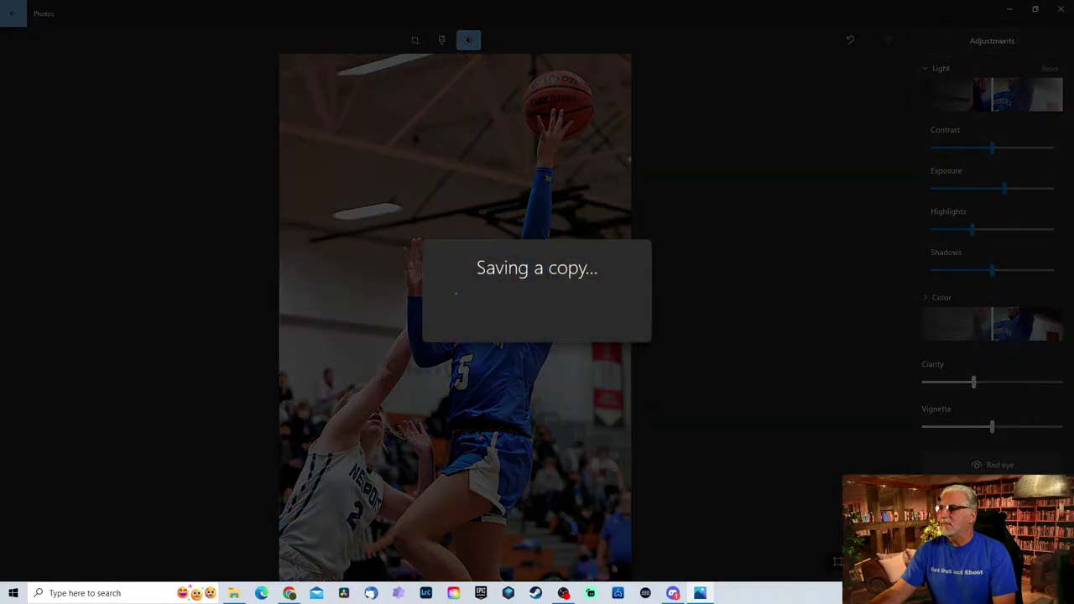
key("Return")
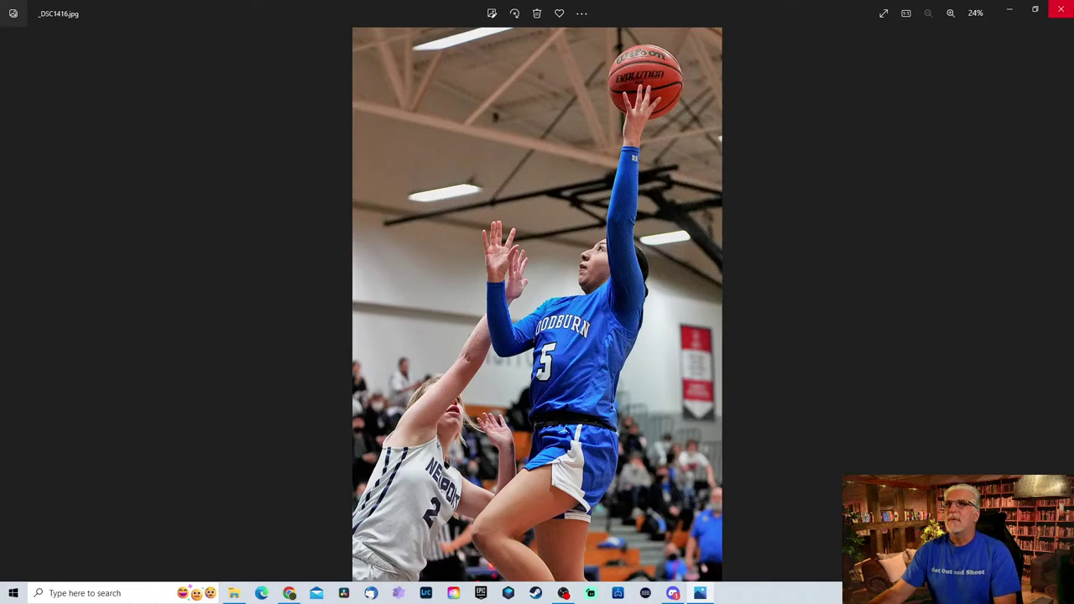
left_click(1061, 9)
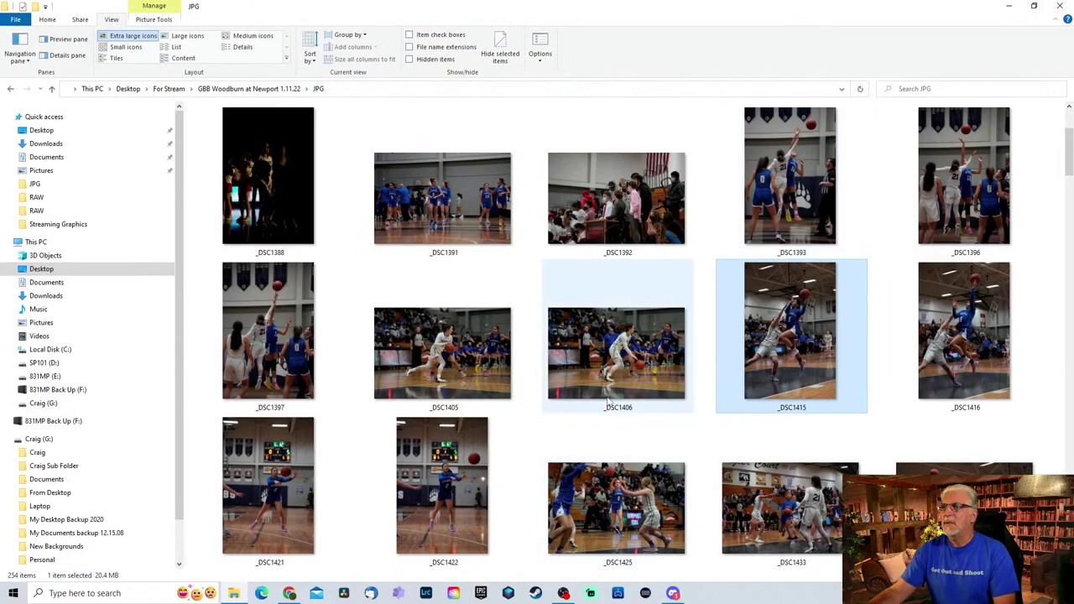
Browse the game photos from _DSC1434 through _DSC1446 to look for the next one worth editing.
scroll(630, 376, "down", 3)
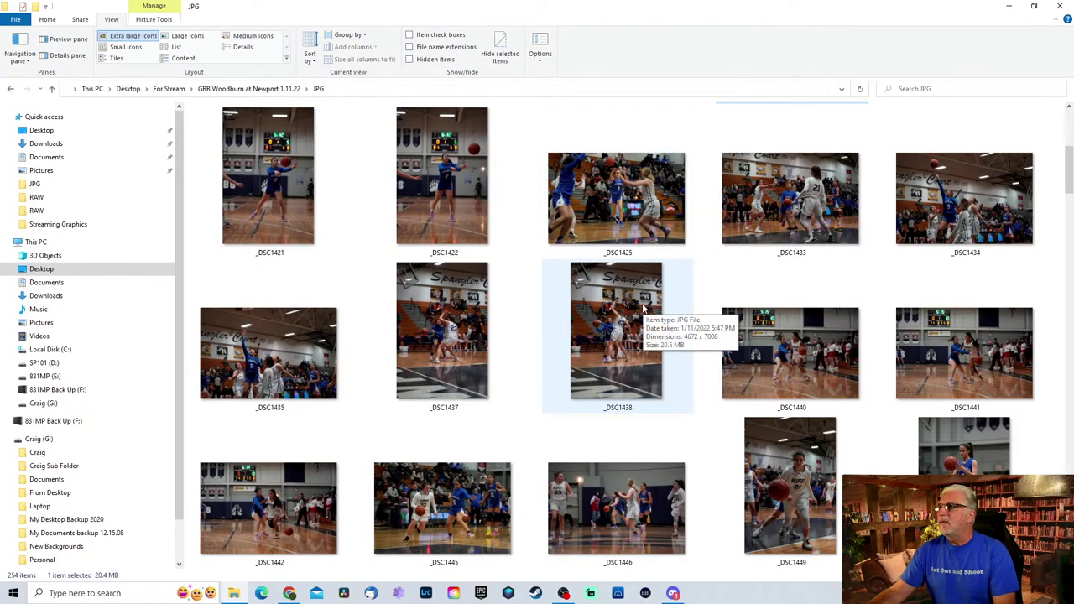
double_click(937, 192)
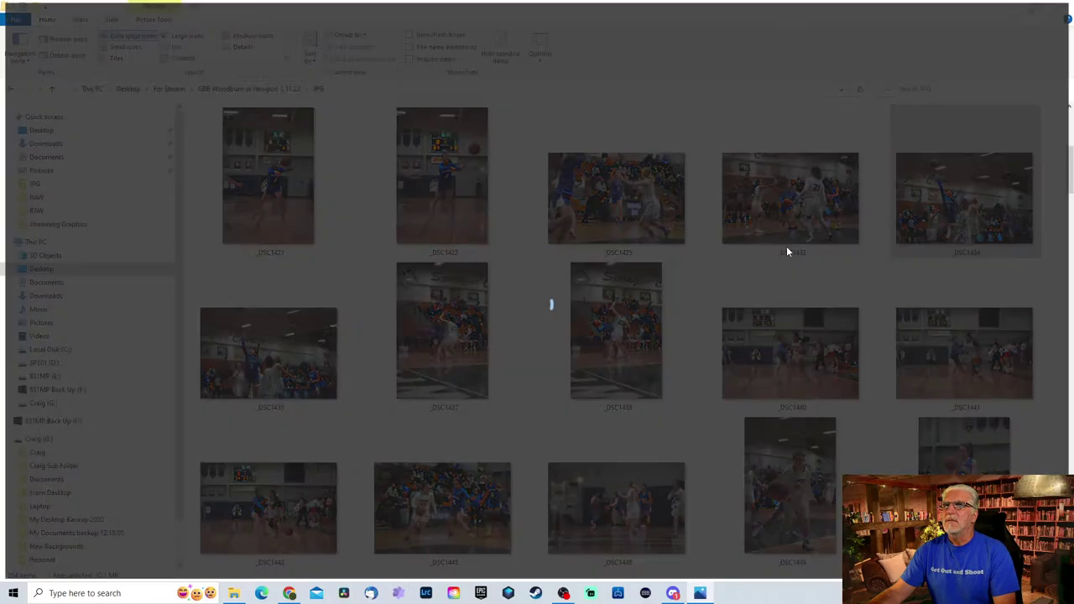
left_click(1058, 305)
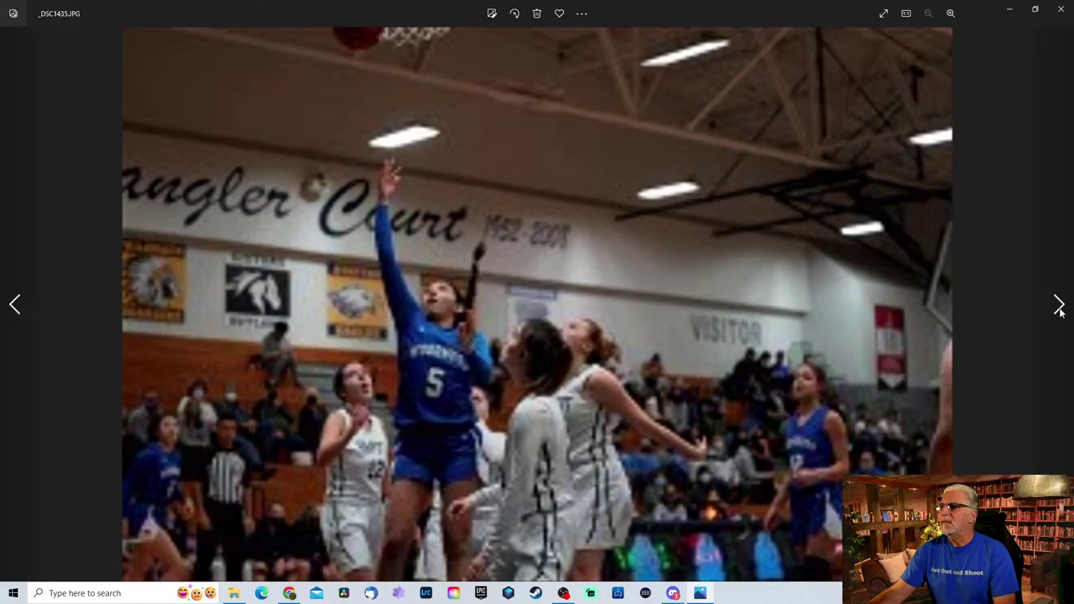
left_click(1058, 306)
left_click(1058, 306)
left_click(1059, 307)
left_click(1059, 307)
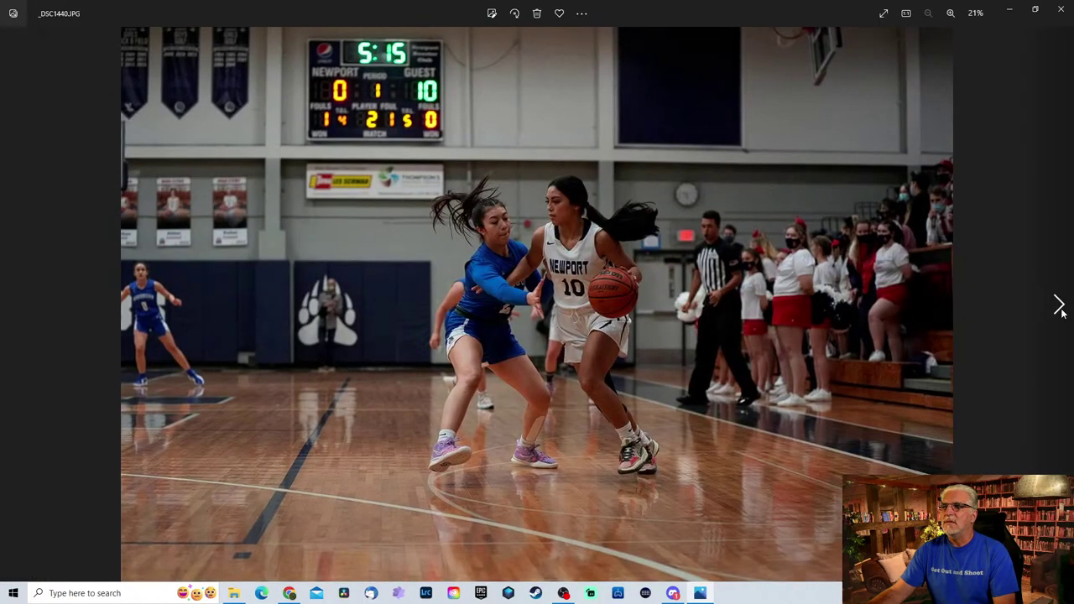
left_click(1059, 307)
left_click(1058, 307)
left_click(1059, 307)
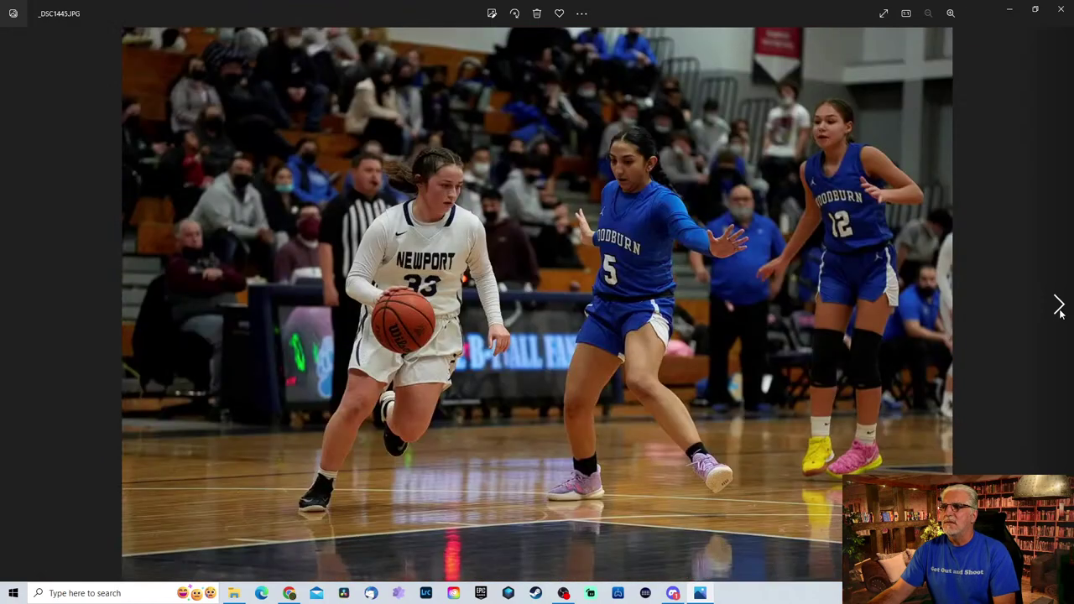
left_click(1059, 307)
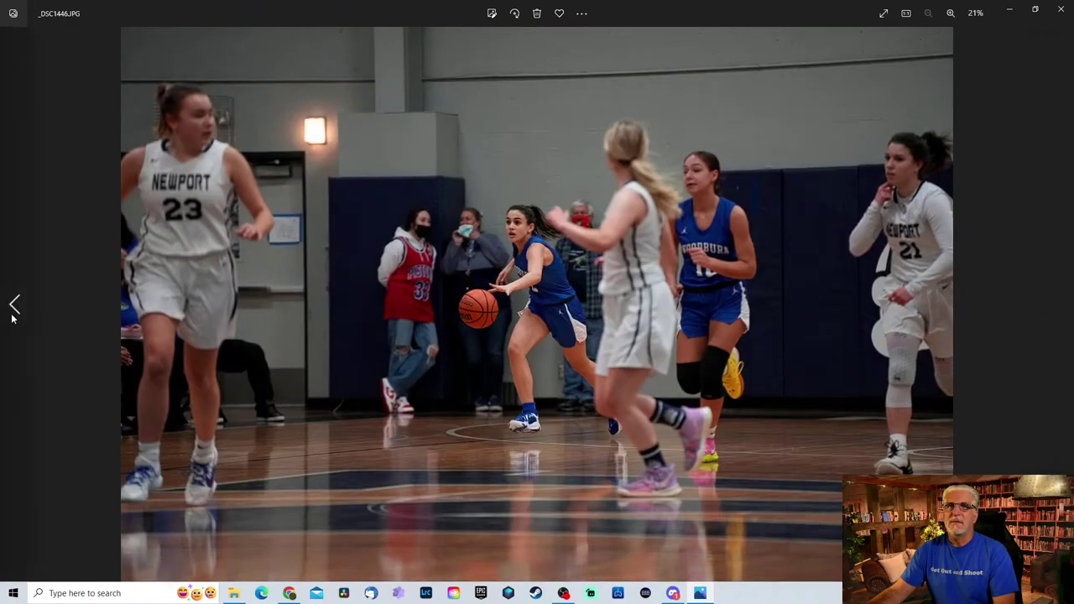
Review the photos from _DSC1445 through the free-throw shot _DSC1455, checking _DSC1449 and _DSC1452 along the way.
left_click(15, 309)
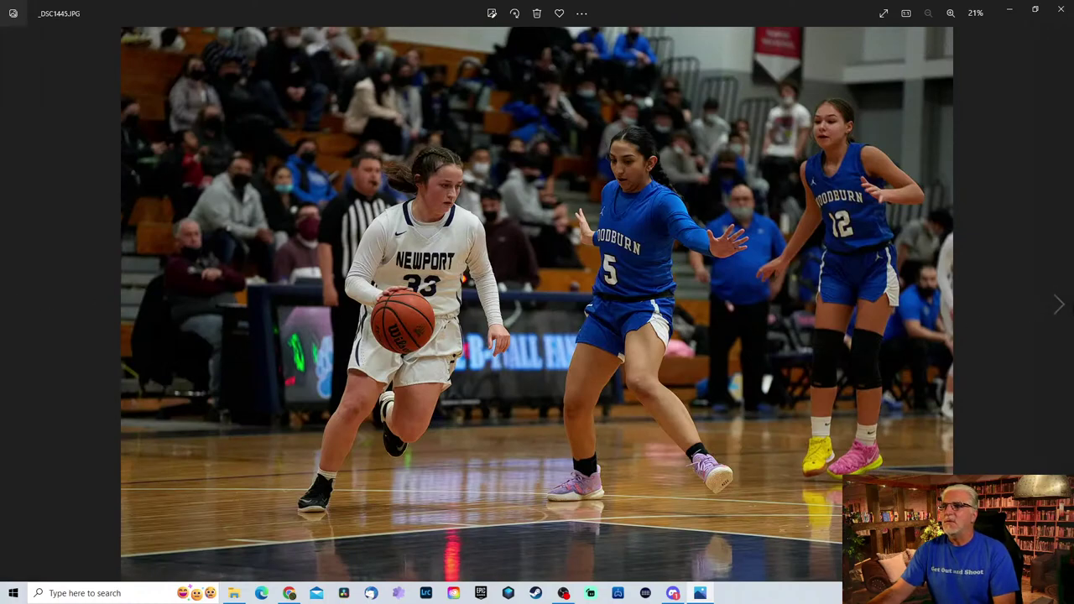
left_click(1060, 307)
left_click(1059, 306)
left_click(1060, 306)
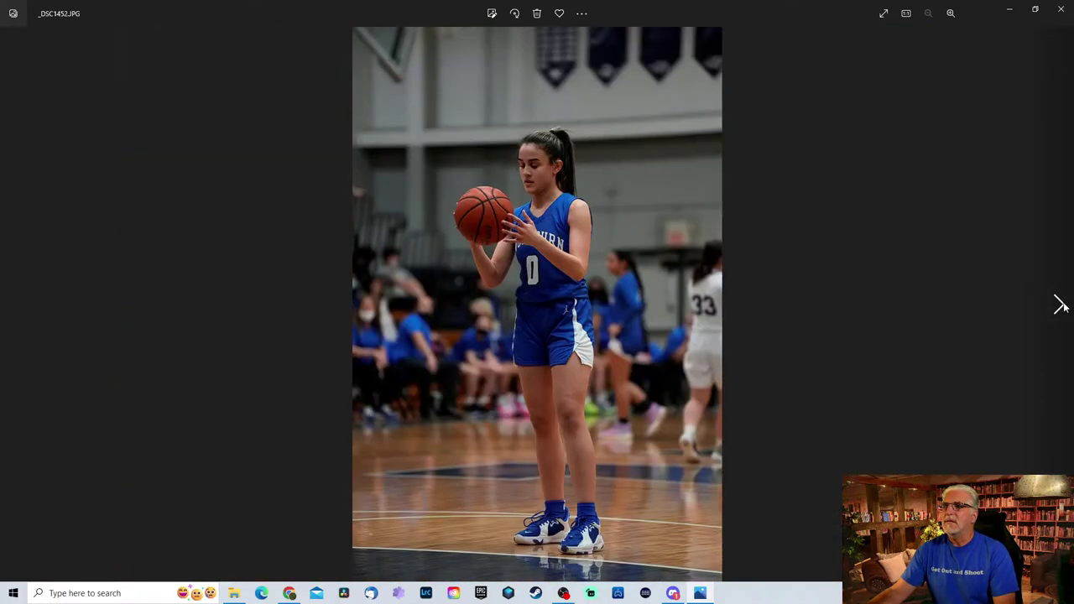
left_click(27, 321)
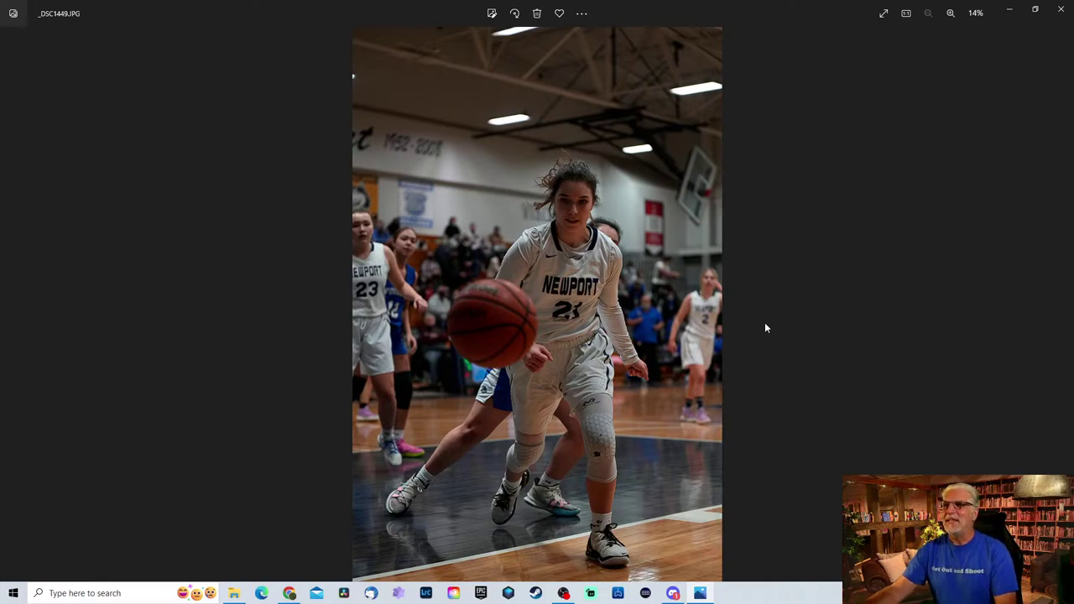
left_click(1059, 306)
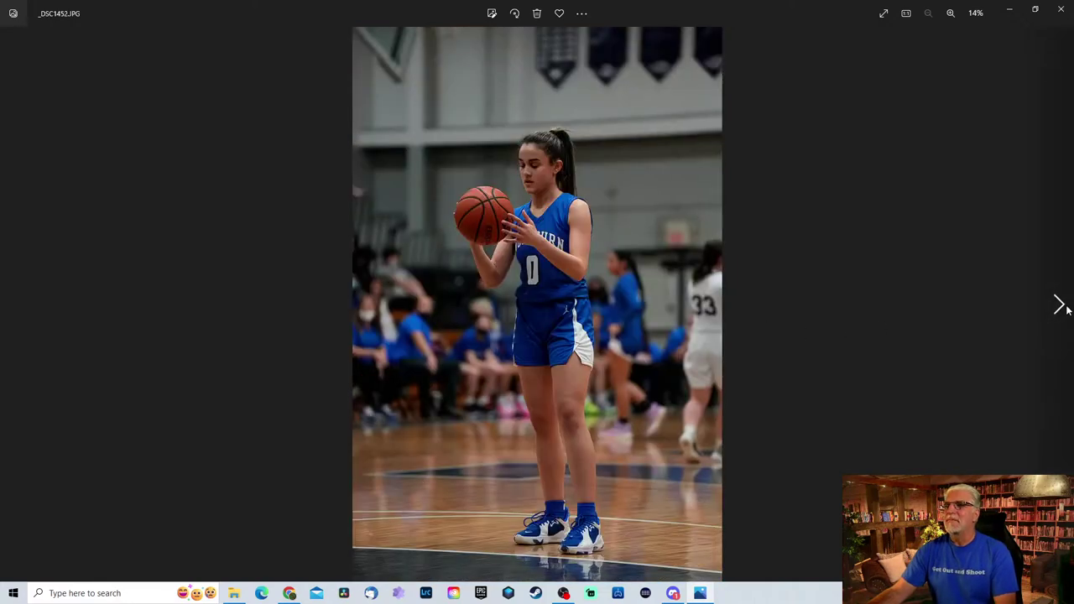
left_click(1059, 306)
left_click(1058, 306)
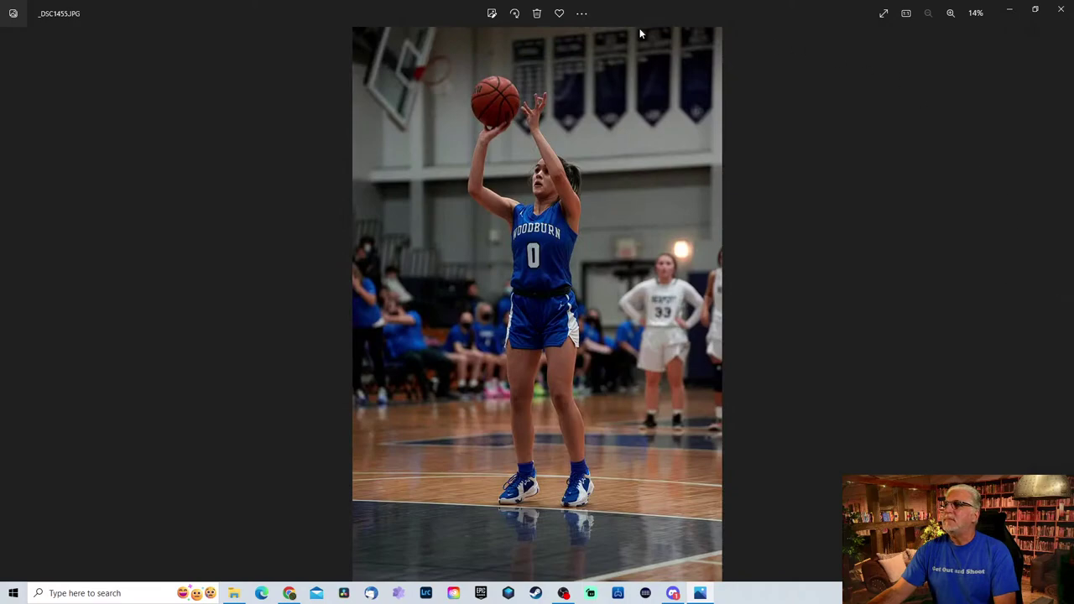
Crop _DSC1455 in its original 3:2 ratio slightly tighter around the free-throw shooter, trimming the floor in front of her feet.
left_click(492, 14)
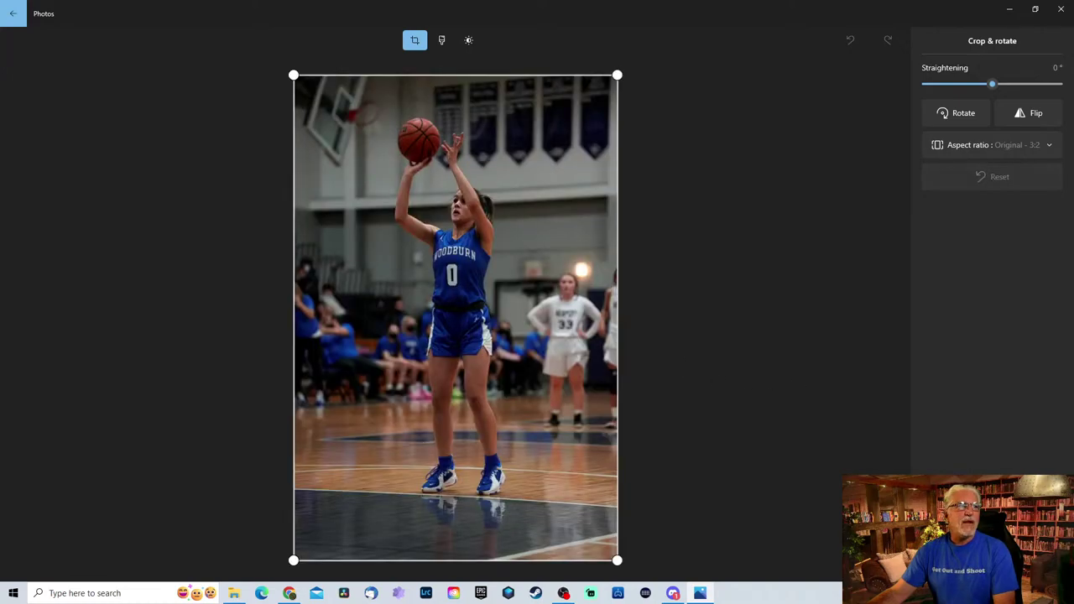
key("alt+Tab")
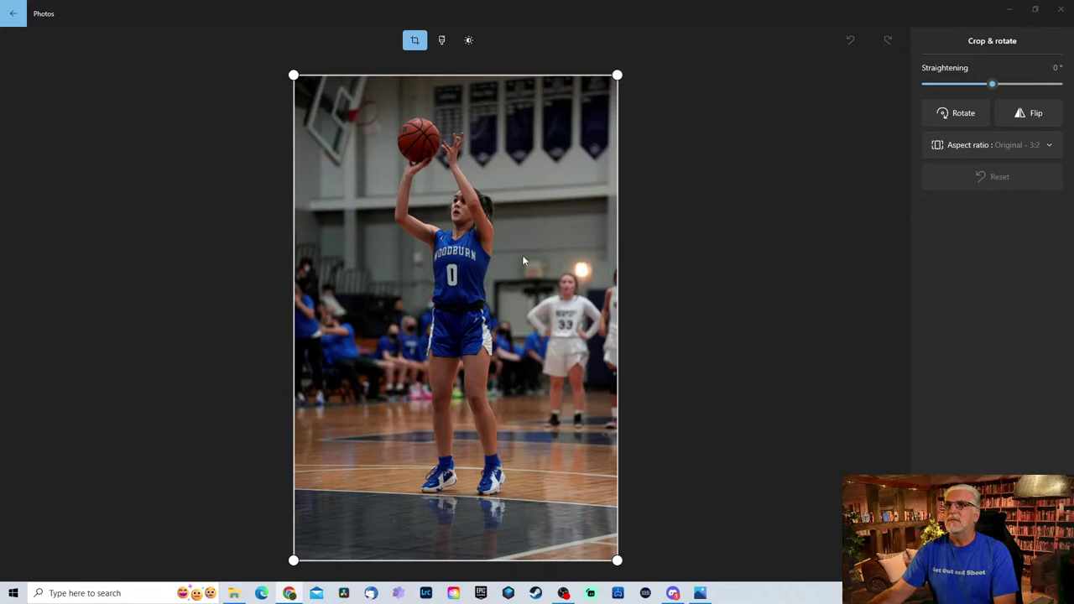
left_click_drag(513, 560, 531, 511)
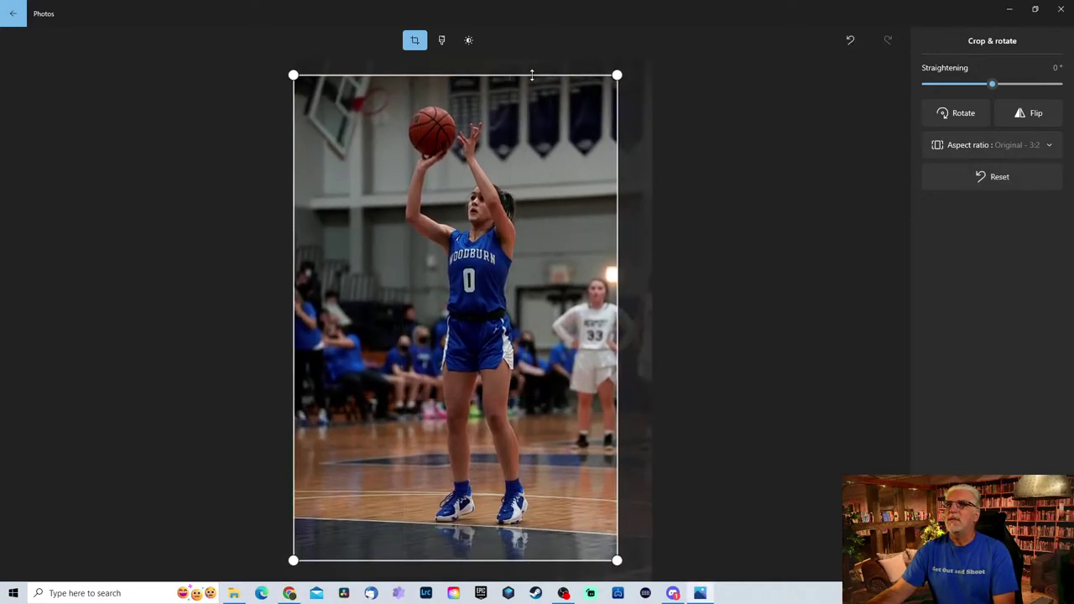
left_click_drag(532, 75, 535, 82)
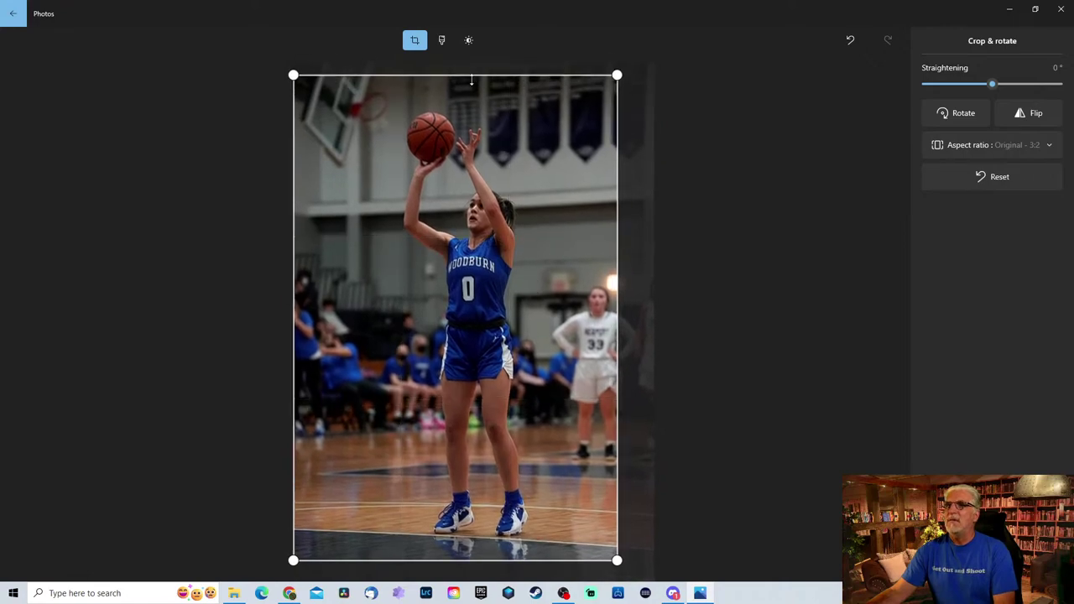
Enhance the cropped free-throw photo, raise its exposure and shadows slightly, and lower its highlights, clarity and color a little.
left_click(441, 39)
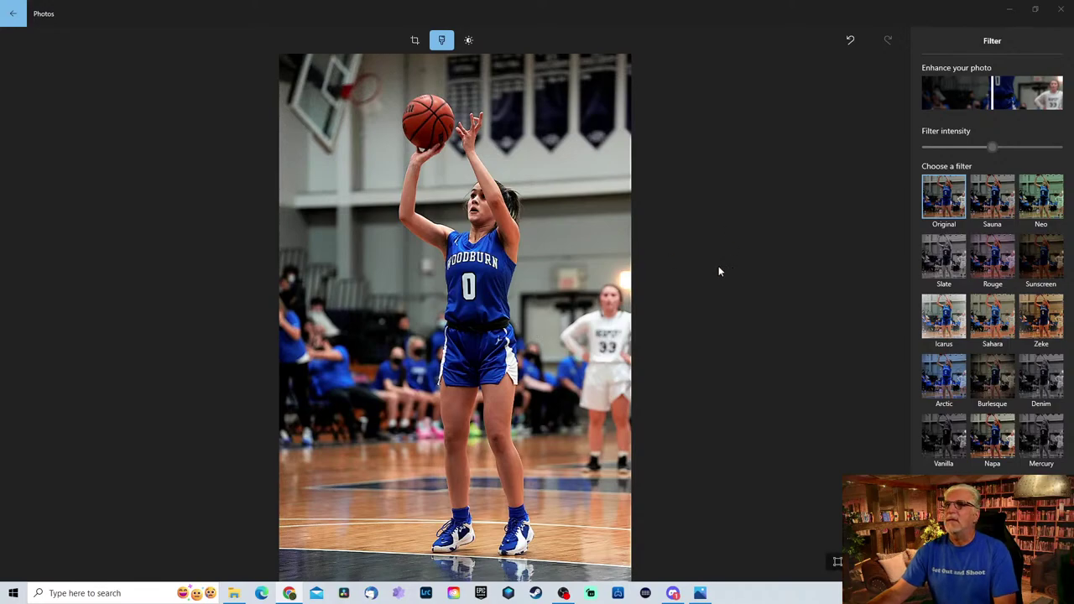
left_click(467, 42)
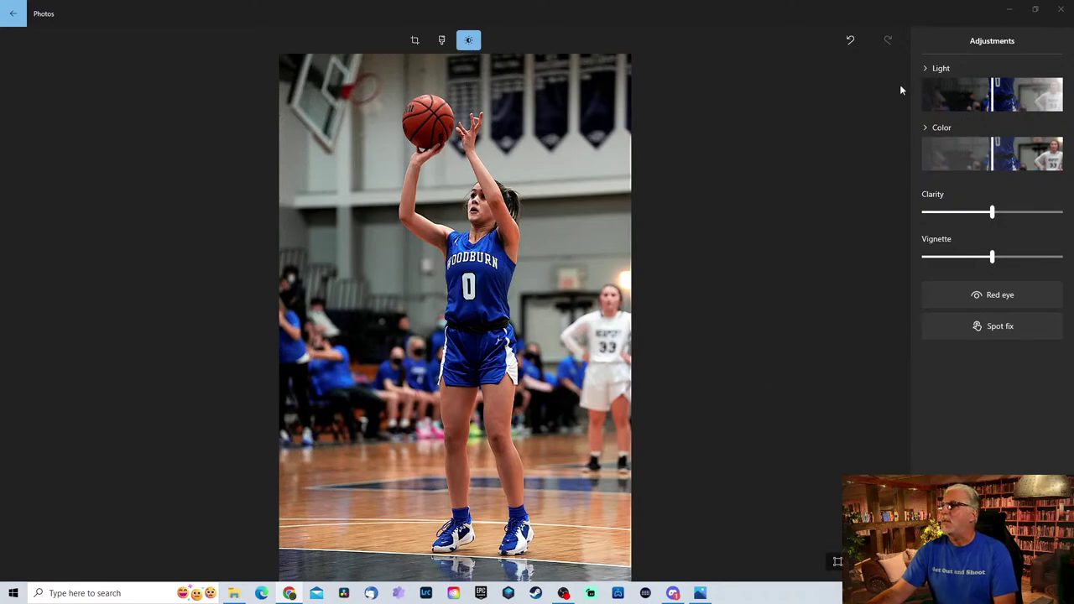
left_click(928, 70)
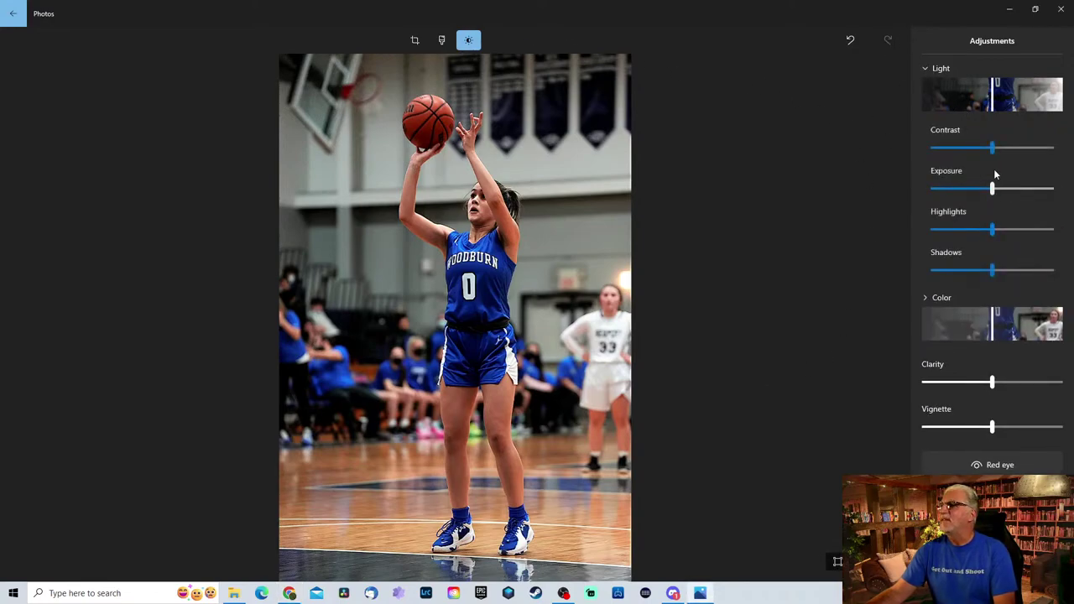
left_click_drag(992, 188, 996, 187)
left_click_drag(993, 270, 994, 270)
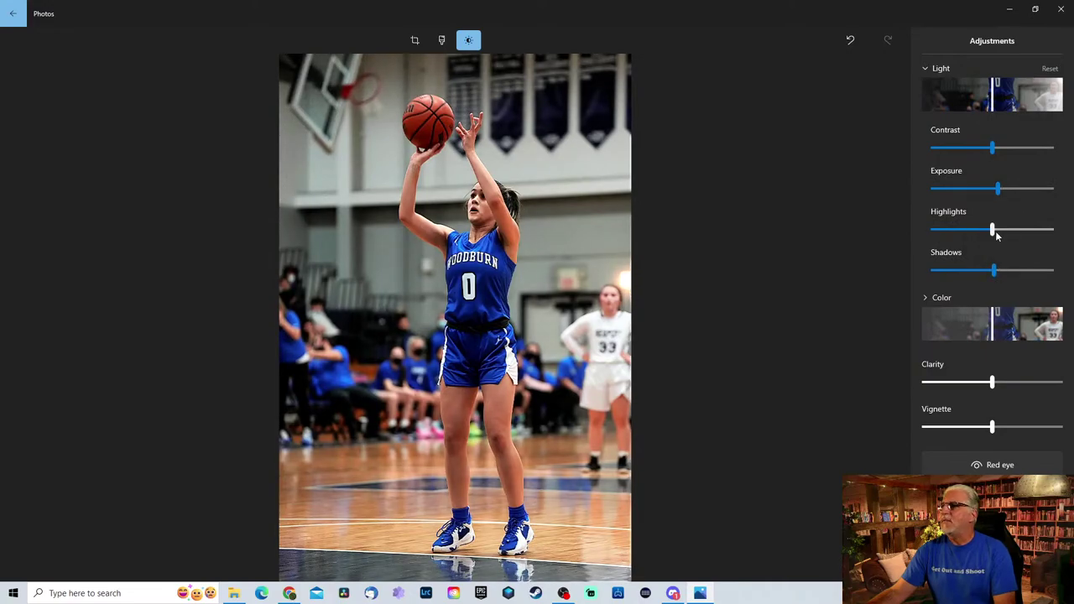
left_click_drag(993, 230, 974, 229)
mouse_move(992, 386)
left_mouse_down()
mouse_move(973, 393)
mouse_move(998, 379)
mouse_move(980, 385)
left_mouse_up()
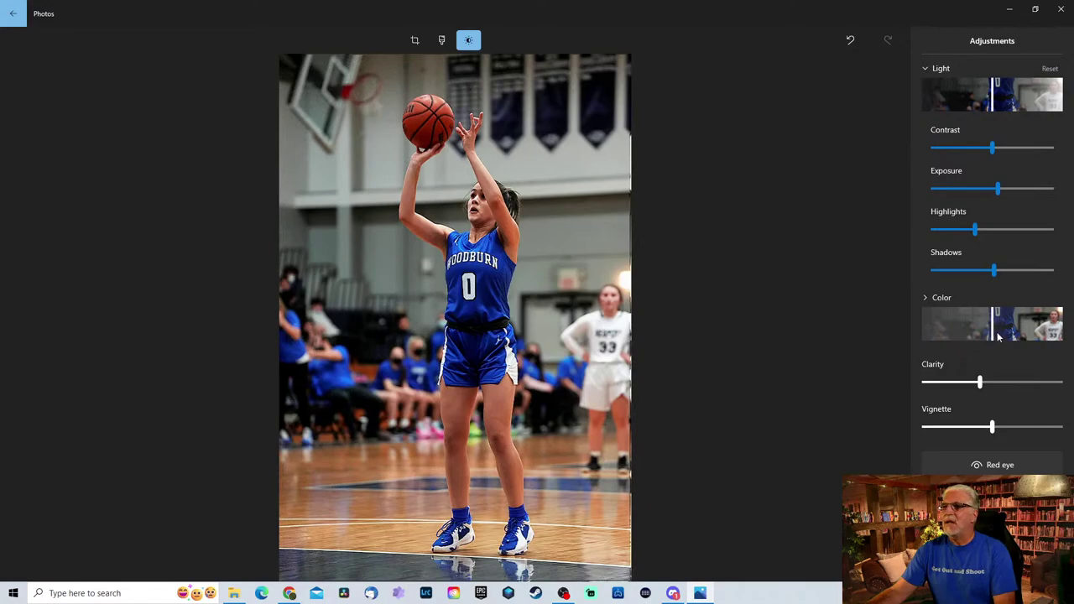
mouse_move(999, 339)
left_mouse_down()
mouse_move(1011, 333)
mouse_move(972, 334)
mouse_move(993, 334)
mouse_move(982, 334)
left_mouse_up()
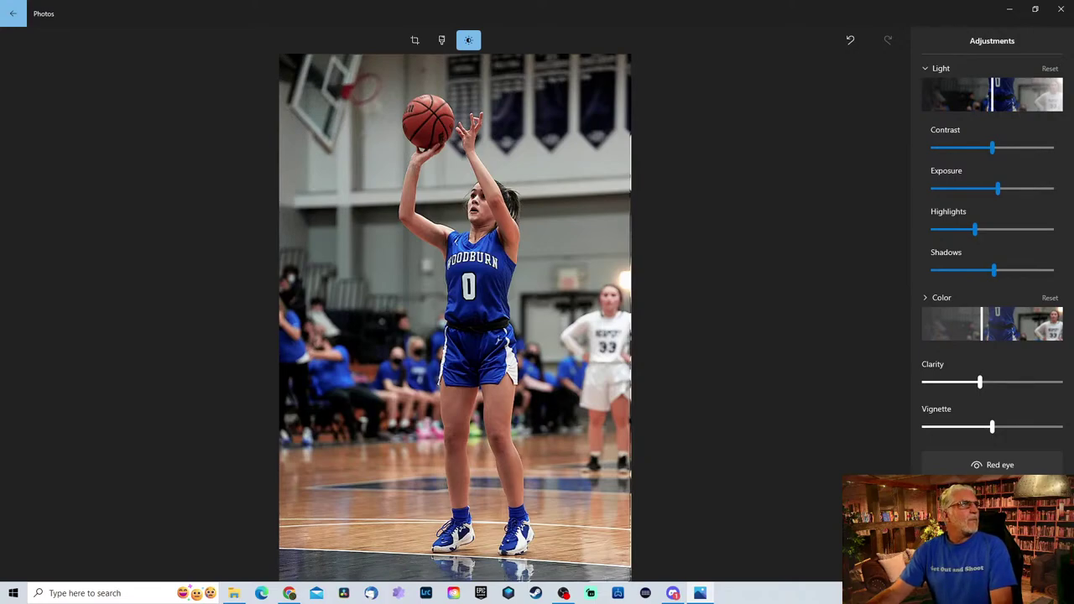
Save a copy of the edited free-throw photo as the JPG _DSC1455 and close it.
key("alt+Tab")
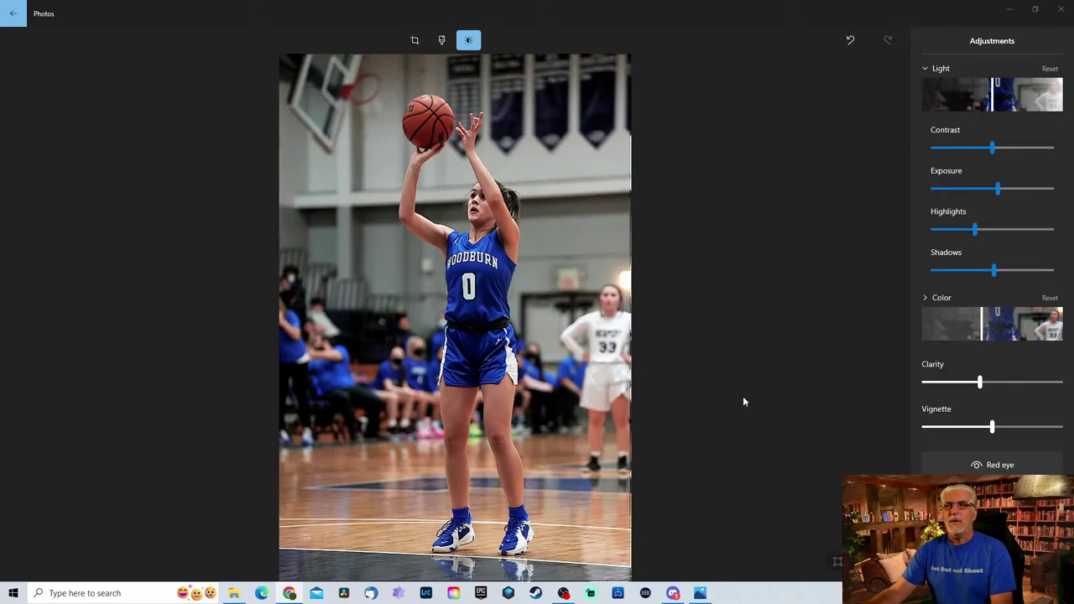
left_click(992, 502)
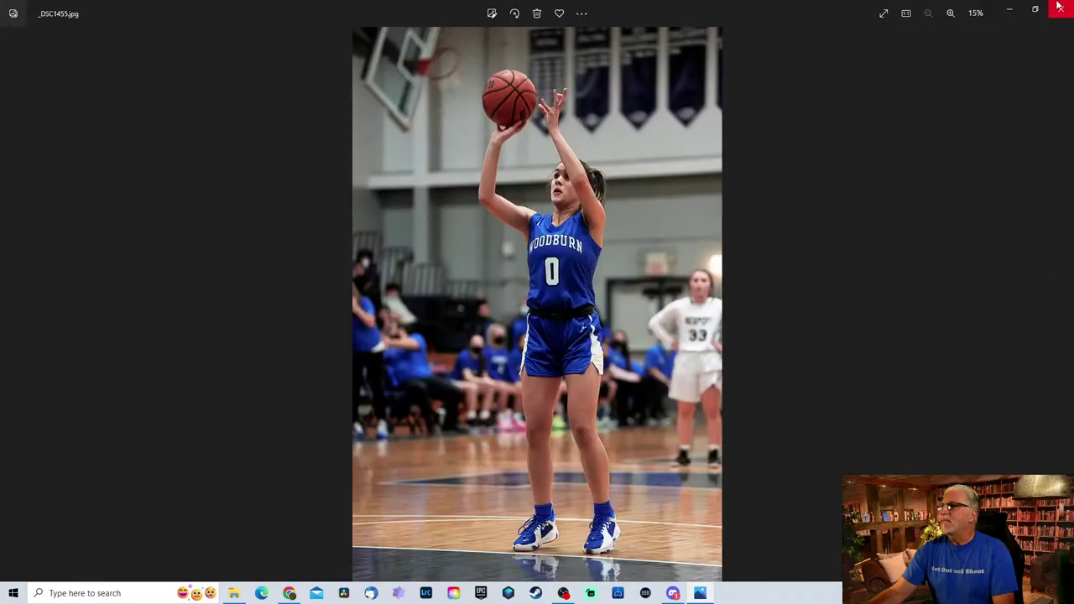
left_click(1058, 7)
Browse further through the JPG folder and compare the jump-shot photos _DSC1603 and _DSC1604.
scroll(631, 346, "down", 10)
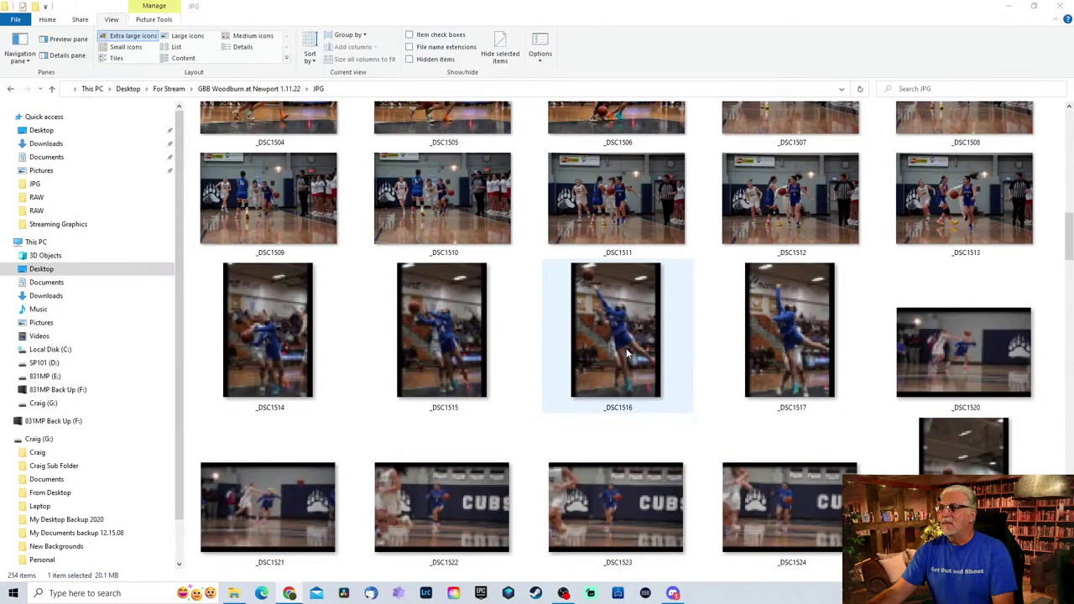
scroll(625, 352, "down", 8)
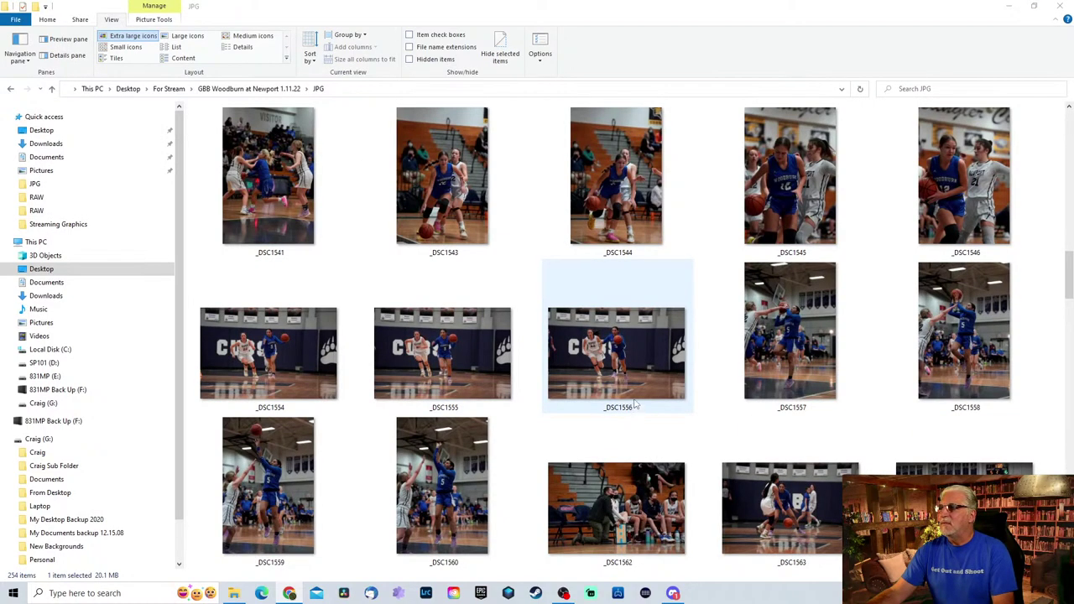
scroll(636, 391, "down", 6)
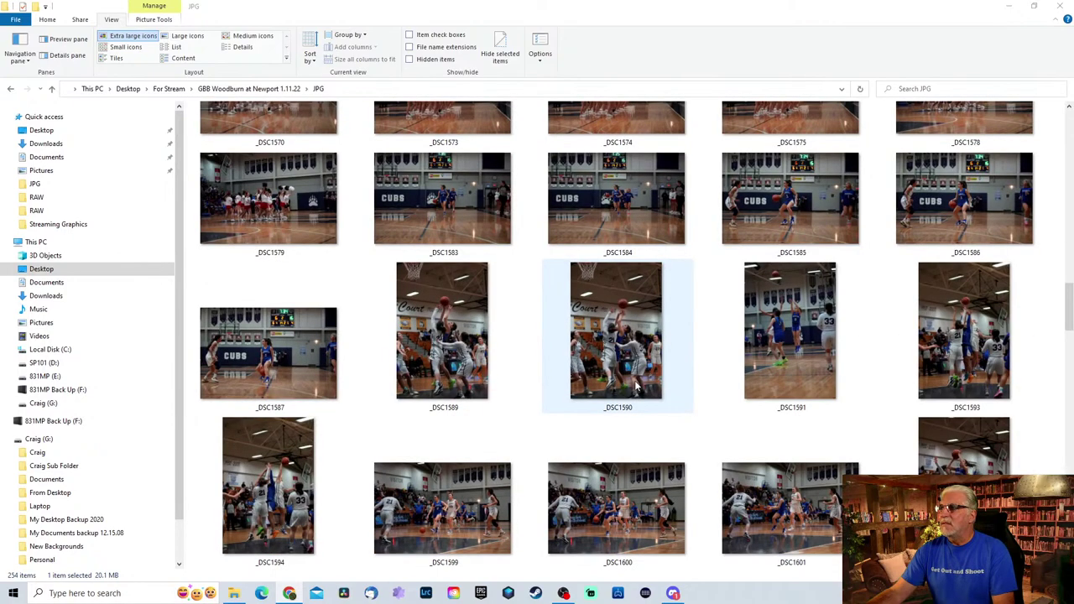
scroll(635, 385, "down", 3)
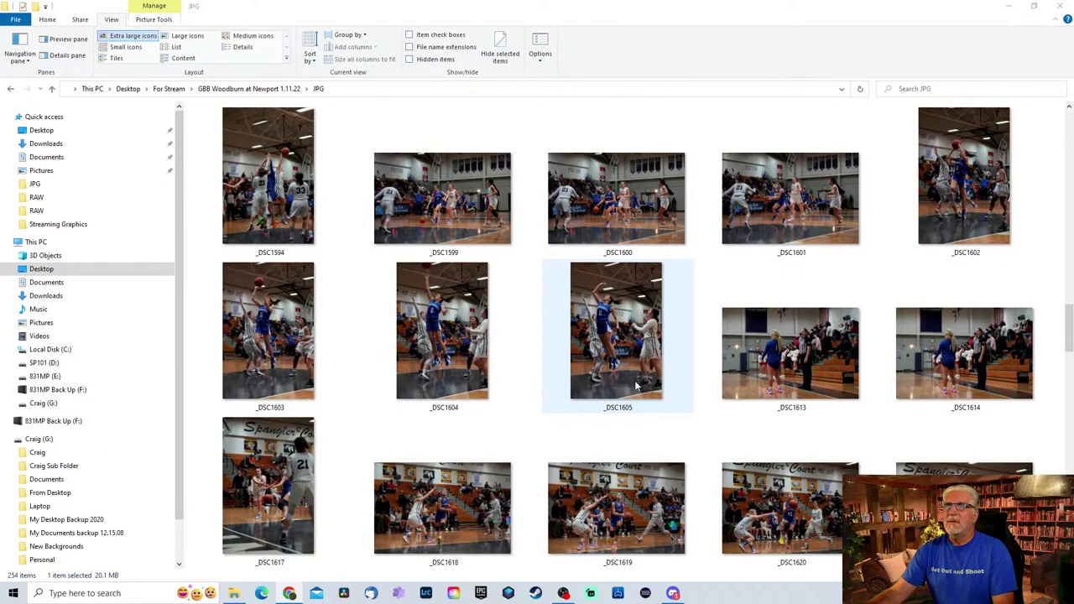
double_click(295, 323)
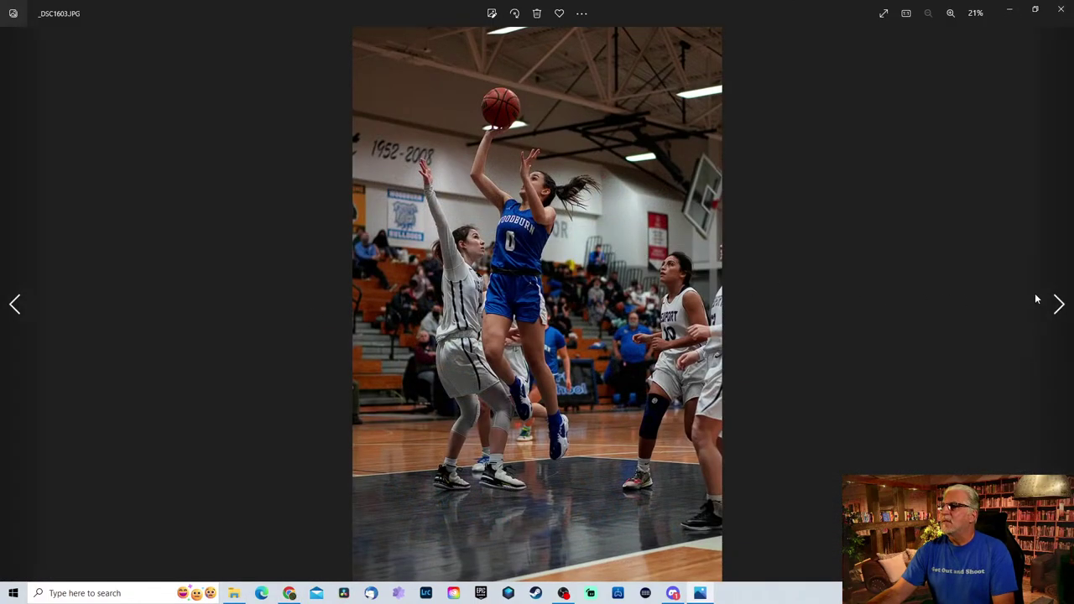
left_click(1058, 306)
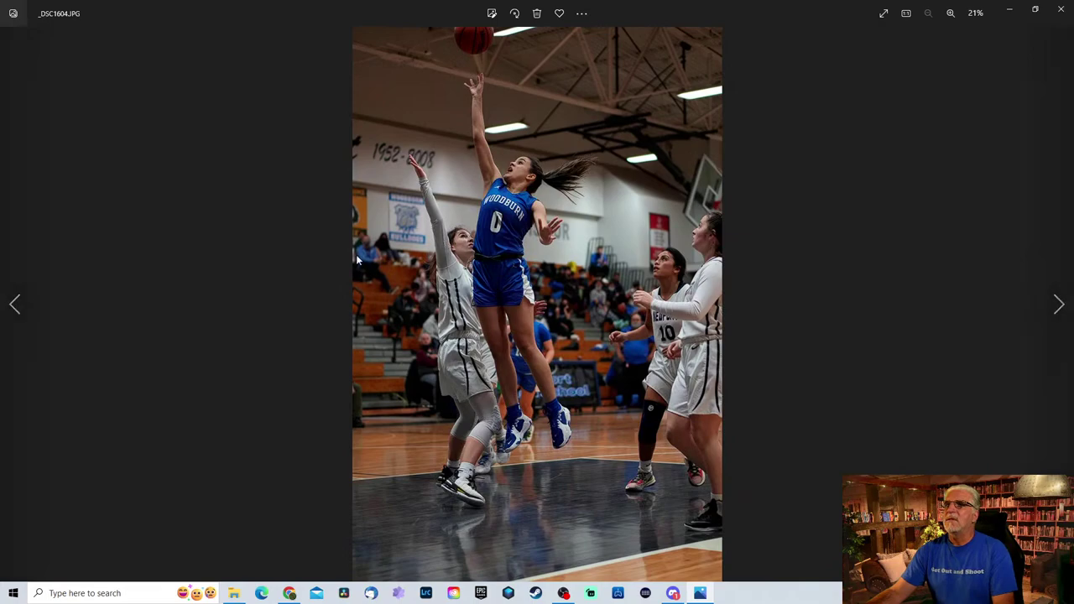
left_click(17, 304)
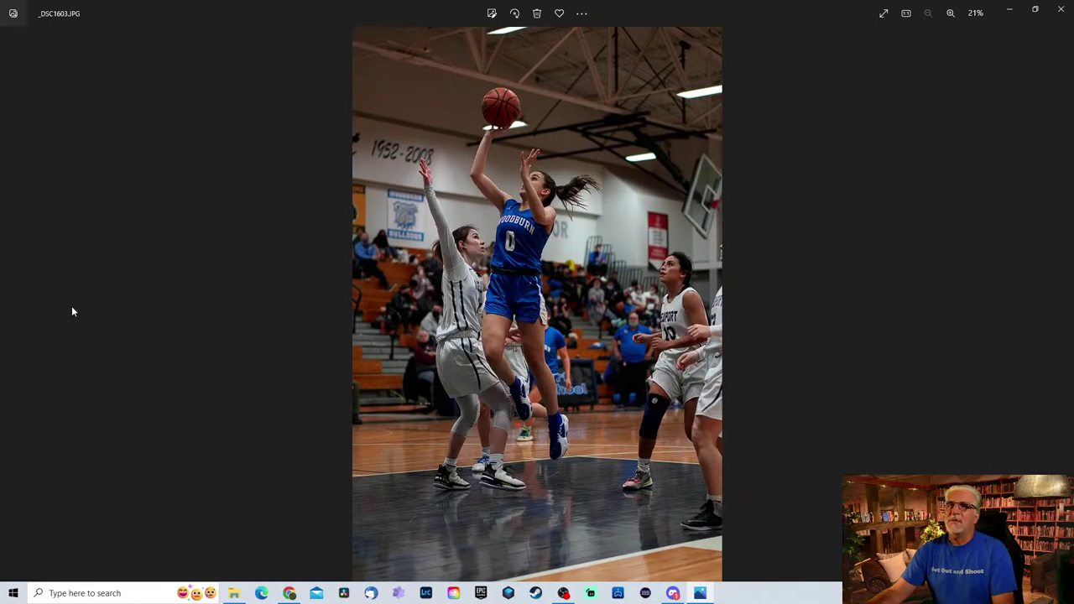
left_click(17, 304)
left_click(1057, 307)
left_click(1057, 308)
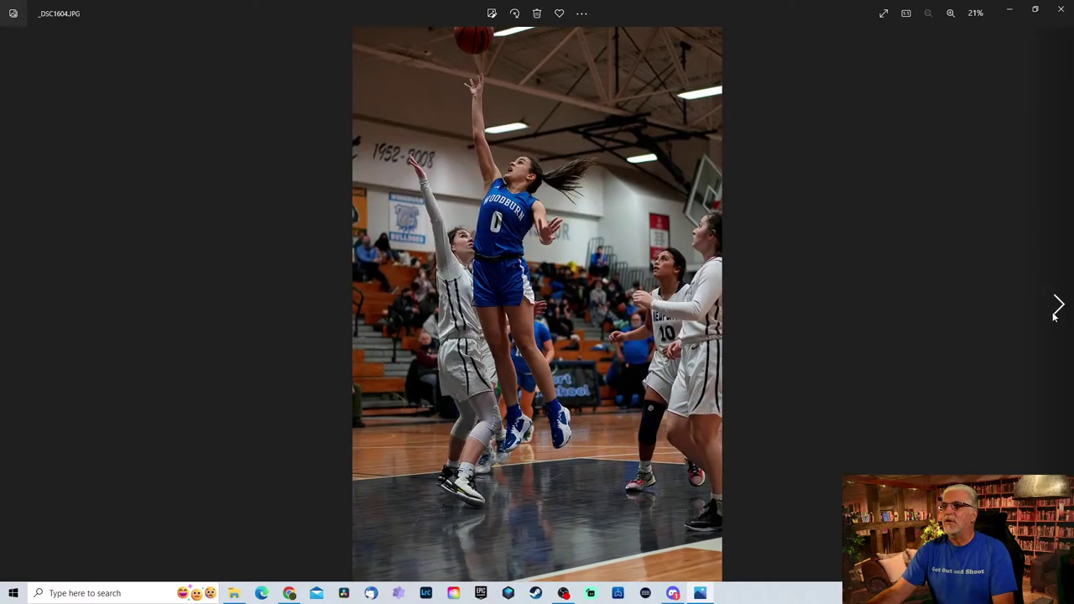
Crop _DSC1604 in 3:2 closer around the leaping shooter, the ball and the defender's upper body, and enhance the photo.
left_click(492, 13)
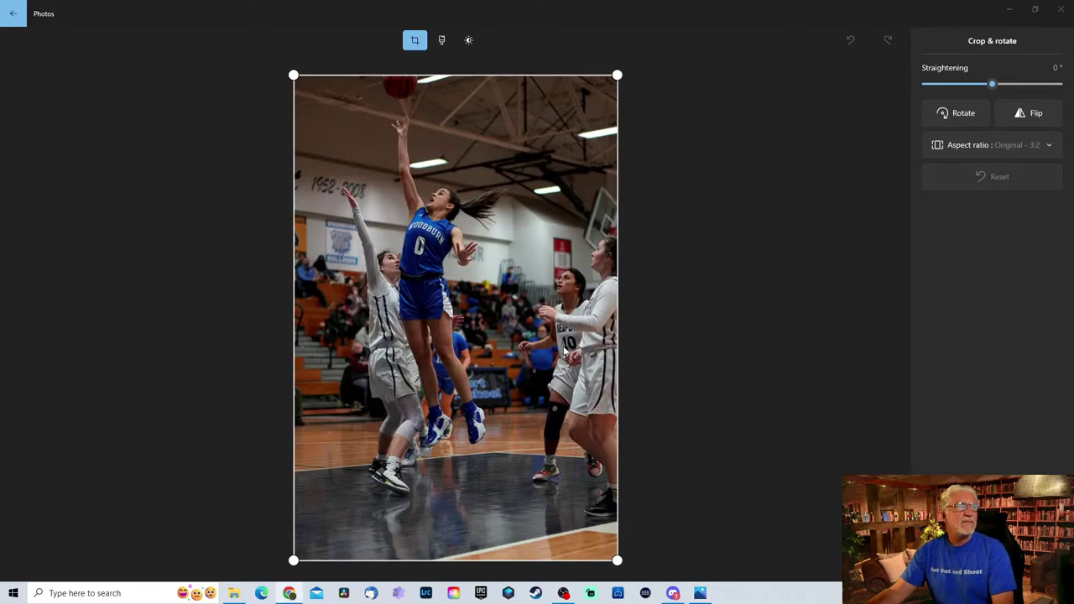
left_click_drag(506, 564, 504, 319)
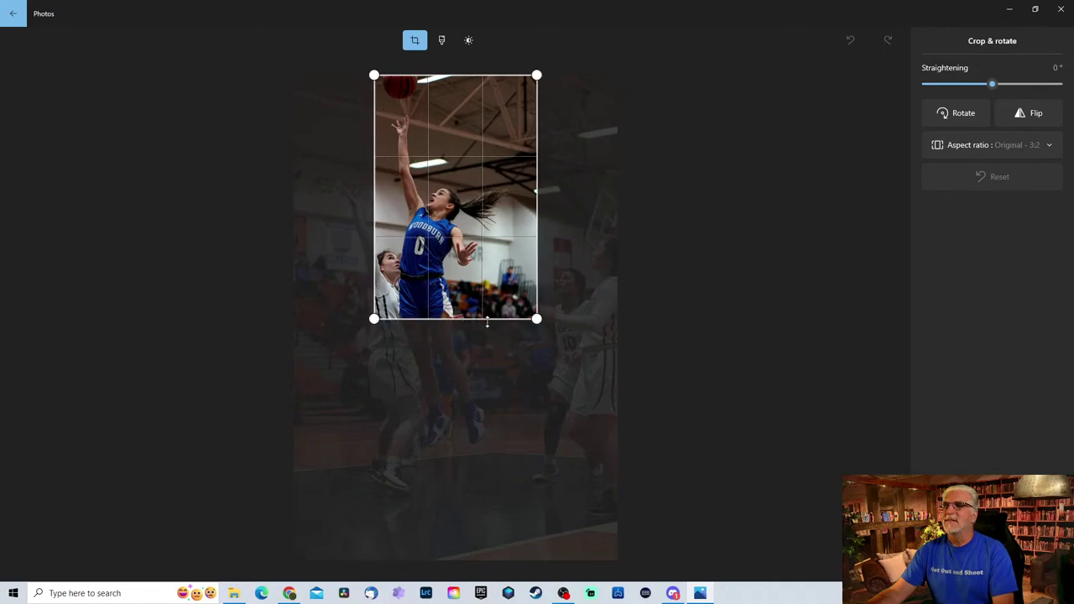
left_click_drag(580, 327, 602, 336)
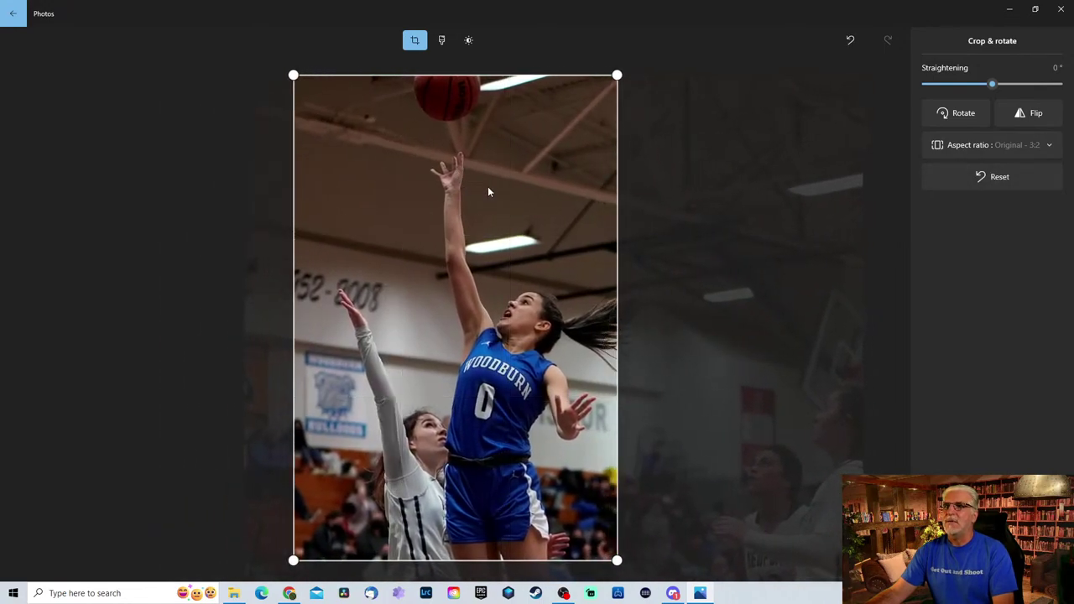
left_click(440, 46)
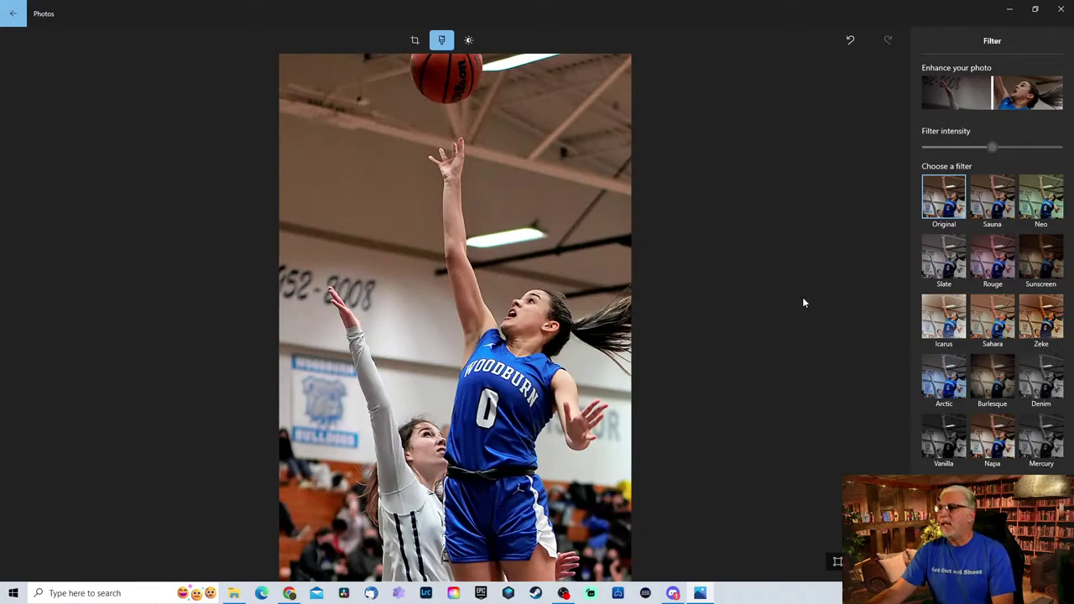
Lower the clarity of the enhanced jump-shot photo _DSC1604 slightly.
left_click(469, 40)
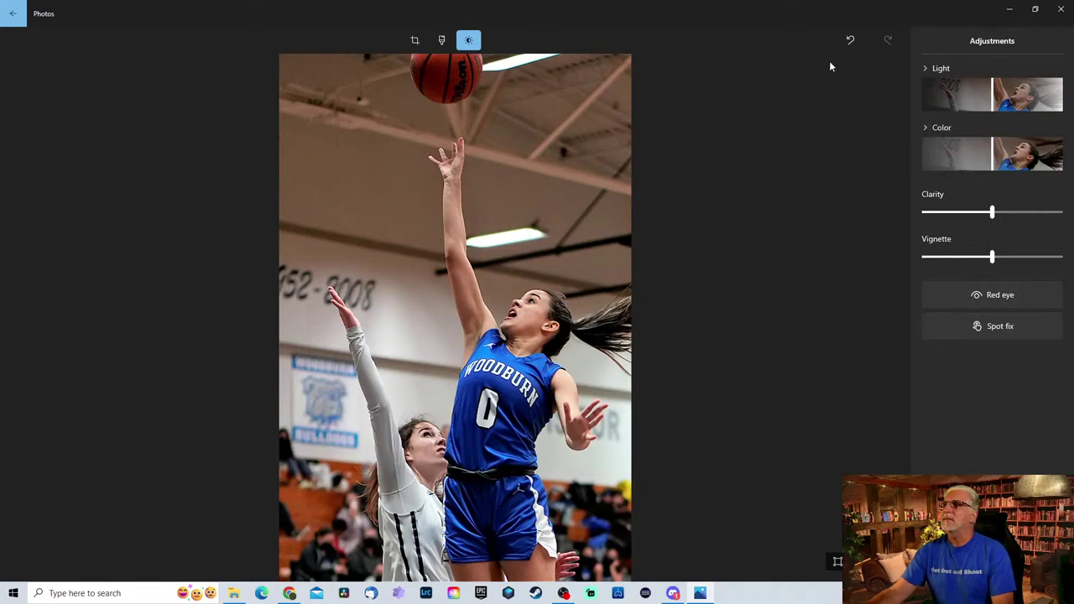
right_click(526, 19)
left_click(705, 179)
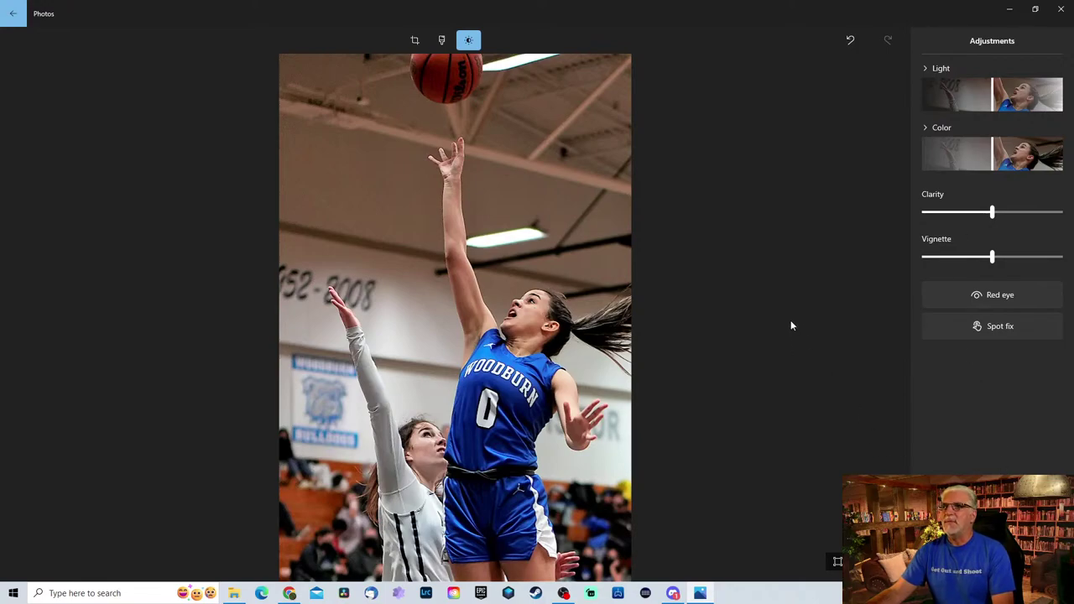
left_click_drag(993, 215, 980, 216)
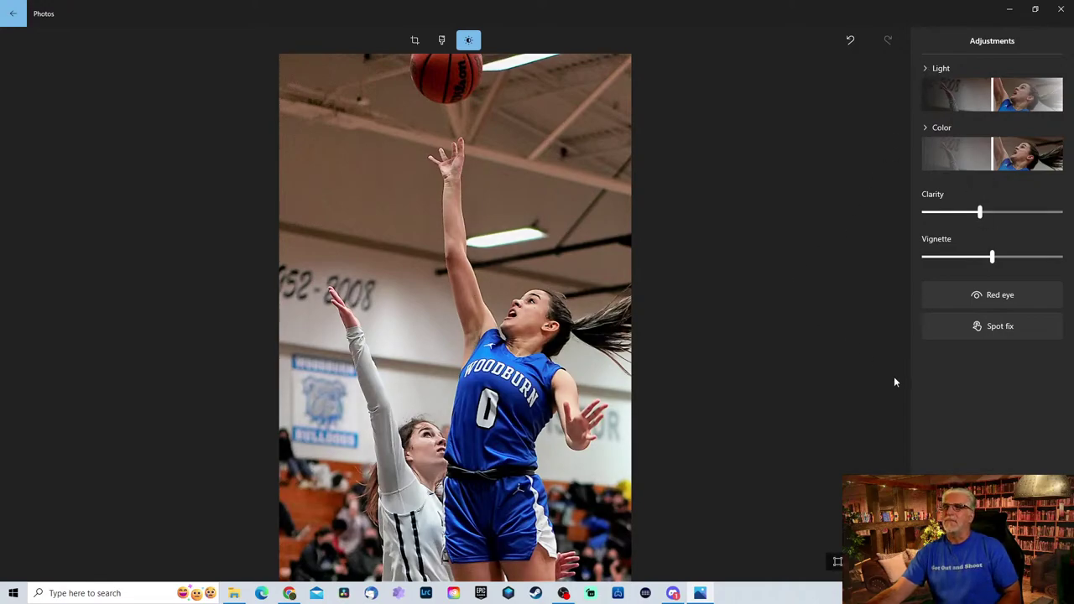
Save a copy of the edited jump-shot photo _DSC1604 and close it.
key("ctrl+s")
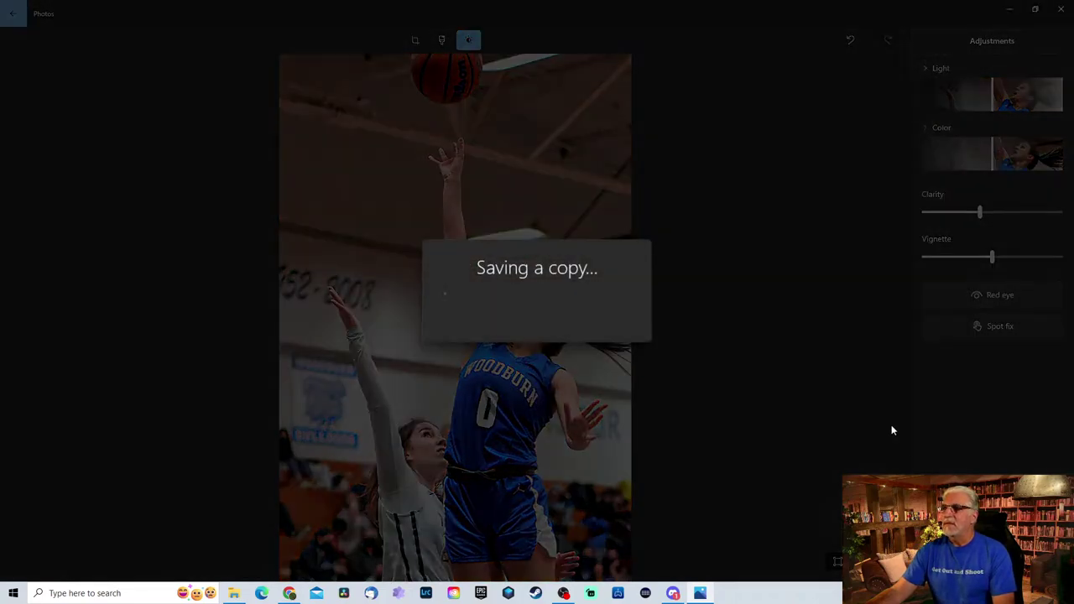
key("Return")
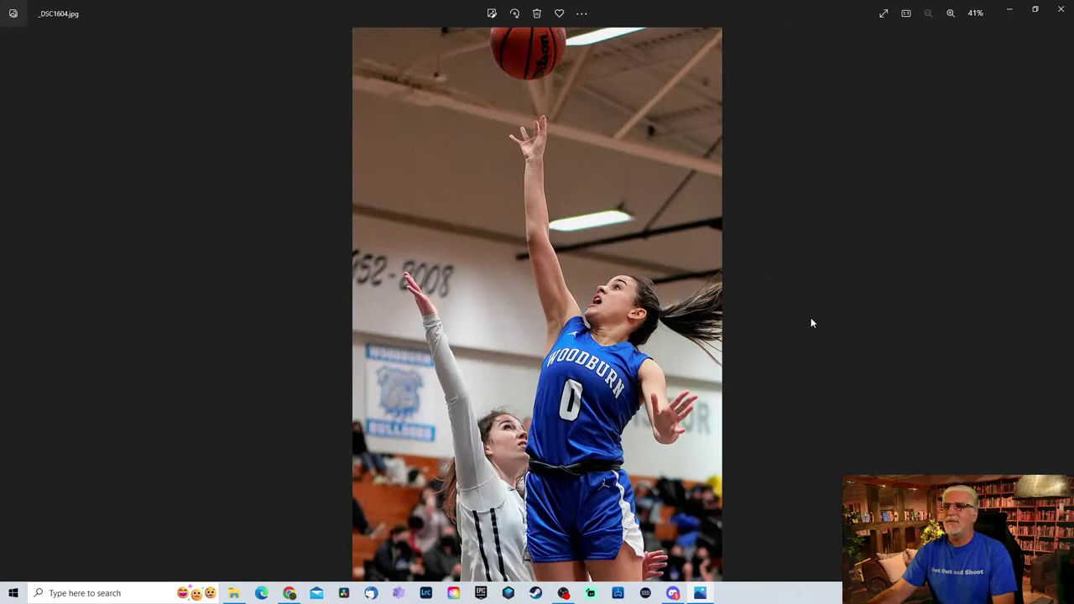
left_click(1061, 10)
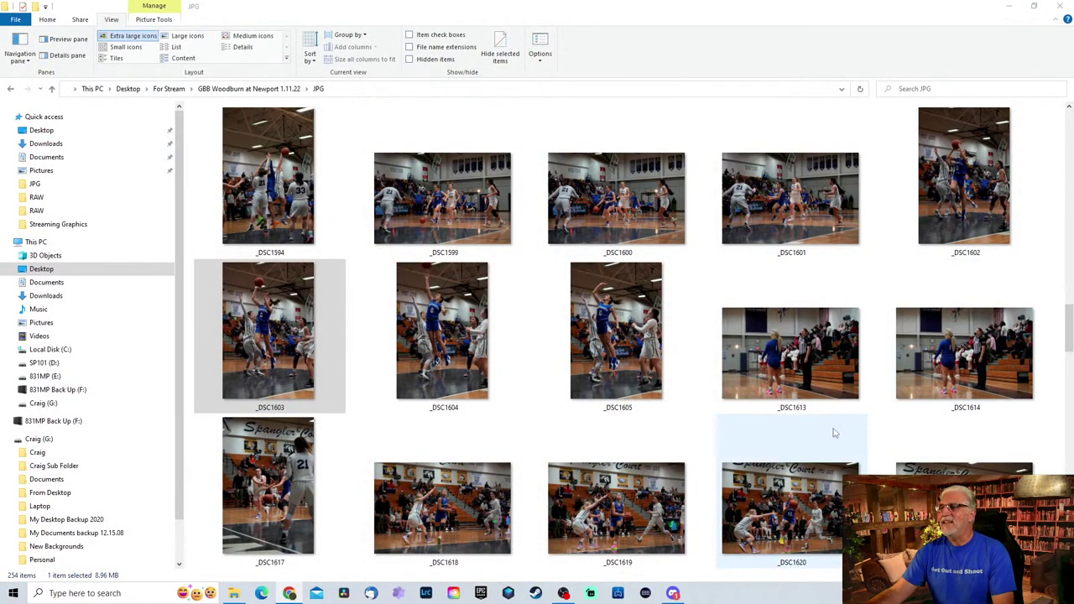
Open _DSC1622 from further down the JPG folder and browse the following action photos, returning to the shooter photo _DSC1631.
scroll(833, 433, "down", 3)
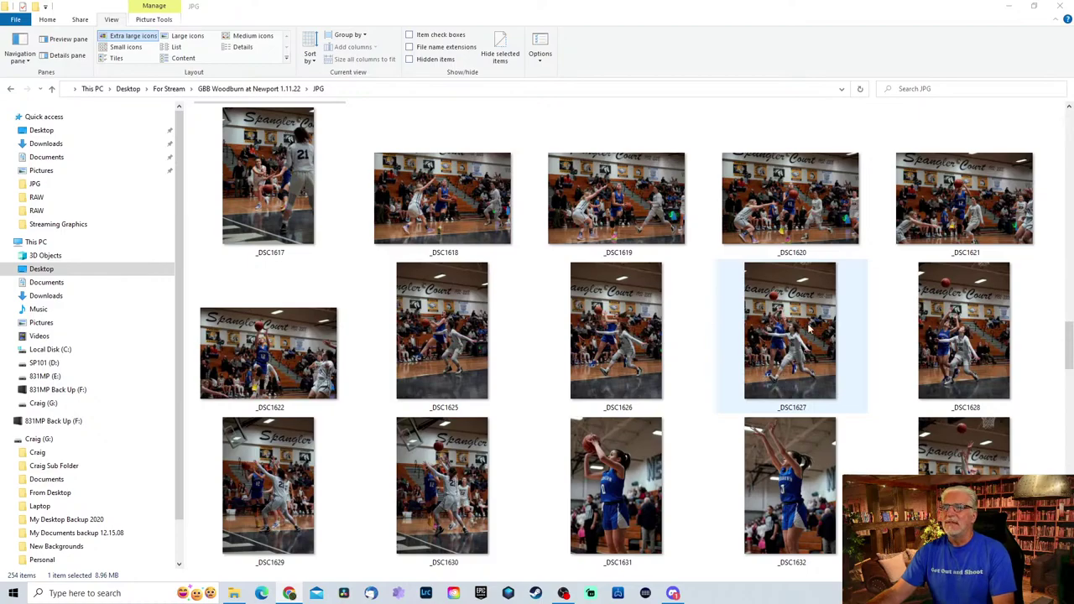
double_click(278, 346)
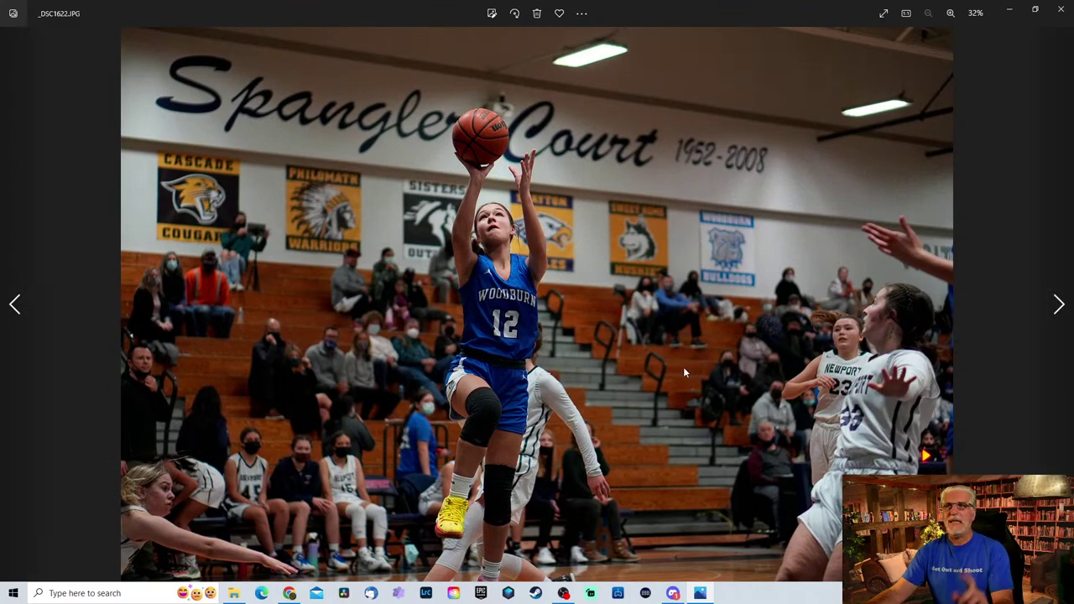
left_click(1057, 311)
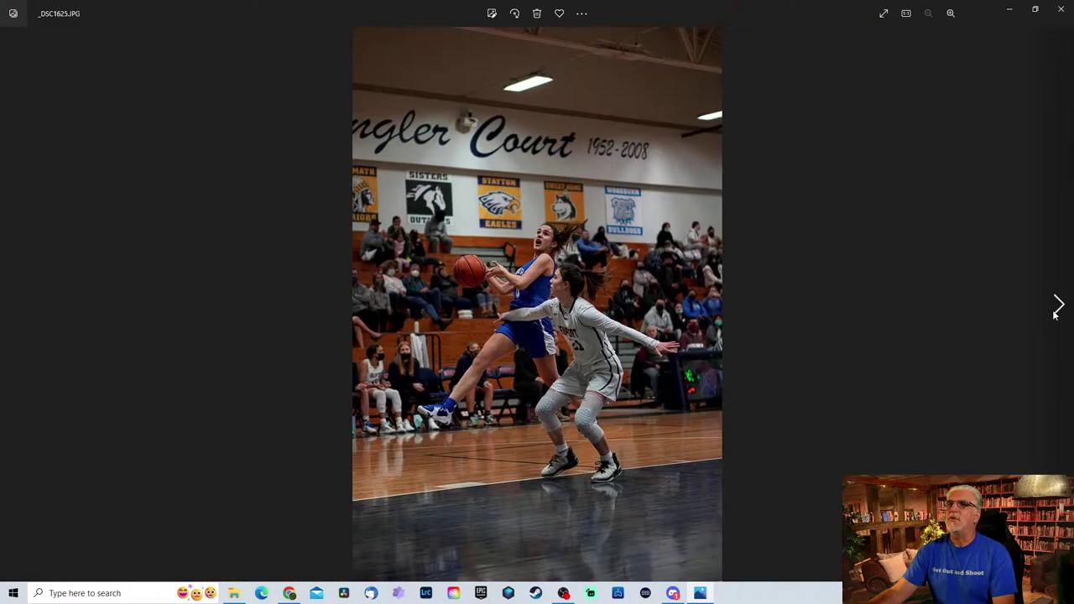
left_click(1057, 313)
left_click(1058, 317)
left_click(1056, 321)
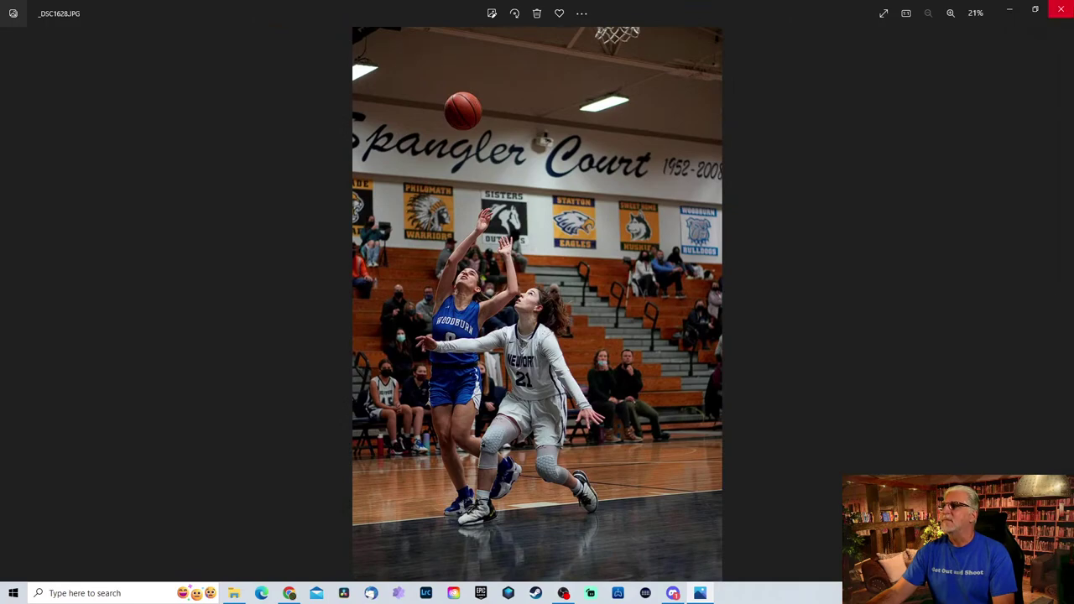
left_click(1059, 312)
left_click(1059, 314)
left_click(1061, 316)
left_click(1061, 315)
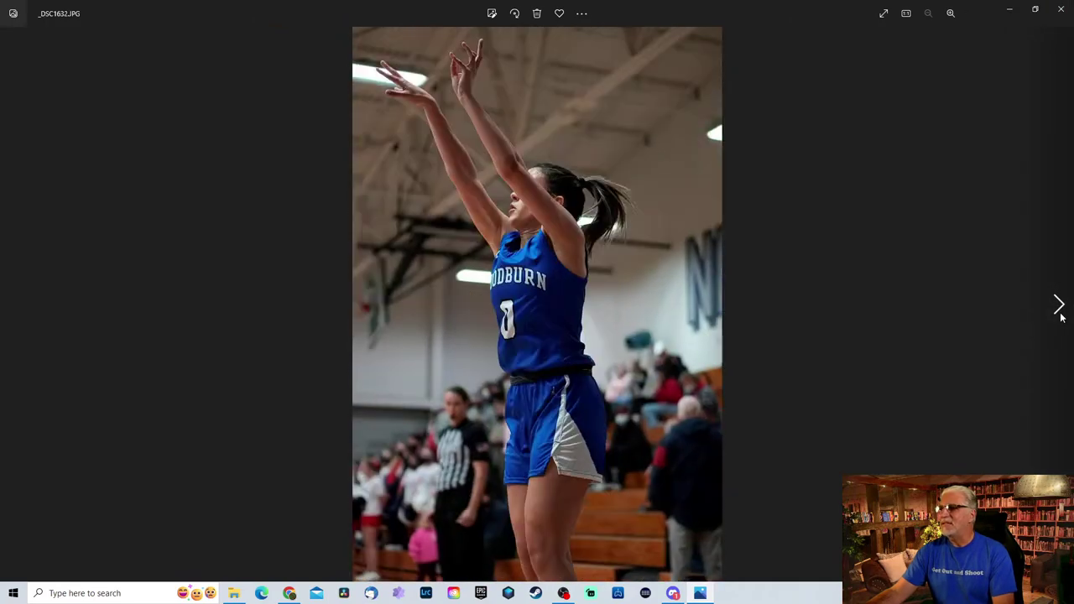
left_click(1060, 315)
left_click(15, 307)
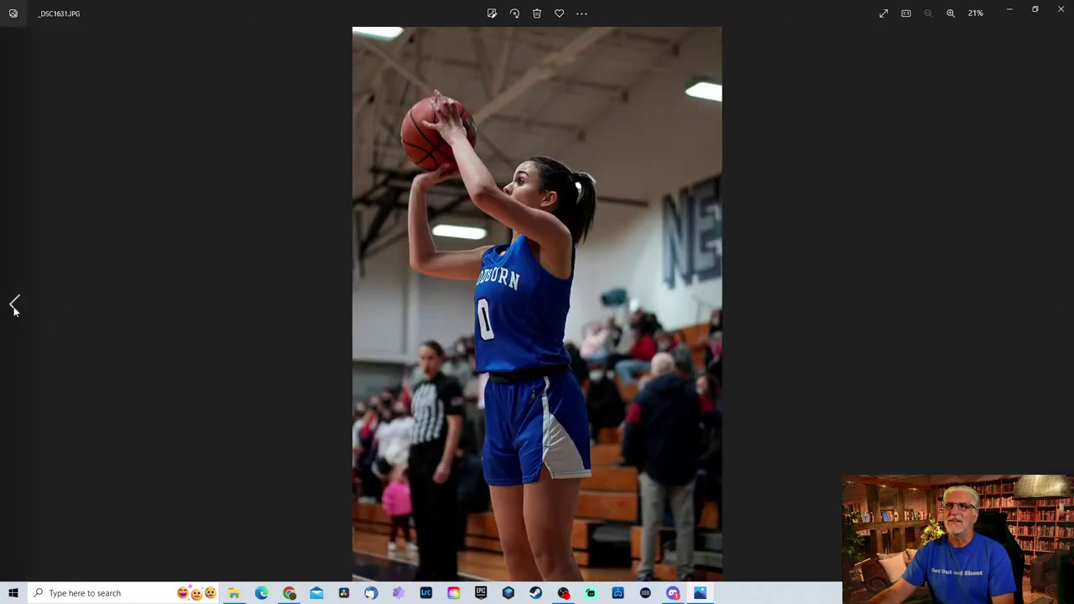
Browse forward from _DSC1631 through the game and cheerleader photos up to _DSC1701.
left_click(1050, 322)
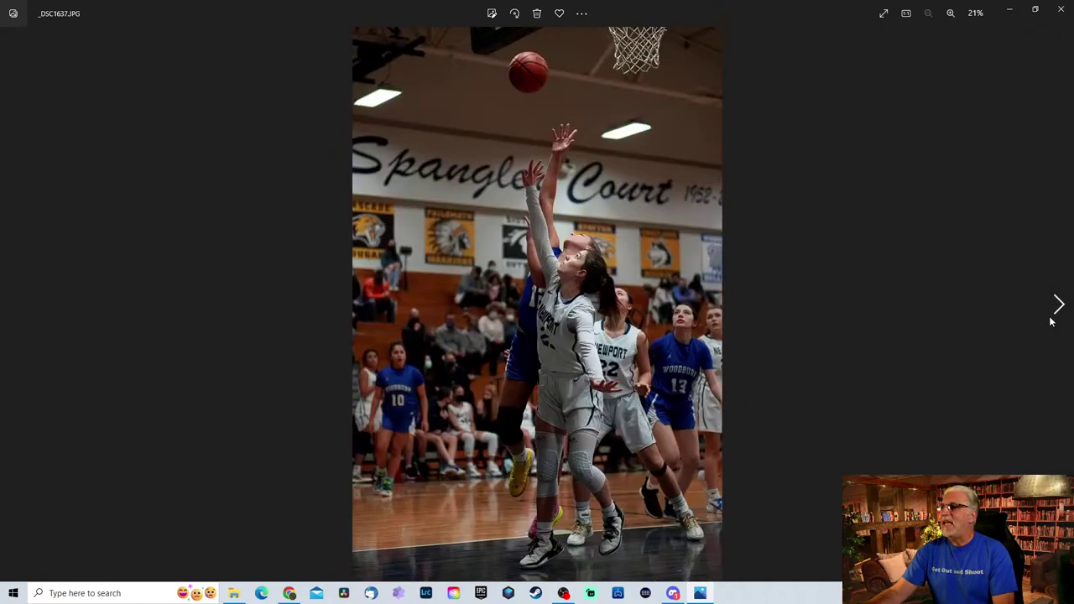
left_click(1050, 322)
left_click(1050, 322)
left_click(1051, 322)
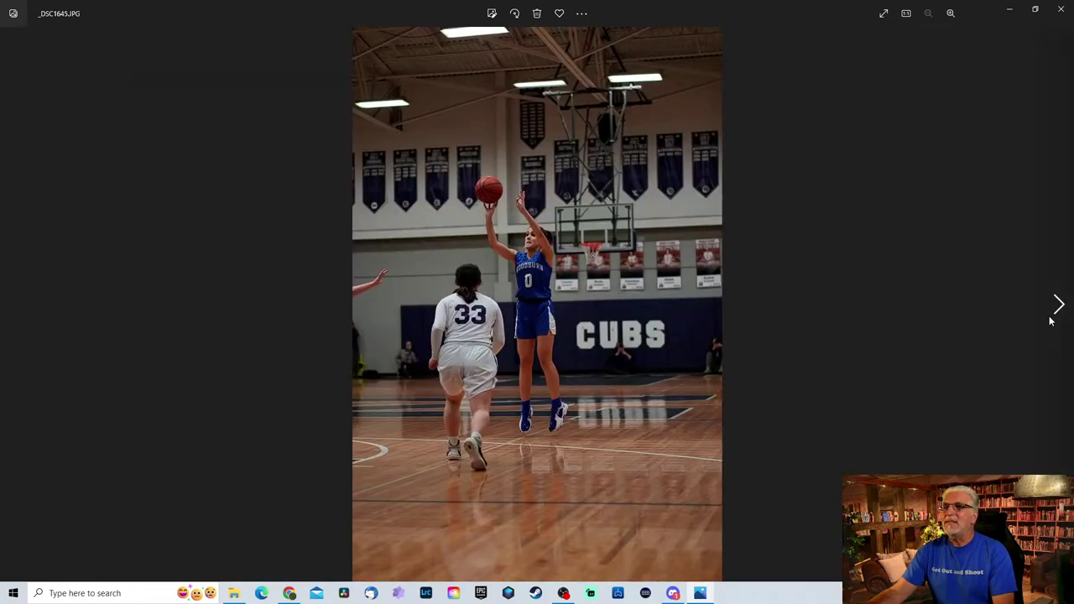
left_click(1050, 322)
left_click(1050, 322)
left_click(1050, 322)
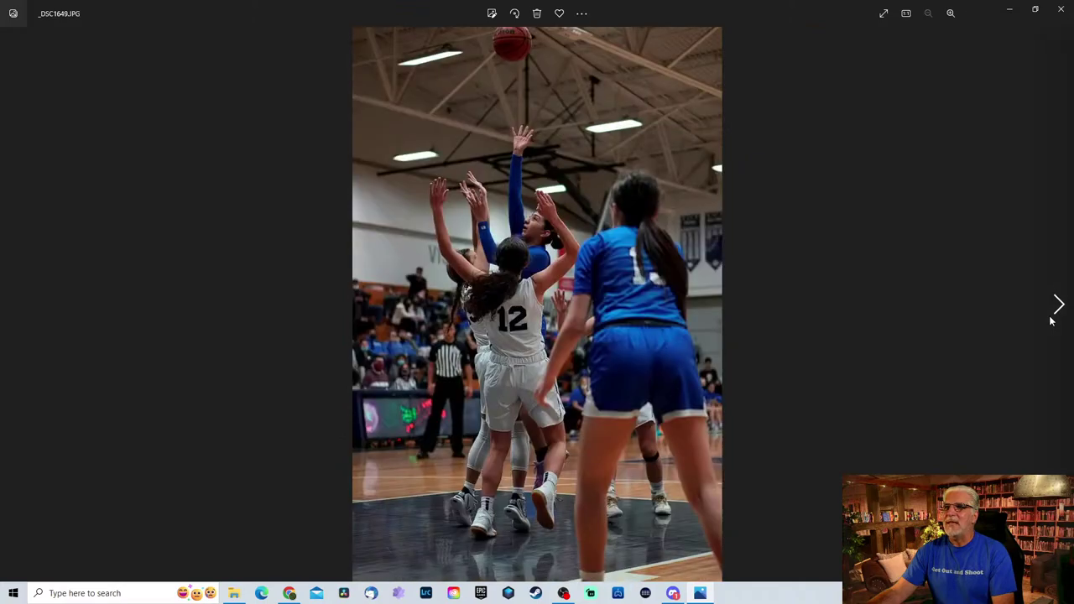
left_click(1051, 322)
left_click(1050, 322)
left_click(1051, 322)
left_click(1051, 322)
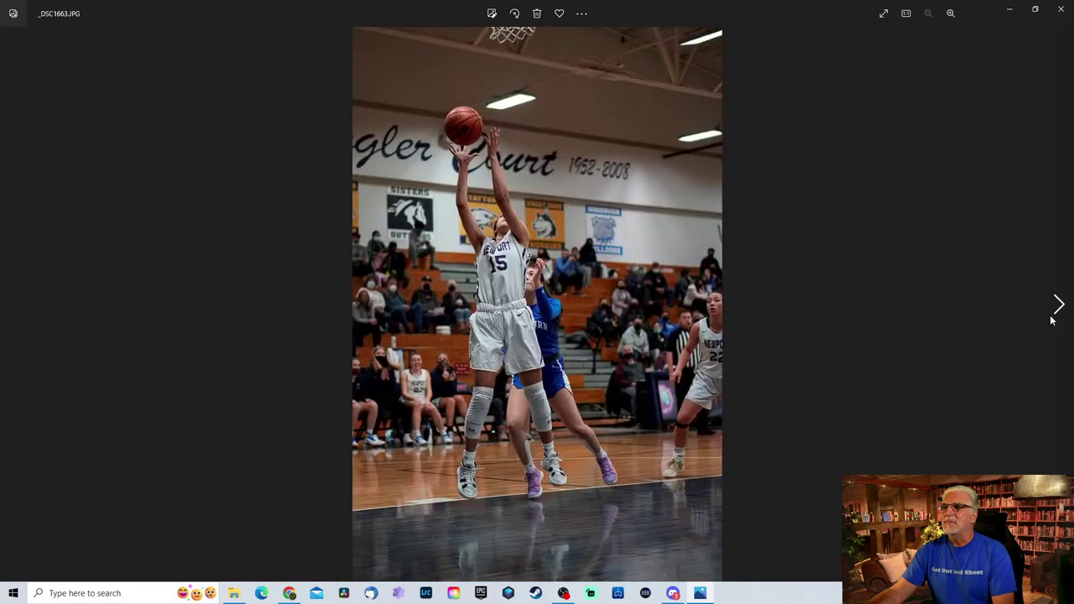
left_click(1050, 323)
left_click(1050, 318)
left_click(1051, 319)
left_click(1051, 319)
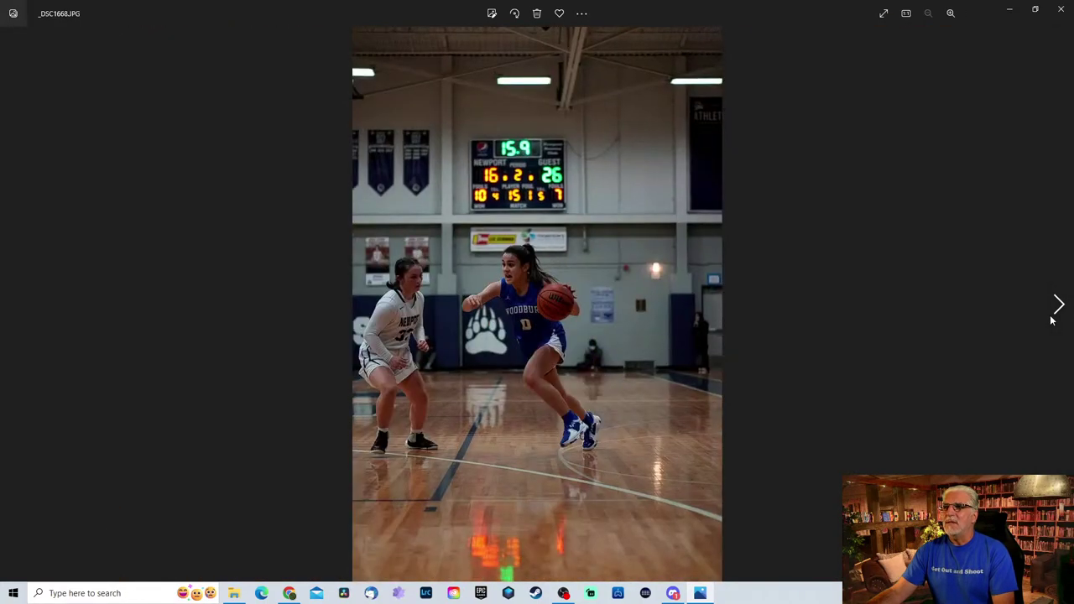
left_click(1051, 319)
left_click(1050, 319)
left_click(1050, 319)
left_click(1050, 319)
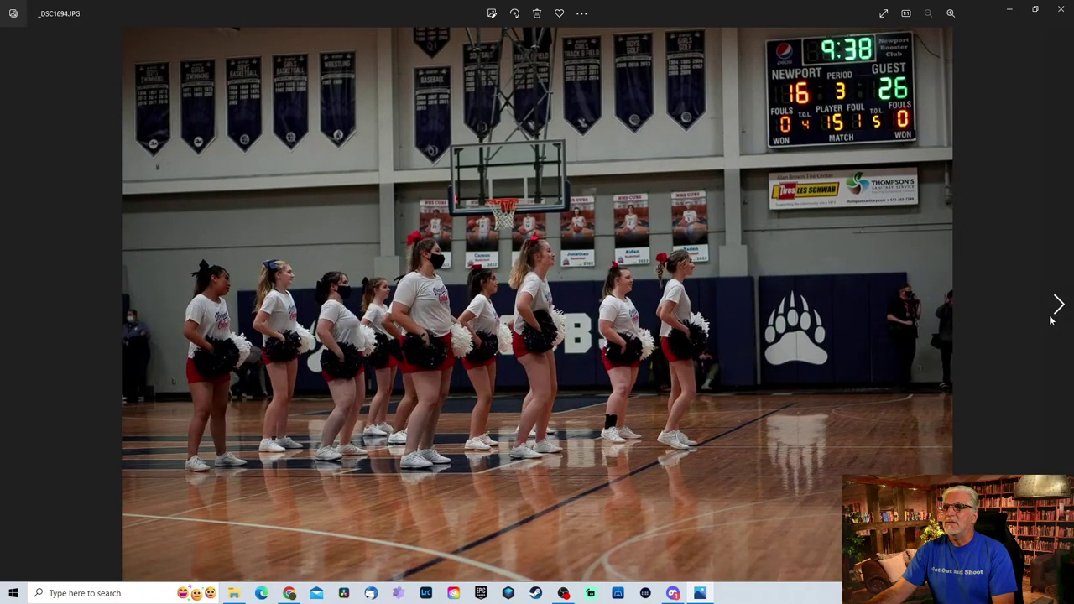
left_click(1051, 318)
left_click(1051, 319)
left_click(1051, 319)
left_click(1050, 319)
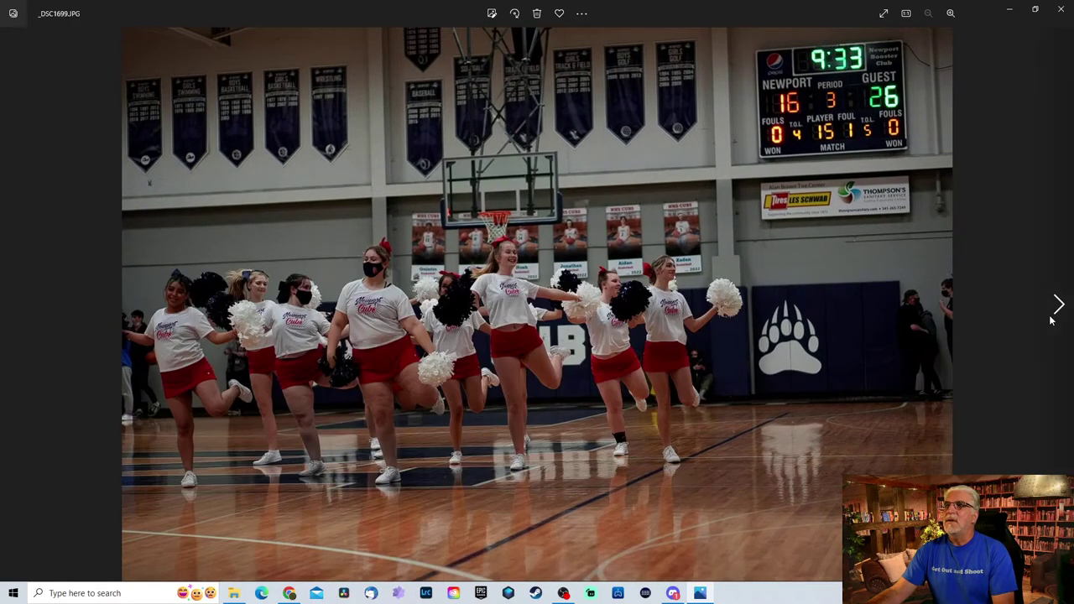
left_click(1050, 318)
left_click(1050, 319)
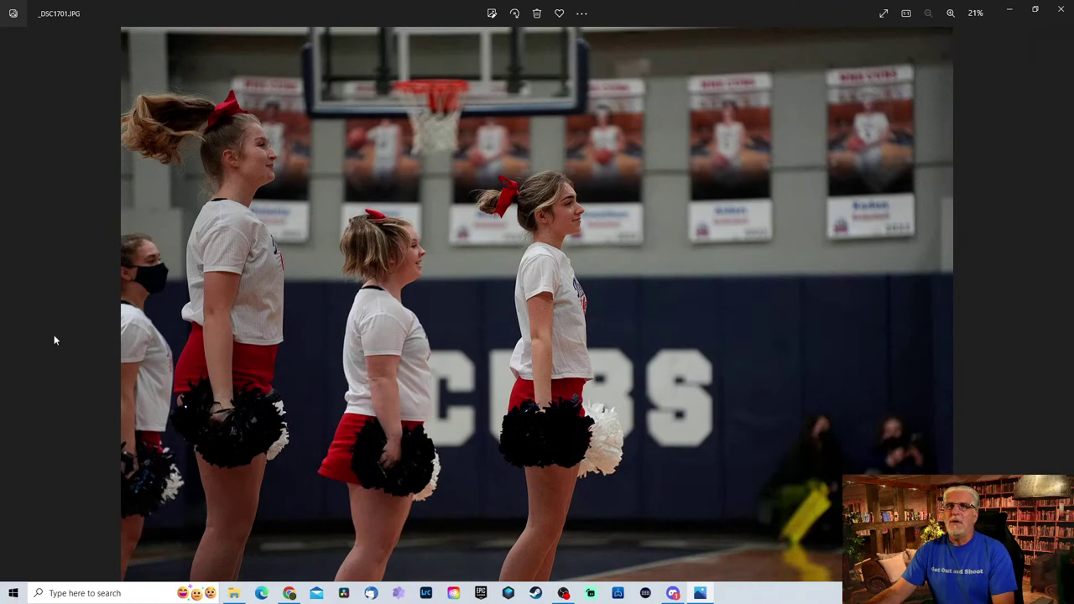
Go back to the cheerleader group photo _DSC1700 and examine the cheerleaders and wall posters in close-up.
left_click(27, 318)
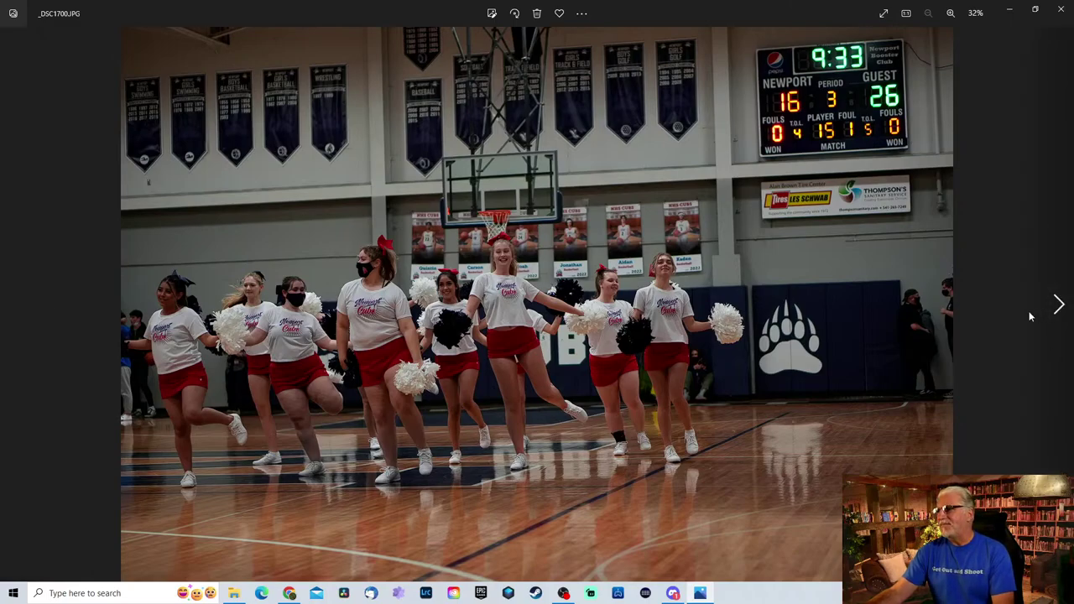
scroll(540, 287, "up", 5)
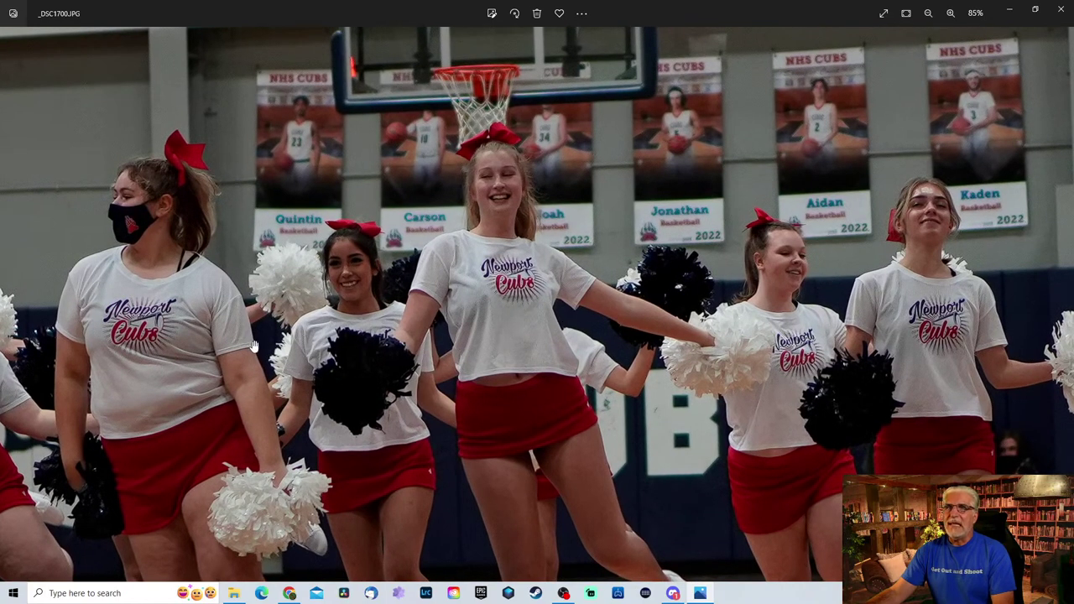
left_click_drag(356, 339, 495, 342)
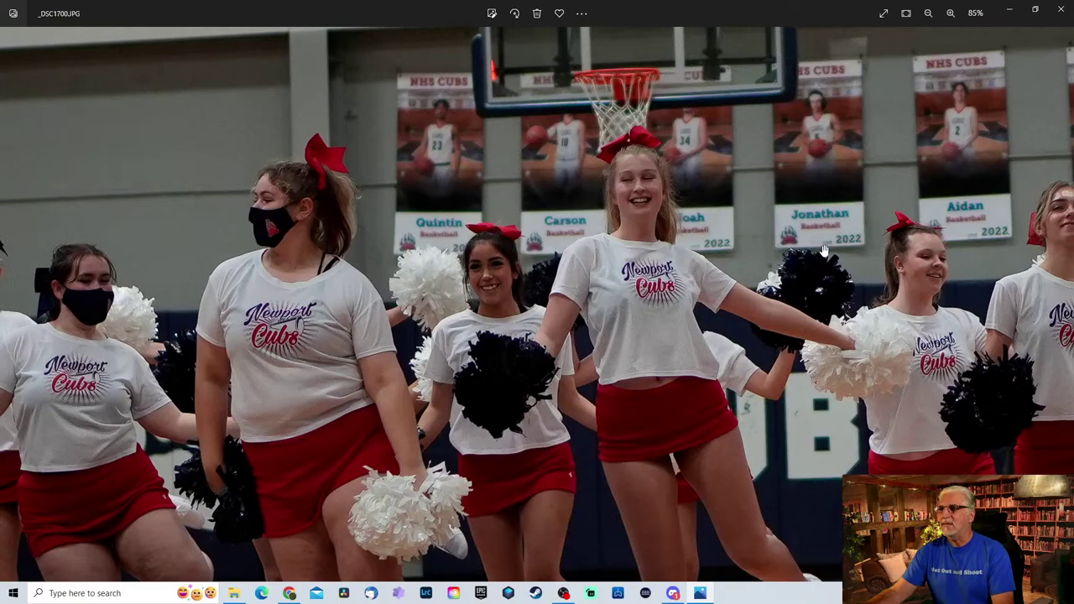
left_click_drag(825, 251, 592, 270)
scroll(498, 342, "down", 5)
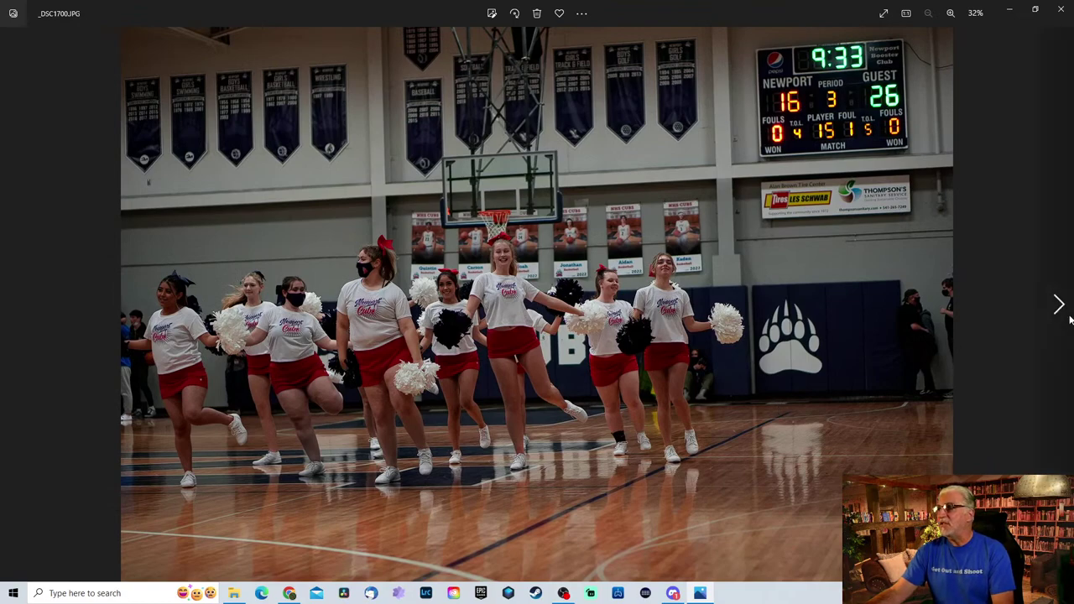
Browse on through the dribbling photos to _DSC1709 and return to _DSC1708 with Newport player 21 and her defender.
left_click(1059, 306)
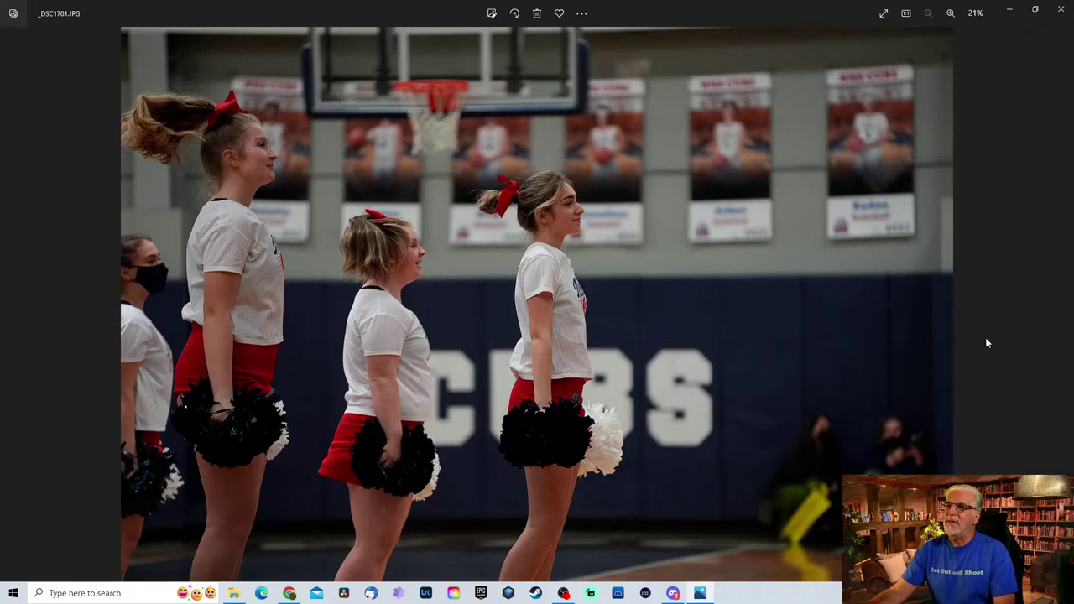
left_click(1060, 305)
left_click(1059, 305)
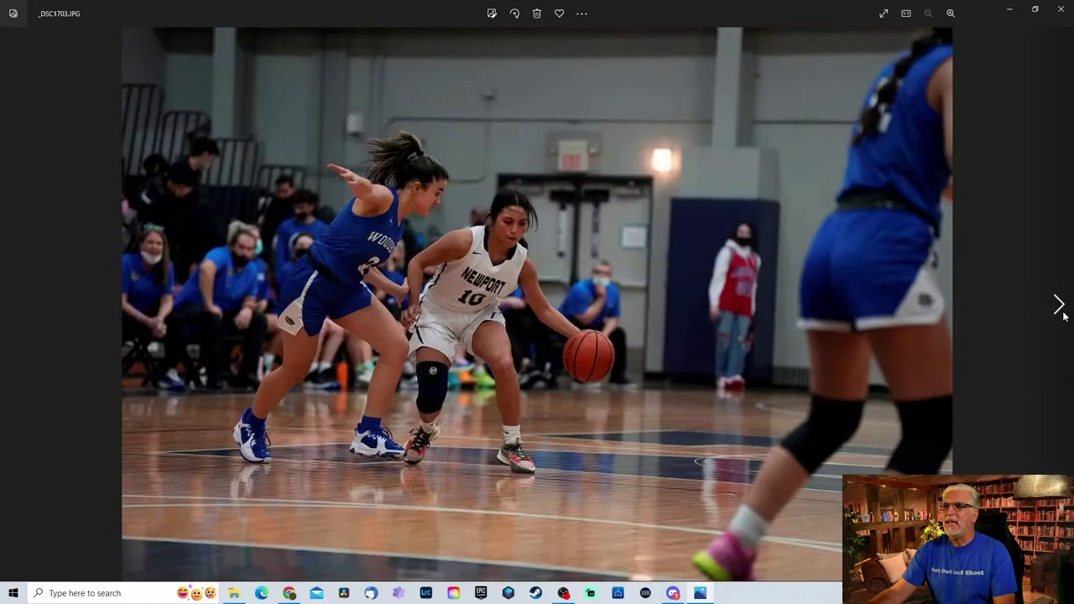
left_click(1059, 305)
left_click(1062, 316)
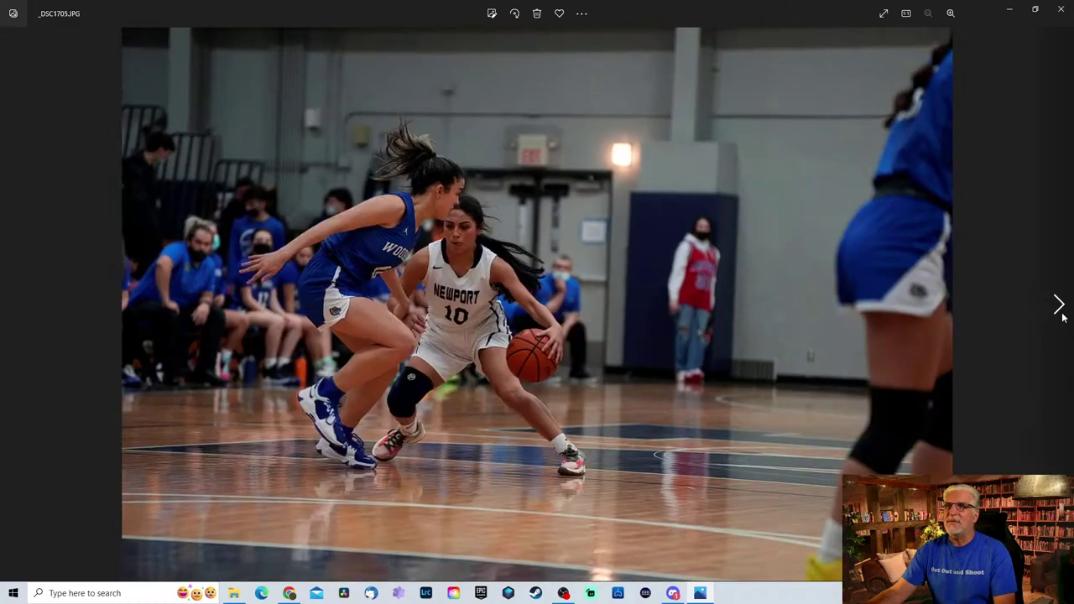
left_click(1062, 316)
left_click(1063, 316)
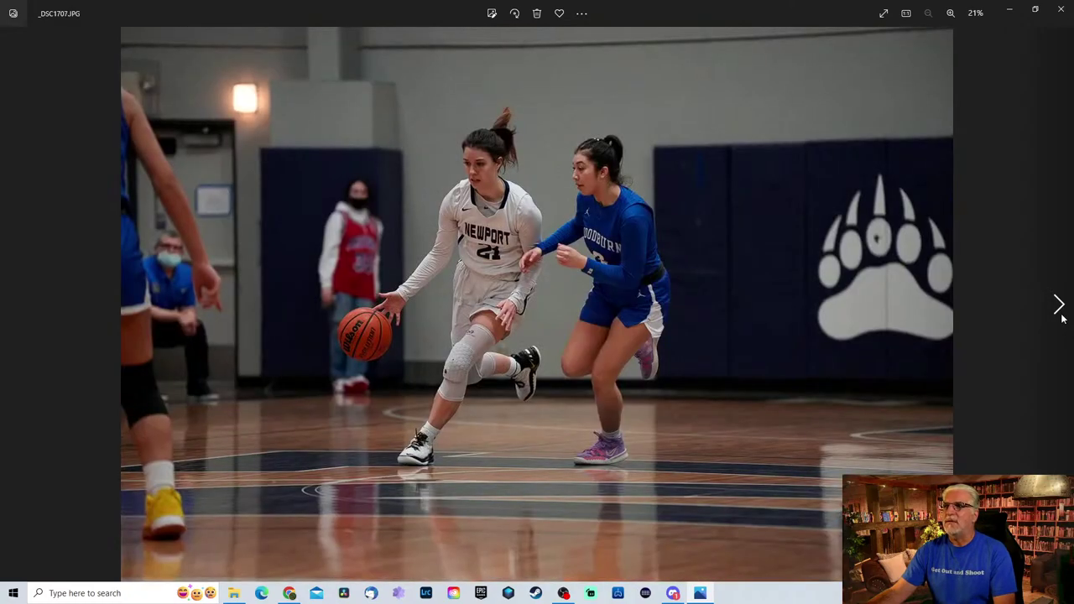
left_click(1062, 316)
left_click(1061, 317)
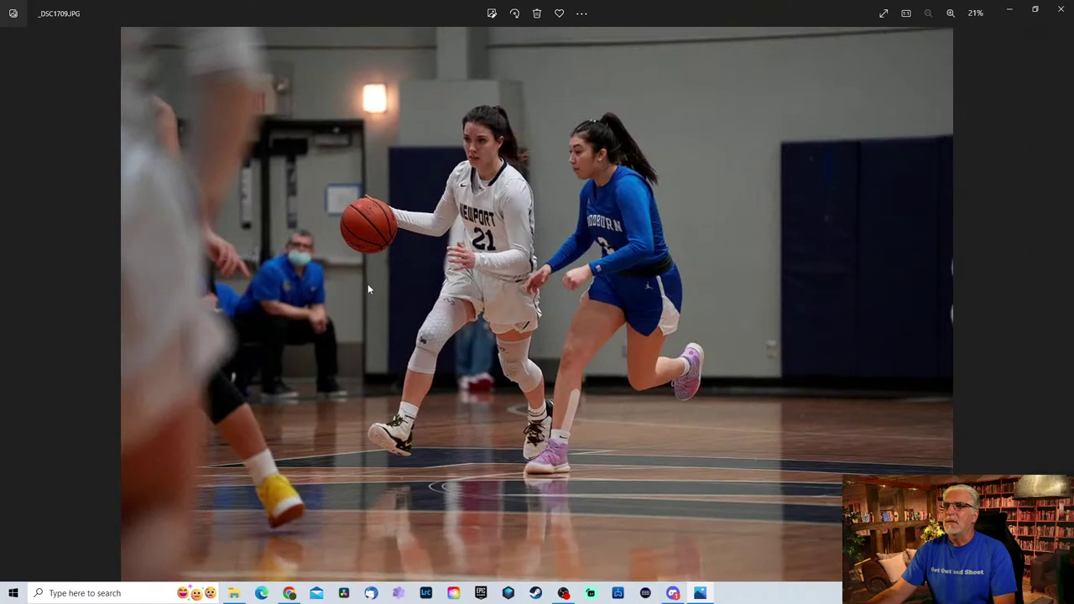
left_click(15, 306)
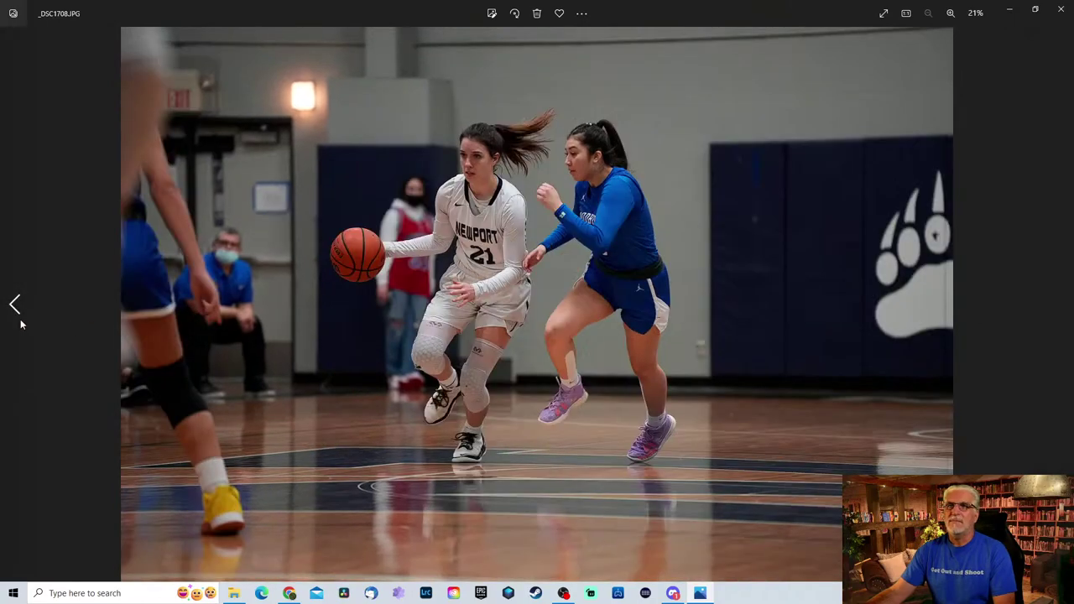
Crop _DSC1708 in 3:2 around the dribbler, the ball and the defender, cutting out the blurred player in the foreground.
left_click(492, 15)
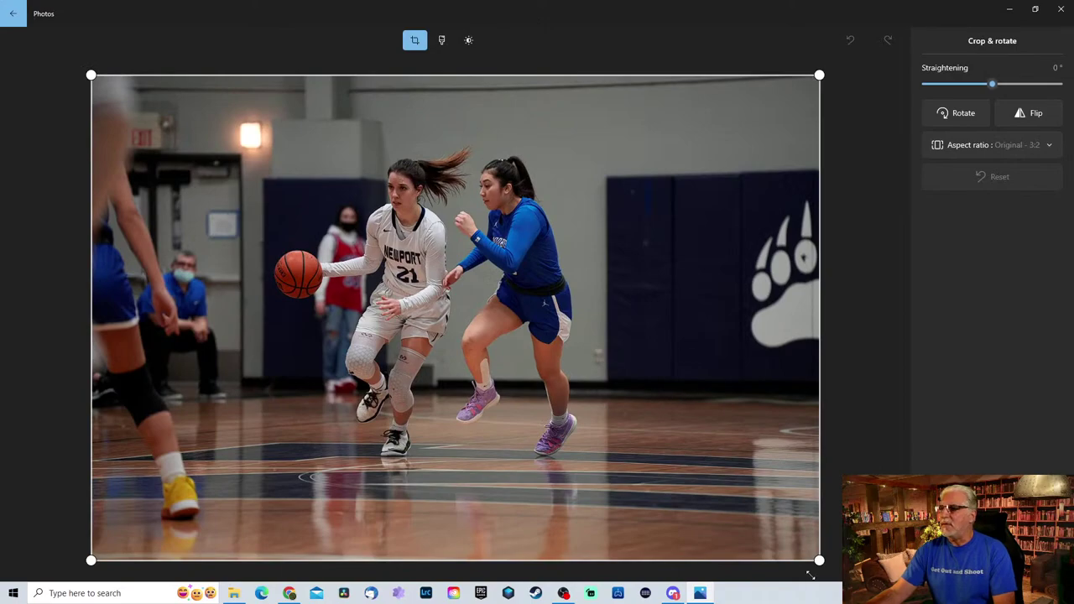
left_click_drag(808, 573, 722, 510)
left_click_drag(627, 375, 521, 327)
left_click_drag(816, 292, 710, 290)
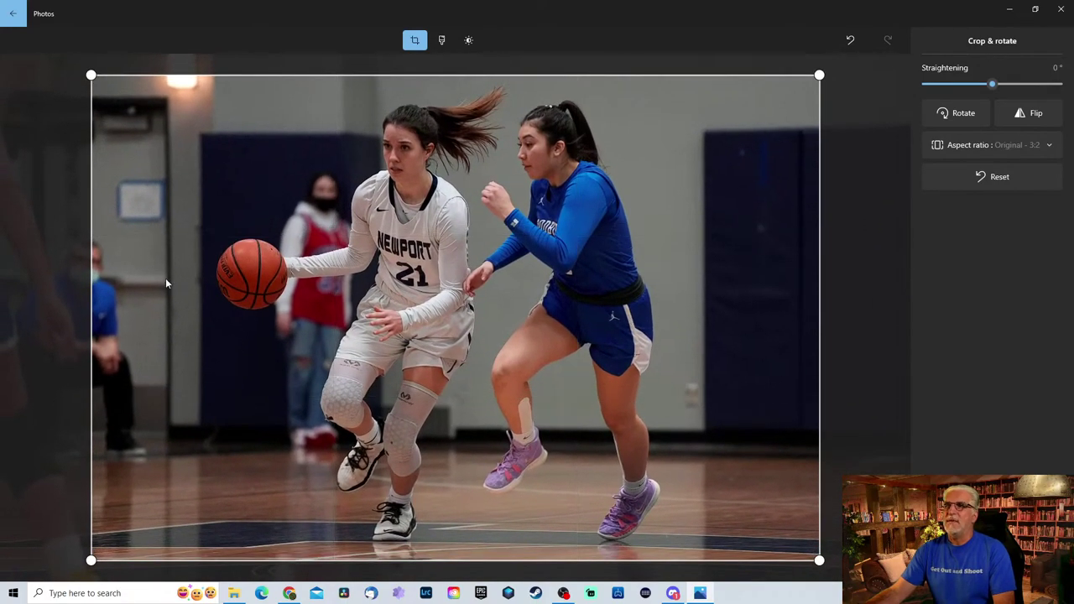
left_click_drag(168, 284, 267, 292)
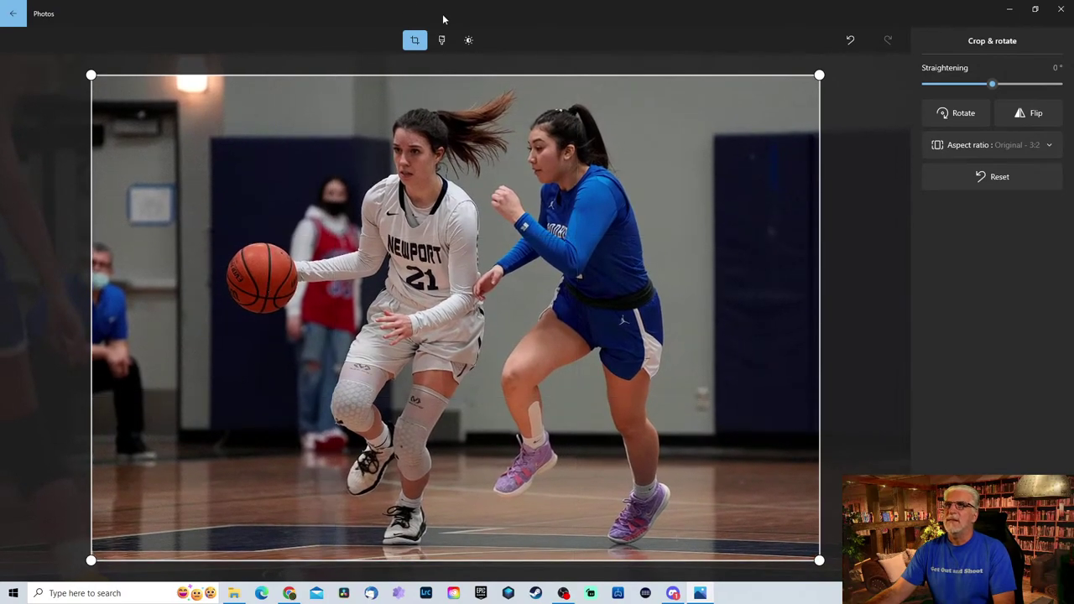
Enhance the cropped dribbling photo and lower its clarity to -5.
left_click(441, 39)
left_click(959, 99)
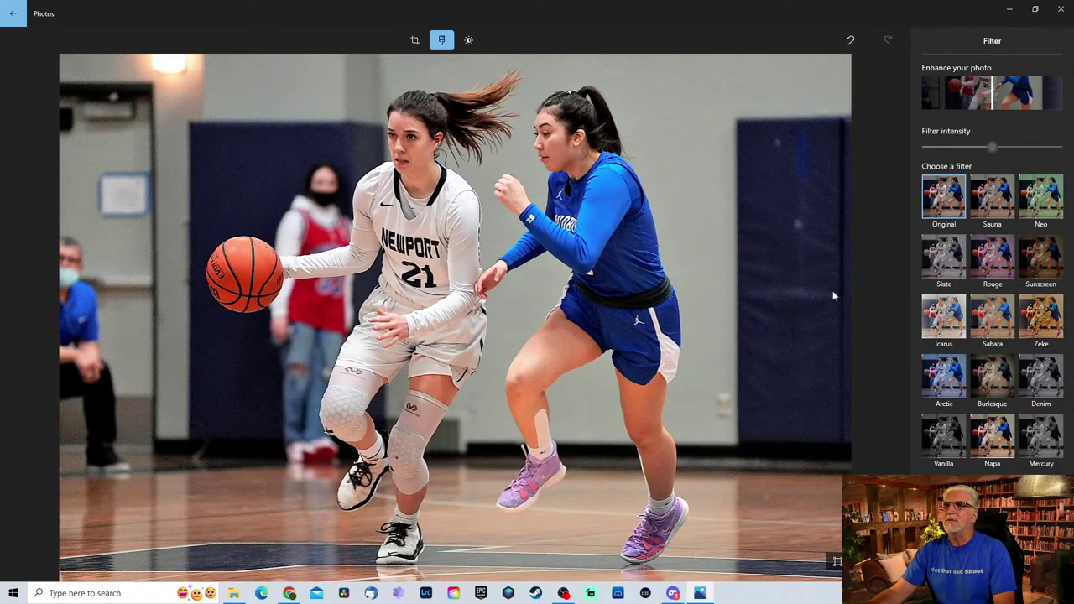
left_click(468, 40)
left_click(989, 212)
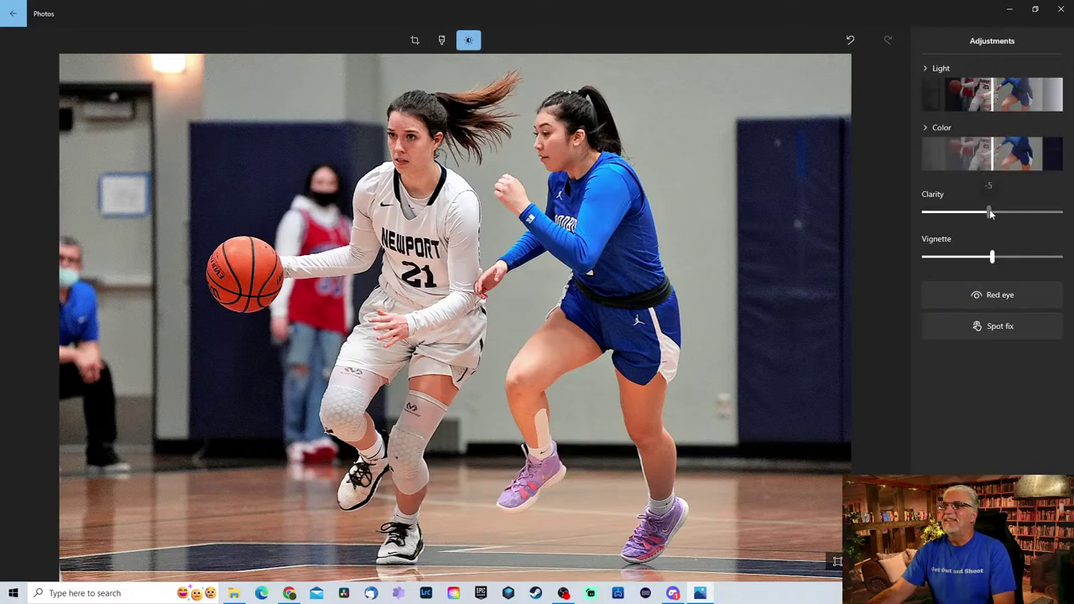
Save a copy of _DSC1708 in the Downloads folder with its clarity lowered further and its color raised slightly.
left_click_drag(990, 213, 967, 213)
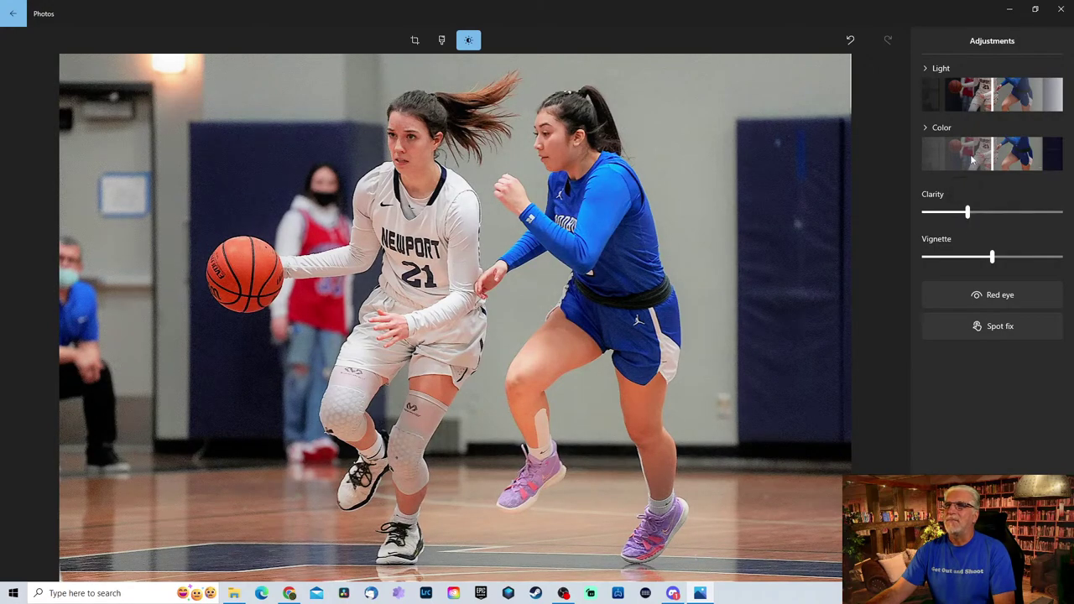
left_click(932, 70)
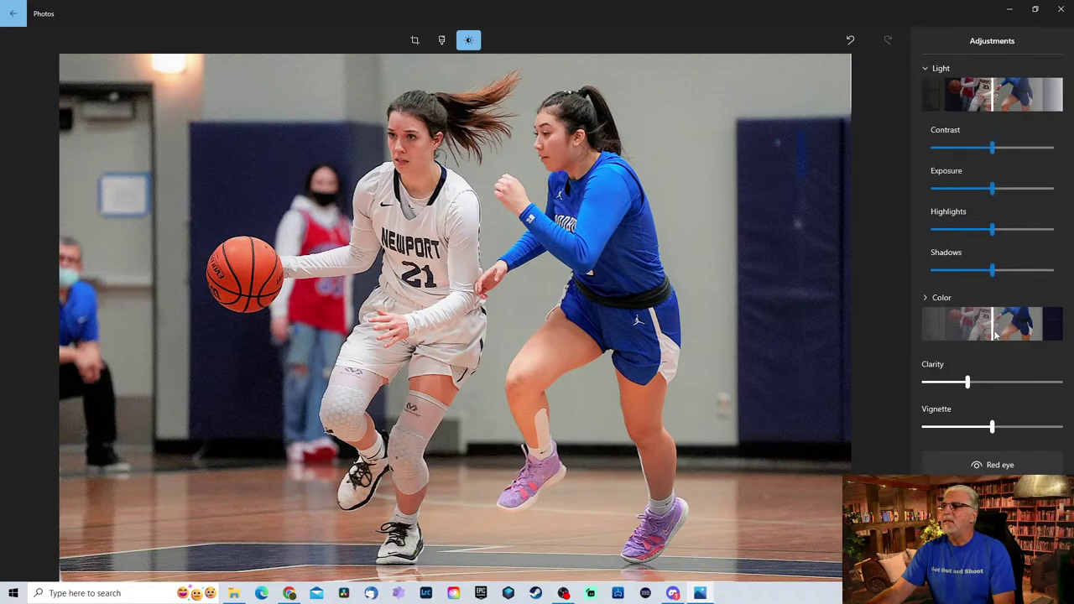
mouse_move(995, 335)
left_mouse_down()
mouse_move(1036, 334)
mouse_move(996, 334)
left_mouse_up()
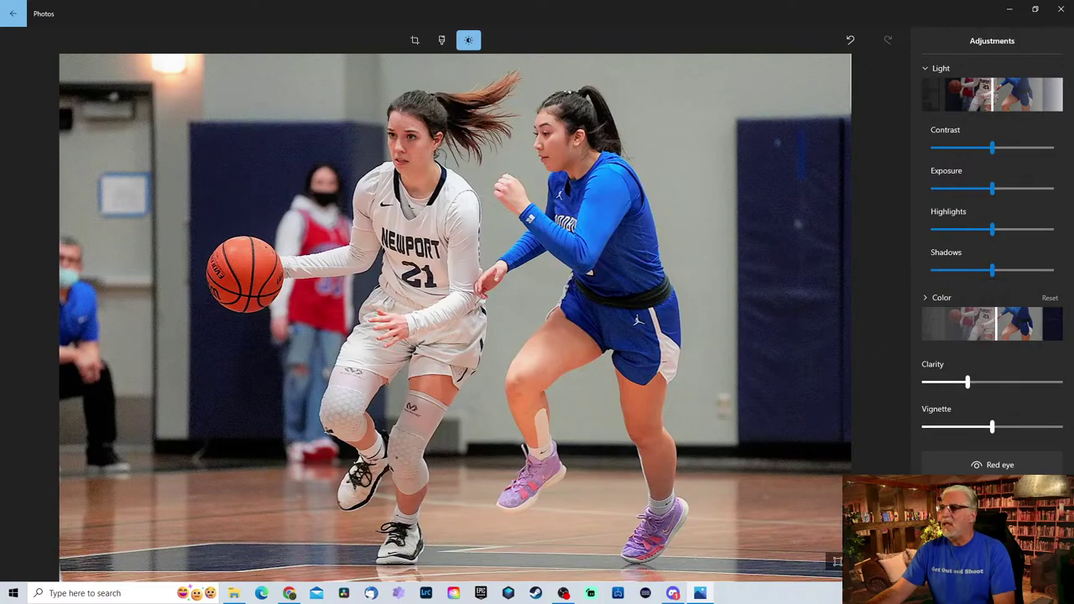
key("ctrl+s")
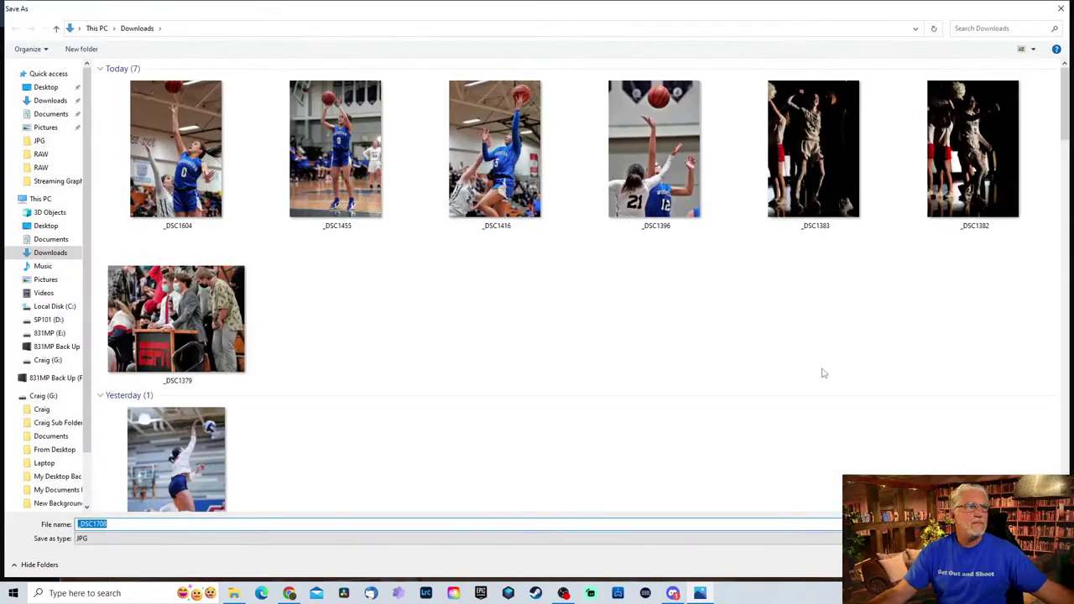
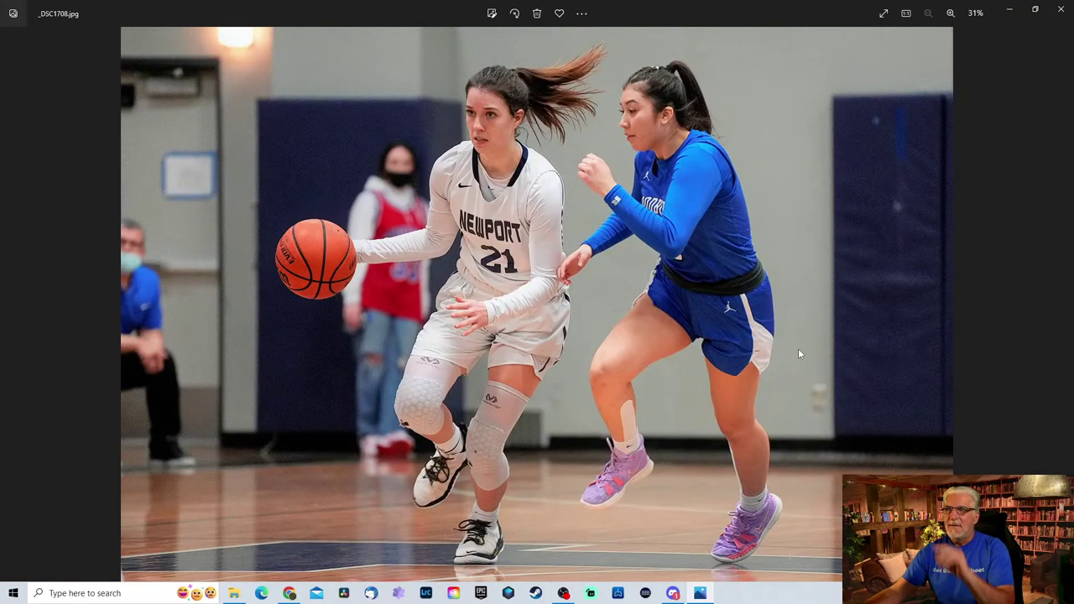
left_click(1059, 12)
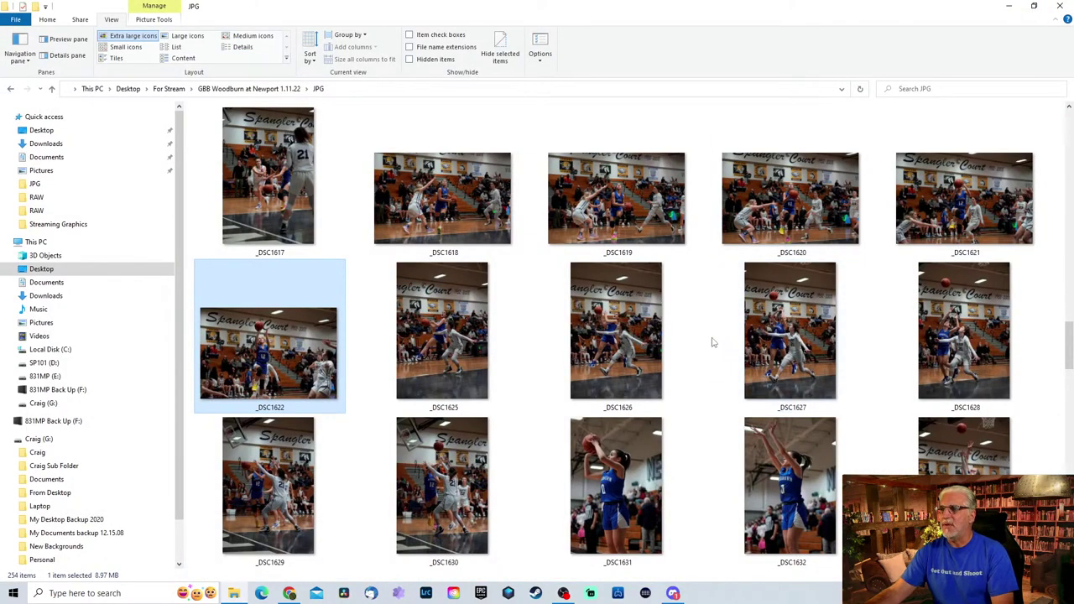
Find photo _DSC1743 of the Newport dribbler facing blue defender 5 in the game's JPG folder and open it.
scroll(629, 360, "down", 15)
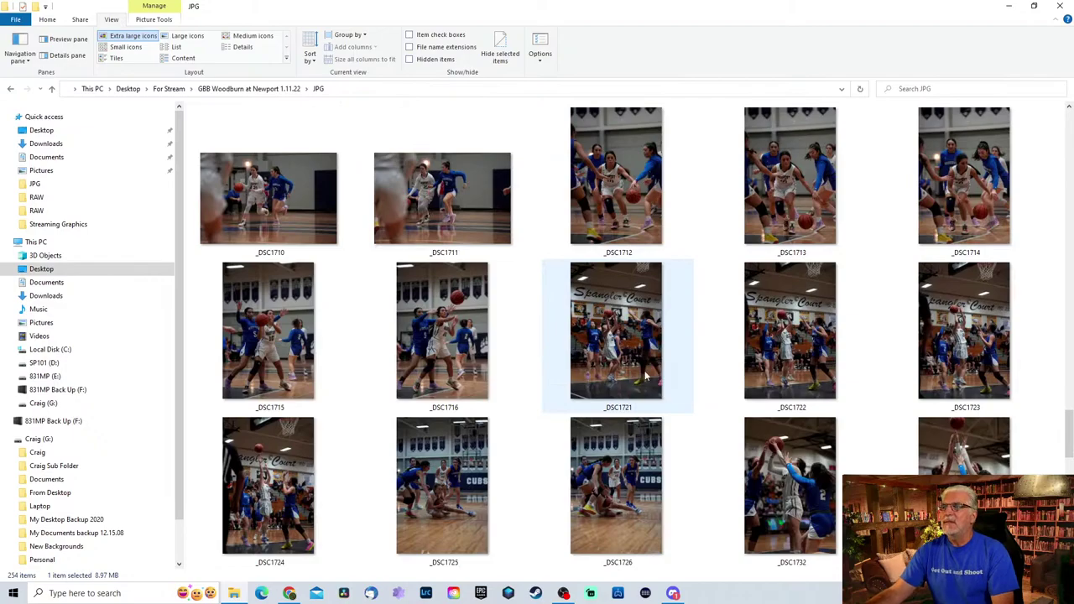
scroll(645, 370, "up", 3)
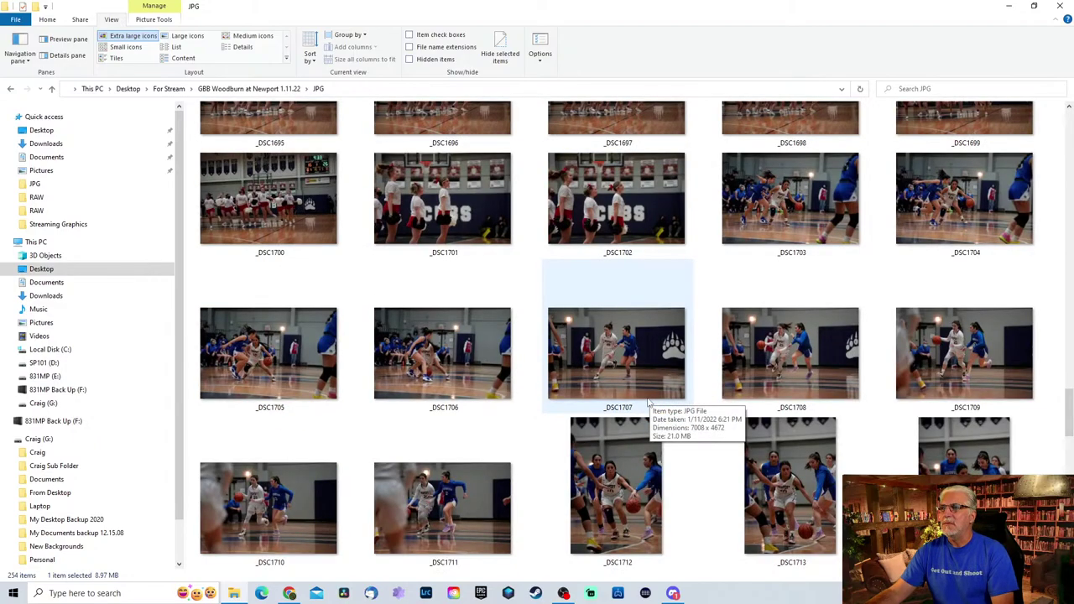
scroll(647, 402, "down", 4)
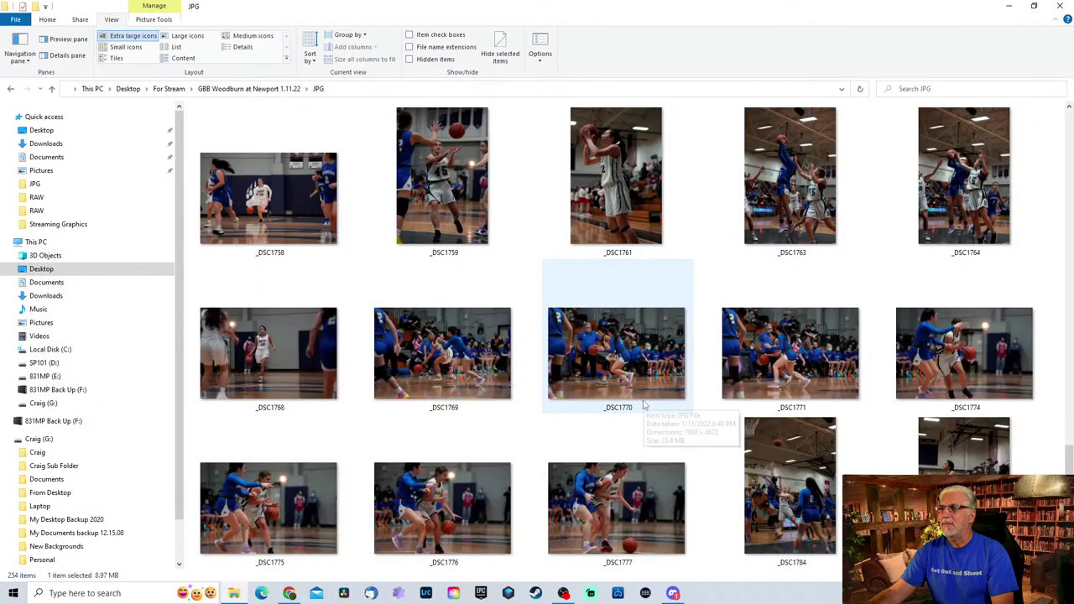
double_click(615, 350)
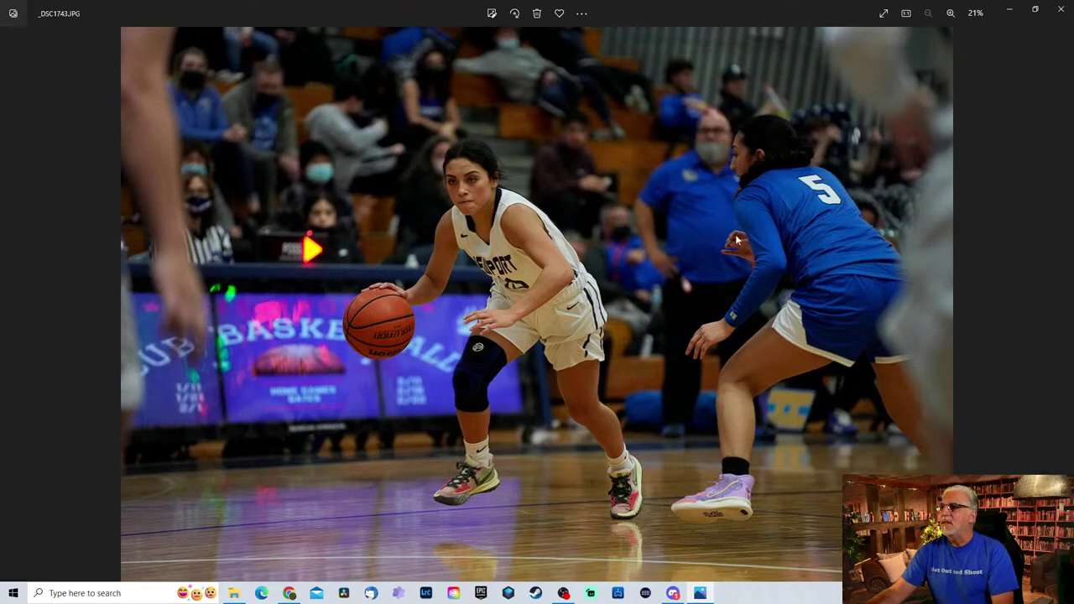
Crop _DSC1743 in 3:2 around the dribbler and defender 5, cutting out the blurred players at both sides.
left_click(492, 14)
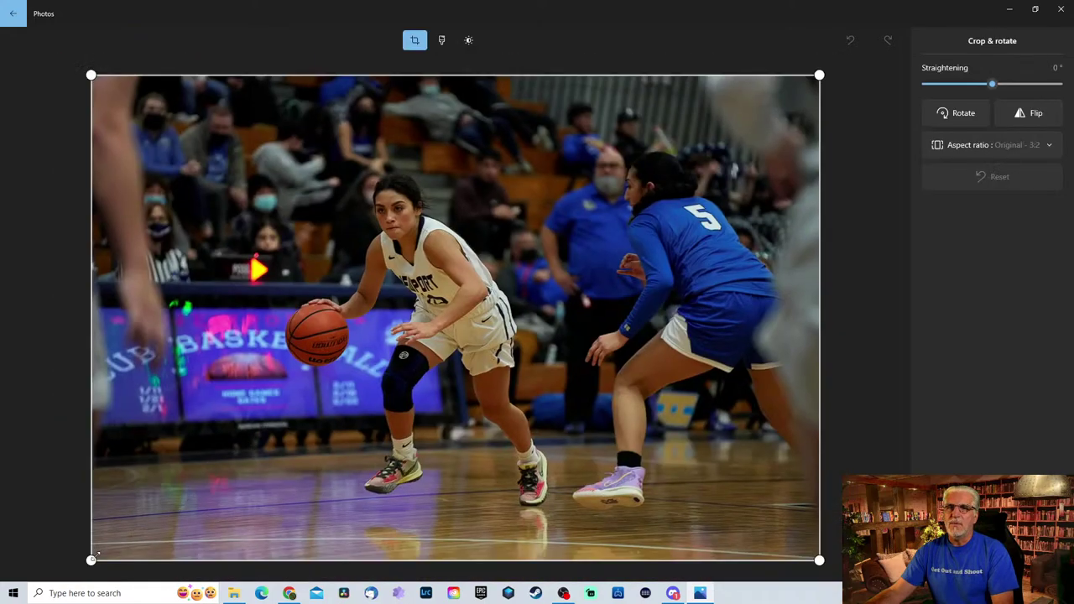
left_click_drag(95, 556, 206, 482)
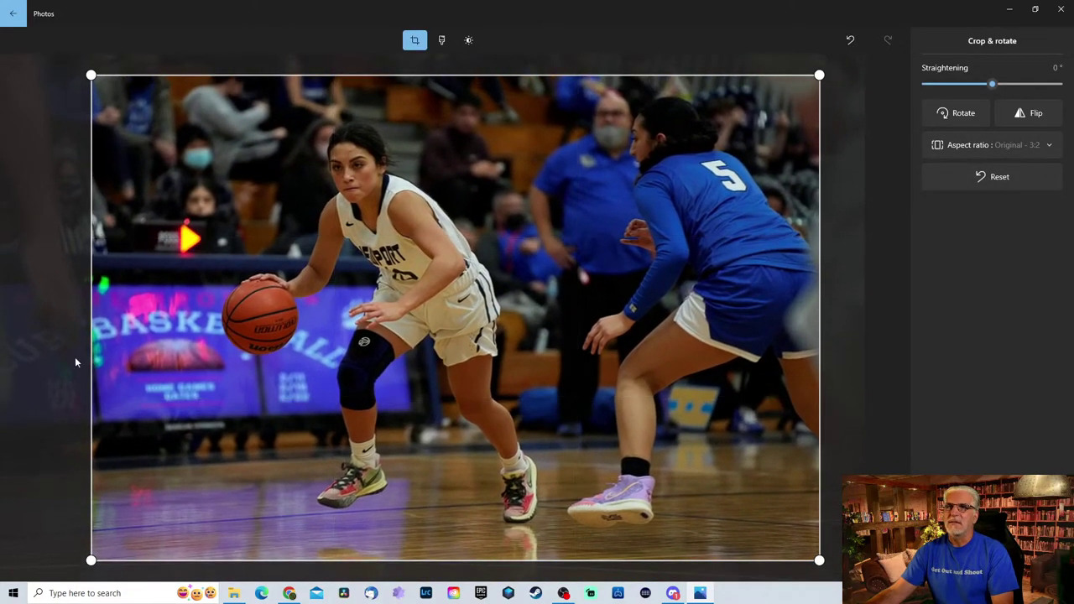
left_click_drag(91, 356, 190, 357)
left_click_drag(374, 338, 583, 348)
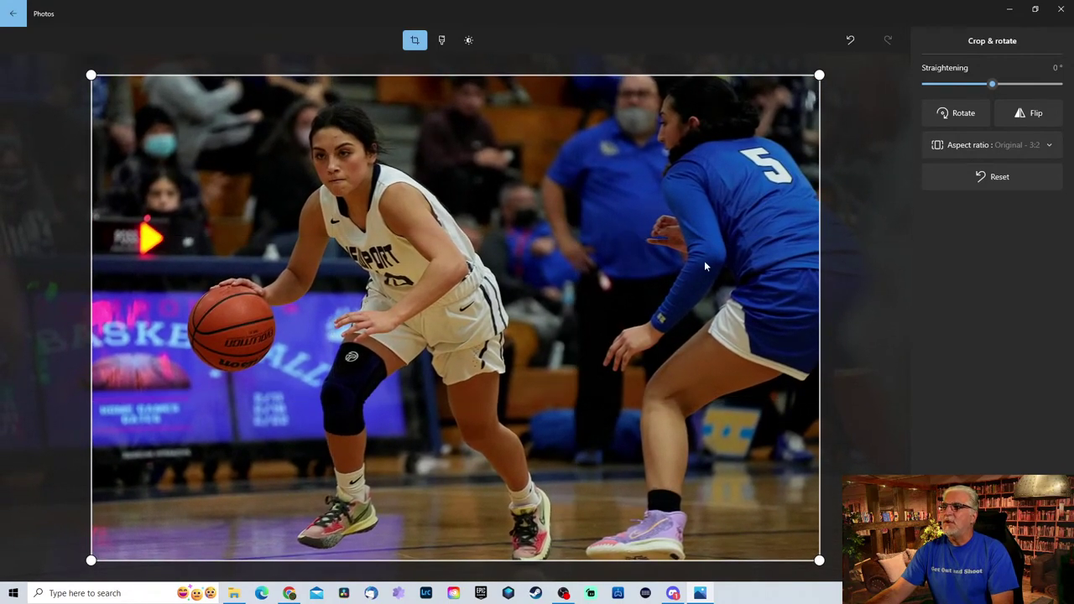
left_click_drag(727, 250, 728, 338)
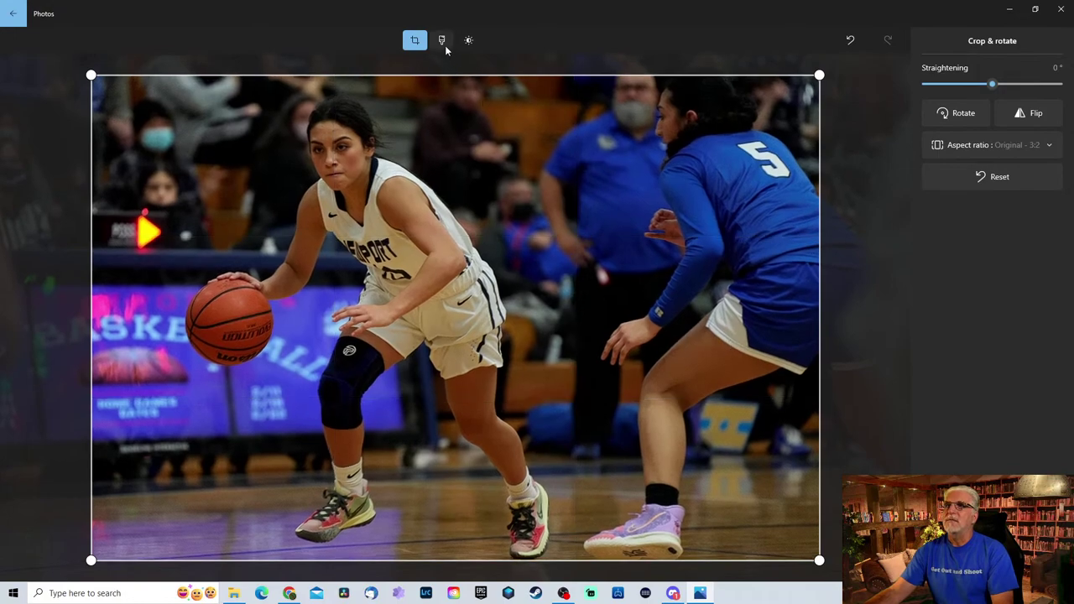
Enhance the cropped dribbling photo and lower its clarity slightly.
left_click(442, 42)
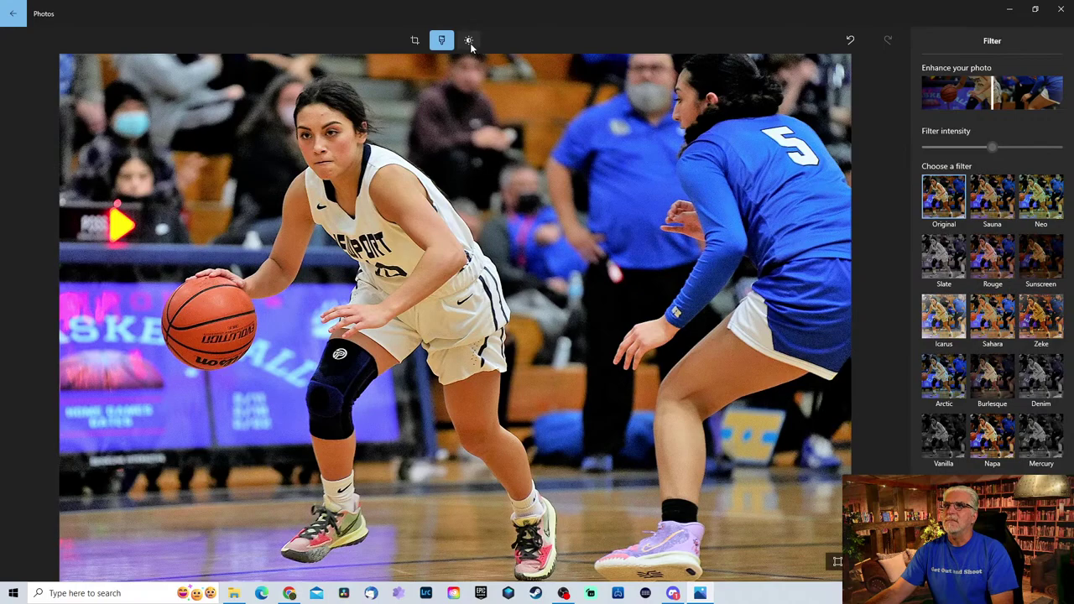
left_click(469, 40)
mouse_move(992, 212)
left_mouse_down()
mouse_move(969, 212)
mouse_move(981, 212)
left_mouse_up()
Remove all color from the photo to make it black and white, and raise its clarity above neutral.
left_click(926, 130)
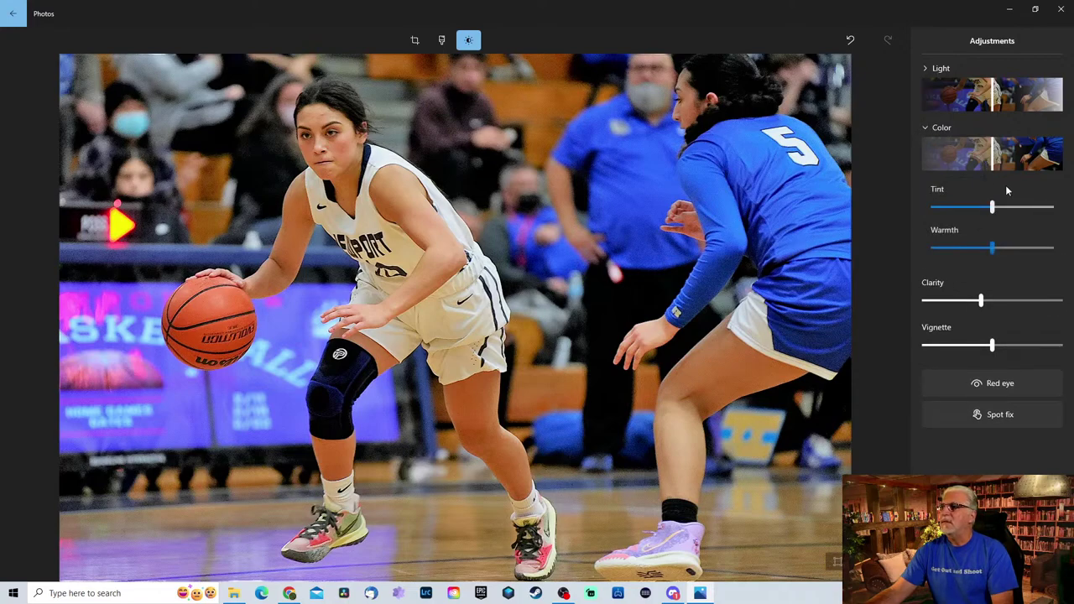
left_click_drag(994, 172, 986, 172)
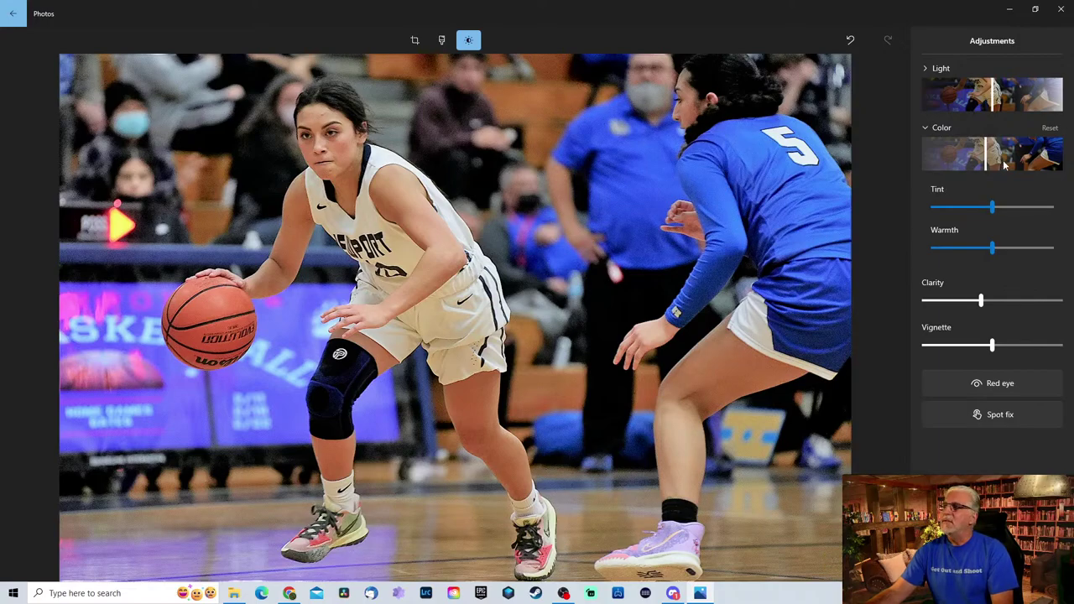
left_click_drag(989, 163, 883, 173)
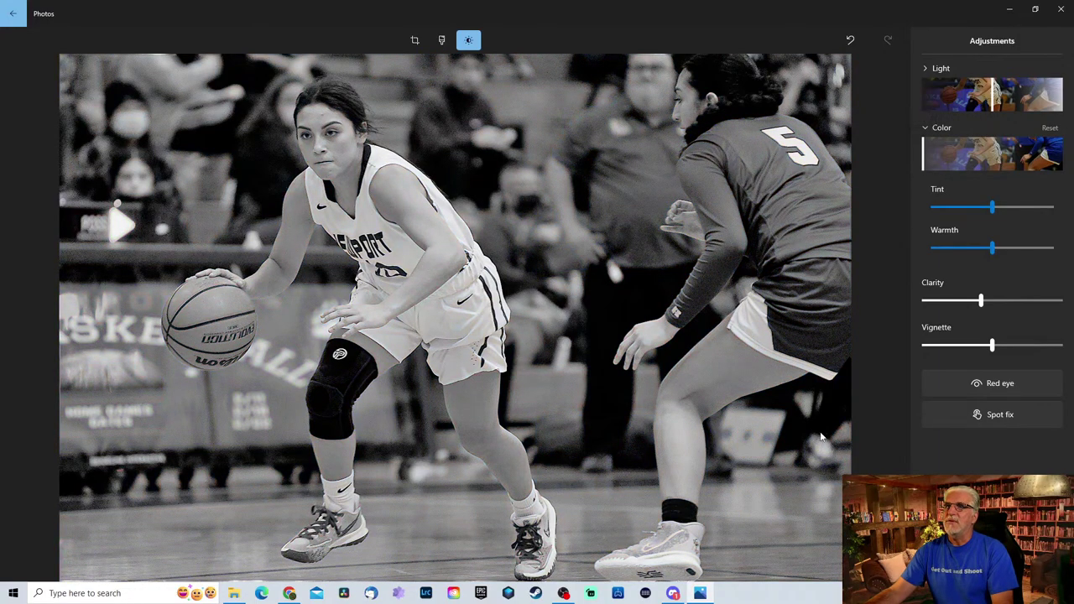
left_click_drag(981, 300, 1009, 306)
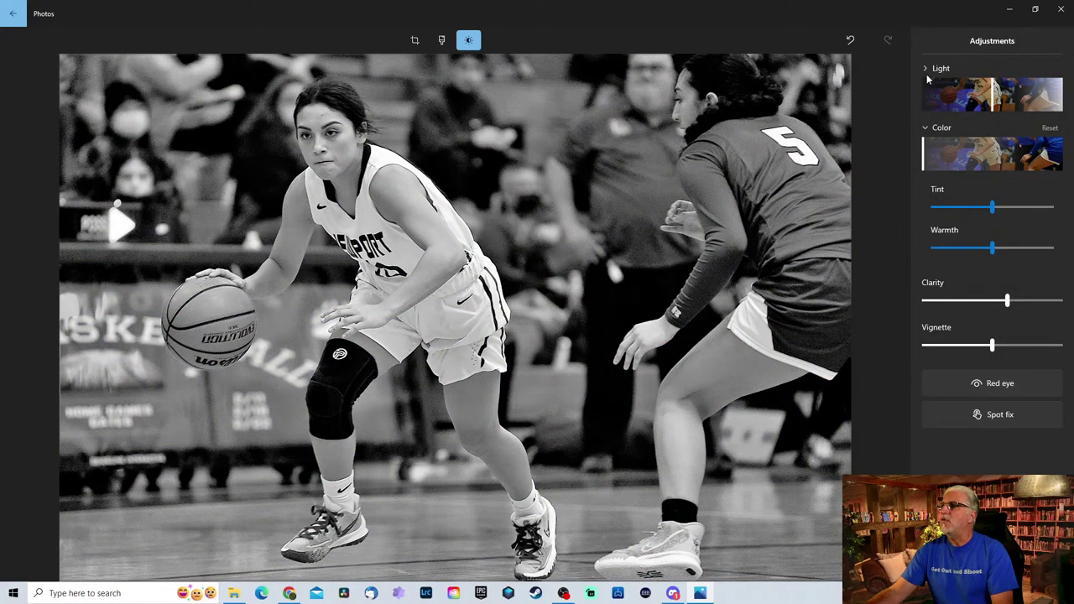
Raise the contrast, lower the highlights and lift the shadows slightly, and save a copy of the black-and-white photo.
left_click(926, 74)
left_click_drag(994, 149, 1005, 149)
left_click_drag(992, 229, 971, 229)
mouse_move(994, 270)
left_mouse_down()
mouse_move(965, 271)
mouse_move(1051, 272)
mouse_move(973, 270)
mouse_move(998, 271)
left_mouse_up()
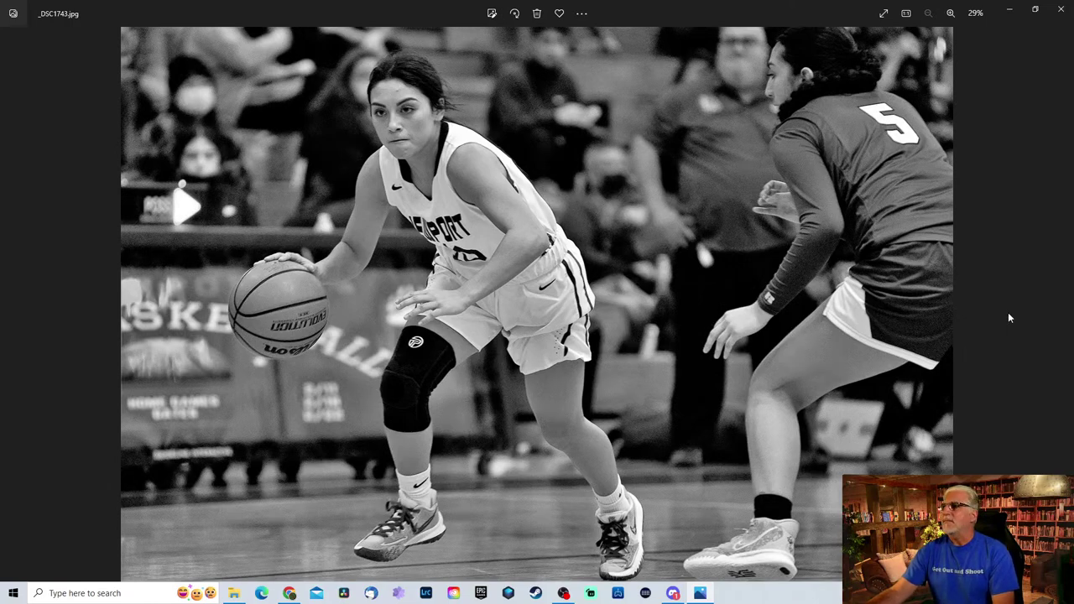
left_click(1060, 10)
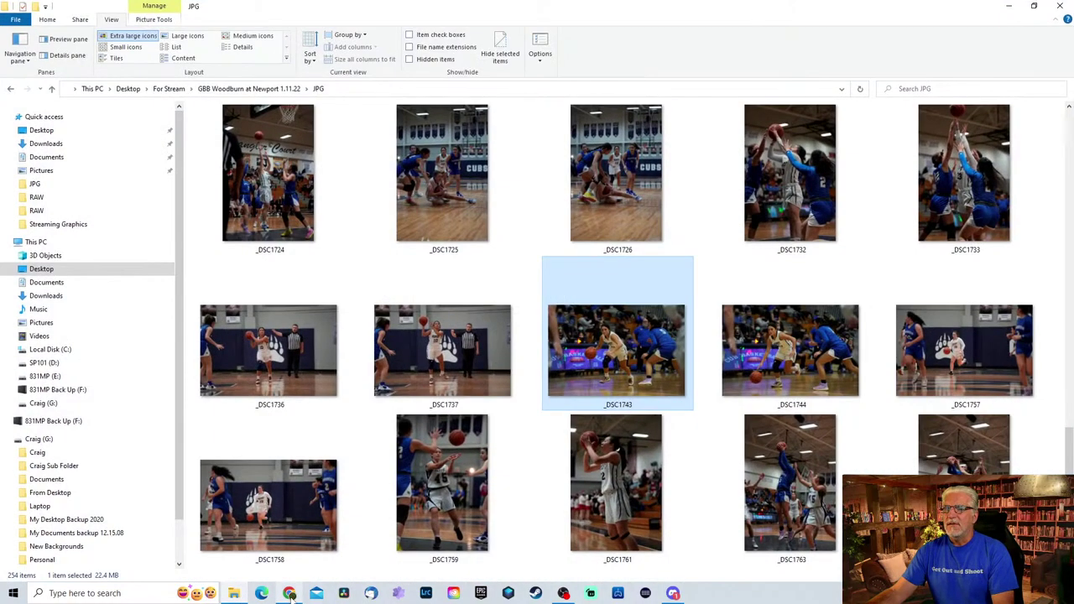
Open photo _SP11155 from the RAW folder of FB Oakridge at Toledo 9.16.22, under STSN, Photos, Oregon, 2022, Football on drive 831MP (E:).
left_click(290, 593)
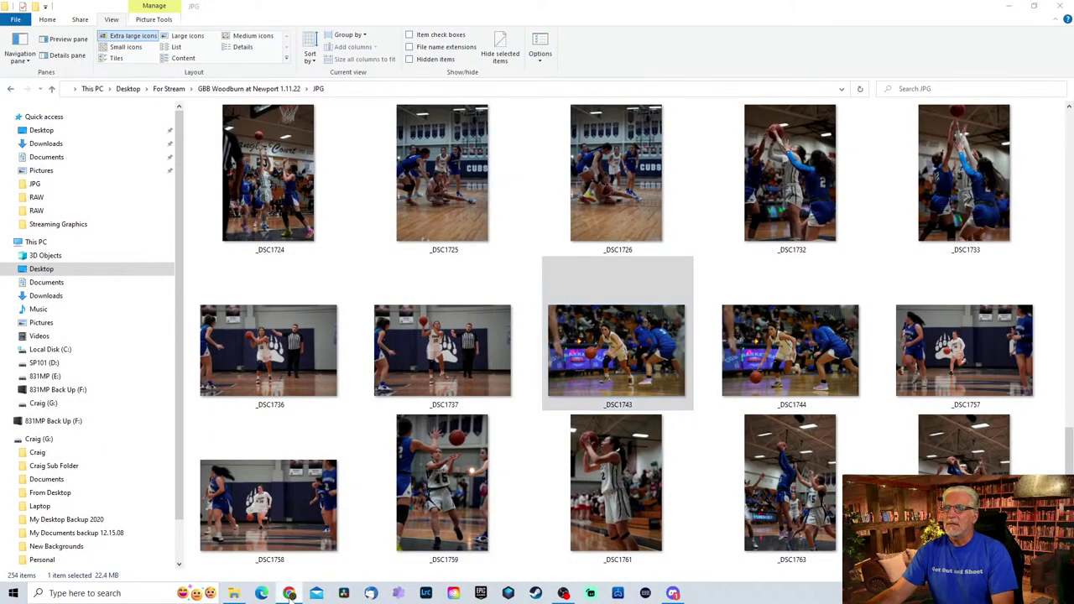
left_click(47, 376)
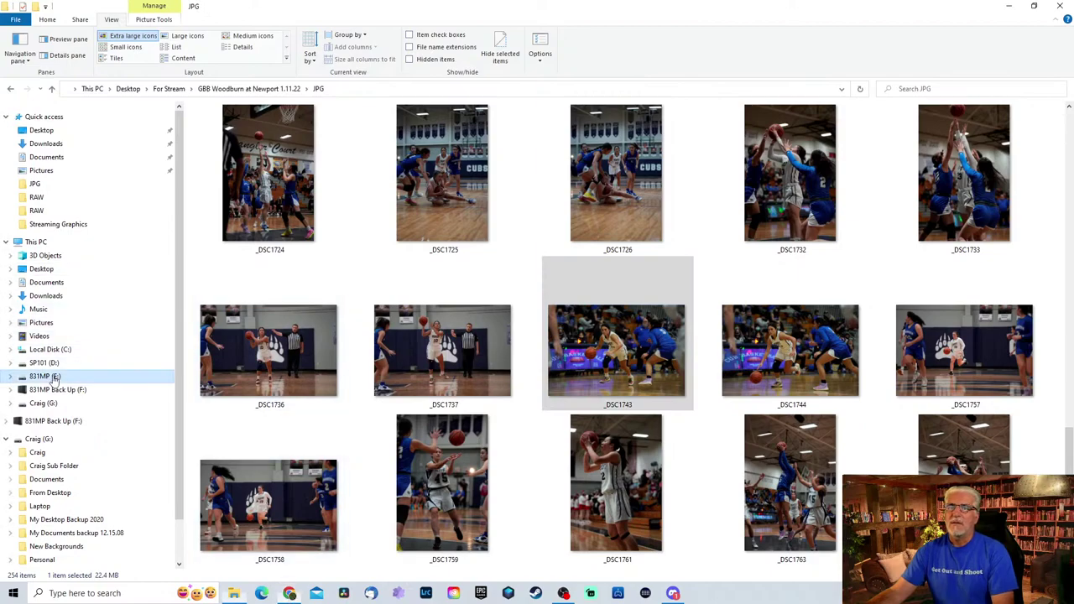
double_click(244, 182)
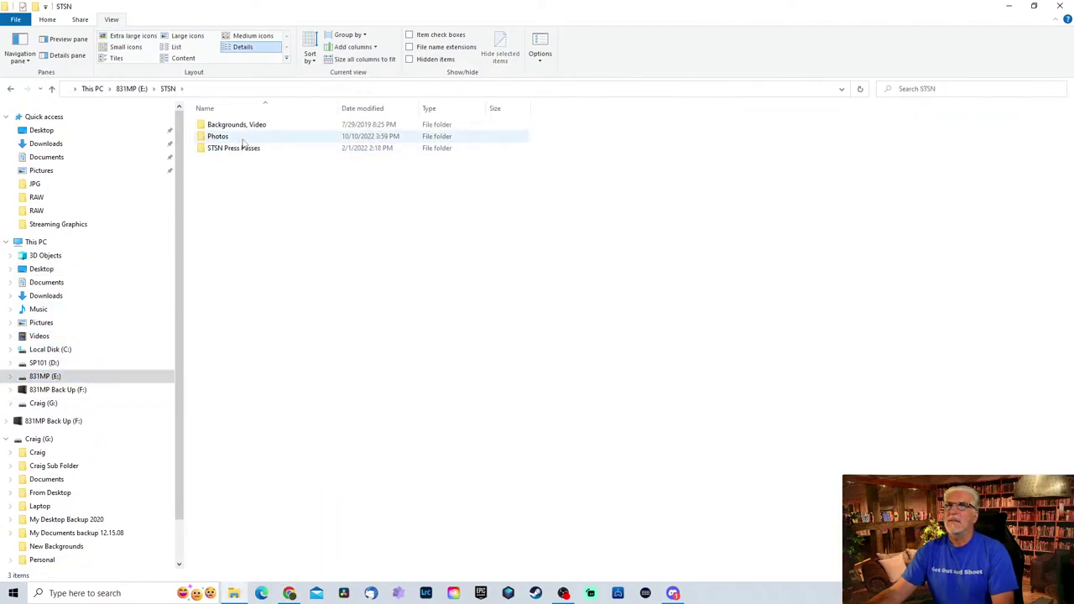
double_click(267, 138)
double_click(252, 139)
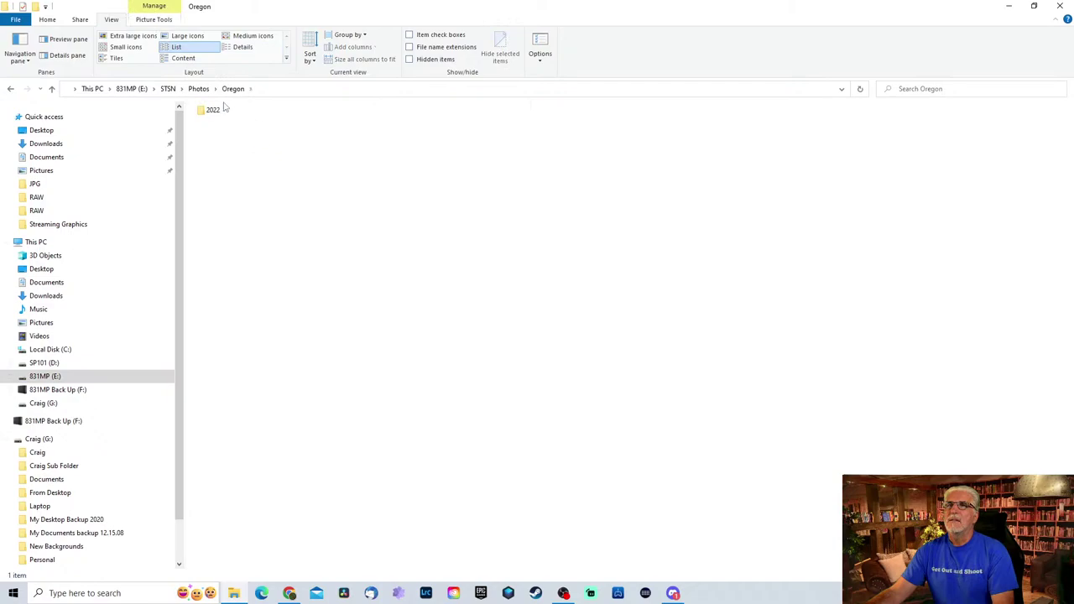
left_click(219, 111)
double_click(220, 111)
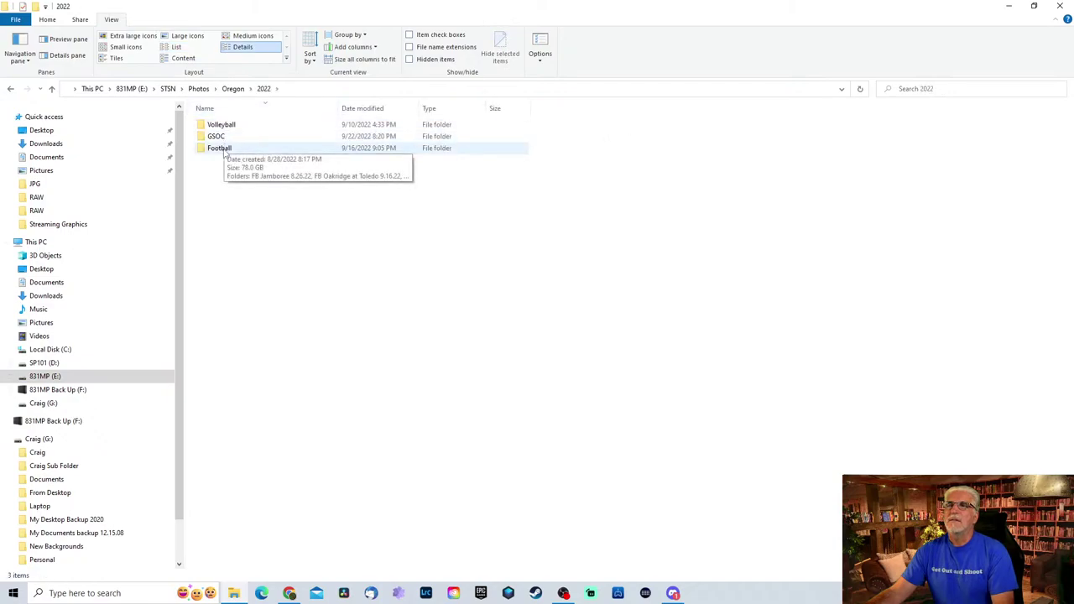
left_click(223, 149)
double_click(225, 150)
double_click(235, 136)
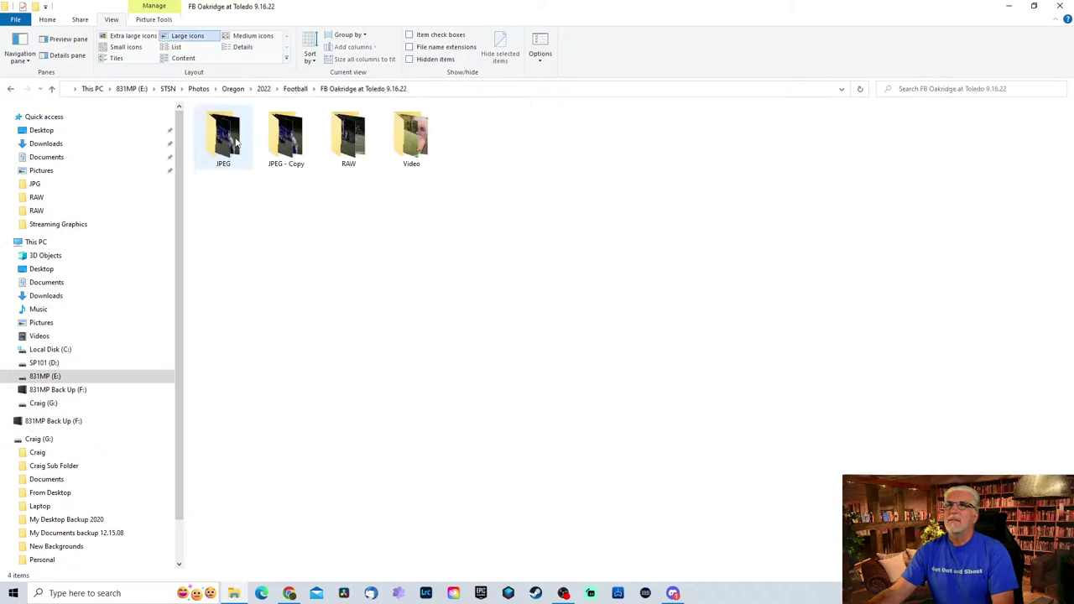
double_click(348, 134)
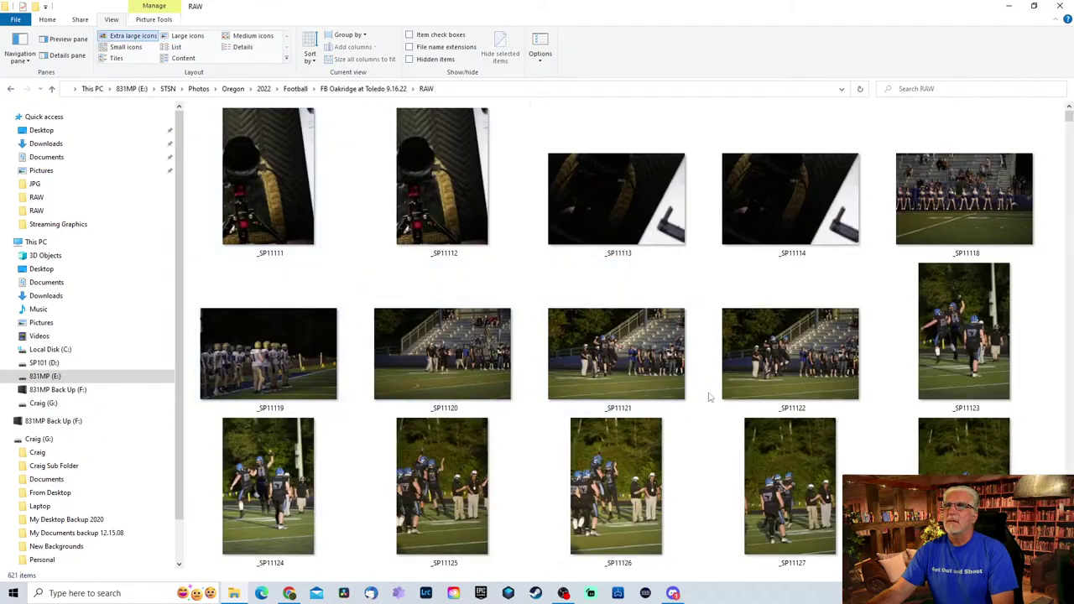
double_click(472, 351)
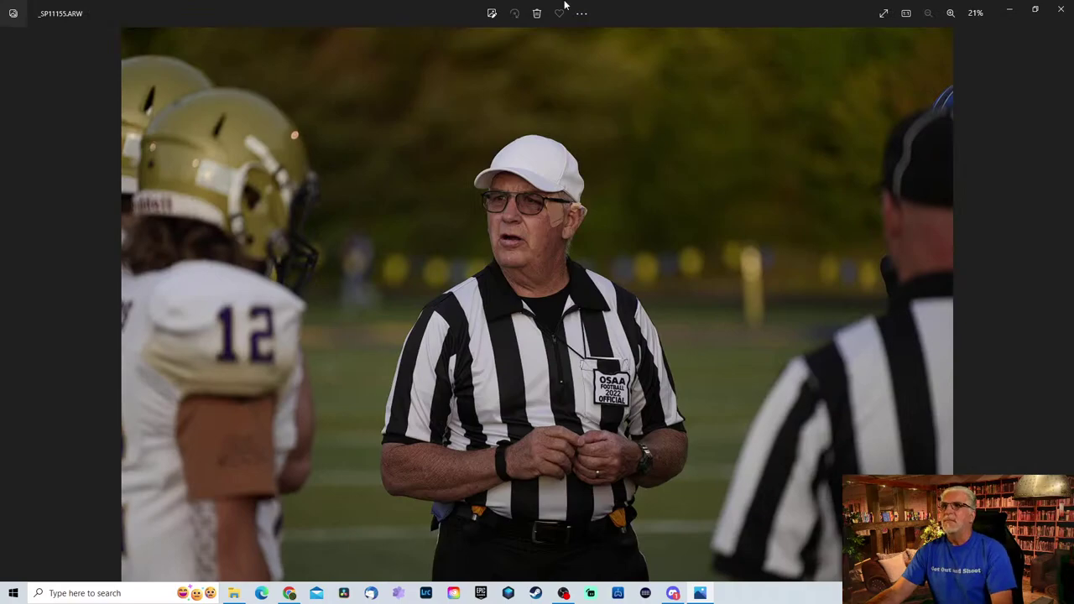
Try out the filter and crop tools on the raw referee photo _SP11155 and discard the changes.
left_click(492, 14)
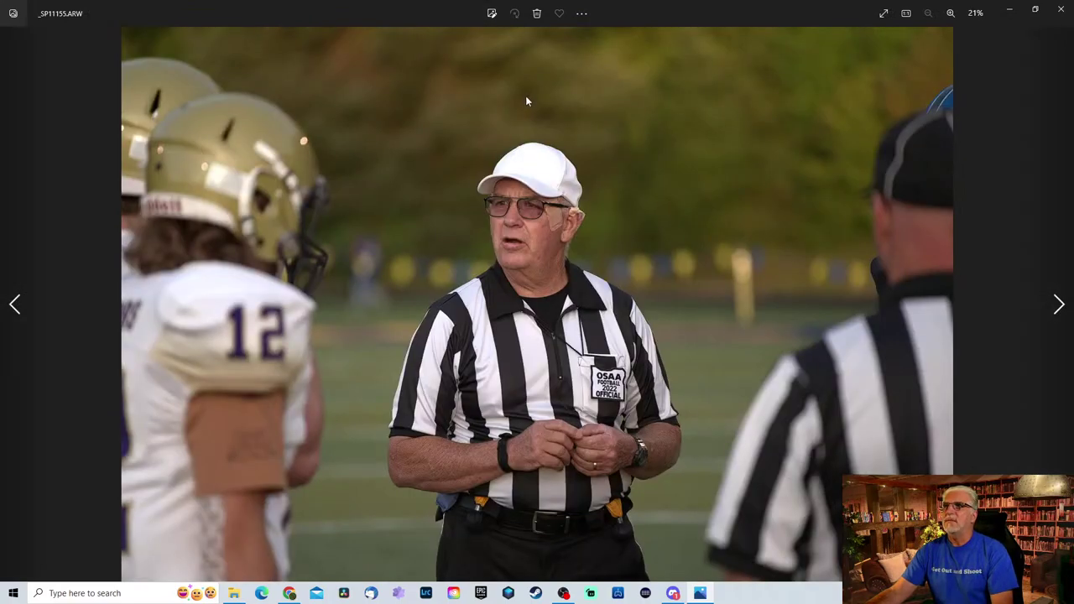
left_click(492, 15)
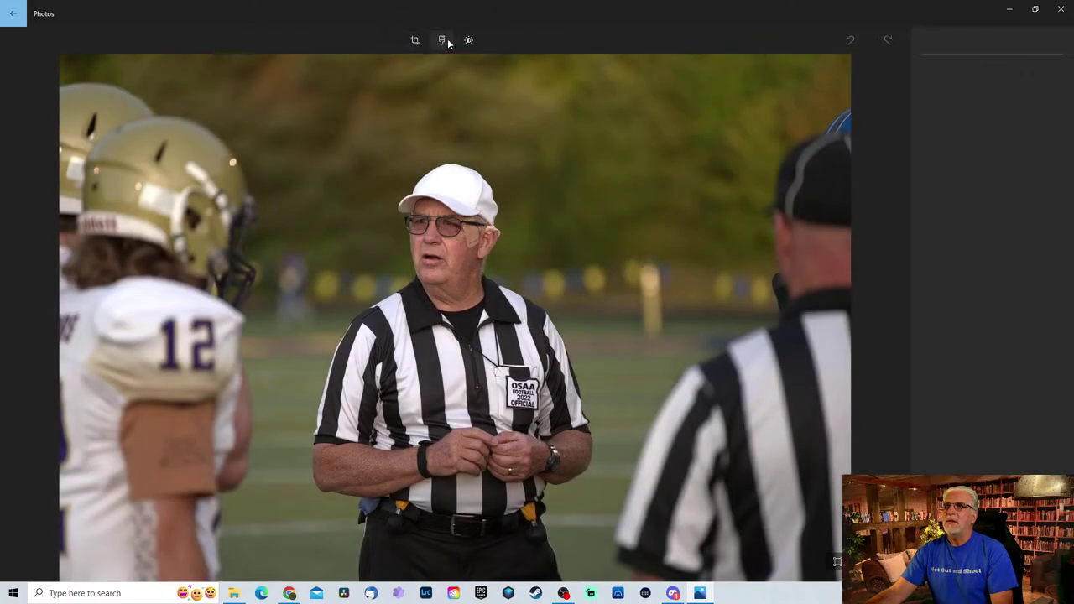
left_click(442, 40)
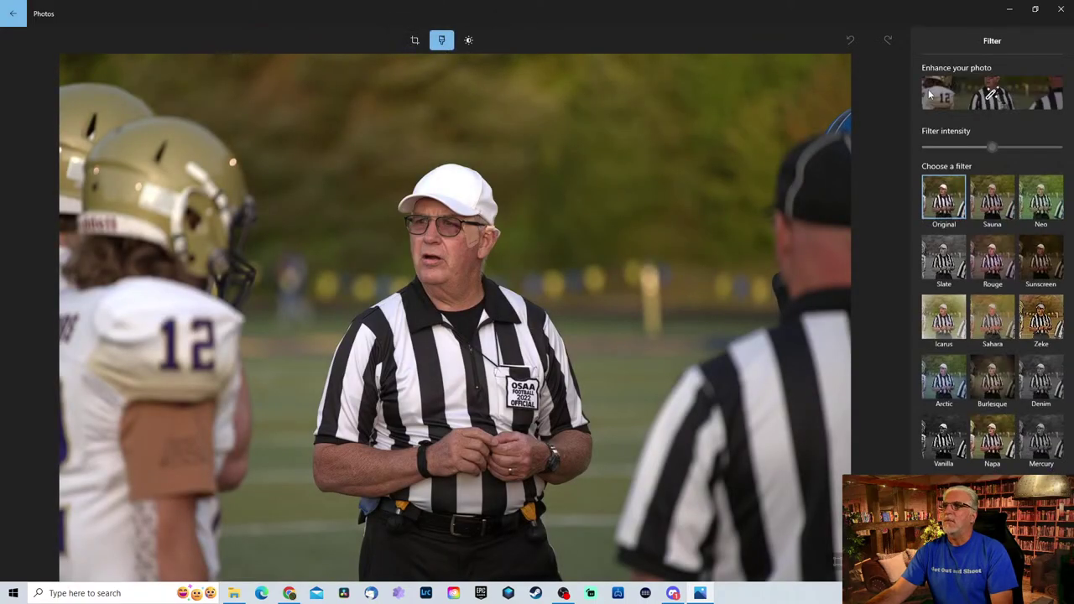
key("ctrl+r")
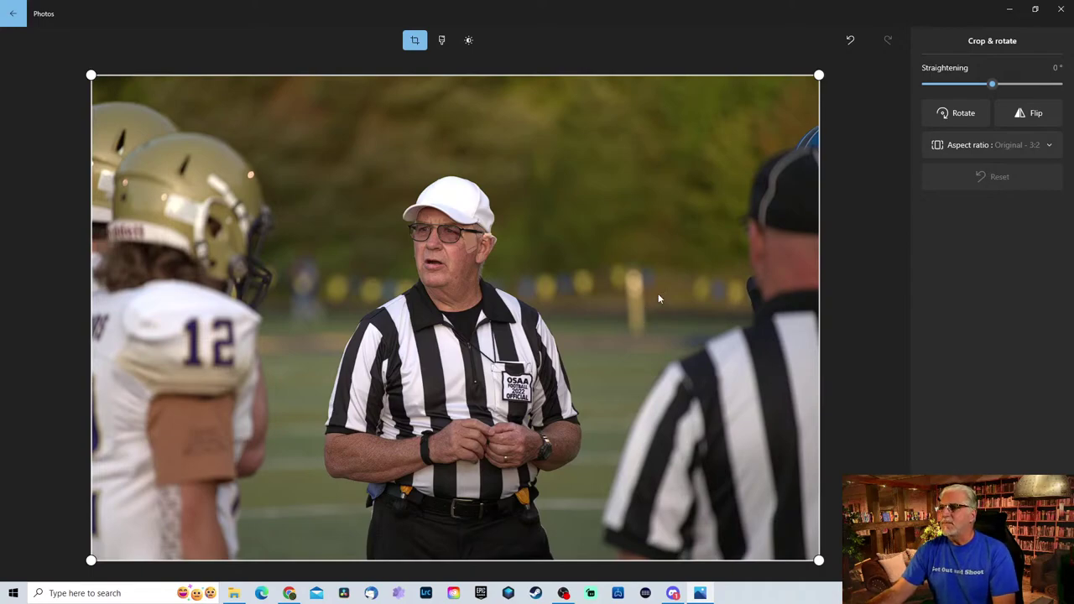
key("Escape")
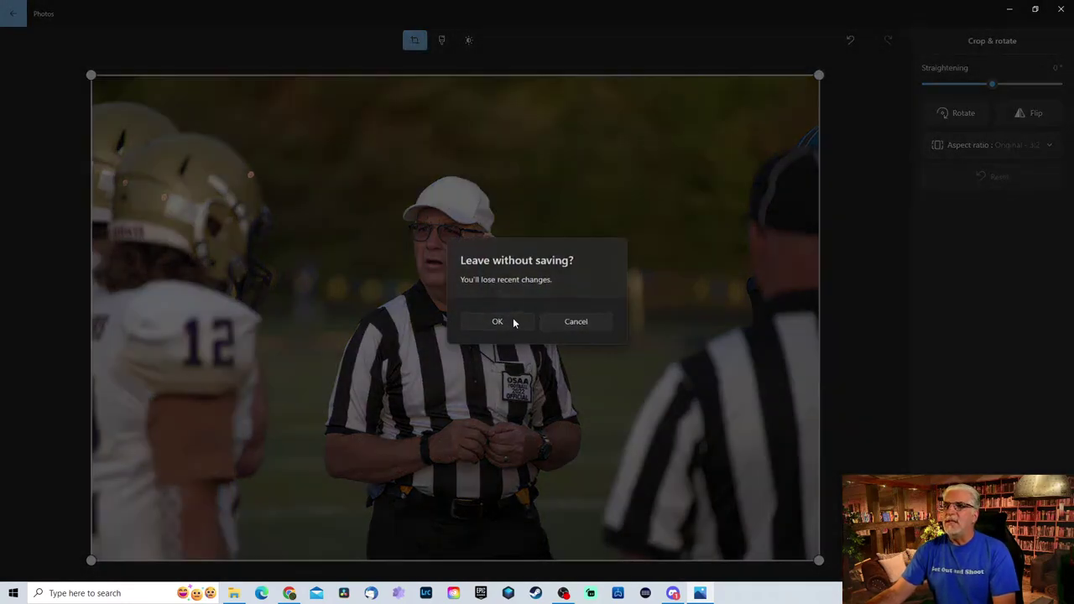
left_click(512, 320)
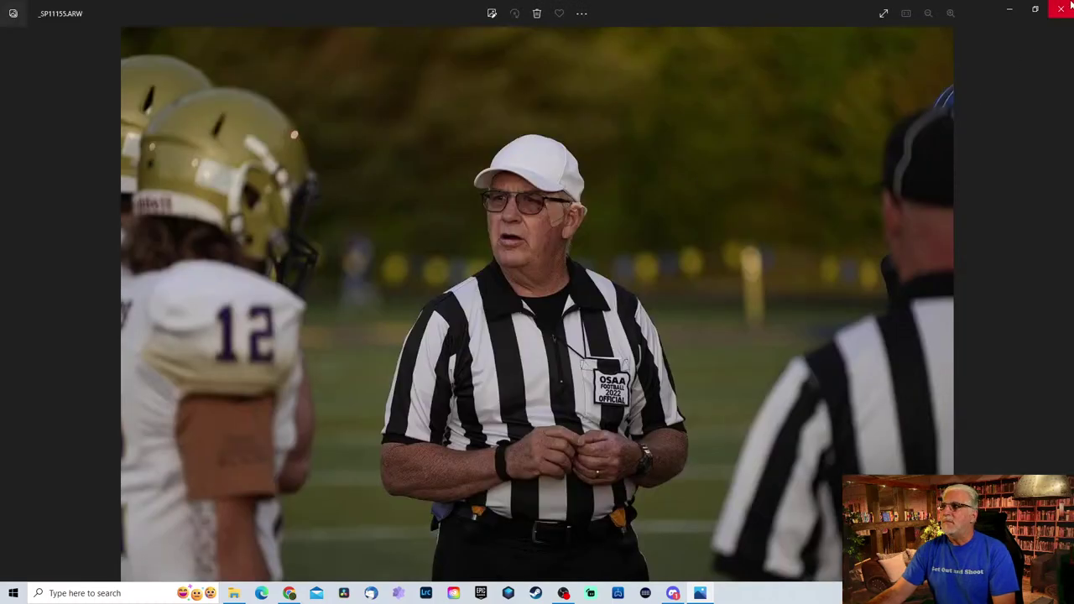
Close the raw photo and its folder, and check the live stream's chat in the browser.
left_click(1062, 8)
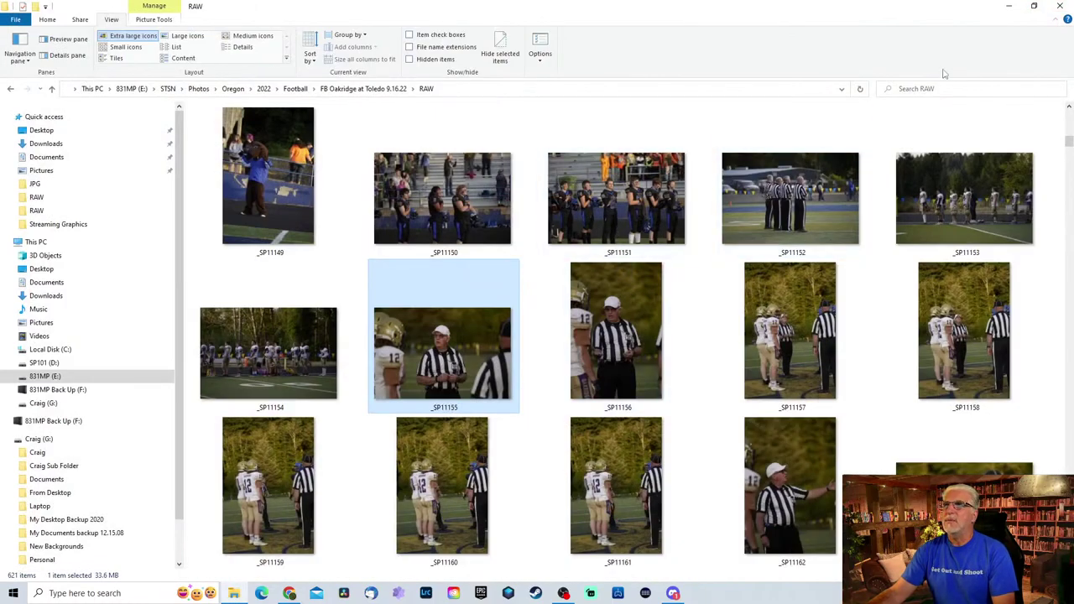
left_click(1059, 6)
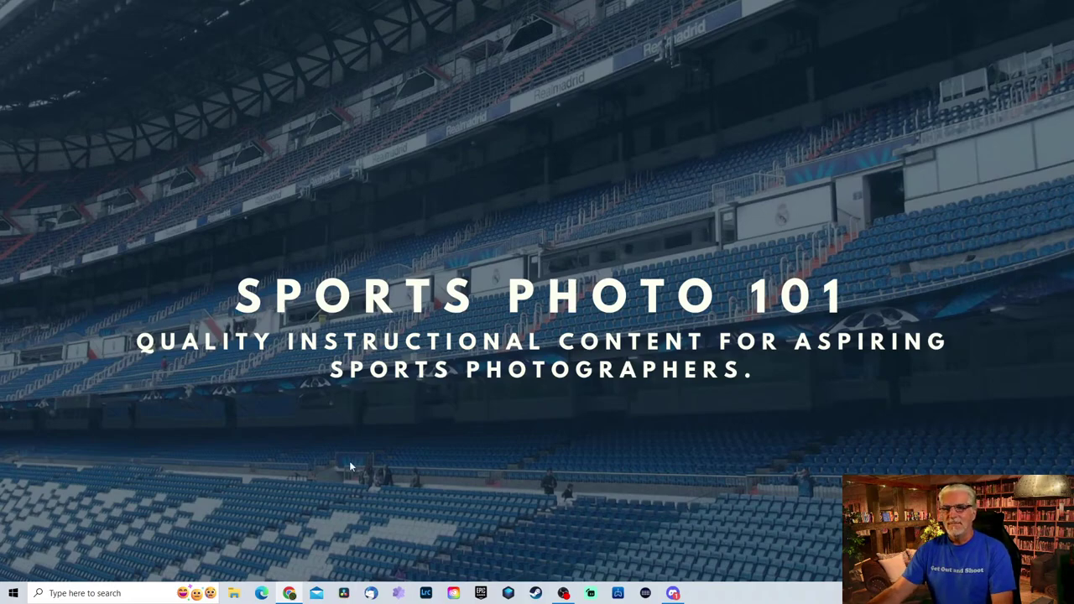
left_click(288, 593)
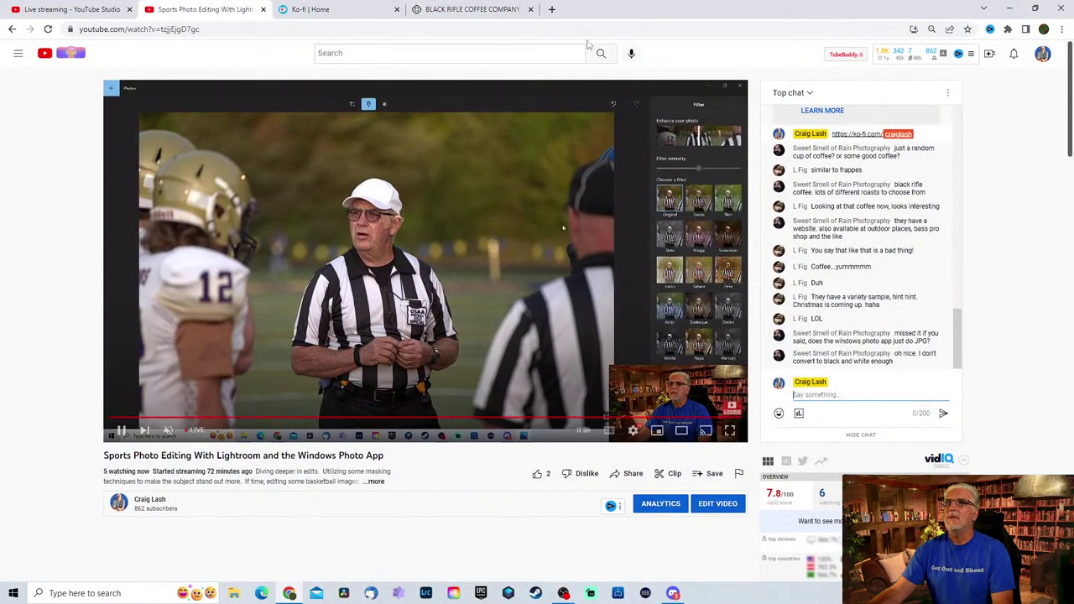
left_click(289, 593)
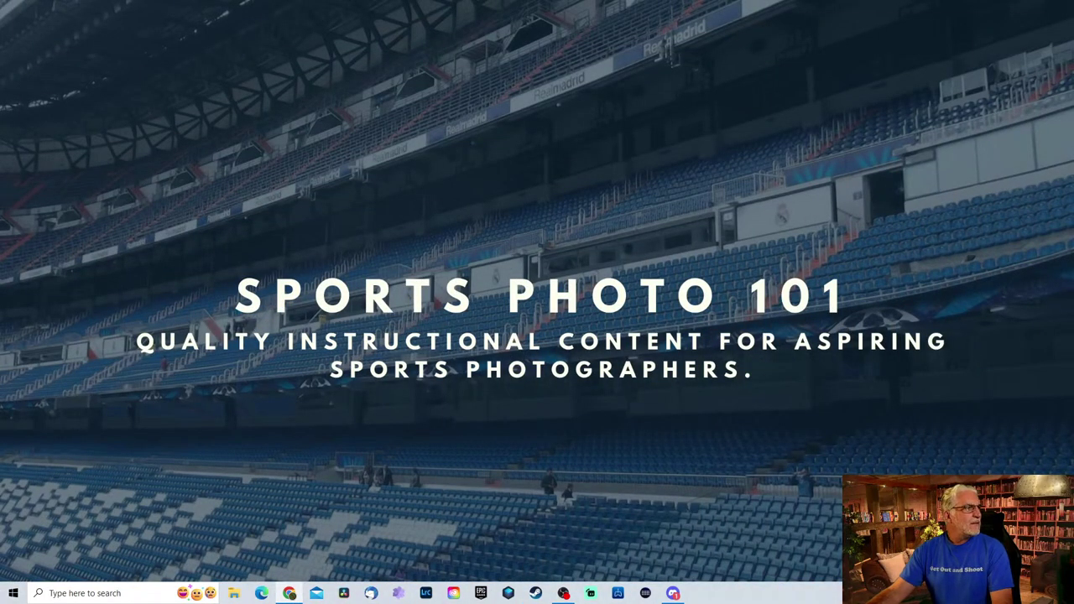
Open basketball photo _DSC1813 from the JPG folder of GBB Woodburn at Newport 1.11.22.
key("super+e")
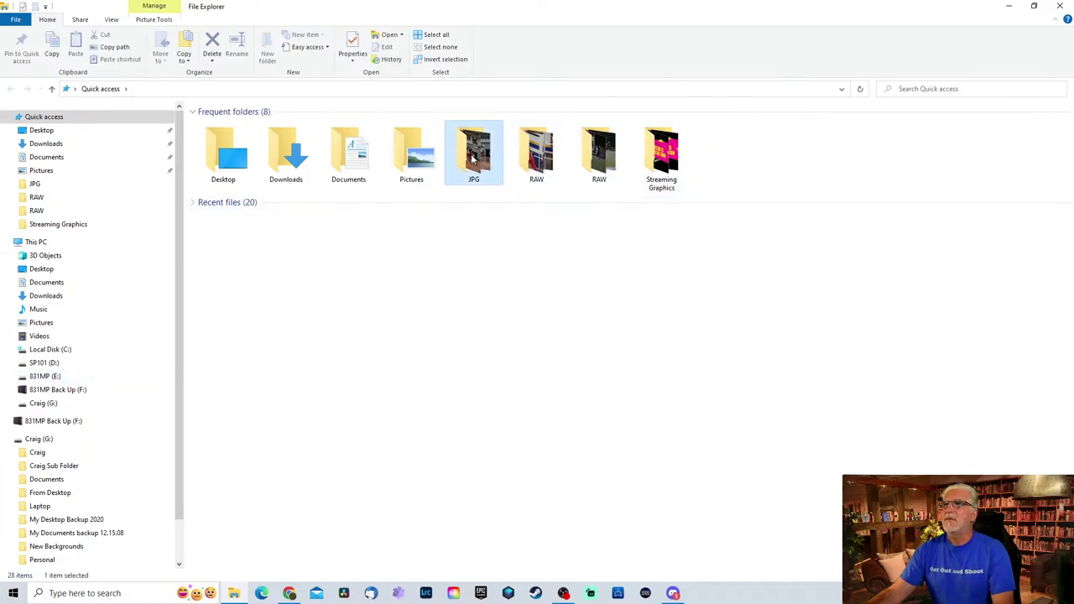
double_click(473, 154)
scroll(843, 416, "down", 15)
scroll(843, 416, "down", 20)
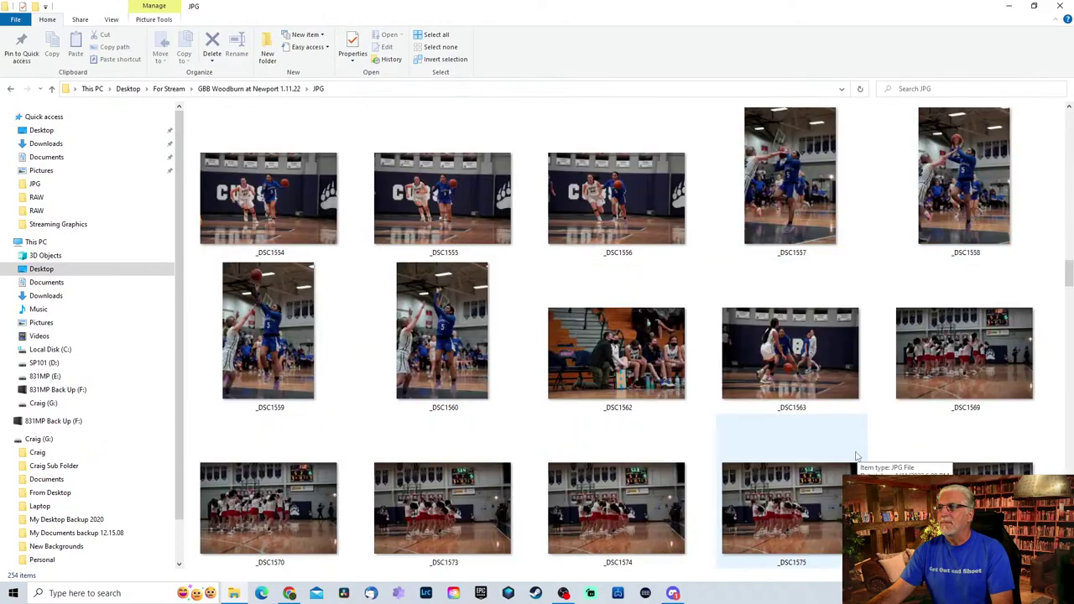
scroll(843, 447, "down", 10)
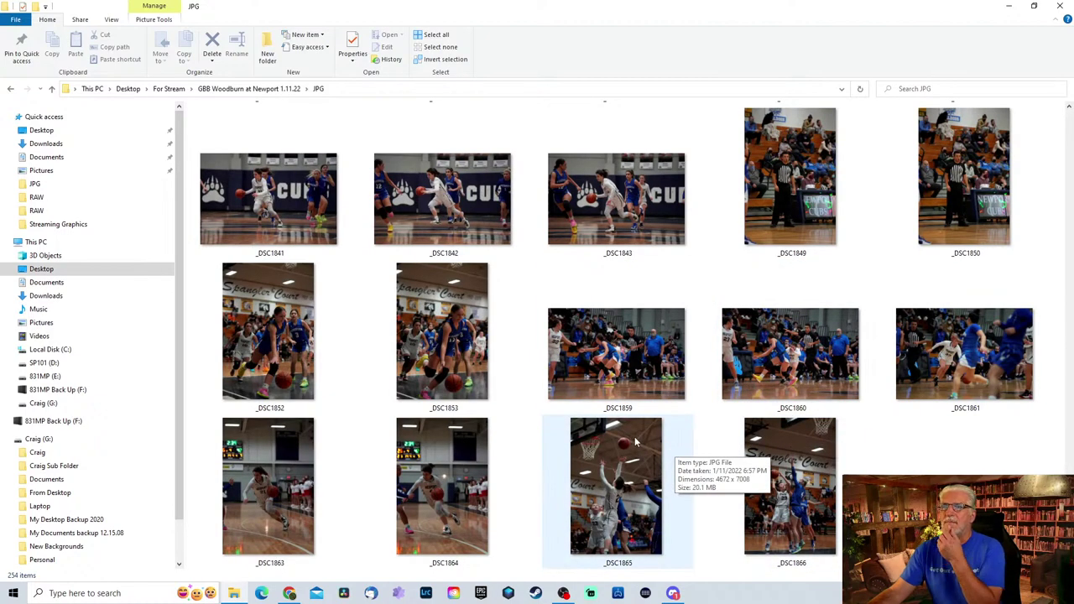
scroll(635, 441, "up", 2)
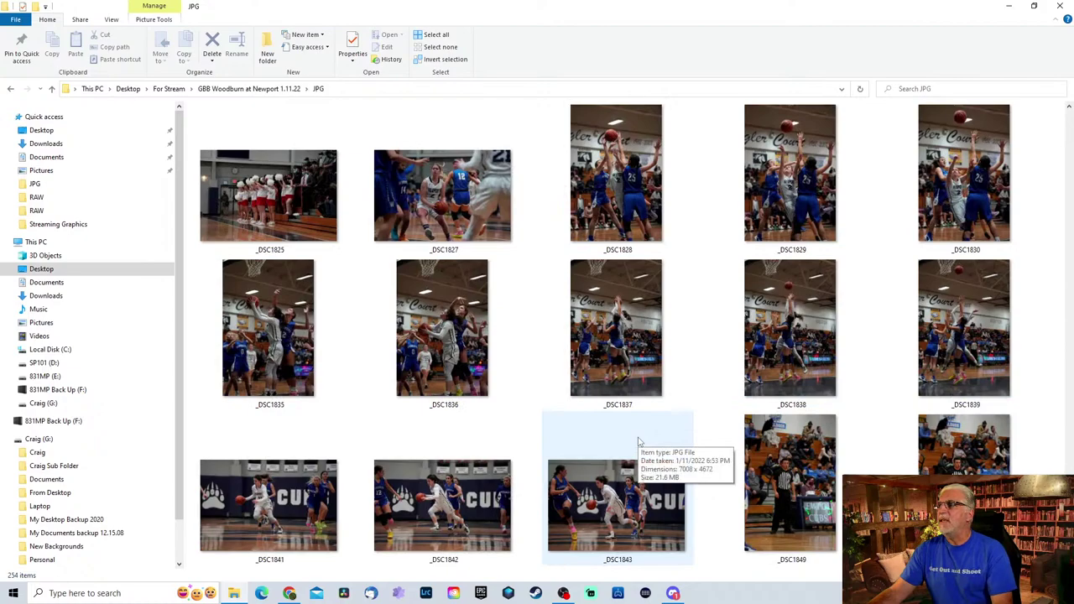
scroll(639, 442, "up", 2)
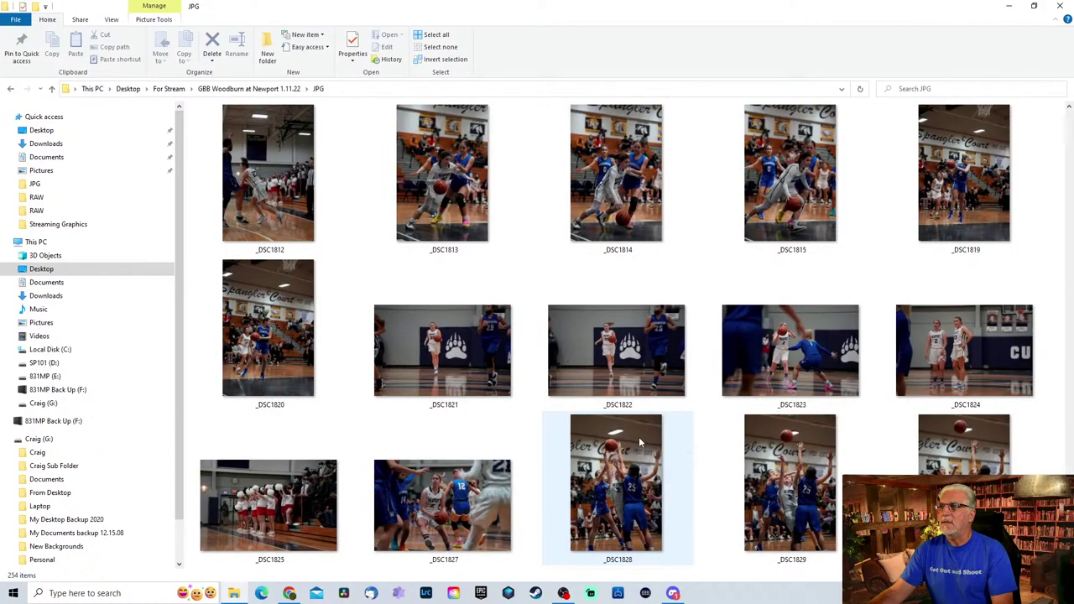
scroll(690, 443, "up", 2)
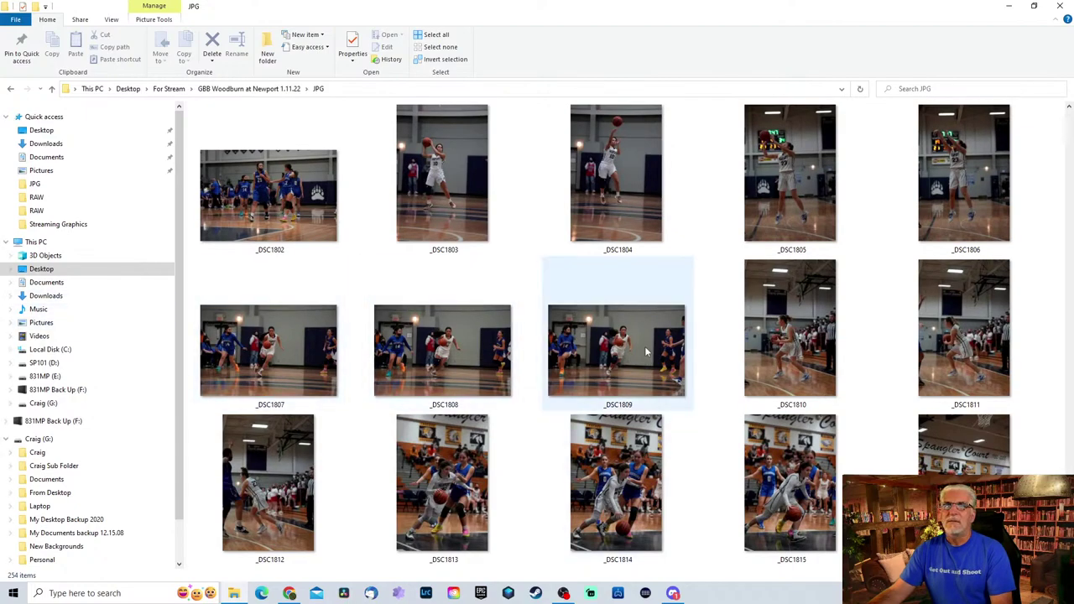
scroll(735, 442, "up", 2)
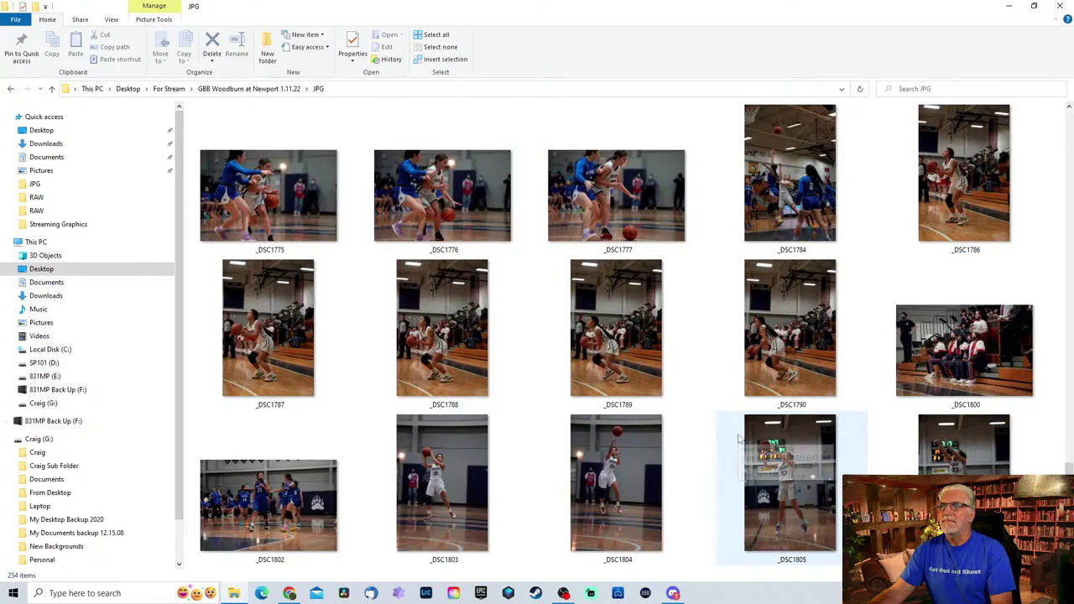
scroll(738, 438, "up", 2)
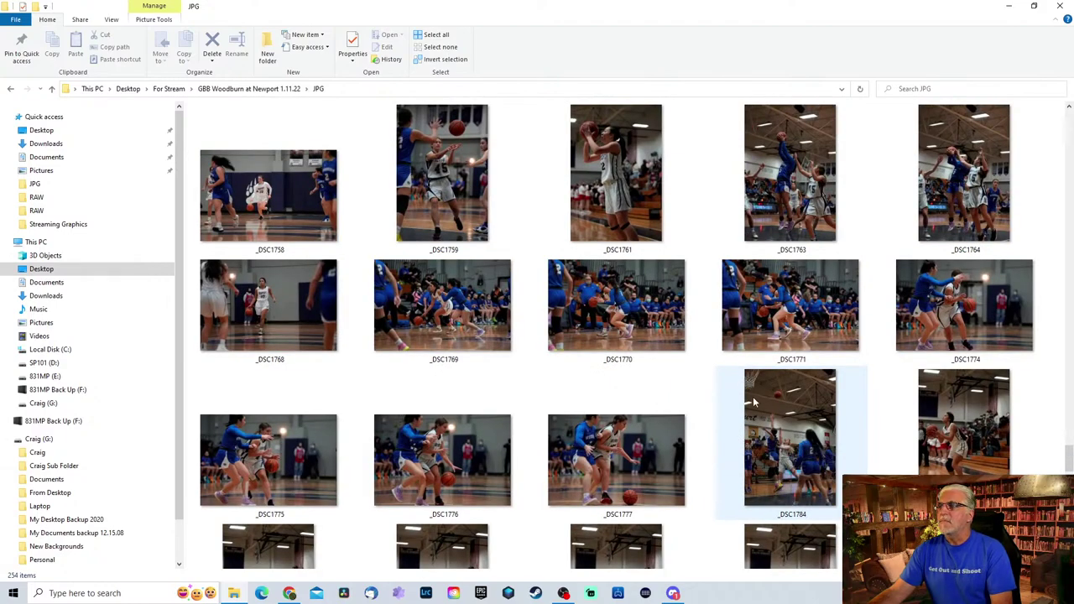
scroll(760, 411, "up", 2)
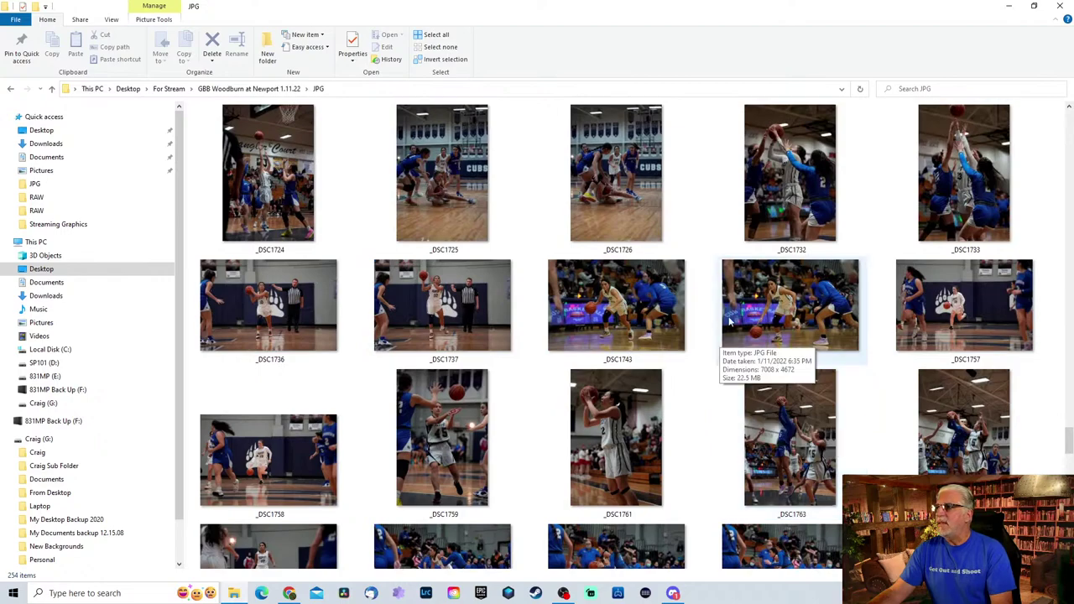
scroll(764, 397, "down", 2)
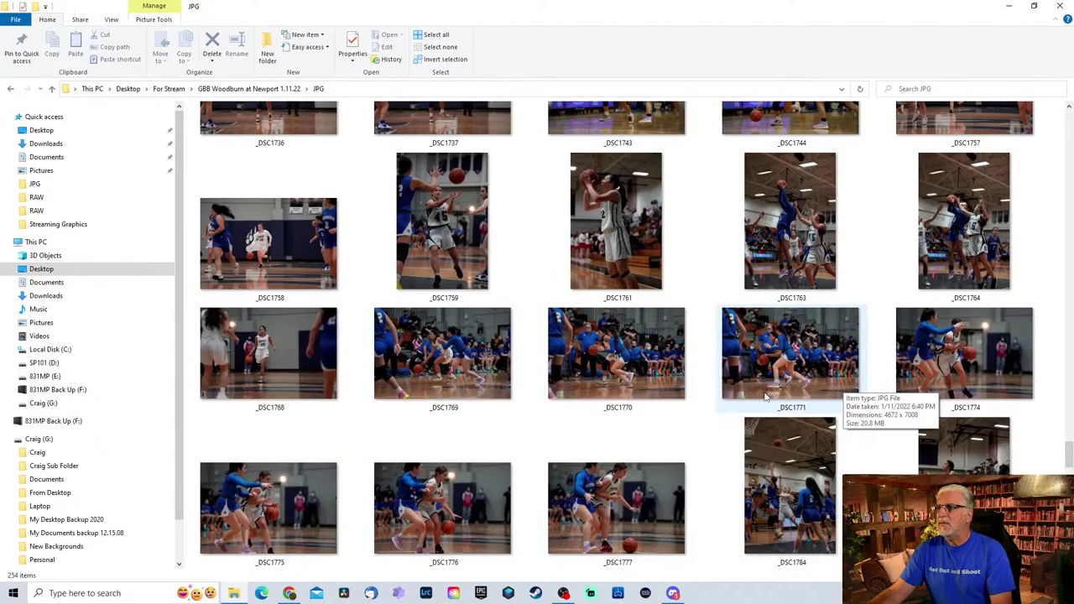
scroll(719, 396, "down", 2)
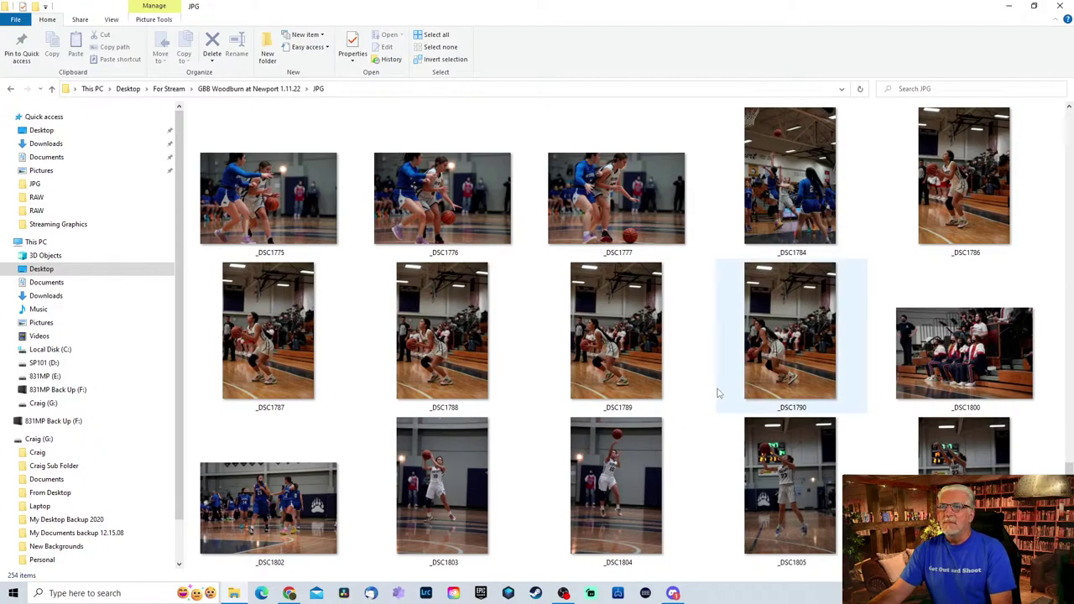
scroll(713, 394, "down", 2)
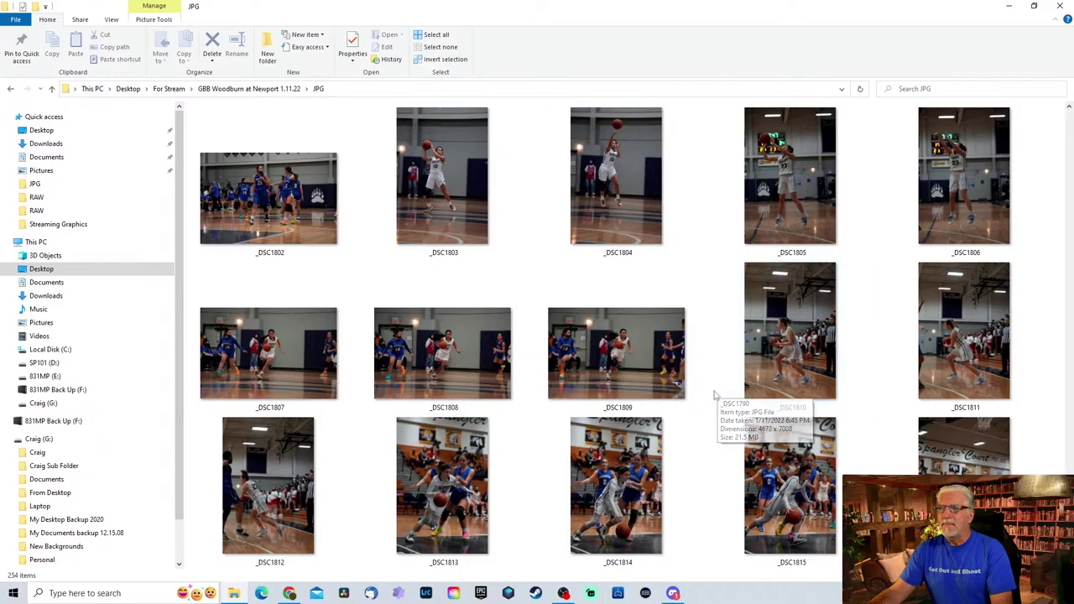
scroll(718, 394, "down", 2)
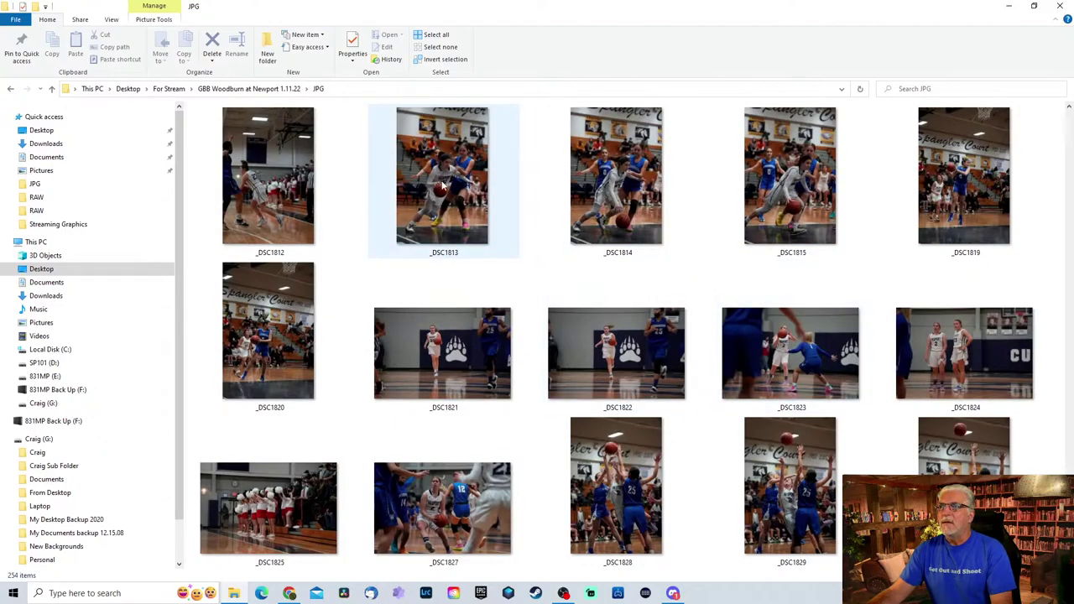
double_click(444, 185)
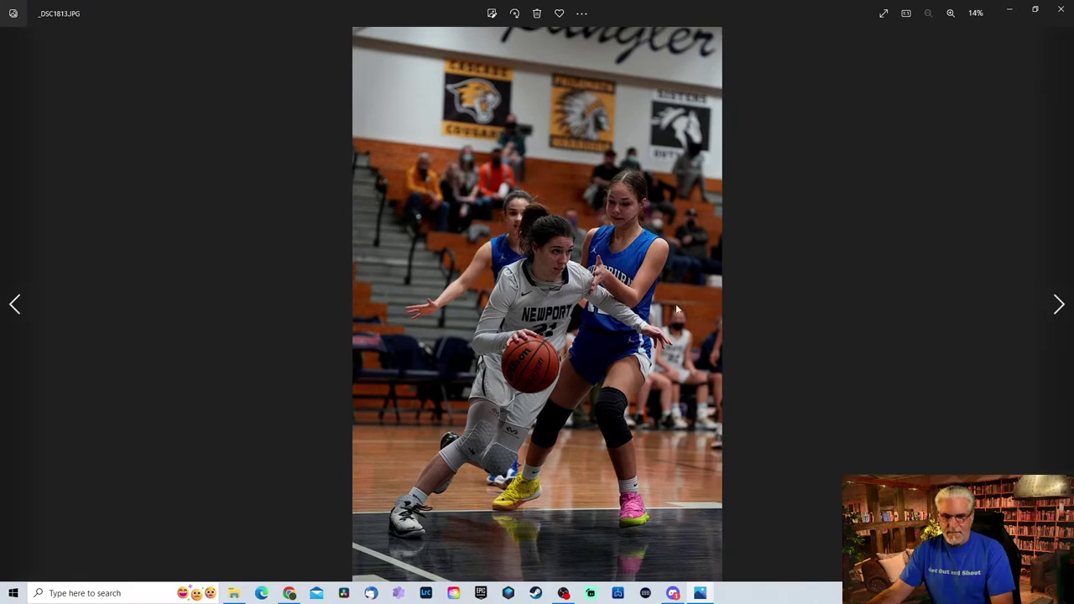
Crop the basketball photo tighter around the players at the original 3:2 ratio and straighten it by 5°.
left_click(492, 13)
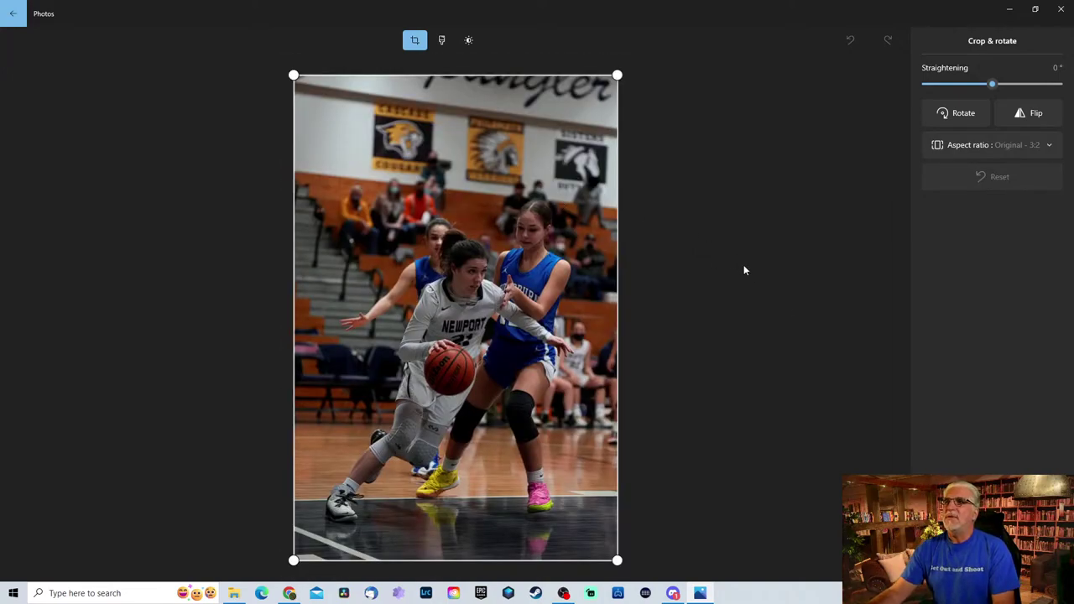
left_click_drag(640, 75, 591, 146)
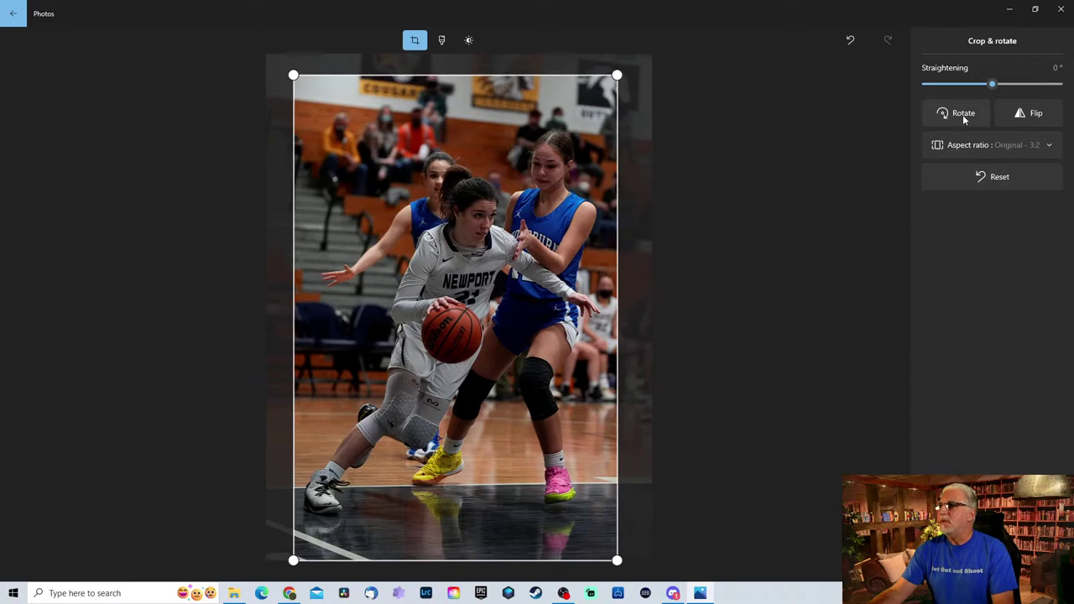
left_click_drag(991, 84, 983, 77)
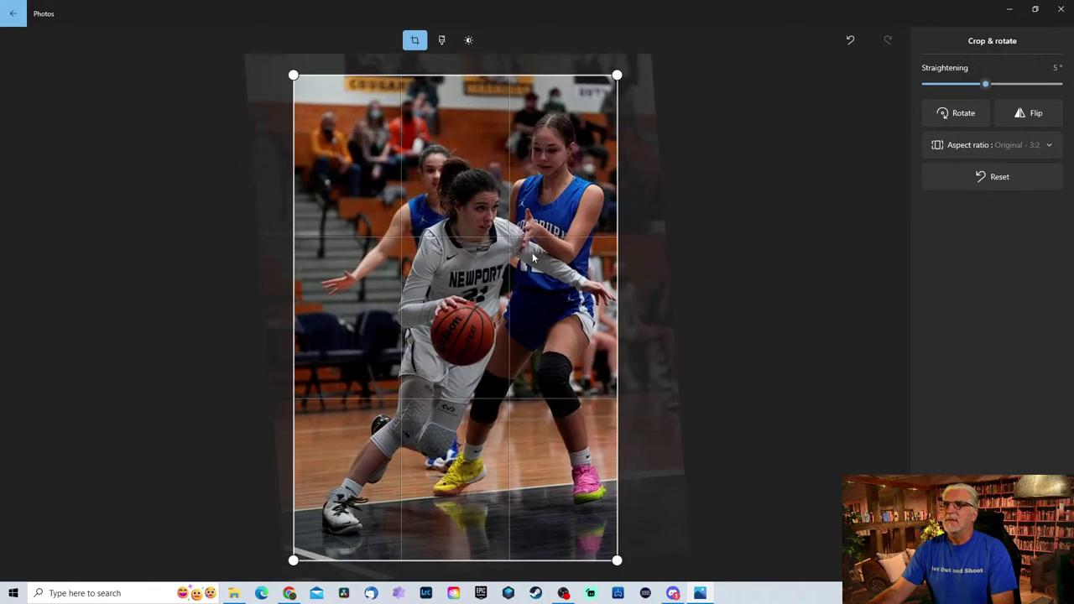
Enhance the photo automatically, and fine-tune it with exposure raised to about 10, shadows lifted about halfway to maximum and clarity slightly below neutral.
left_click(441, 41)
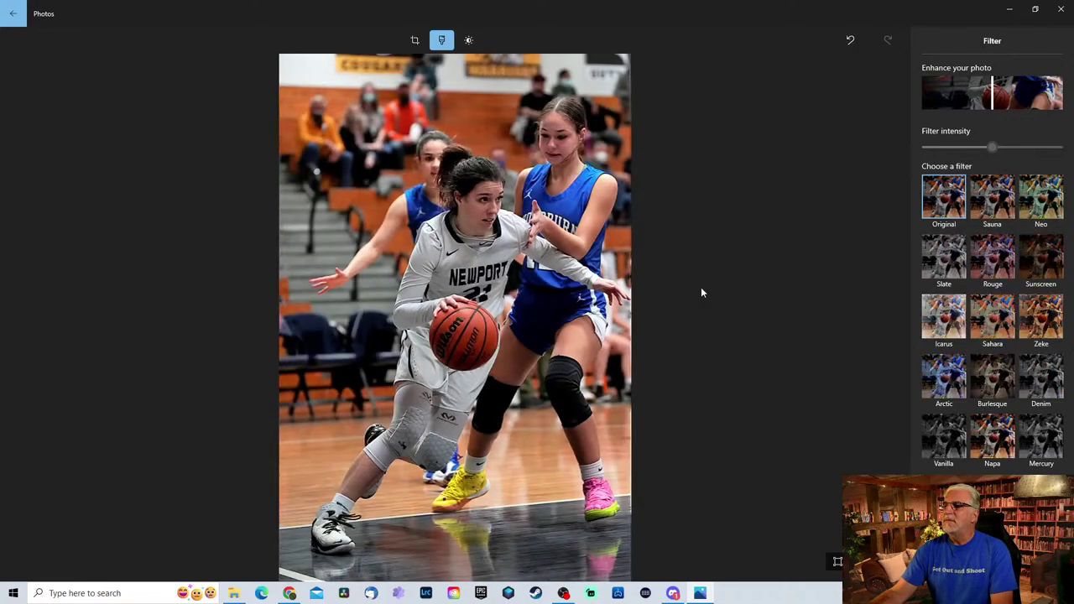
left_click(468, 39)
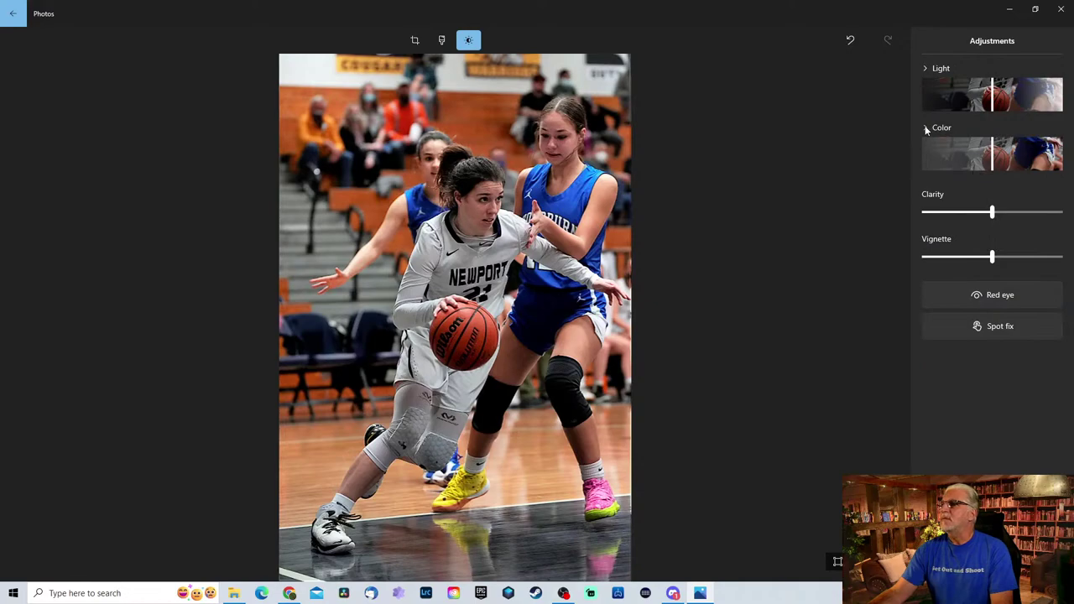
left_click(925, 68)
left_click_drag(992, 188, 1000, 189)
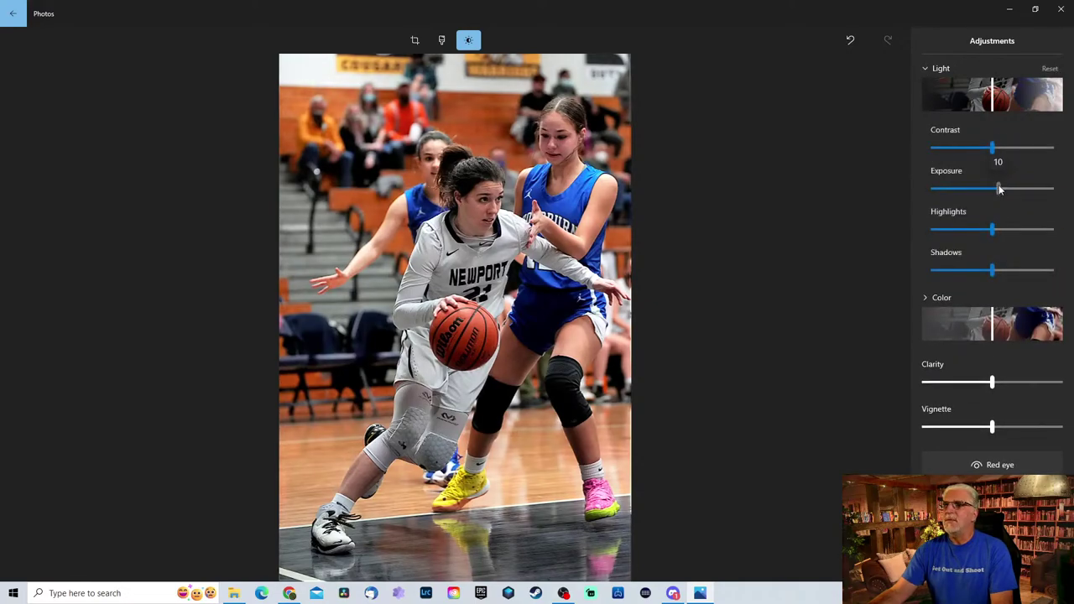
left_click_drag(991, 277, 1026, 272)
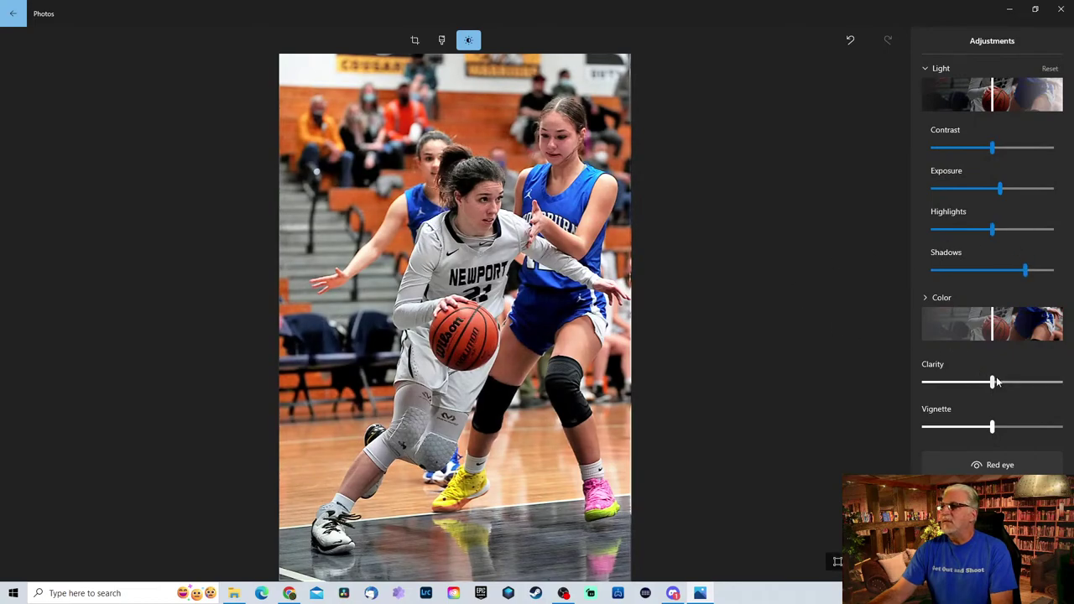
left_click_drag(992, 382, 973, 382)
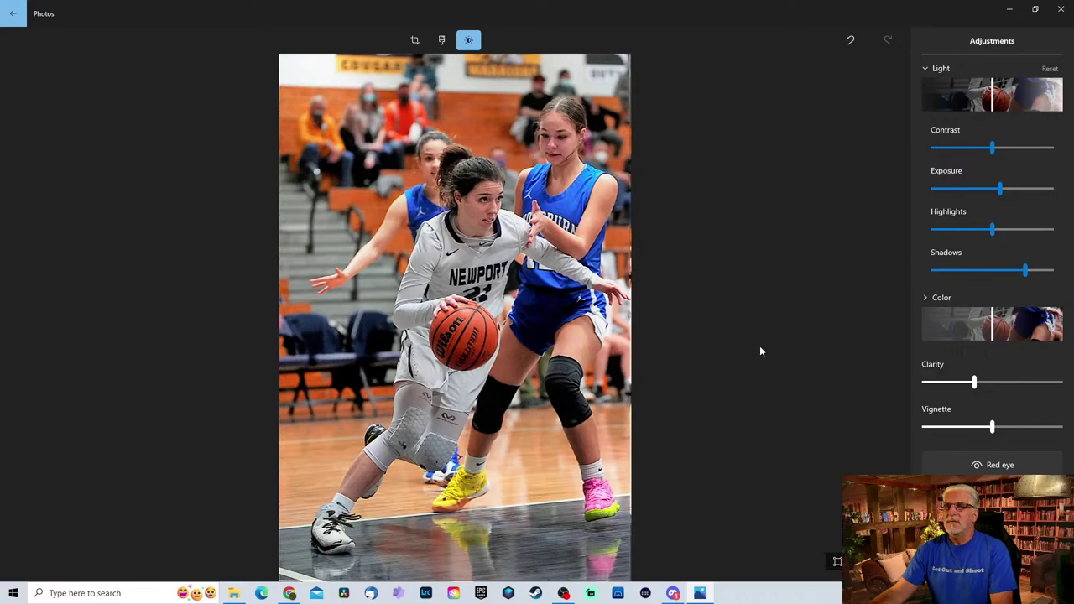
Save a copy of the edited basketball photo as JPG _DSC1813 in the Downloads folder.
key("ctrl+s")
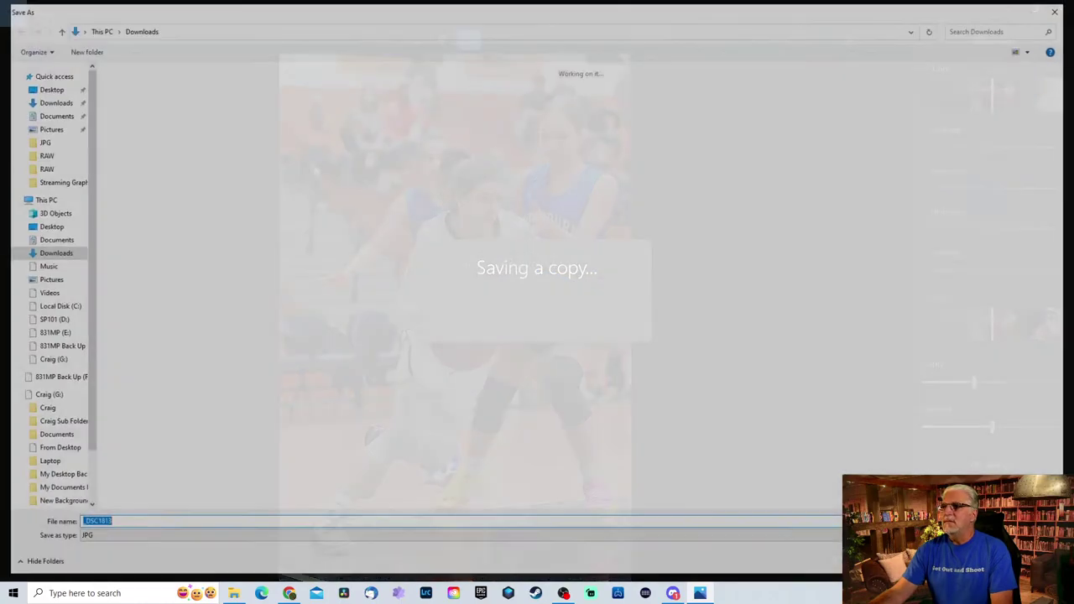
key("Return")
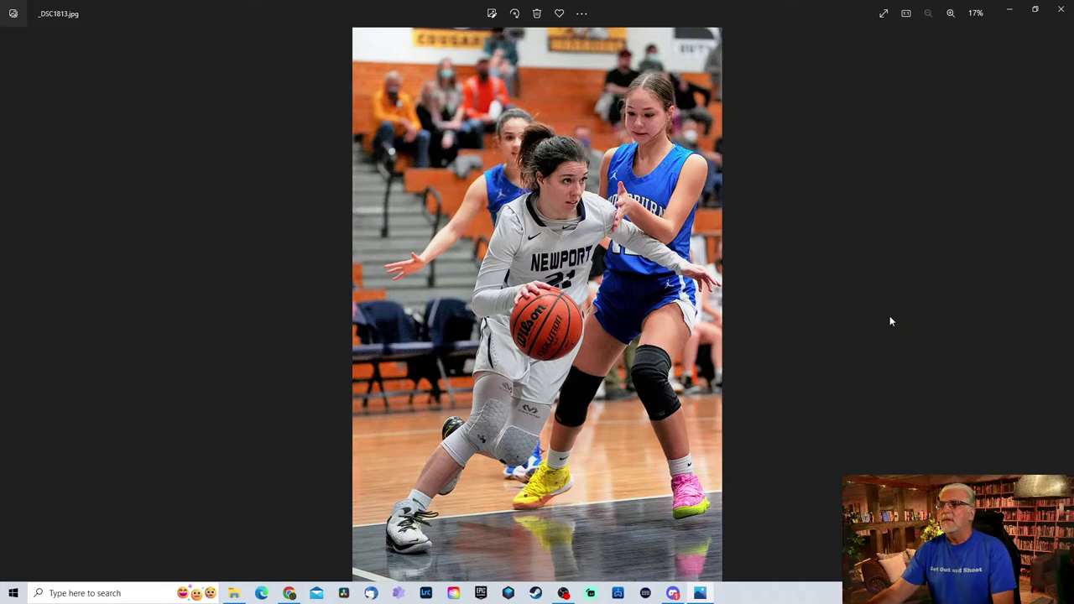
key("alt+Tab")
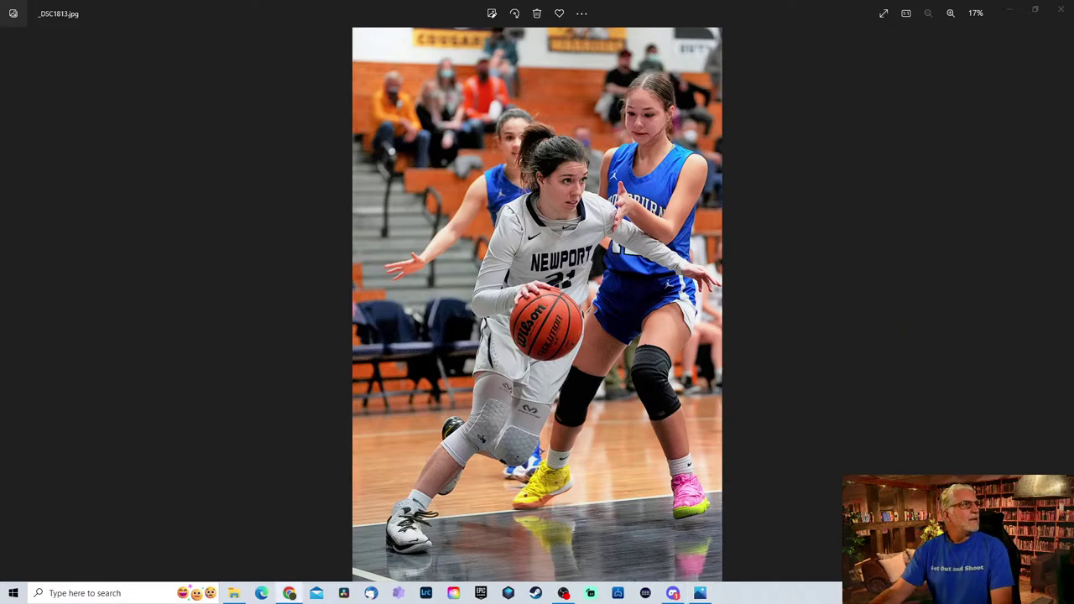